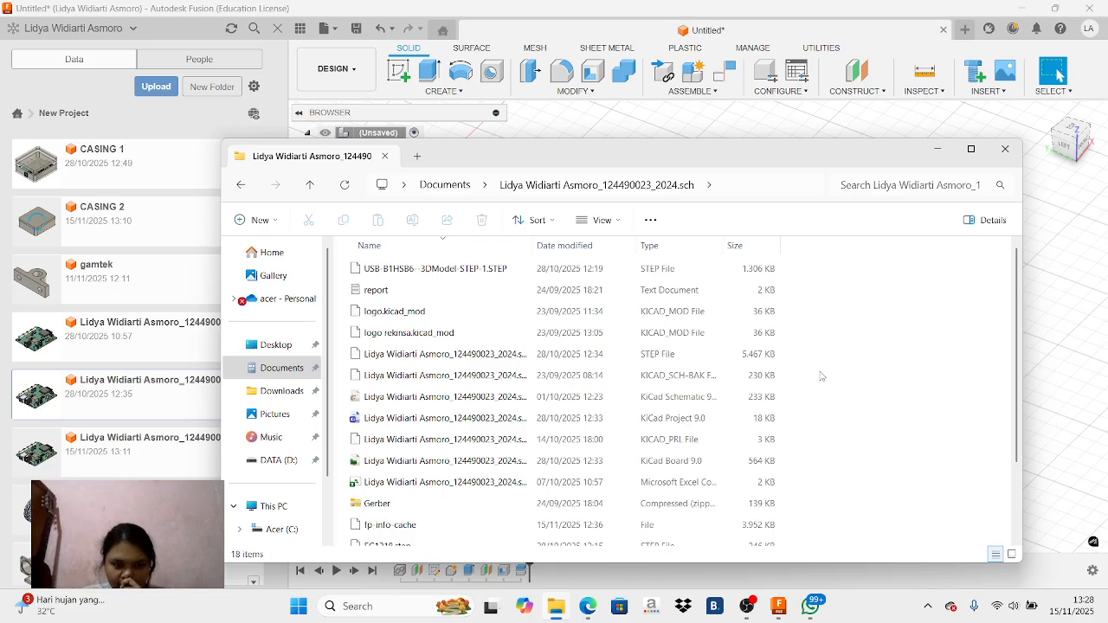
# Open the KiCad project's board in the PCB Editor and inspect it in the 3D Viewer
pyautogui.click(600, 419)
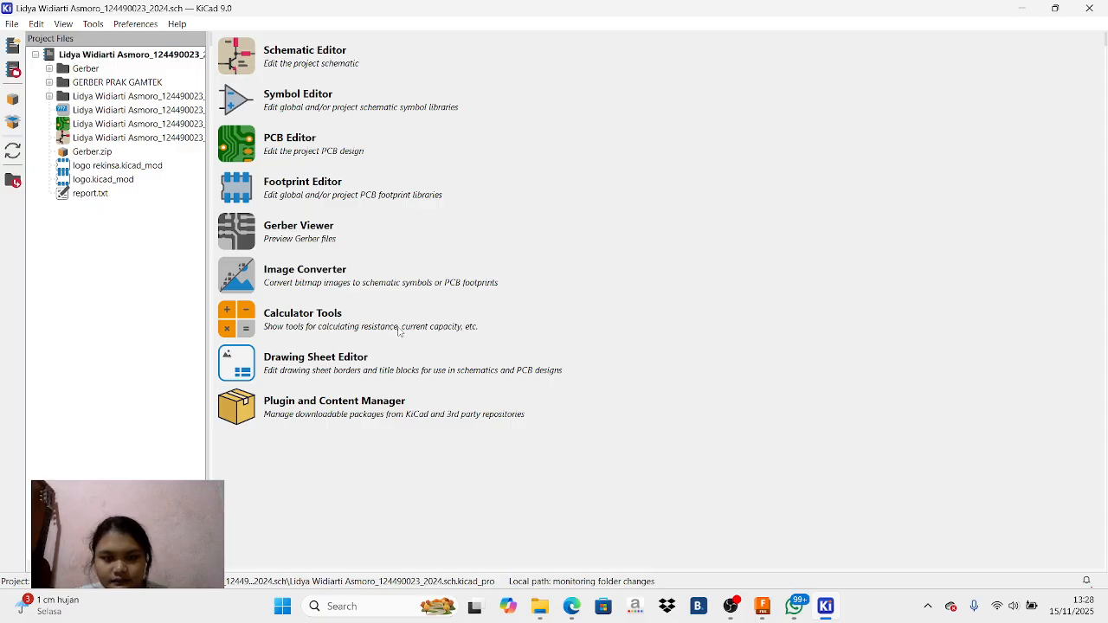
pyautogui.click(243, 156)
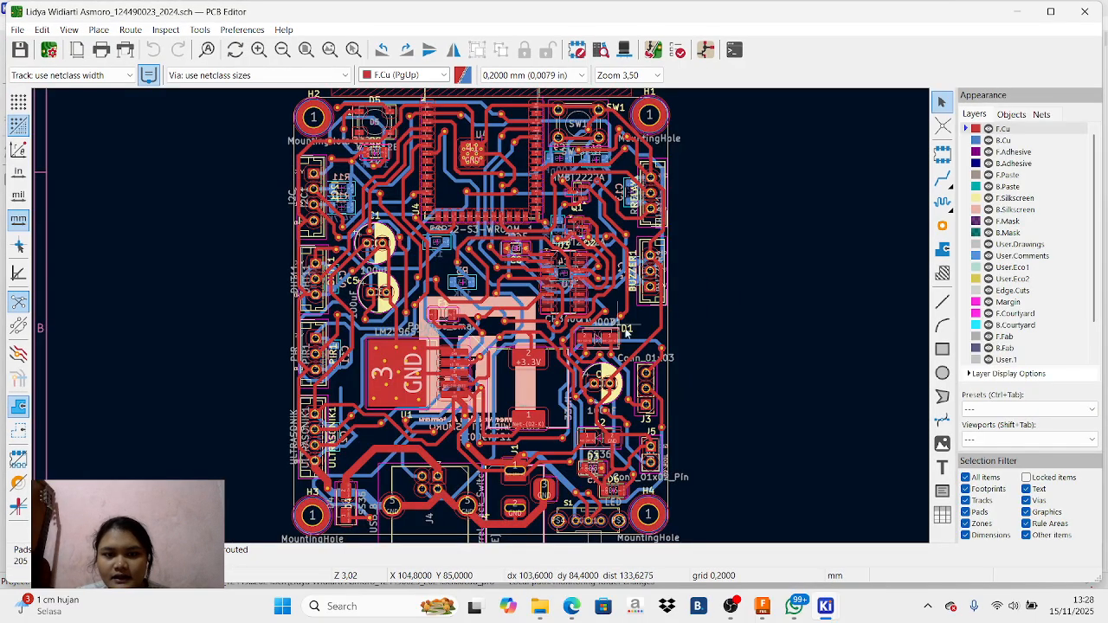
pyautogui.click(624, 51)
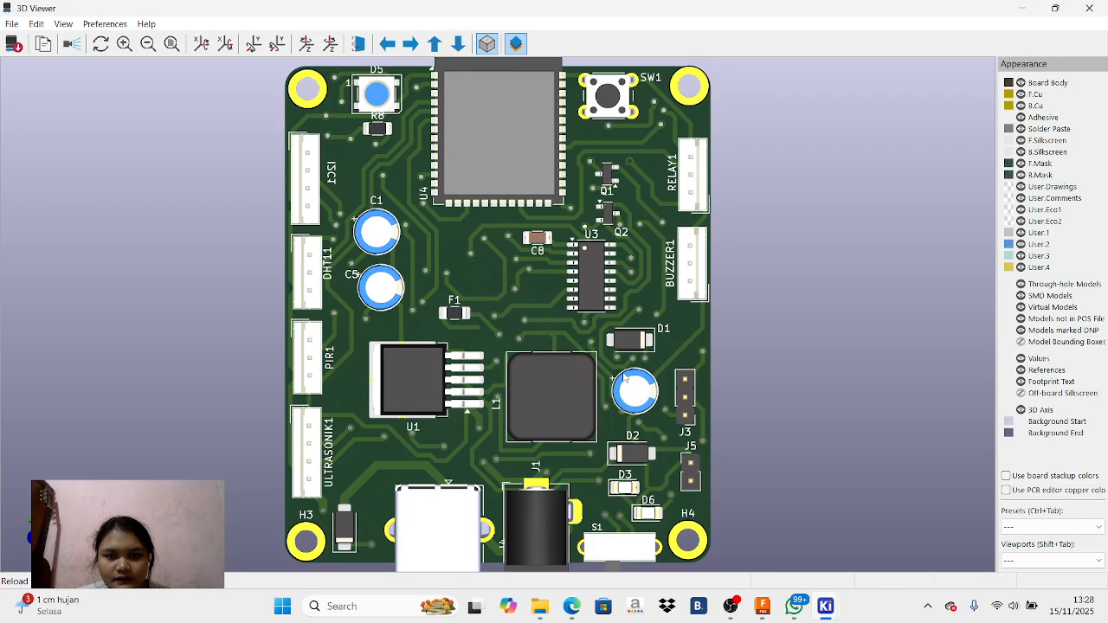
pyautogui.moveTo(612, 413); pyautogui.dragTo(658, 416)
pyautogui.click(1102, 16)
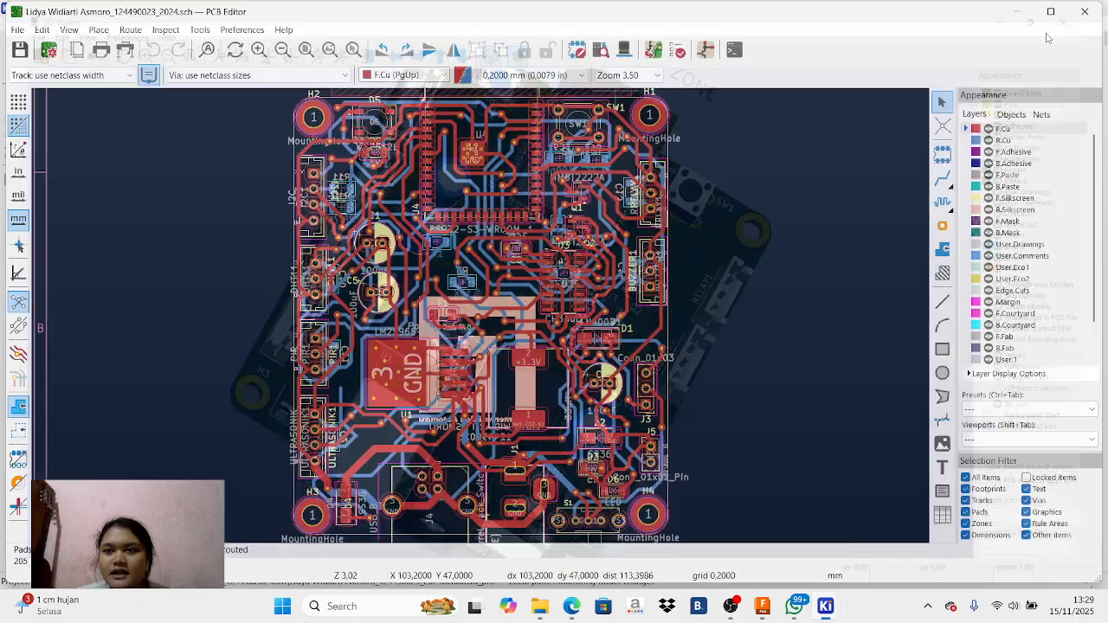
# Open the board's 3D model export settings for STEP format
pyautogui.click(17, 30)
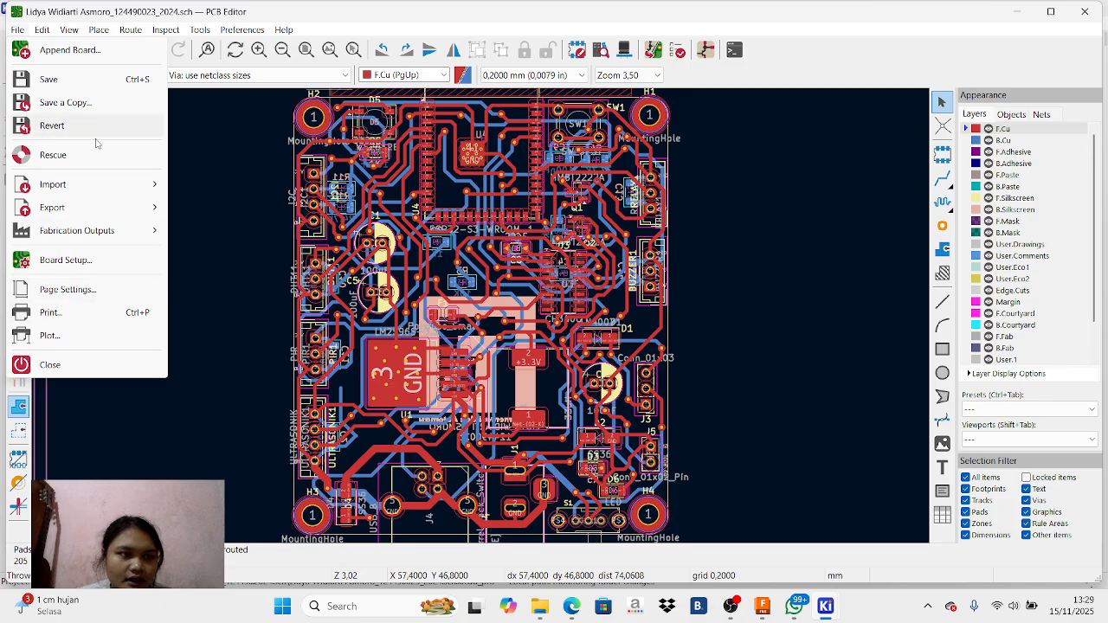
pyautogui.moveTo(129, 207)
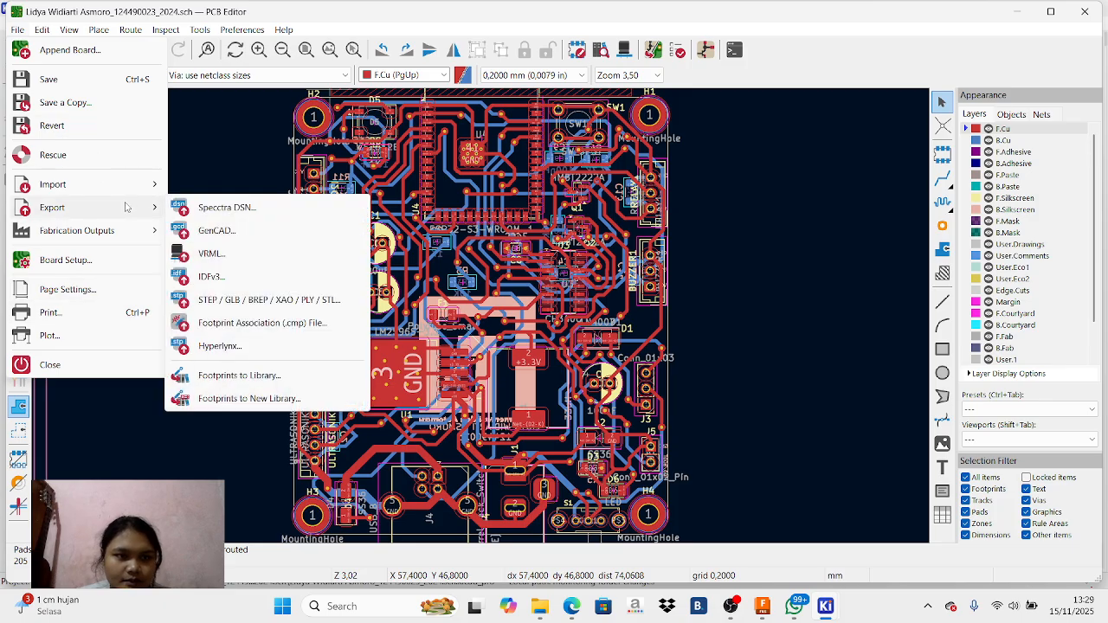
pyautogui.click(271, 301)
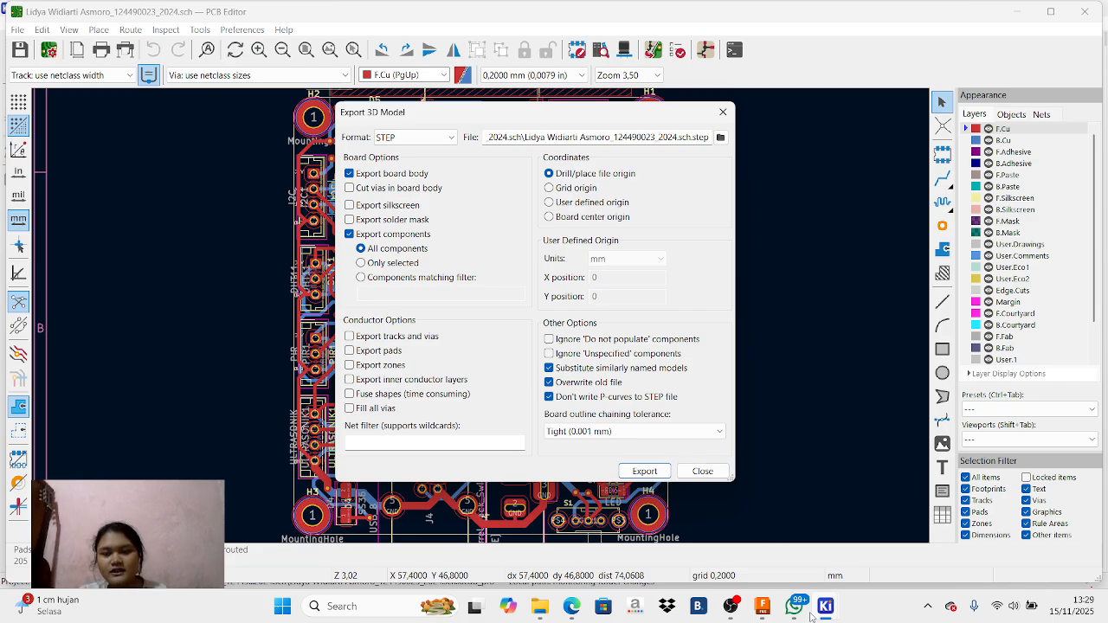
# Switch to Autodesk Fusion and create a new empty design
pyautogui.click(766, 606)
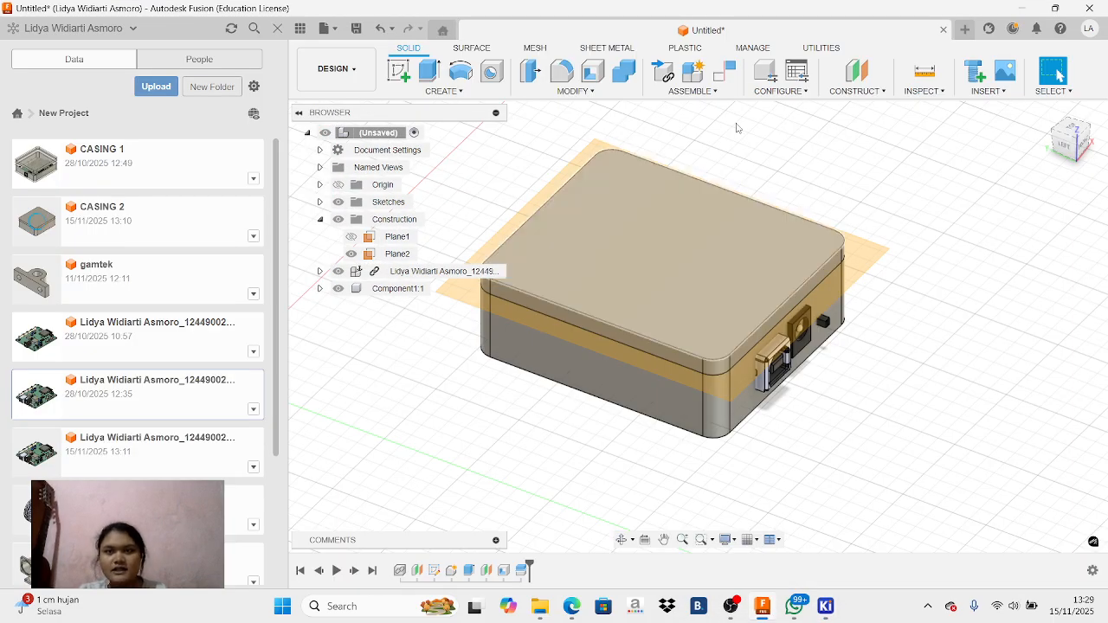
pyautogui.click(964, 29)
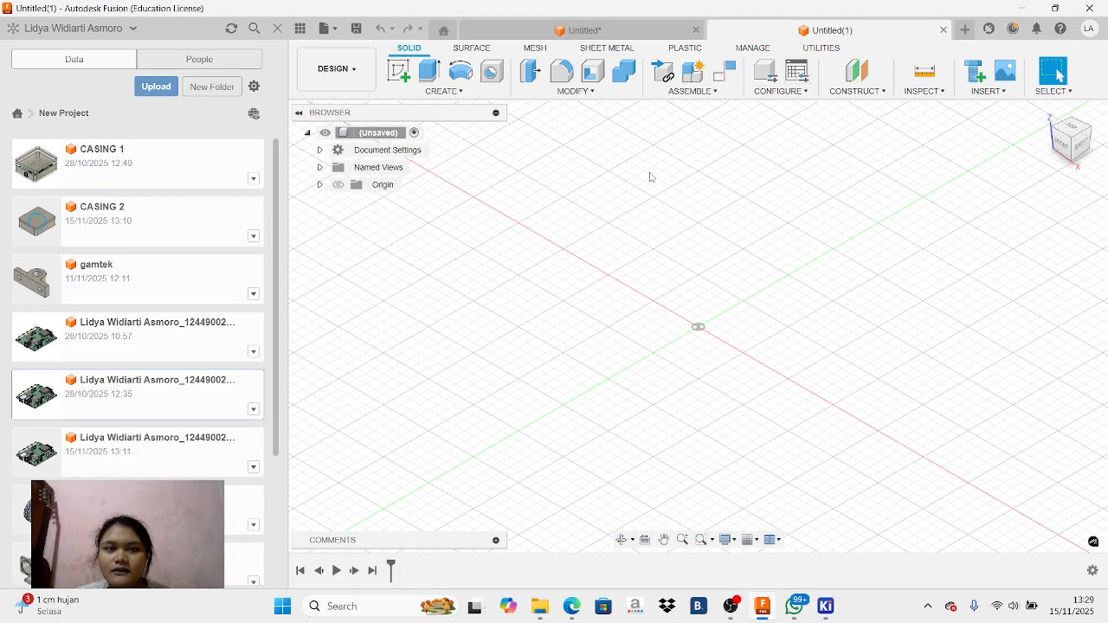
pyautogui.click(156, 85)
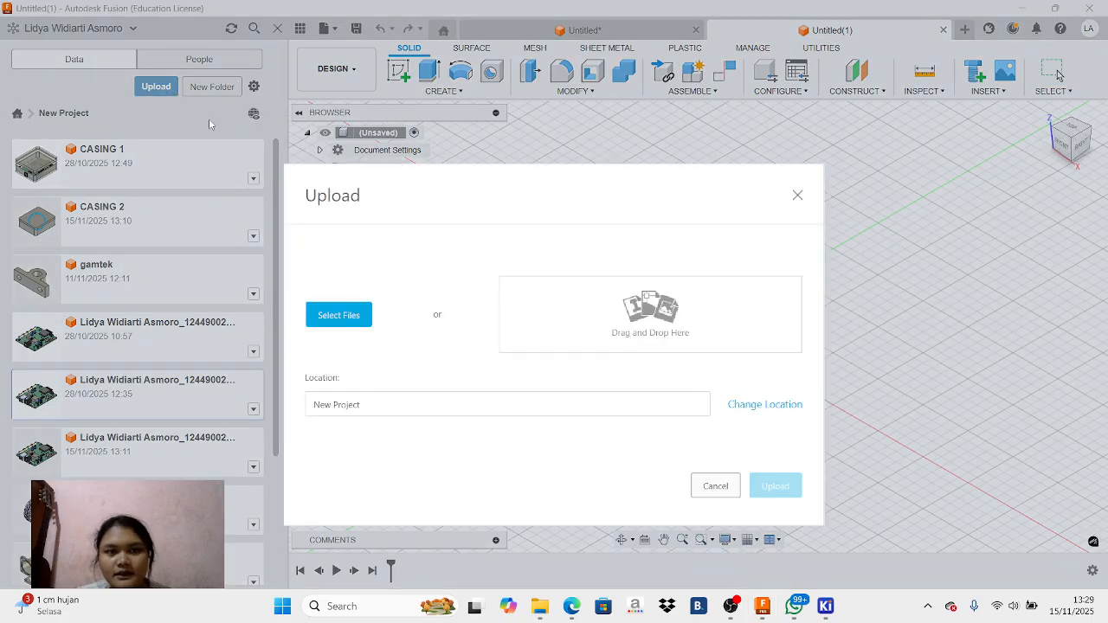
pyautogui.click(339, 315)
pyautogui.scroll(-3, 239, 221)
pyautogui.scroll(-1, 240, 221)
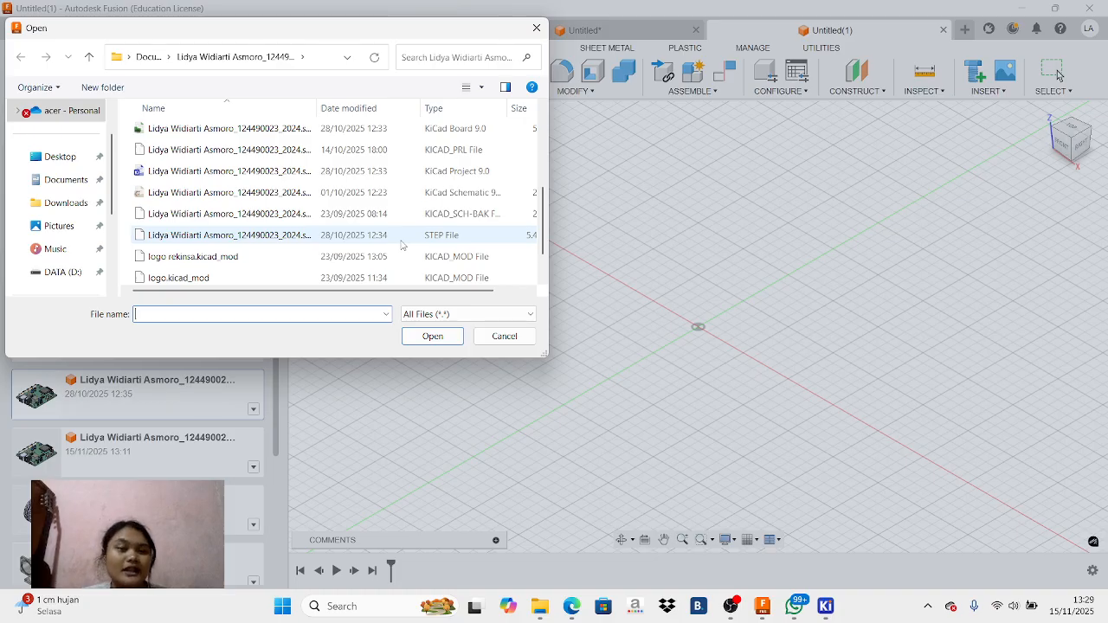
pyautogui.click(536, 28)
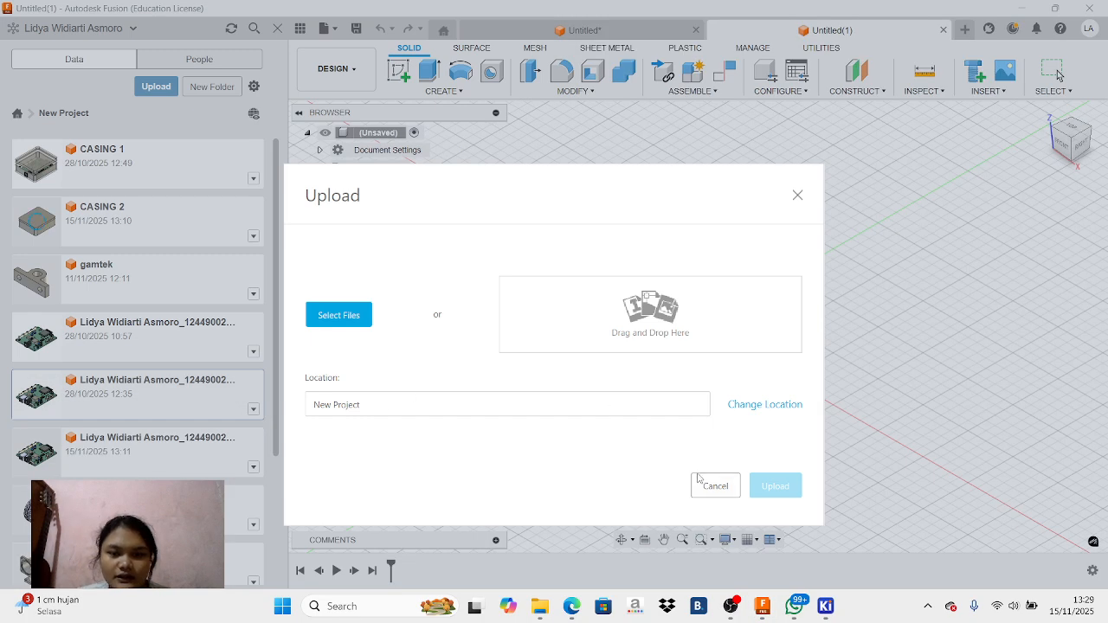
pyautogui.click(797, 196)
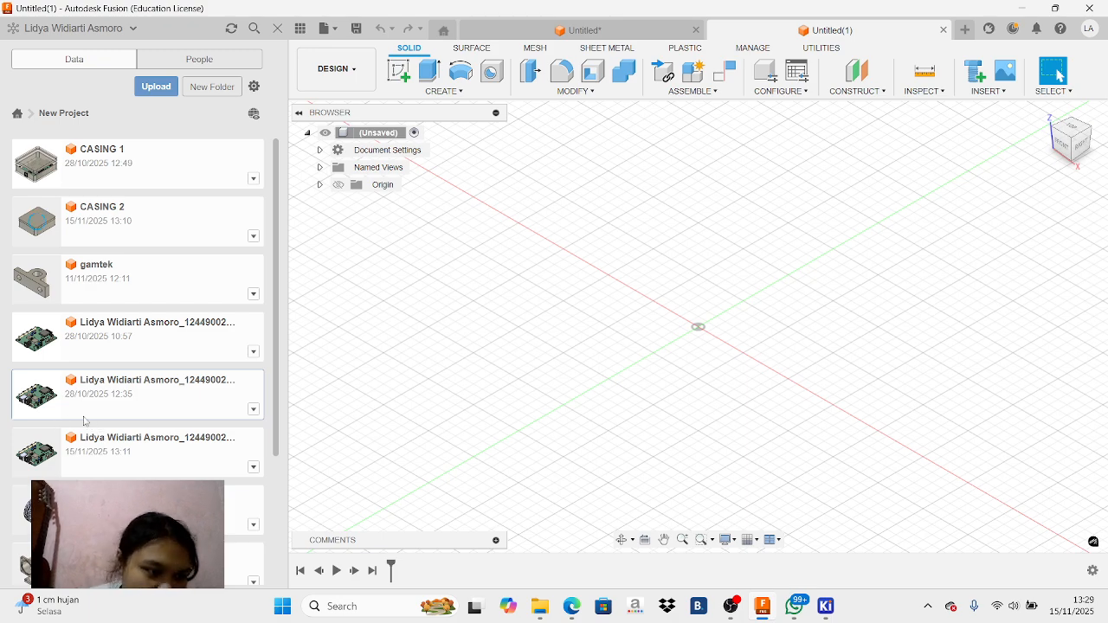
# Try to insert the uploaded PCB models from the project into the new design
pyautogui.moveTo(95, 402); pyautogui.dragTo(494, 358)
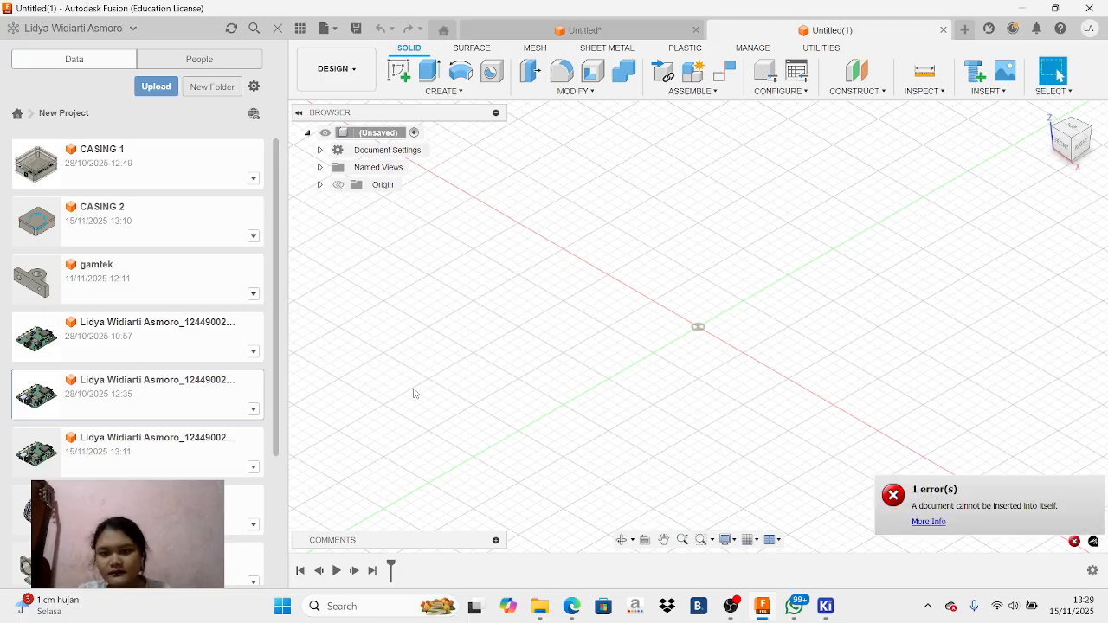
pyautogui.moveTo(170, 404); pyautogui.dragTo(631, 287)
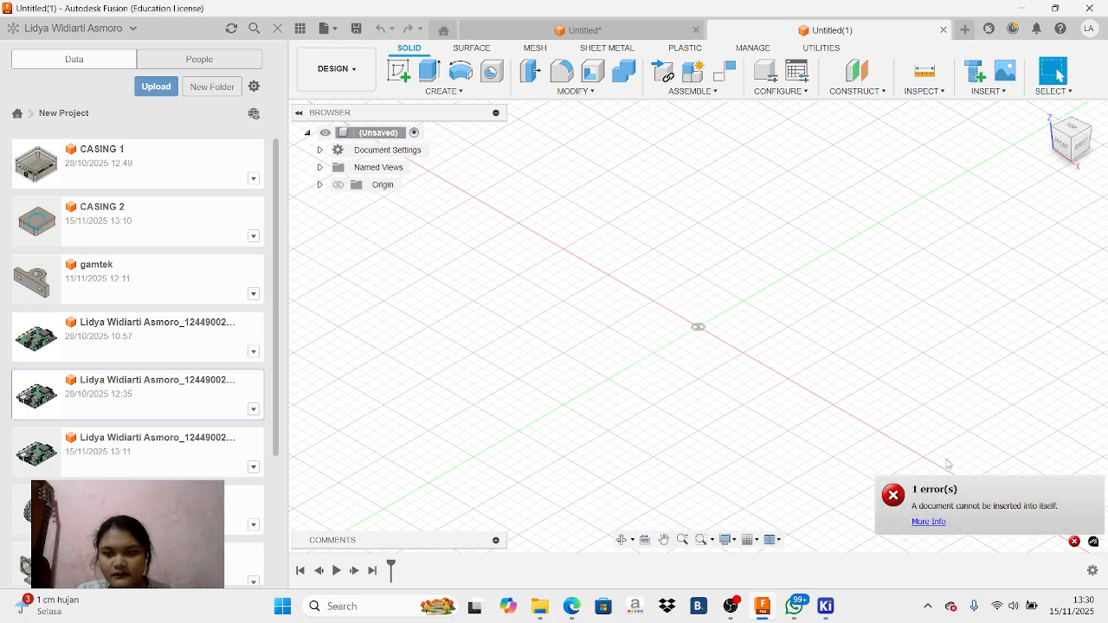
pyautogui.click(898, 506)
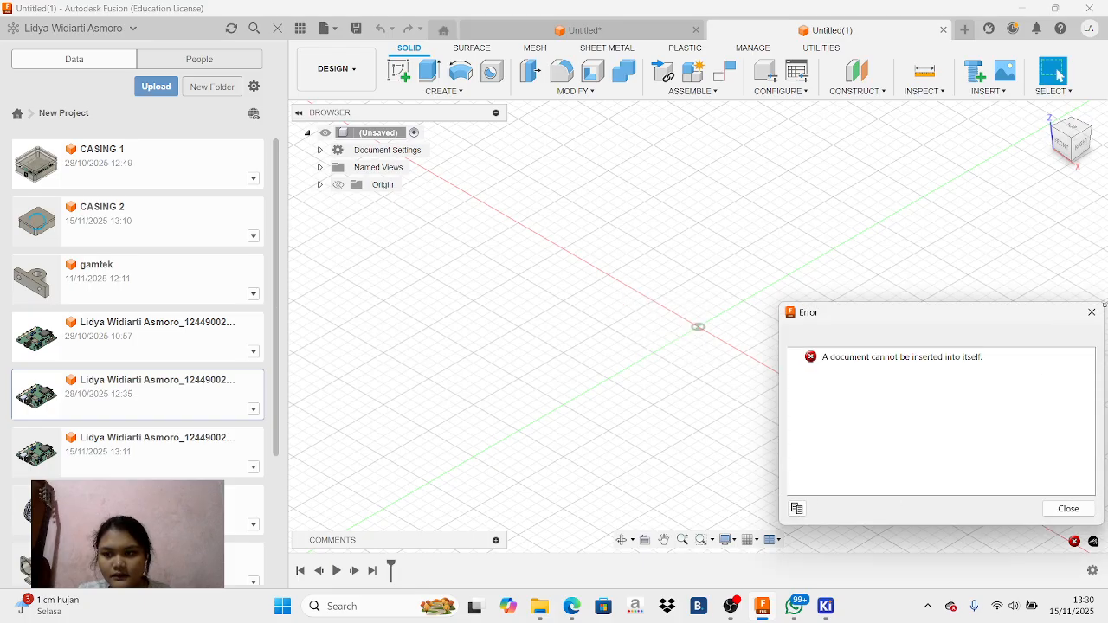
pyautogui.click(1091, 312)
pyautogui.click(126, 462)
pyautogui.moveTo(120, 461); pyautogui.dragTo(591, 300)
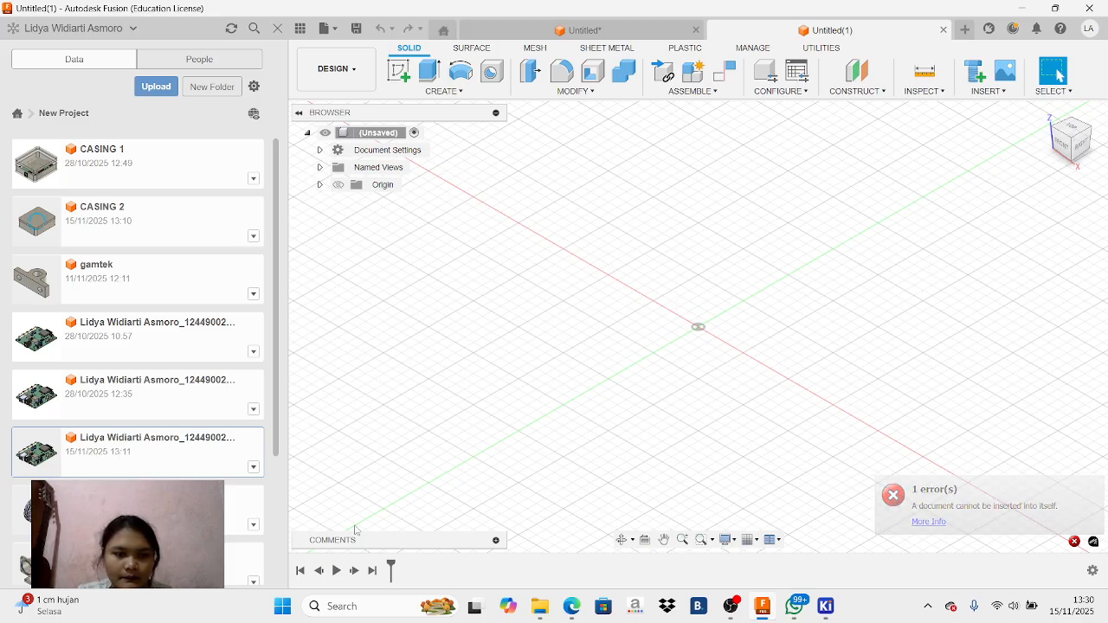
pyautogui.click(731, 606)
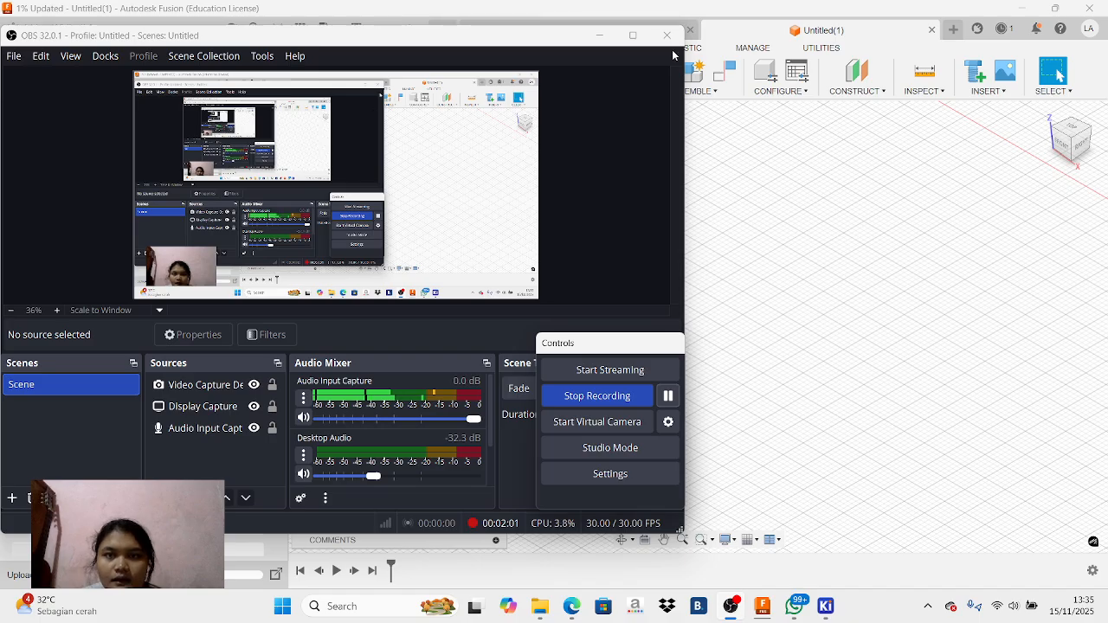
pyautogui.click(600, 37)
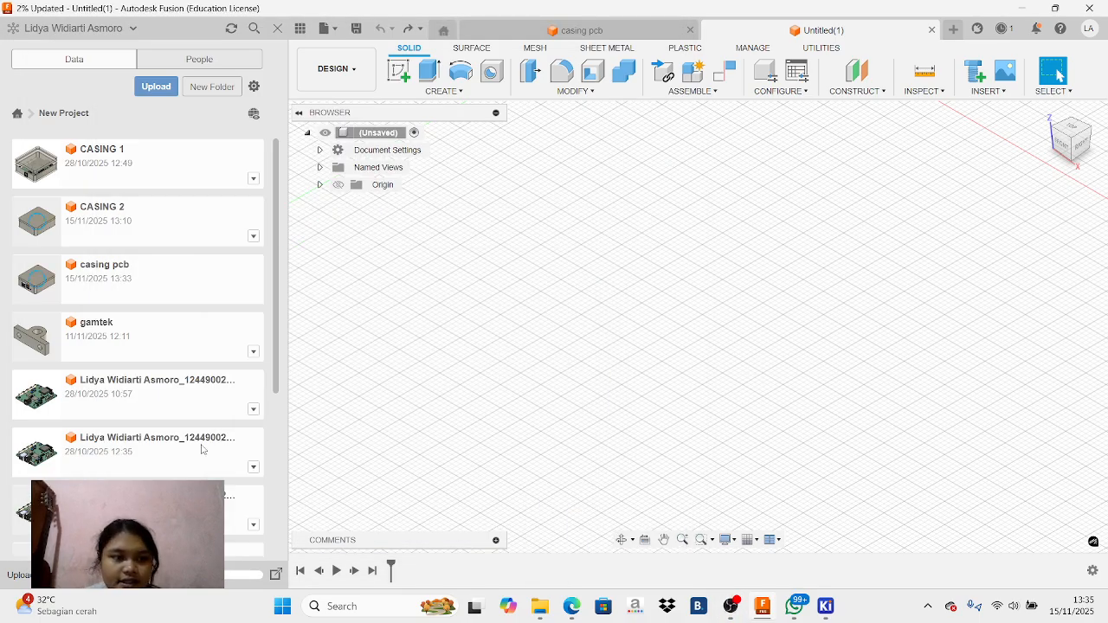
# Insert the third PCB model from the project into the empty design at its default initial position
pyautogui.moveTo(174, 507); pyautogui.dragTo(545, 356)
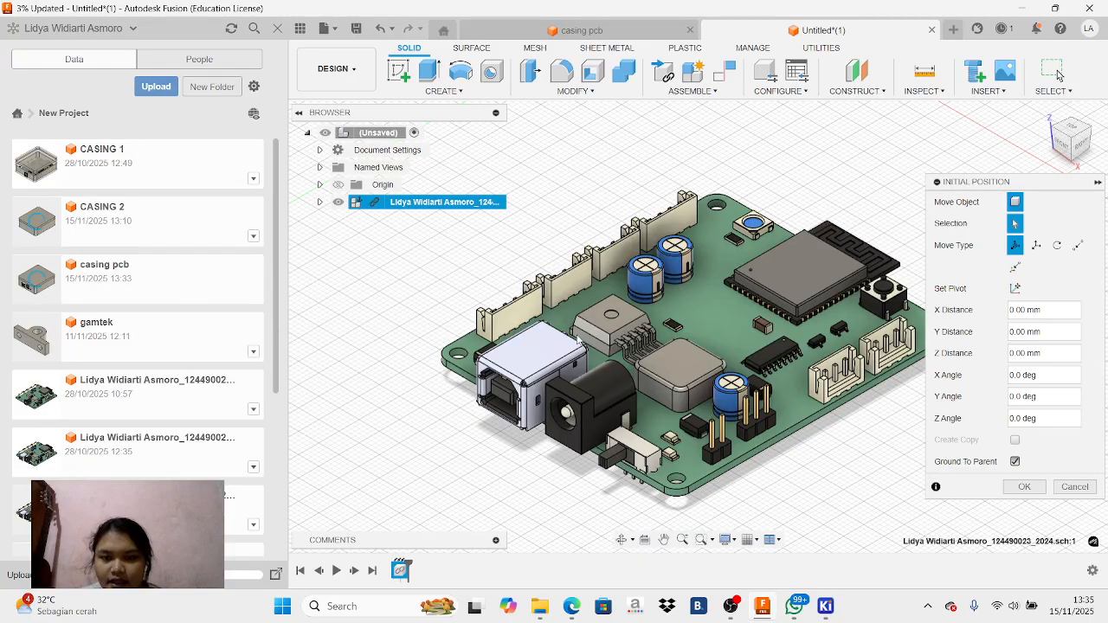
pyautogui.click(1097, 182)
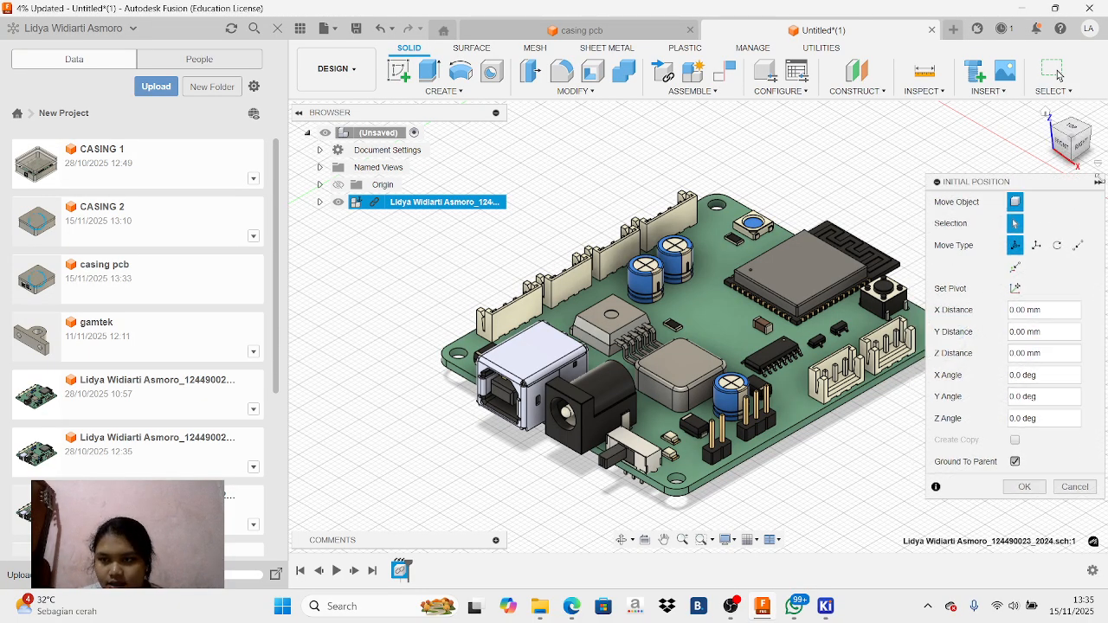
pyautogui.click(1072, 152)
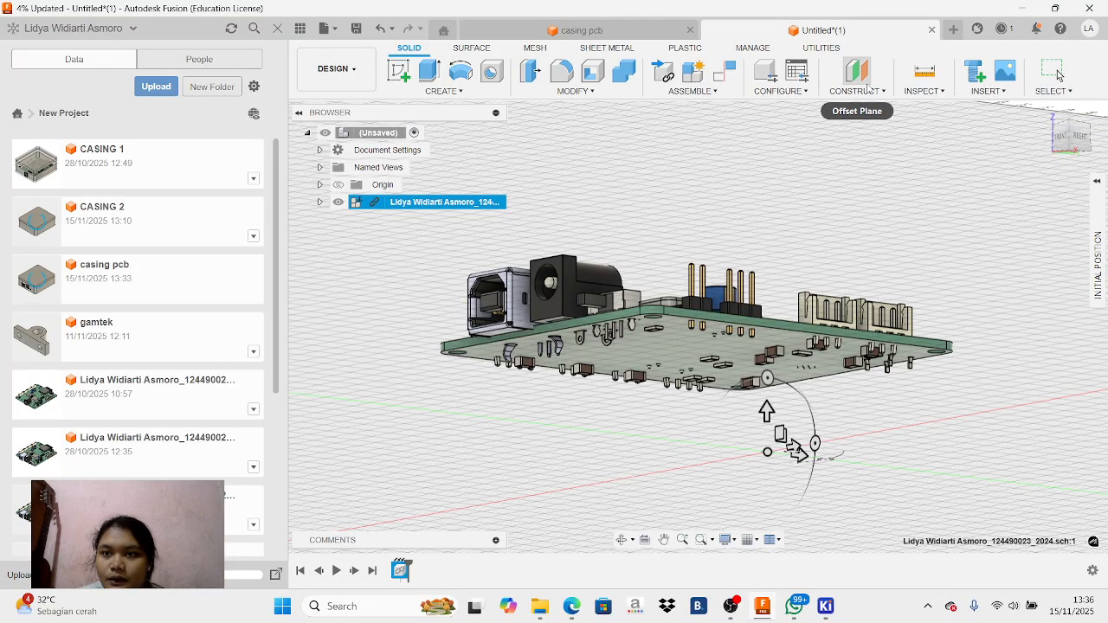
# Create a Plane at Angle with 0 deg through a small edge on the board's underside
pyautogui.click(866, 79)
pyautogui.click(859, 91)
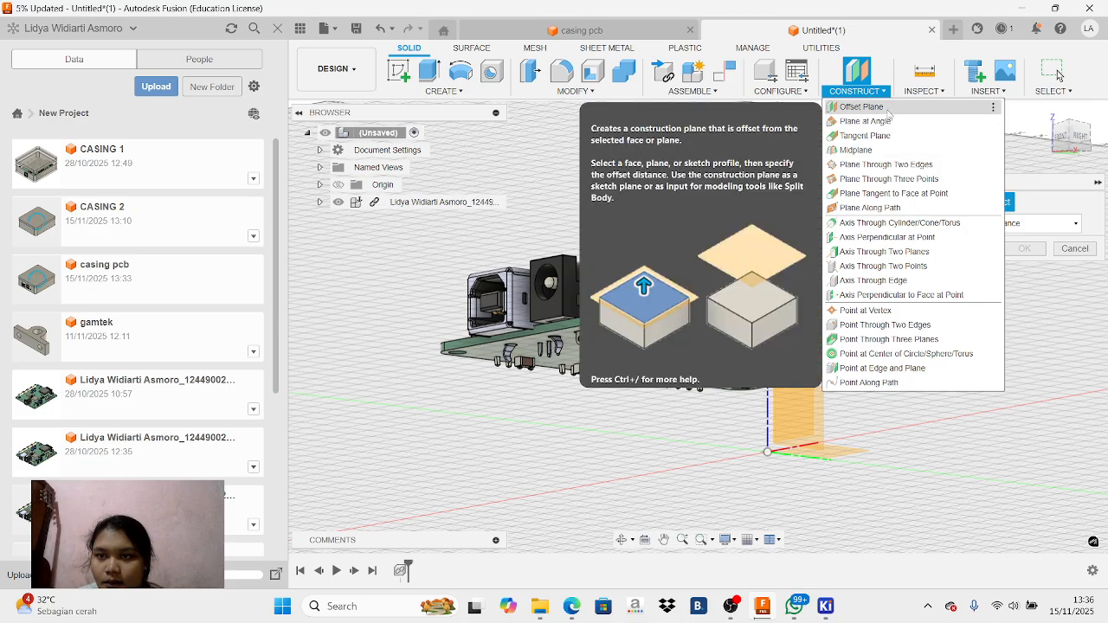
pyautogui.click(889, 121)
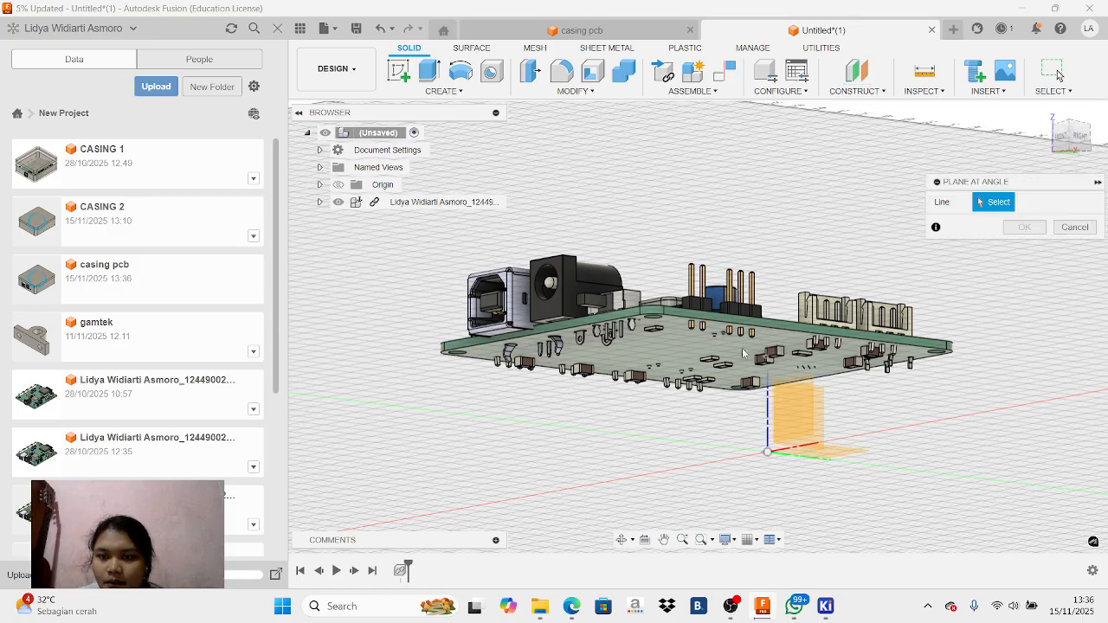
pyautogui.click(854, 91)
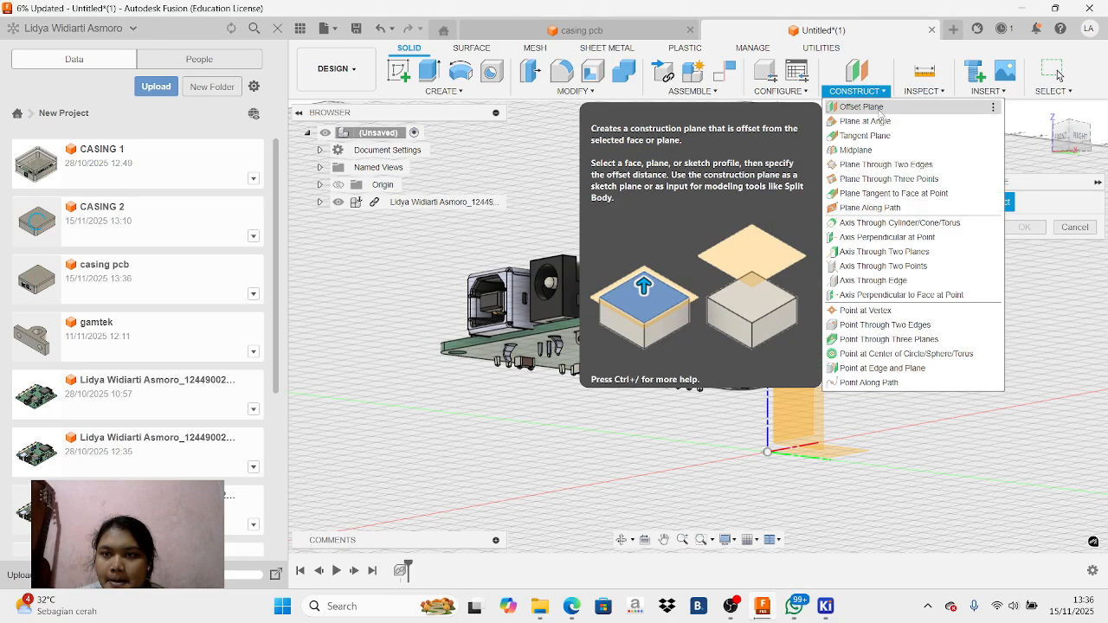
pyautogui.click(884, 122)
pyautogui.click(710, 346)
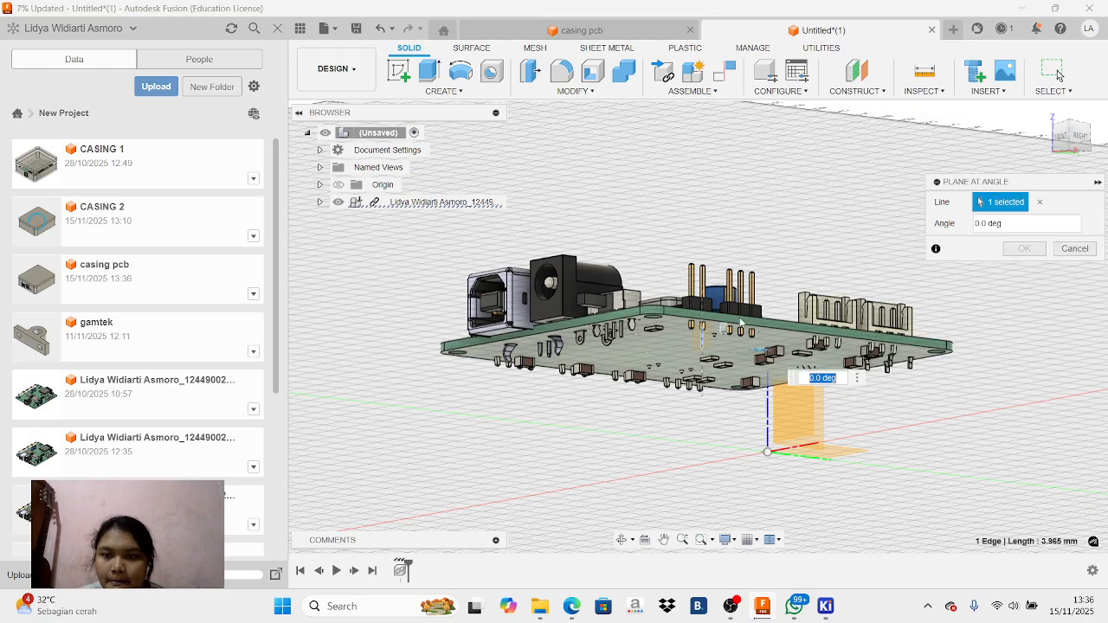
# Create an offset construction plane 5 mm below the underside face of the PCB
pyautogui.click(856, 91)
pyautogui.click(866, 107)
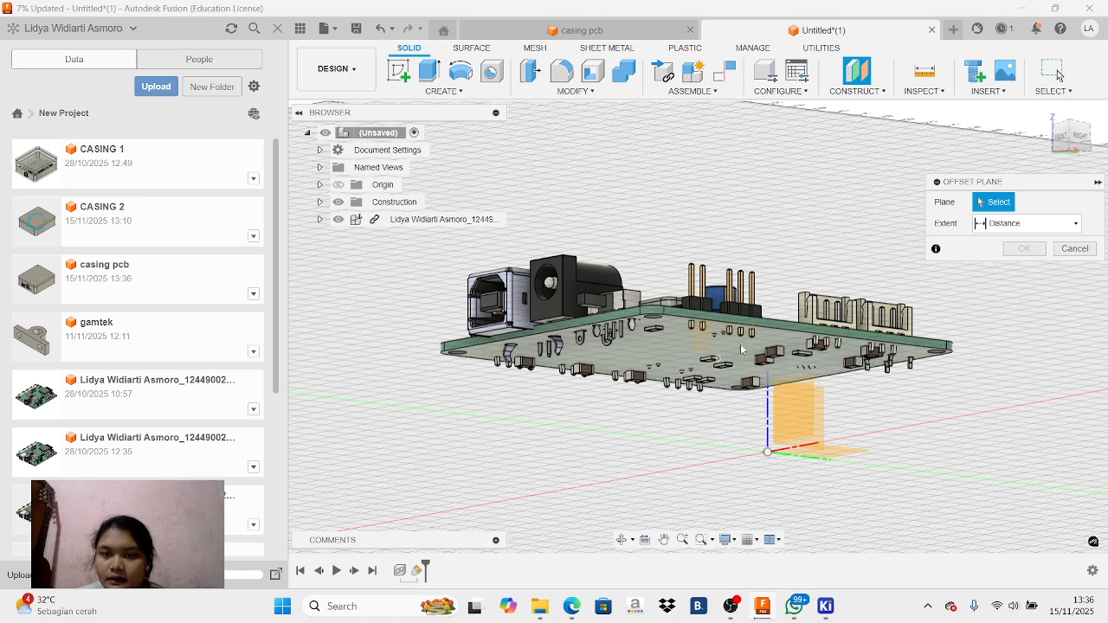
pyautogui.click(1081, 141)
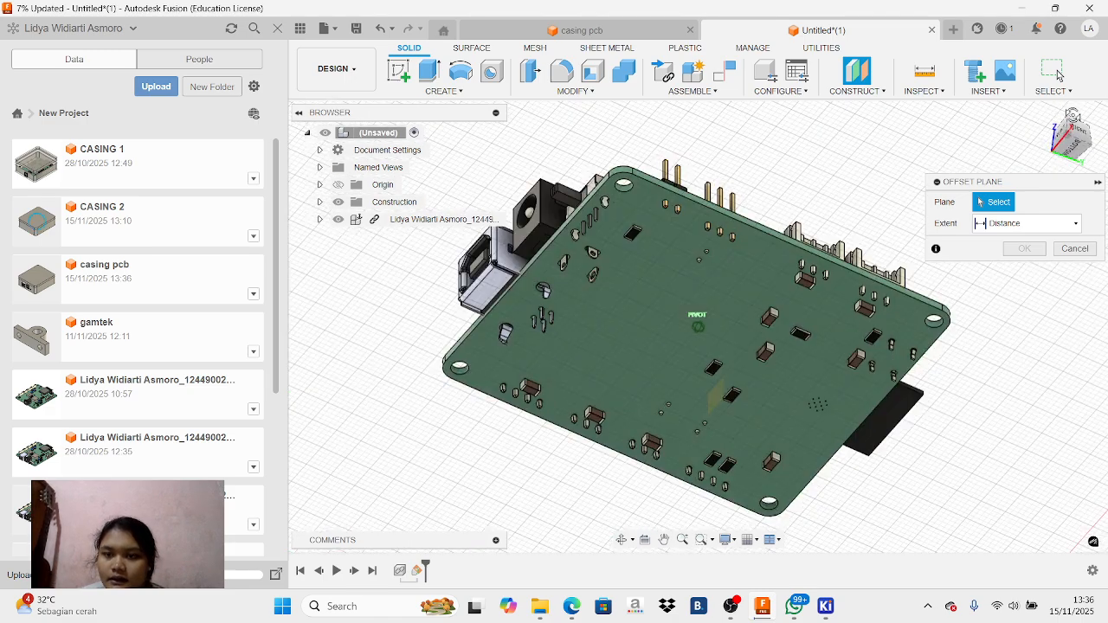
pyautogui.click(721, 329)
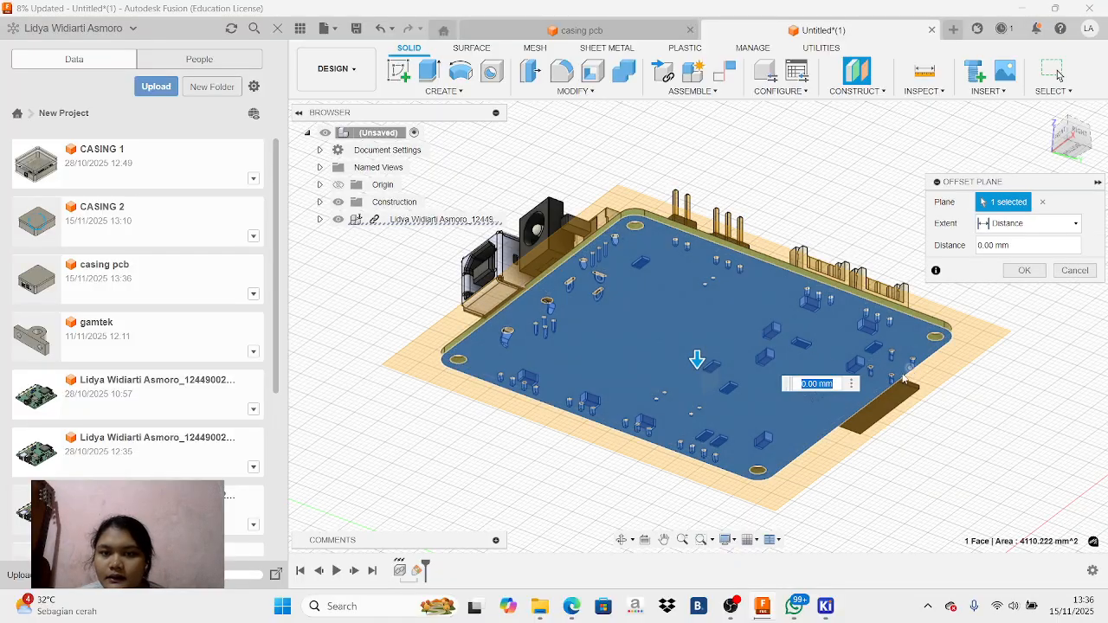
pyautogui.write('5')
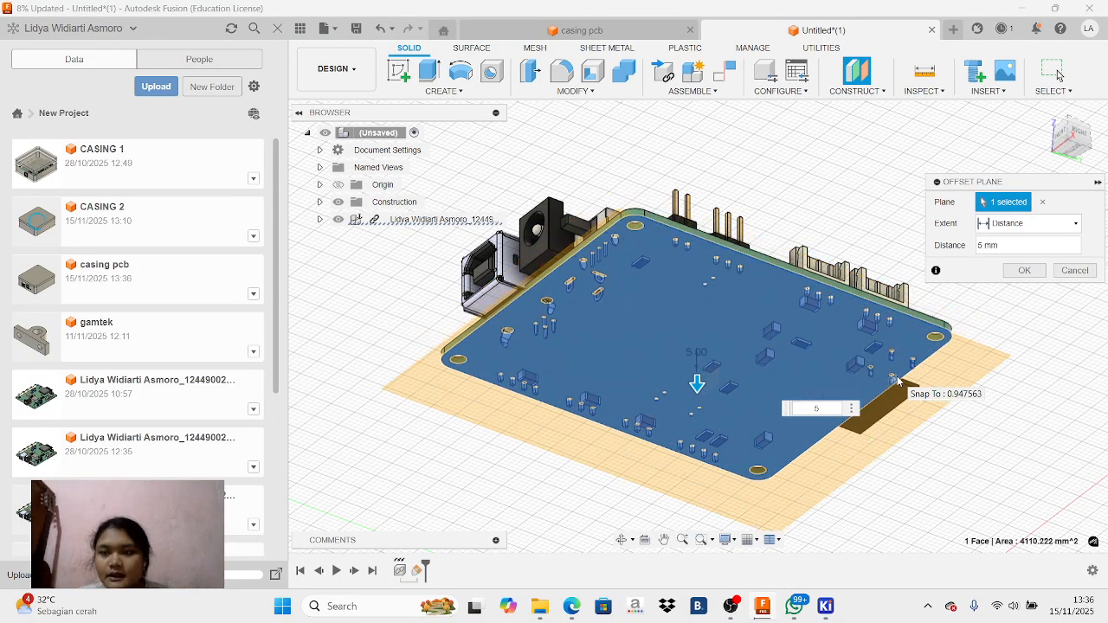
pyautogui.click(1082, 139)
pyautogui.moveTo(1077, 159); pyautogui.dragTo(1076, 168)
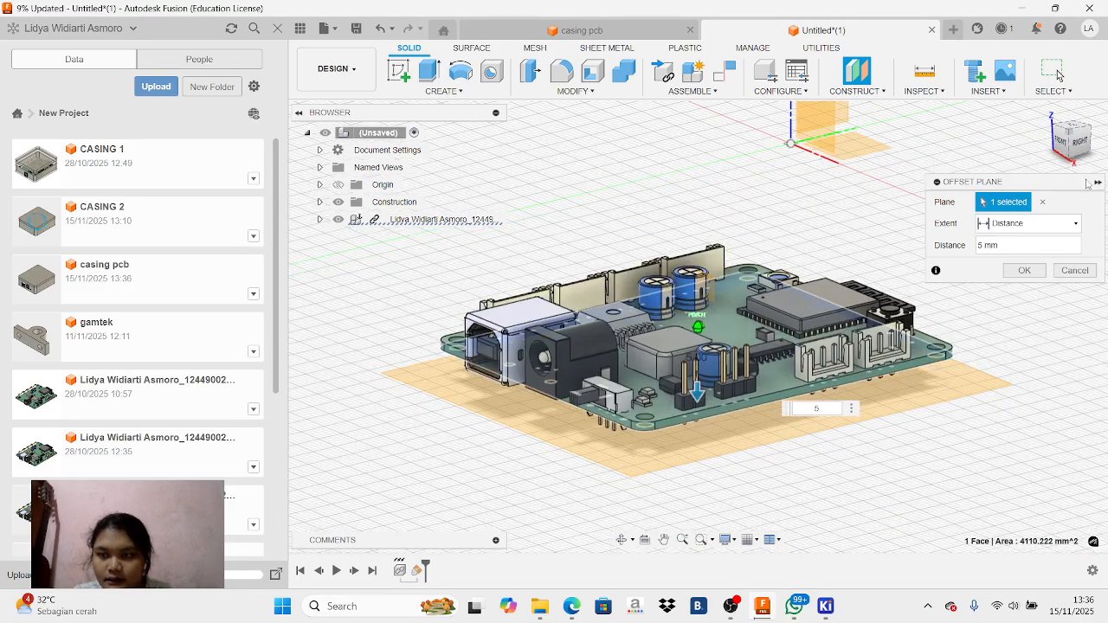
pyautogui.click(1024, 271)
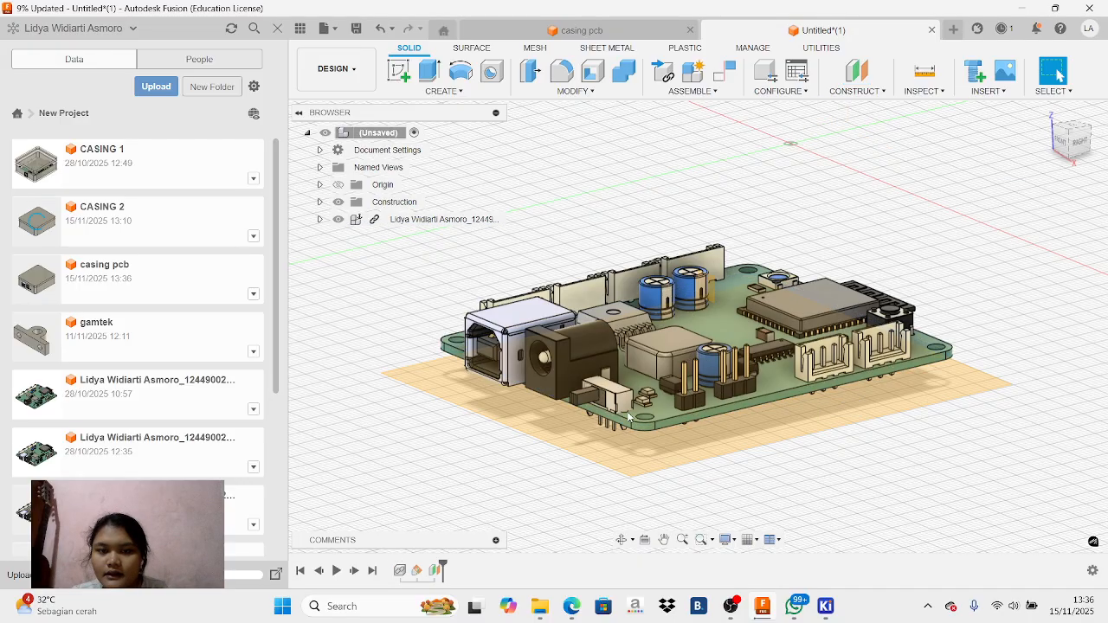
# Start a sketch on the offset plane beneath the PCB with the Project command, facing the board's underside
pyautogui.click(649, 462)
pyautogui.moveTo(1082, 153); pyautogui.dragTo(1025, 85)
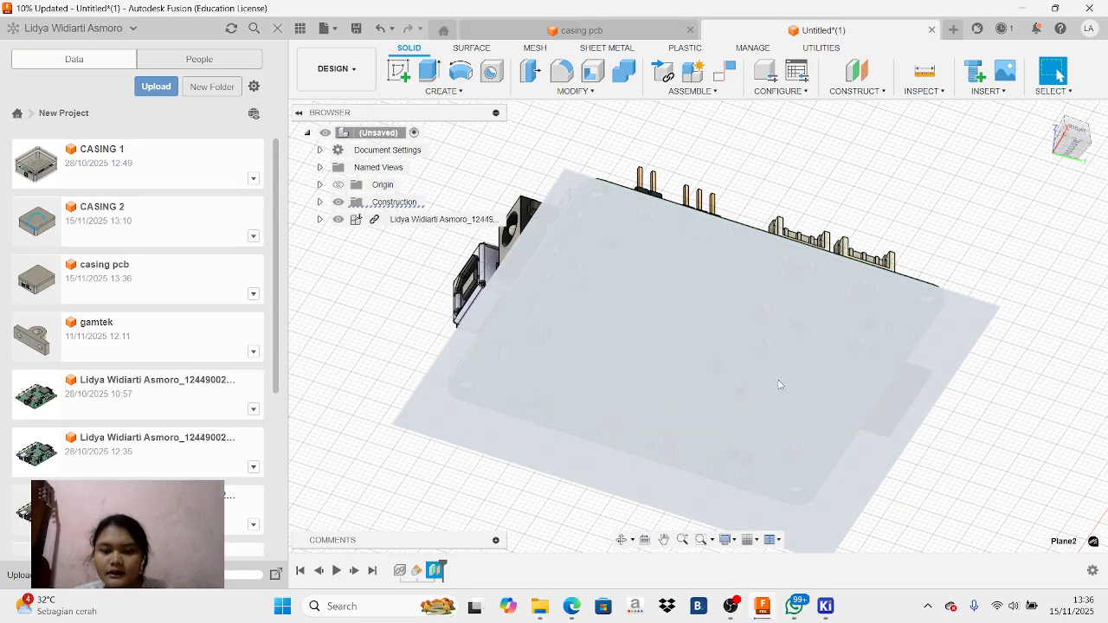
pyautogui.press('p')
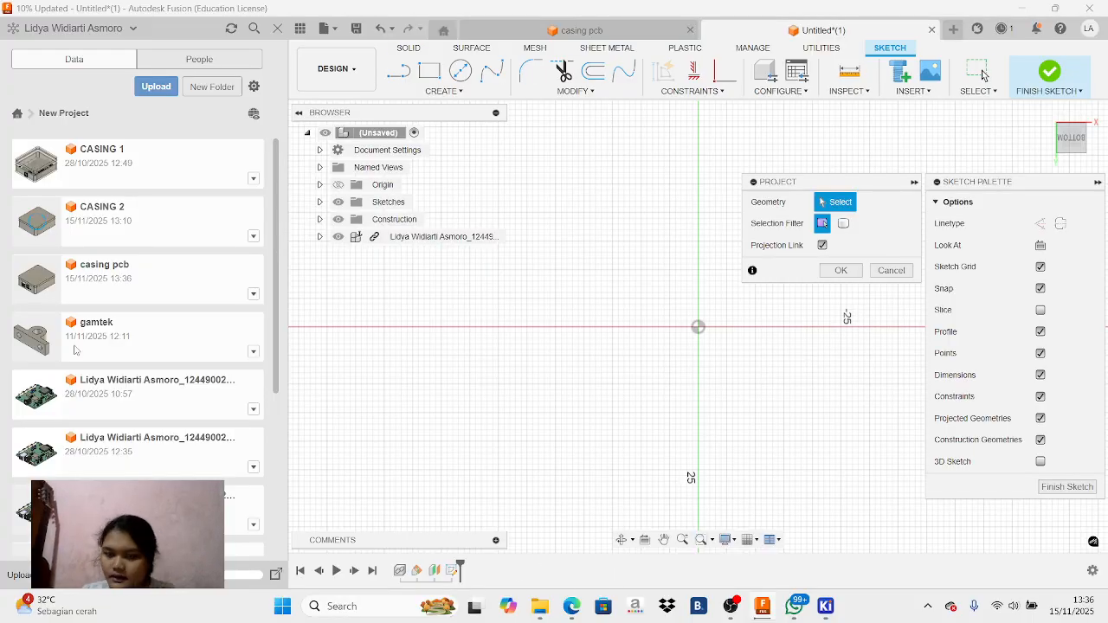
pyautogui.click(664, 540)
pyautogui.moveTo(766, 374); pyautogui.dragTo(612, 532)
pyautogui.moveTo(793, 344); pyautogui.dragTo(462, 523)
pyautogui.moveTo(754, 303)
pyautogui.mouseDown()
pyautogui.moveTo(775, 355)
pyautogui.moveTo(825, 383)
pyautogui.mouseUp()
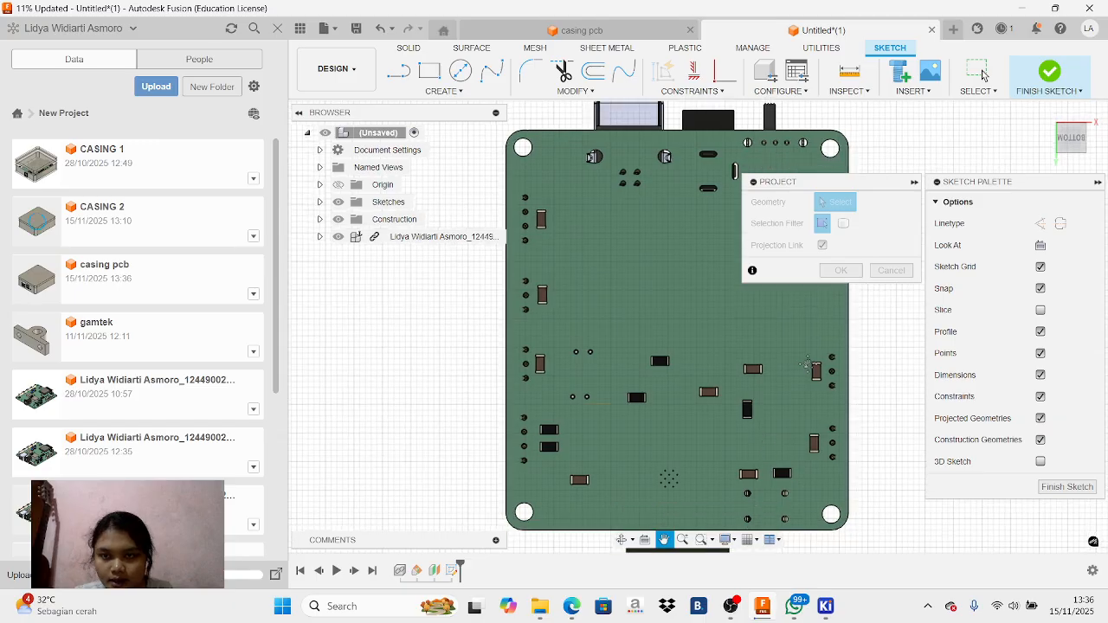
pyautogui.press('Escape')
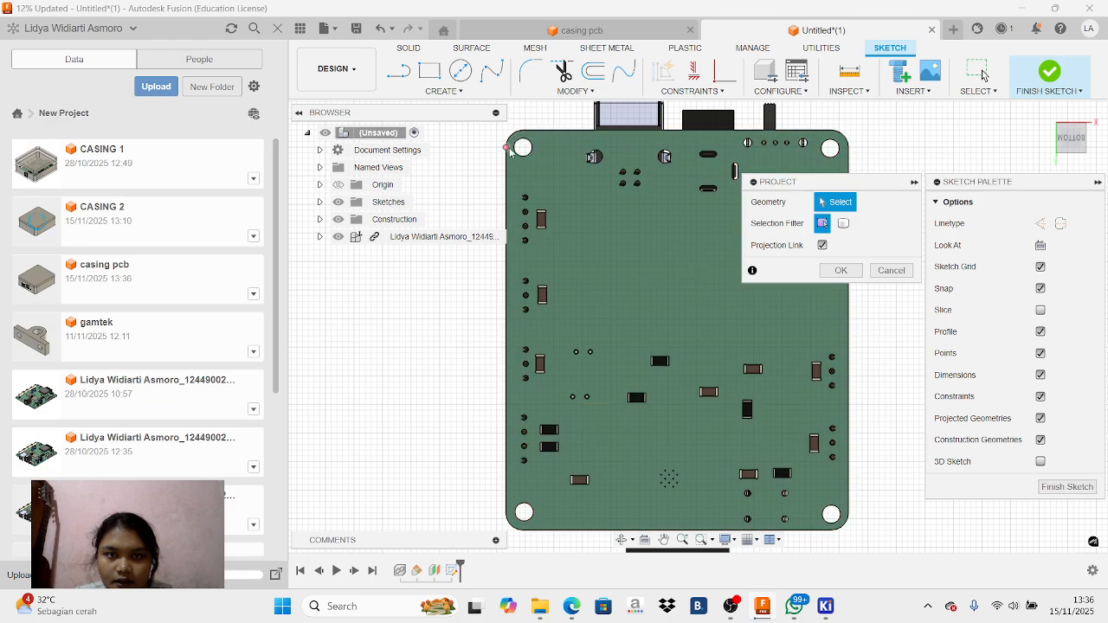
# Project the PCB's outer outline, four straight edges and four rounded corners, into the sketch with the projection link on
pyautogui.click(513, 162)
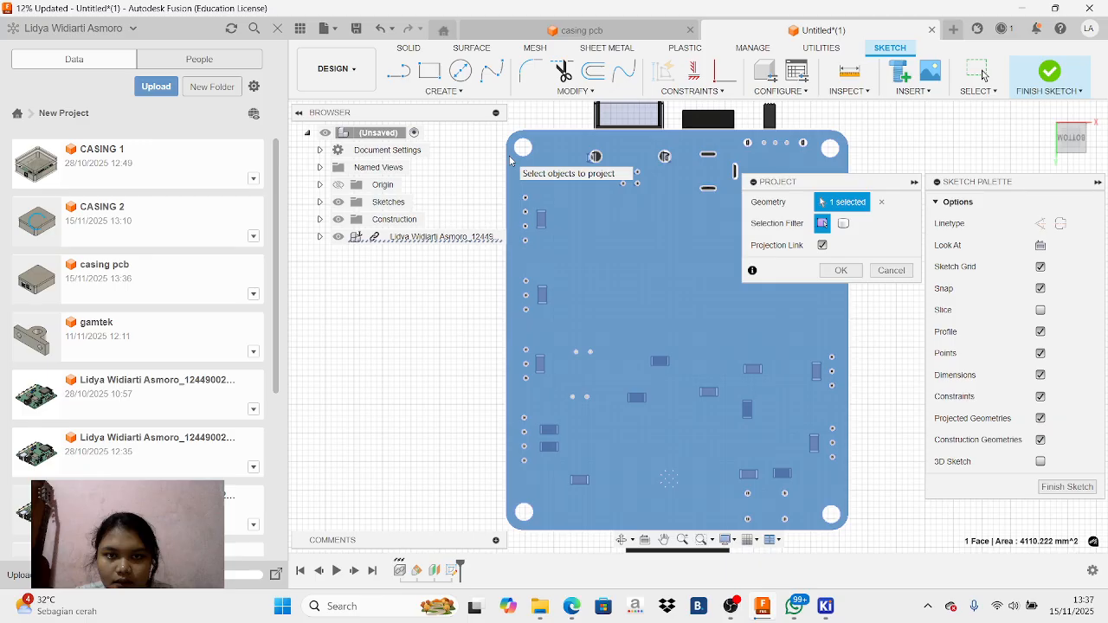
pyautogui.click(894, 271)
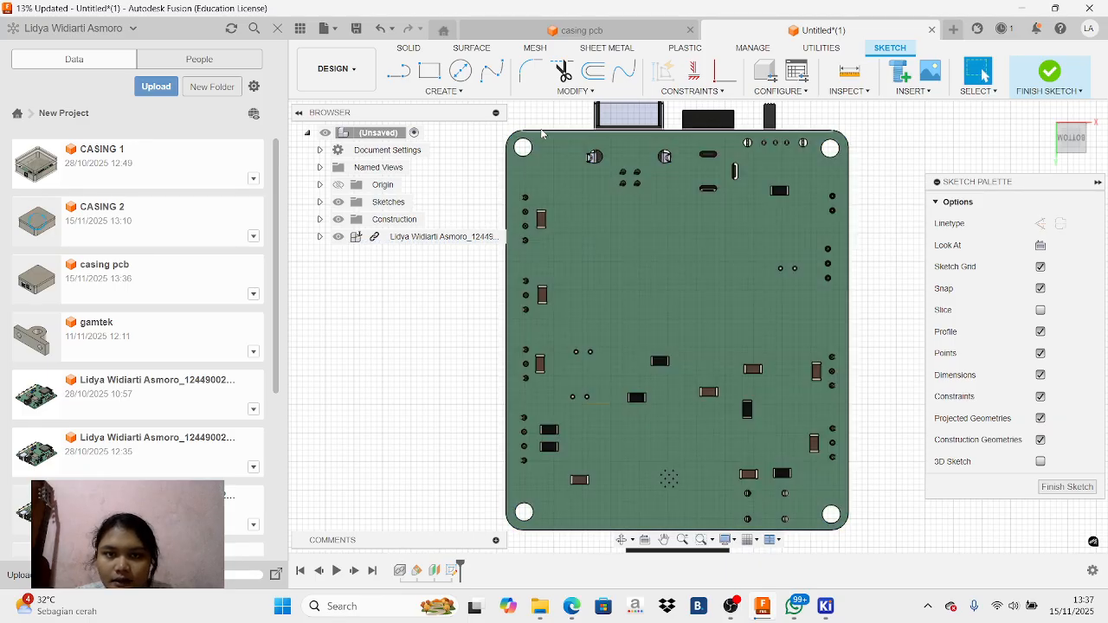
pyautogui.click(541, 133)
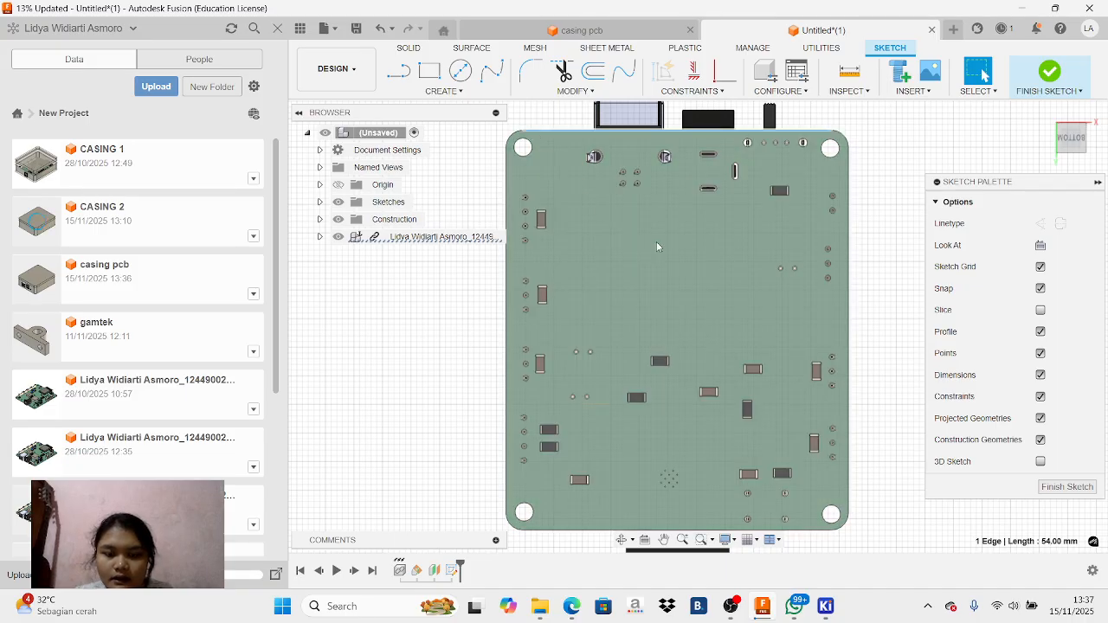
pyautogui.press('p')
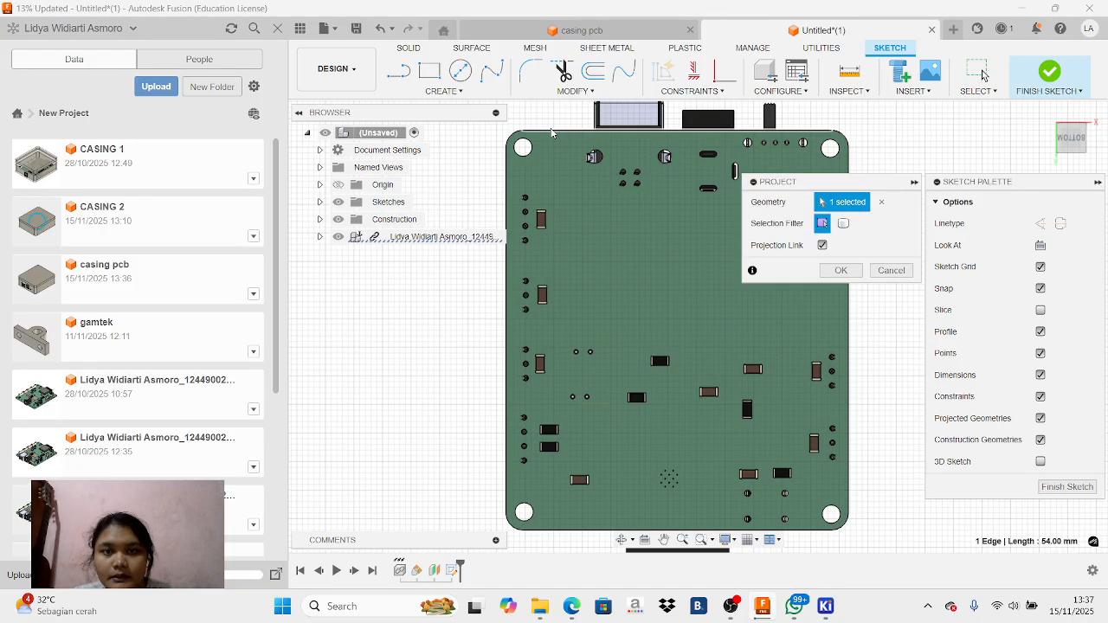
pyautogui.click(542, 134)
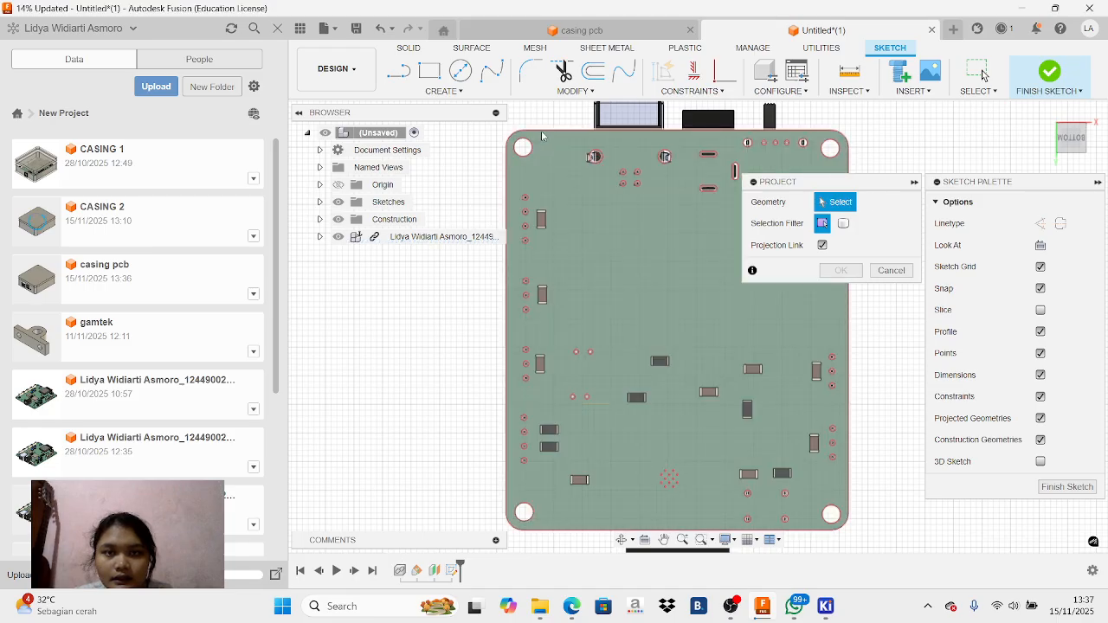
pyautogui.click(542, 132)
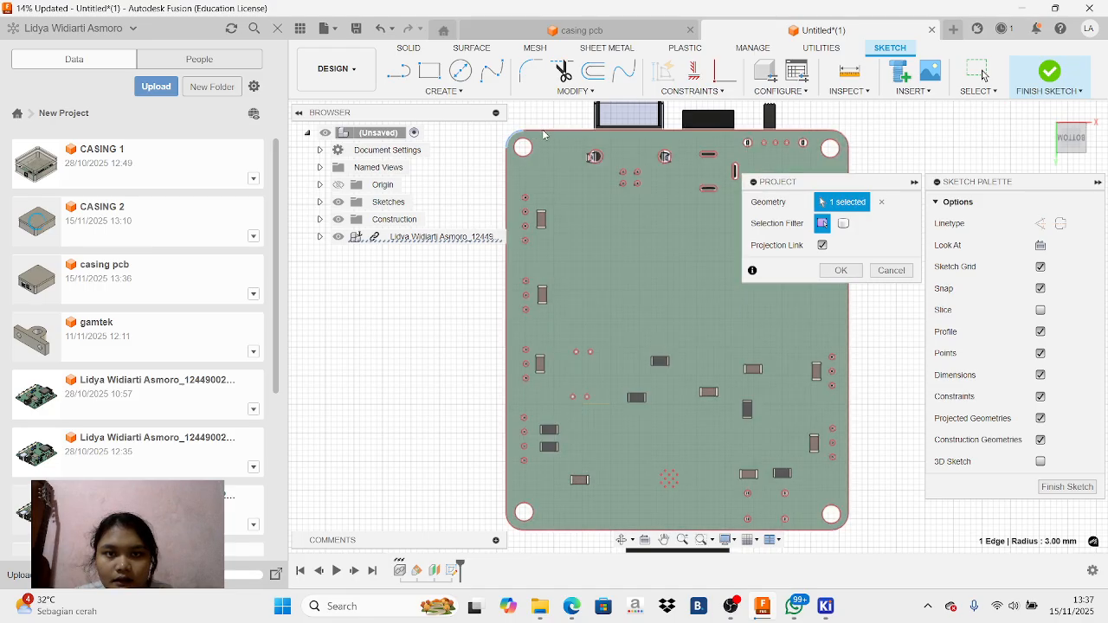
pyautogui.click(507, 214)
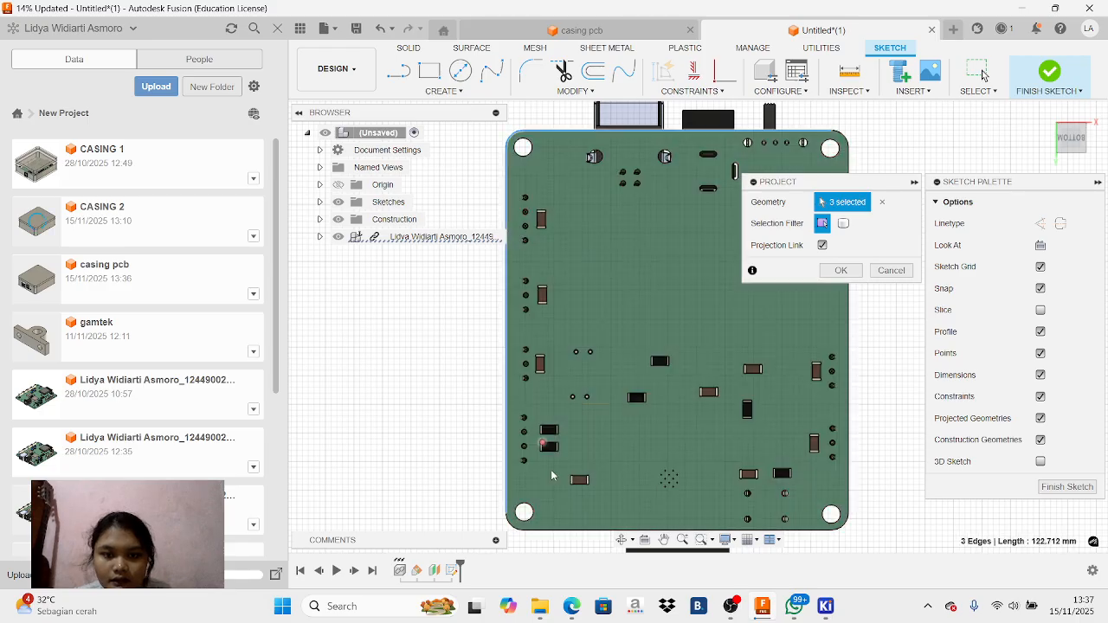
pyautogui.click(512, 527)
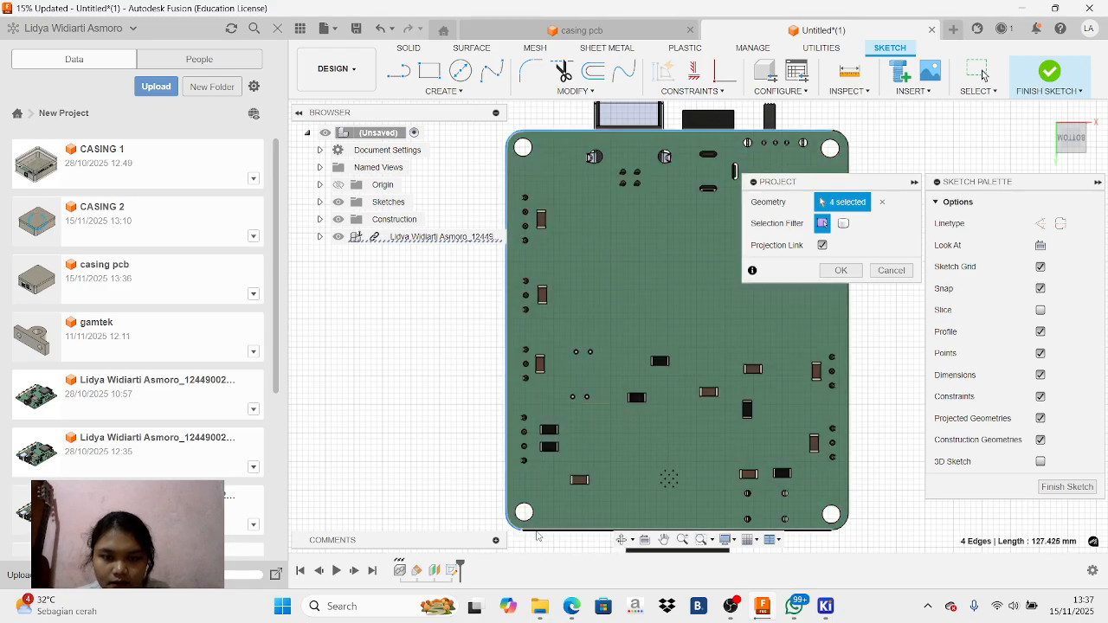
pyautogui.click(816, 457)
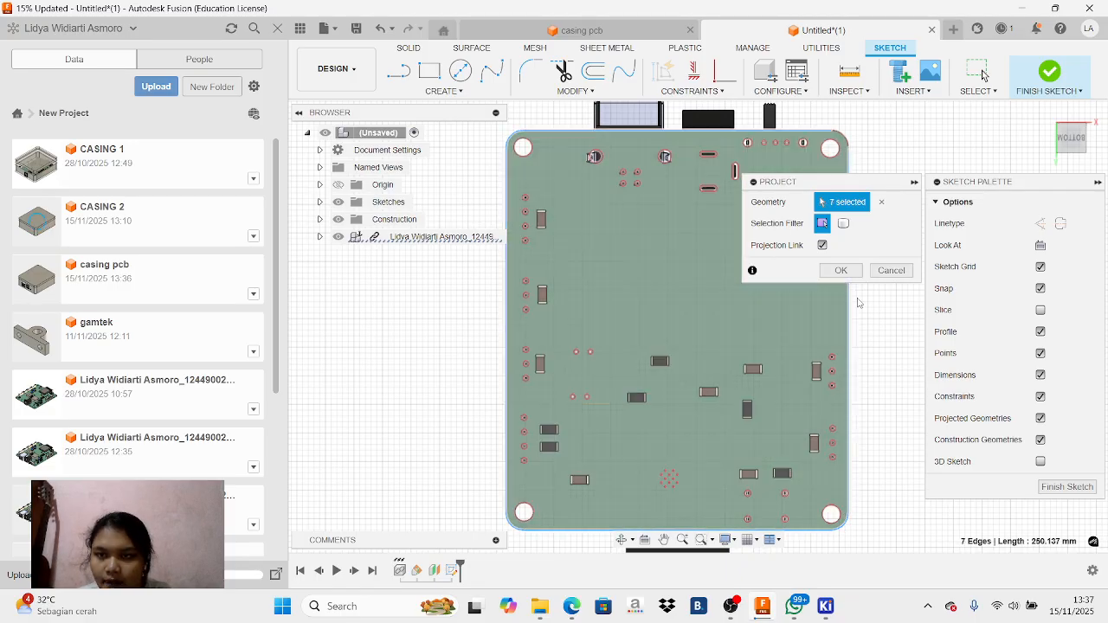
pyautogui.click(848, 144)
pyautogui.click(846, 140)
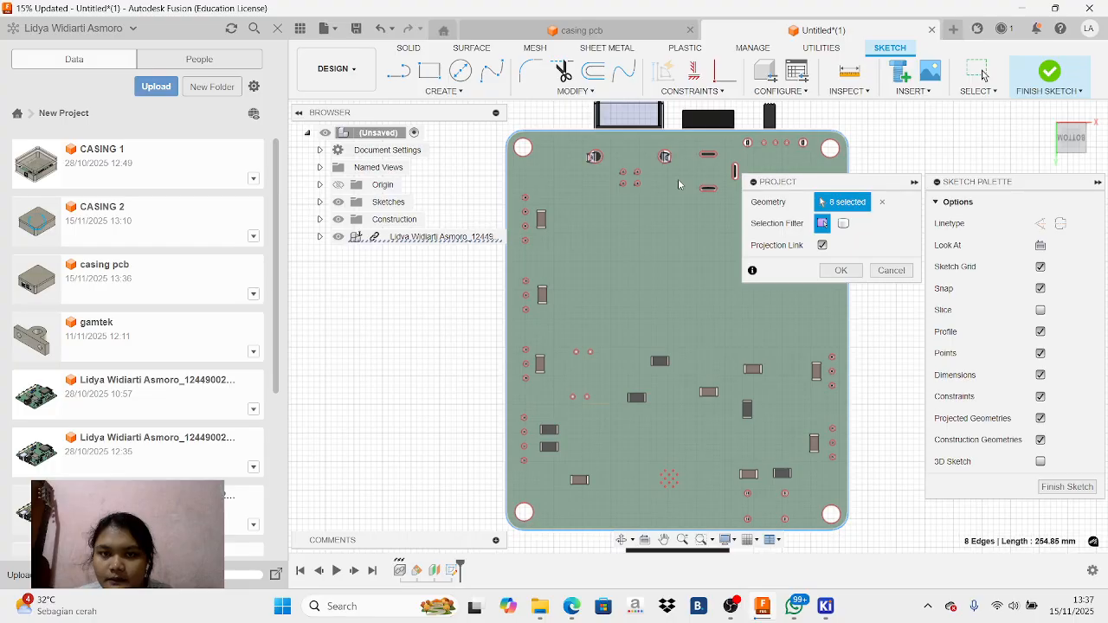
pyautogui.click(836, 270)
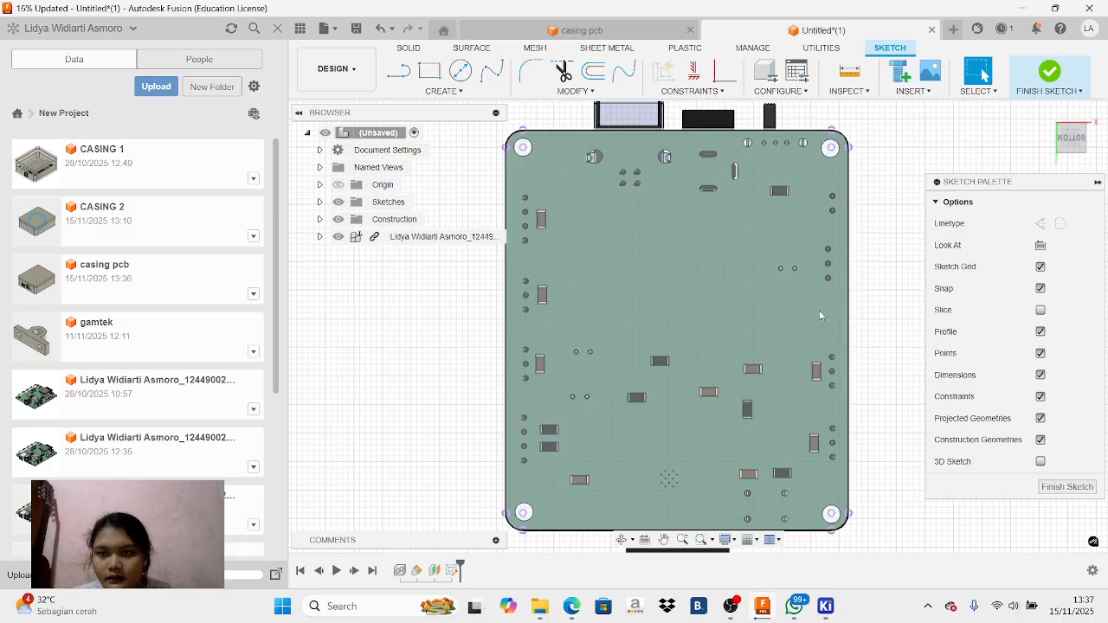
# Offset the projected board outline 2 mm outward on one side as a chained selection
pyautogui.scroll(2, 536, 155)
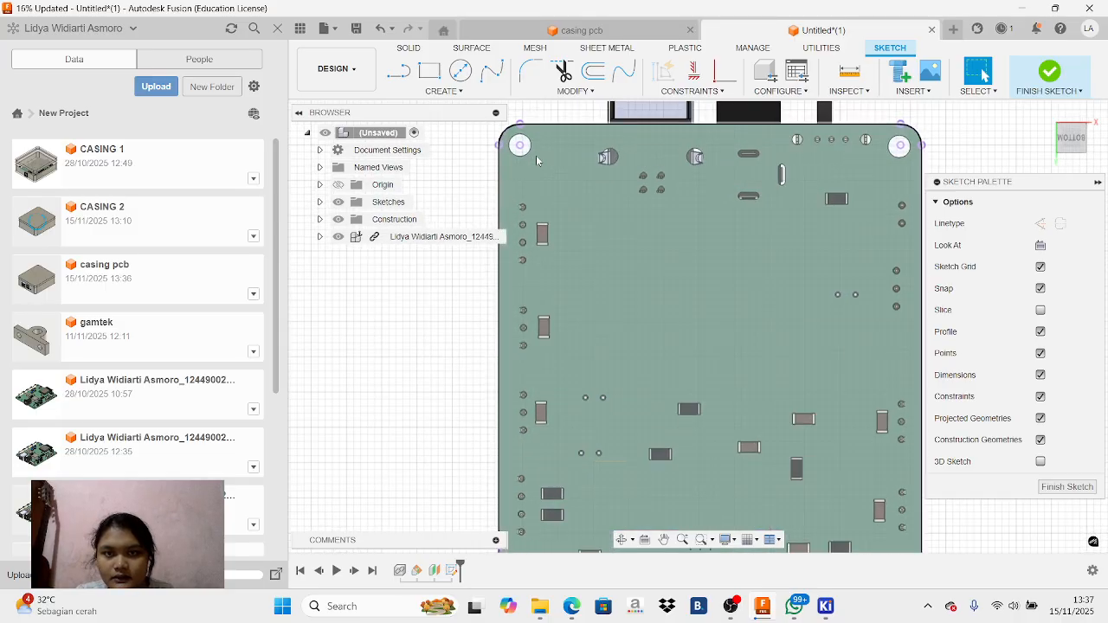
pyautogui.scroll(-3, 535, 156)
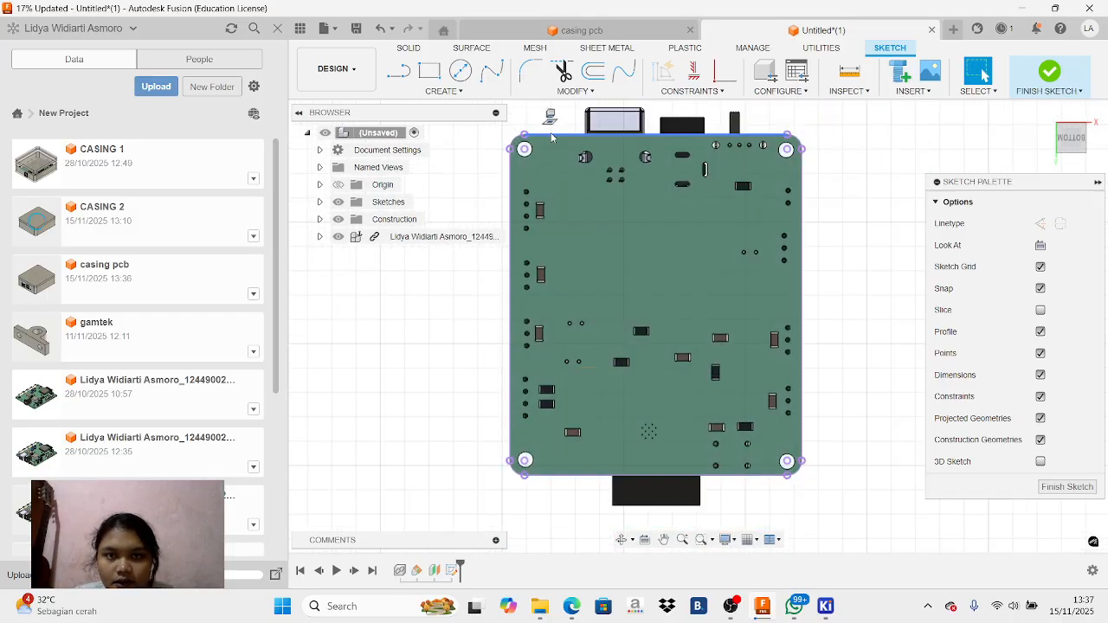
pyautogui.click(585, 248)
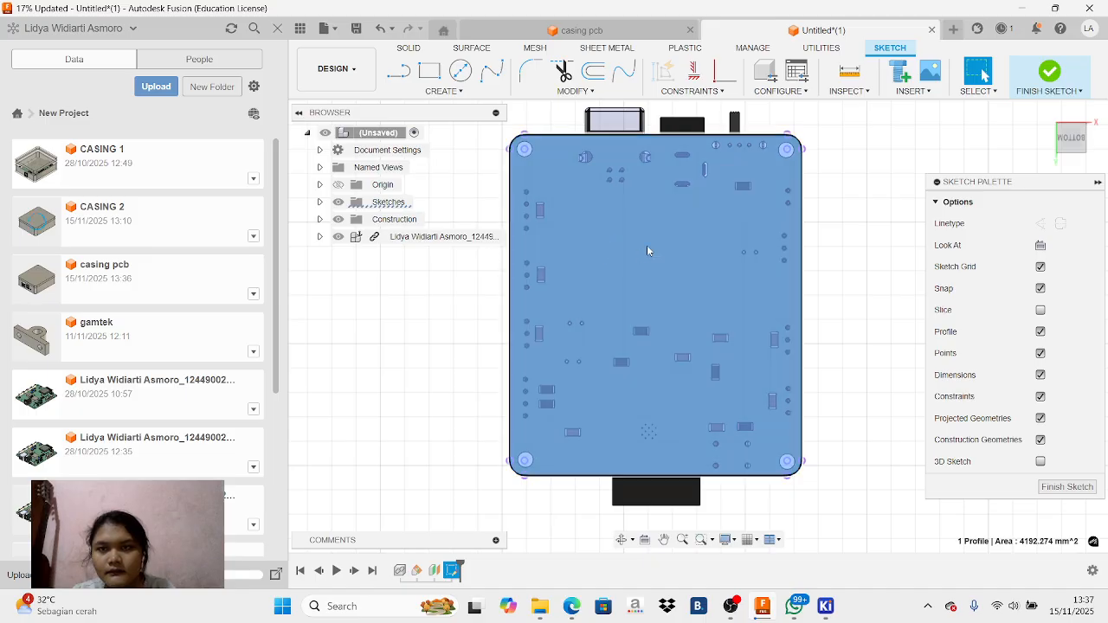
pyautogui.click(594, 76)
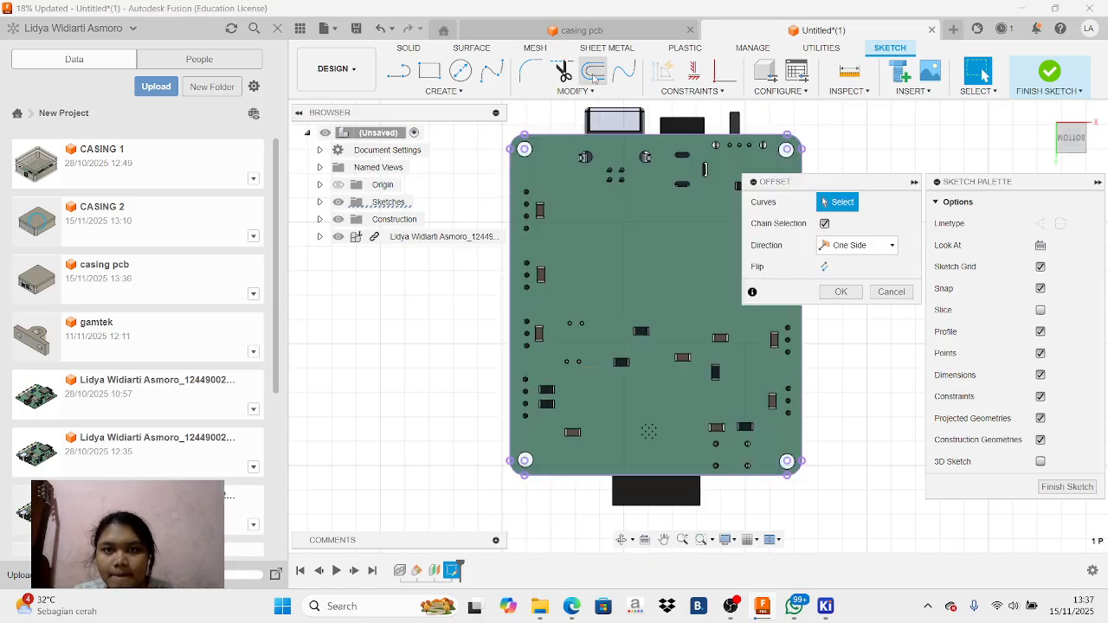
pyautogui.click(518, 140)
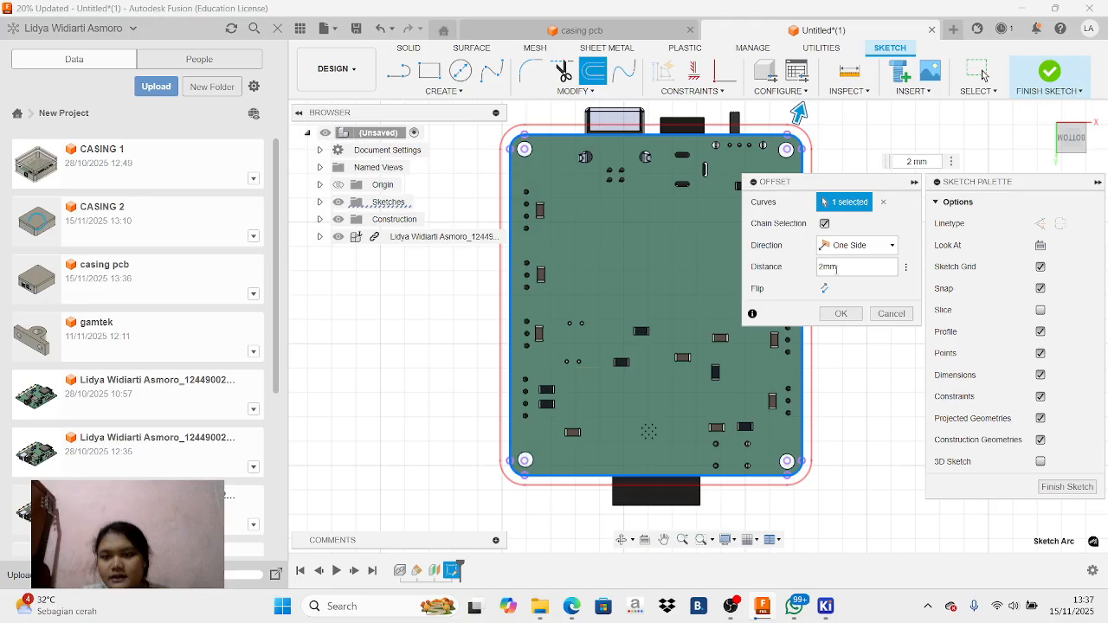
pyautogui.click(840, 314)
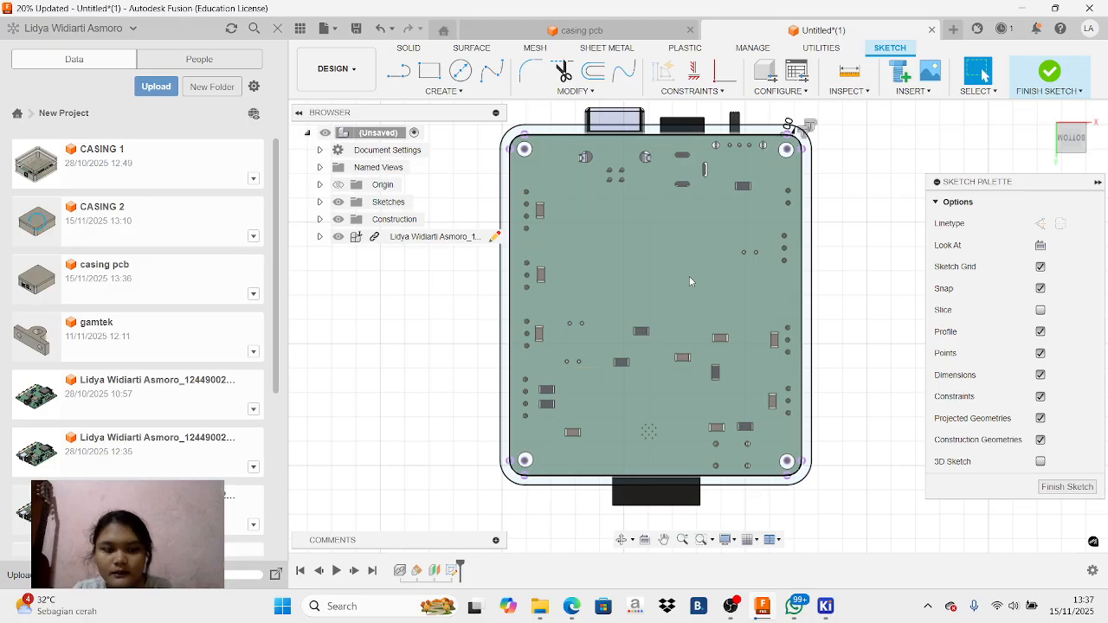
# Extrude the inner board profile and the surrounding offset ring by -25 mm, enclosing the PCB, as a new body
pyautogui.click(689, 281)
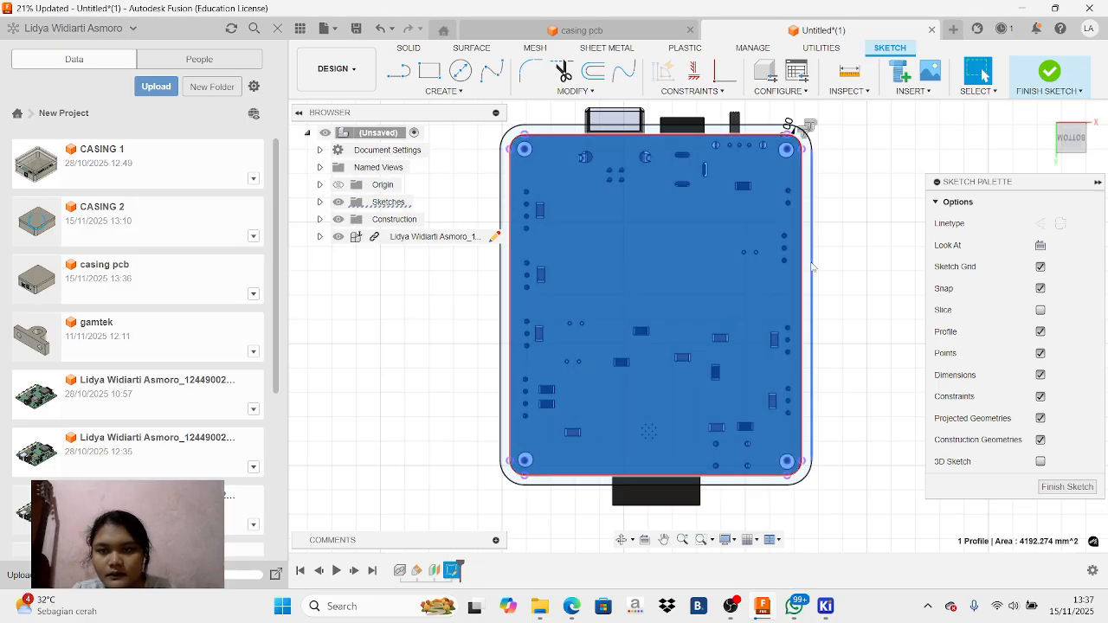
pyautogui.keyDown('shift'); pyautogui.click(807, 268); pyautogui.keyUp('shift')
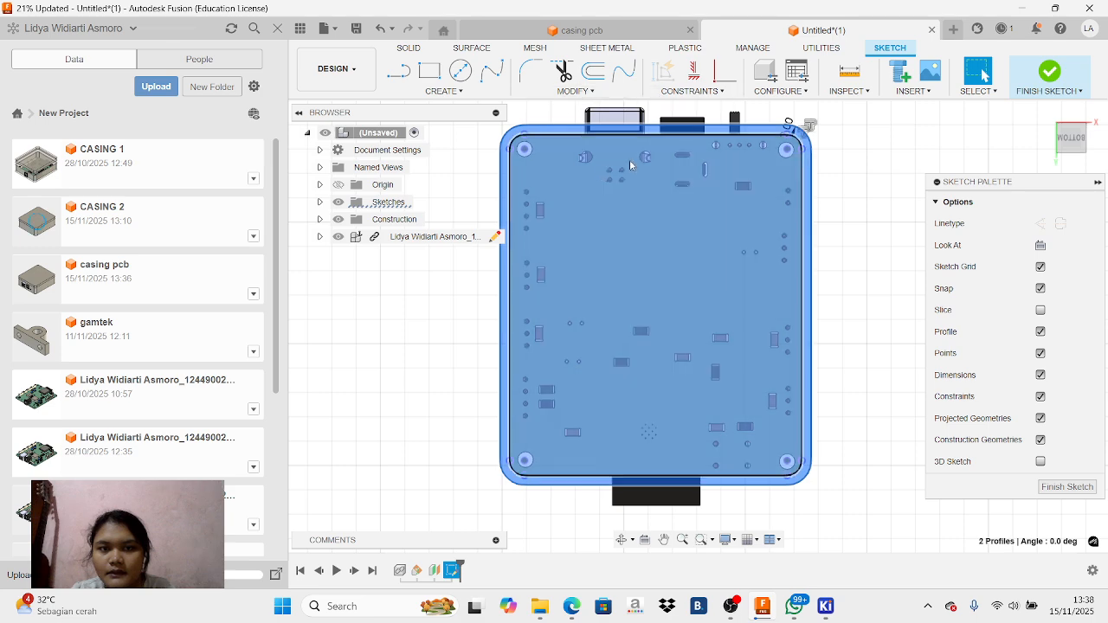
pyautogui.click(731, 606)
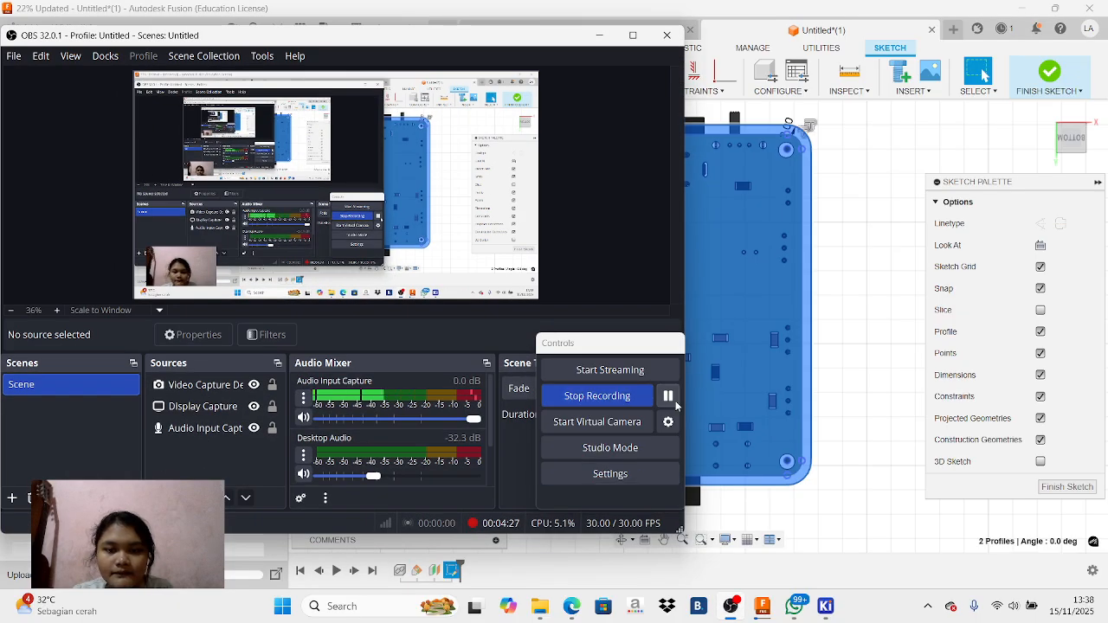
pyautogui.click(604, 33)
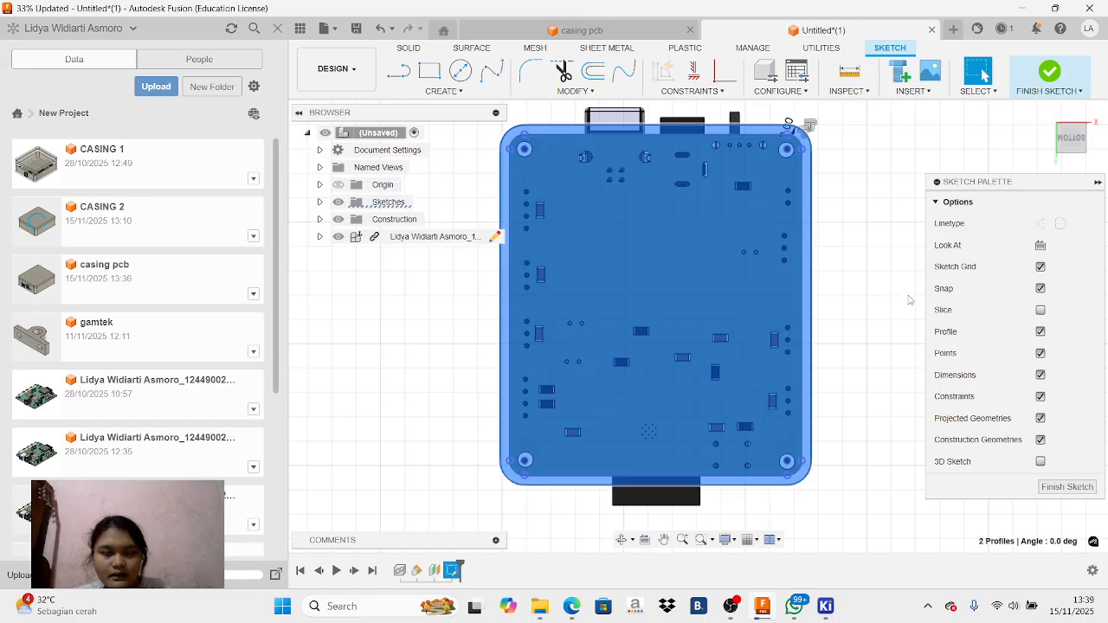
pyautogui.press('e')
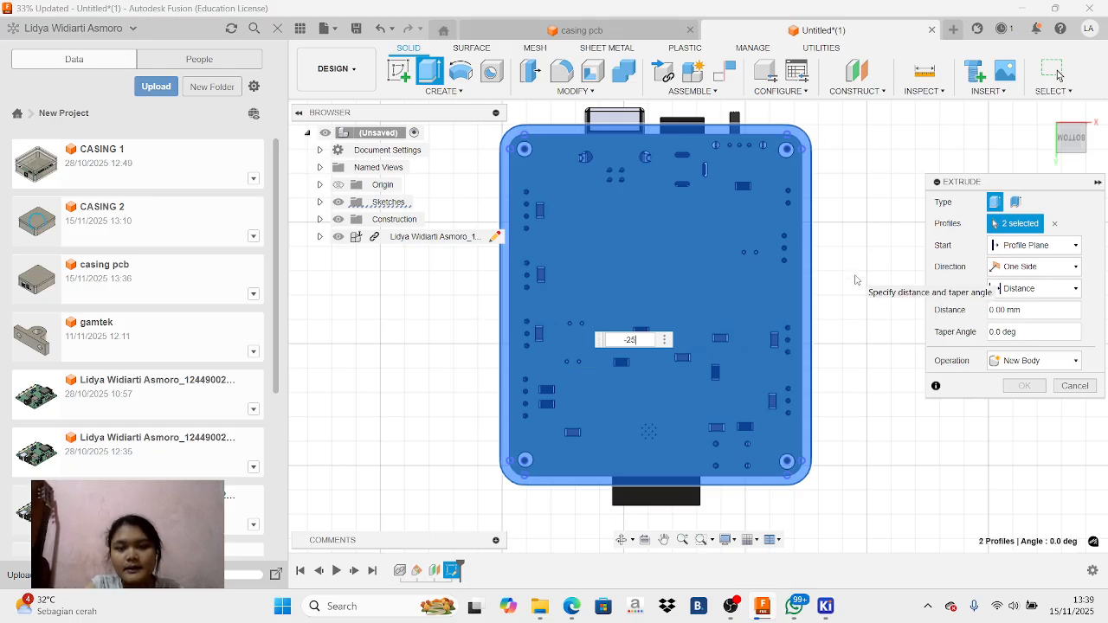
pyautogui.moveTo(1074, 141)
pyautogui.mouseDown()
pyautogui.moveTo(1034, 164)
pyautogui.moveTo(1075, 136)
pyautogui.mouseUp()
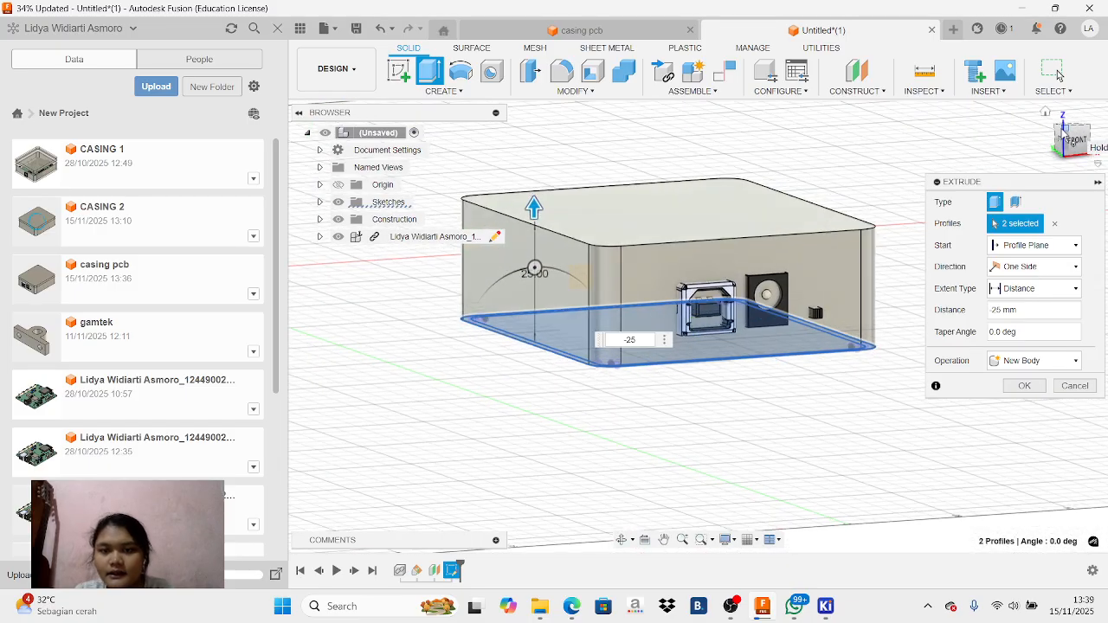
pyautogui.click(1058, 76)
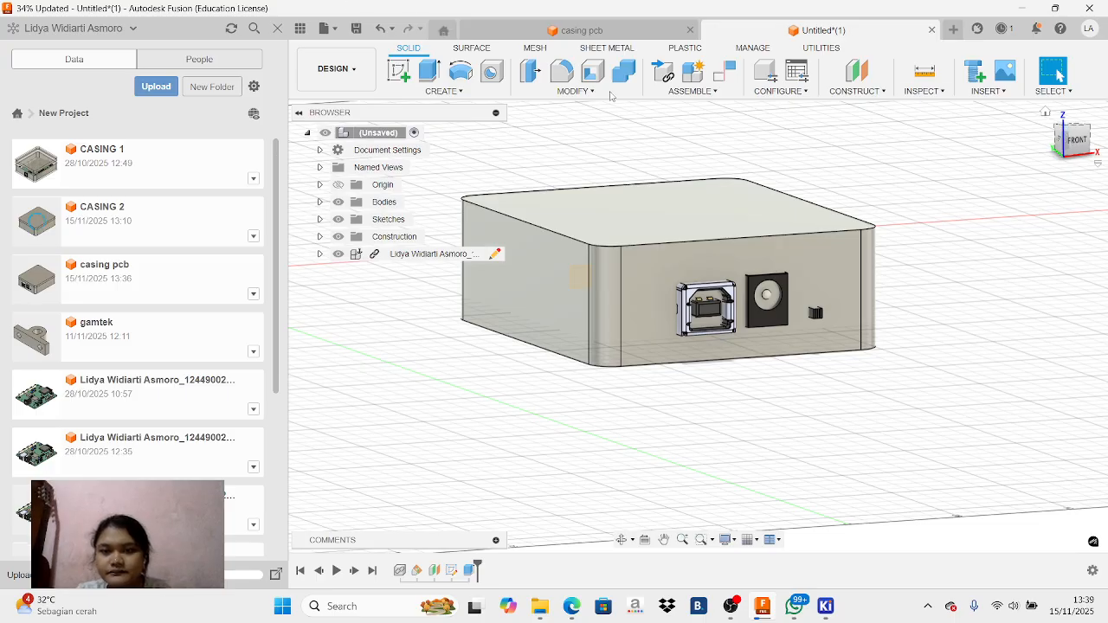
# Create an offset construction plane at -5 mm from the top face of the enclosure body
pyautogui.click(1074, 144)
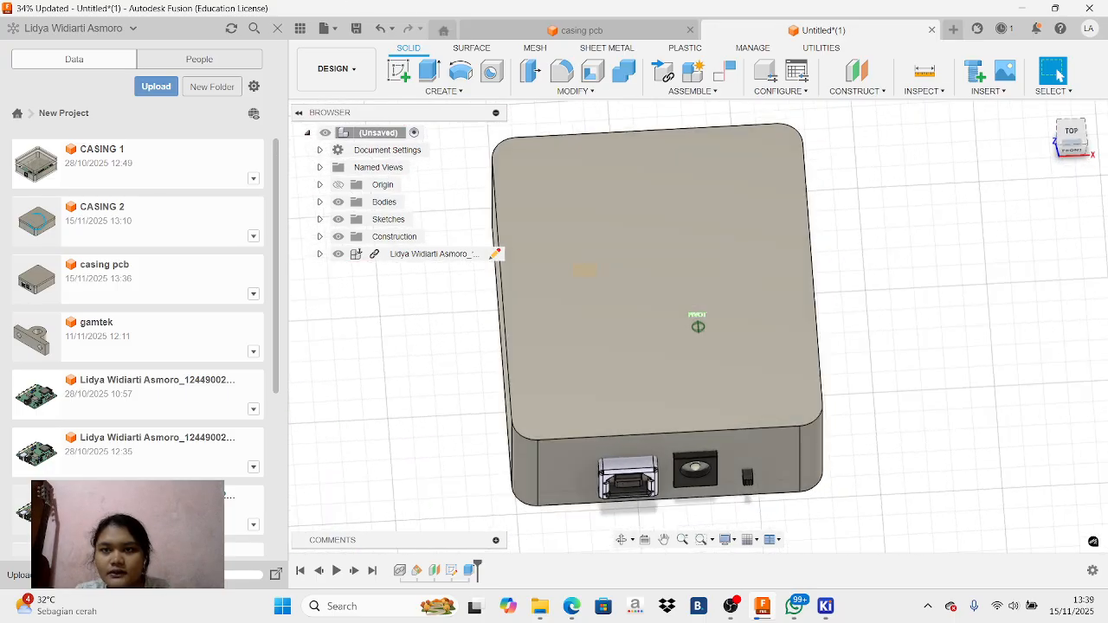
pyautogui.click(712, 224)
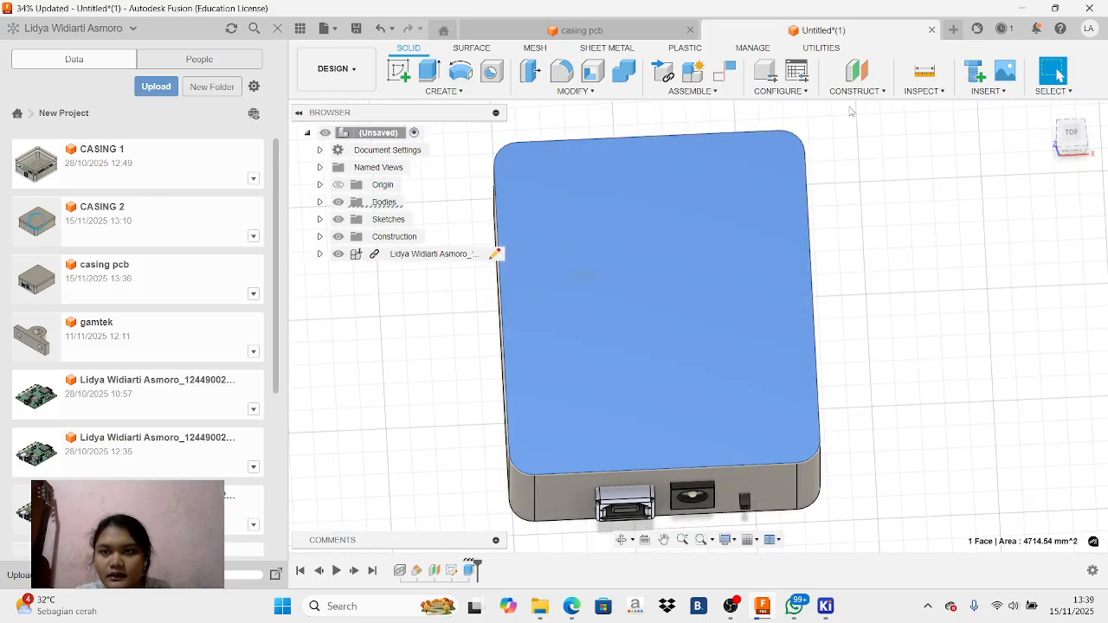
pyautogui.click(857, 76)
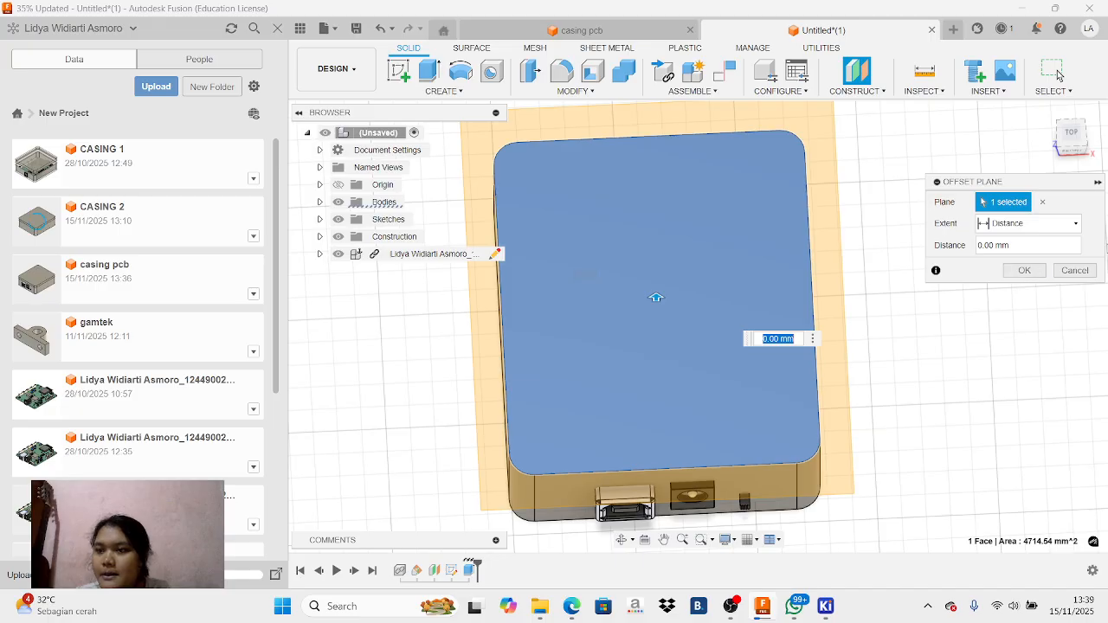
pyautogui.click(1073, 156)
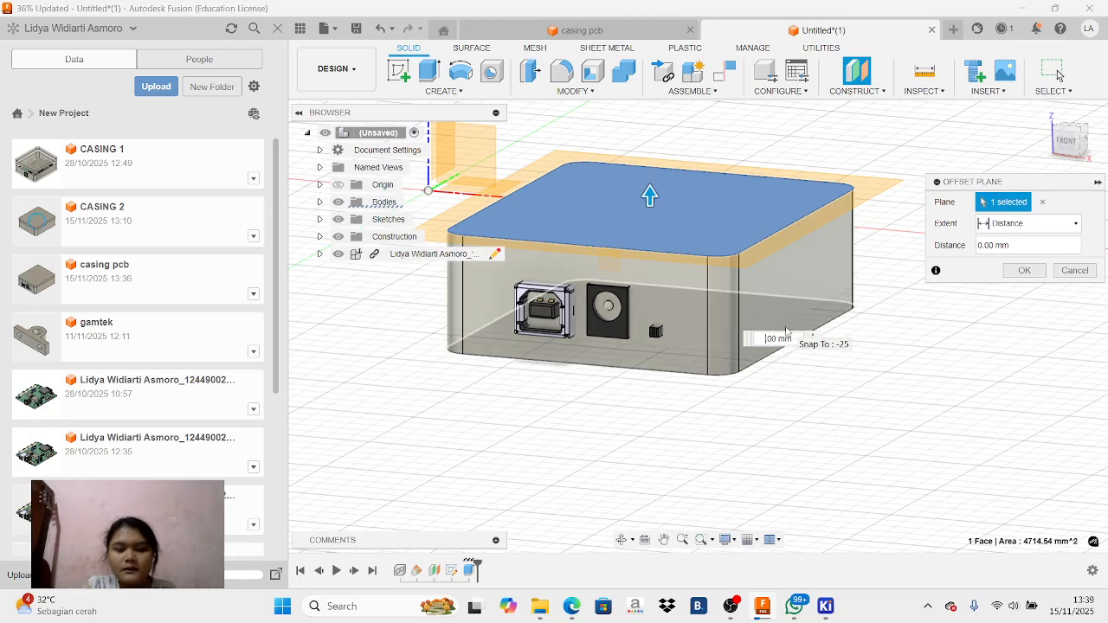
pyautogui.write('5')
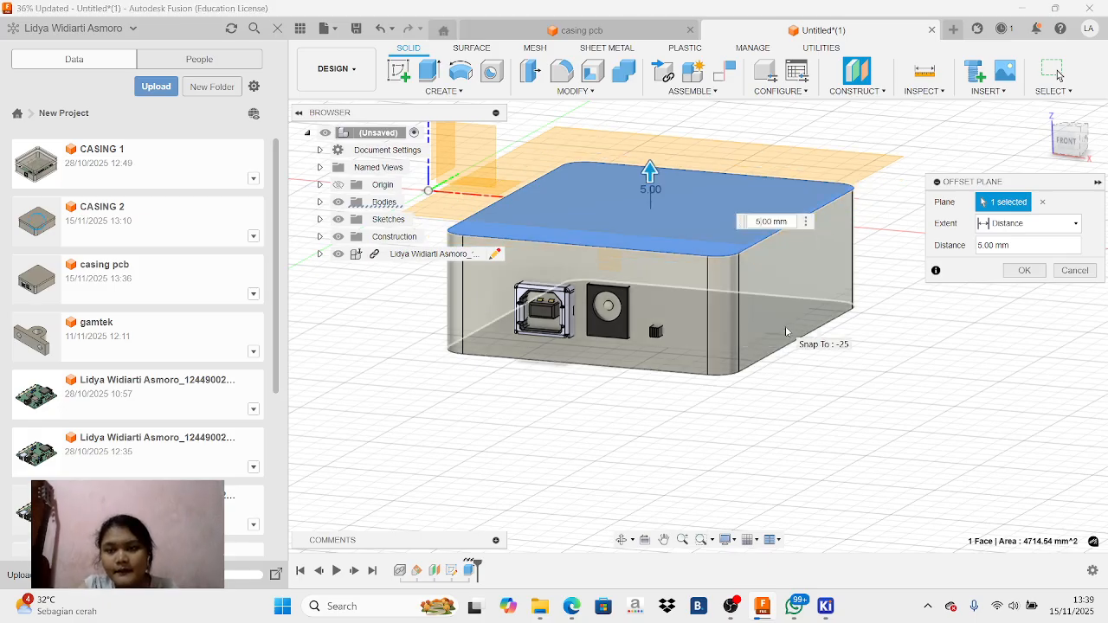
pyautogui.press('BackSpace')
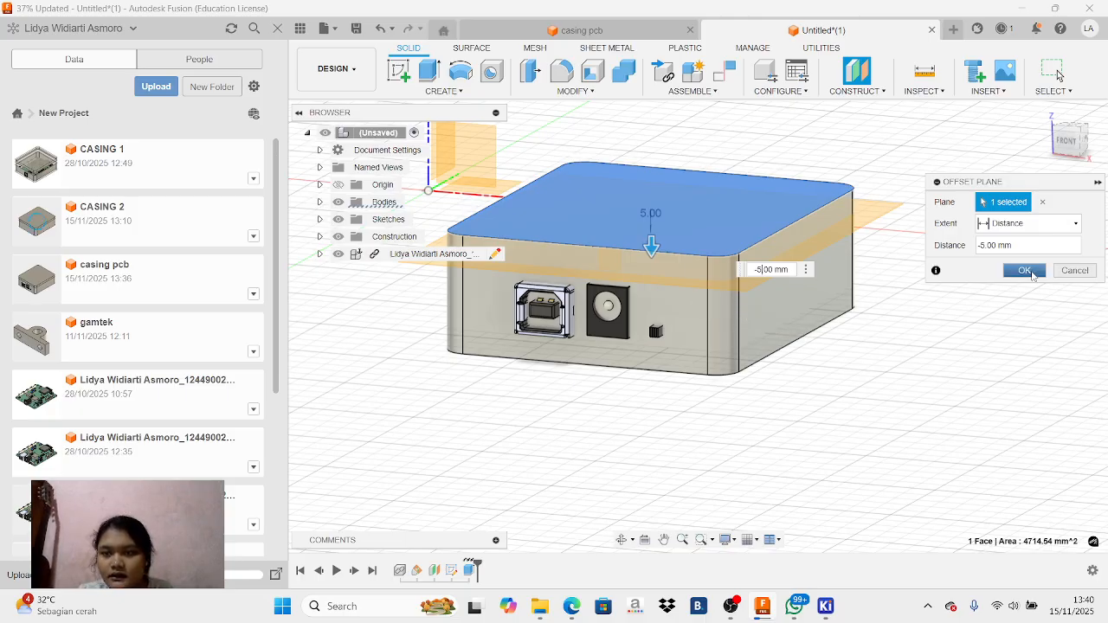
pyautogui.click(1024, 270)
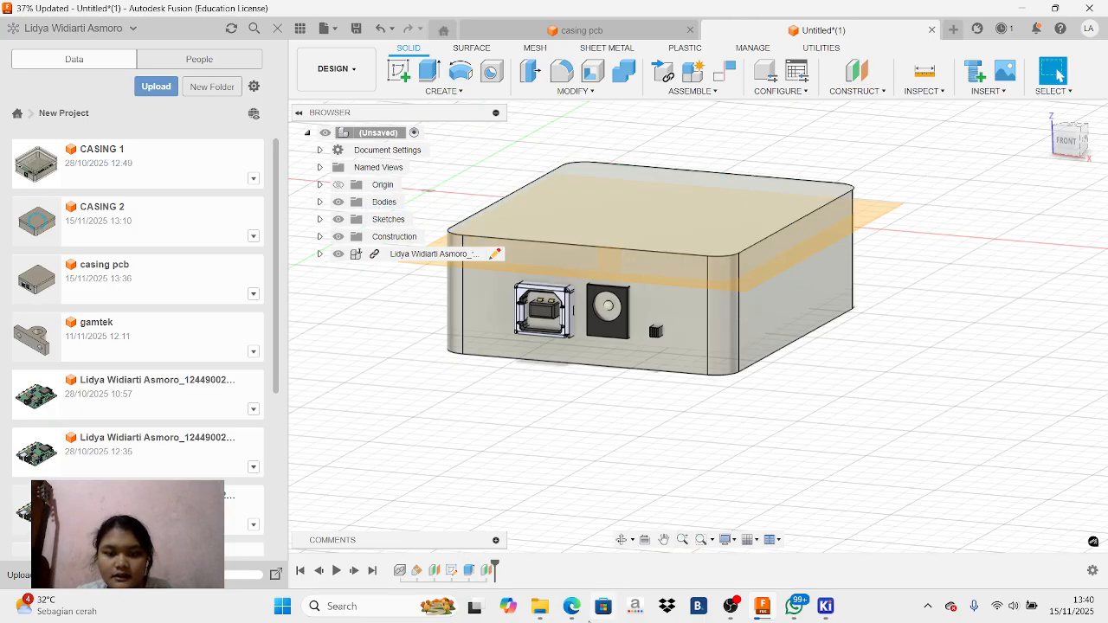
pyautogui.click(571, 606)
pyautogui.click(251, 504)
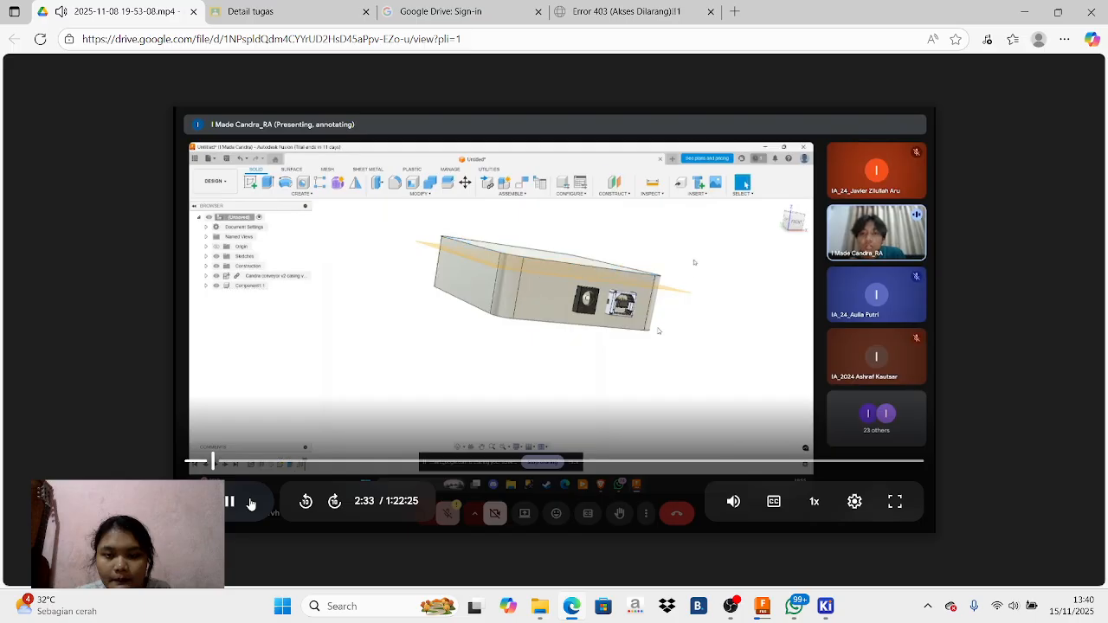
pyautogui.click(730, 606)
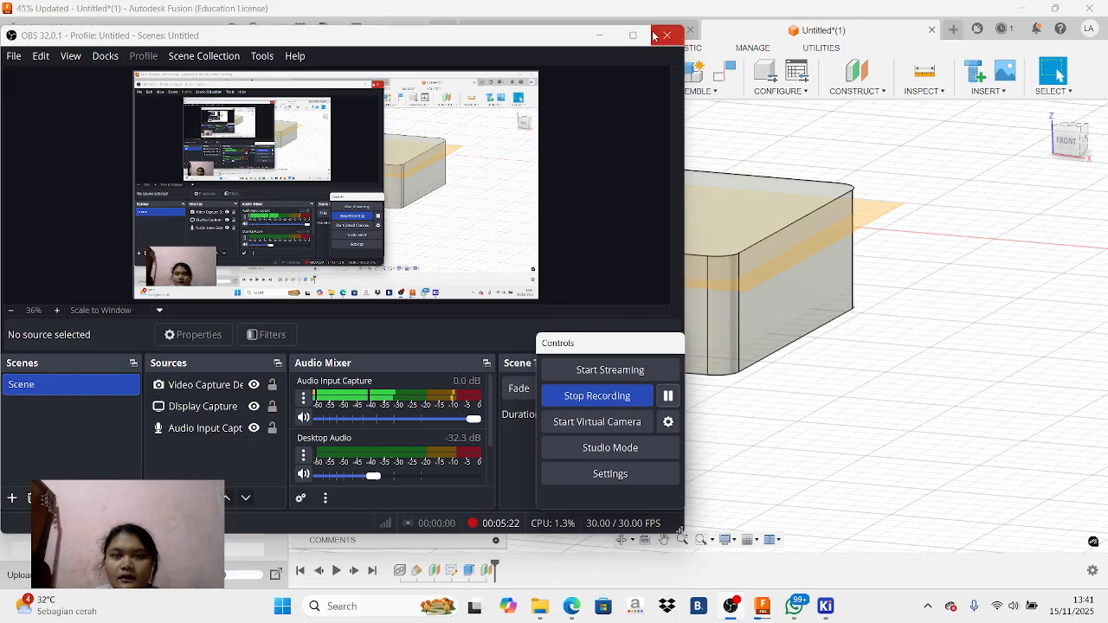
pyautogui.click(600, 36)
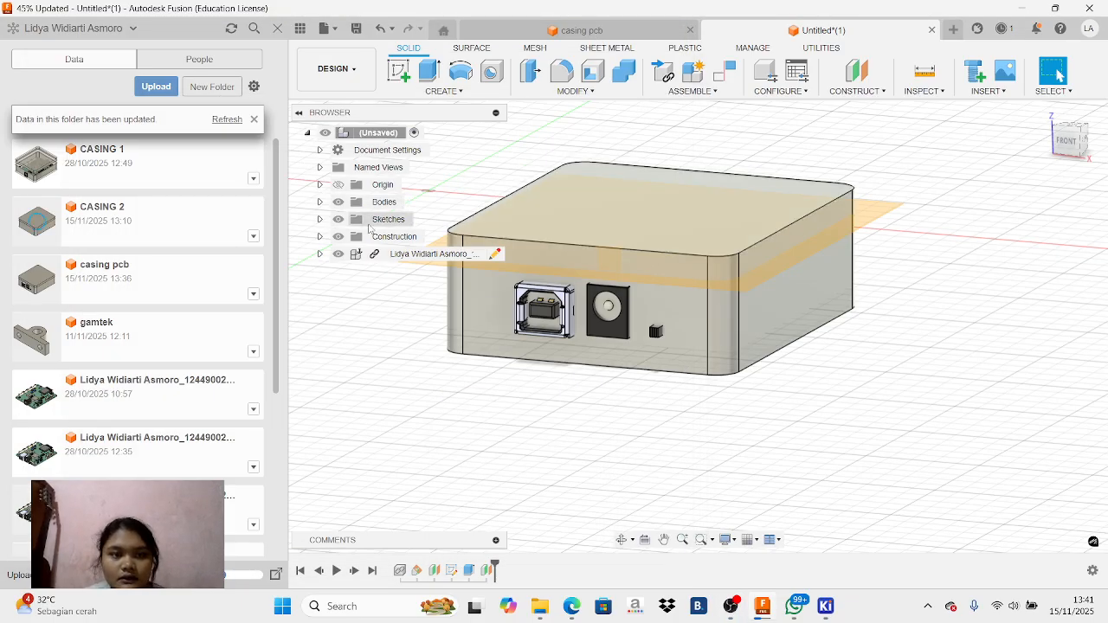
# Hide the visible construction planes, including Plane1 and the offset Plane3, leaving only the enclosure and PCB displayed
pyautogui.click(320, 237)
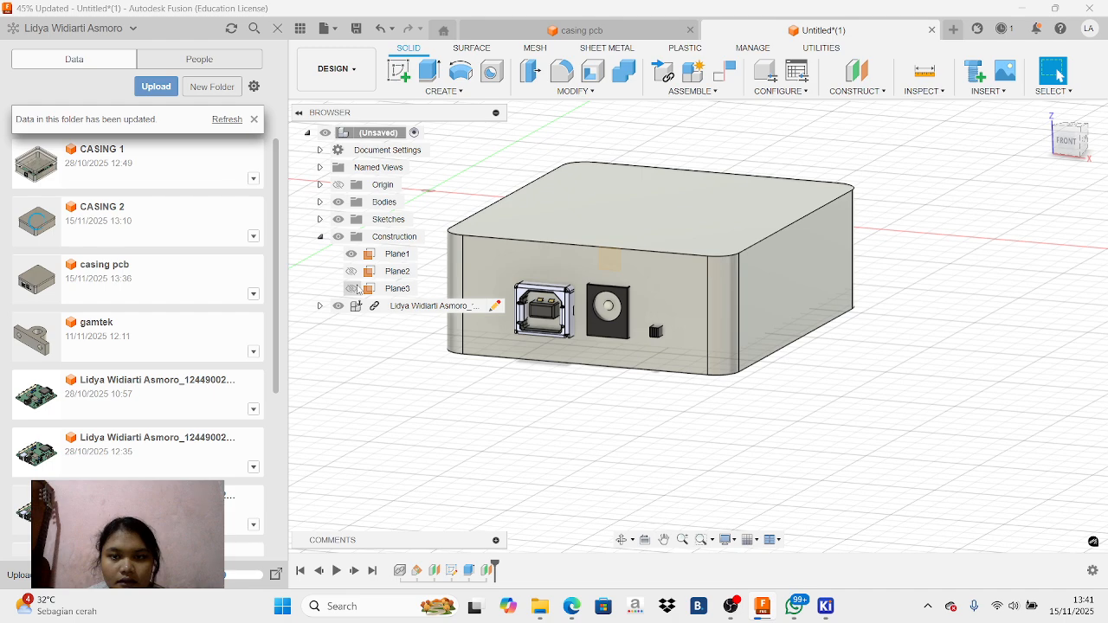
pyautogui.click(359, 257)
pyautogui.click(351, 254)
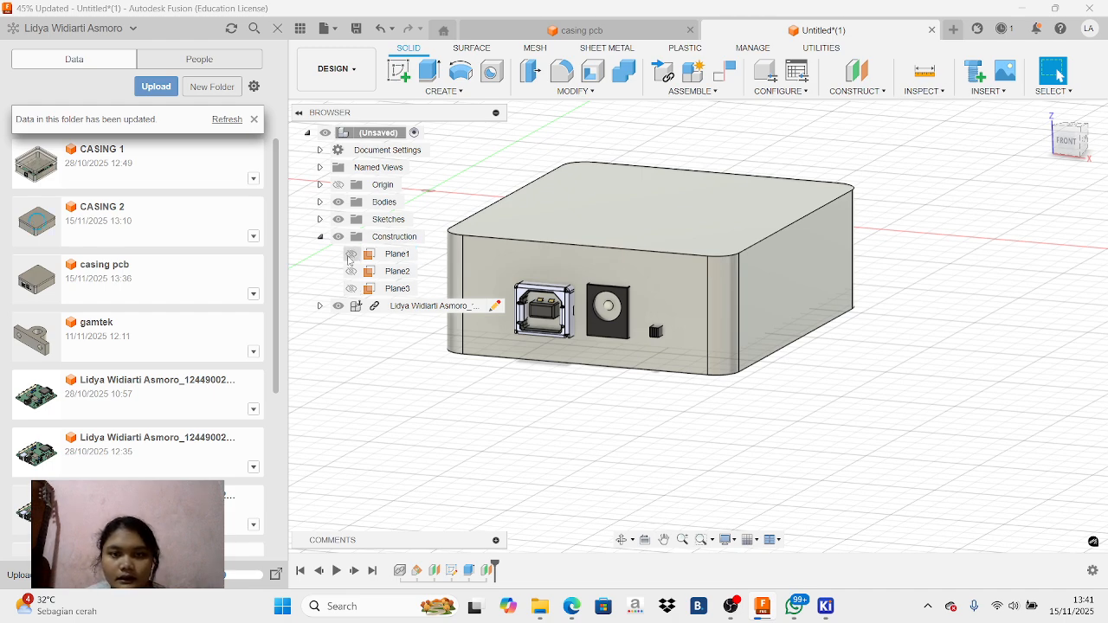
pyautogui.click(1058, 143)
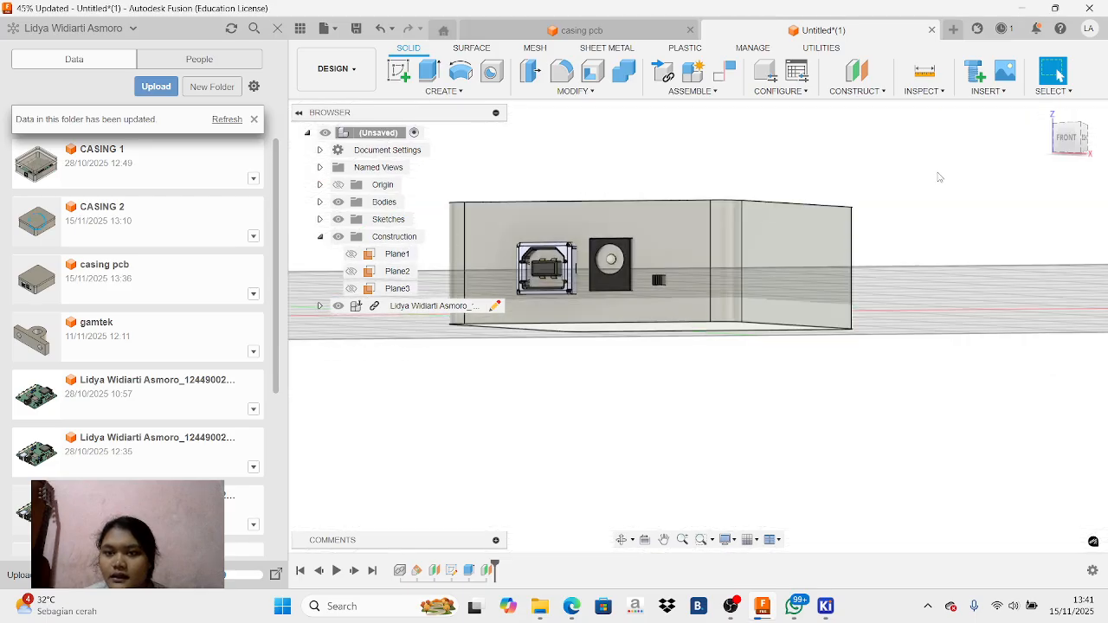
pyautogui.click(1082, 163)
pyautogui.click(694, 239)
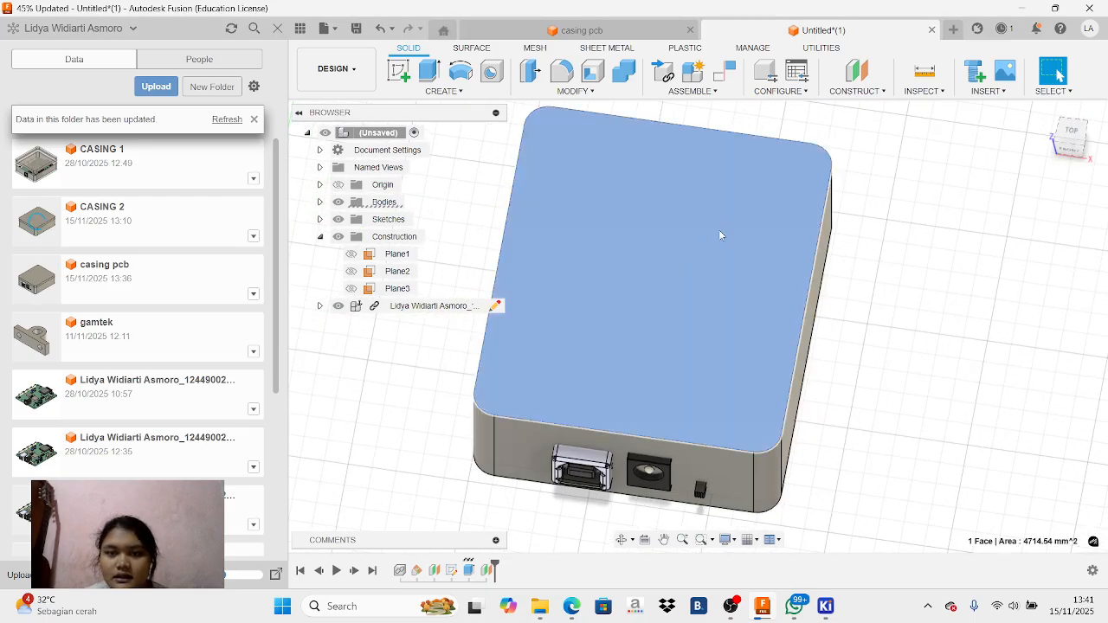
pyautogui.click(594, 71)
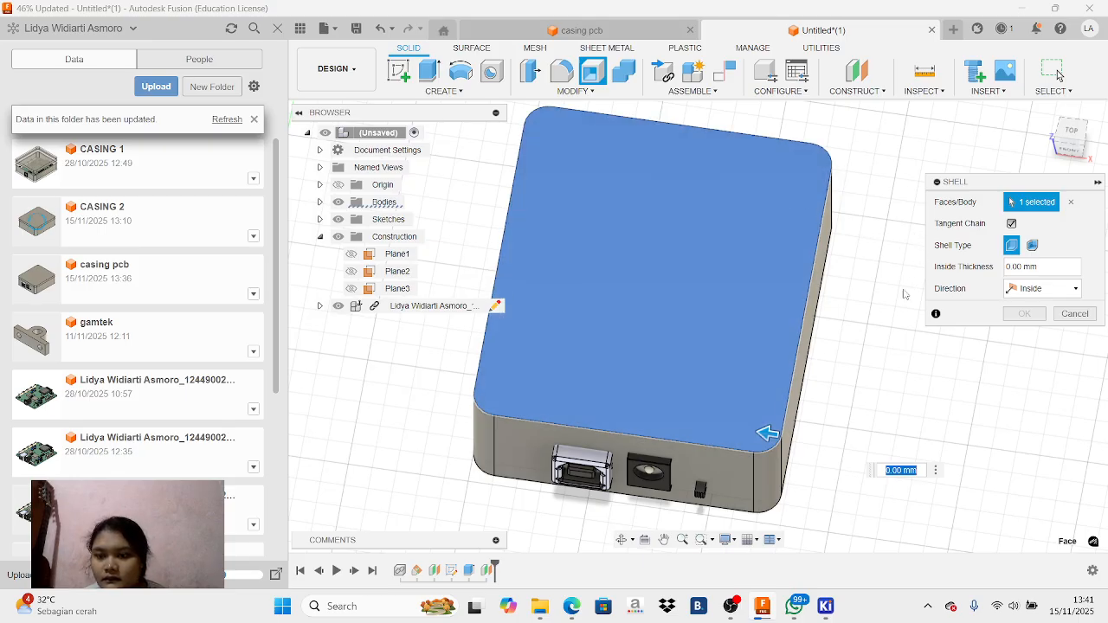
pyautogui.click(783, 474)
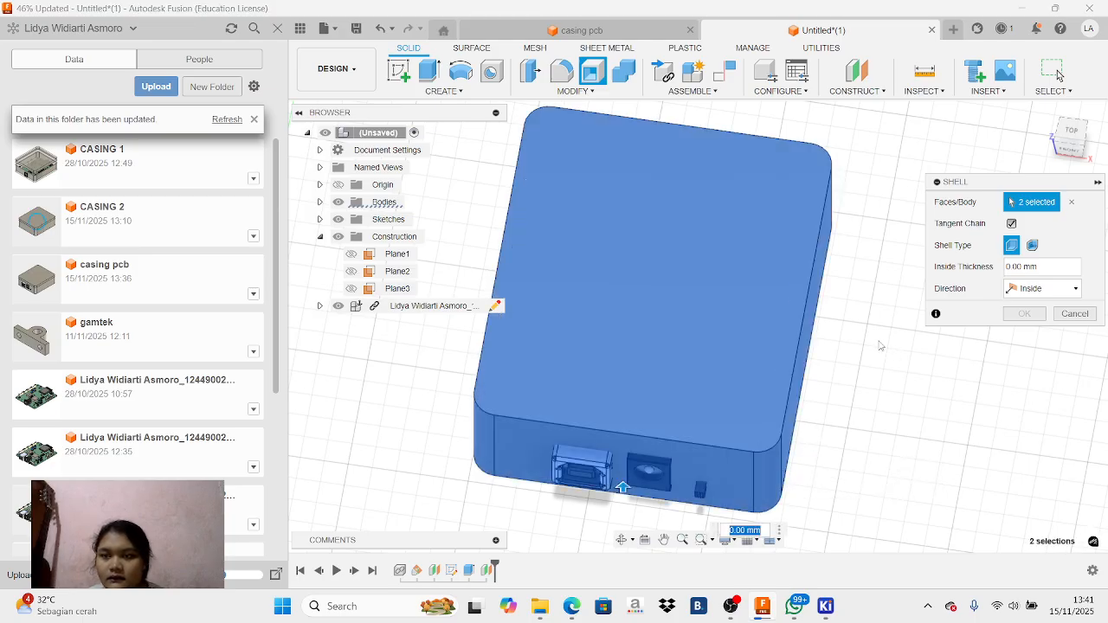
pyautogui.click(1074, 313)
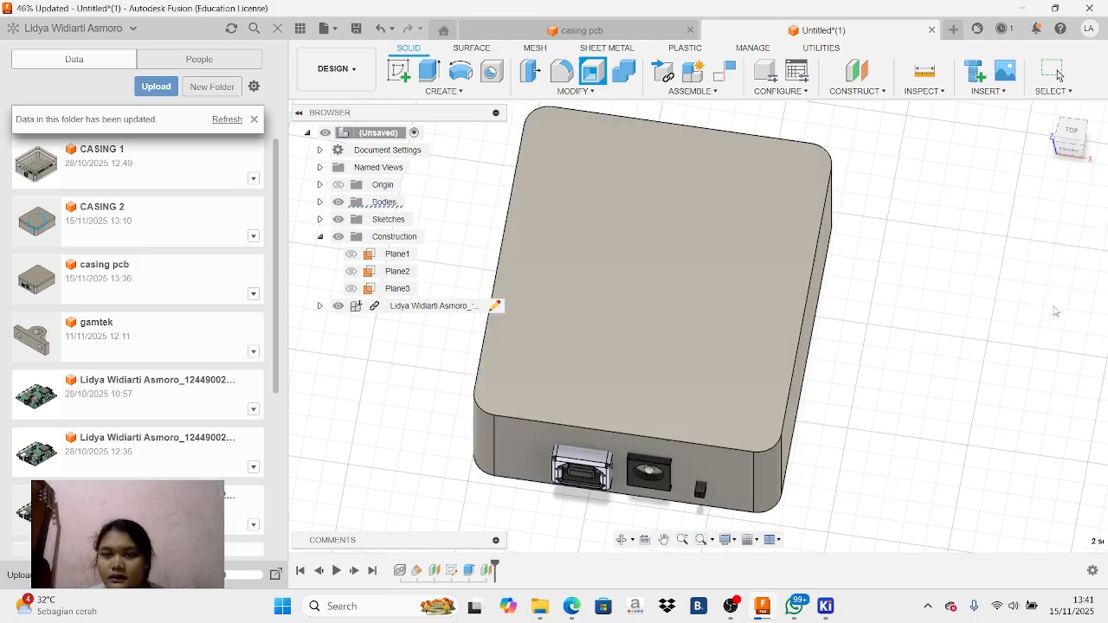
pyautogui.scroll(1, 630, 195)
pyautogui.scroll(-4, 630, 195)
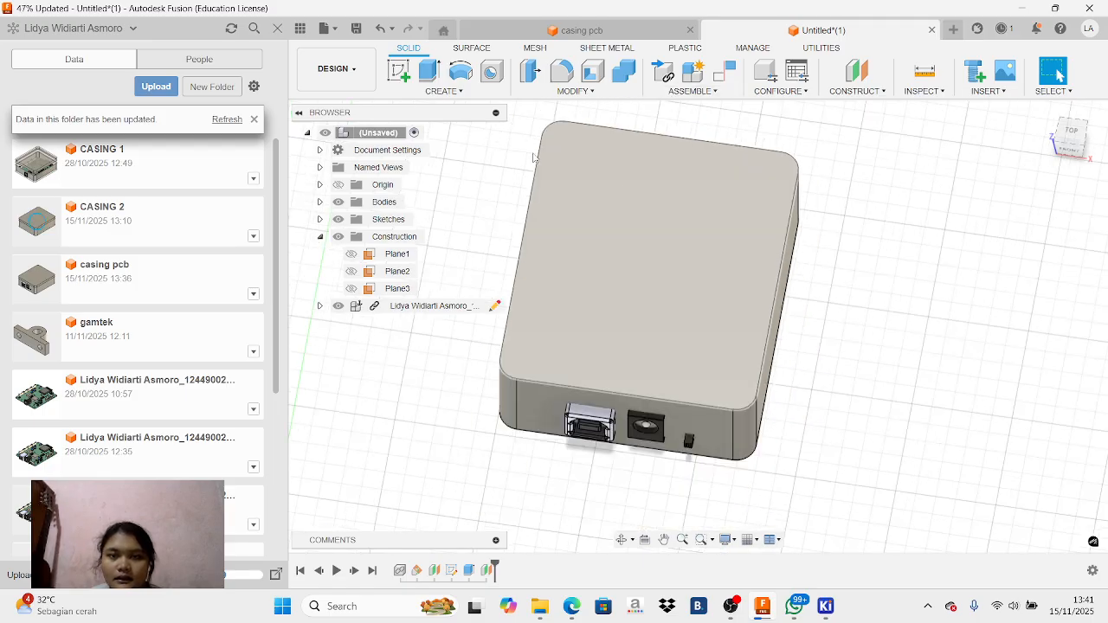
pyautogui.moveTo(531, 123); pyautogui.dragTo(837, 455)
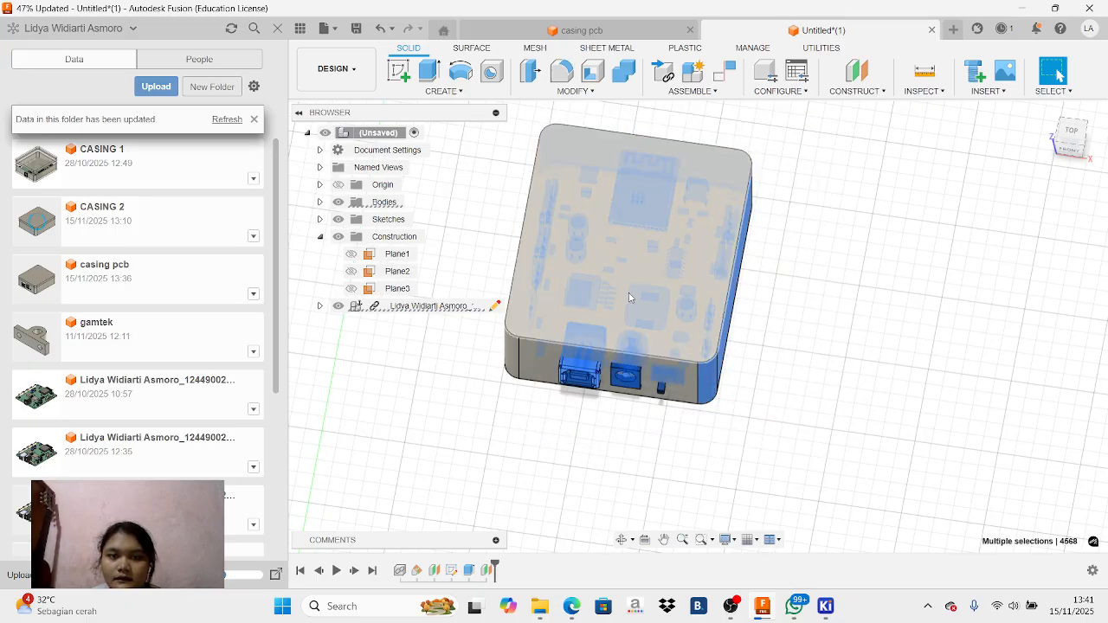
pyautogui.moveTo(517, 114); pyautogui.dragTo(763, 506)
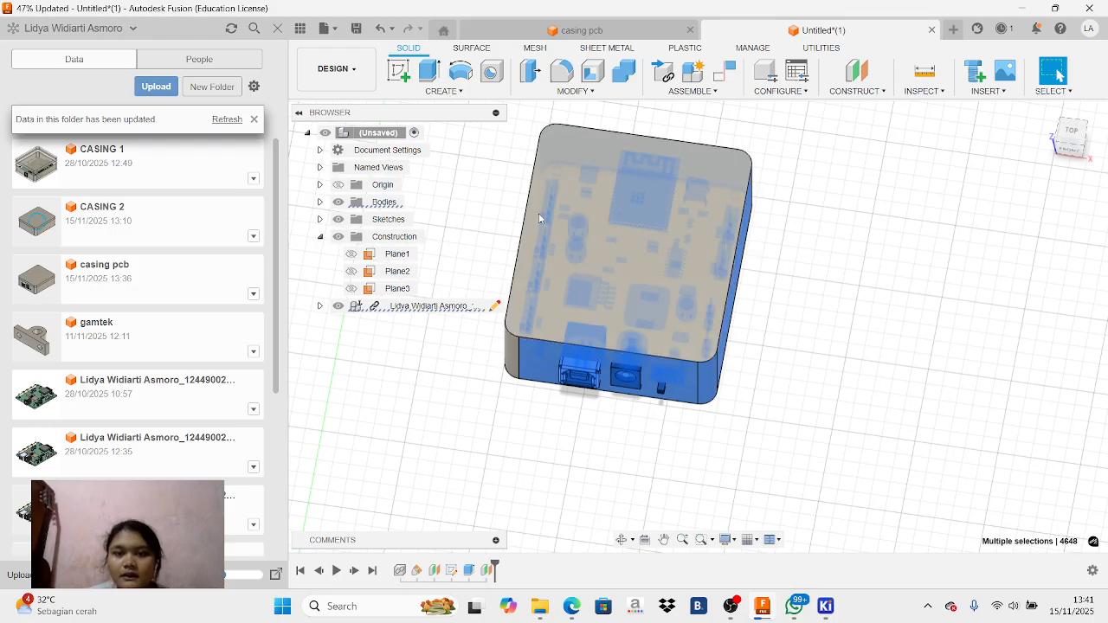
pyautogui.press('Escape')
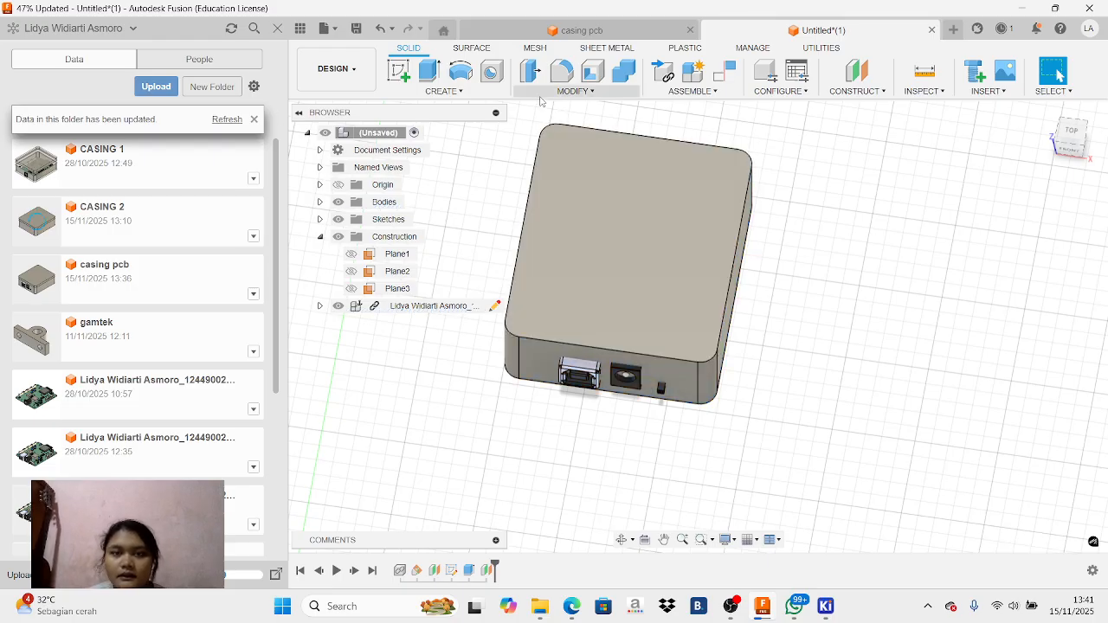
# Shell the whole enclosure body with an inside thickness of 1.8 mm, direction Inside
pyautogui.click(593, 71)
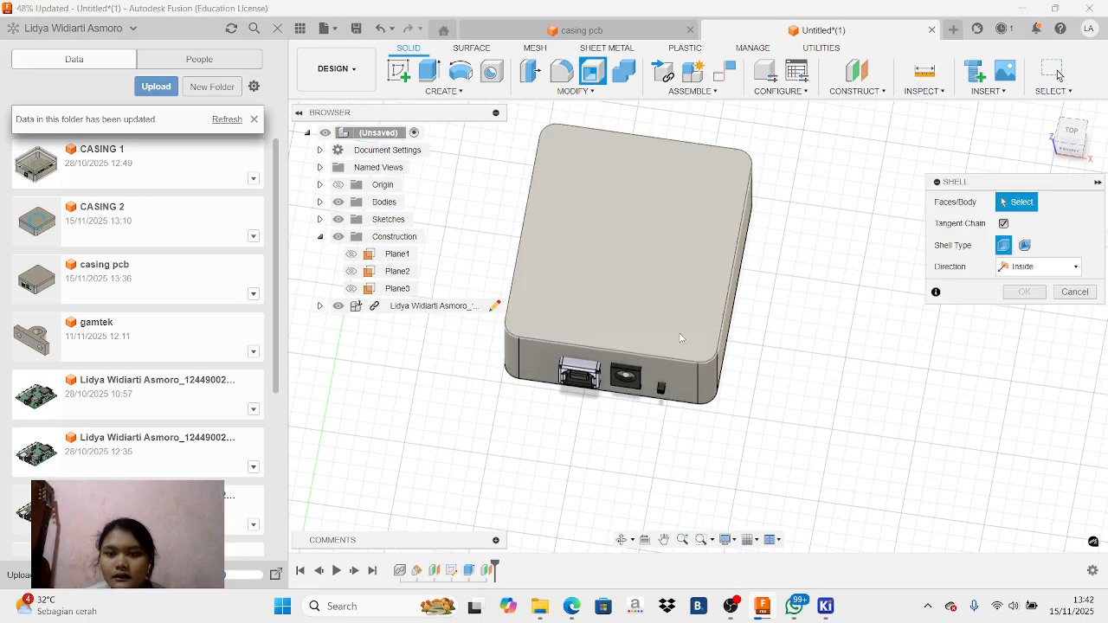
pyautogui.click(695, 358)
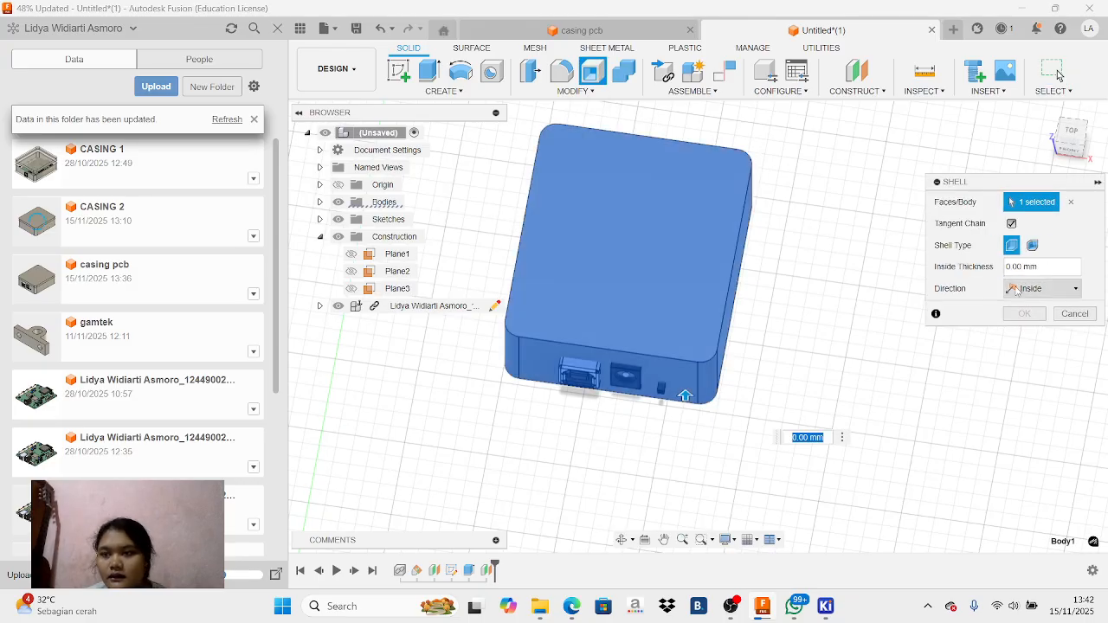
pyautogui.write('1.8')
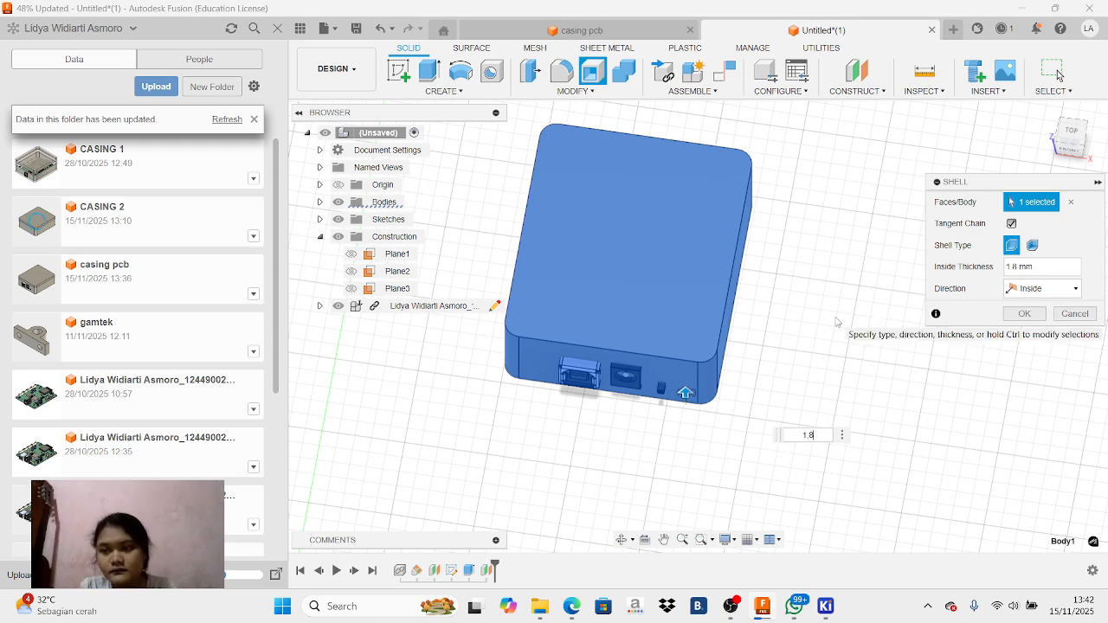
pyautogui.click(1023, 315)
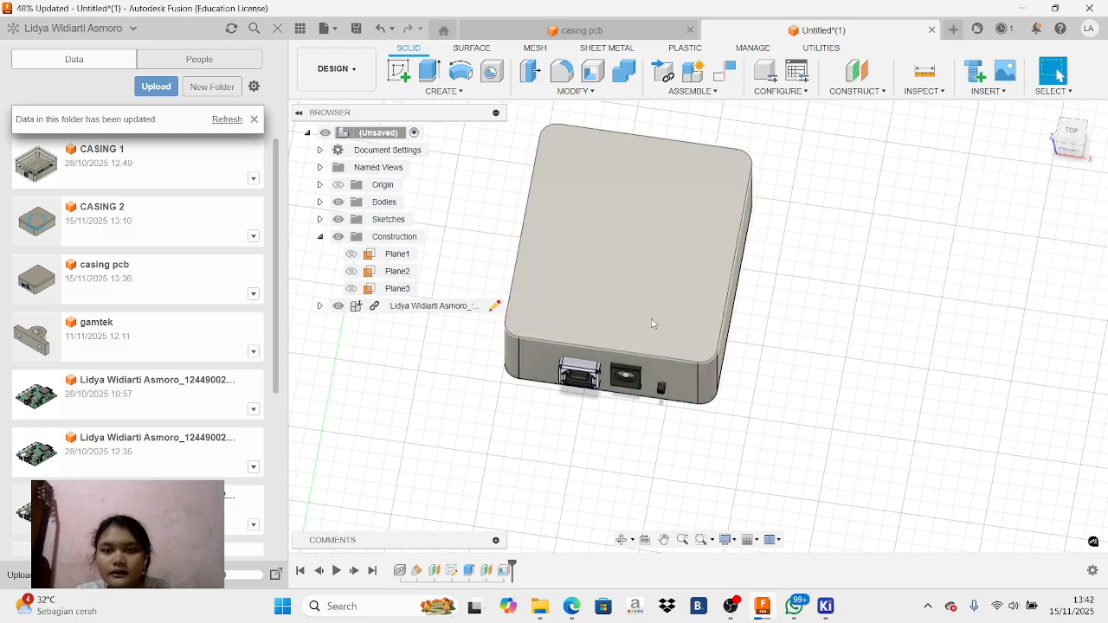
# Show the offset construction plane Plane3 and split the enclosure body with it into a lid and a base
pyautogui.click(351, 288)
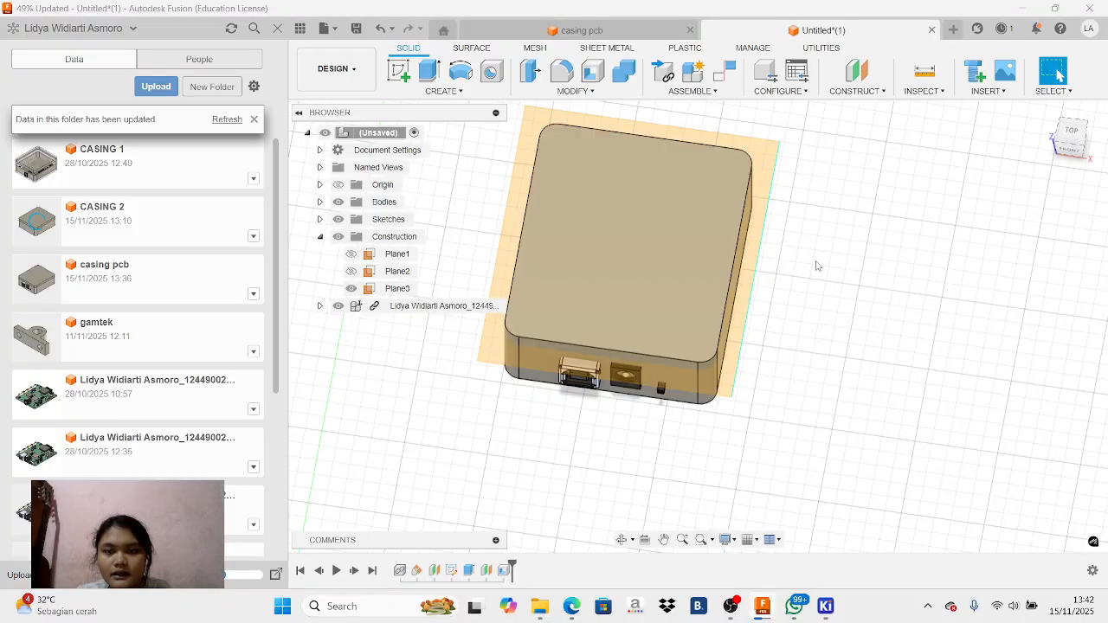
pyautogui.click(1072, 142)
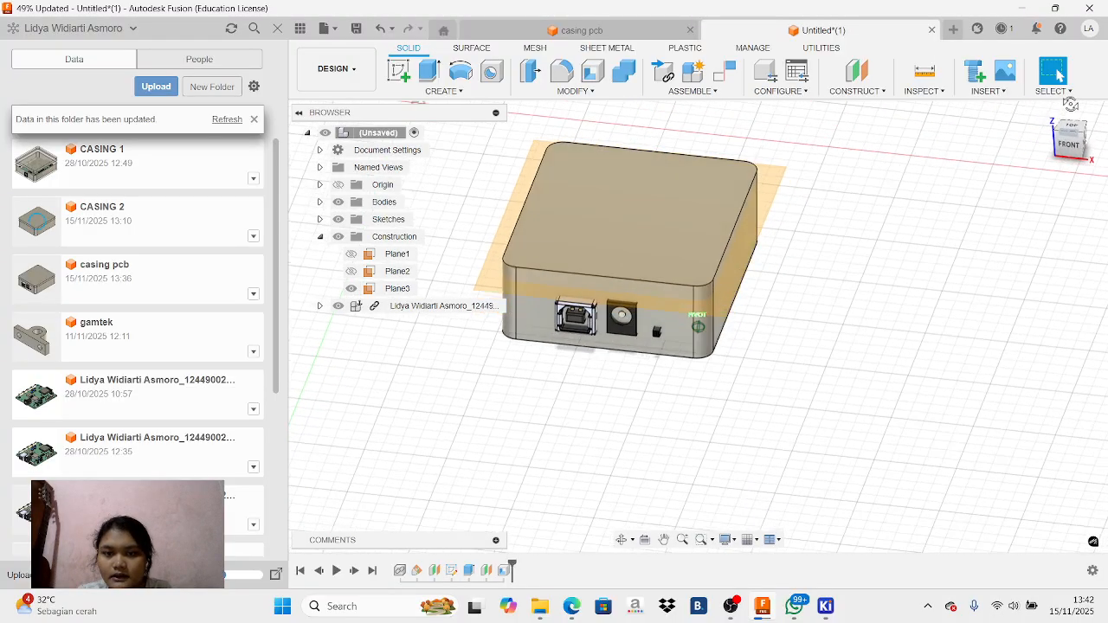
pyautogui.click(744, 251)
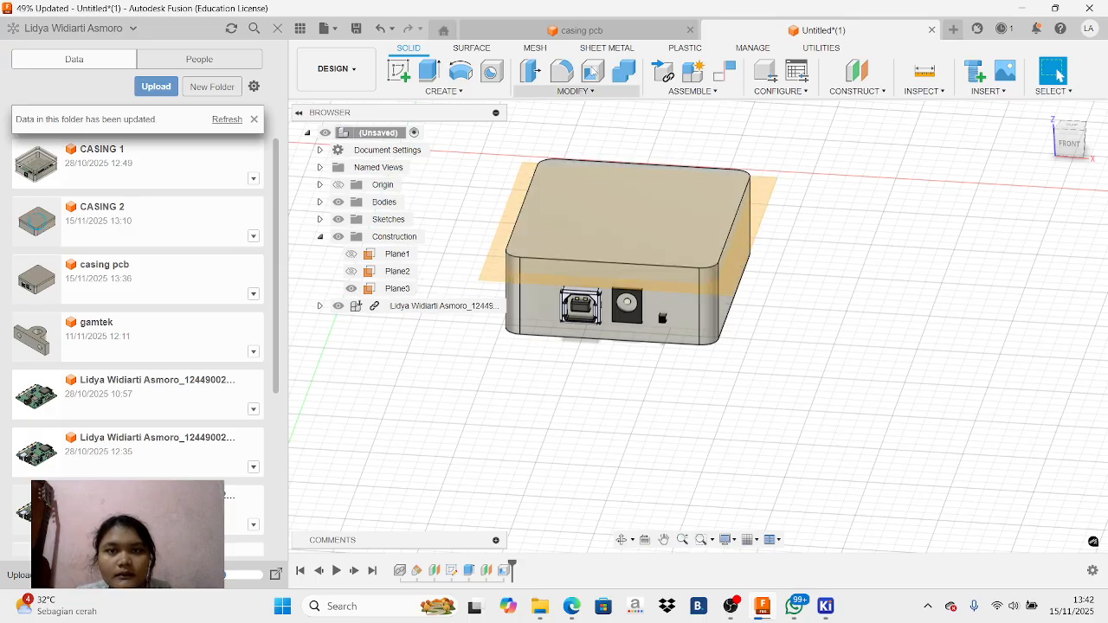
pyautogui.click(576, 90)
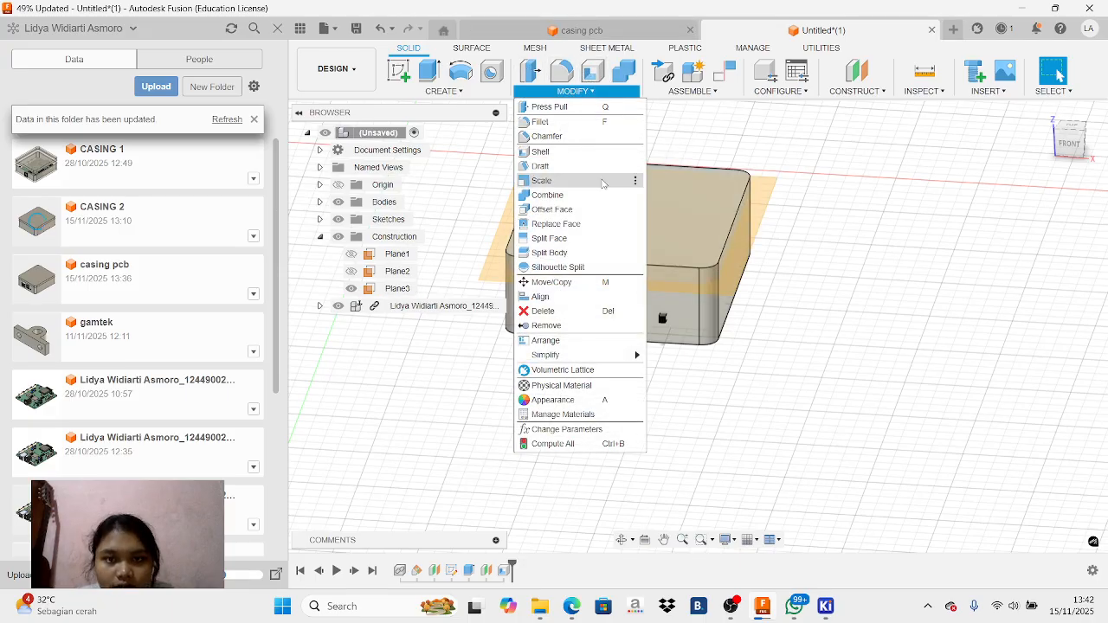
pyautogui.click(614, 252)
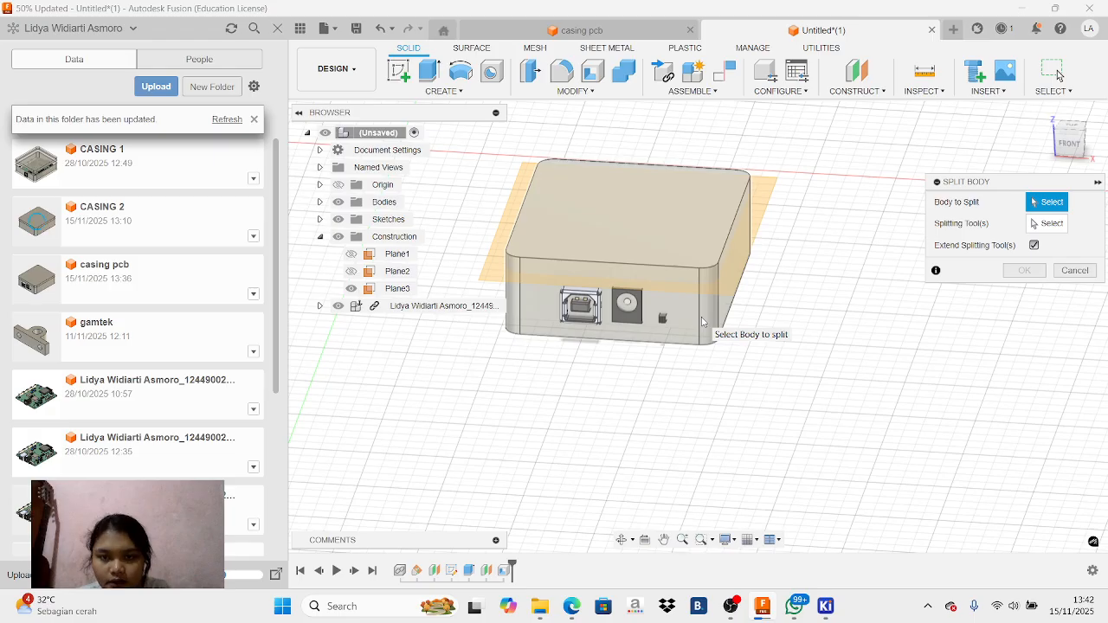
pyautogui.click(703, 321)
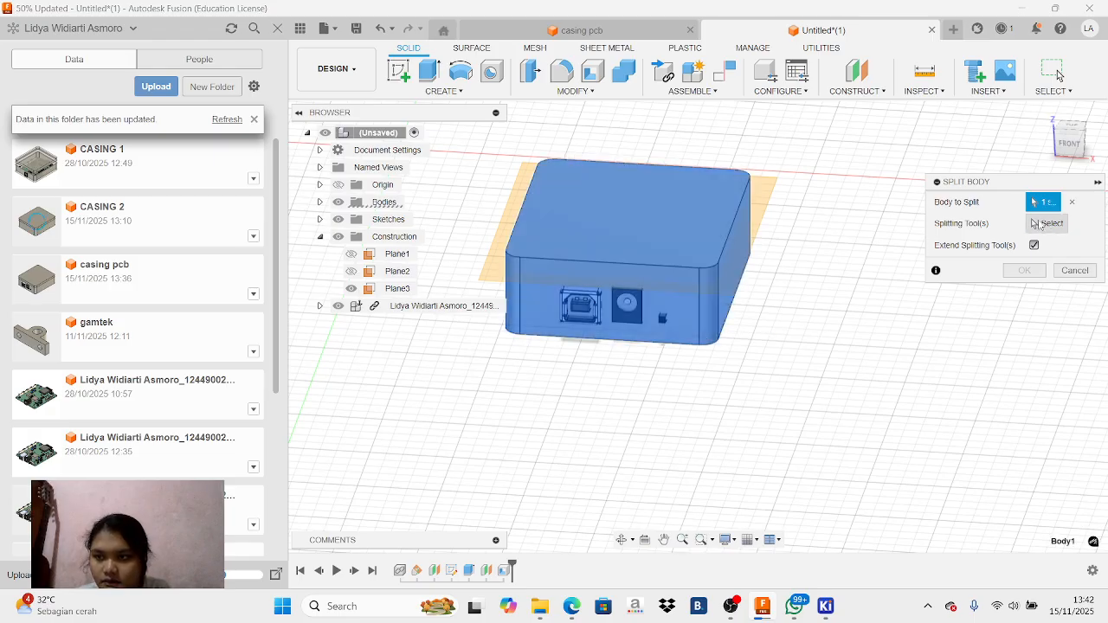
pyautogui.click(1046, 223)
pyautogui.click(397, 288)
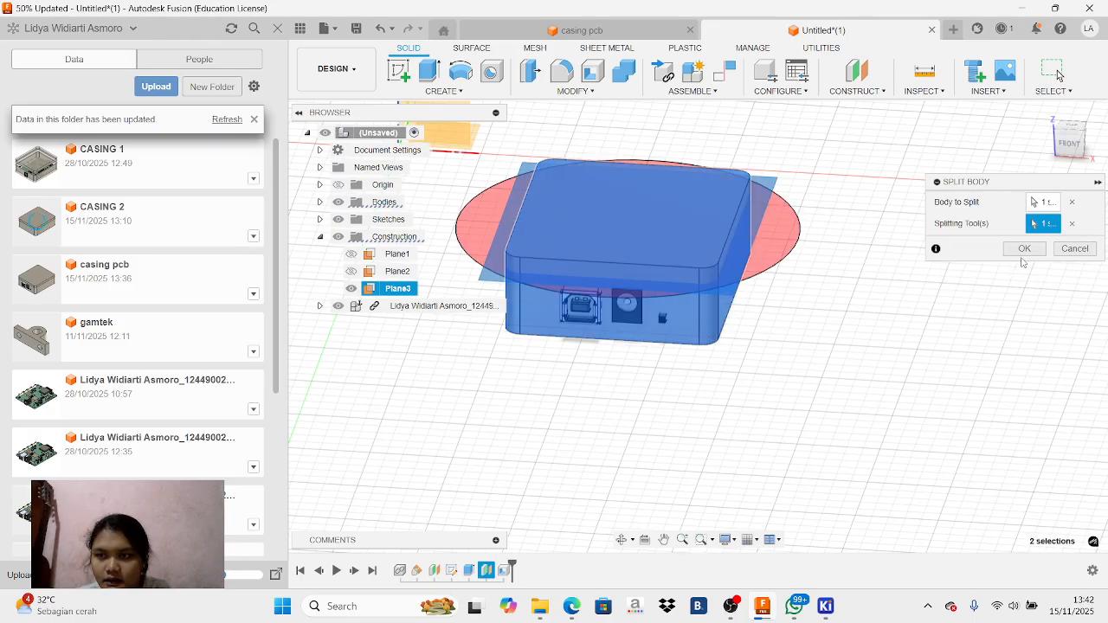
pyautogui.click(1023, 249)
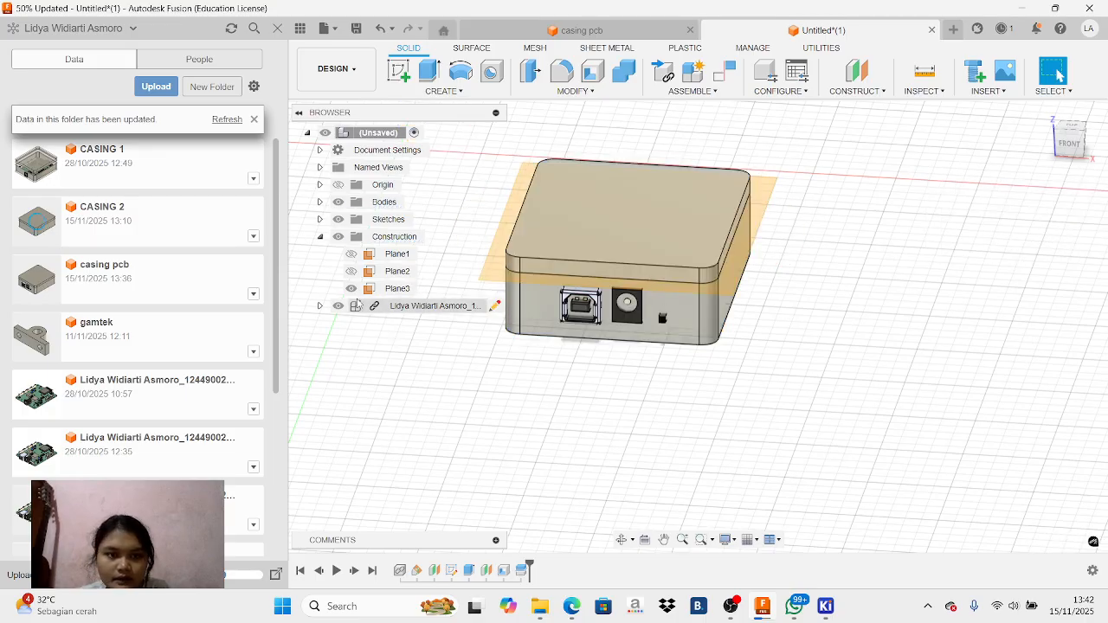
# Check the bodies produced by the split by listing them and selecting the lid body, Body2
pyautogui.click(319, 305)
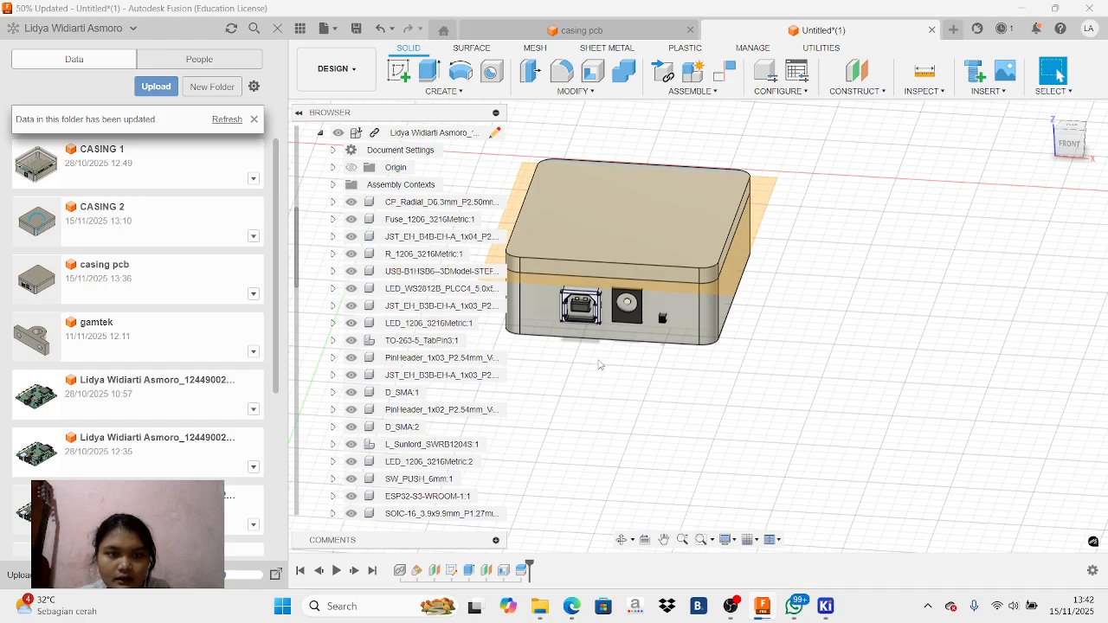
pyautogui.click(320, 133)
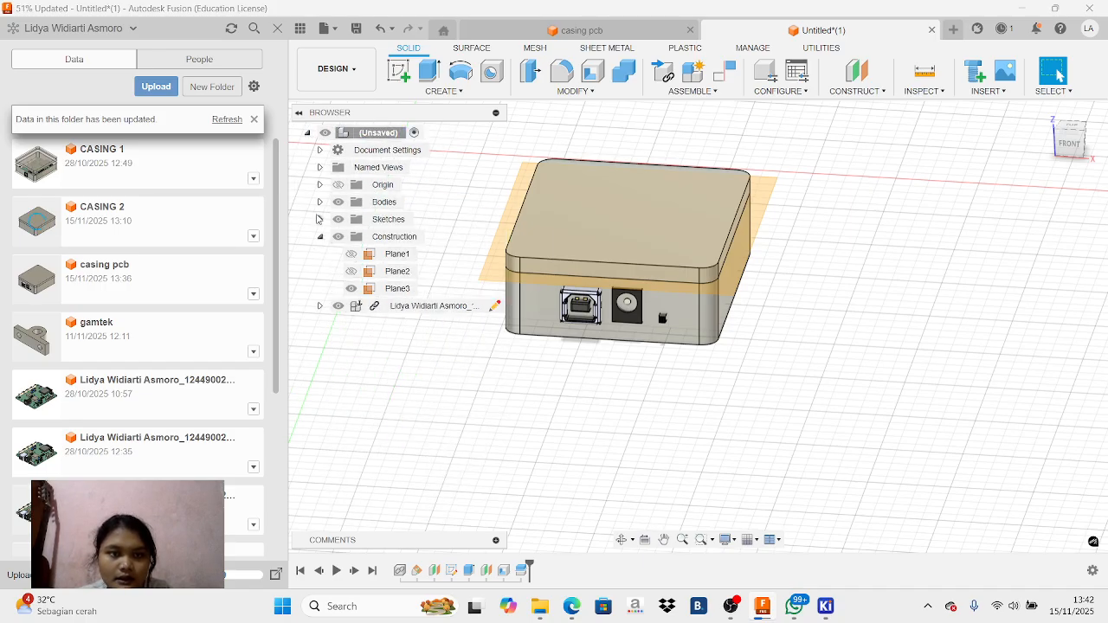
pyautogui.click(320, 202)
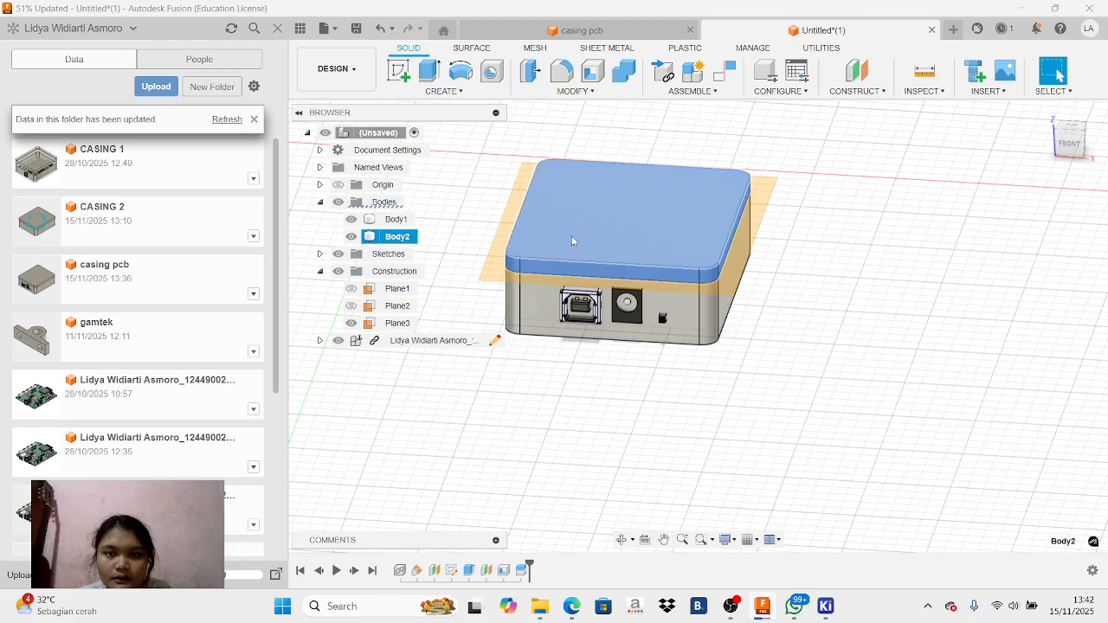
pyautogui.click(397, 236)
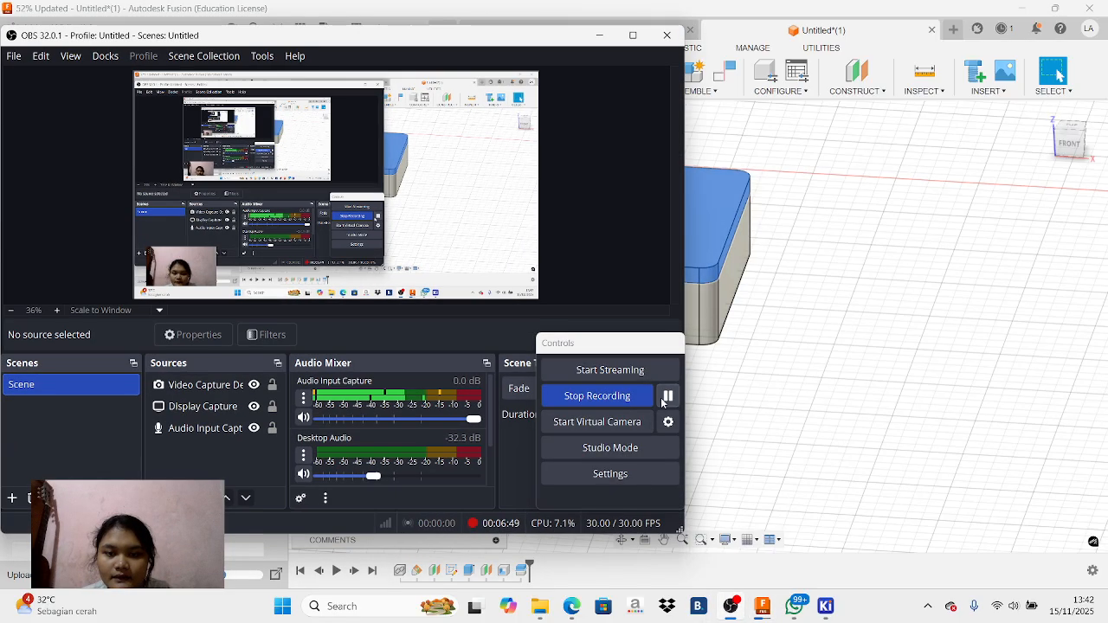
# Set the opacity of the enclosure component Component1:1 in the casing pcb design to 70%
pyautogui.click(598, 35)
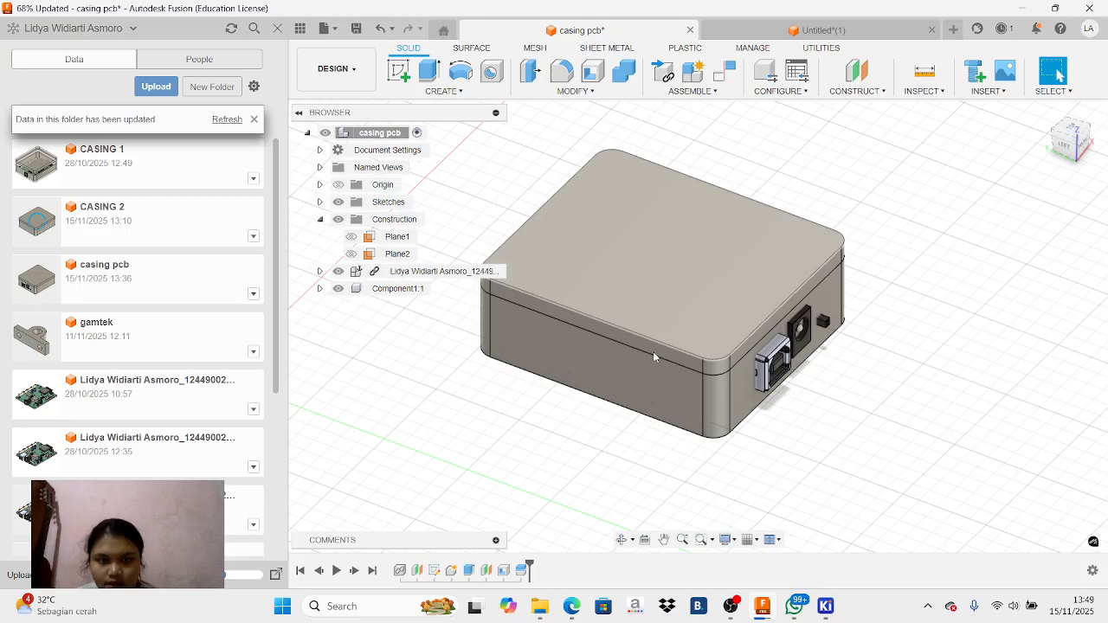
pyautogui.rightClick(381, 291)
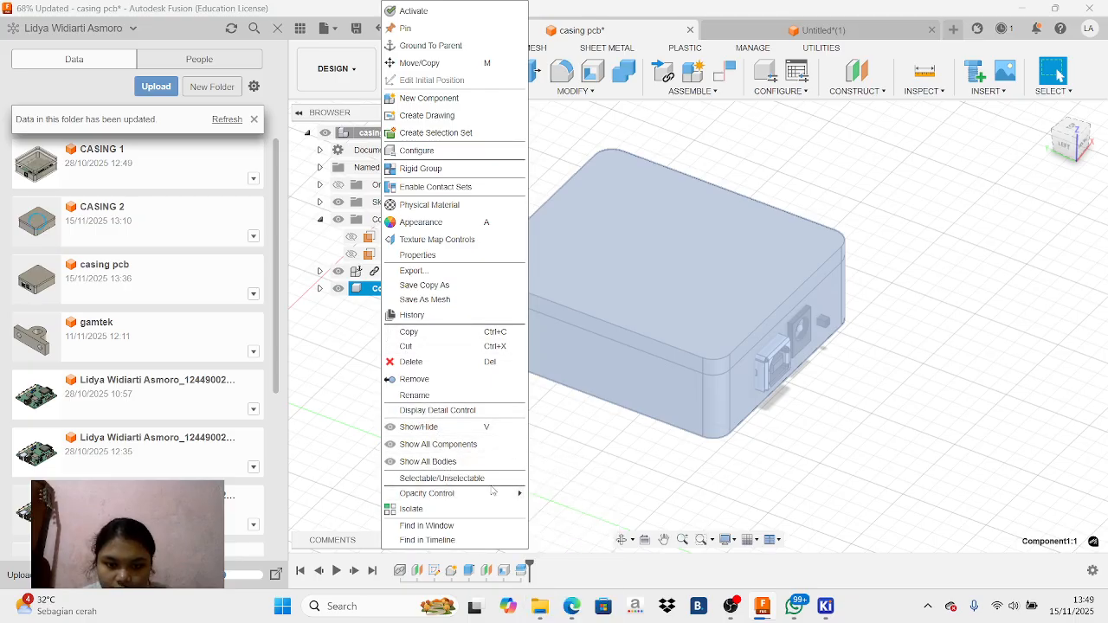
pyautogui.moveTo(492, 493)
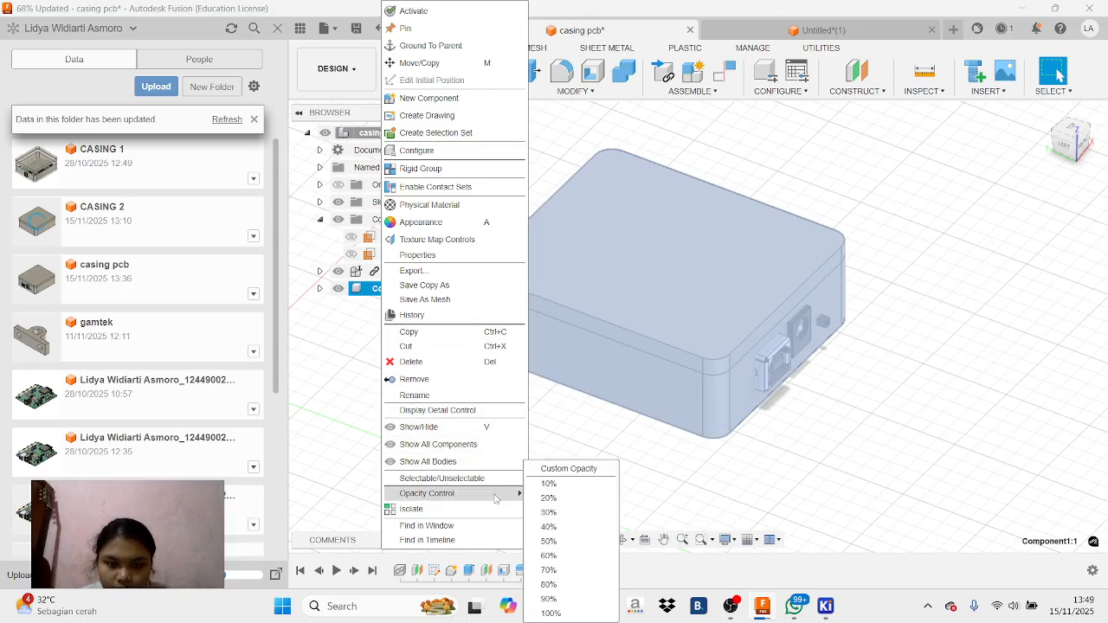
pyautogui.click(551, 570)
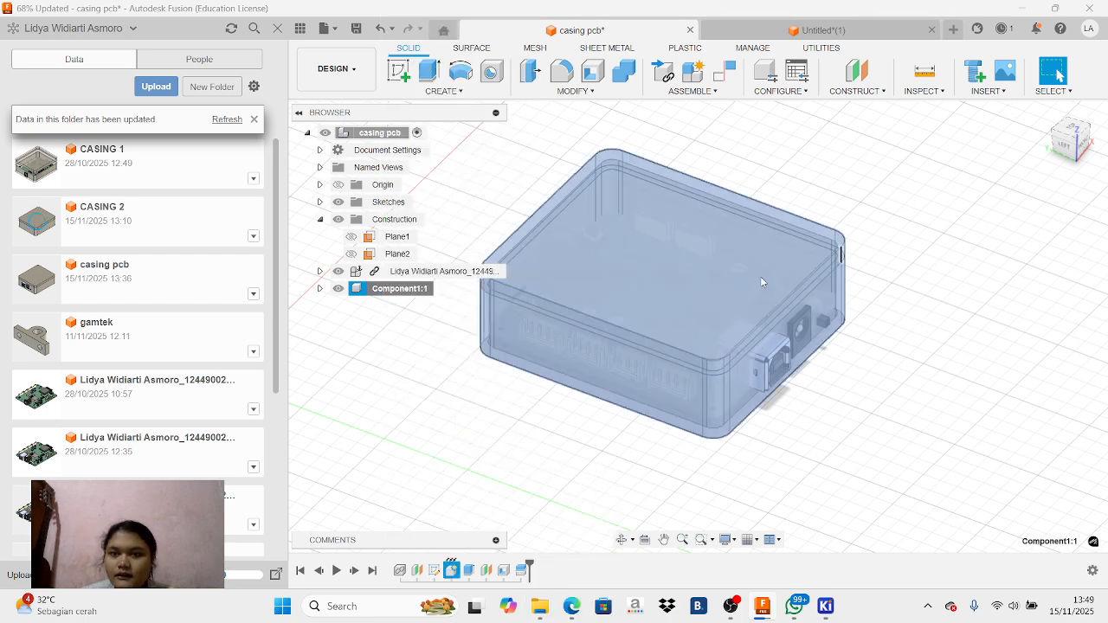
pyautogui.click(1074, 130)
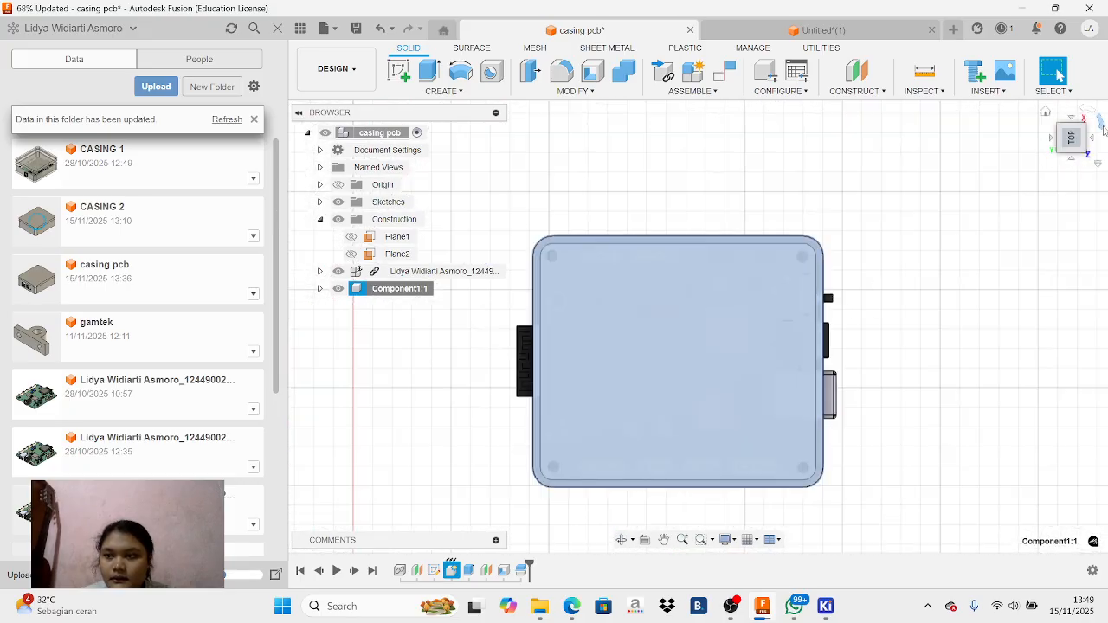
# Start a sketch on the top face of the enclosure lid
pyautogui.click(1103, 127)
pyautogui.click(748, 311)
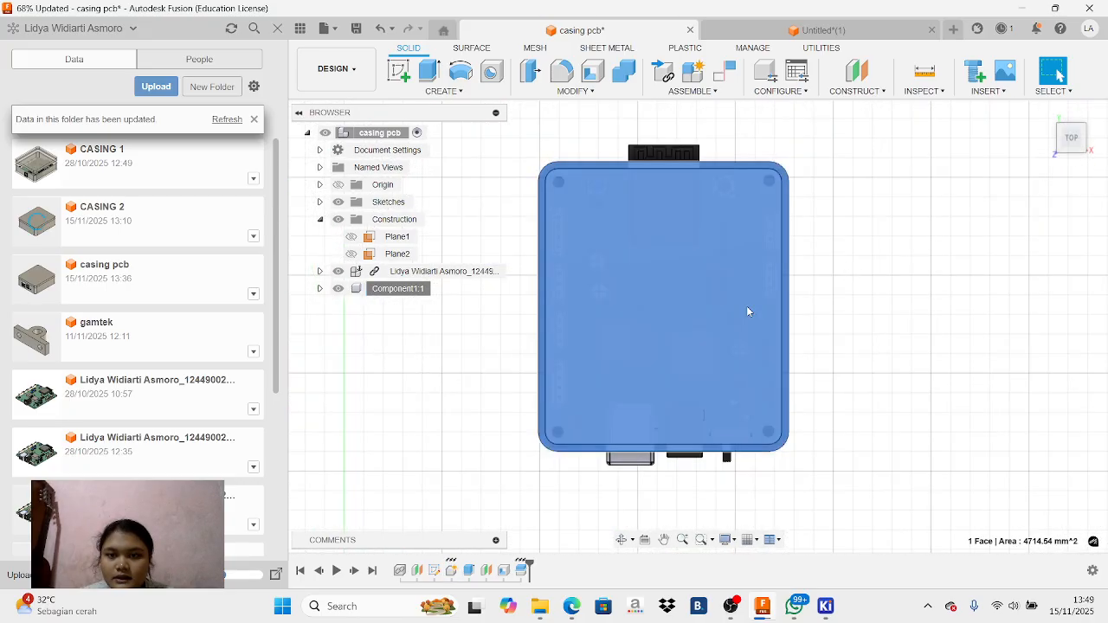
pyautogui.click(400, 75)
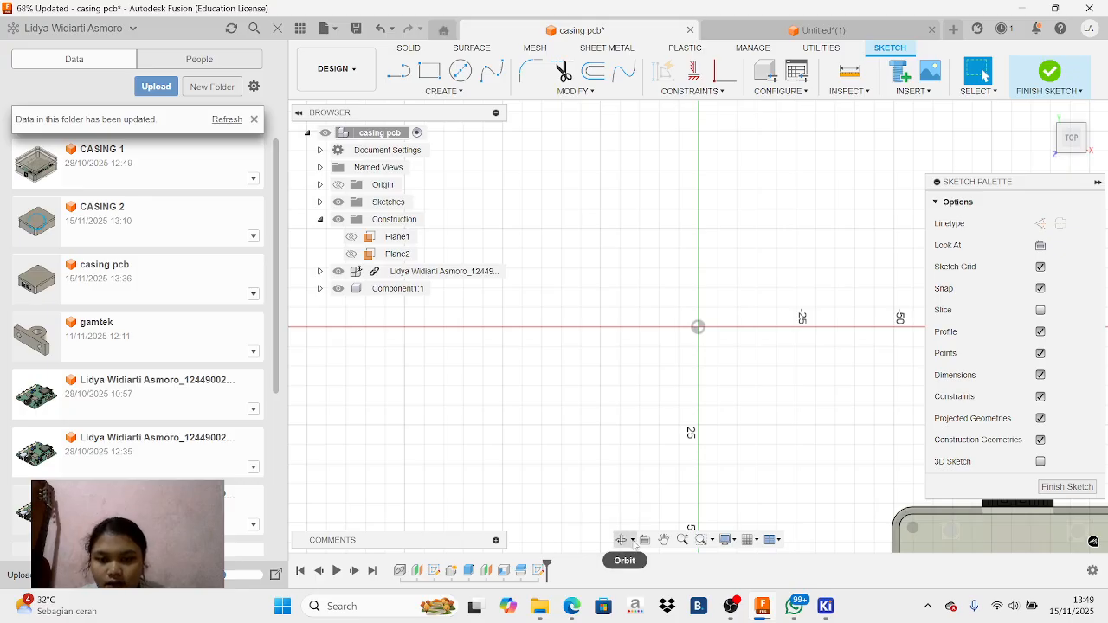
pyautogui.click(664, 540)
pyautogui.moveTo(766, 433); pyautogui.dragTo(739, 387)
pyautogui.moveTo(655, 308); pyautogui.dragTo(609, 263)
pyautogui.moveTo(755, 434); pyautogui.dragTo(723, 357)
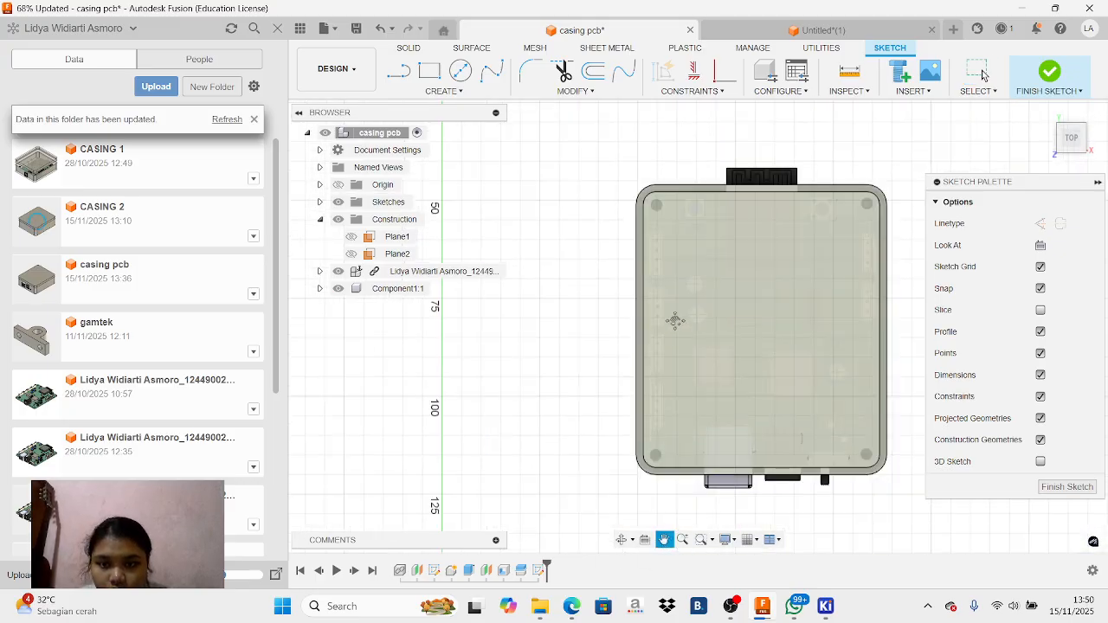
pyautogui.scroll(2, 675, 322)
pyautogui.scroll(1, 707, 358)
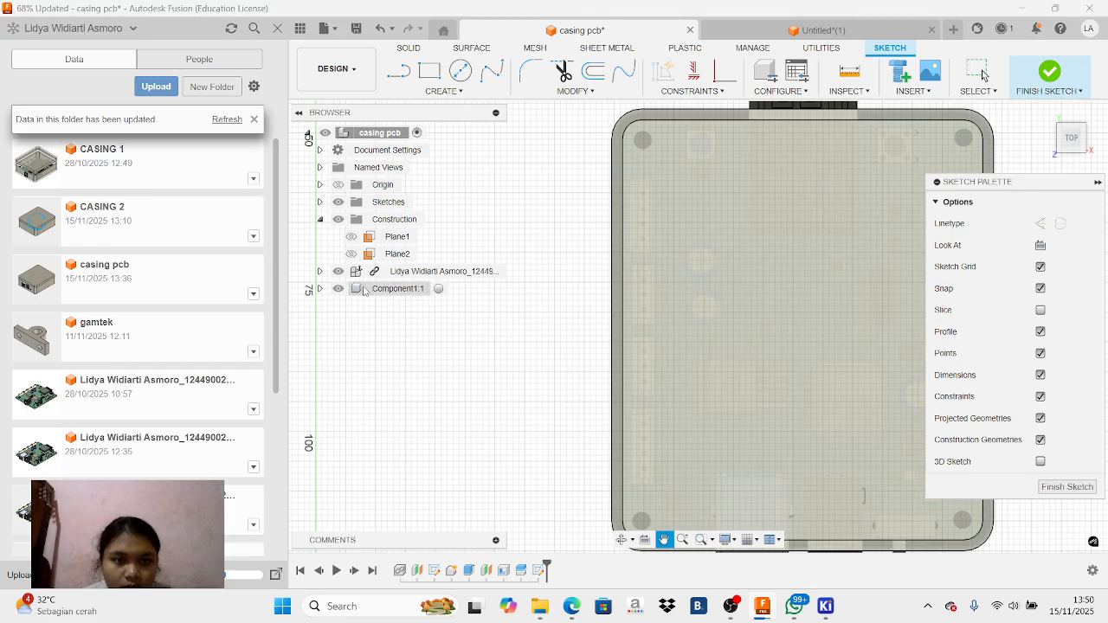
# Try to start a line at the enclosure's inner side wall, then abandon it and undo the new sketch
pyautogui.click(403, 71)
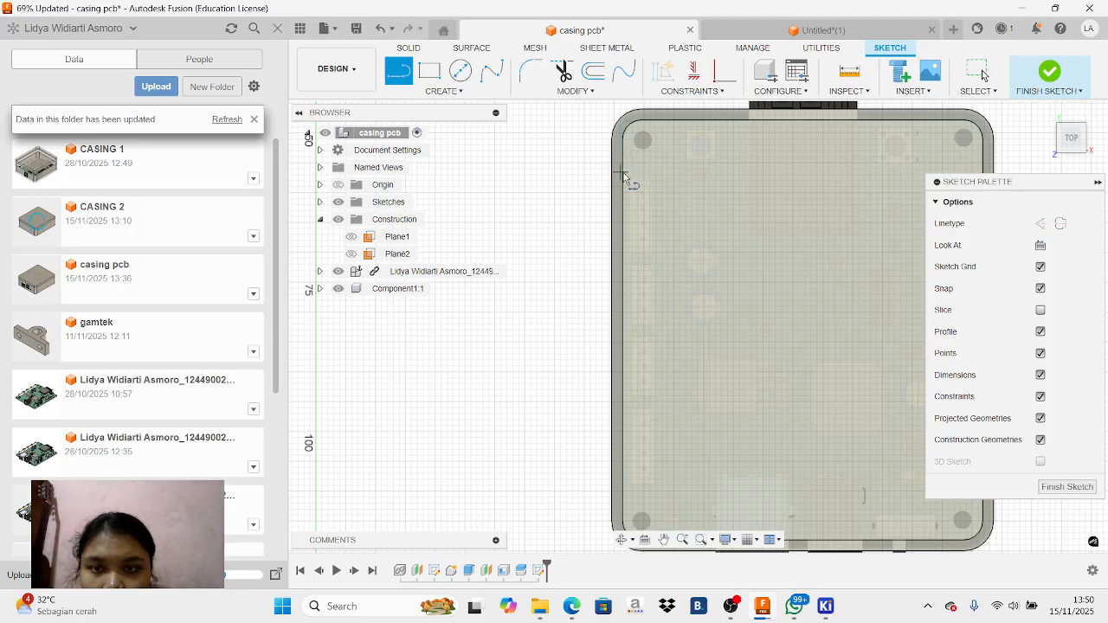
pyautogui.scroll(3, 630, 178)
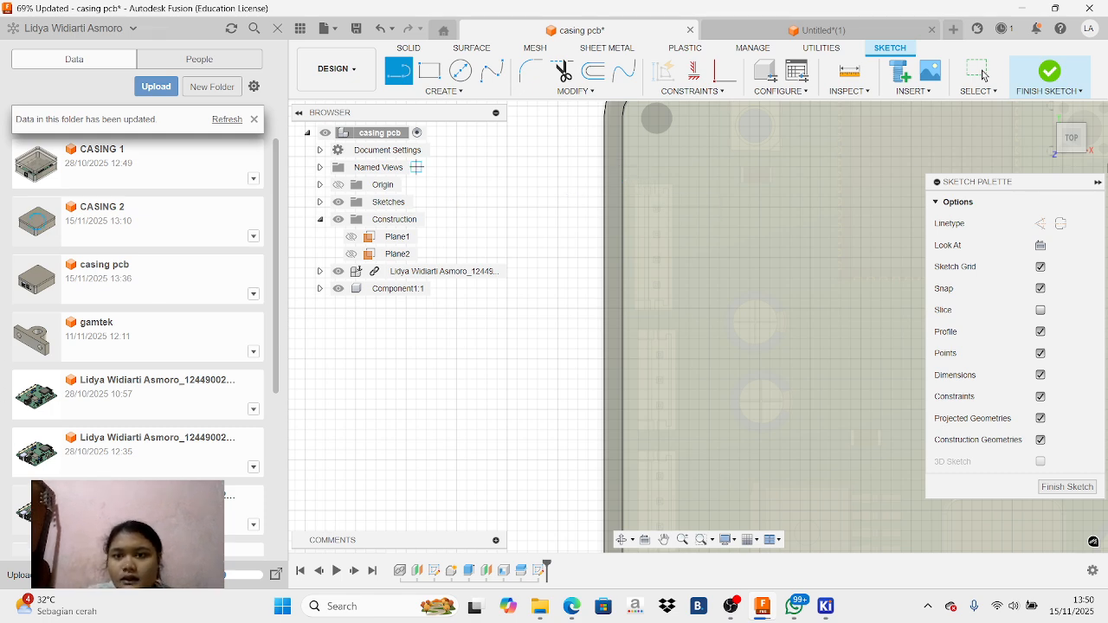
pyautogui.click(624, 164)
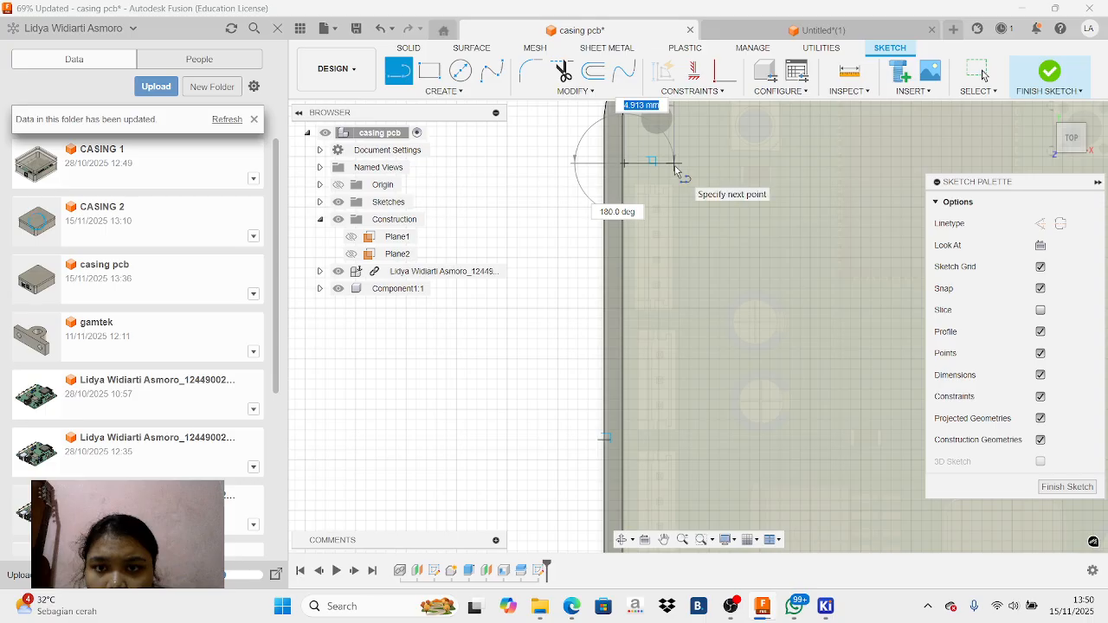
pyautogui.rightClick(662, 173)
pyautogui.click(615, 141)
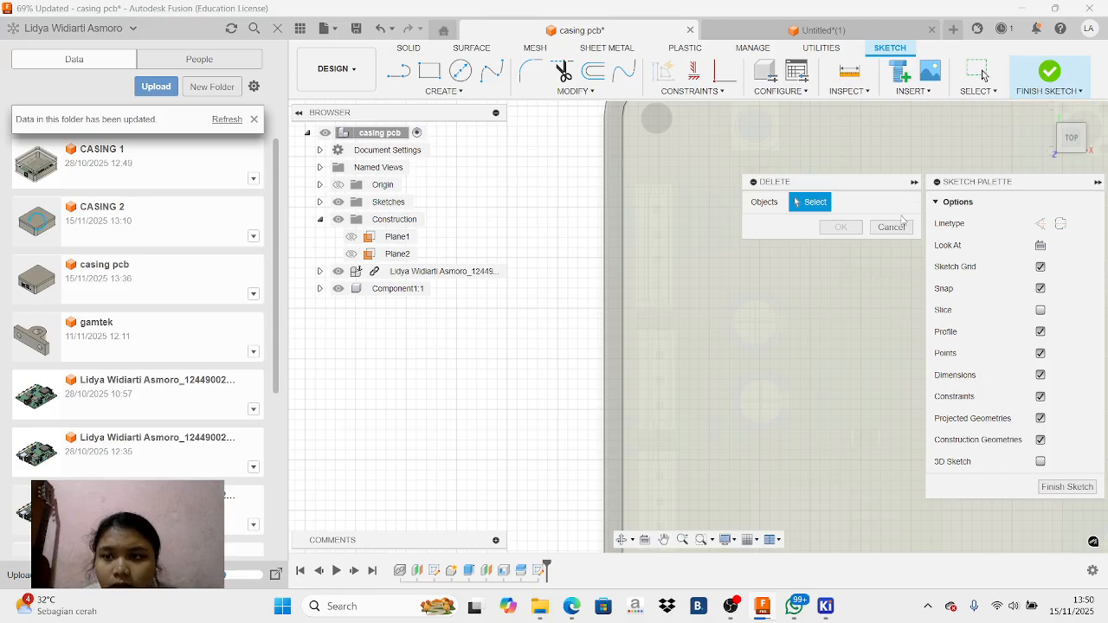
pyautogui.click(885, 226)
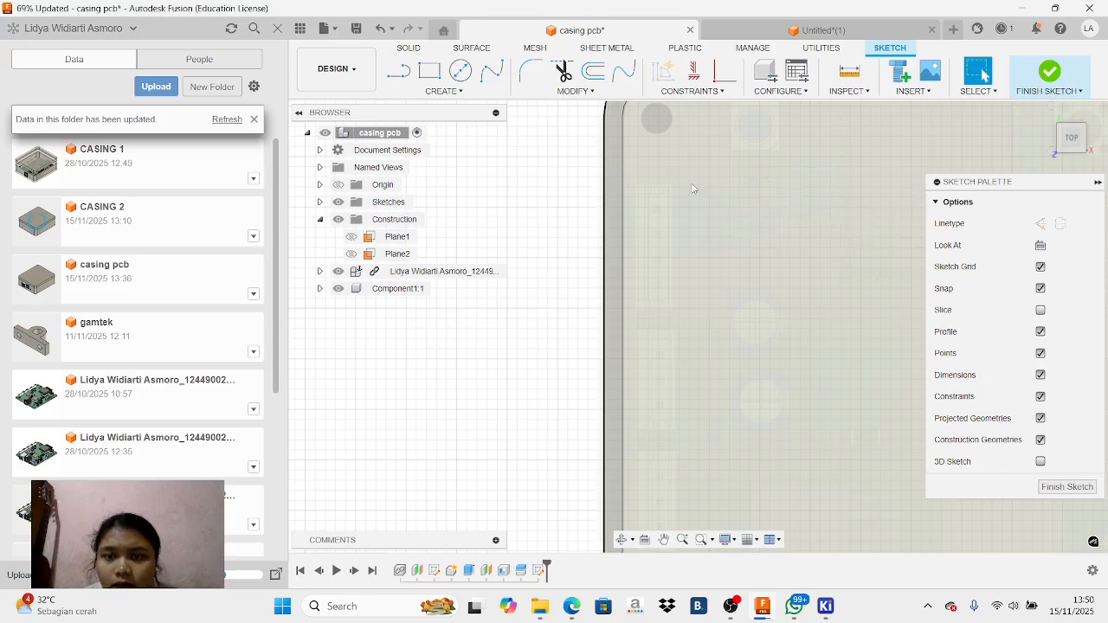
pyautogui.scroll(2, 680, 182)
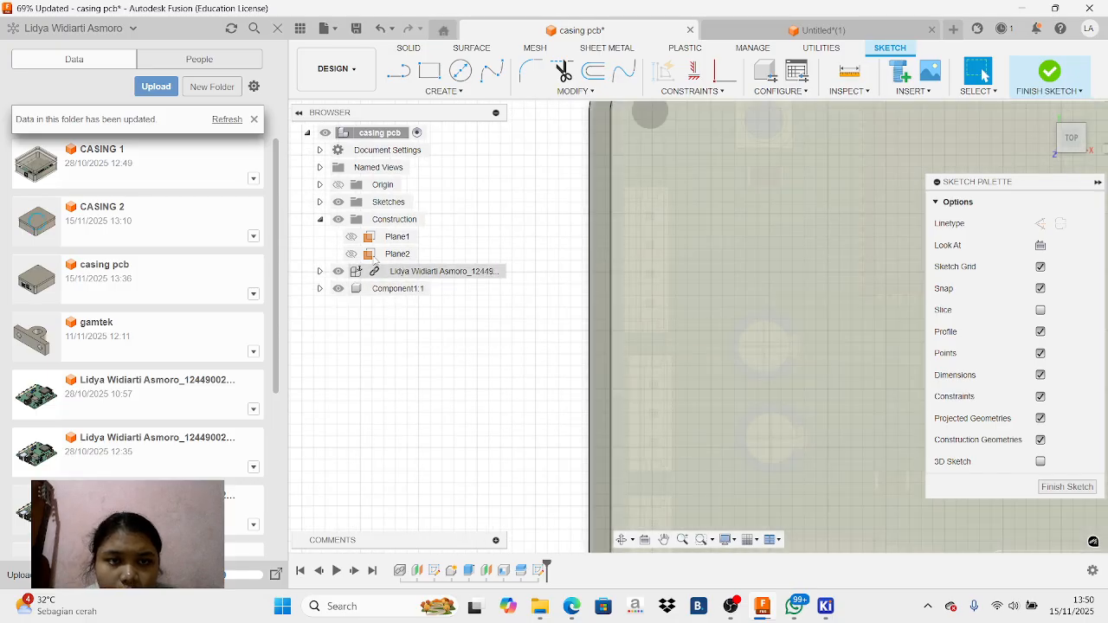
pyautogui.click(382, 29)
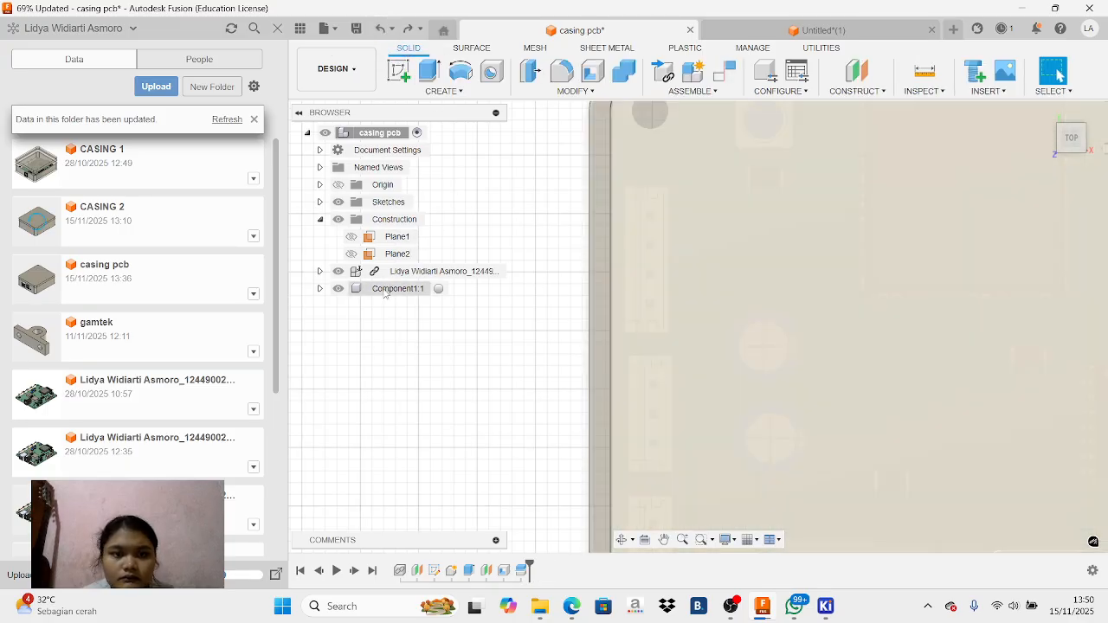
# Set the opacity of the enclosure component Component1:1 to 100%
pyautogui.rightClick(384, 291)
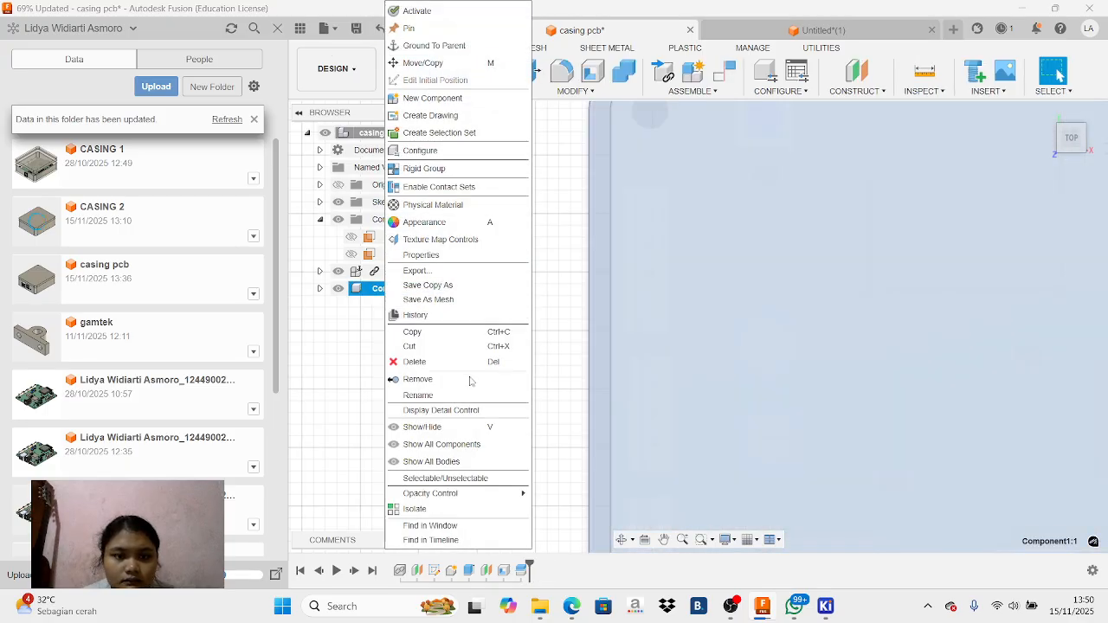
pyautogui.moveTo(467, 502)
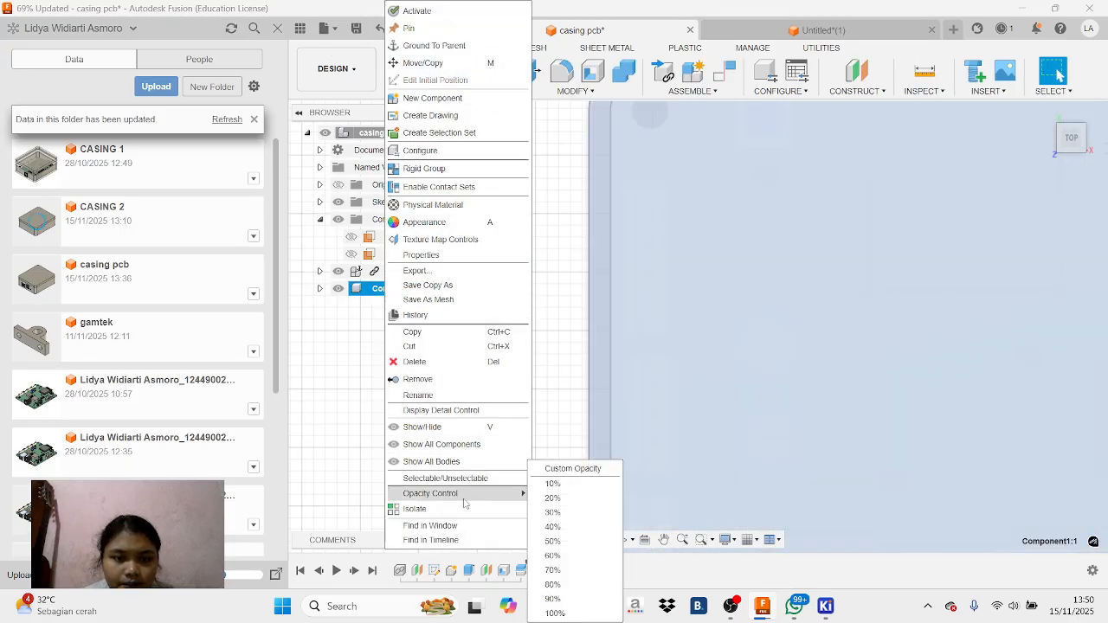
pyautogui.click(587, 610)
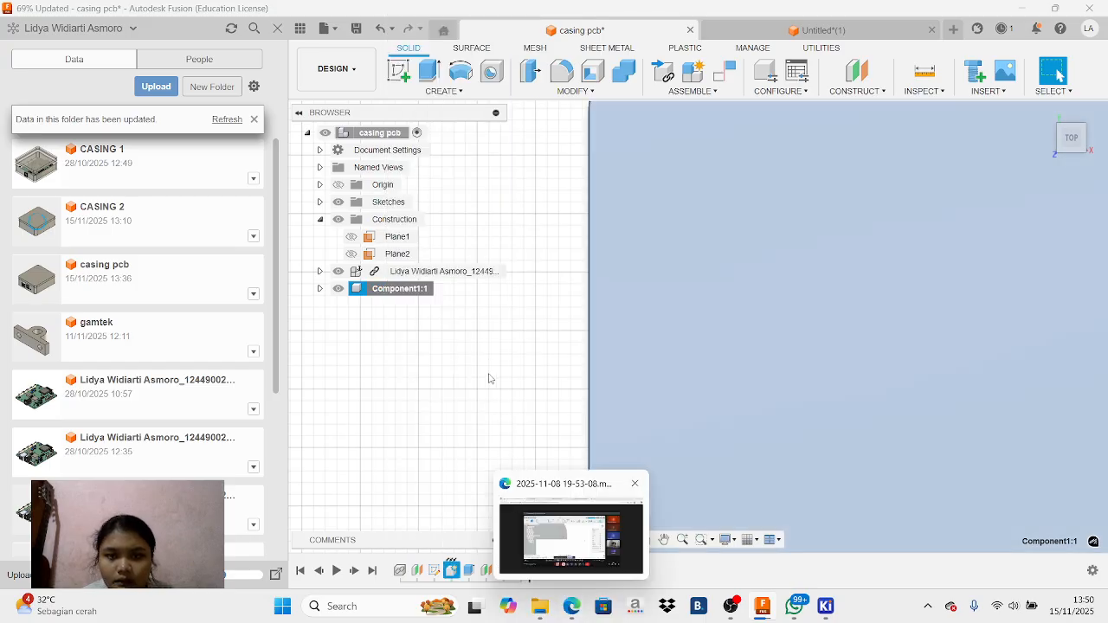
# Set the opacity of the enclosure component Component1:1 to 50%
pyautogui.scroll(3, 666, 376)
pyautogui.scroll(-6, 675, 369)
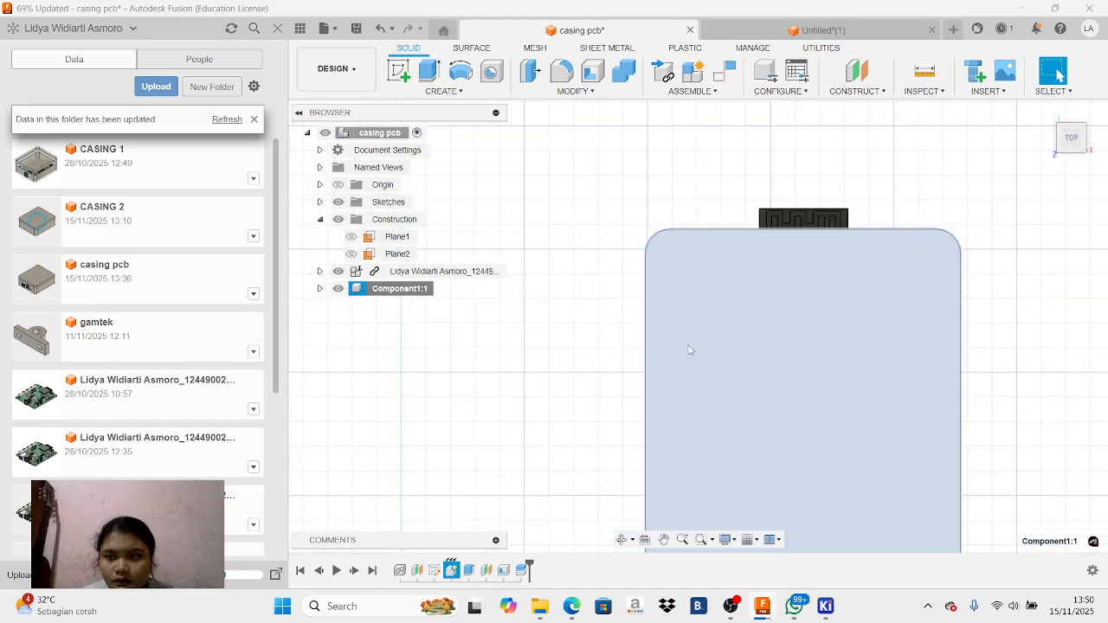
pyautogui.scroll(-3, 689, 350)
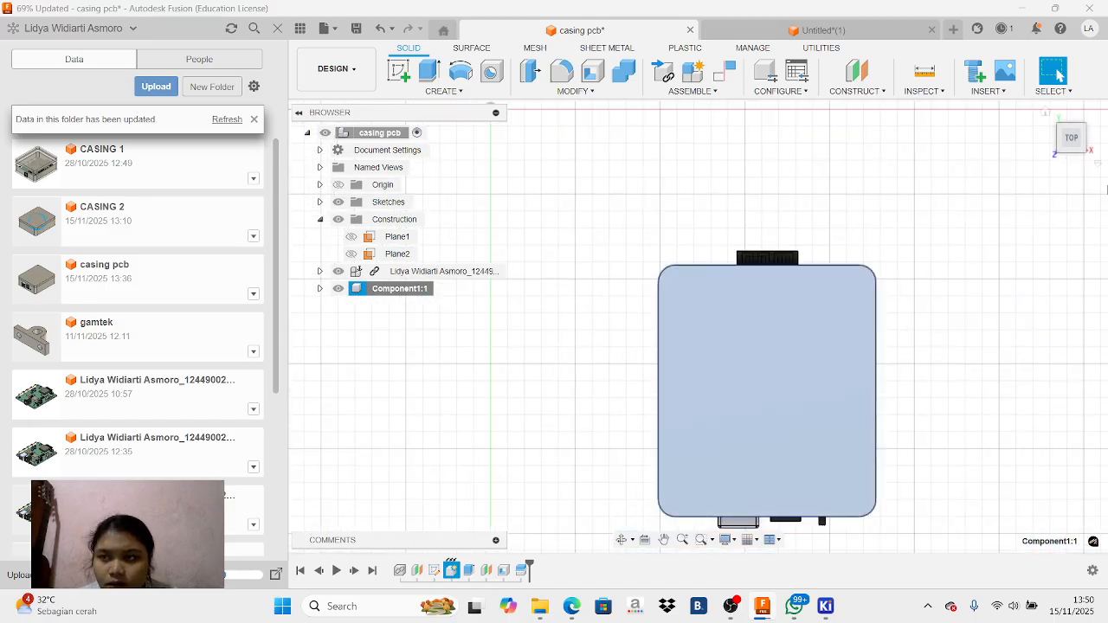
pyautogui.moveTo(1074, 148)
pyautogui.mouseDown()
pyautogui.moveTo(1091, 123)
pyautogui.moveTo(1071, 155)
pyautogui.moveTo(1072, 146)
pyautogui.mouseUp()
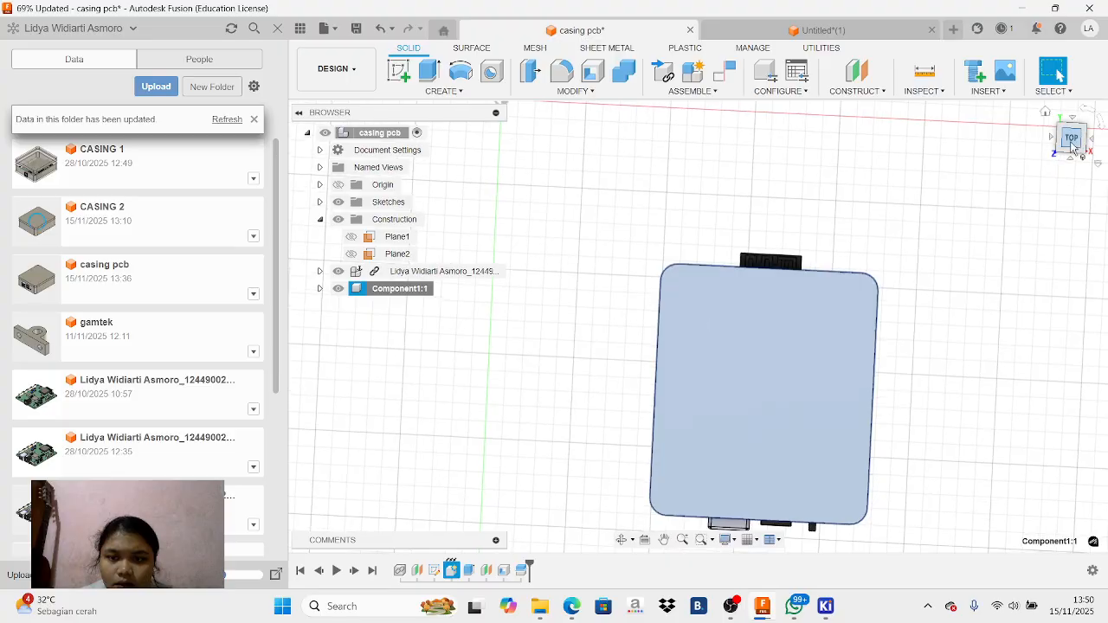
pyautogui.click(464, 341)
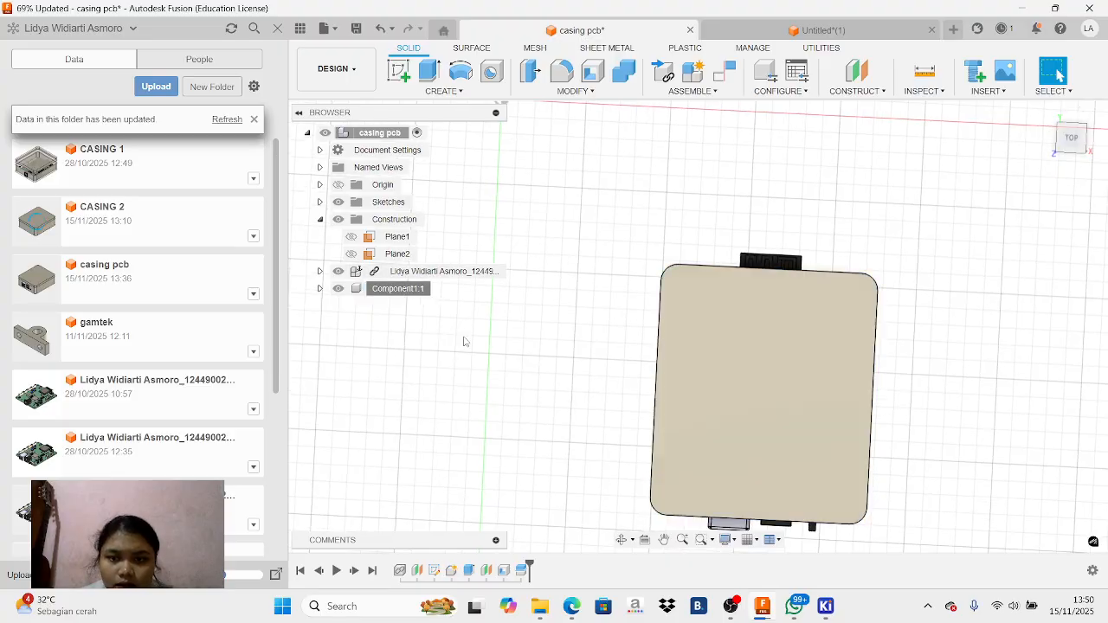
pyautogui.rightClick(390, 291)
pyautogui.moveTo(492, 494)
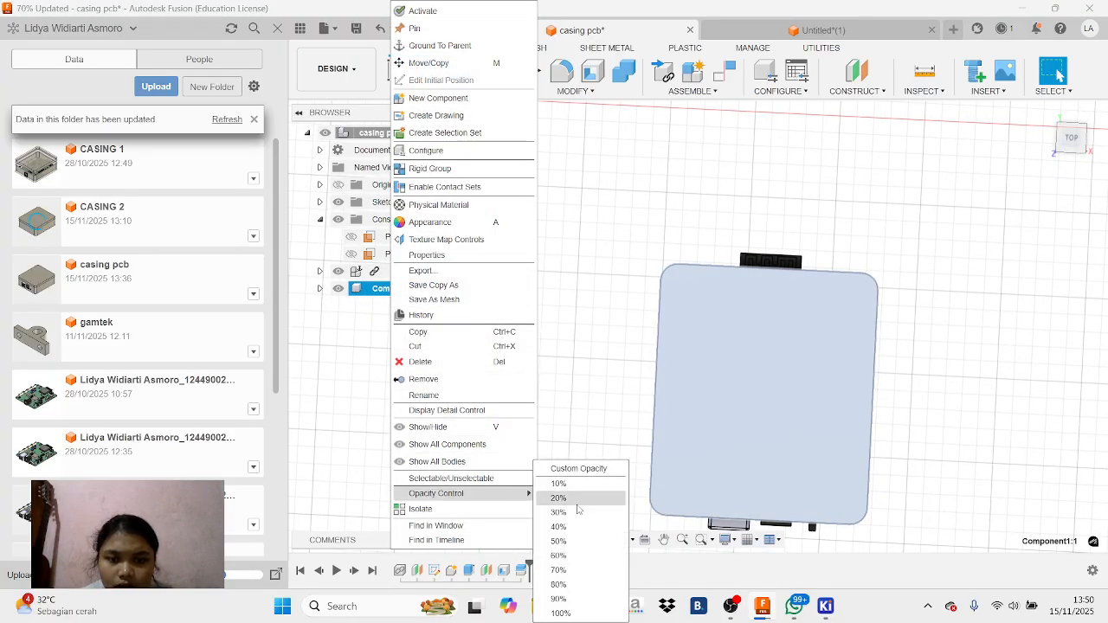
pyautogui.click(578, 541)
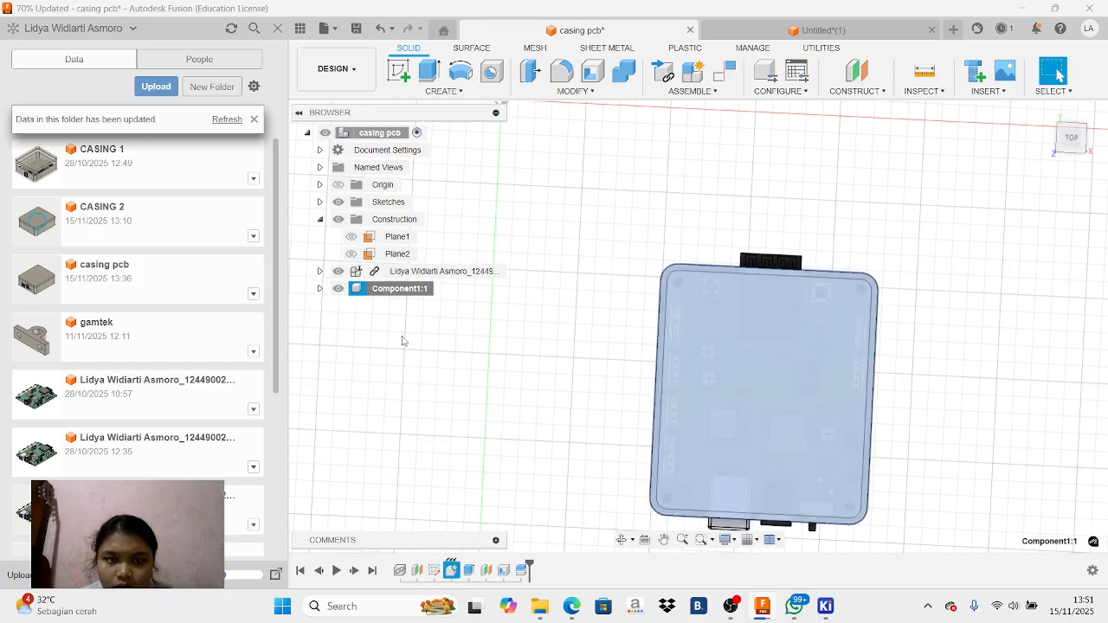
# Set the opacity of the enclosure component Component1:1 to 20%
pyautogui.rightClick(389, 291)
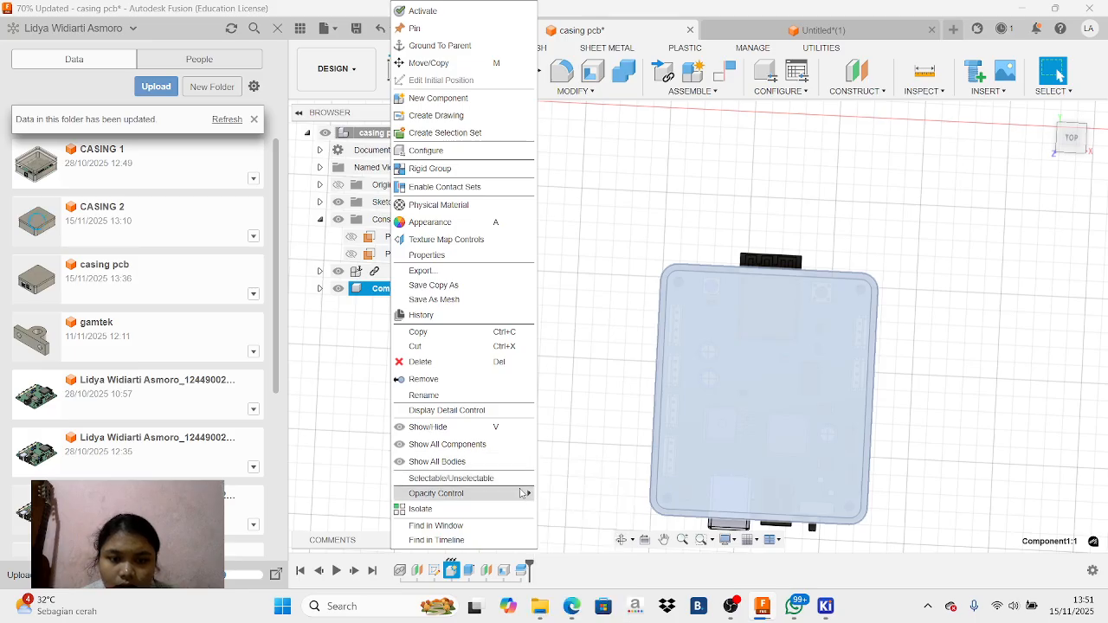
pyautogui.moveTo(524, 493)
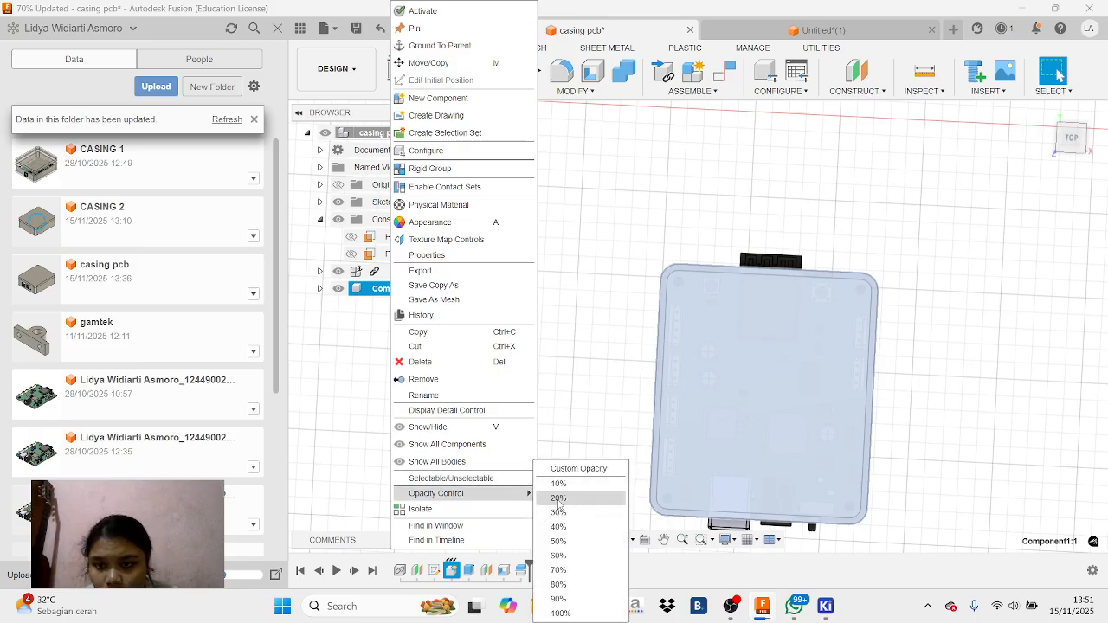
pyautogui.click(558, 499)
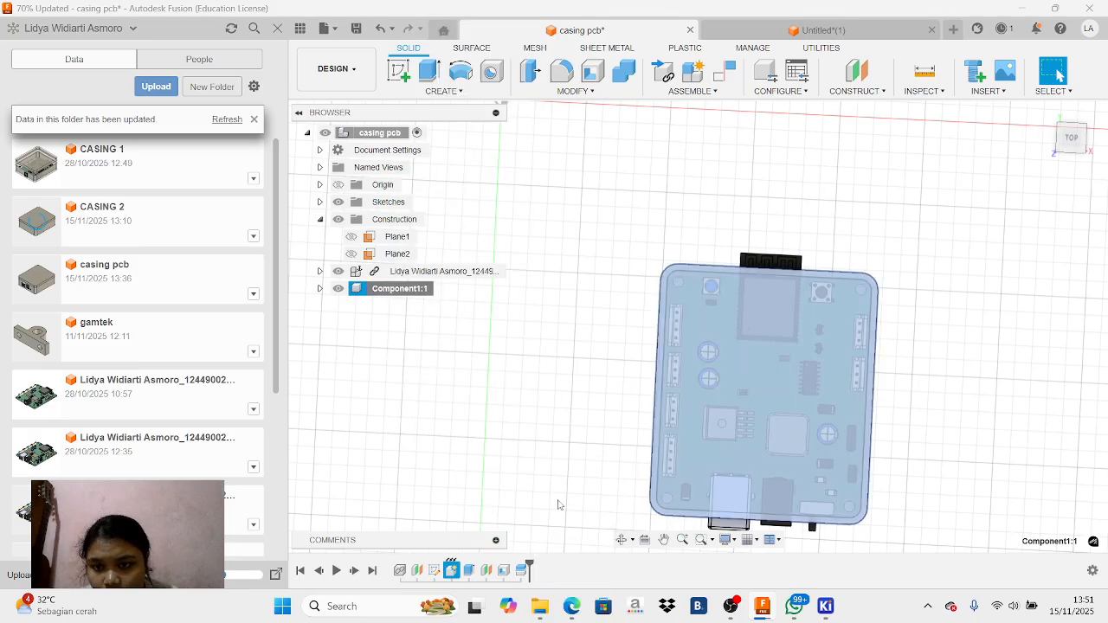
# Create a new sketch on the lid's top face, viewed straight from the top with the PCB showing through
pyautogui.click(1077, 146)
pyautogui.click(831, 354)
pyautogui.click(399, 72)
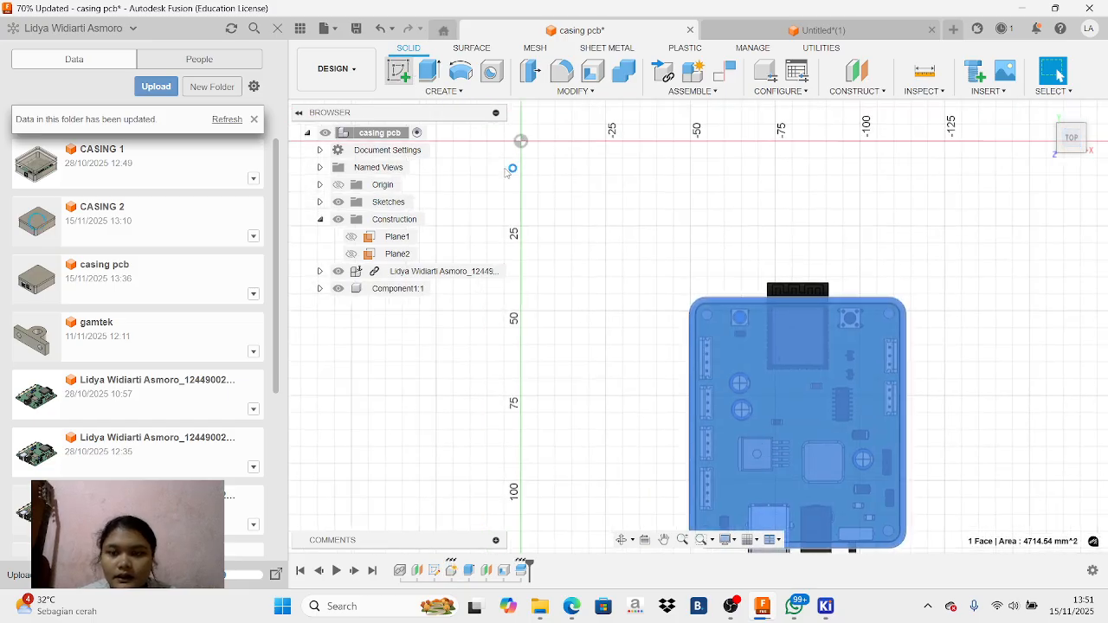
pyautogui.click(665, 541)
pyautogui.moveTo(859, 516)
pyautogui.mouseDown()
pyautogui.moveTo(790, 429)
pyautogui.moveTo(603, 260)
pyautogui.mouseUp()
pyautogui.scroll(4, 636, 286)
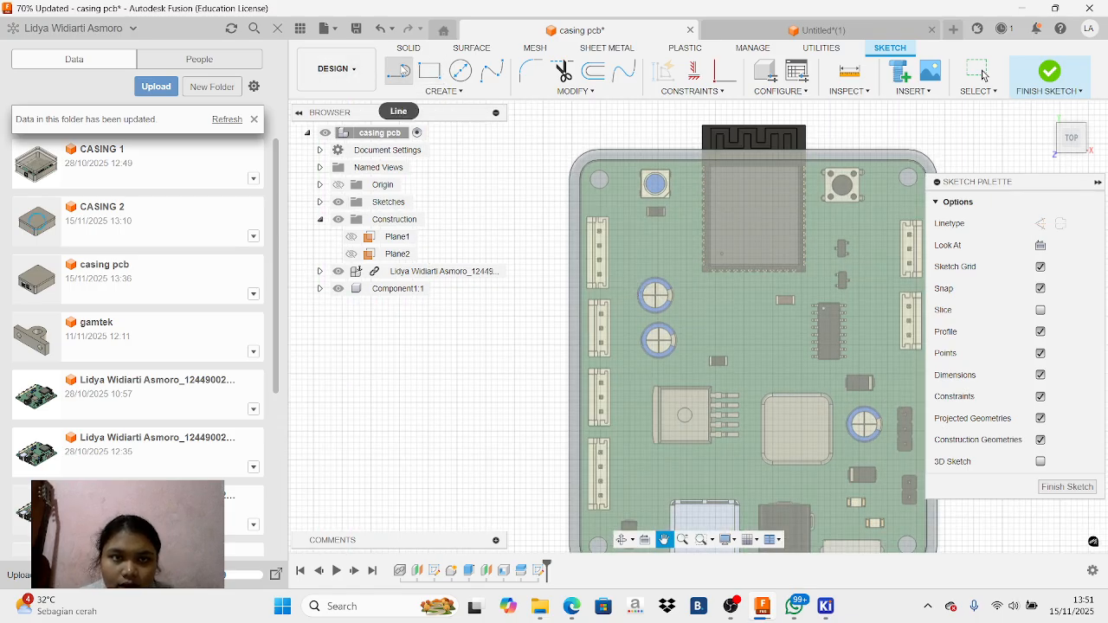
# Sketch a short horizontal line inward from the enclosure's left inner wall, just above the uppermost connector
pyautogui.click(402, 69)
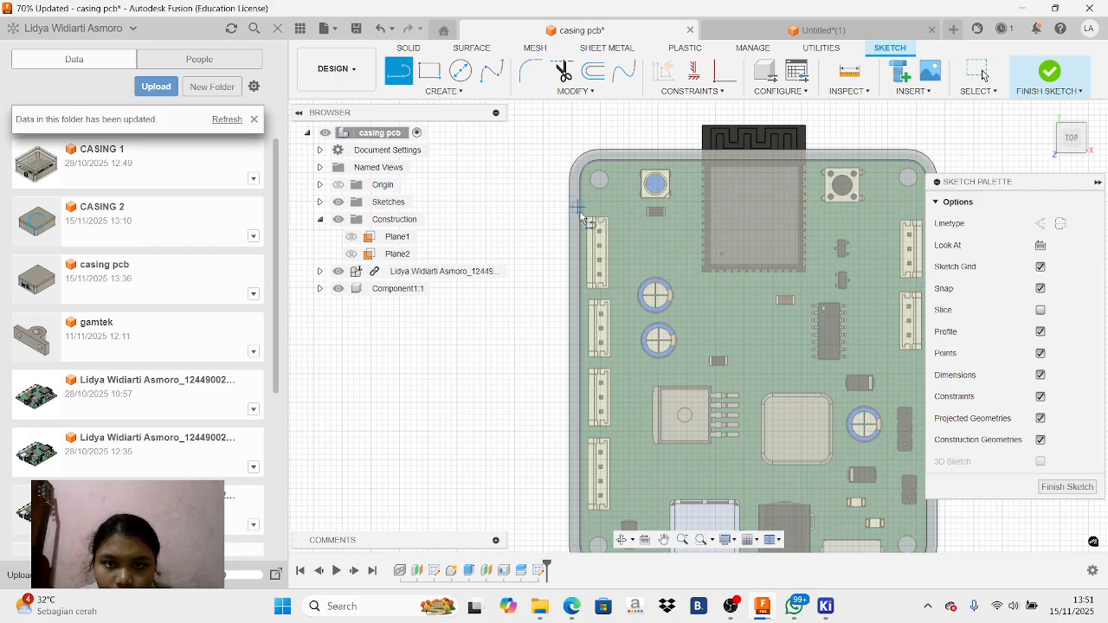
pyautogui.scroll(5, 582, 217)
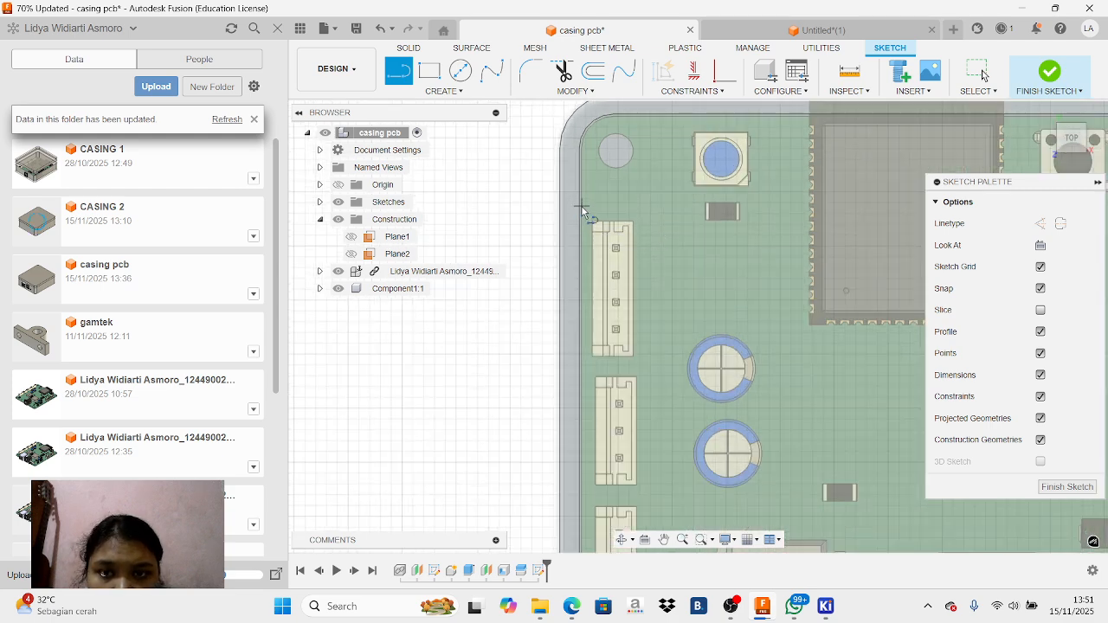
pyautogui.click(582, 207)
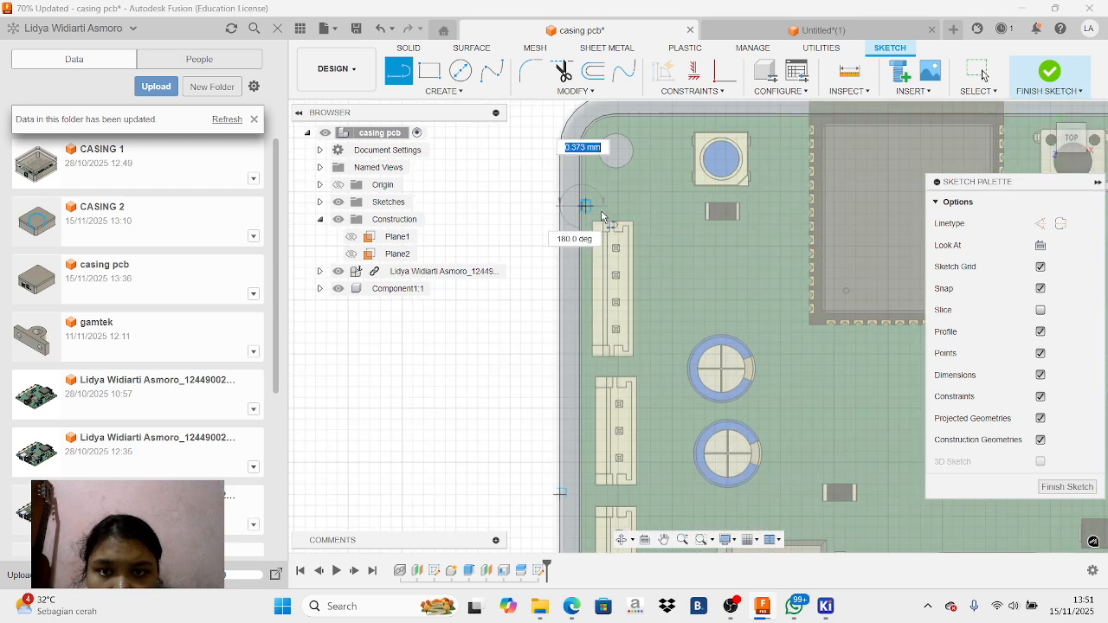
pyautogui.click(646, 208)
# Continue with a vertical line about 53.7 mm long beside the left connector column and a horizontal return about 5.5 mm long to the inner wall
pyautogui.scroll(2, 652, 358)
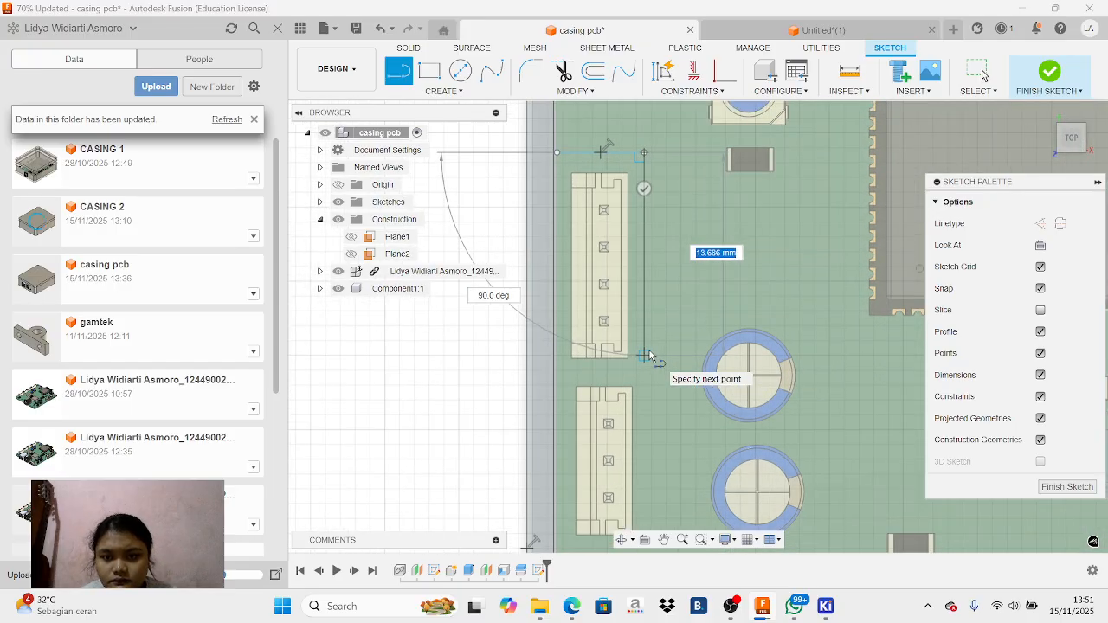
pyautogui.scroll(-5, 650, 357)
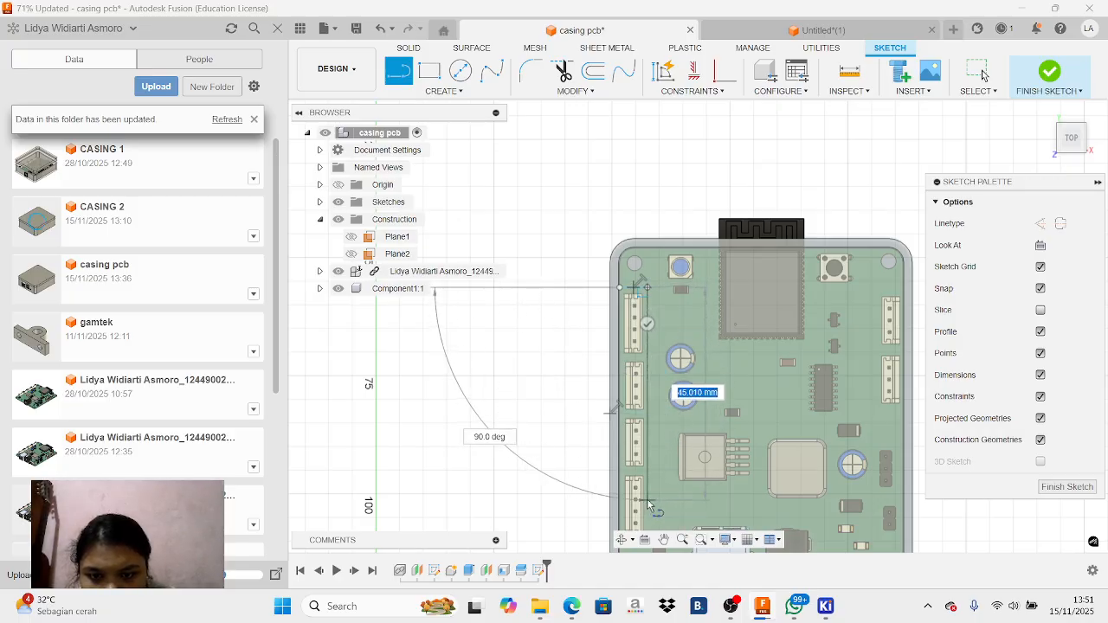
pyautogui.scroll(3, 649, 507)
pyautogui.scroll(-4, 651, 502)
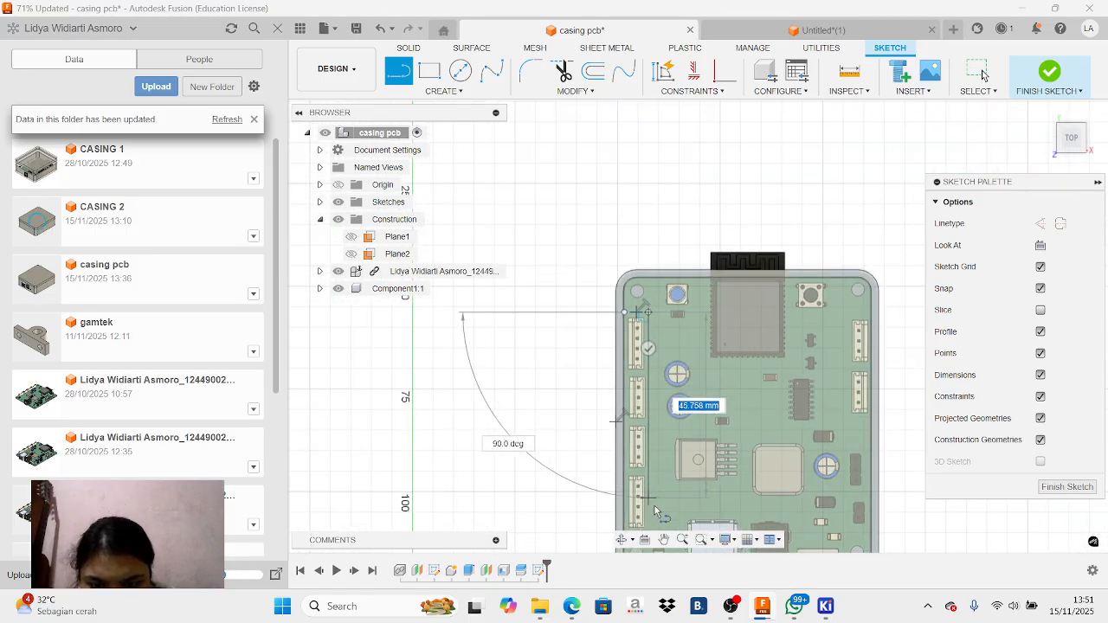
pyautogui.scroll(-3, 654, 531)
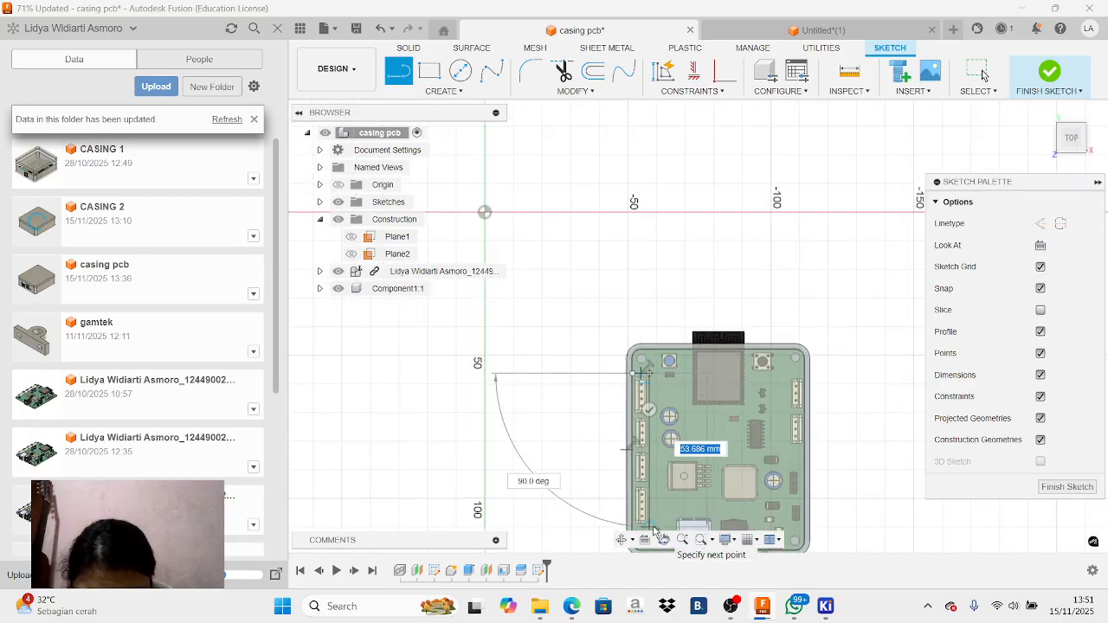
pyautogui.click(655, 531)
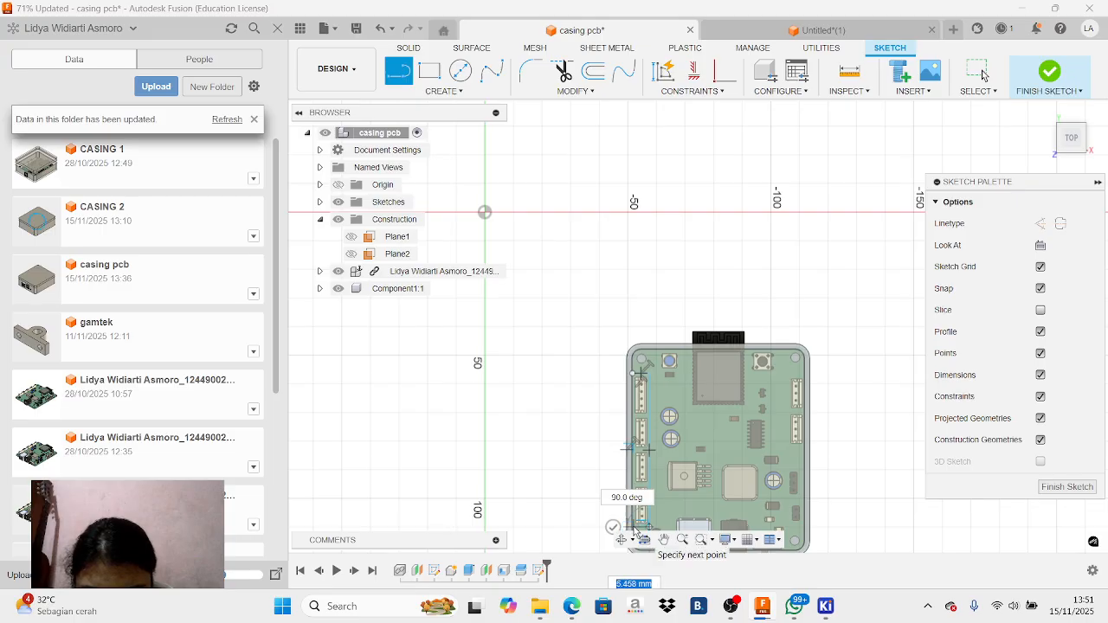
pyautogui.rightClick(591, 402)
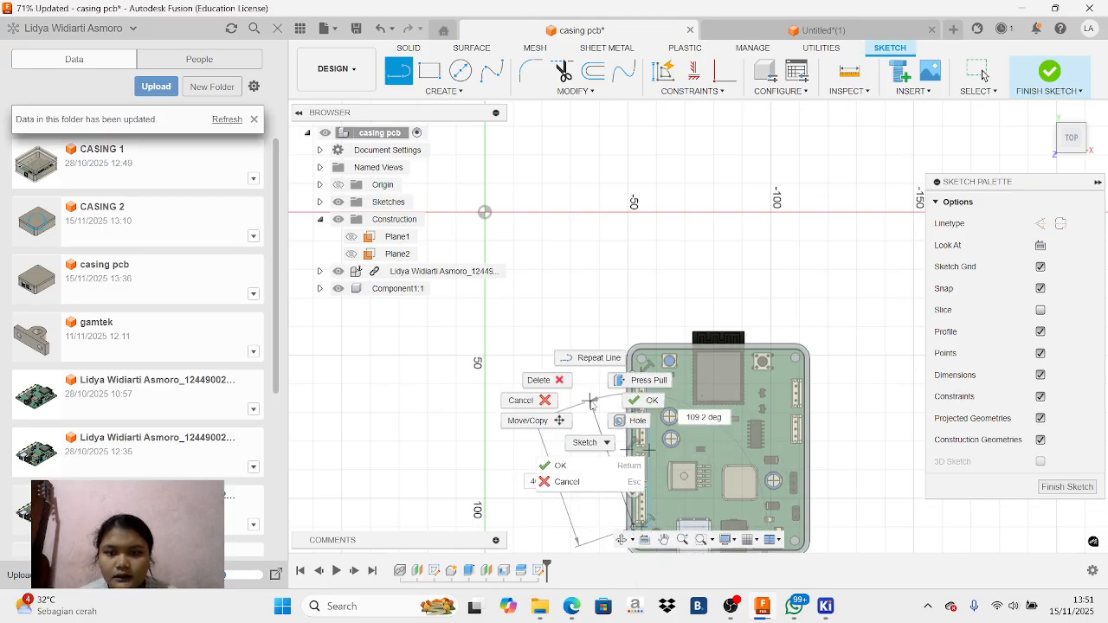
pyautogui.click(520, 400)
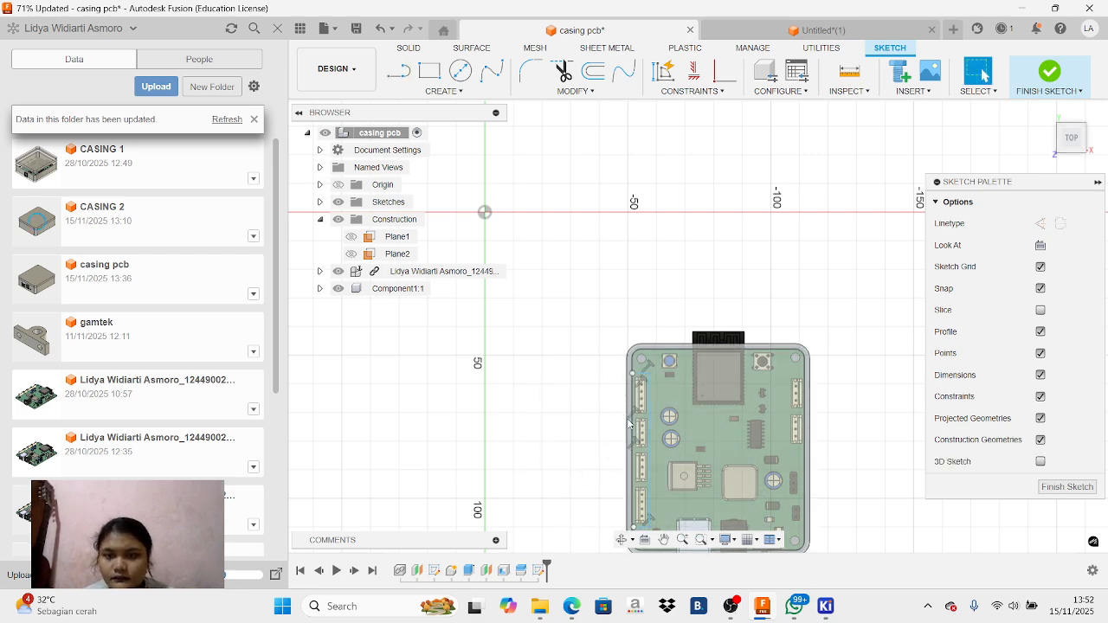
pyautogui.click(664, 540)
pyautogui.moveTo(674, 512); pyautogui.dragTo(644, 346)
pyautogui.scroll(5, 645, 346)
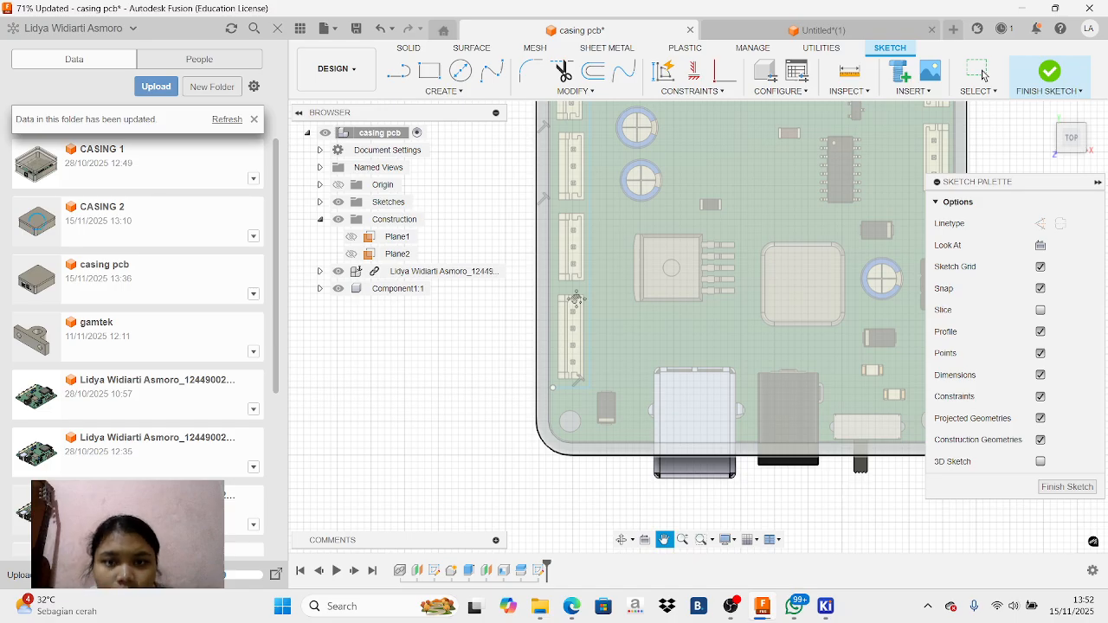
pyautogui.scroll(1, 576, 299)
pyautogui.press('Escape')
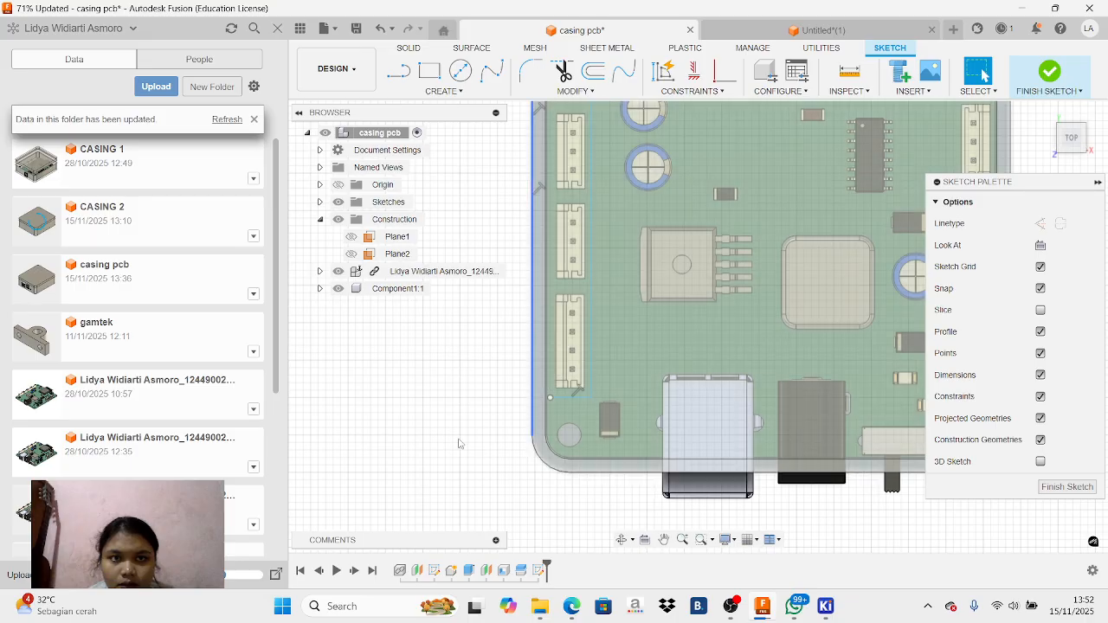
# Switch to the reference recording in the browser, rewind it to the connector-opening extrude cut at 5:17, and return to the enclosure model
pyautogui.moveTo(575, 608)
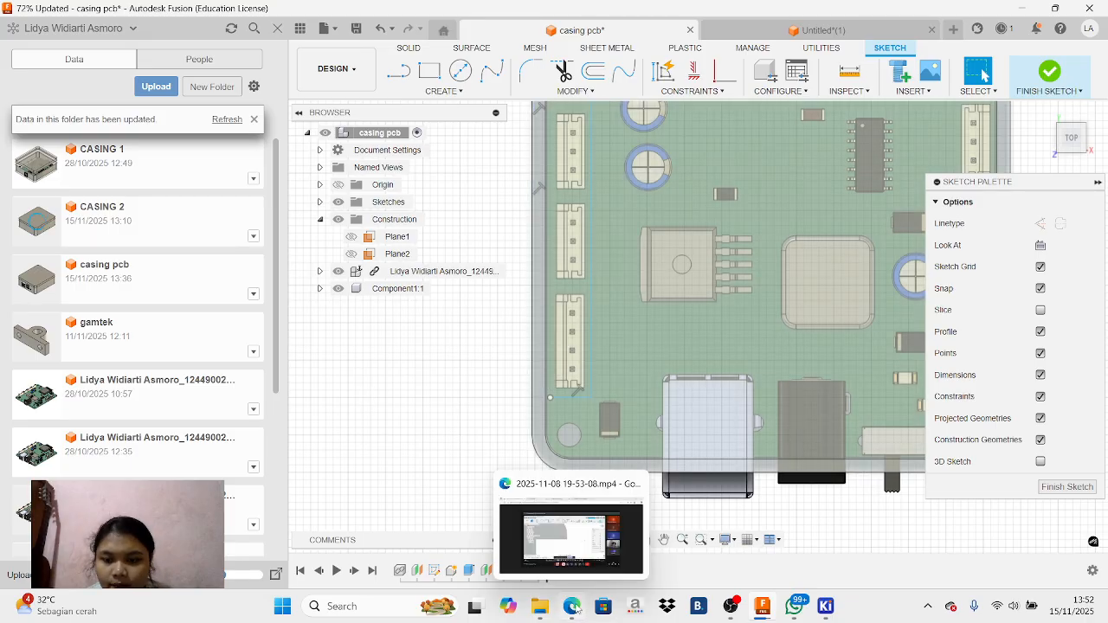
pyautogui.click(482, 490)
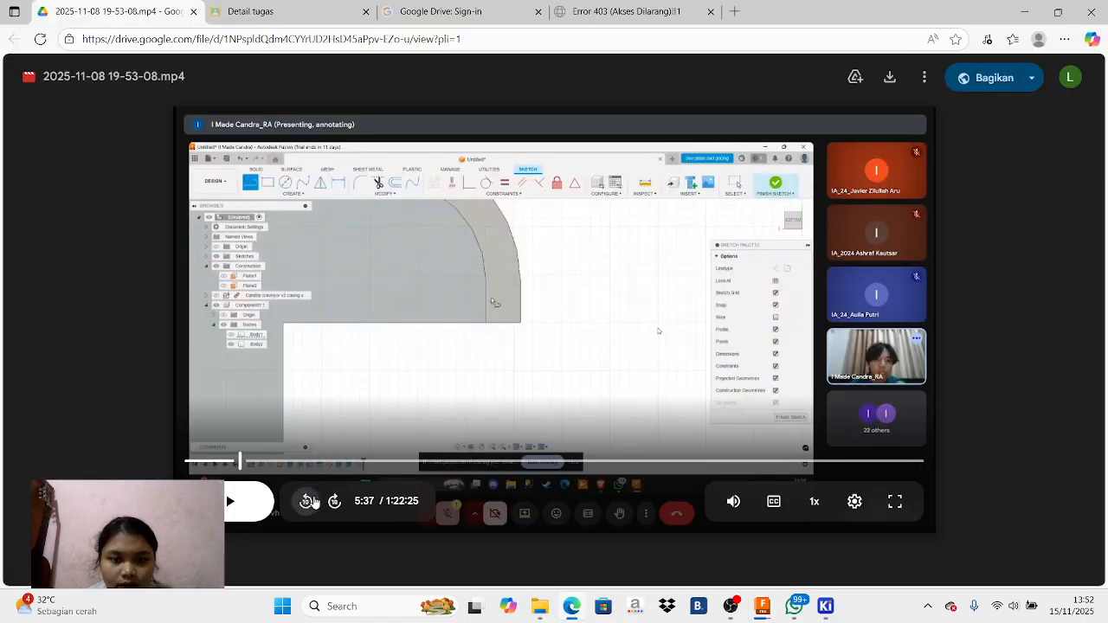
pyautogui.click(308, 502)
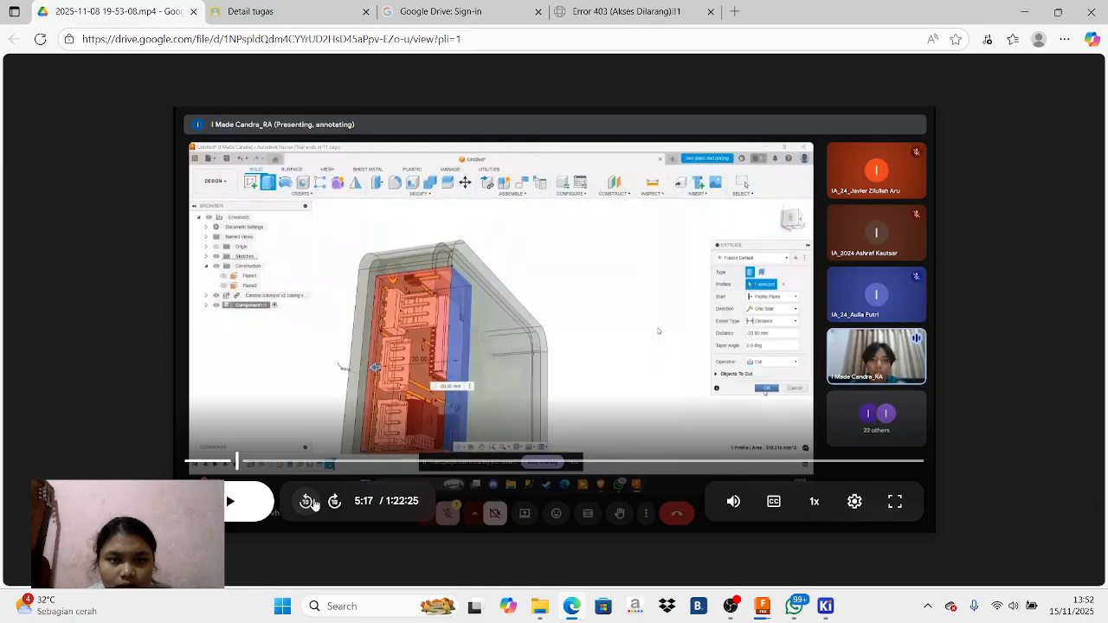
pyautogui.click(740, 604)
pyautogui.click(669, 398)
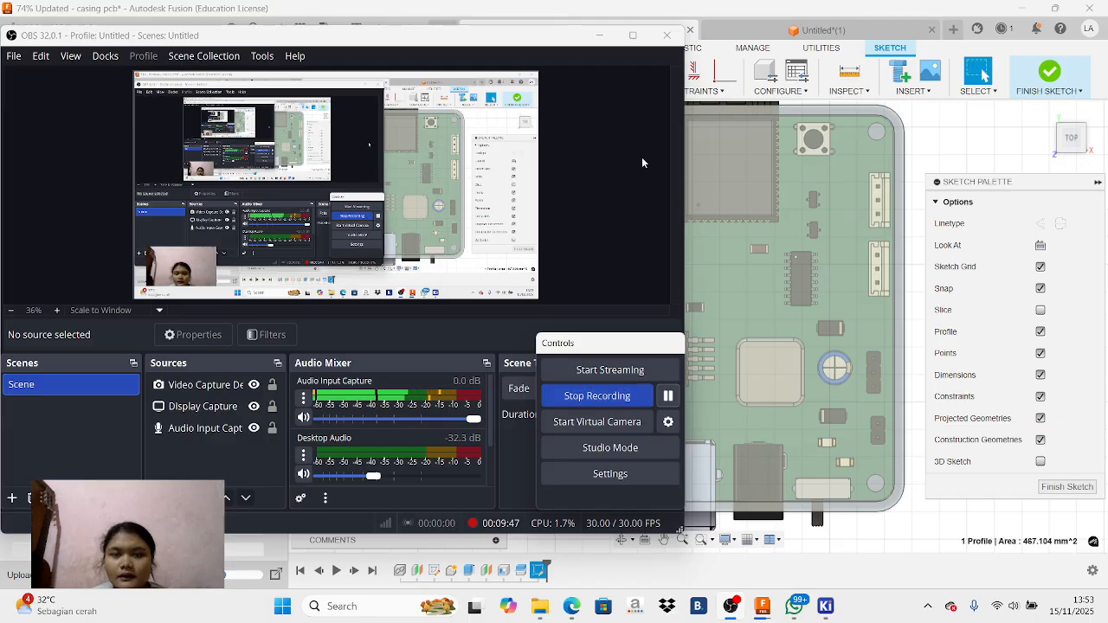
pyautogui.click(598, 35)
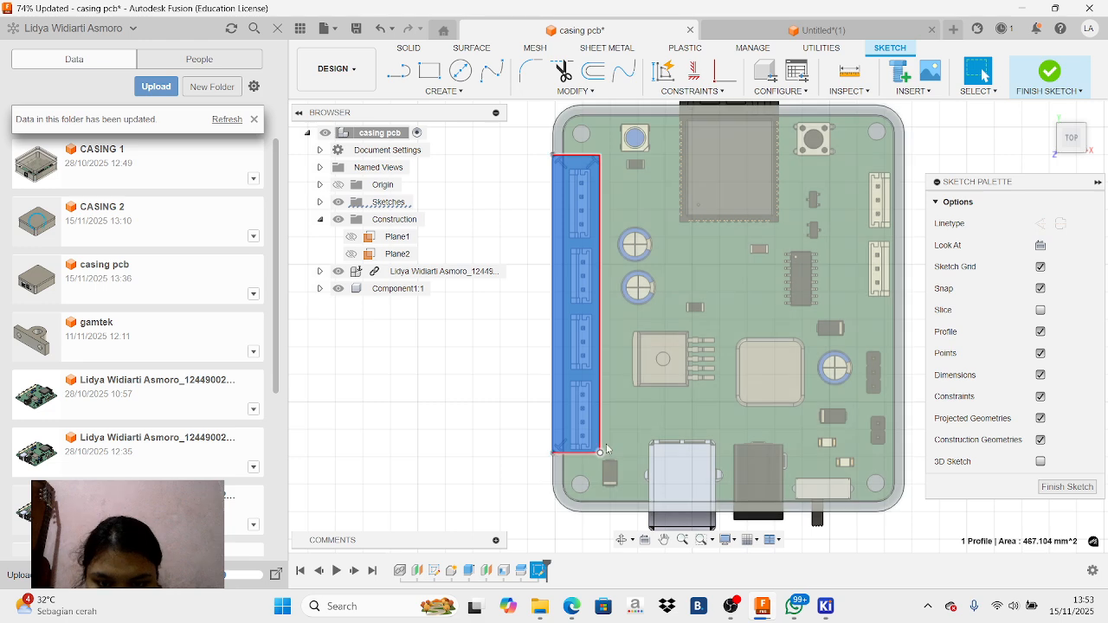
# Extrude the rectangular profile over the left connector column by -20 mm as a cut through the lid and side wall
pyautogui.click(1073, 152)
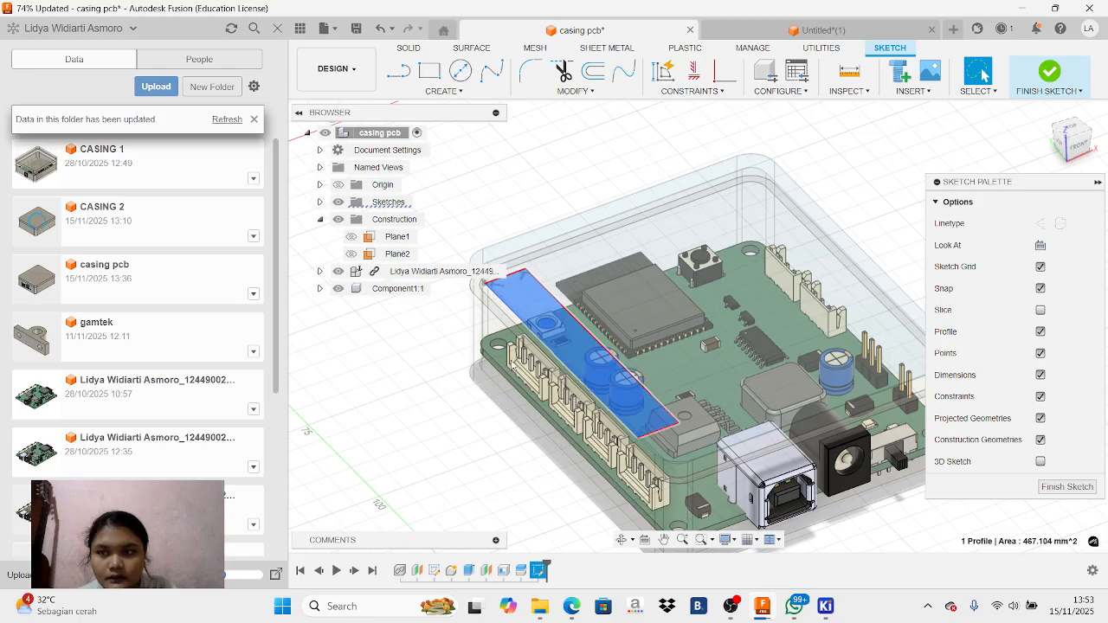
pyautogui.click(1098, 183)
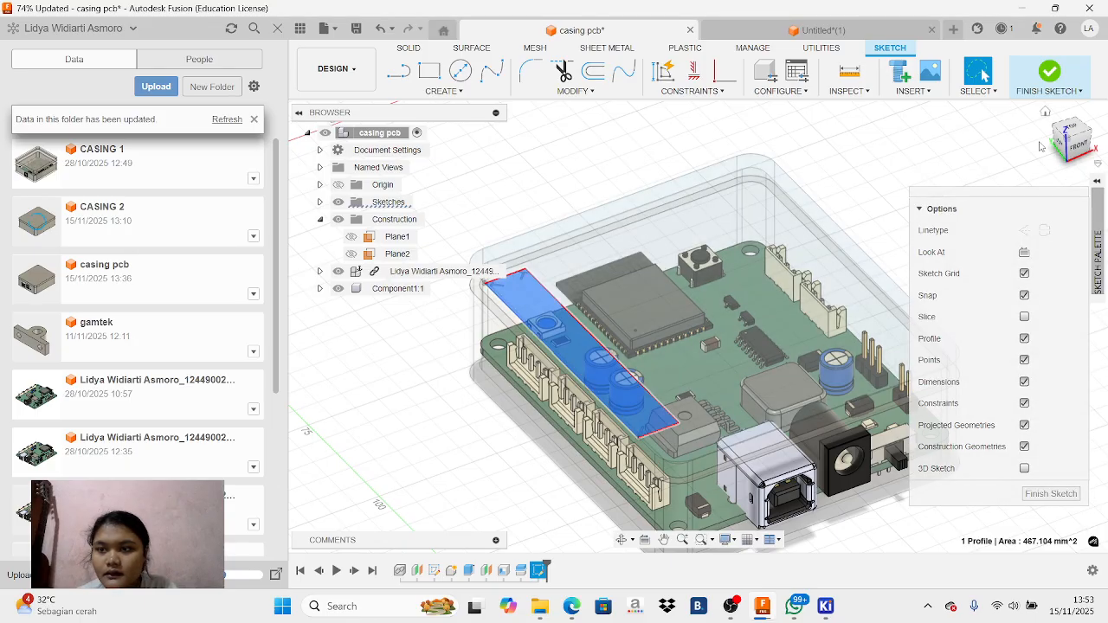
pyautogui.click(1100, 182)
pyautogui.click(1098, 182)
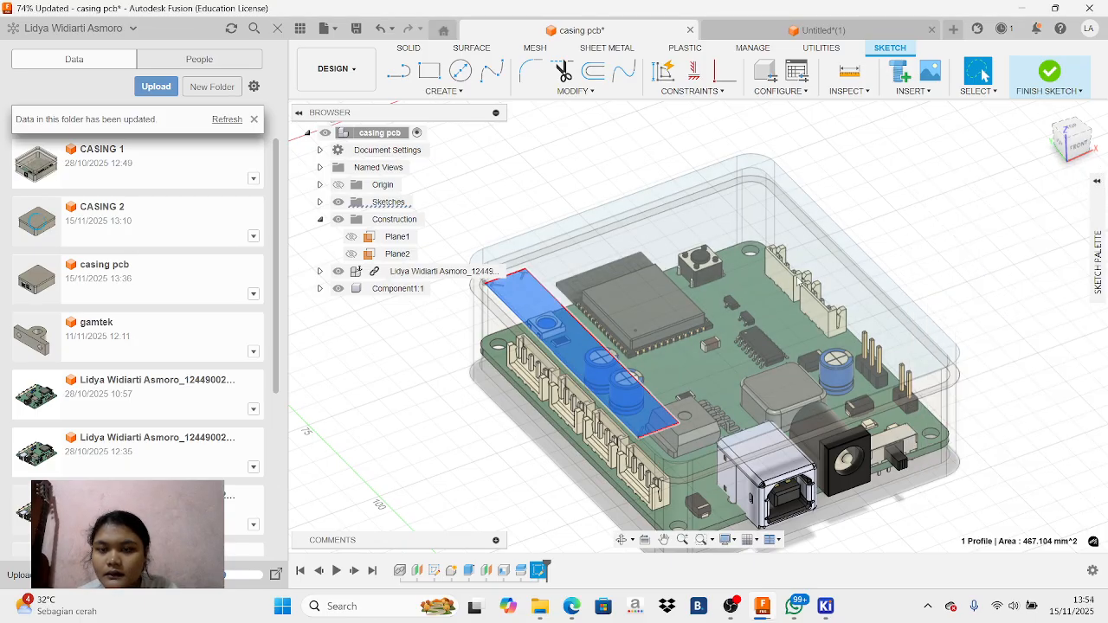
pyautogui.press('e')
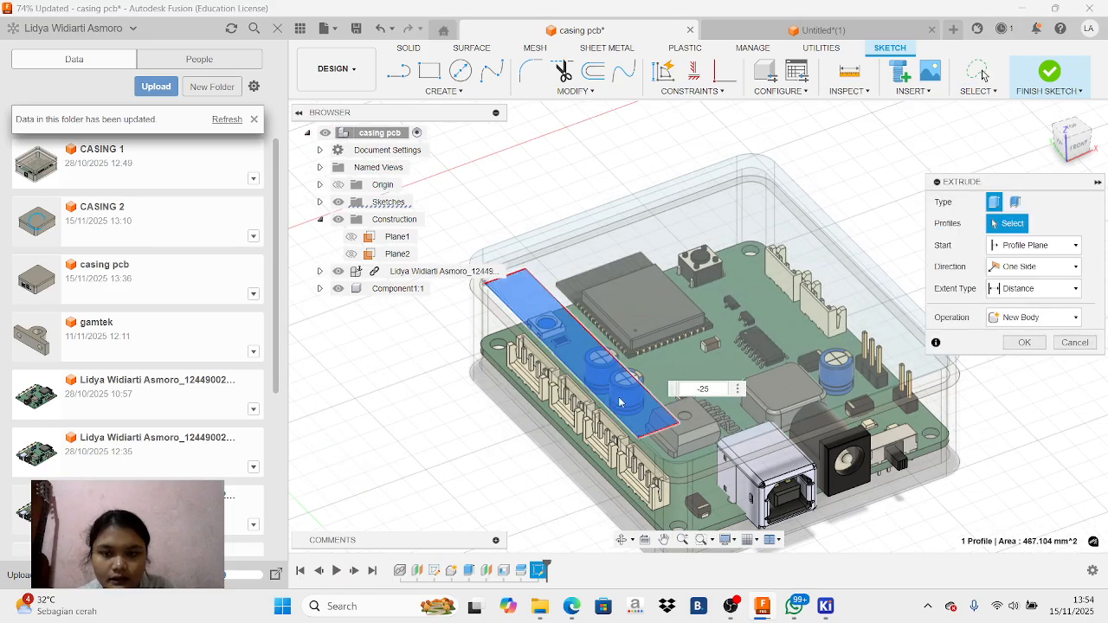
pyautogui.moveTo(581, 340); pyautogui.dragTo(567, 426)
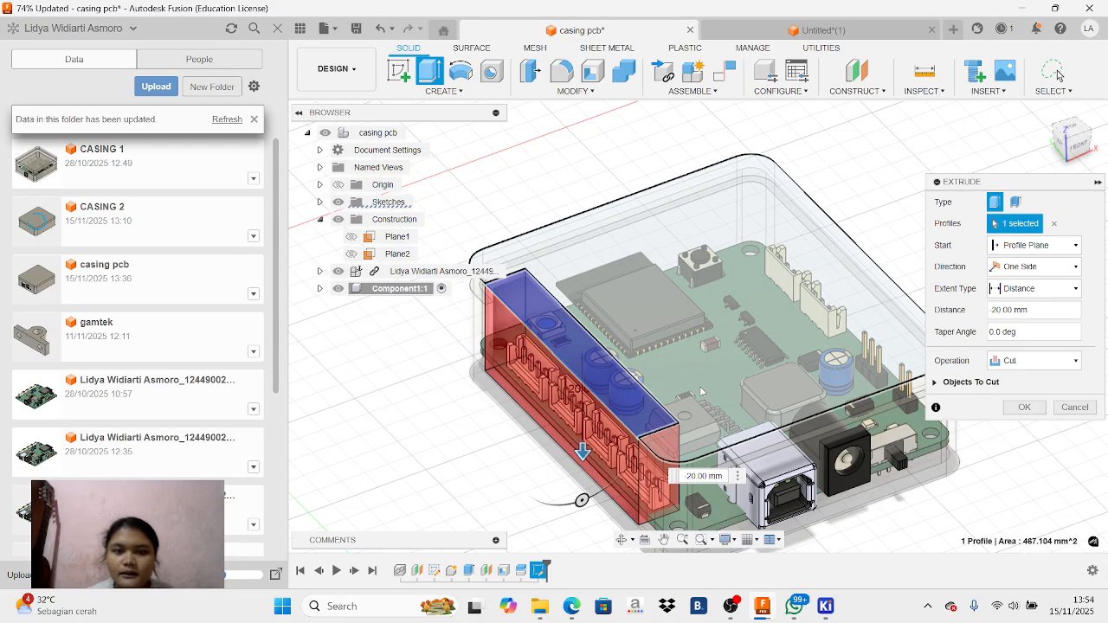
pyautogui.press('Return')
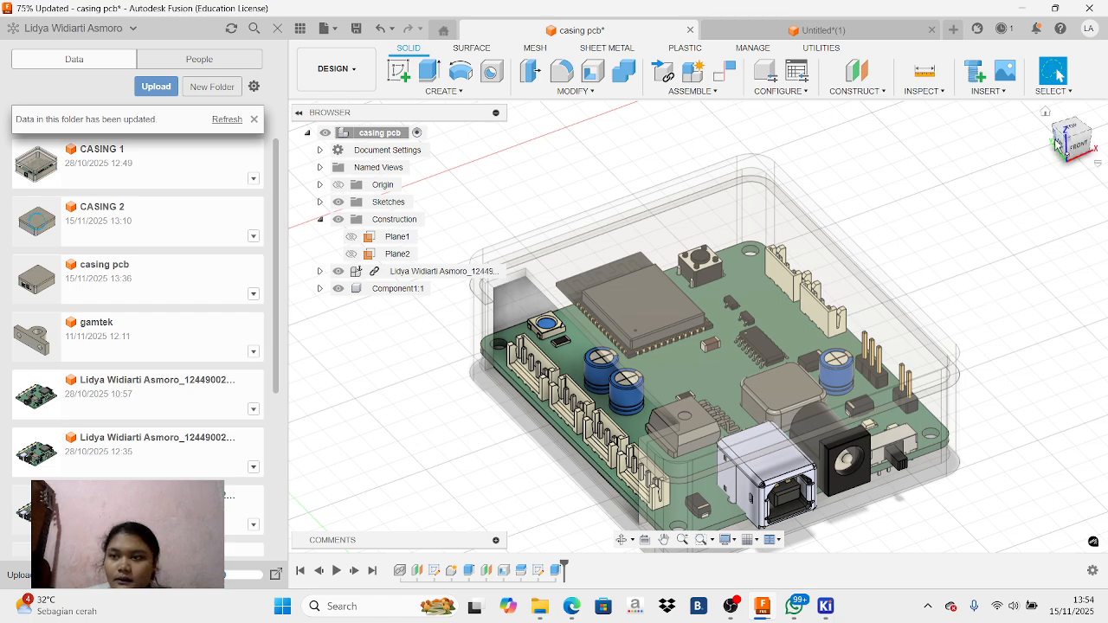
pyautogui.moveTo(1070, 129)
pyautogui.mouseDown()
pyautogui.moveTo(1088, 171)
pyautogui.moveTo(1047, 186)
pyautogui.moveTo(1080, 141)
pyautogui.mouseUp()
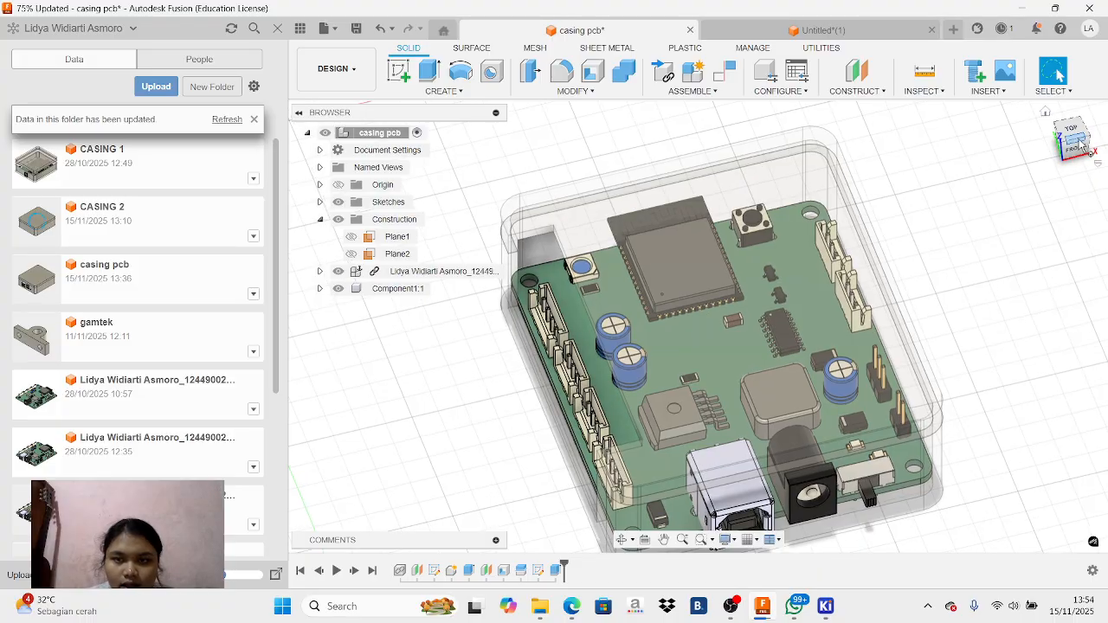
pyautogui.click(543, 389)
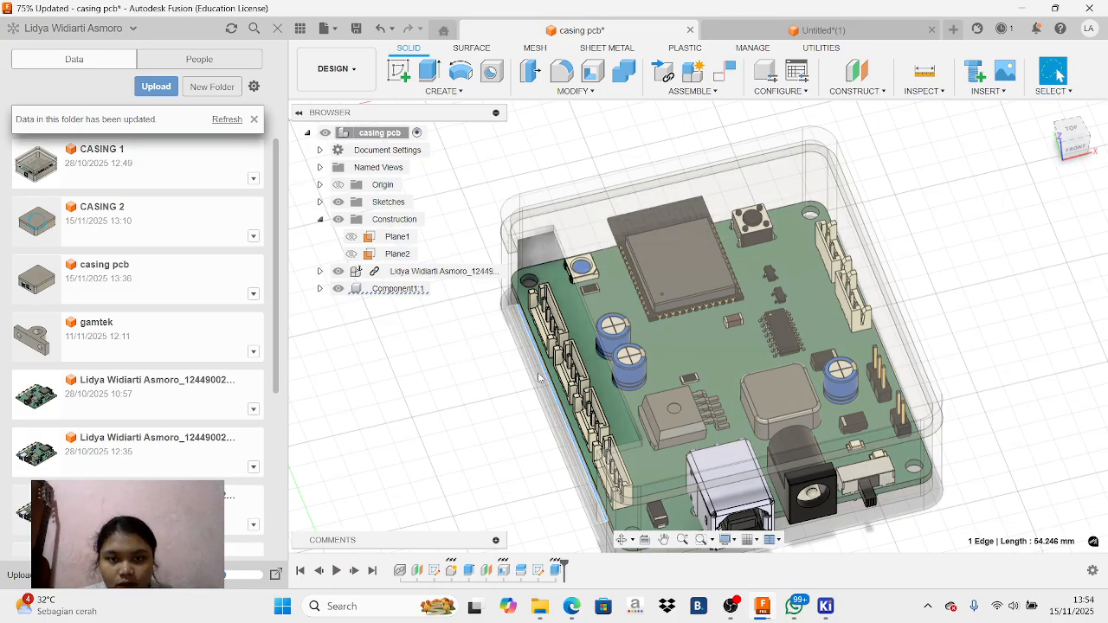
pyautogui.click(731, 606)
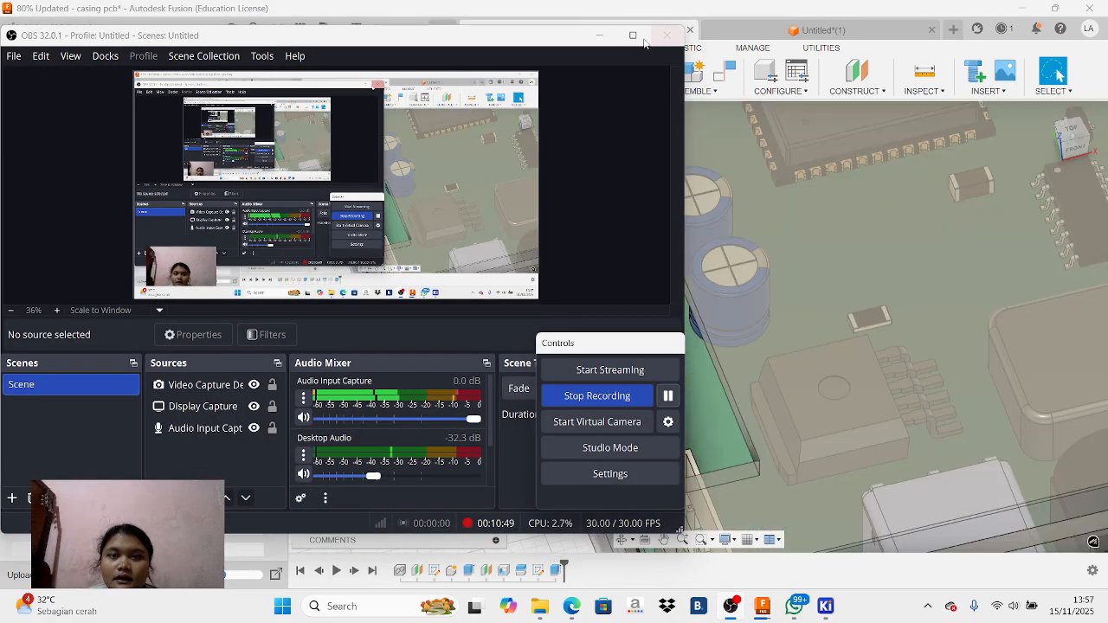
pyautogui.click(598, 37)
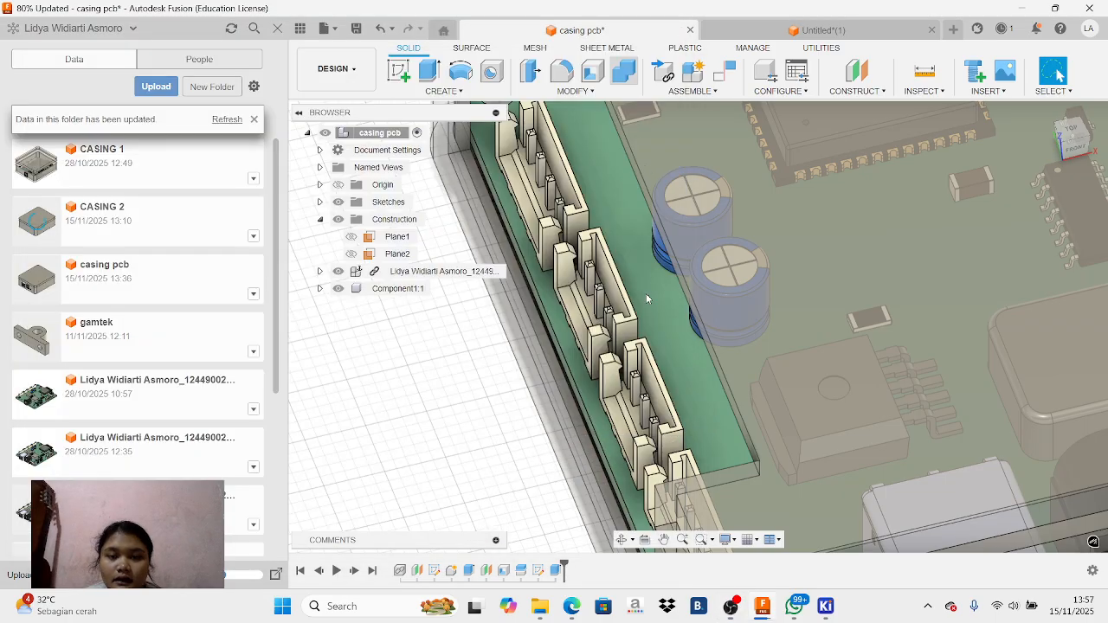
# Extrude the cut wall's narrow upper face beside the left connectors by 0.60 mm, joining it to the enclosure
pyautogui.click(570, 424)
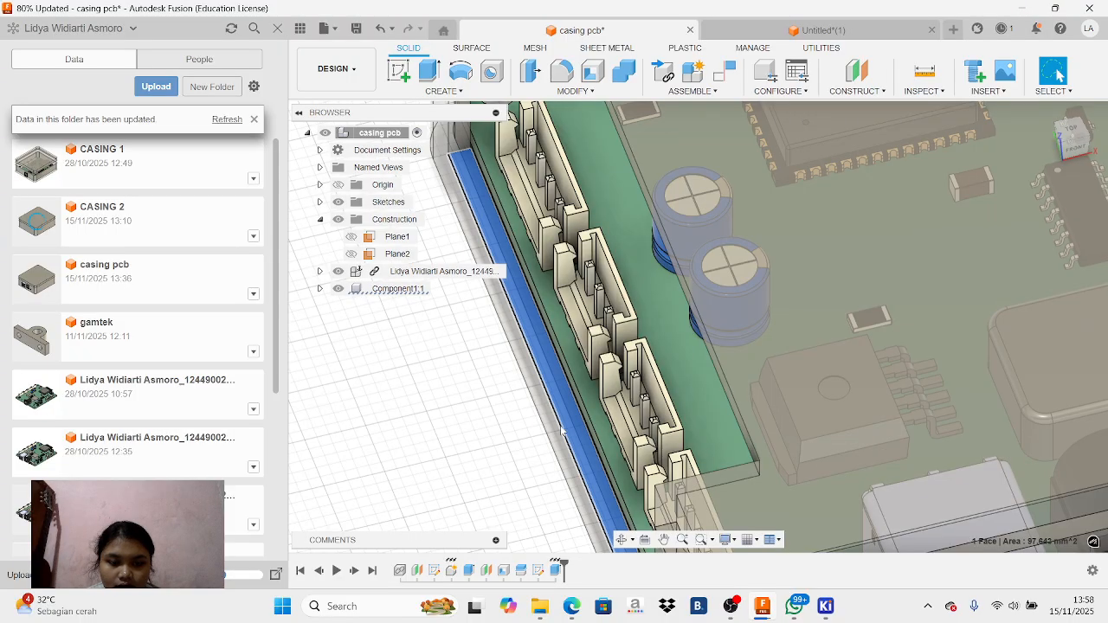
pyautogui.press('e')
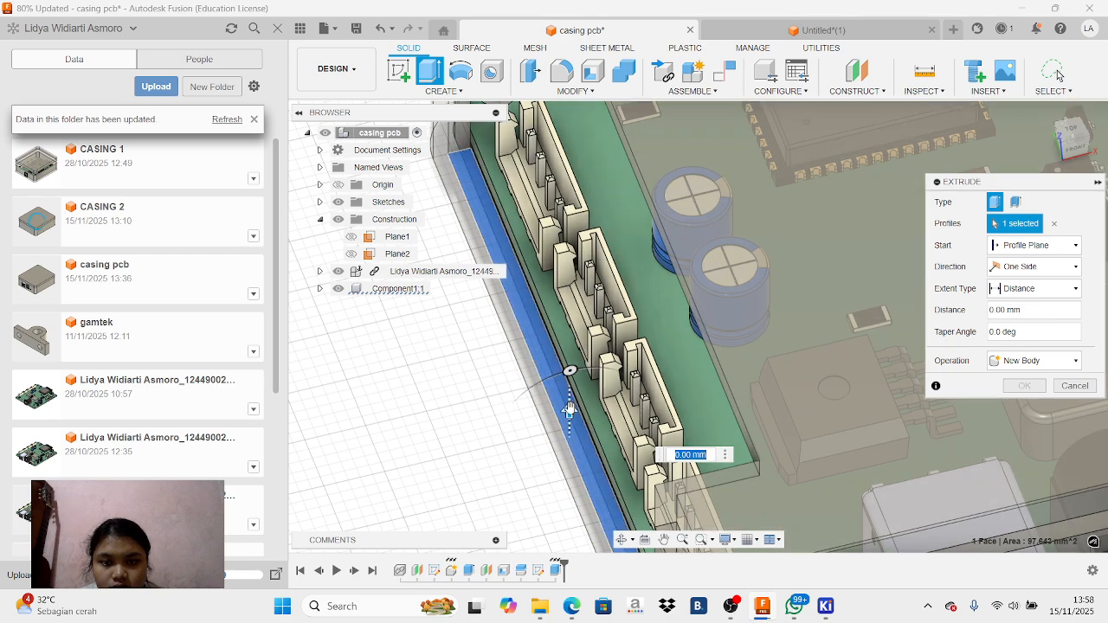
pyautogui.moveTo(585, 406); pyautogui.dragTo(584, 404)
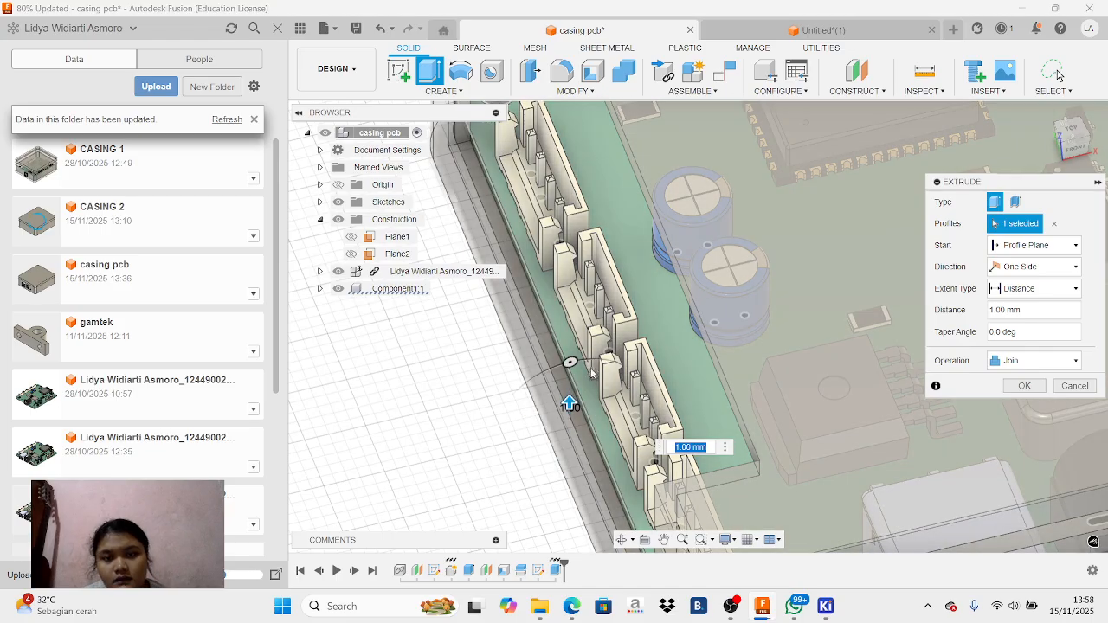
pyautogui.moveTo(1076, 150)
pyautogui.mouseDown()
pyautogui.moveTo(1094, 118)
pyautogui.moveTo(1079, 154)
pyautogui.mouseUp()
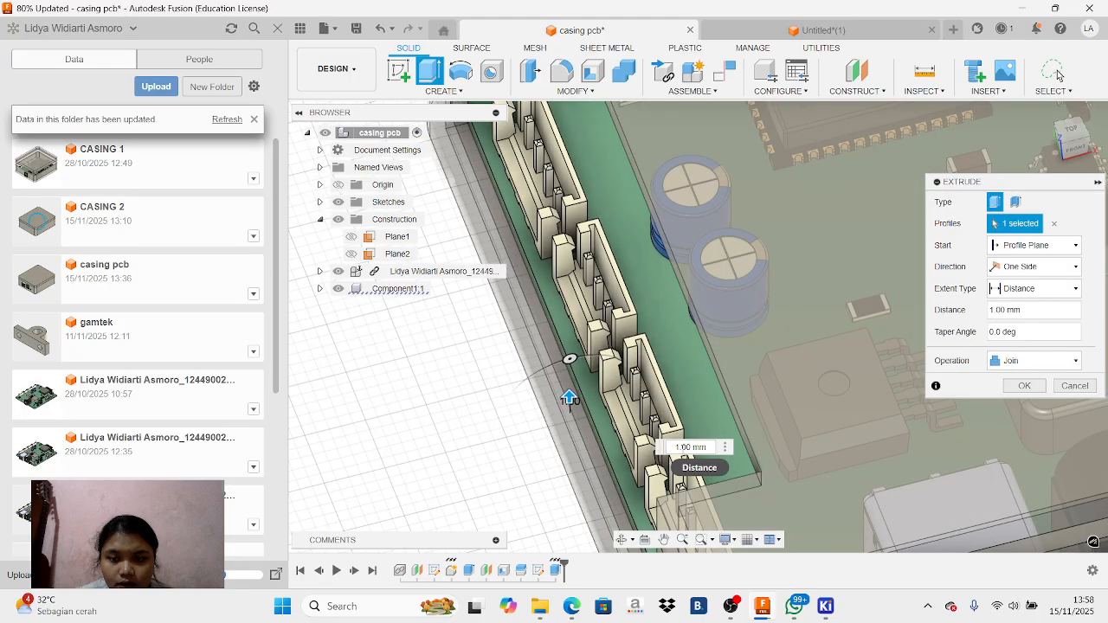
pyautogui.click(683, 448)
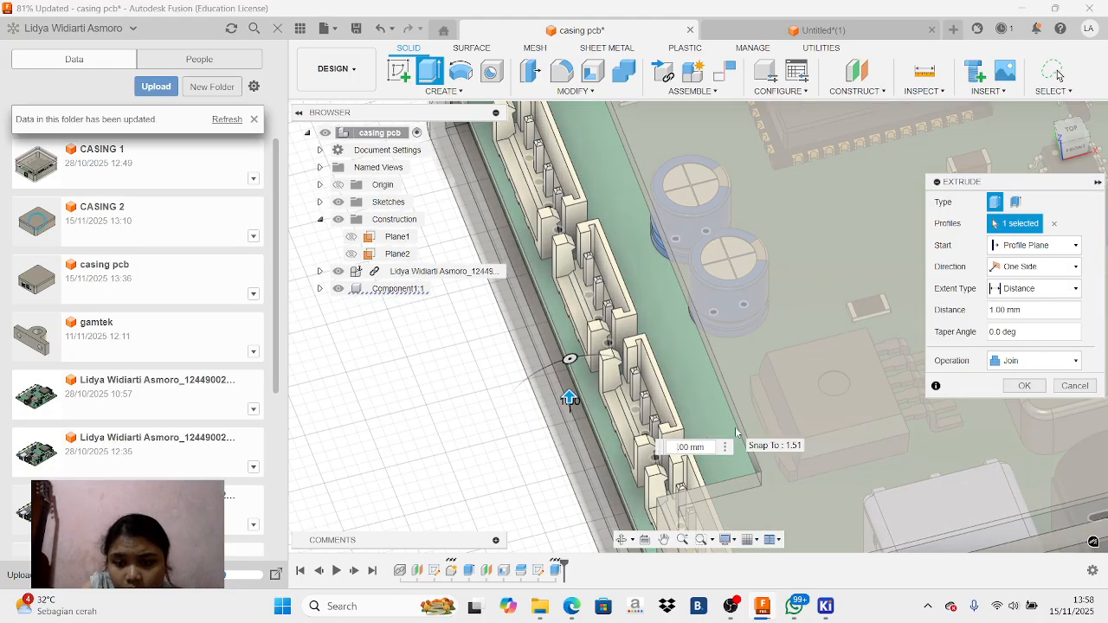
pyautogui.press('BackSpace')
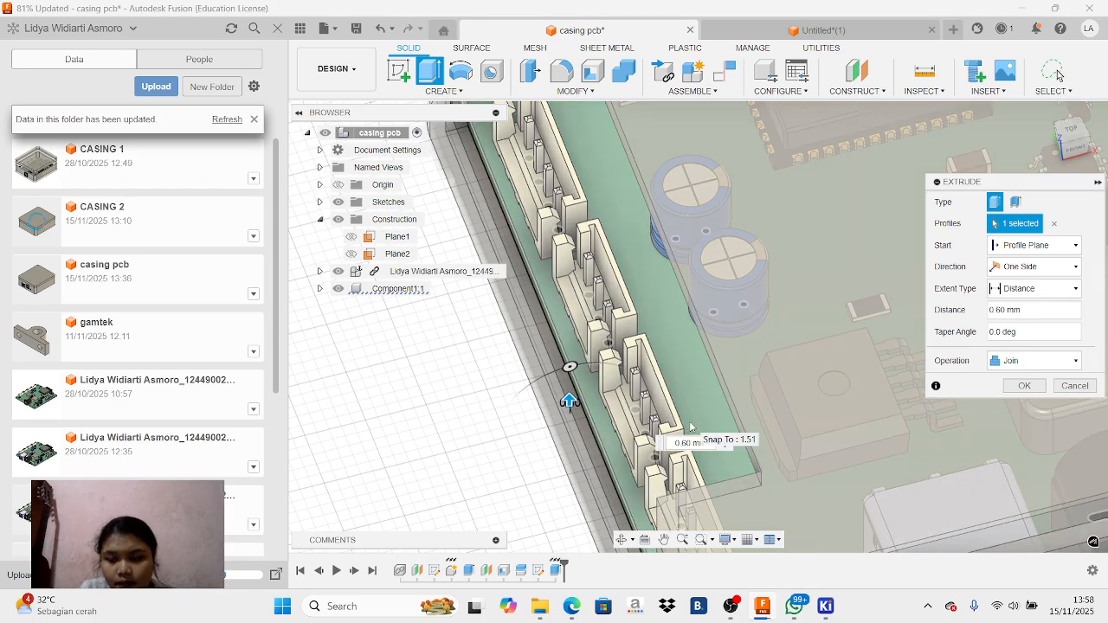
pyautogui.press('Return')
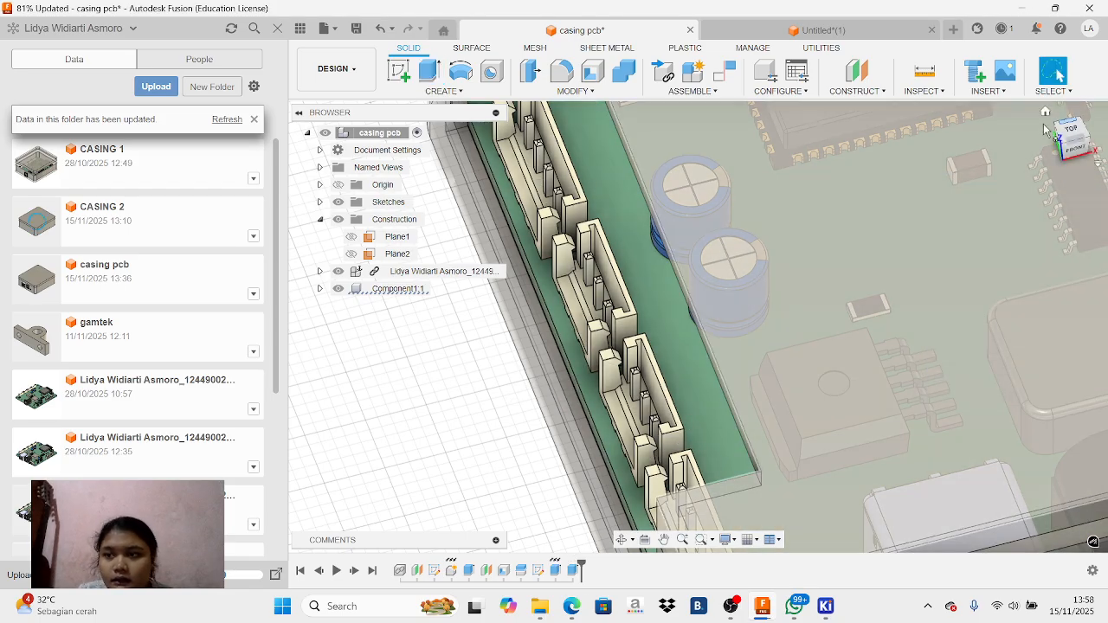
# Set the opacity of the enclosure component Component1:1 to 70%
pyautogui.moveTo(1074, 143)
pyautogui.mouseDown()
pyautogui.moveTo(1101, 104)
pyautogui.moveTo(1104, 71)
pyautogui.moveTo(1100, 136)
pyautogui.mouseUp()
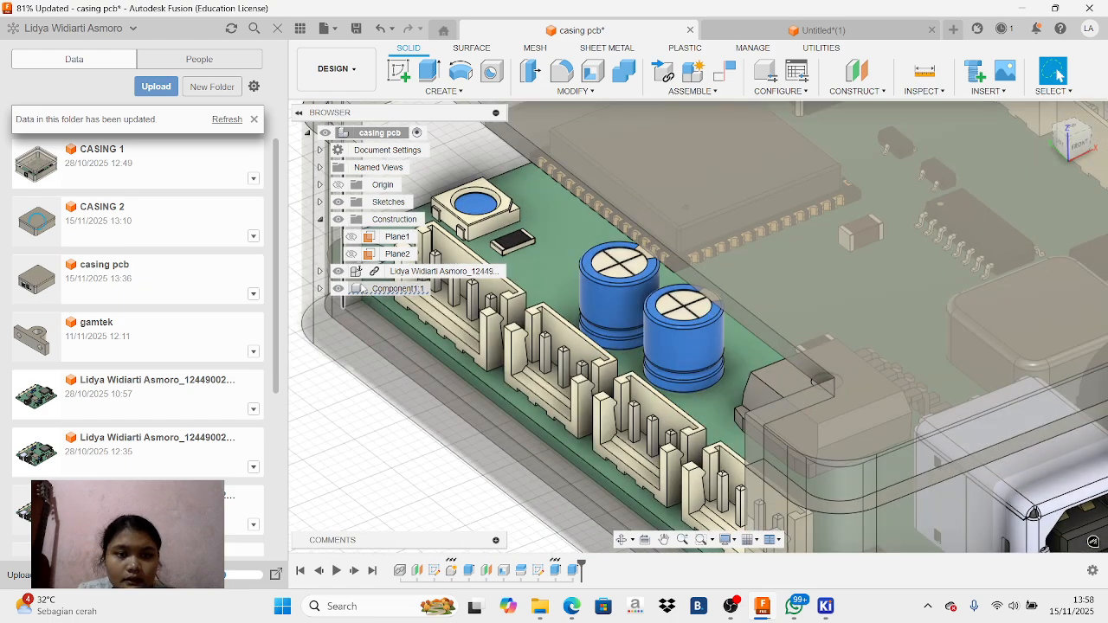
pyautogui.rightClick(379, 289)
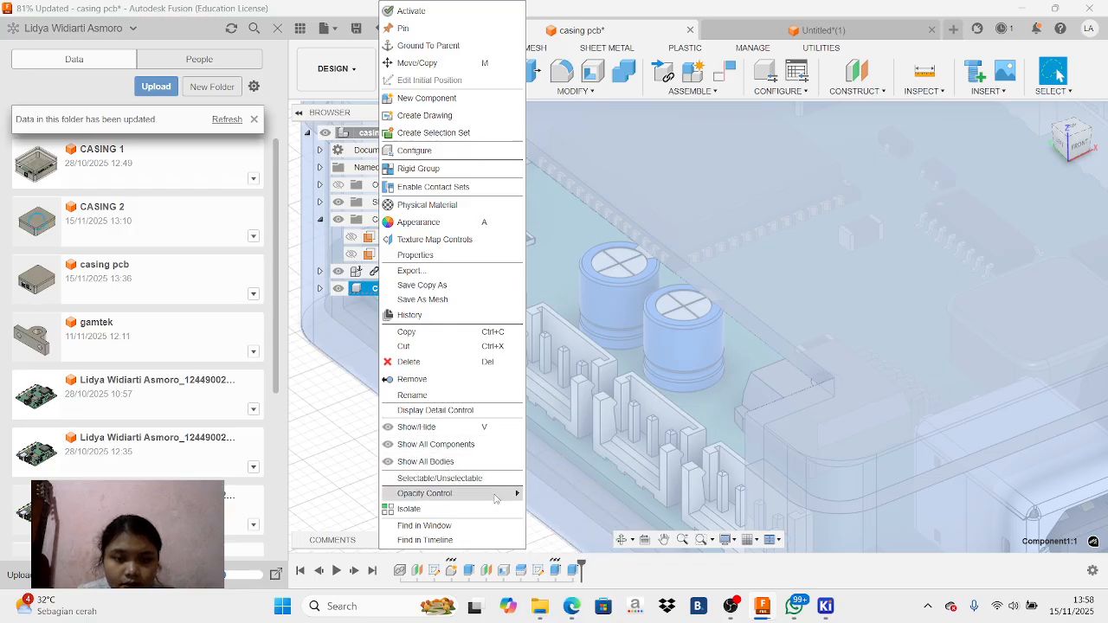
pyautogui.moveTo(502, 497)
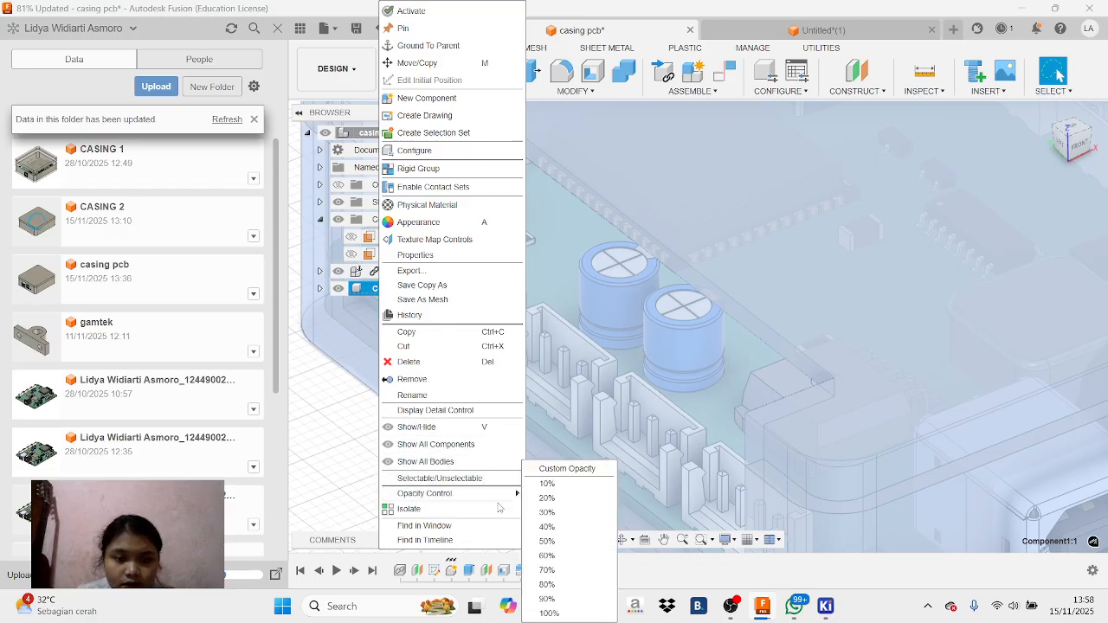
pyautogui.click(547, 571)
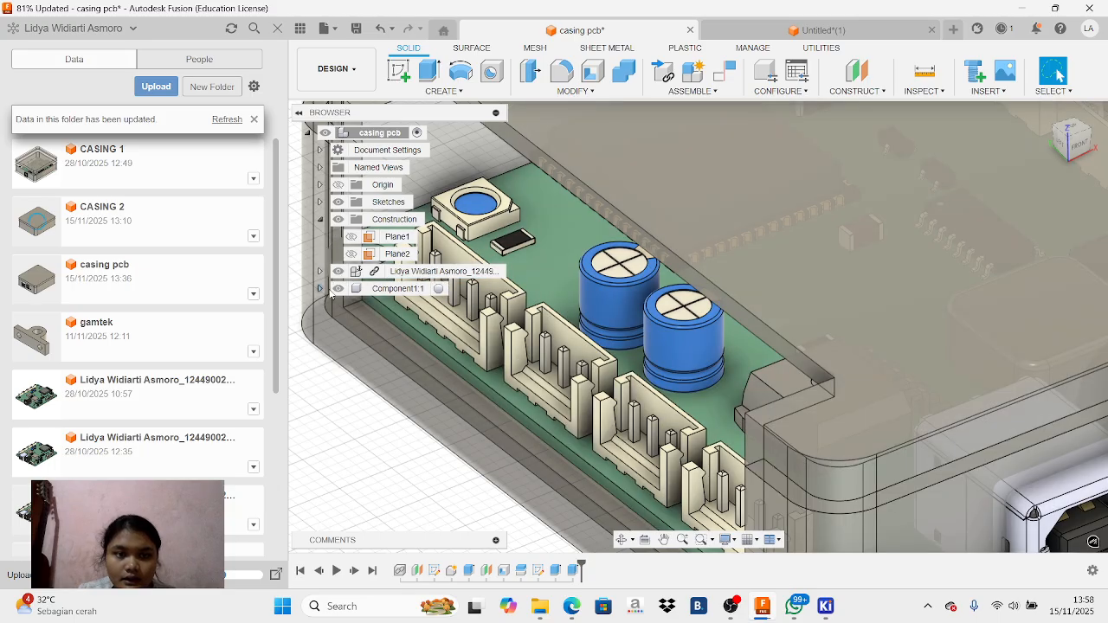
# Expand the bodies of Component1:1 and hide Body1 and the PCB model so only the lid body Body2 is shown
pyautogui.click(320, 288)
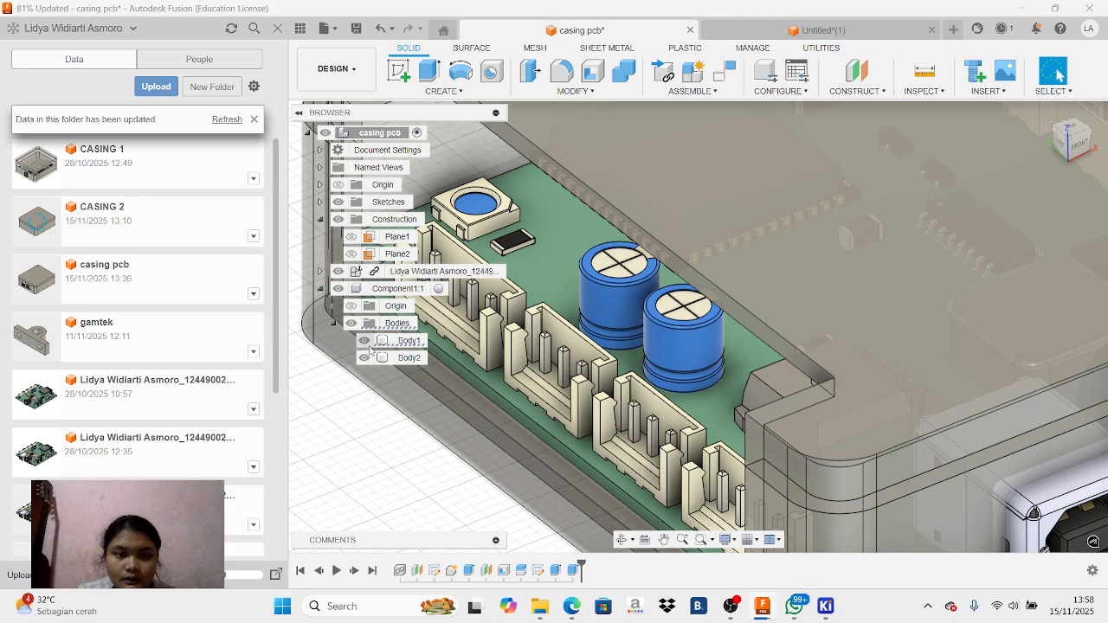
pyautogui.click(351, 324)
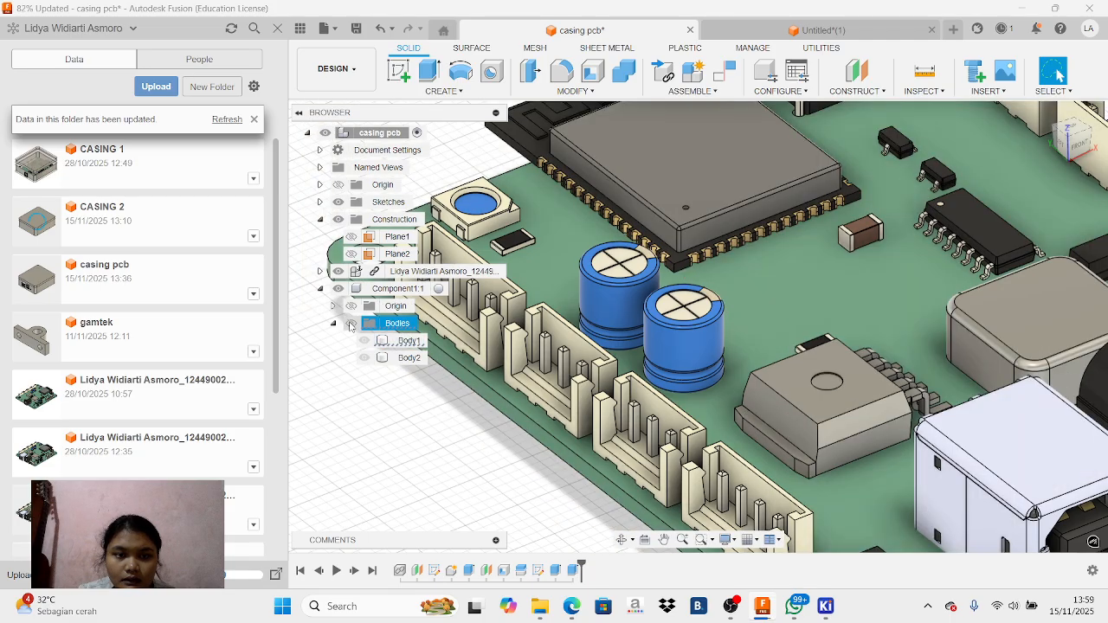
pyautogui.click(351, 323)
pyautogui.click(364, 359)
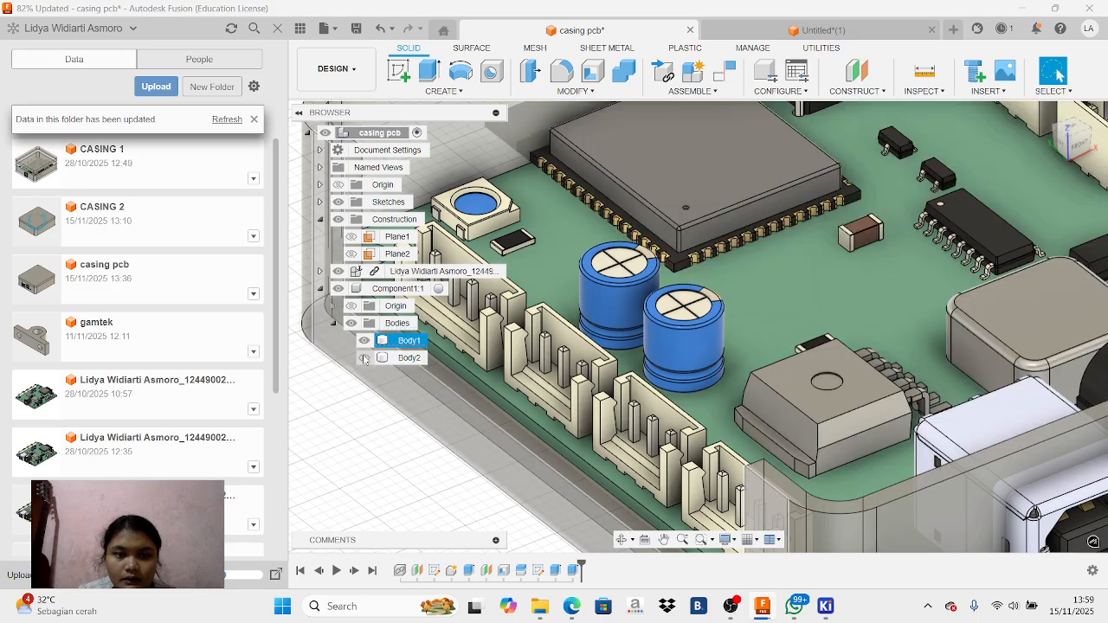
pyautogui.click(364, 359)
pyautogui.click(363, 341)
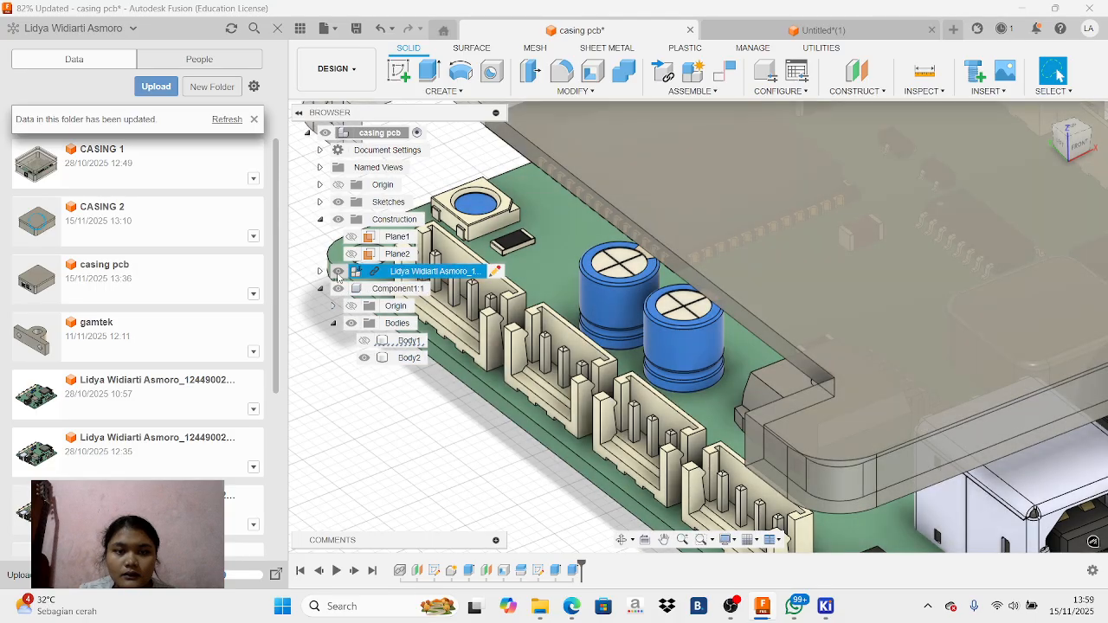
pyautogui.click(339, 272)
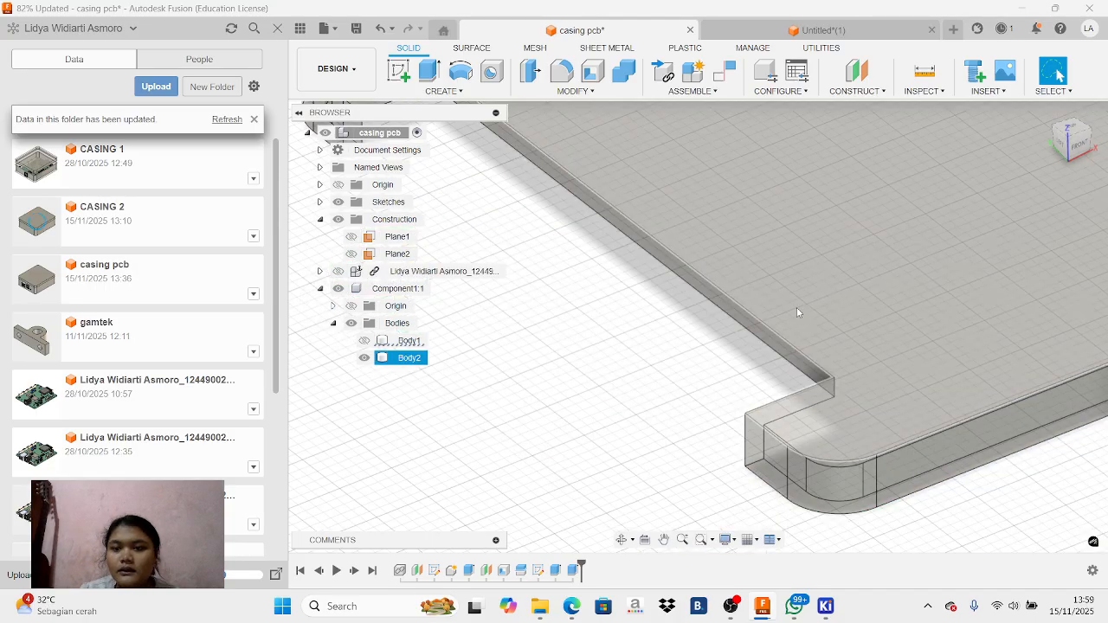
pyautogui.moveTo(757, 334); pyautogui.dragTo(798, 292, button='middle')
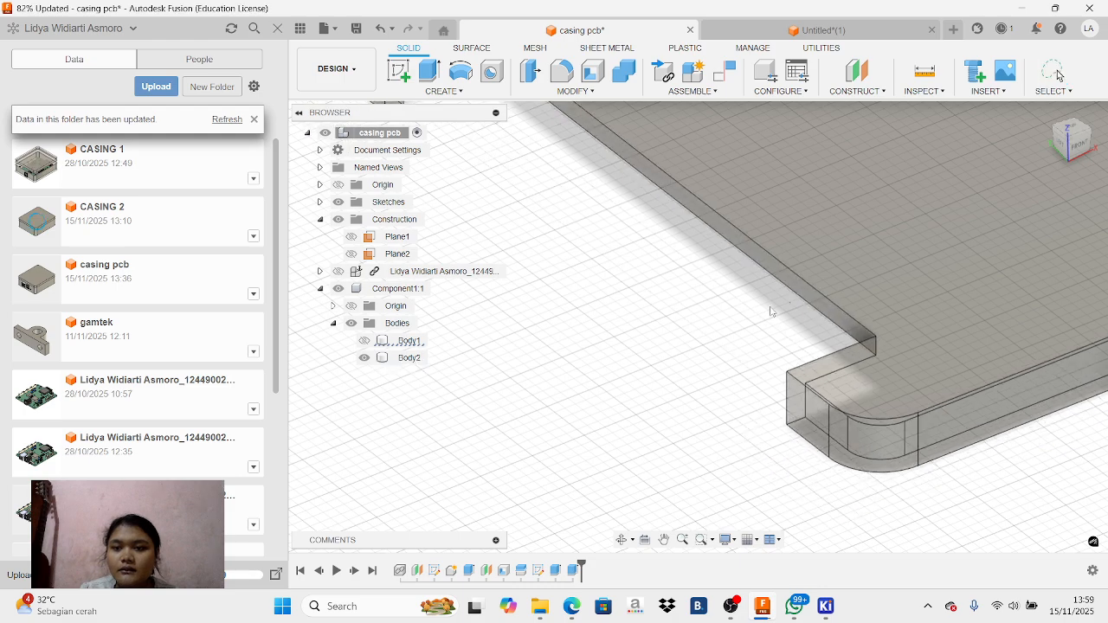
pyautogui.click(771, 312)
pyautogui.scroll(2, 923, 231)
pyautogui.scroll(-5, 917, 230)
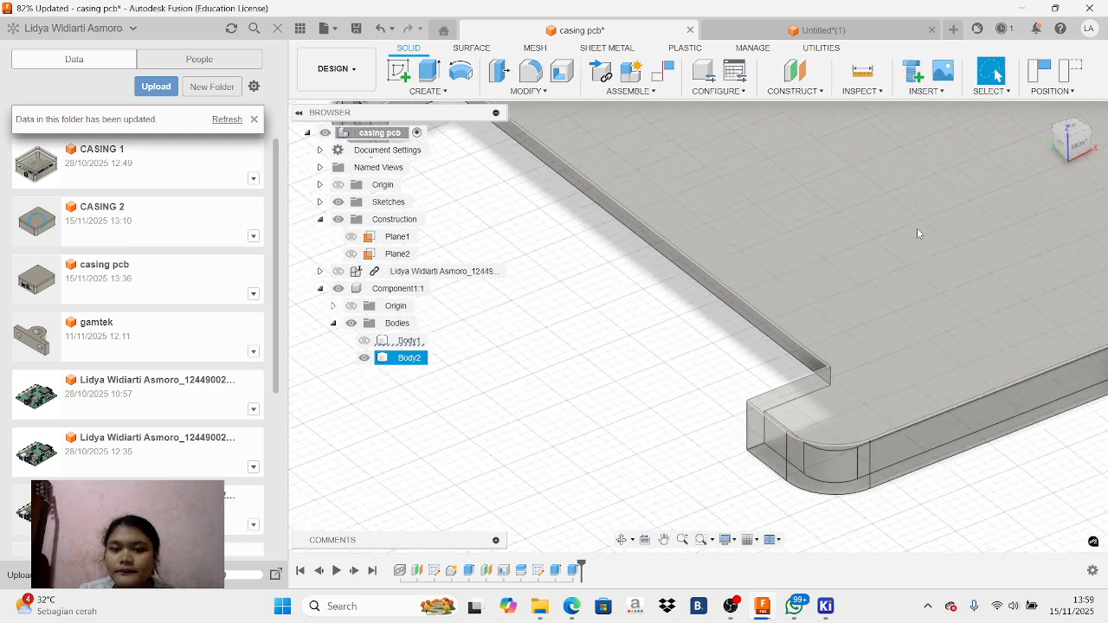
# Restore the enclosure component Component1:1 to full opacity
pyautogui.moveTo(1065, 154)
pyautogui.mouseDown()
pyautogui.moveTo(1079, 109)
pyautogui.moveTo(1093, 131)
pyautogui.mouseUp()
pyautogui.click(765, 234)
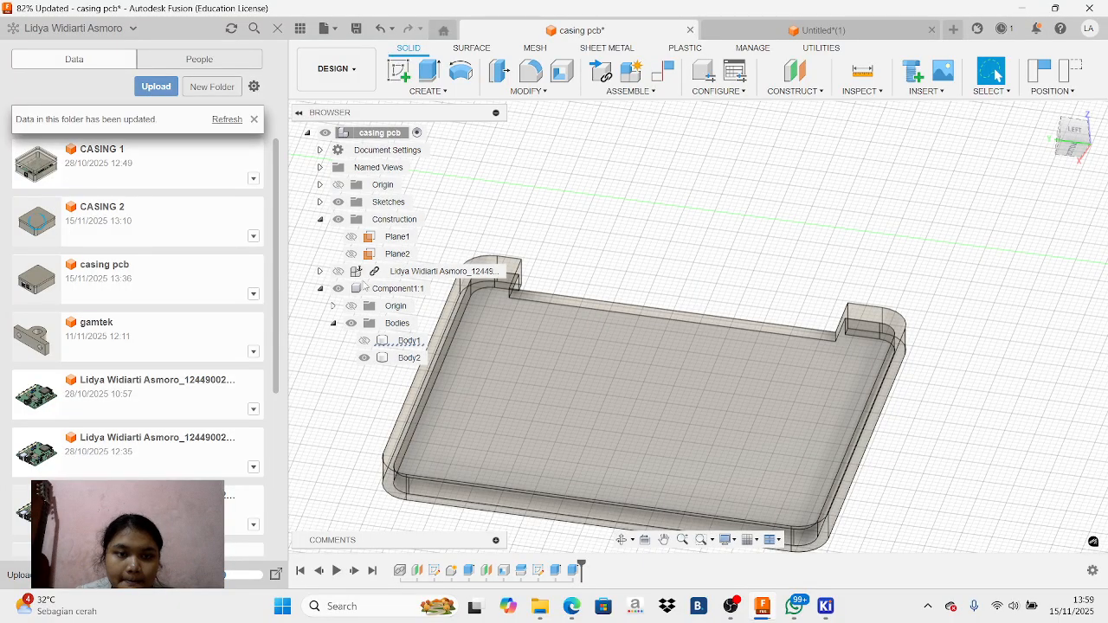
pyautogui.rightClick(366, 292)
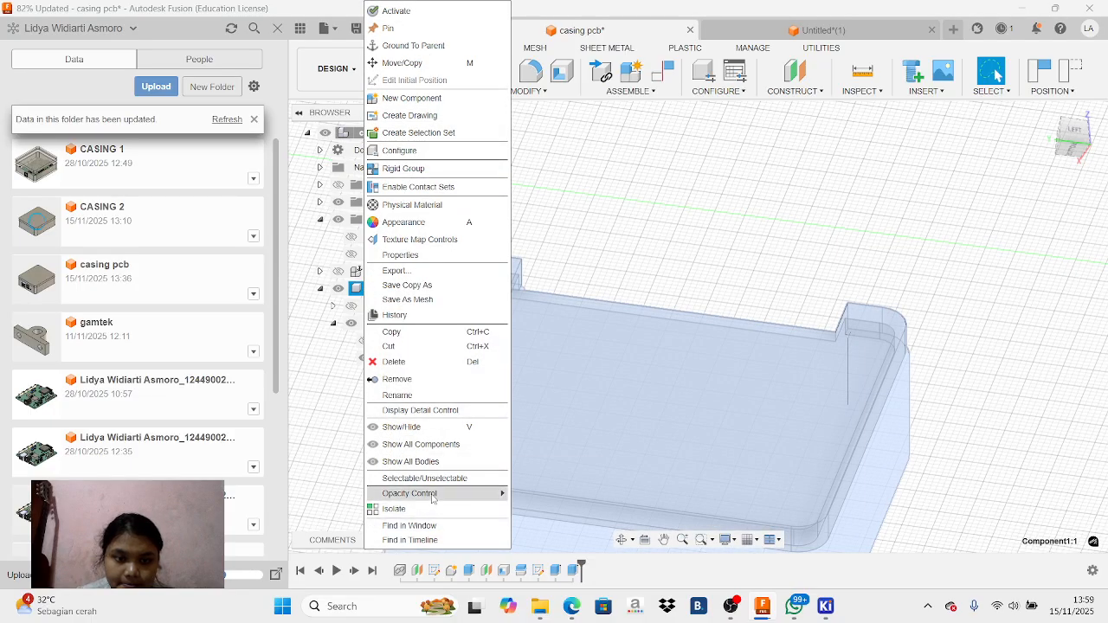
pyautogui.moveTo(450, 493)
pyautogui.click(535, 614)
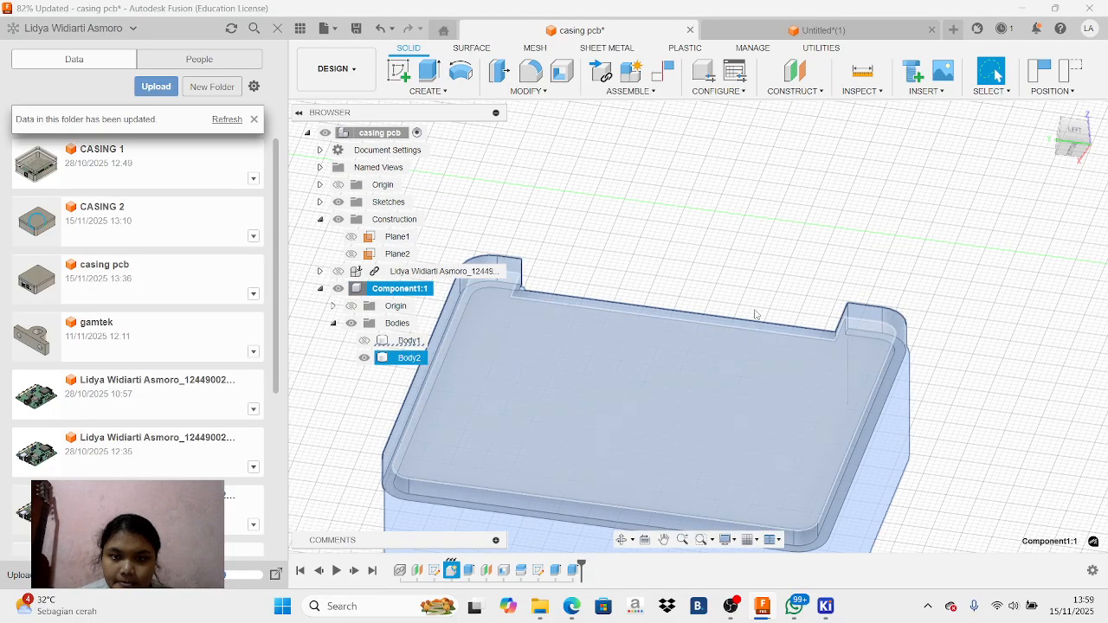
pyautogui.click(763, 301)
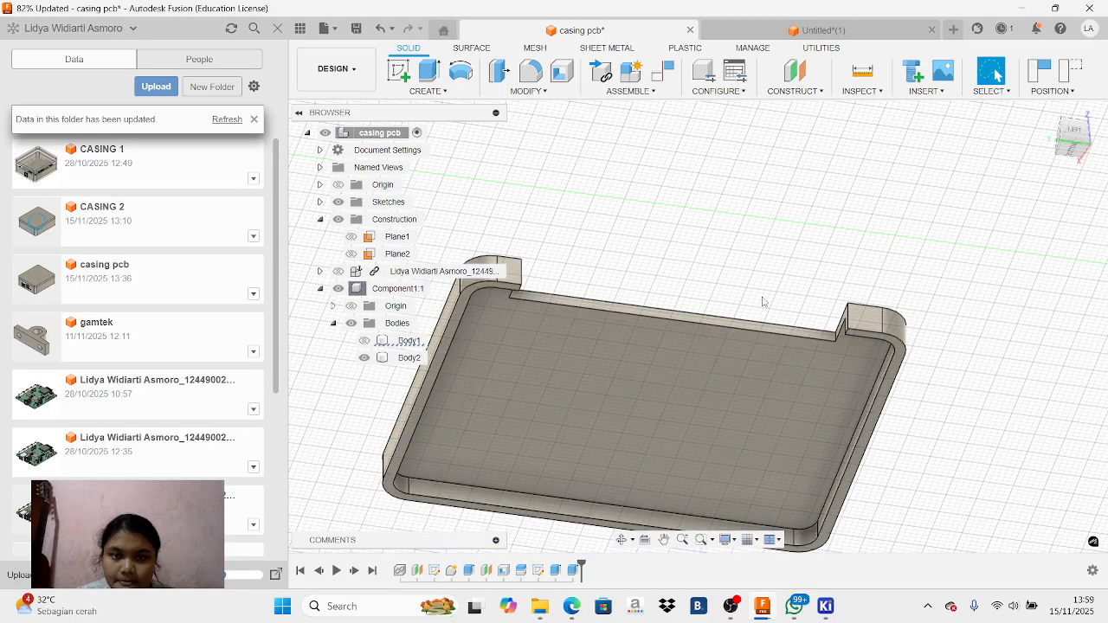
pyautogui.click(1075, 155)
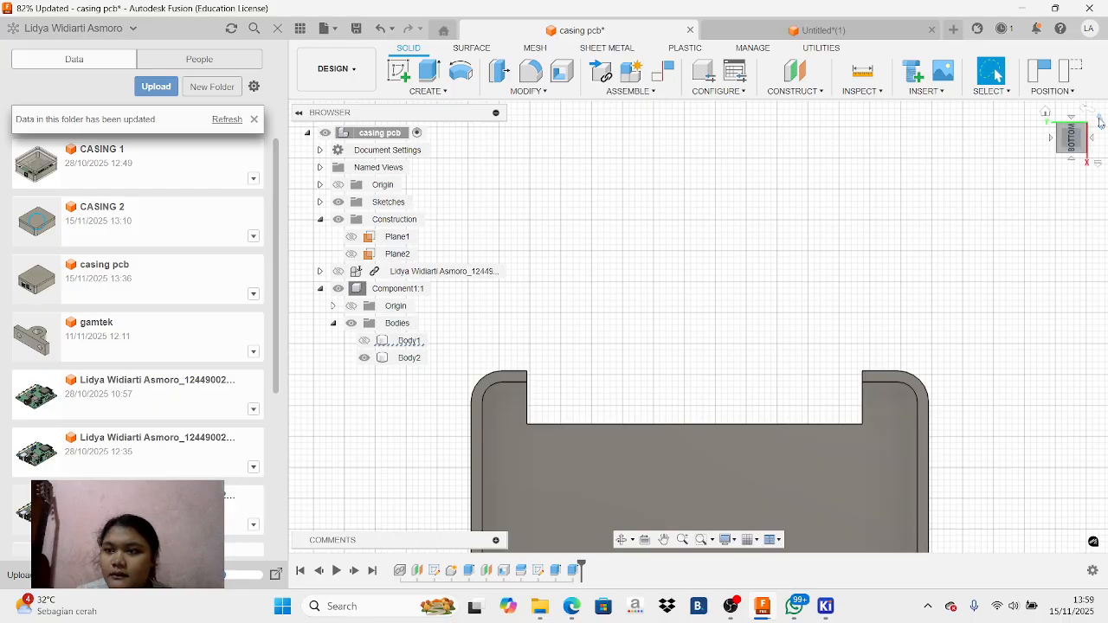
pyautogui.click(1100, 121)
pyautogui.click(636, 149)
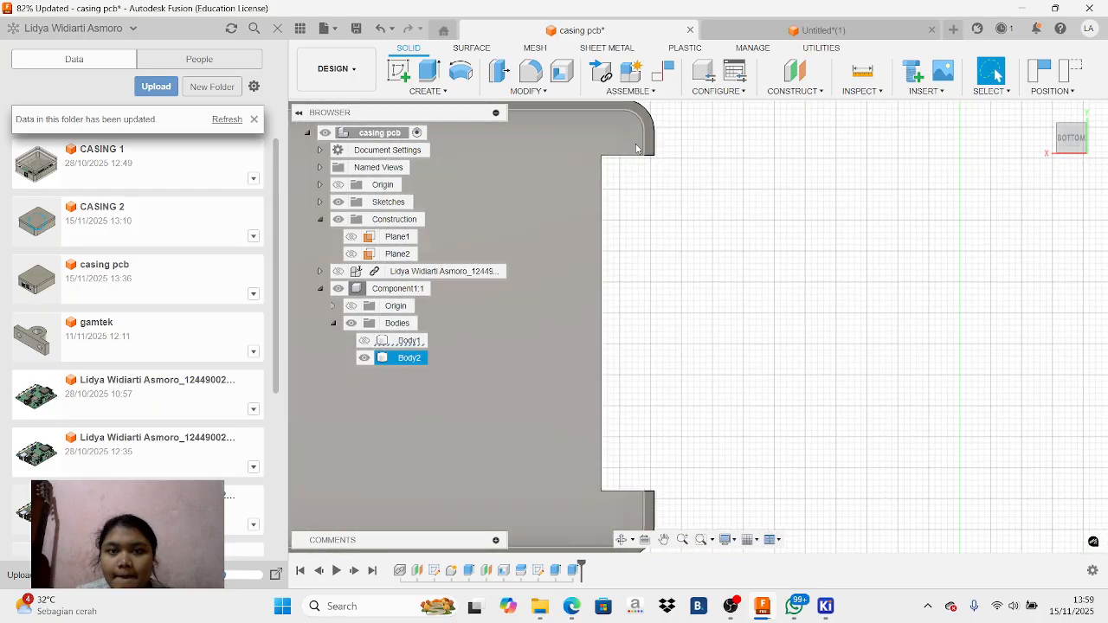
pyautogui.scroll(1, 636, 149)
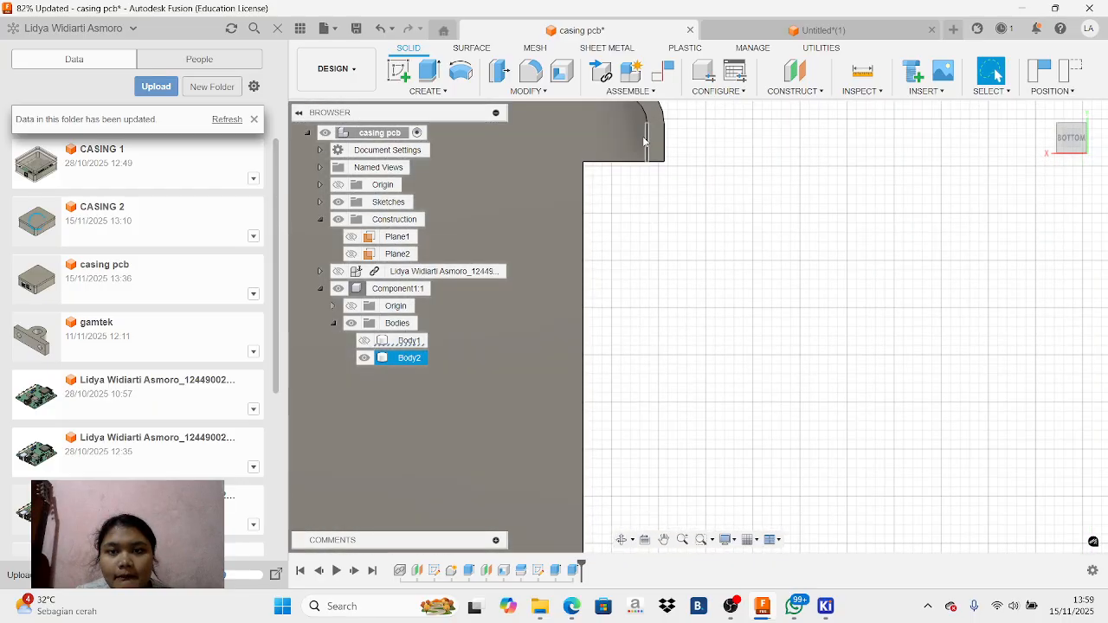
pyautogui.click(562, 81)
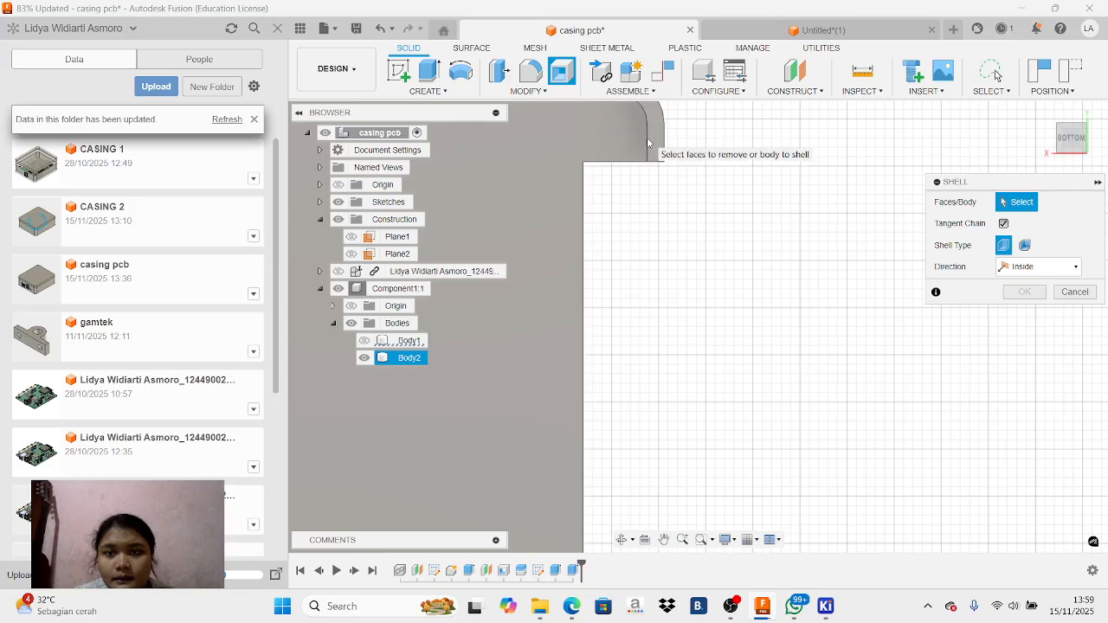
pyautogui.scroll(2, 651, 147)
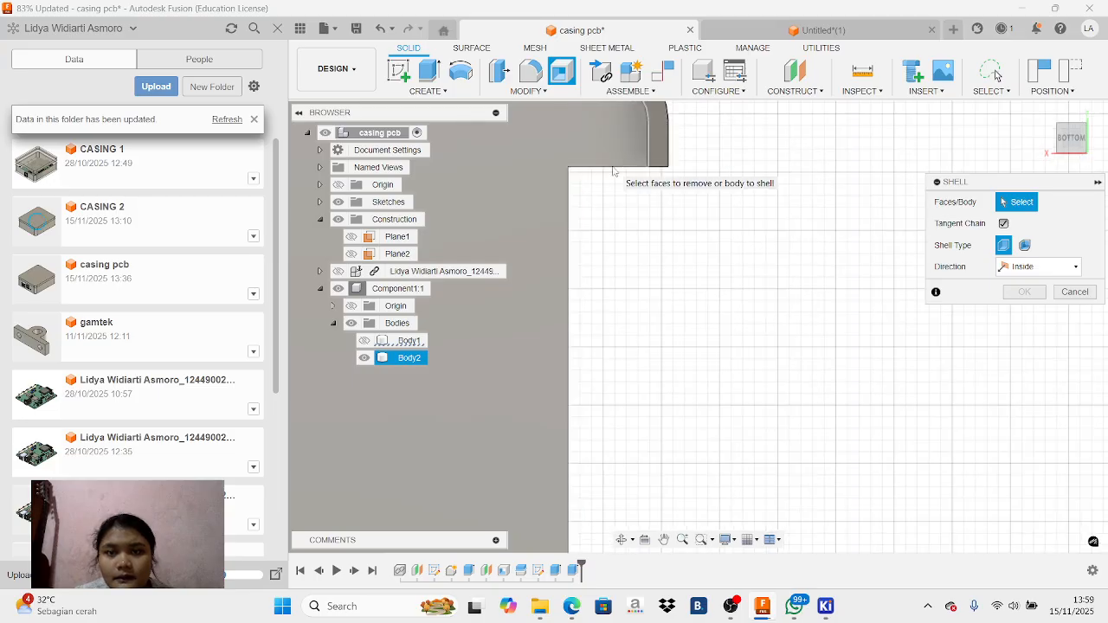
pyautogui.scroll(-2, 623, 154)
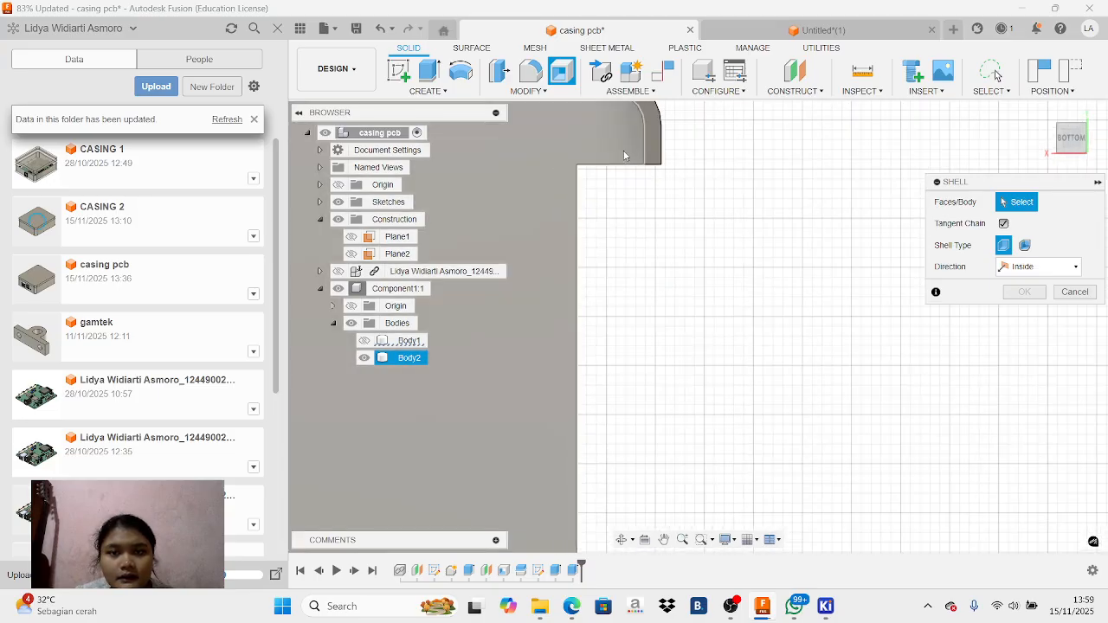
pyautogui.scroll(-3, 622, 154)
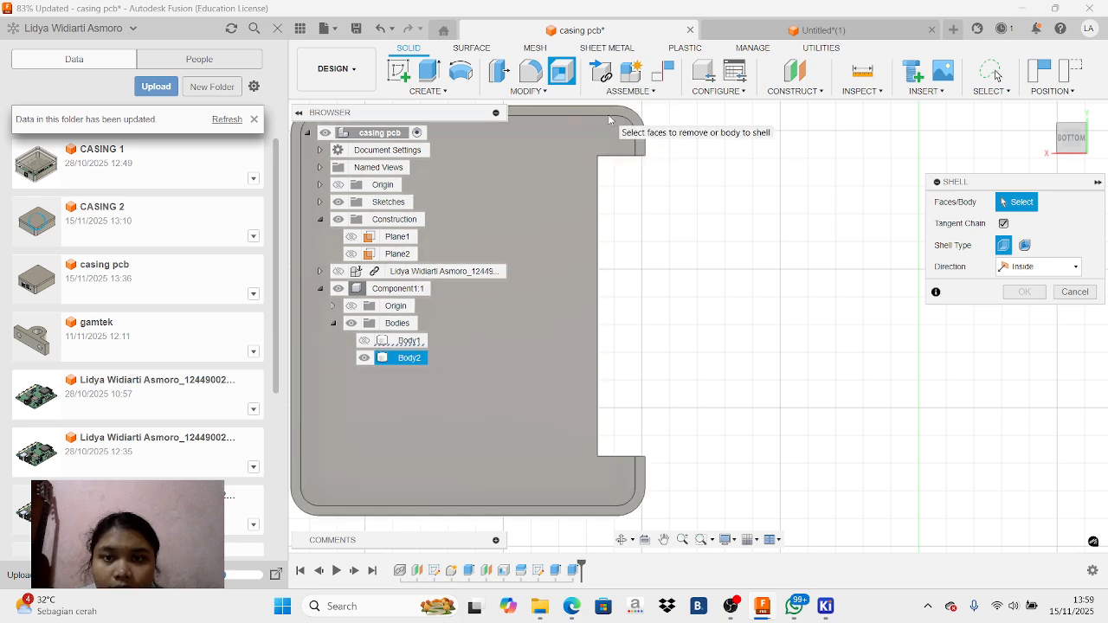
pyautogui.click(610, 120)
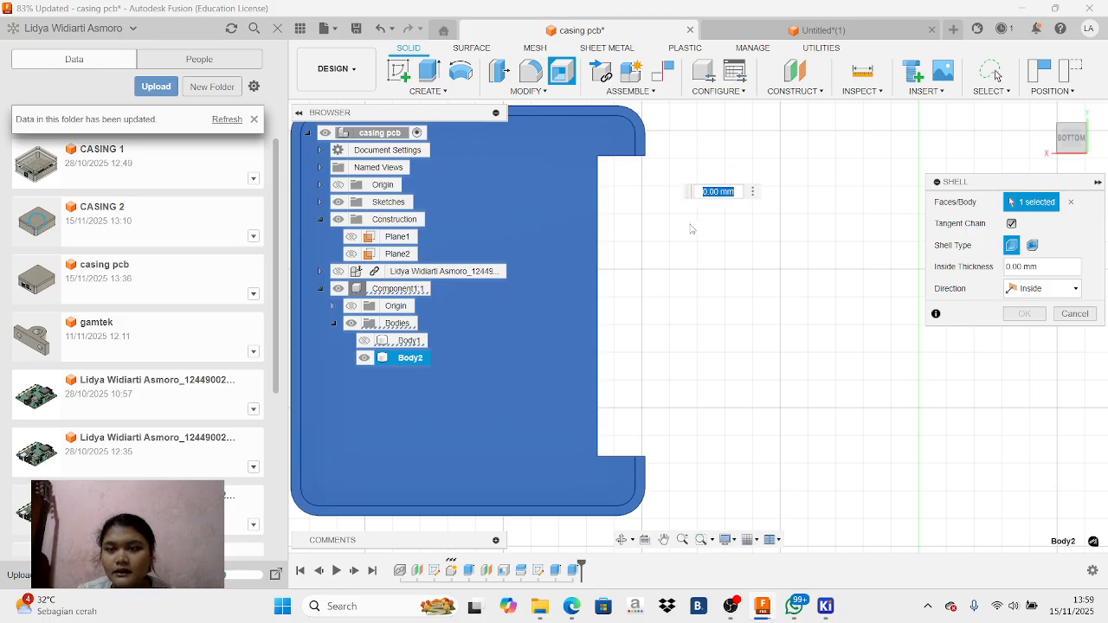
pyautogui.click(1059, 314)
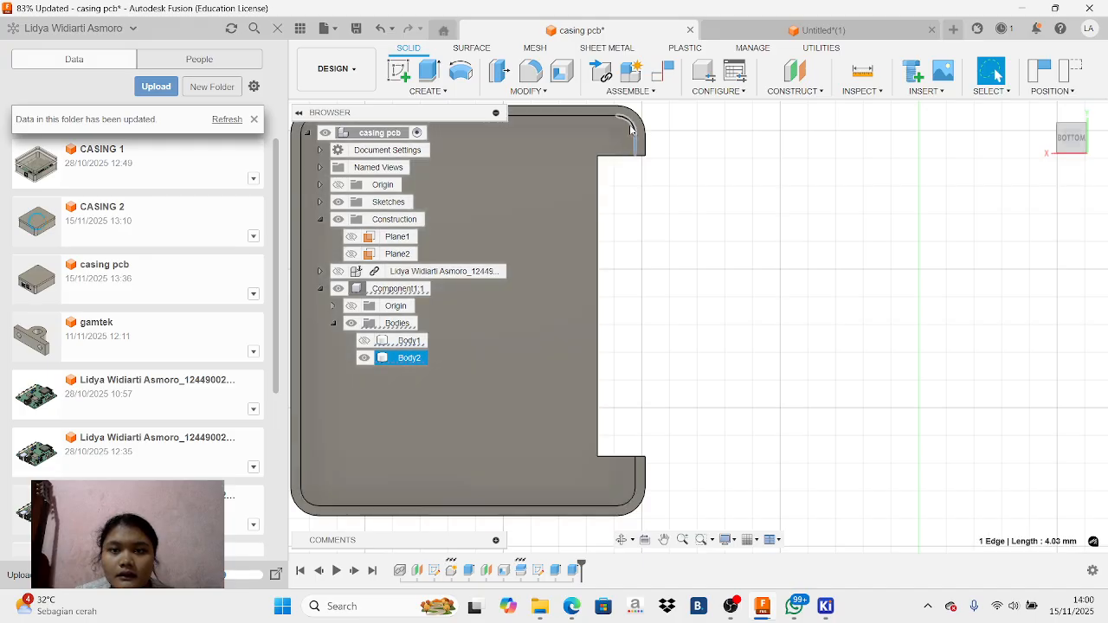
pyautogui.click(632, 128)
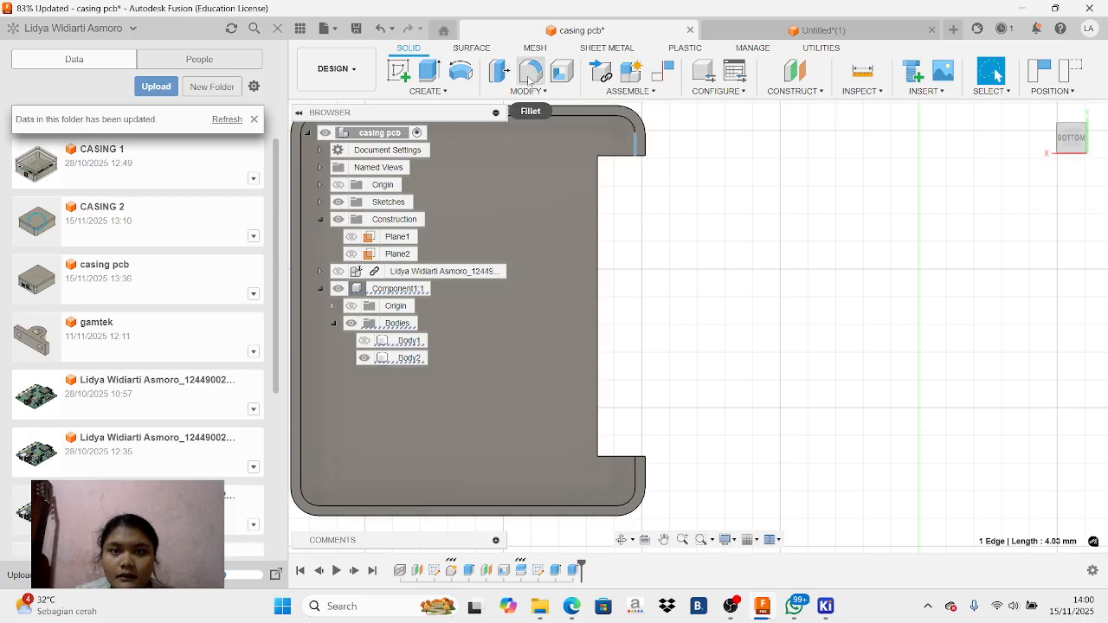
pyautogui.click(562, 71)
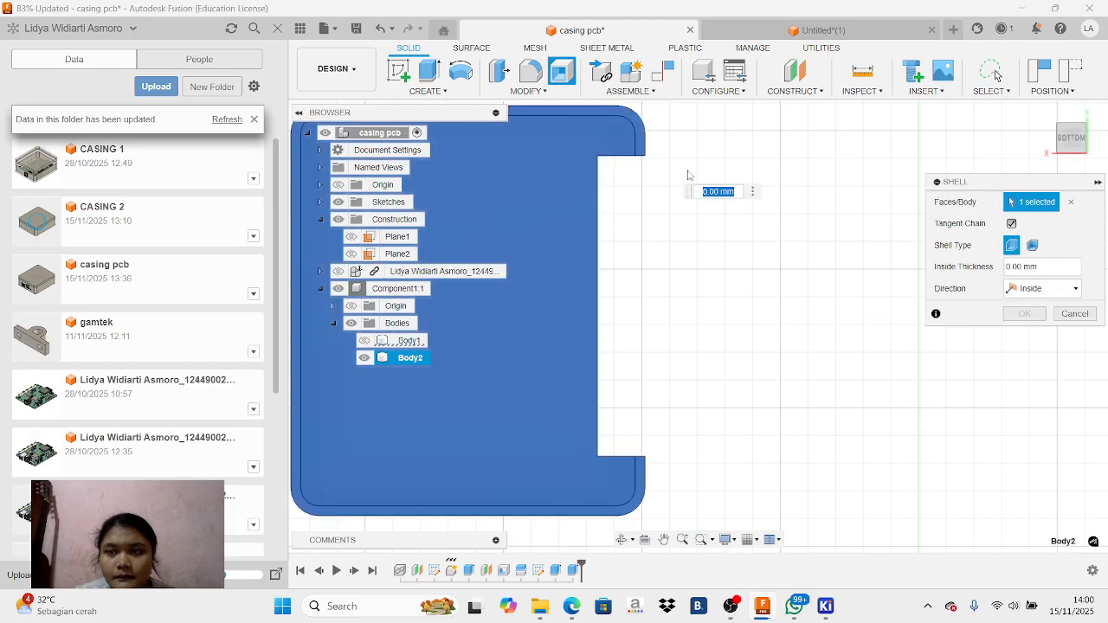
pyautogui.click(635, 145)
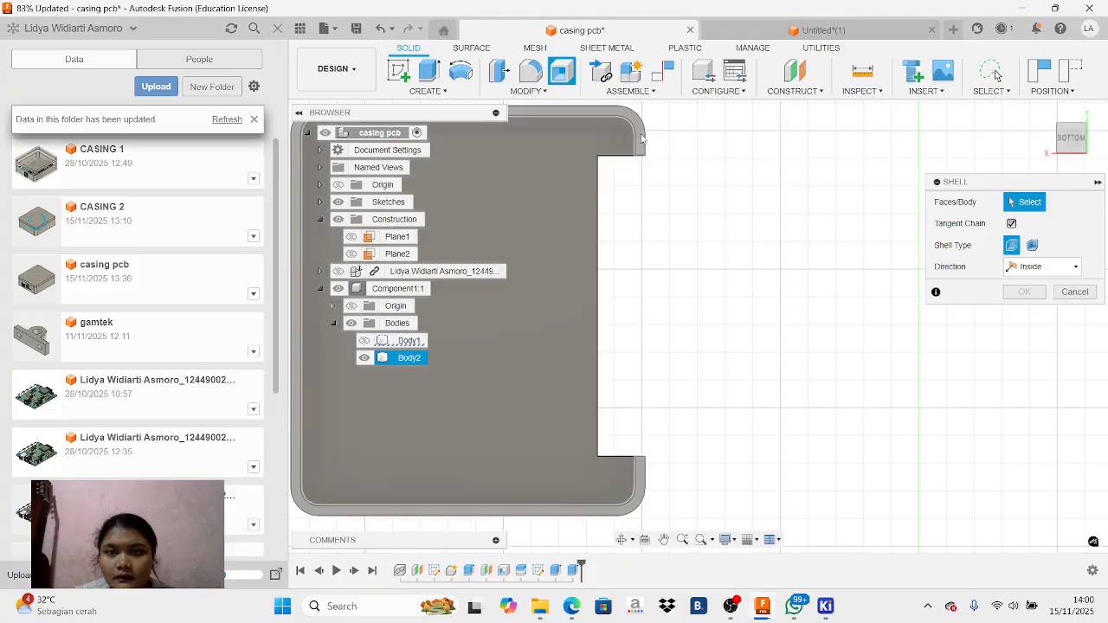
pyautogui.click(638, 141)
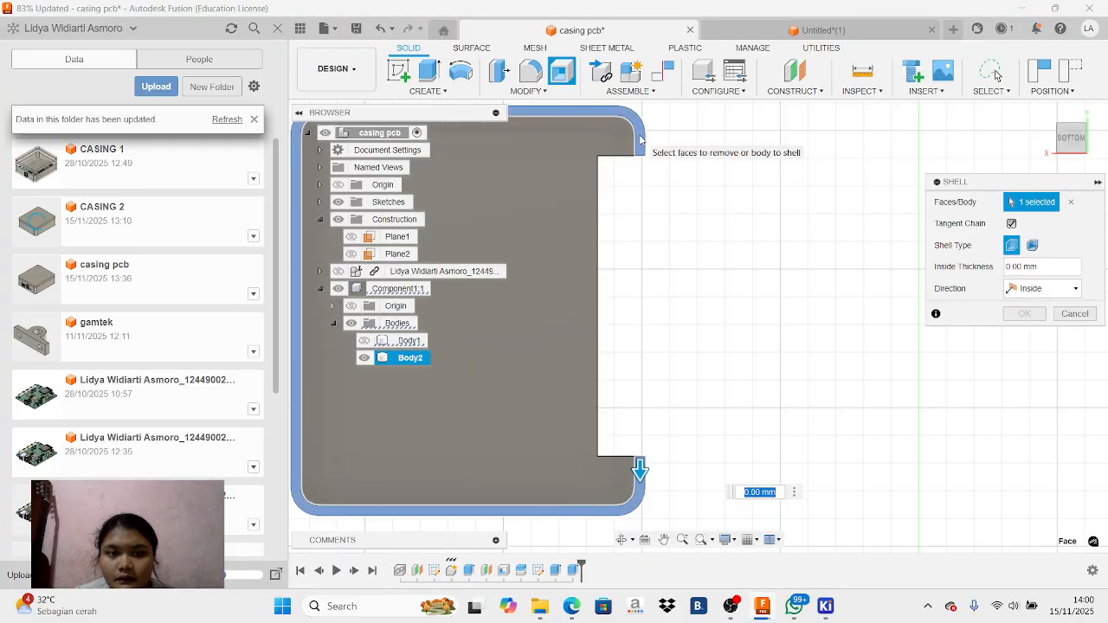
pyautogui.click(636, 143)
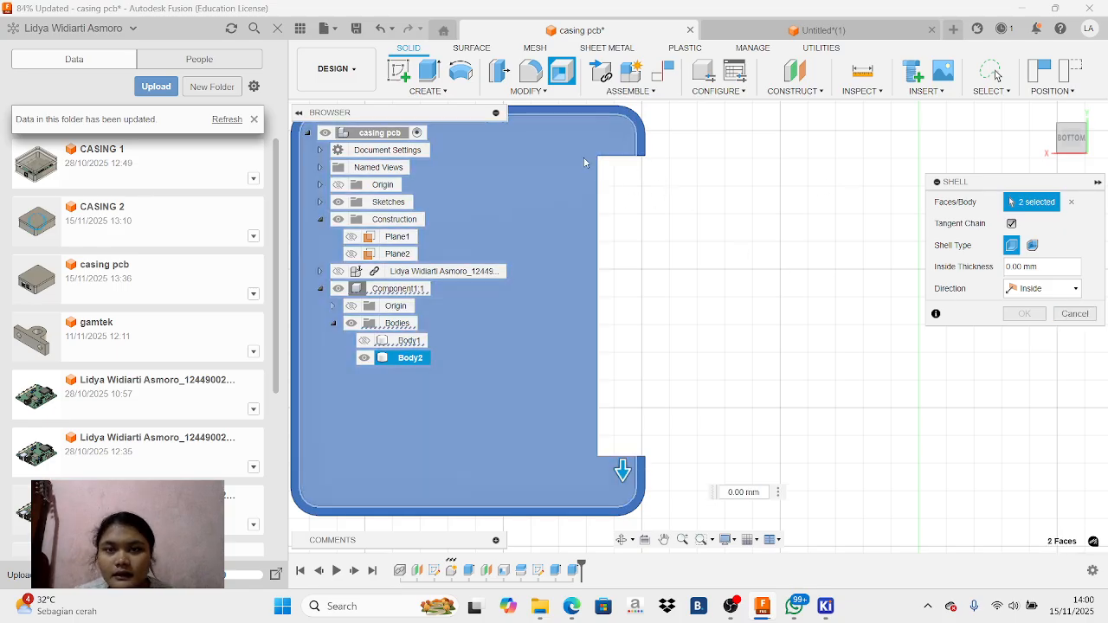
pyautogui.click(1062, 317)
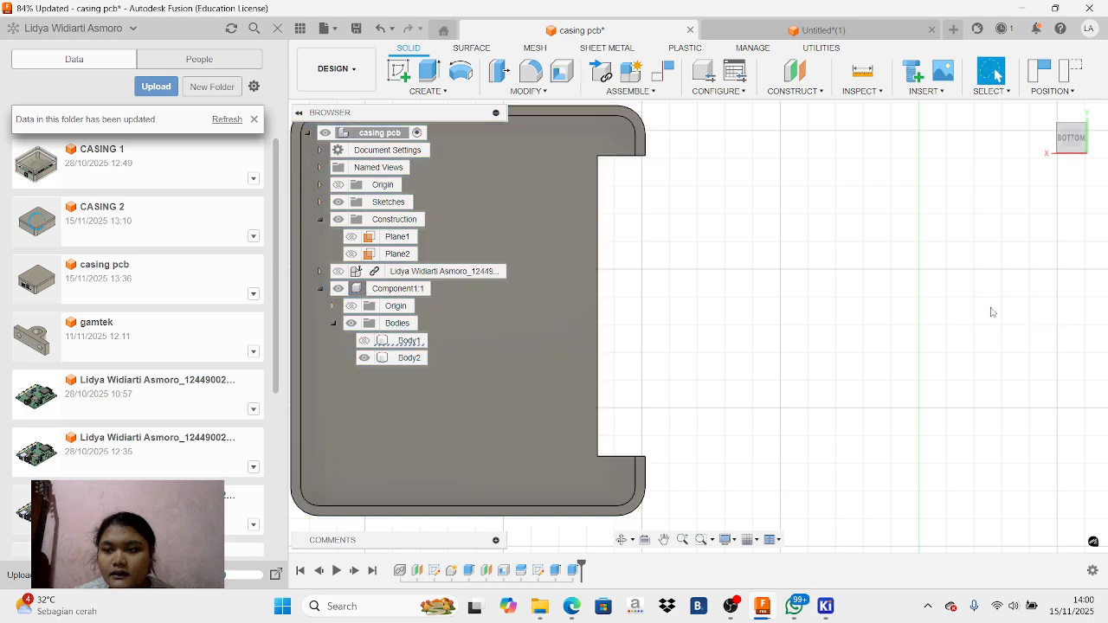
pyautogui.click(563, 76)
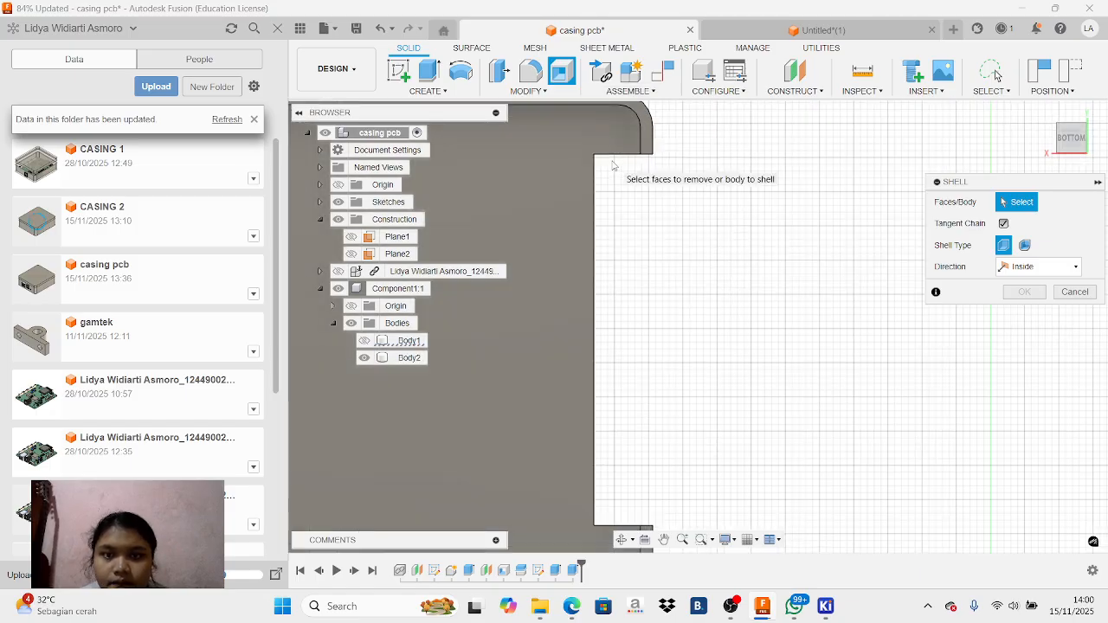
pyautogui.scroll(2, 611, 146)
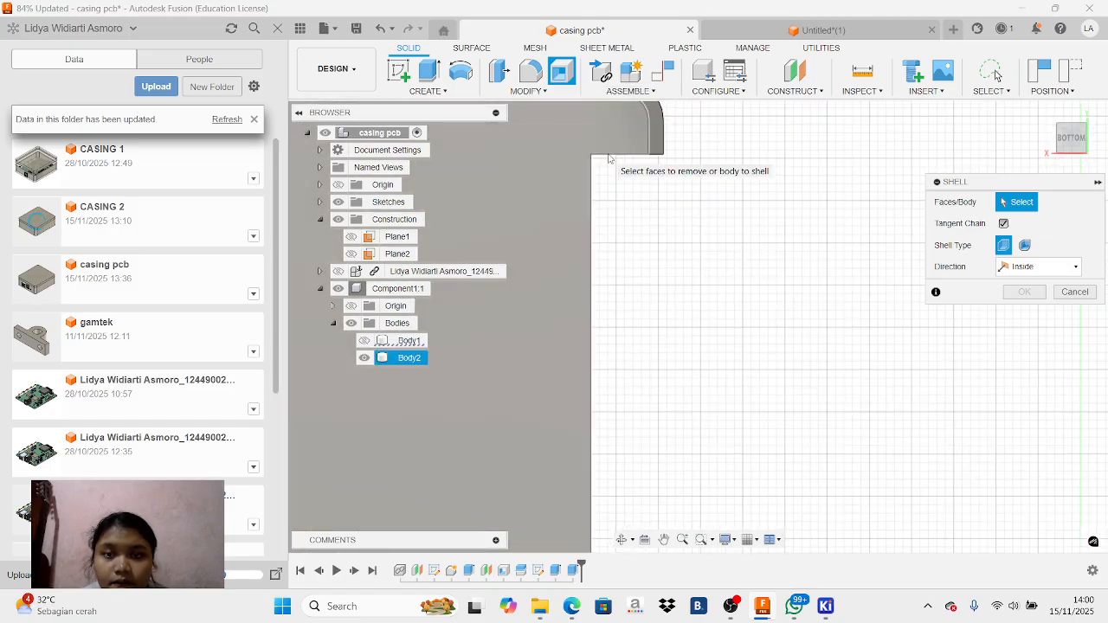
pyautogui.click(651, 138)
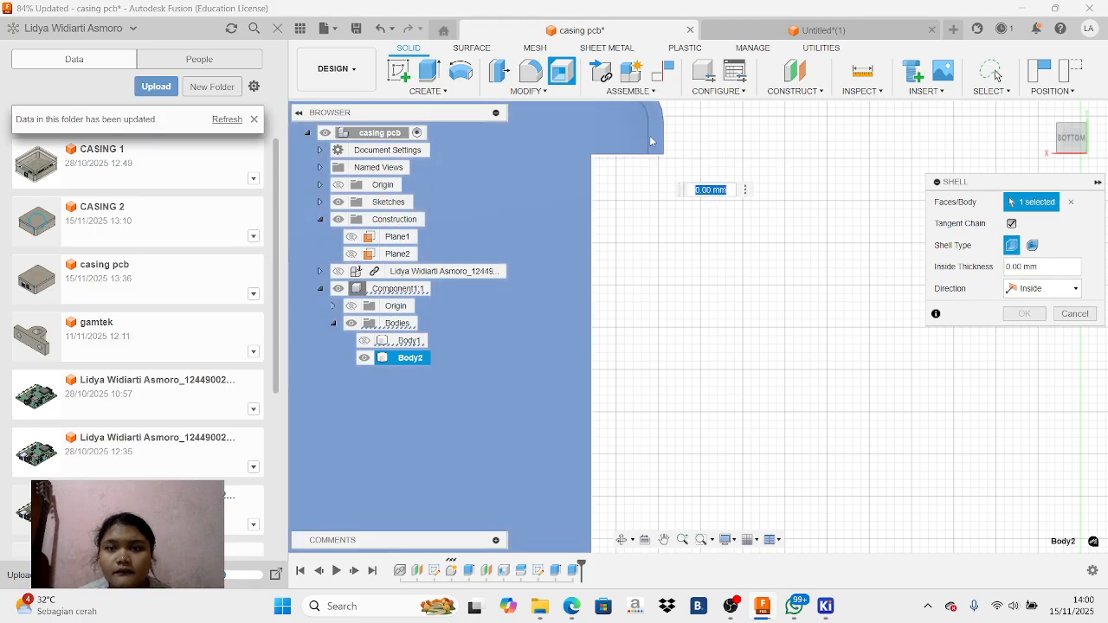
pyautogui.click(1084, 318)
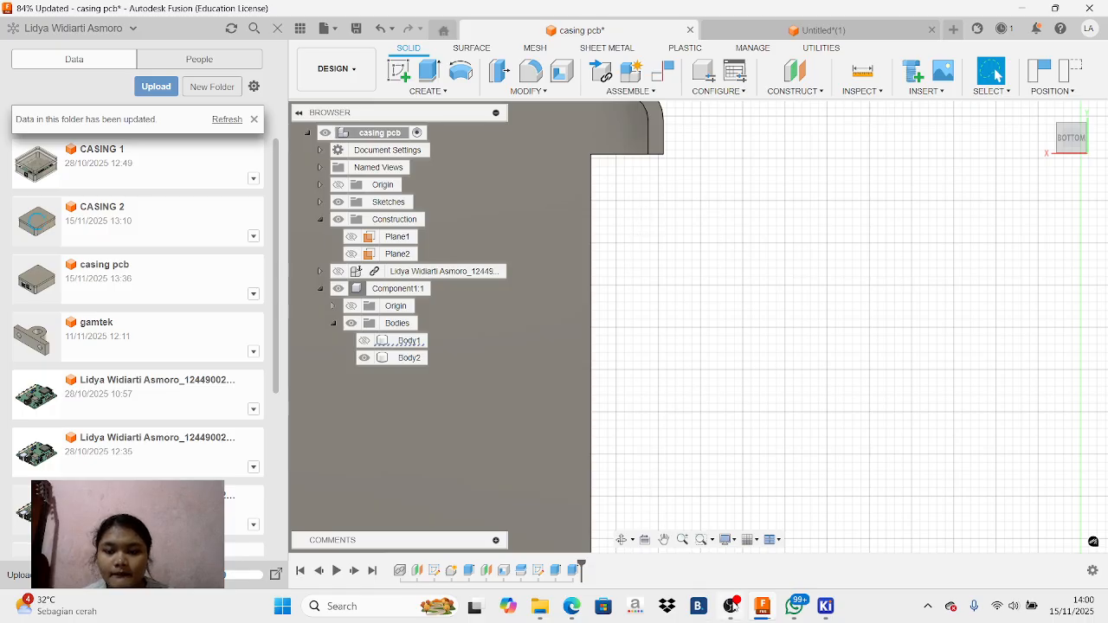
pyautogui.click(734, 607)
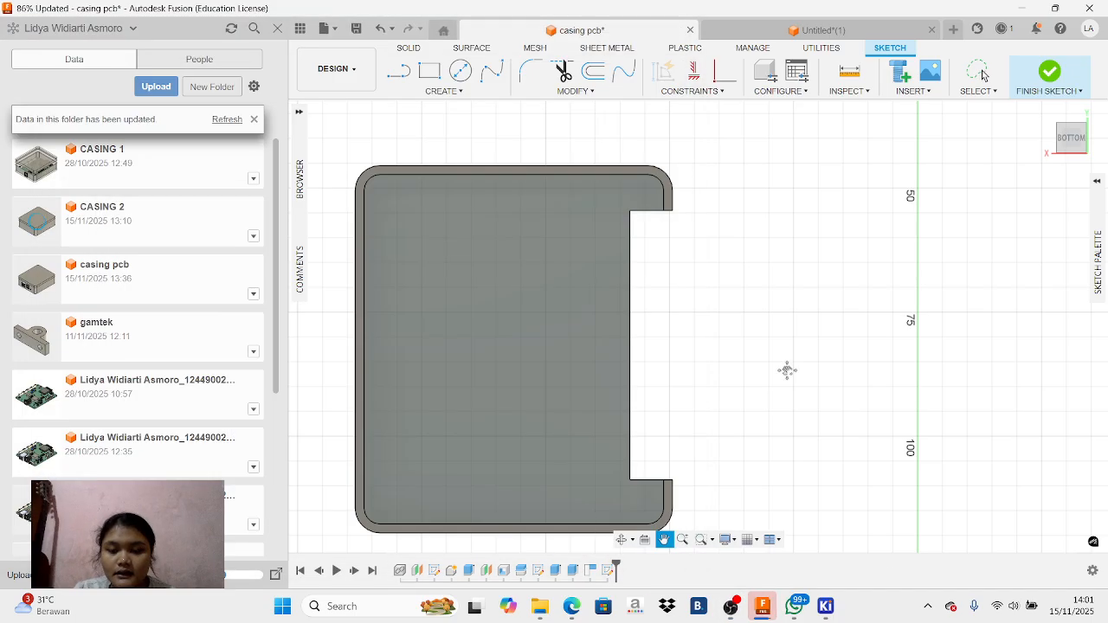
pyautogui.click(600, 36)
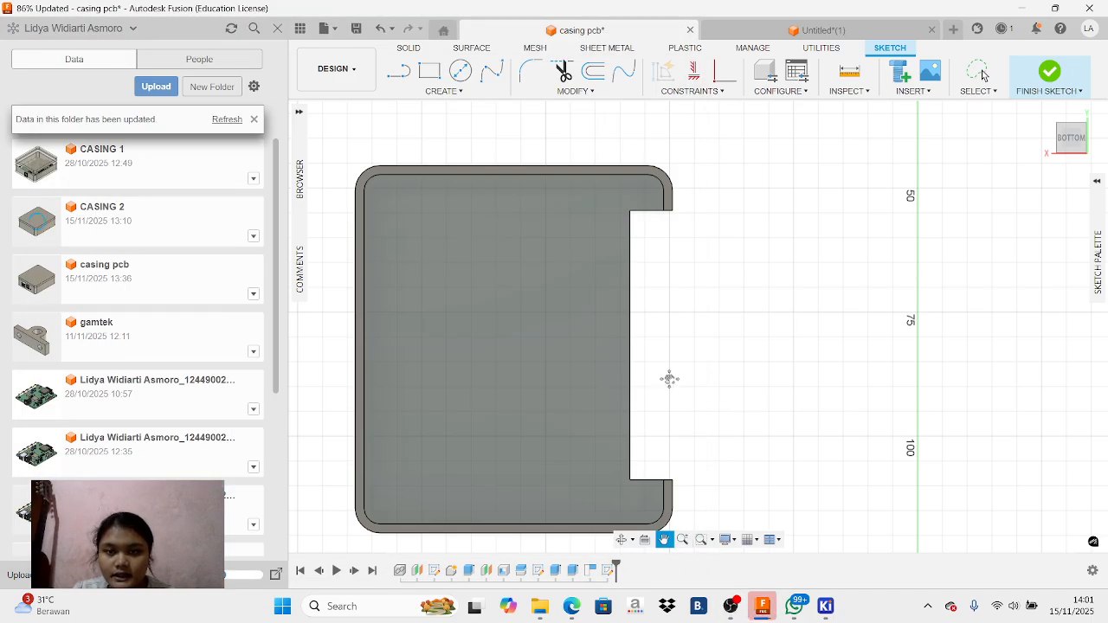
# Offset the chained inner outline of the lid's underside, including the connector notch, inward by -1.8 mm
pyautogui.click(593, 71)
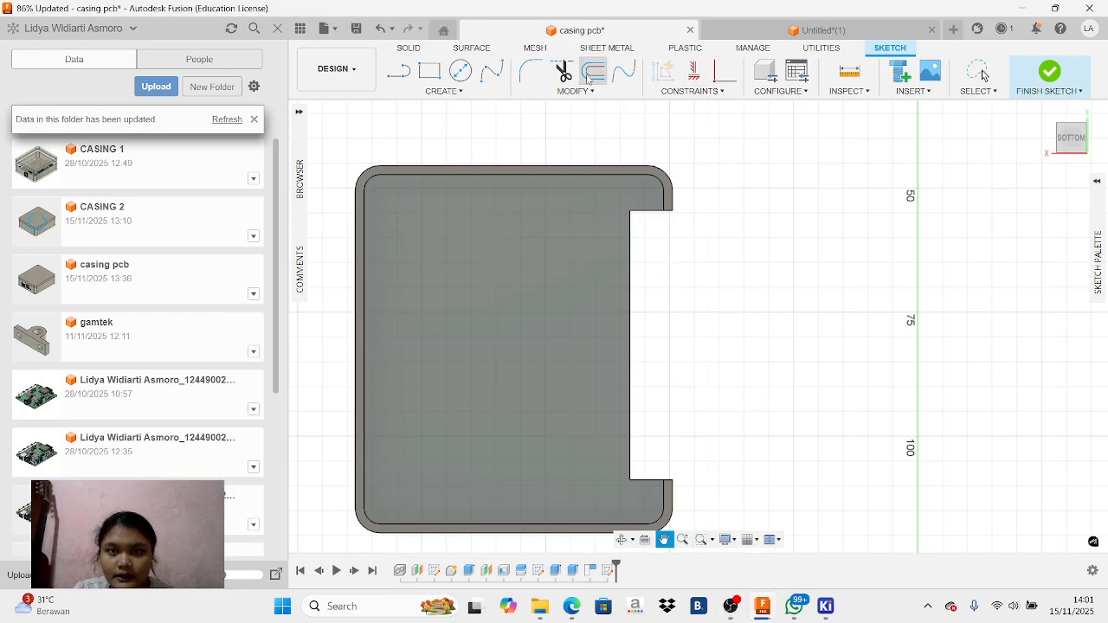
pyautogui.click(627, 178)
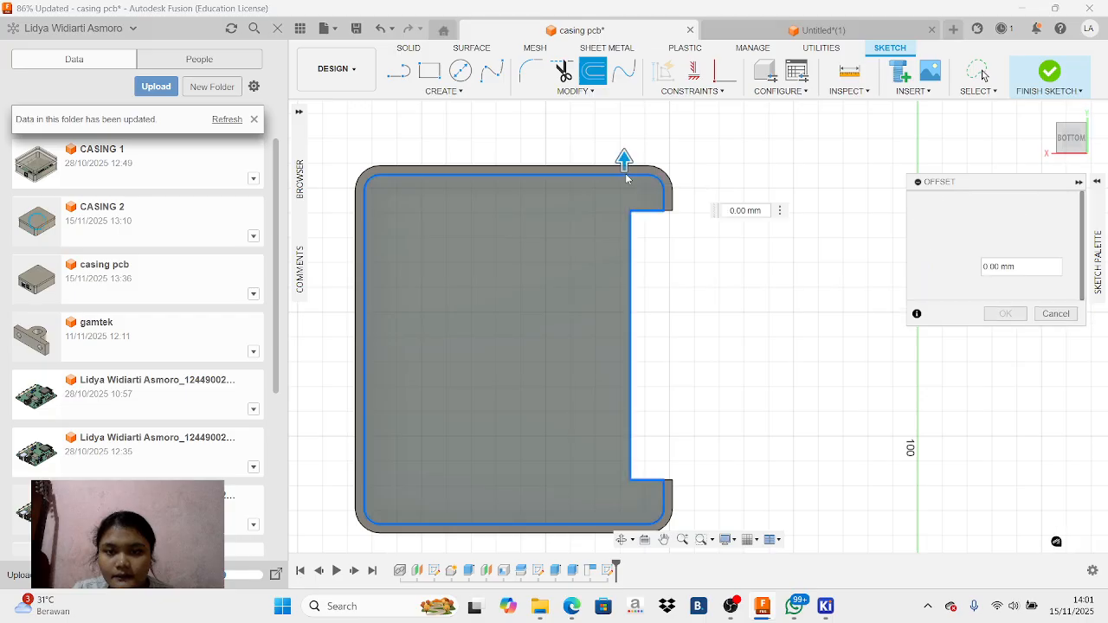
pyautogui.write('1,8')
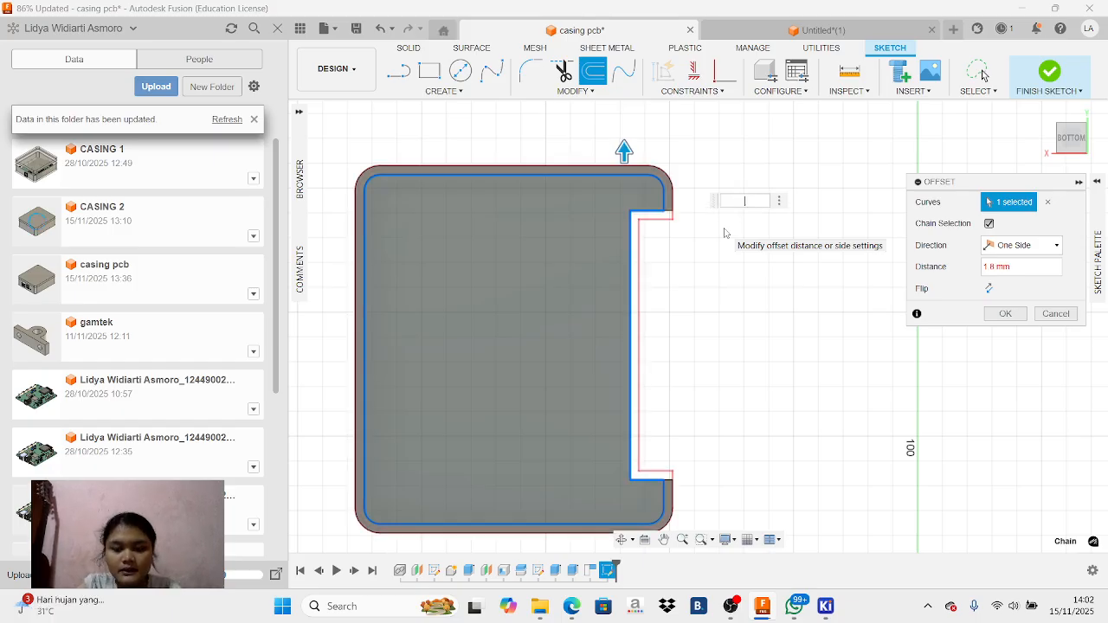
pyautogui.write('8')
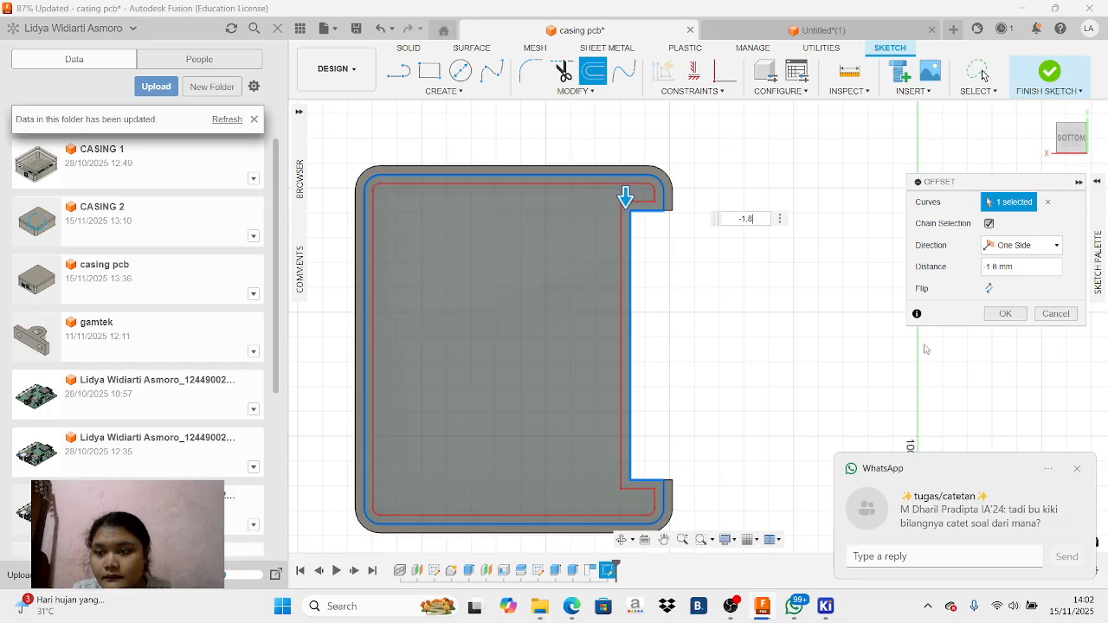
pyautogui.click(1005, 314)
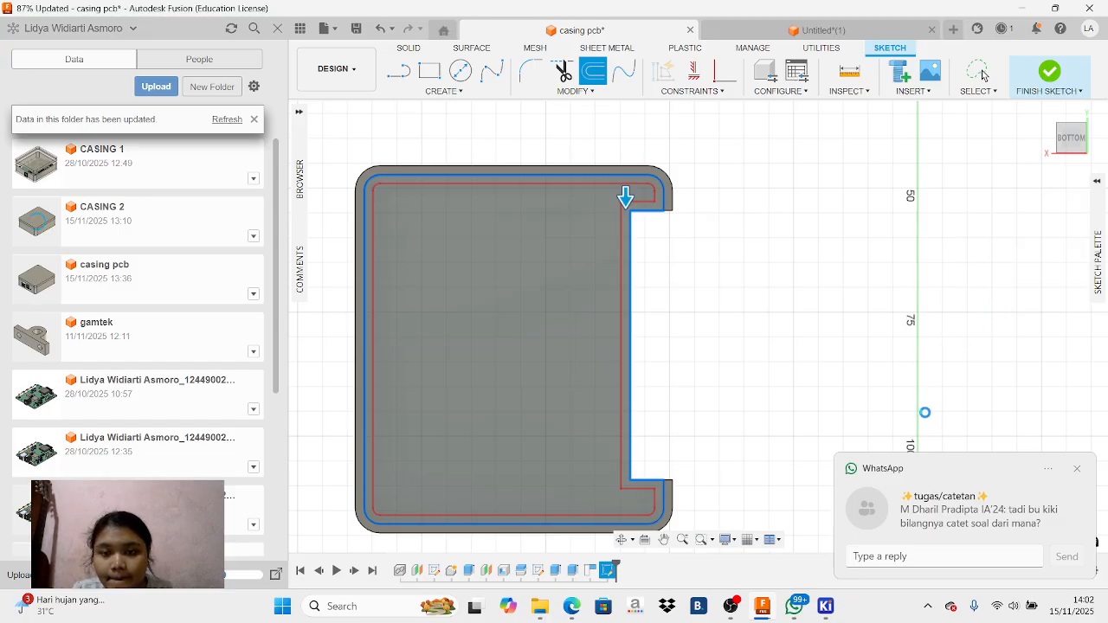
pyautogui.click(733, 607)
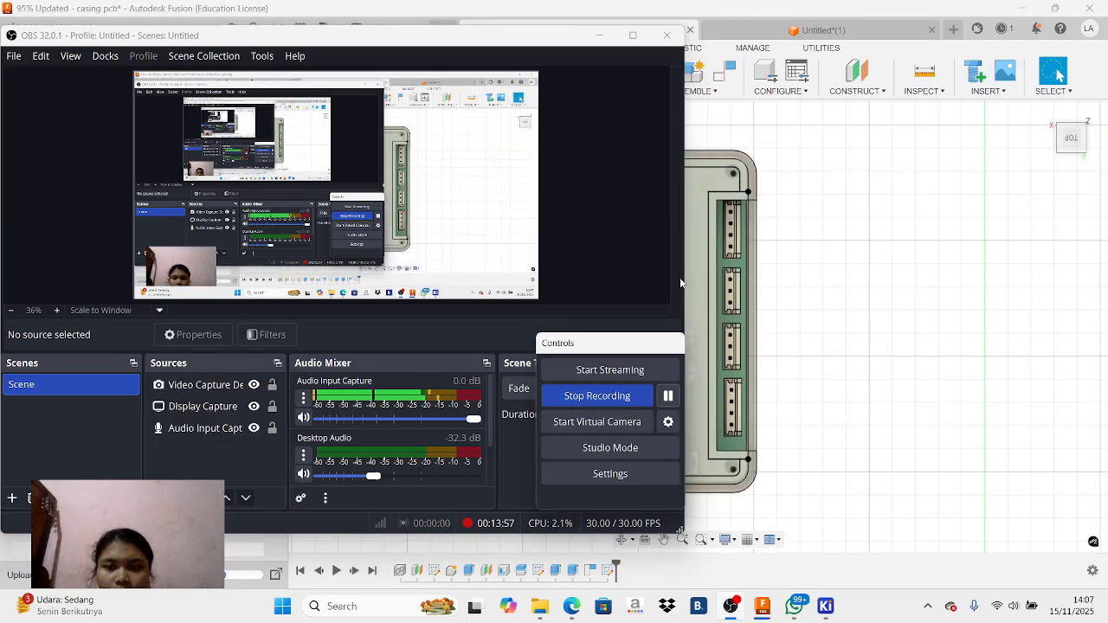
pyautogui.click(599, 35)
# Start a new sketch on the outer top face of the enclosure lid, viewed from above
pyautogui.scroll(3, 488, 310)
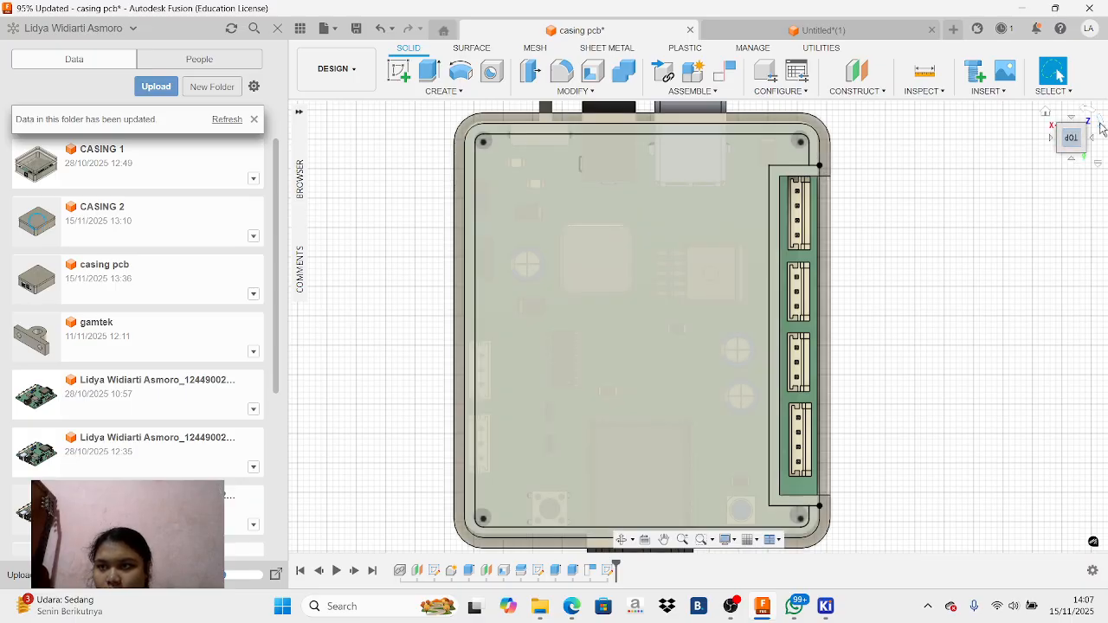
pyautogui.click(1102, 127)
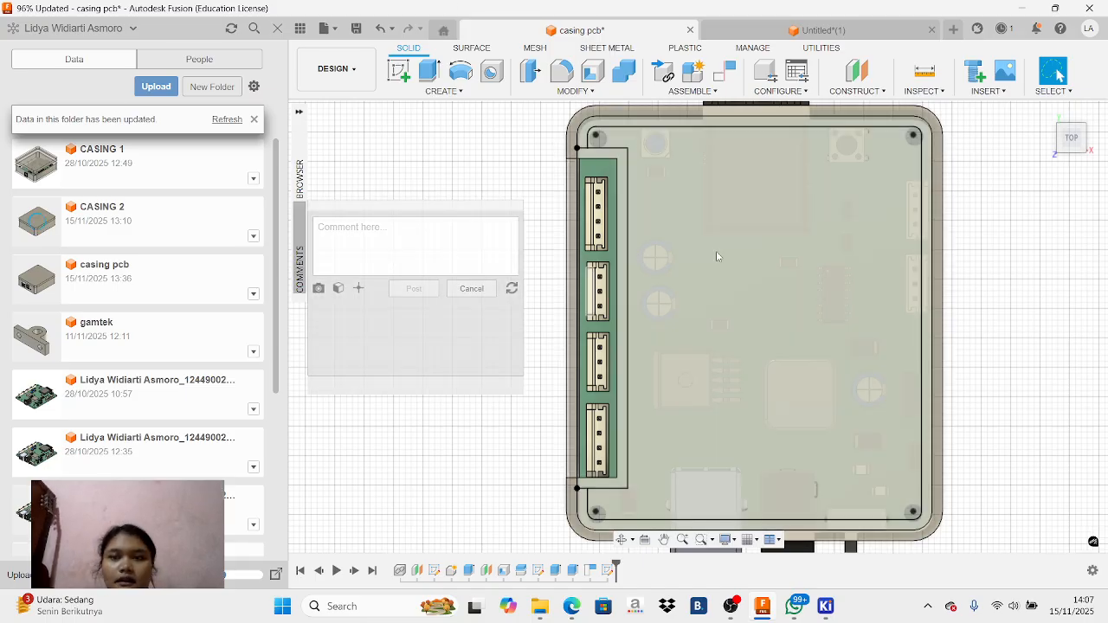
pyautogui.click(718, 331)
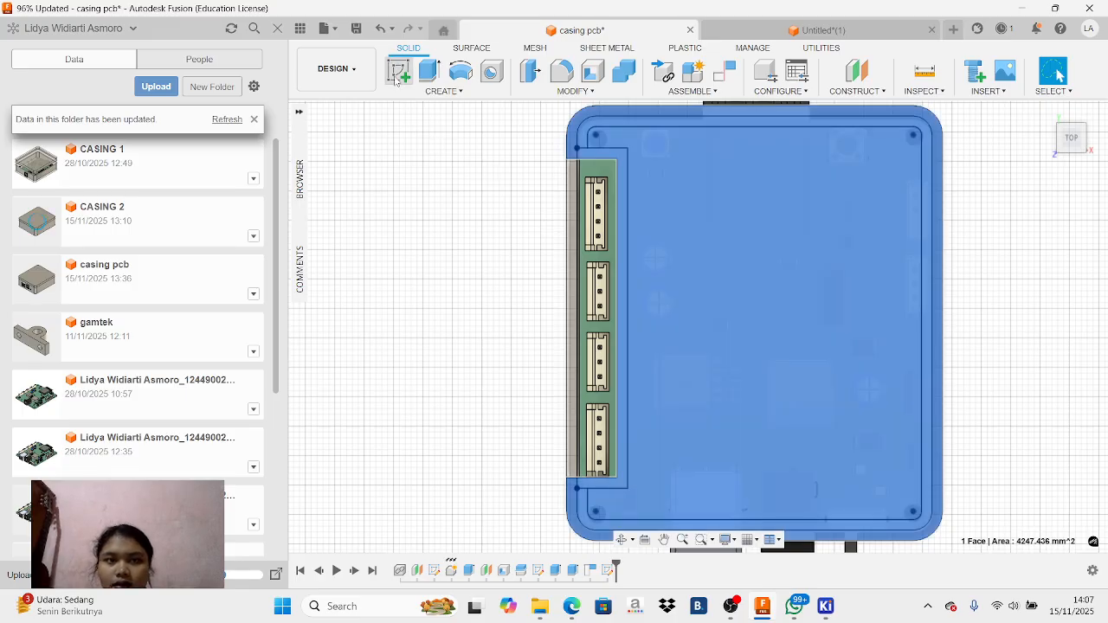
pyautogui.click(399, 71)
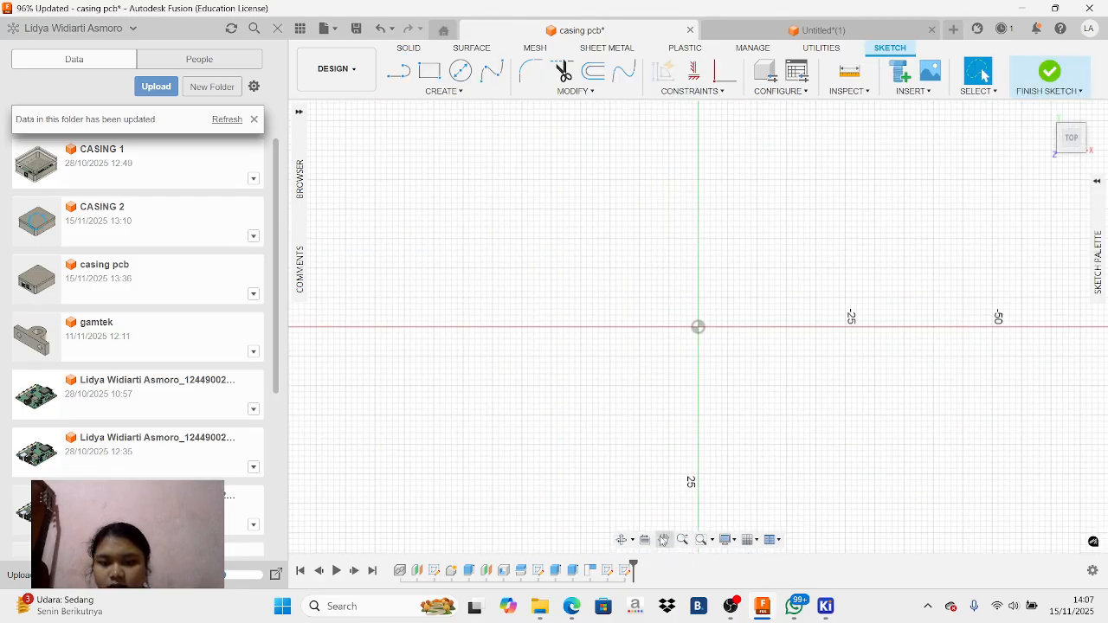
pyautogui.click(665, 539)
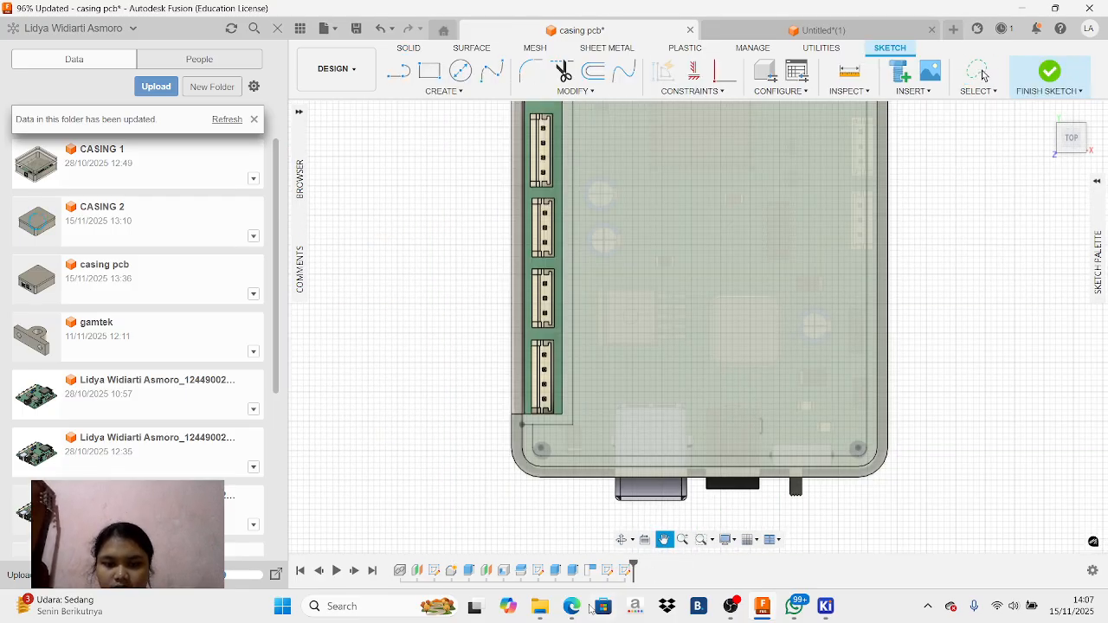
# Check the sketch example in the tutorial recording in the Edge browser and return to the Fusion sketch
pyautogui.moveTo(574, 606)
pyautogui.click(537, 528)
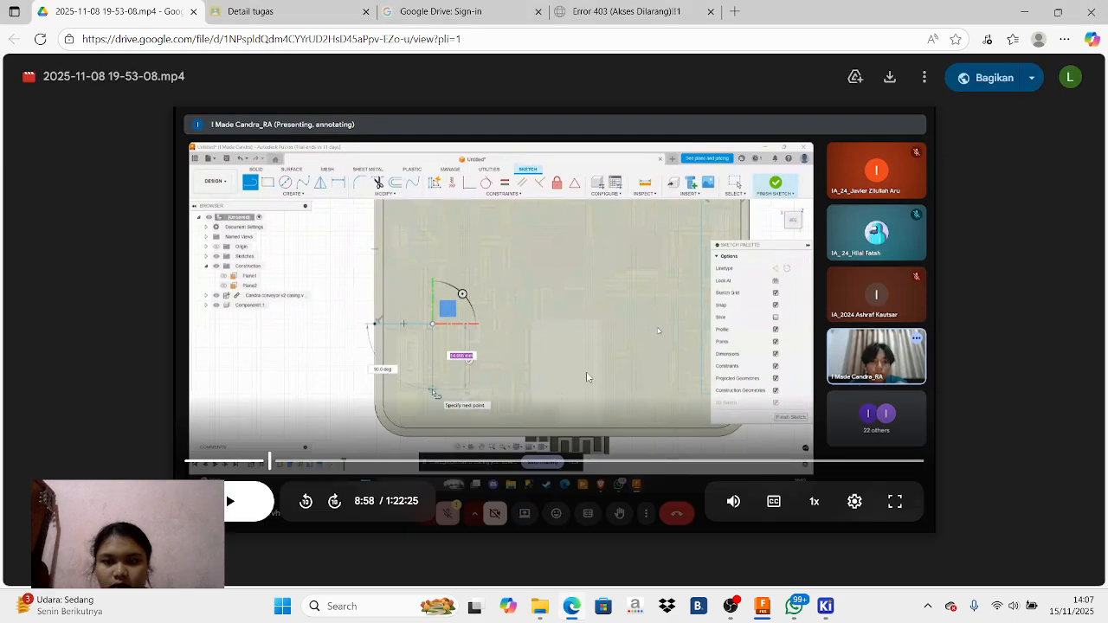
pyautogui.click(765, 609)
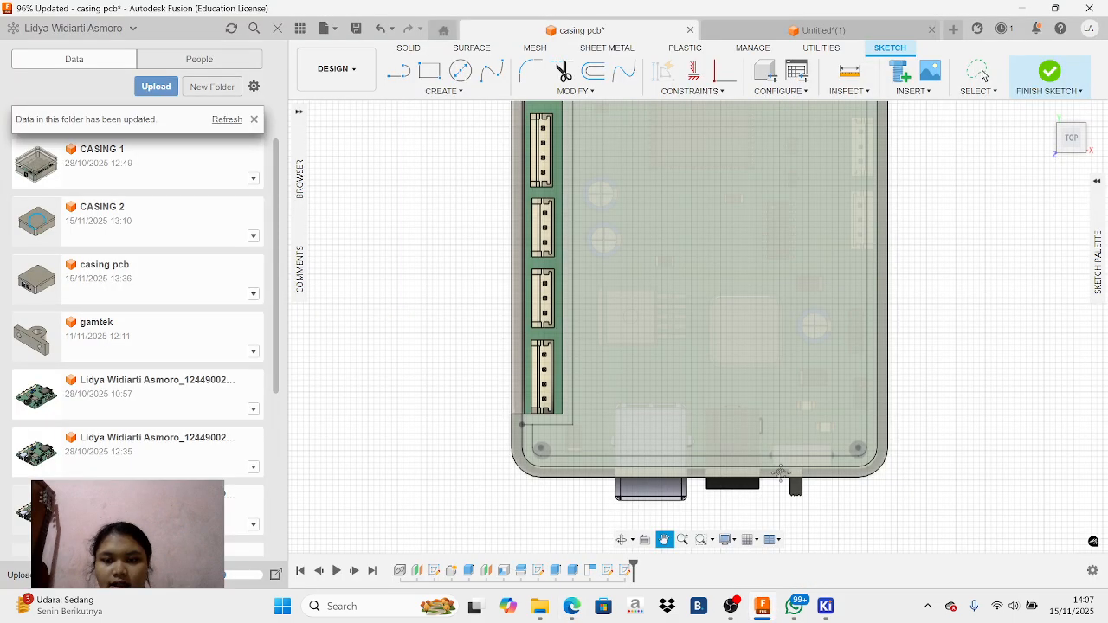
pyautogui.scroll(-2, 909, 212)
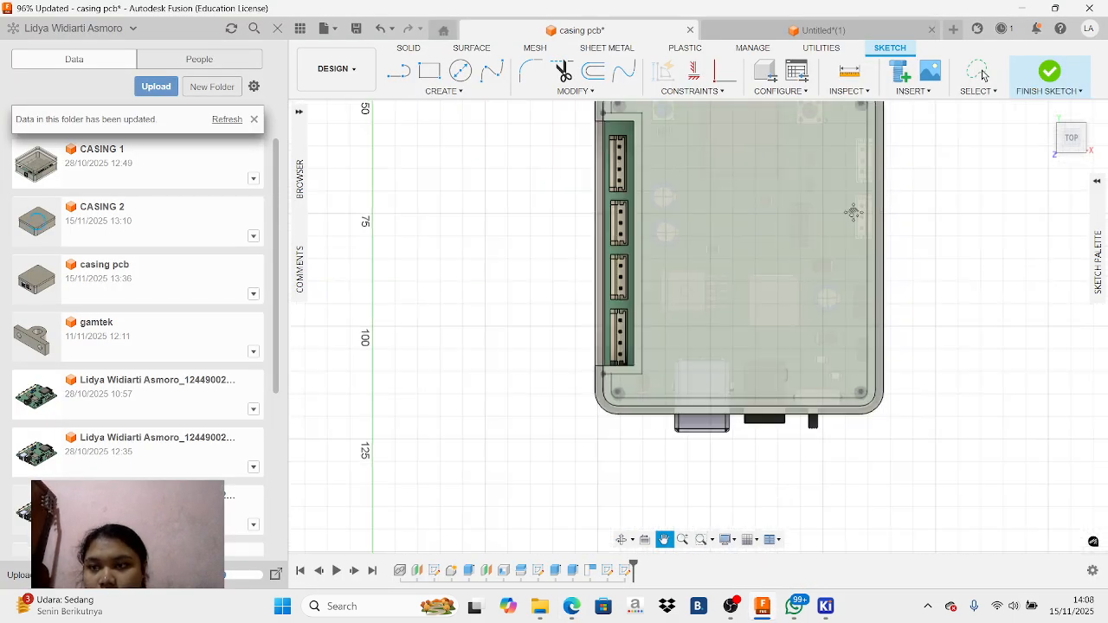
pyautogui.moveTo(829, 196); pyautogui.dragTo(807, 256)
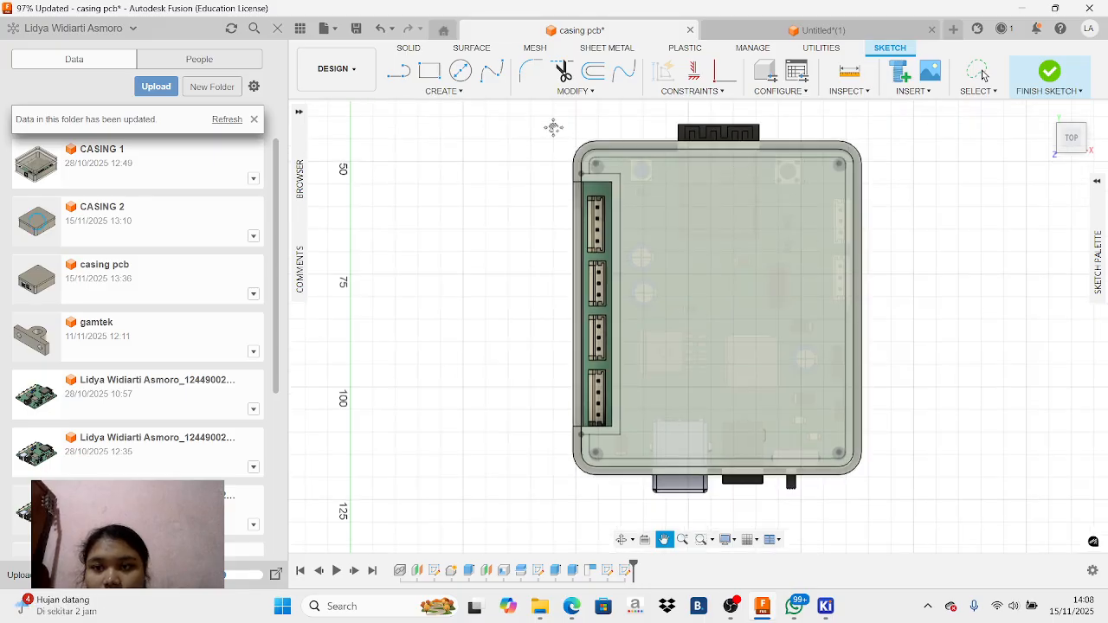
pyautogui.click(400, 71)
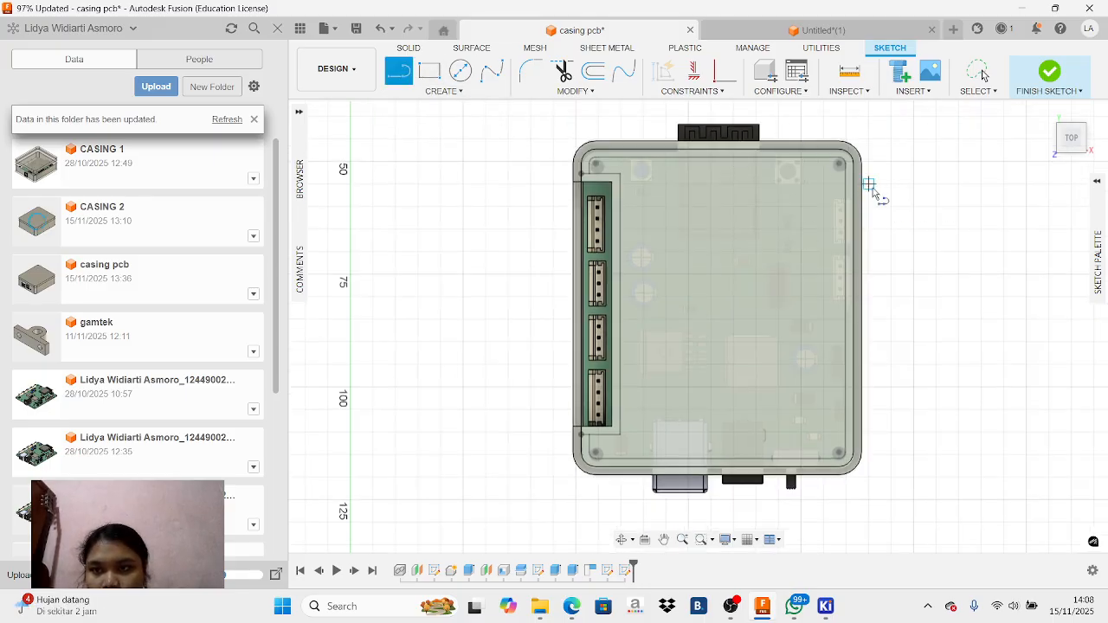
pyautogui.scroll(3, 870, 190)
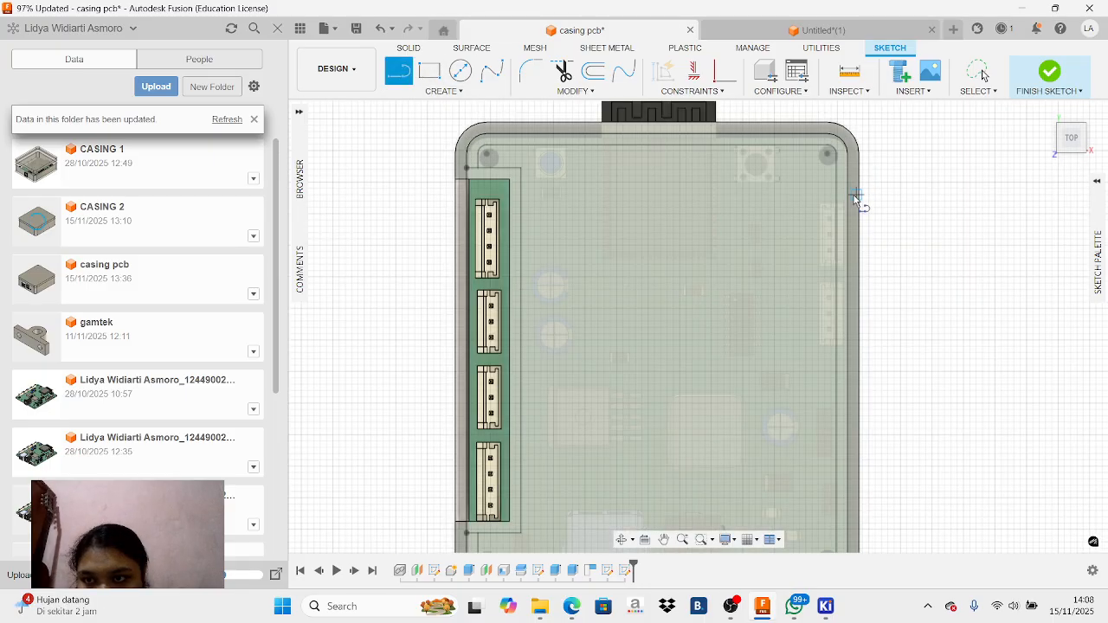
pyautogui.click(857, 198)
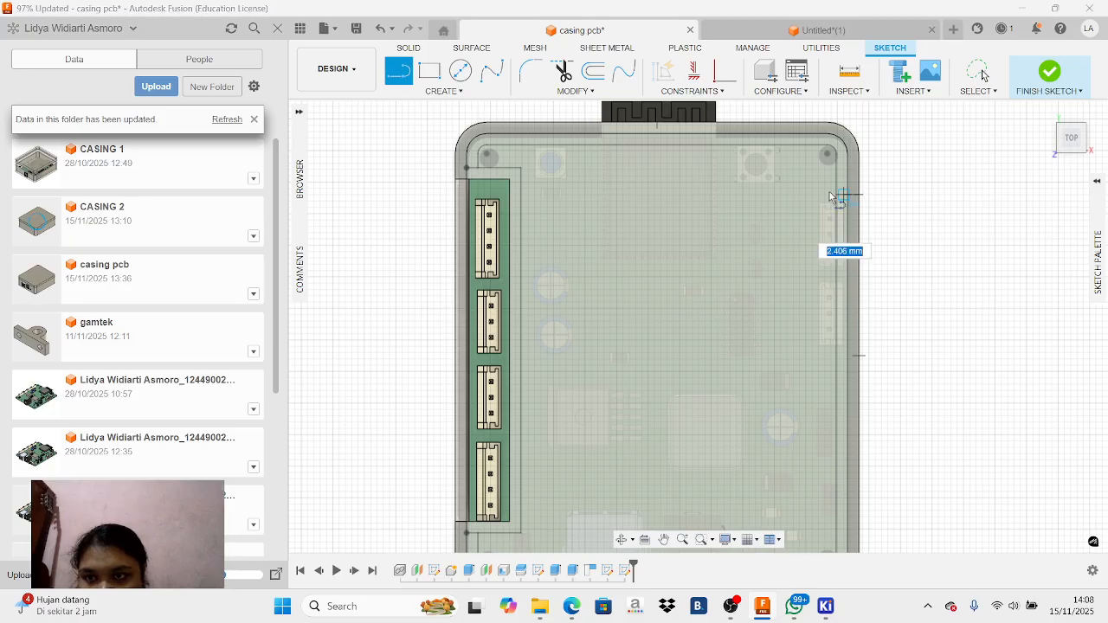
pyautogui.rightClick(812, 194)
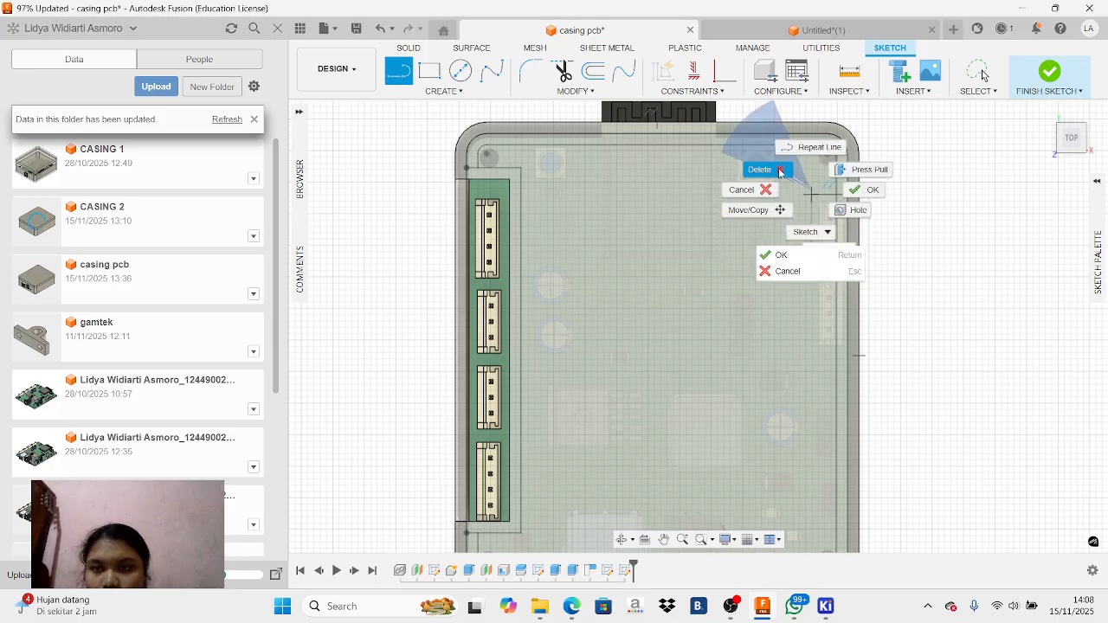
pyautogui.click(853, 169)
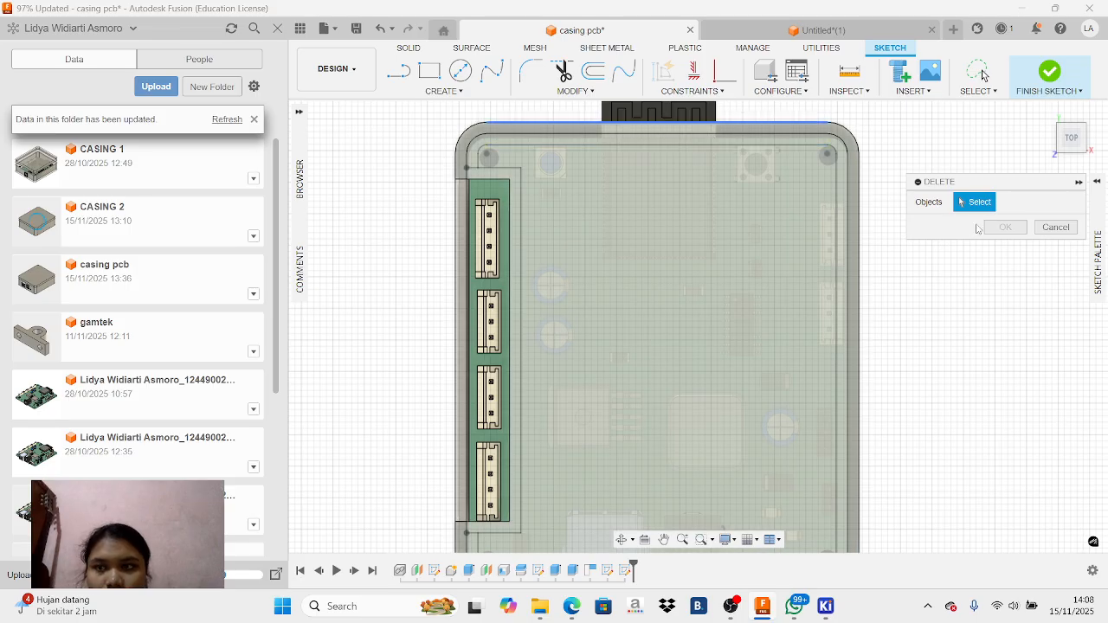
pyautogui.click(1055, 228)
# Sketch three connected lines from the lid's long edge opposite the existing notch, enclosing a strip about 8.4 mm wide and 52.8 mm long
pyautogui.press('l')
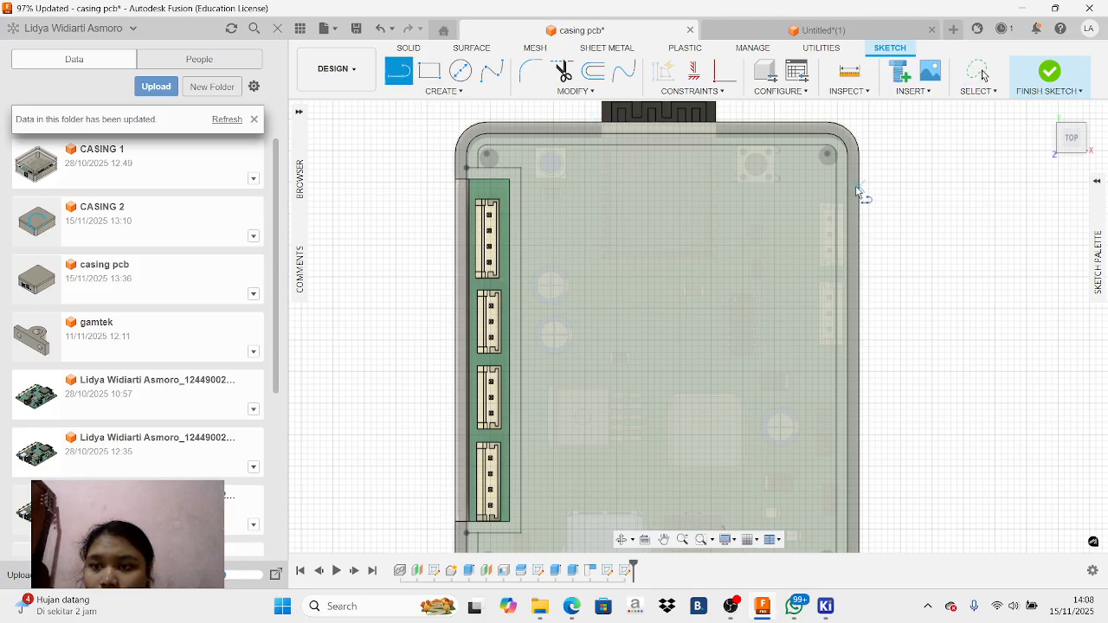
pyautogui.click(861, 188)
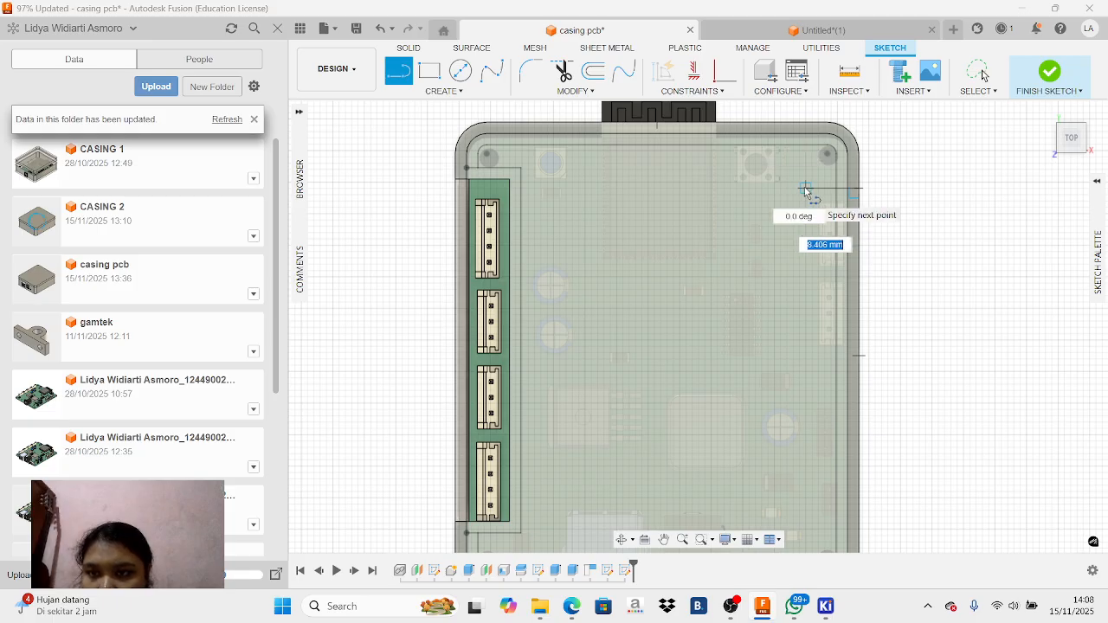
pyautogui.click(807, 189)
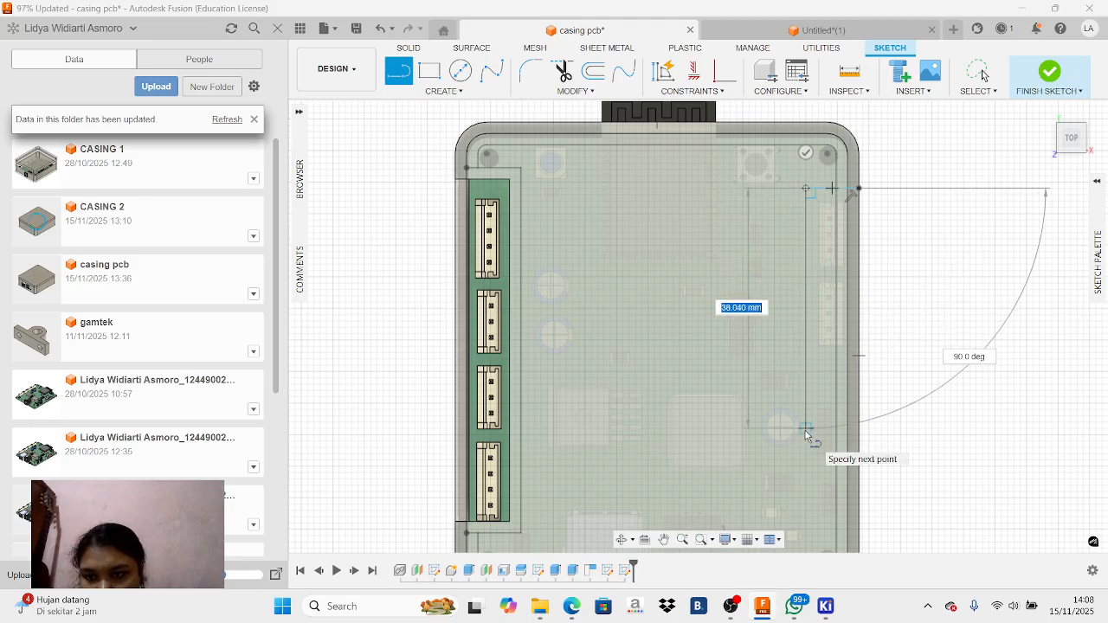
pyautogui.scroll(3, 806, 435)
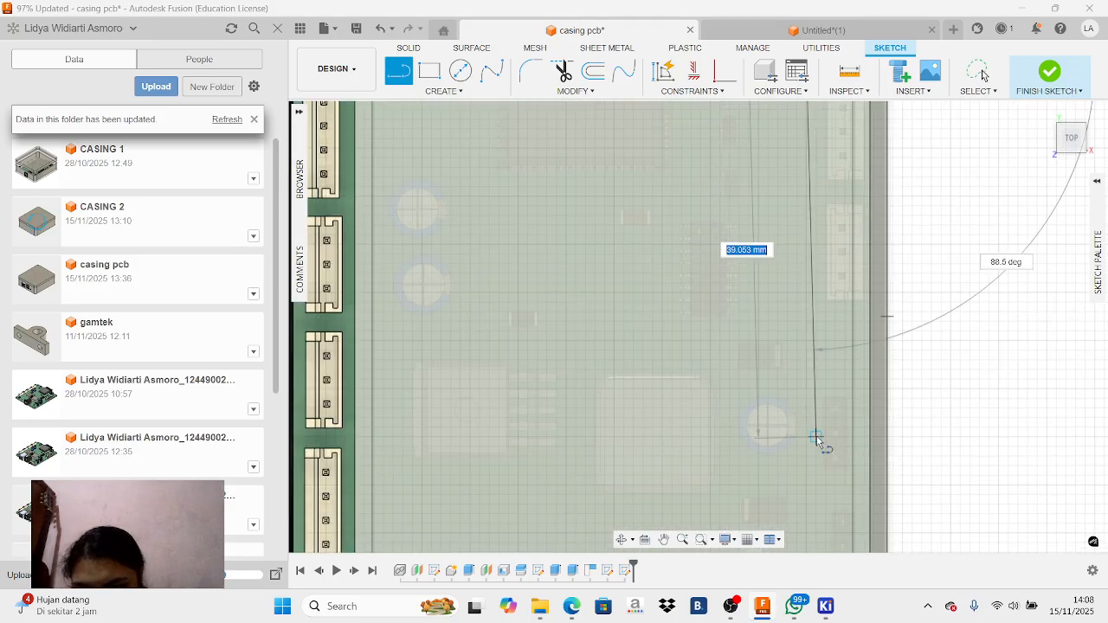
pyautogui.scroll(-3, 814, 442)
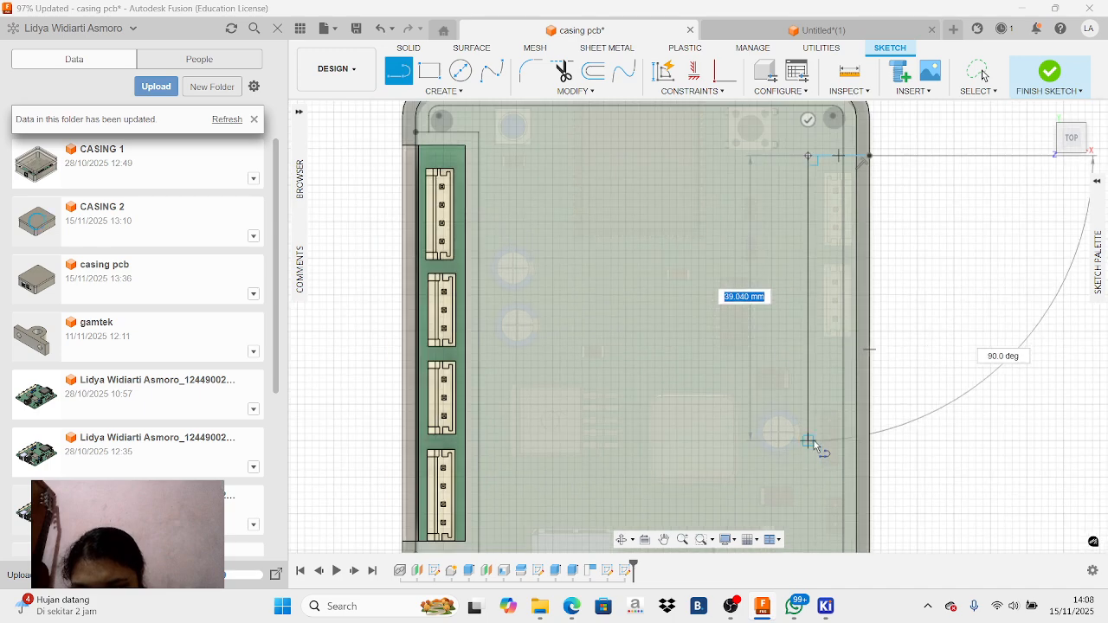
pyautogui.scroll(-1, 814, 441)
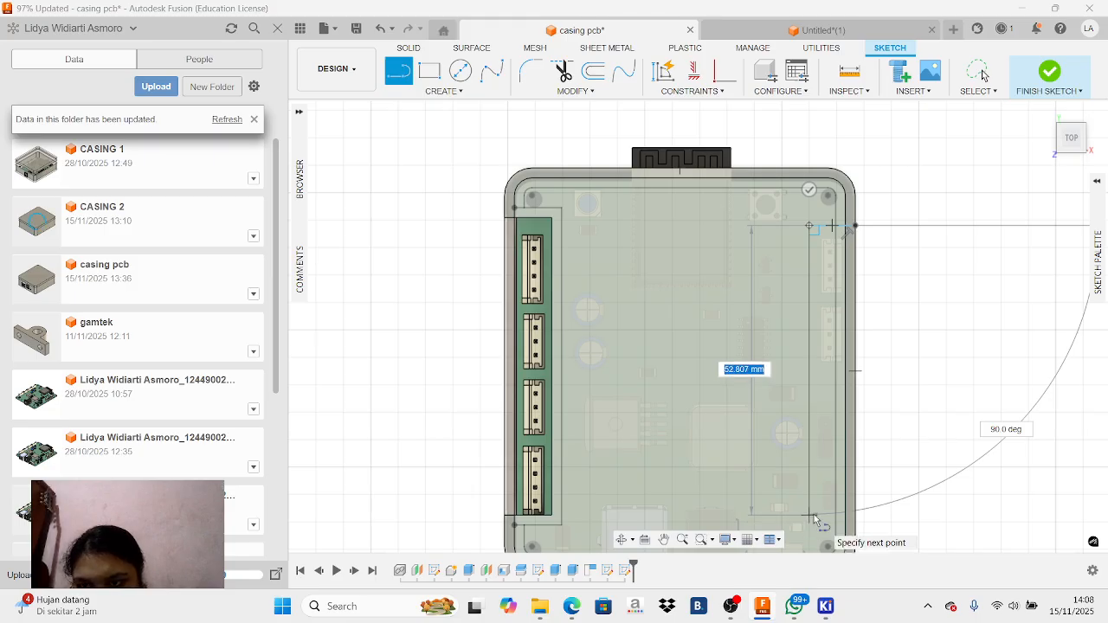
pyautogui.click(814, 517)
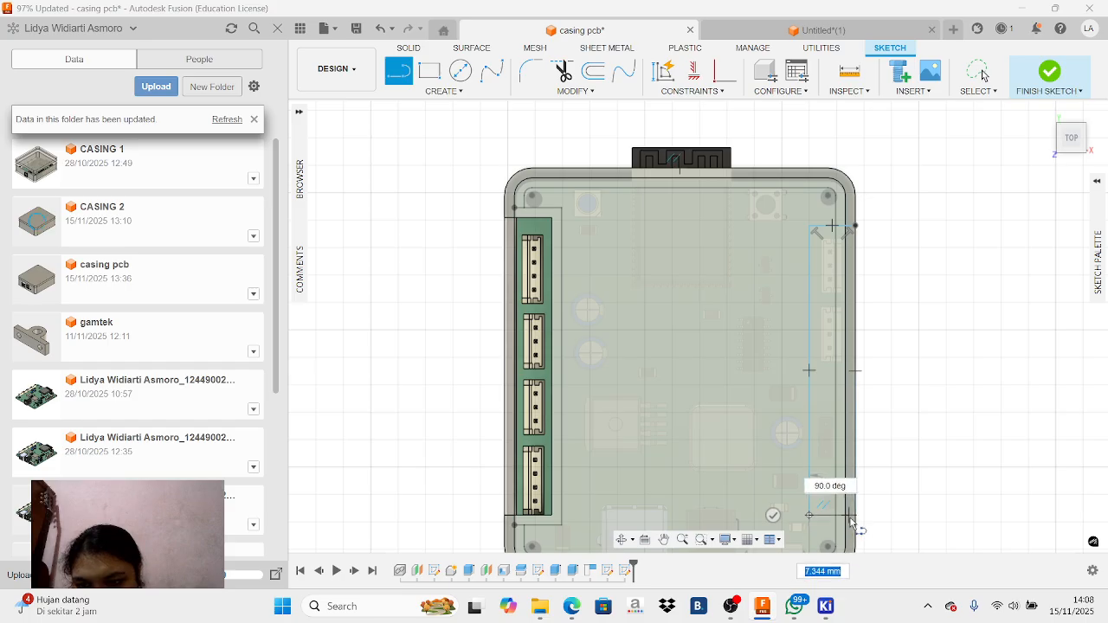
pyautogui.click(855, 517)
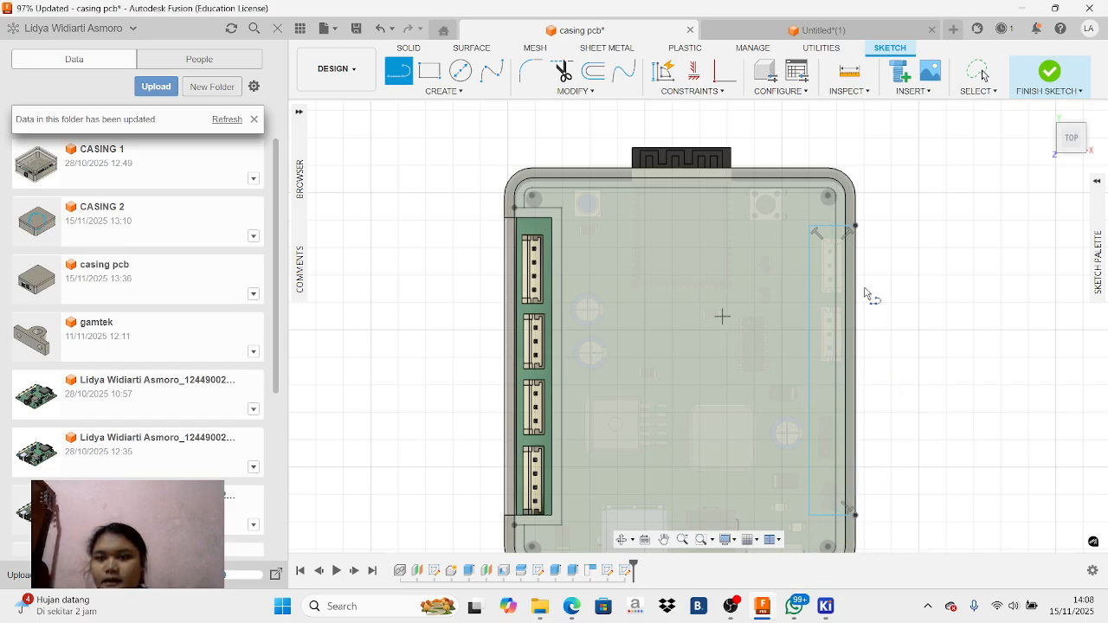
pyautogui.click(665, 543)
pyautogui.press('Escape')
pyautogui.click(830, 460)
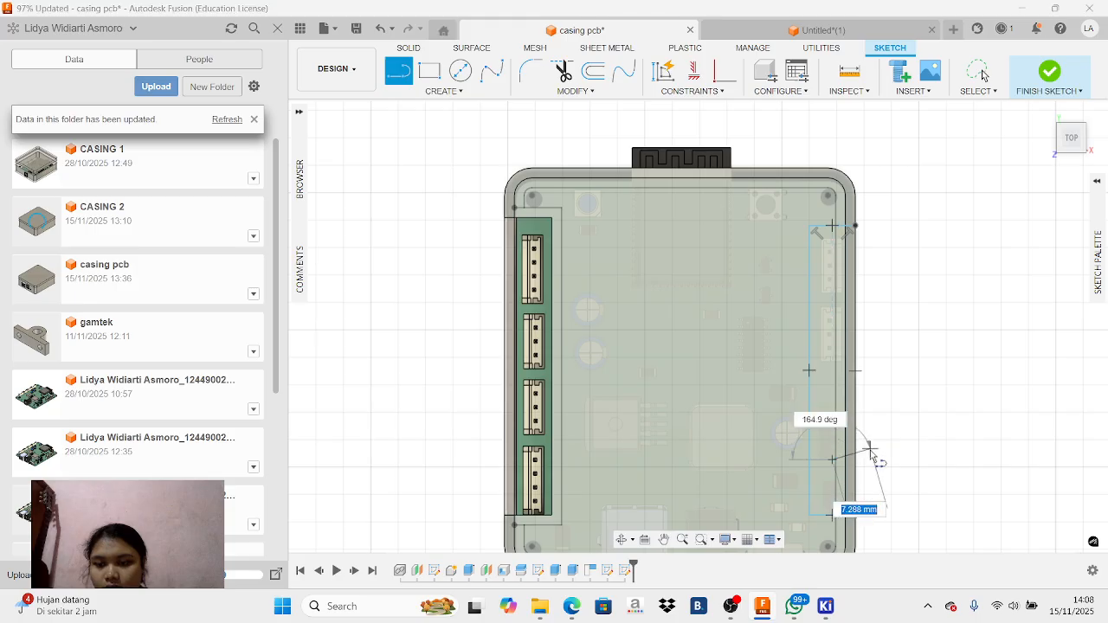
pyautogui.rightClick(868, 451)
pyautogui.click(835, 434)
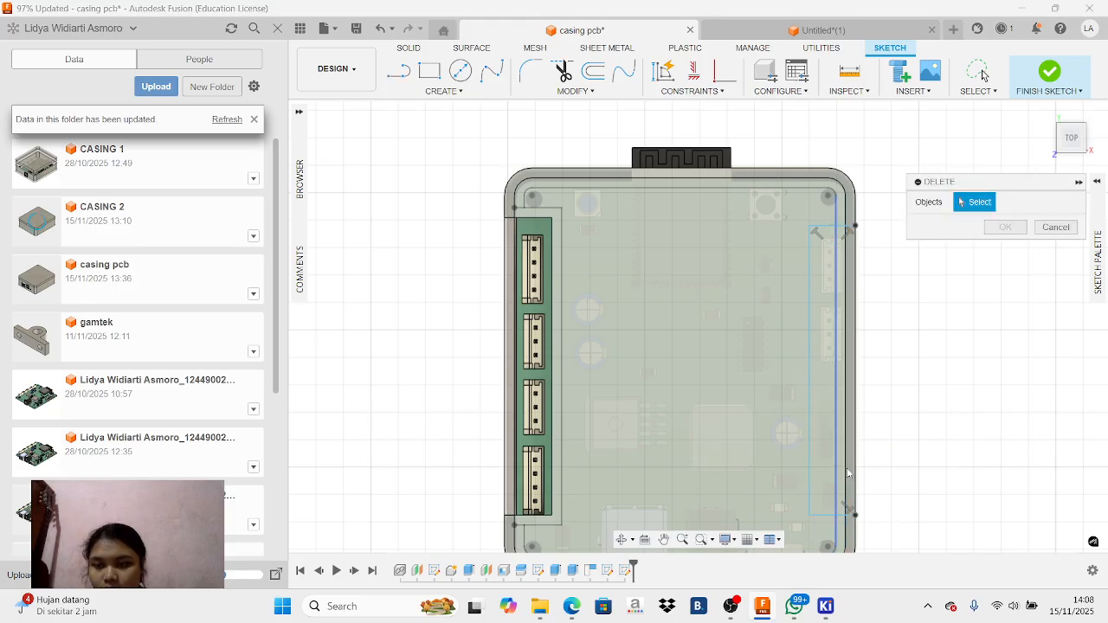
pyautogui.click(1055, 231)
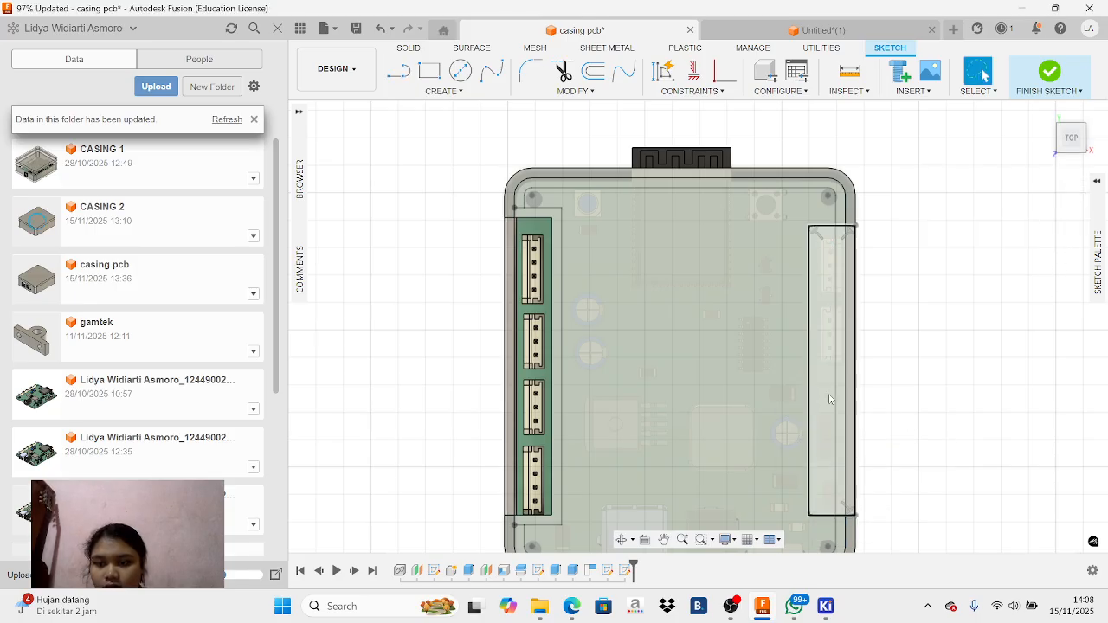
# Extrude the strip profile by -20 mm as a cut through the lid and side wall over the connectors
pyautogui.click(829, 394)
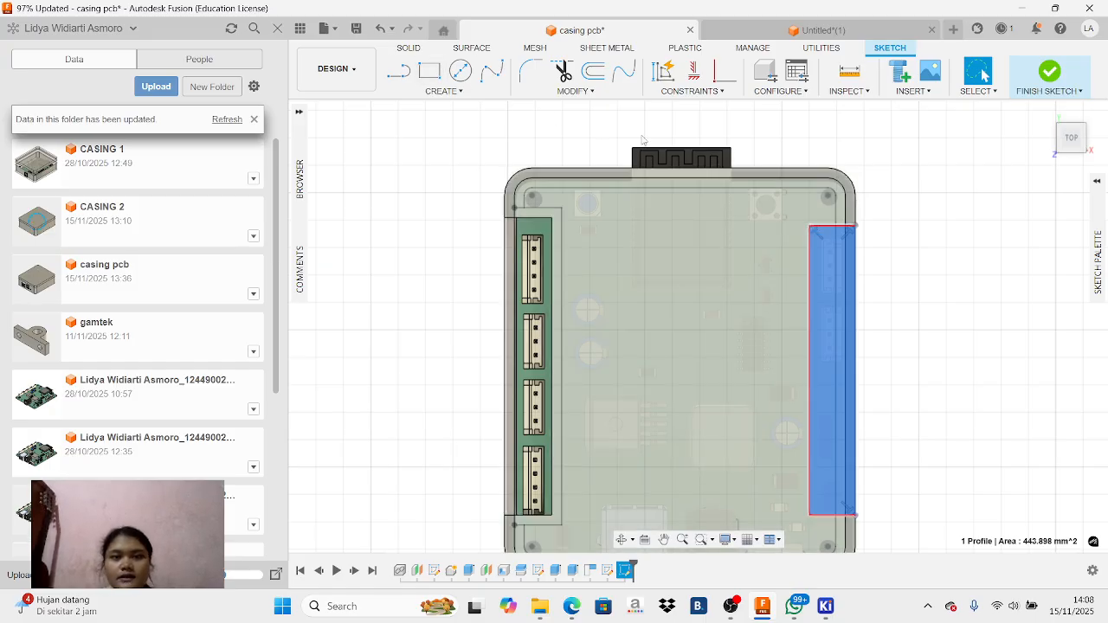
pyautogui.press('e')
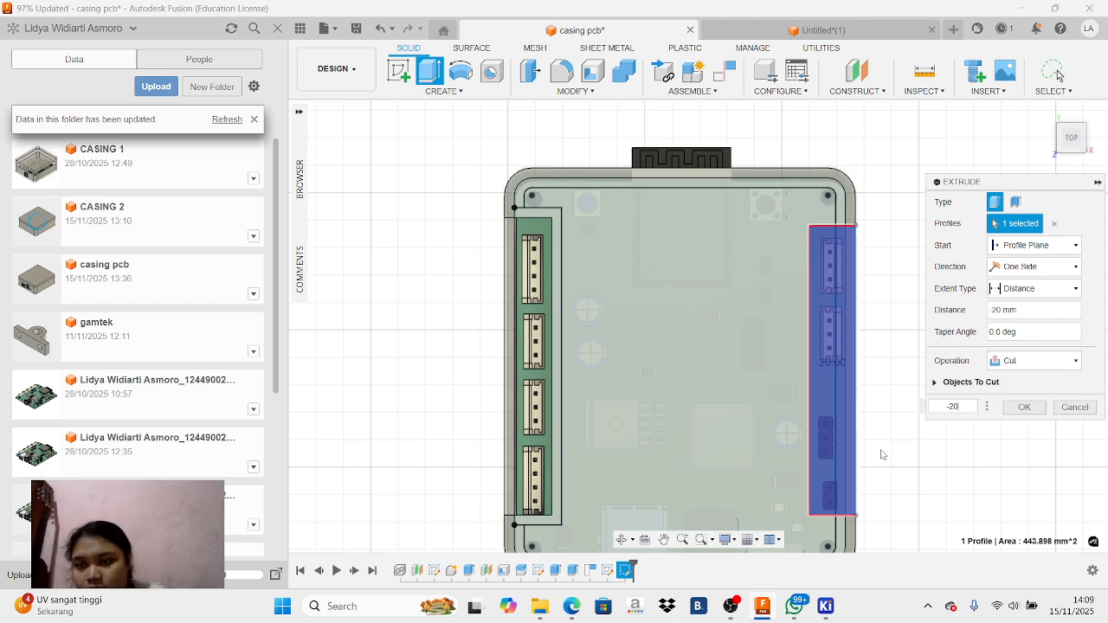
pyautogui.click(1089, 147)
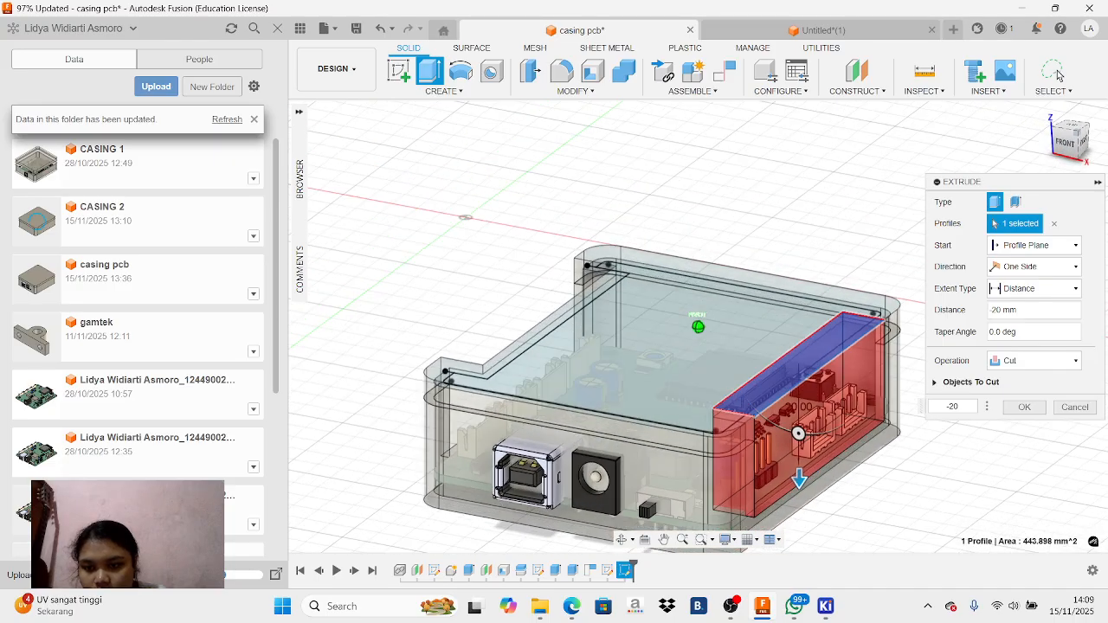
pyautogui.moveTo(1076, 139)
pyautogui.mouseDown()
pyautogui.moveTo(1063, 151)
pyautogui.moveTo(1079, 151)
pyautogui.mouseUp()
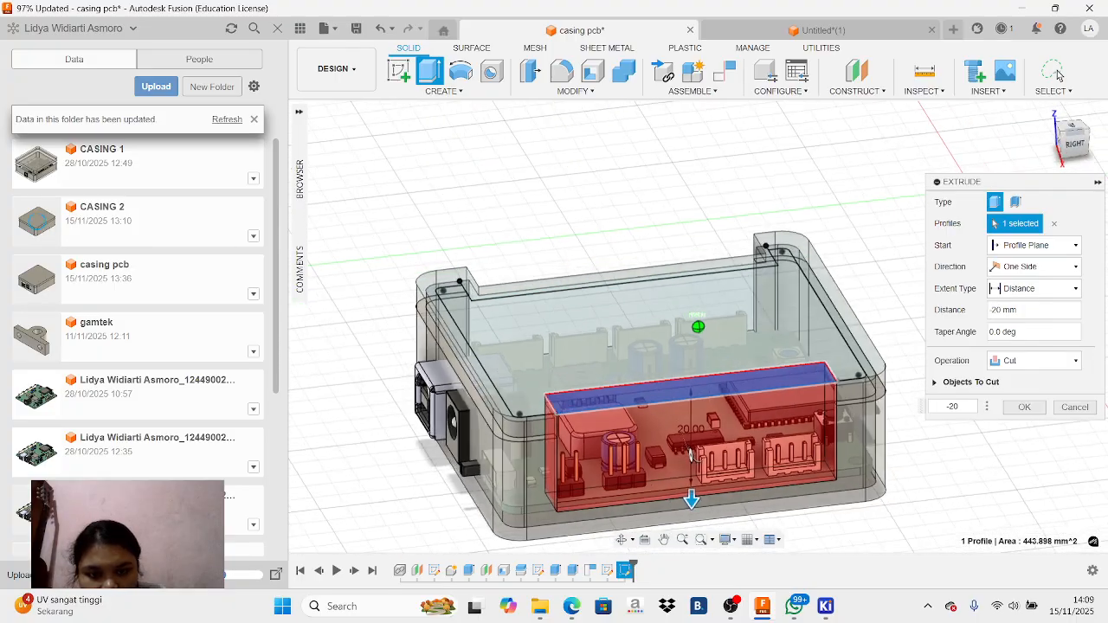
pyautogui.click(1035, 413)
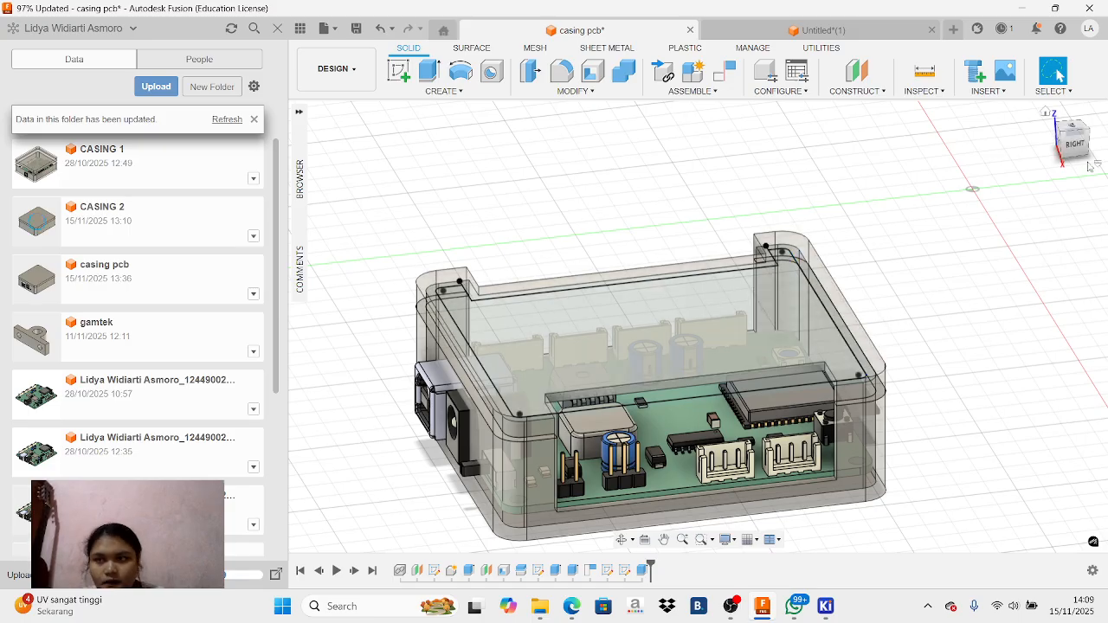
# Examine the new side opening from several angles, play the tutorial recording's cut example in the Edge browser, and return to Fusion
pyautogui.click(1074, 128)
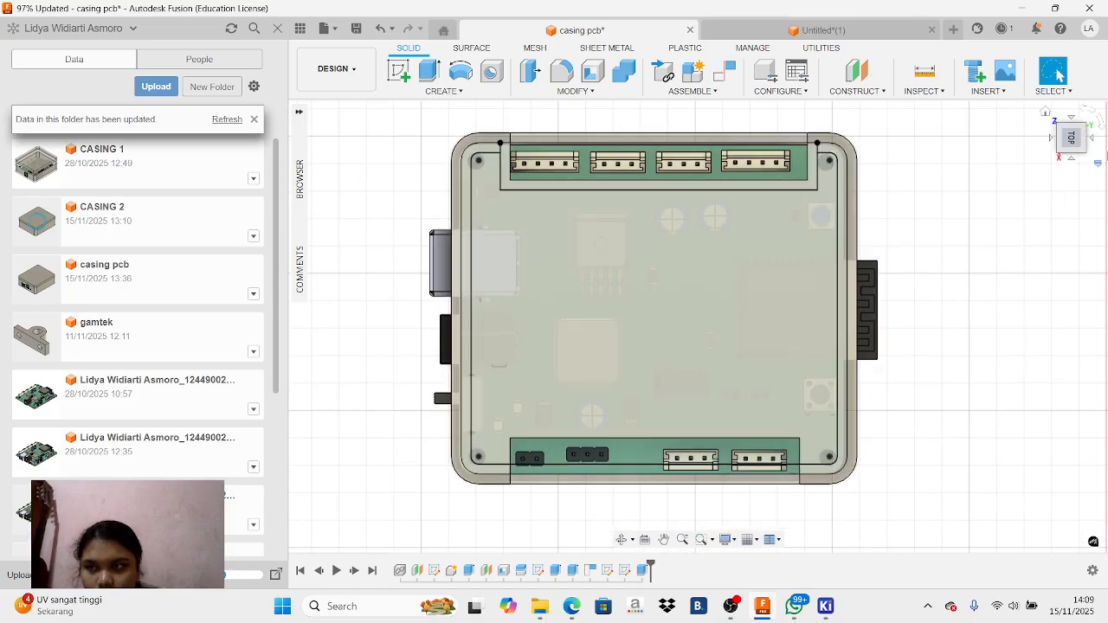
pyautogui.click(1071, 148)
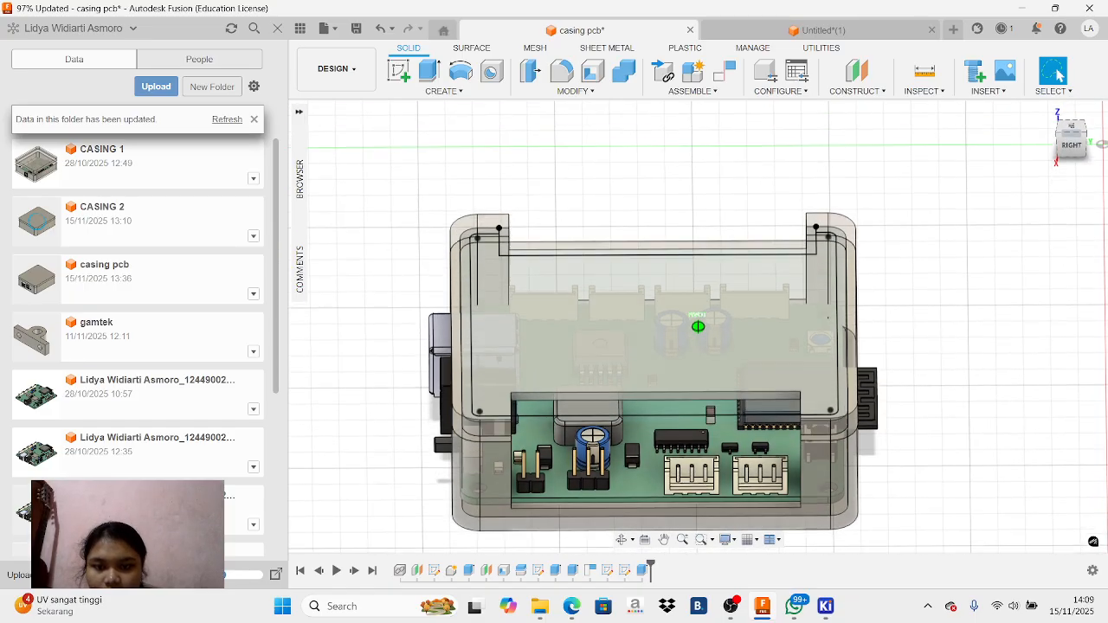
pyautogui.moveTo(698, 327)
pyautogui.keyDown('shift'); pyautogui.mouseDown(button='middle')
pyautogui.moveTo(706, 313)
pyautogui.moveTo(675, 367)
pyautogui.moveTo(722, 509)
pyautogui.moveTo(745, 539)
pyautogui.moveTo(695, 525)
pyautogui.moveTo(709, 471)
pyautogui.moveTo(792, 539)
pyautogui.moveTo(728, 563)
pyautogui.mouseUp(button='middle'); pyautogui.keyUp('shift')
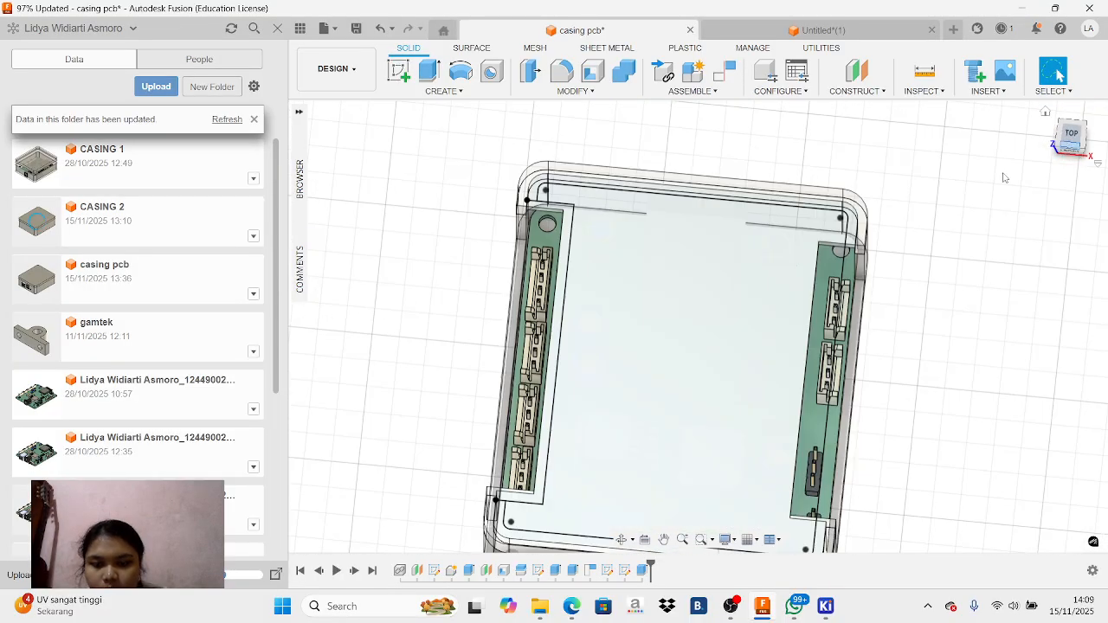
pyautogui.click(573, 607)
pyautogui.click(266, 500)
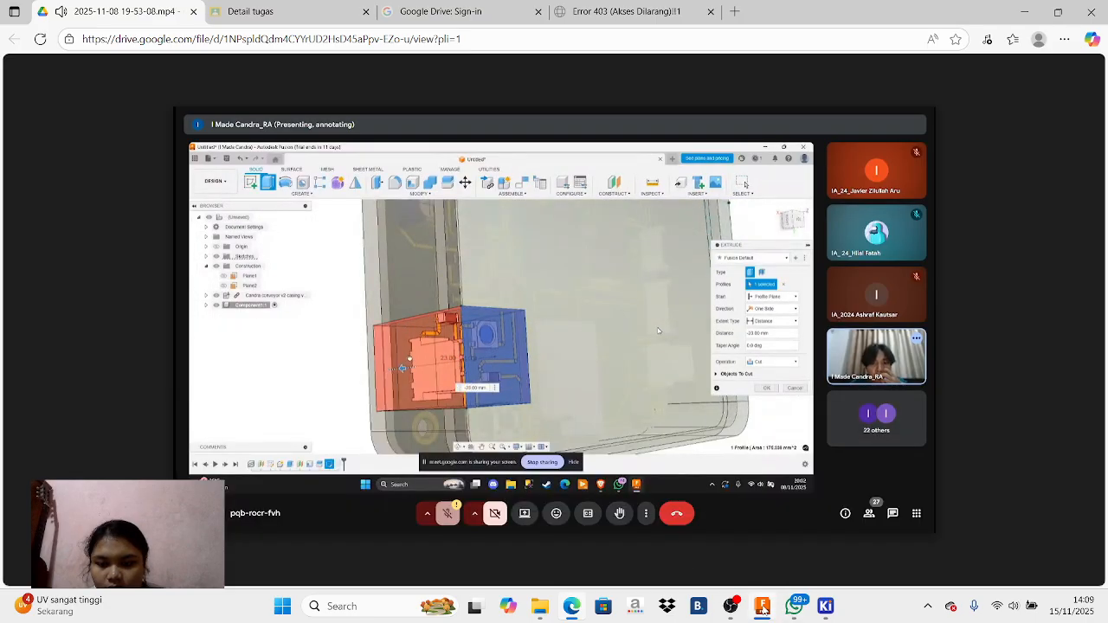
pyautogui.click(762, 606)
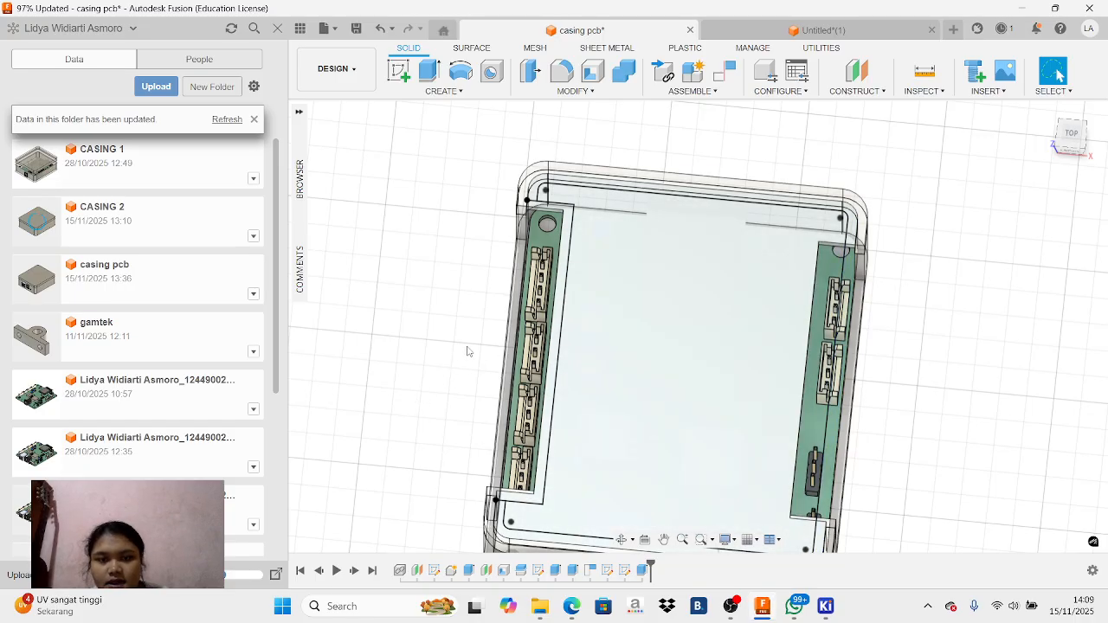
# Extrude the narrow top face of the cut side wall beside the two white connectors by 0.6 mm as a join
pyautogui.moveTo(300, 184)
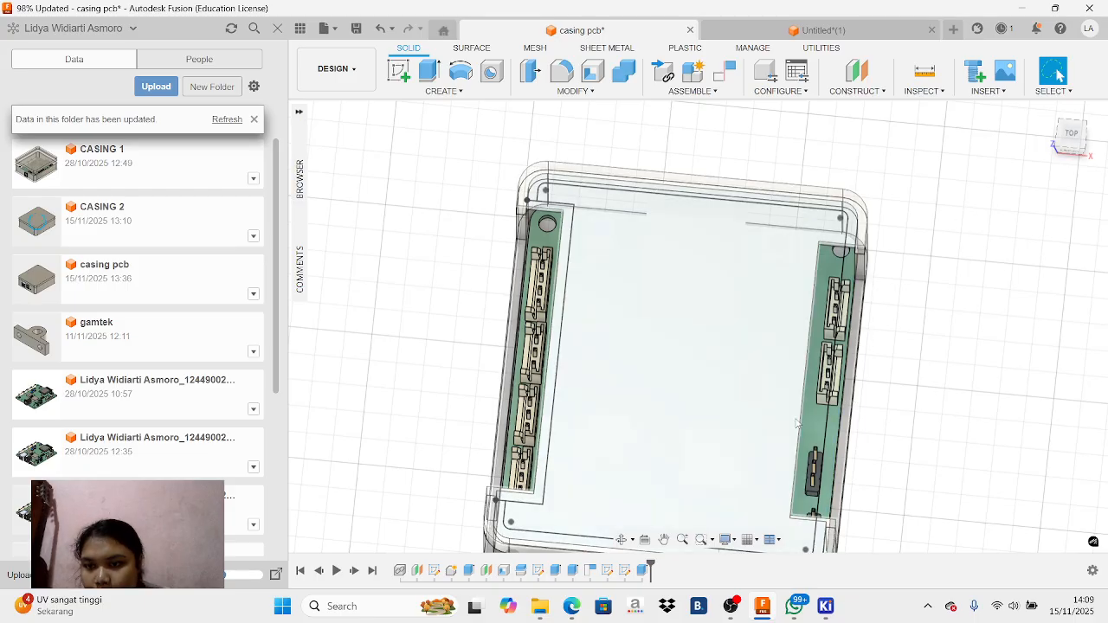
pyautogui.scroll(3, 797, 422)
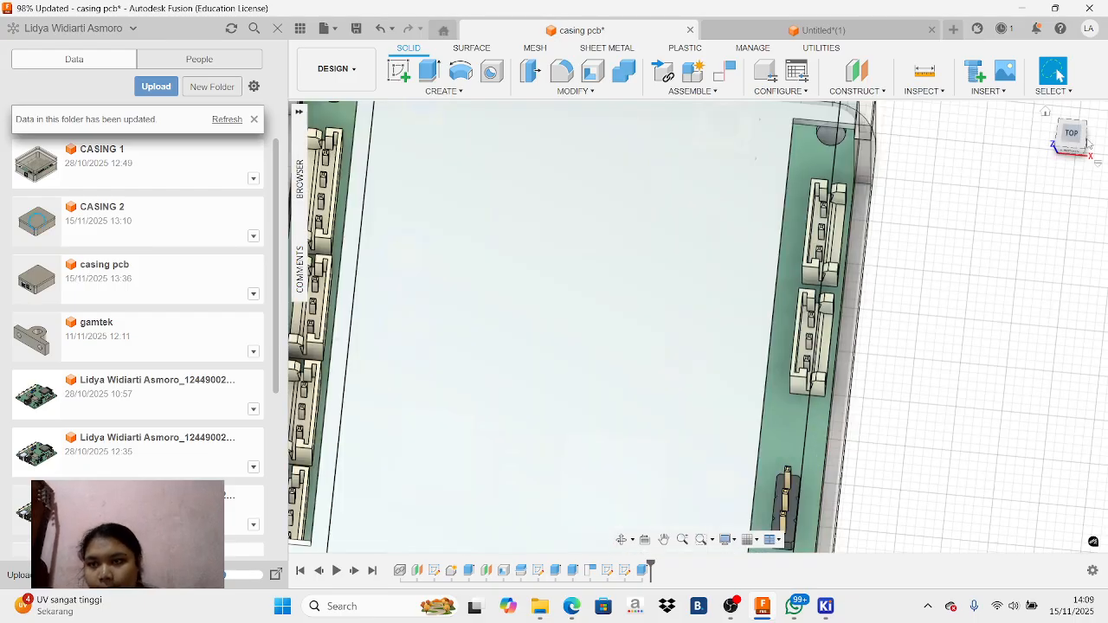
pyautogui.moveTo(1066, 143); pyautogui.dragTo(1059, 133)
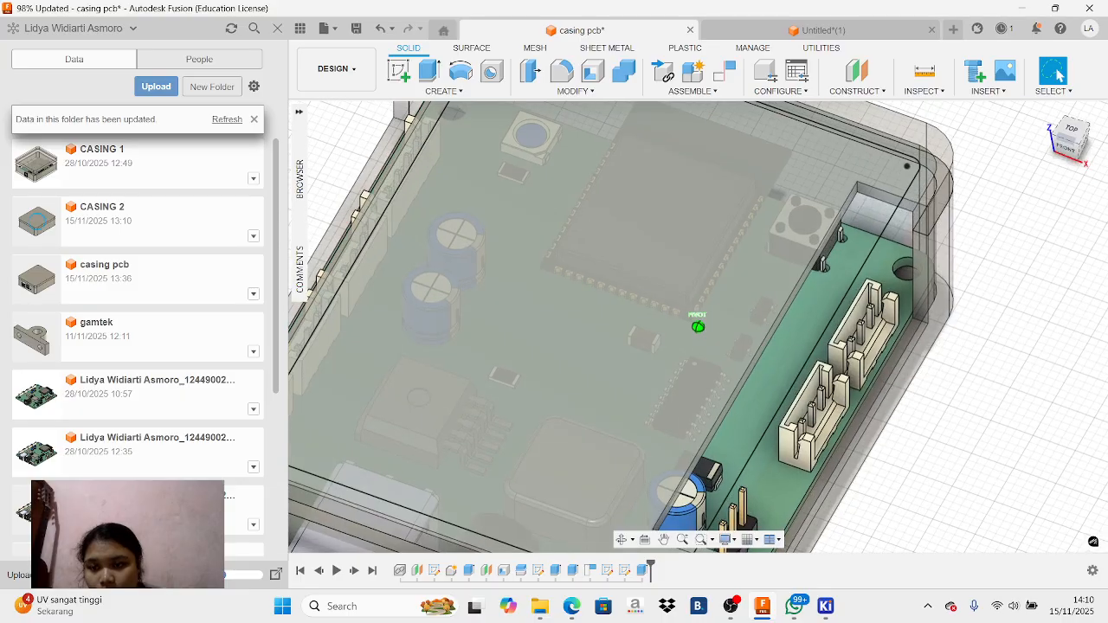
pyautogui.click(852, 446)
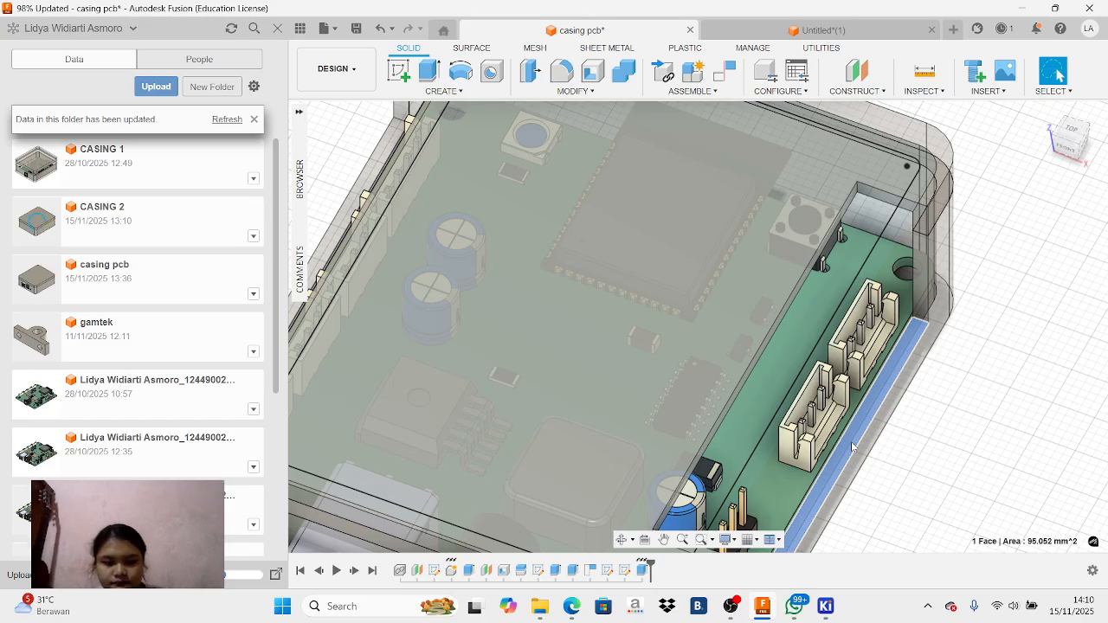
pyautogui.press('e')
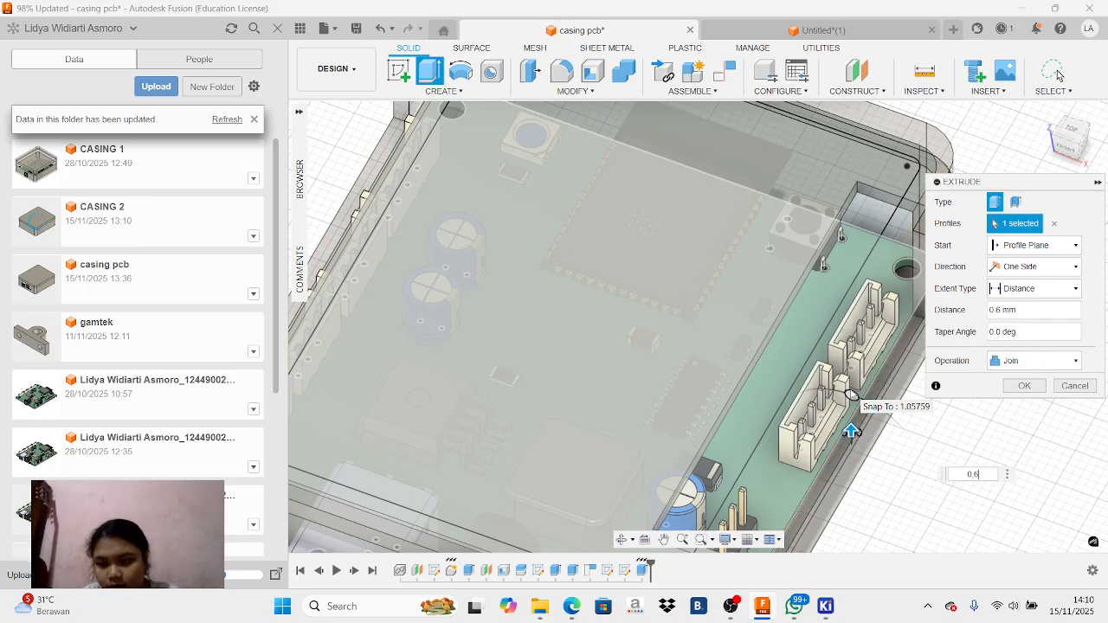
pyautogui.click(1056, 74)
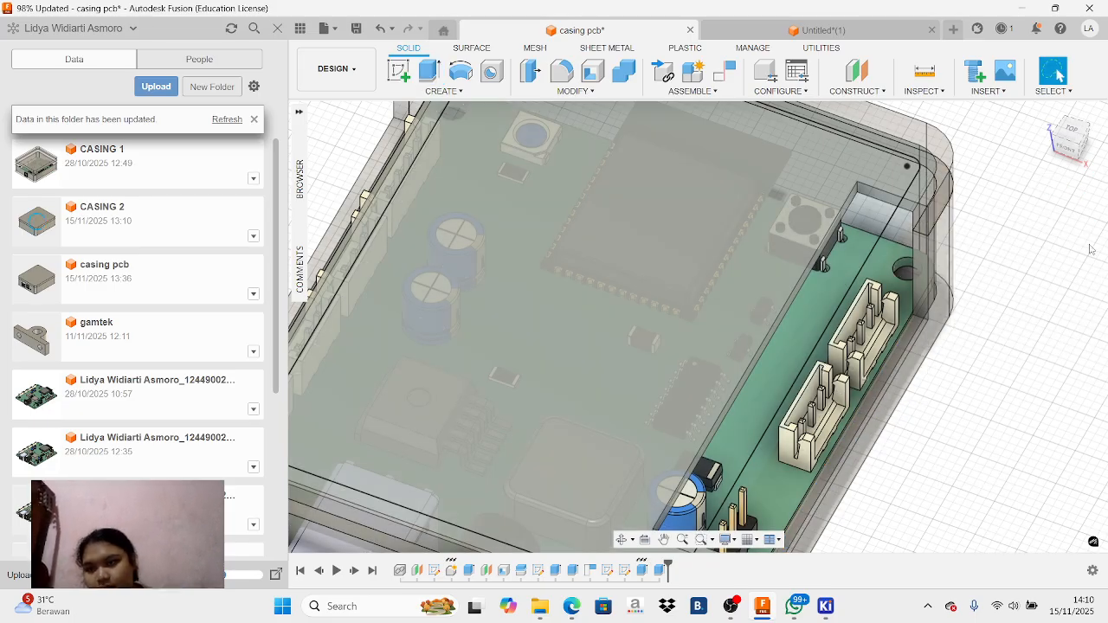
# Inspect the enclosure from above, comparing the board with and without the casing component, and check the tutorial recording in Edge before returning to Fusion
pyautogui.click(1072, 130)
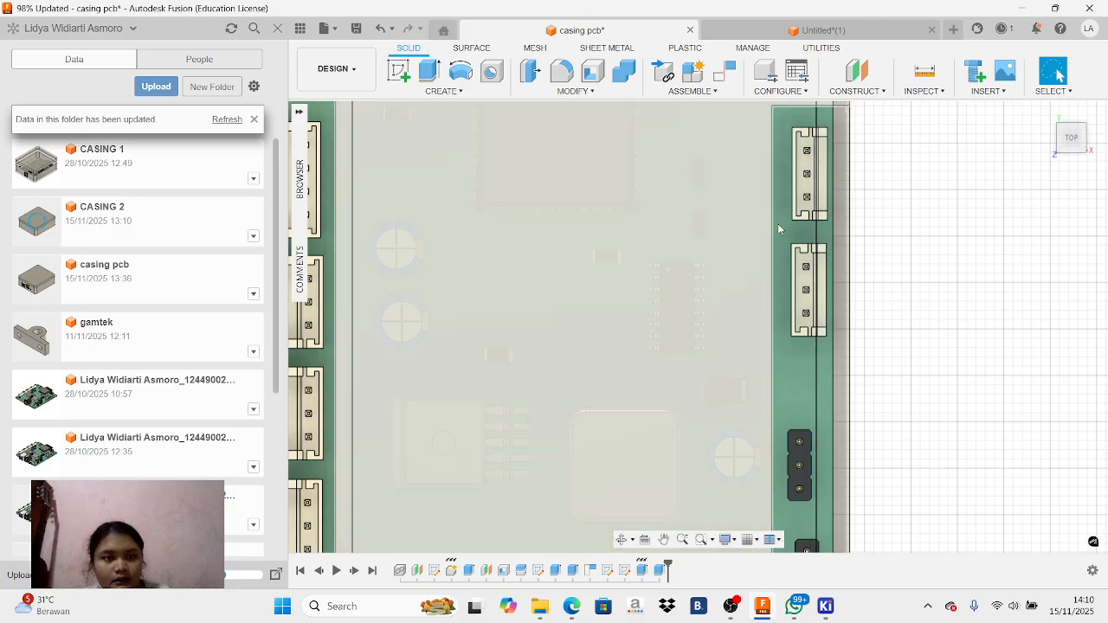
pyautogui.scroll(-5, 645, 256)
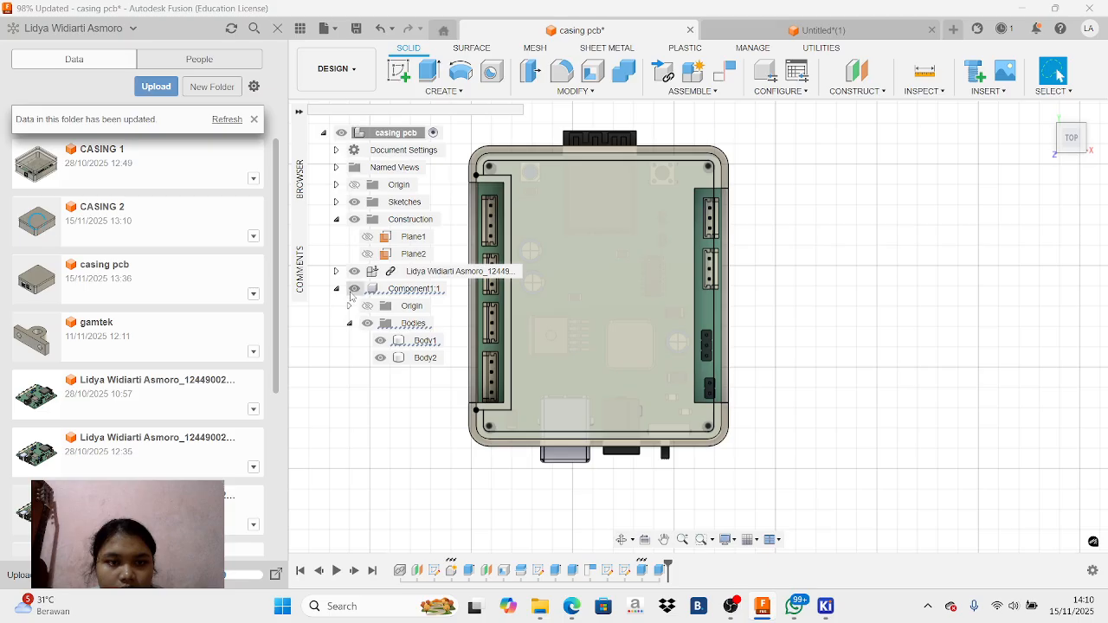
pyautogui.click(354, 289)
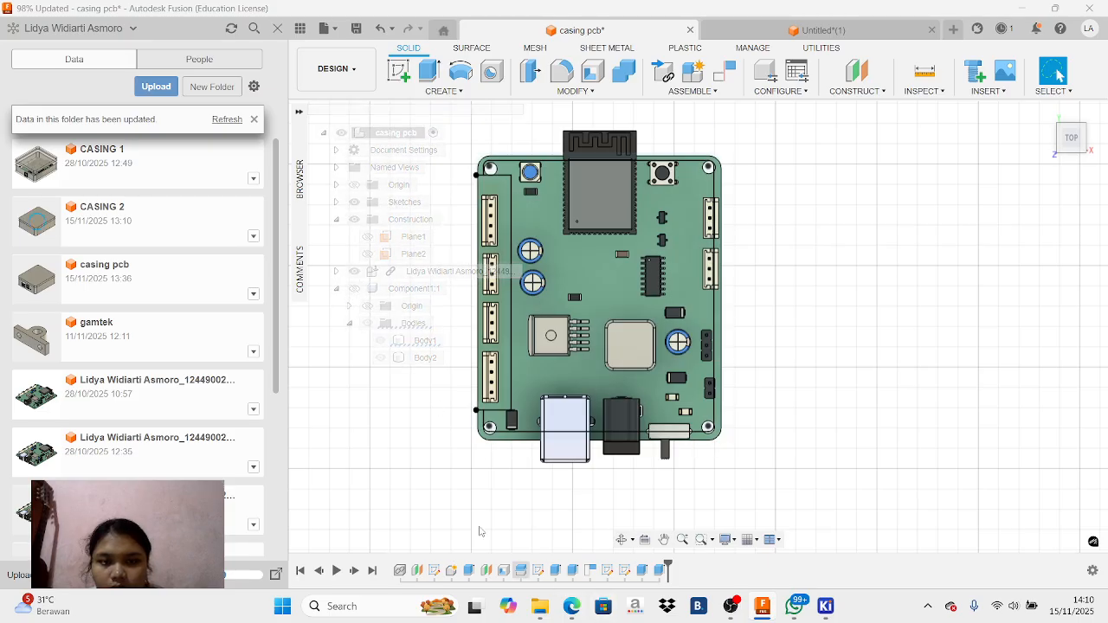
pyautogui.click(355, 288)
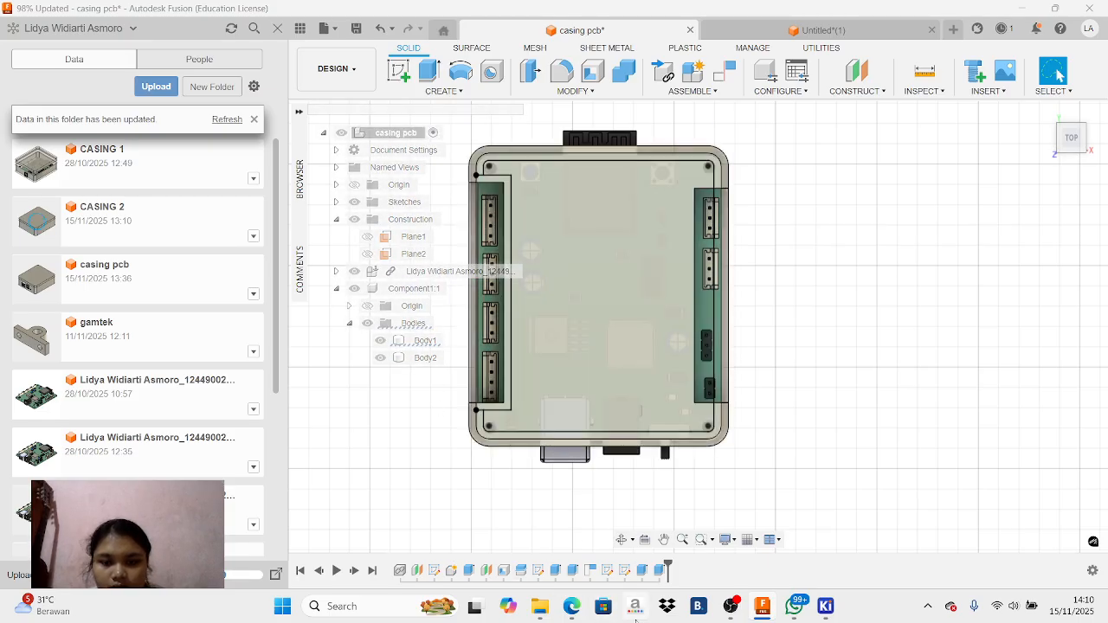
pyautogui.click(573, 606)
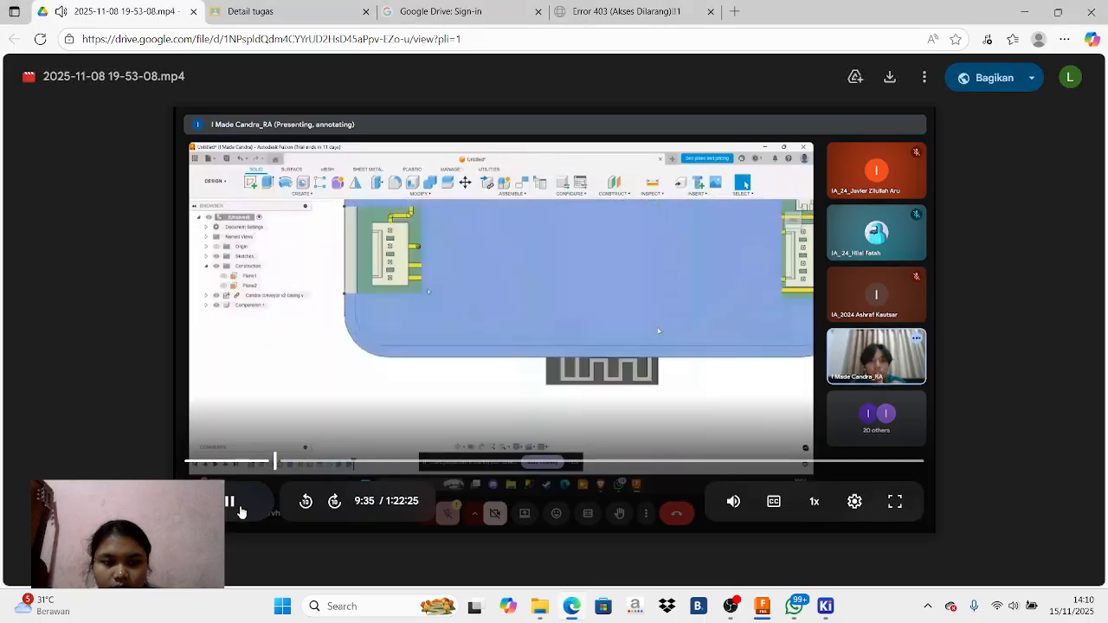
pyautogui.click(763, 606)
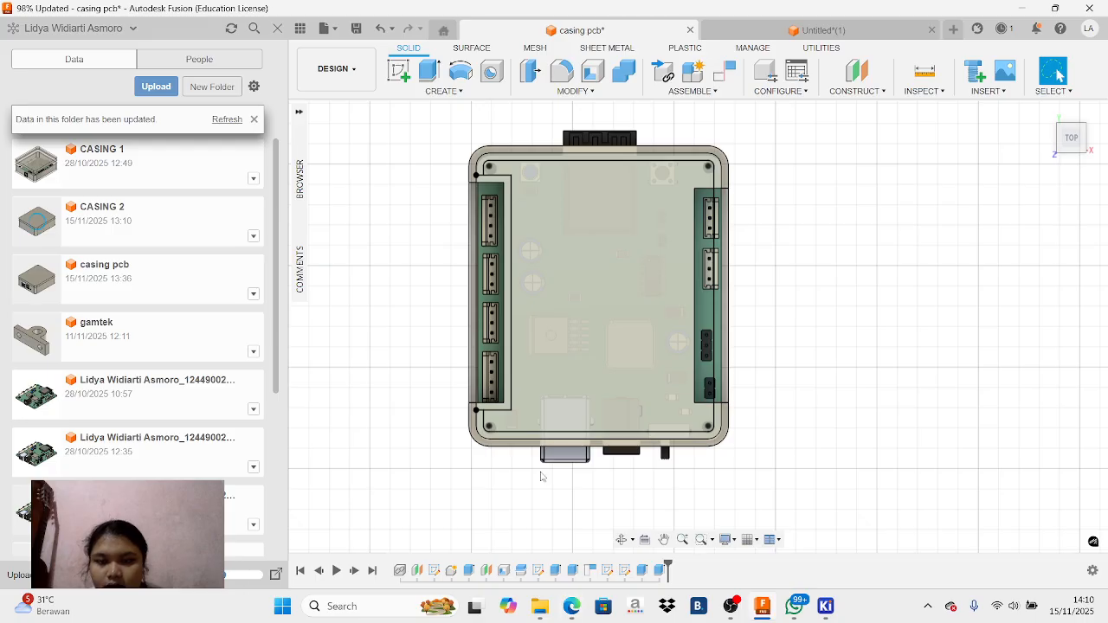
# Hide Body1 of the casing component and the linked PCB component, leaving only the lid body displayed
pyautogui.moveTo(299, 173)
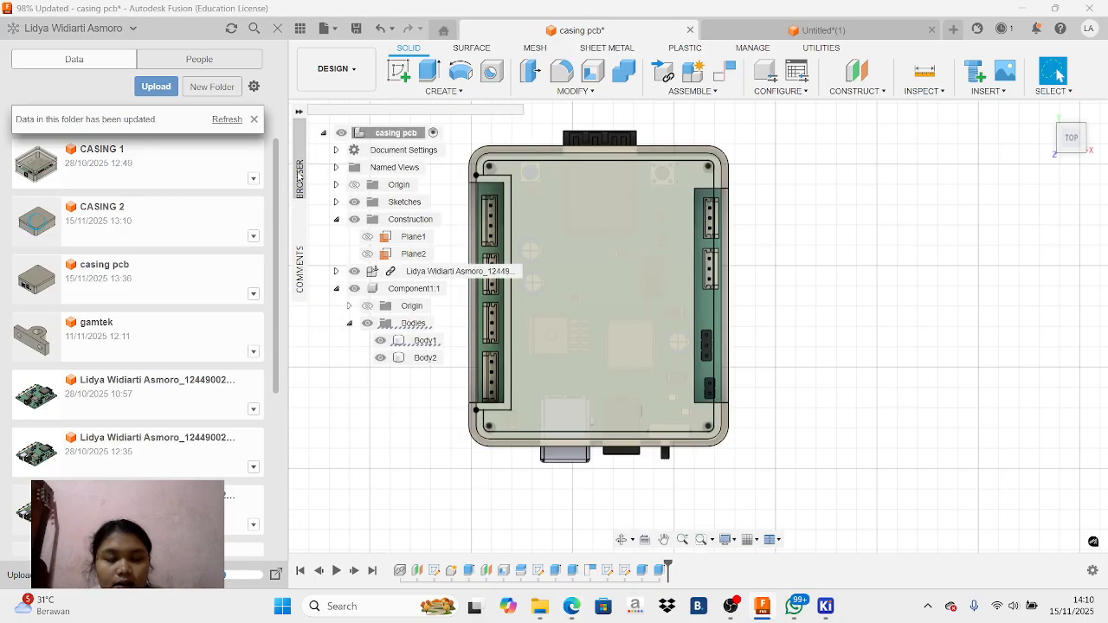
pyautogui.click(390, 342)
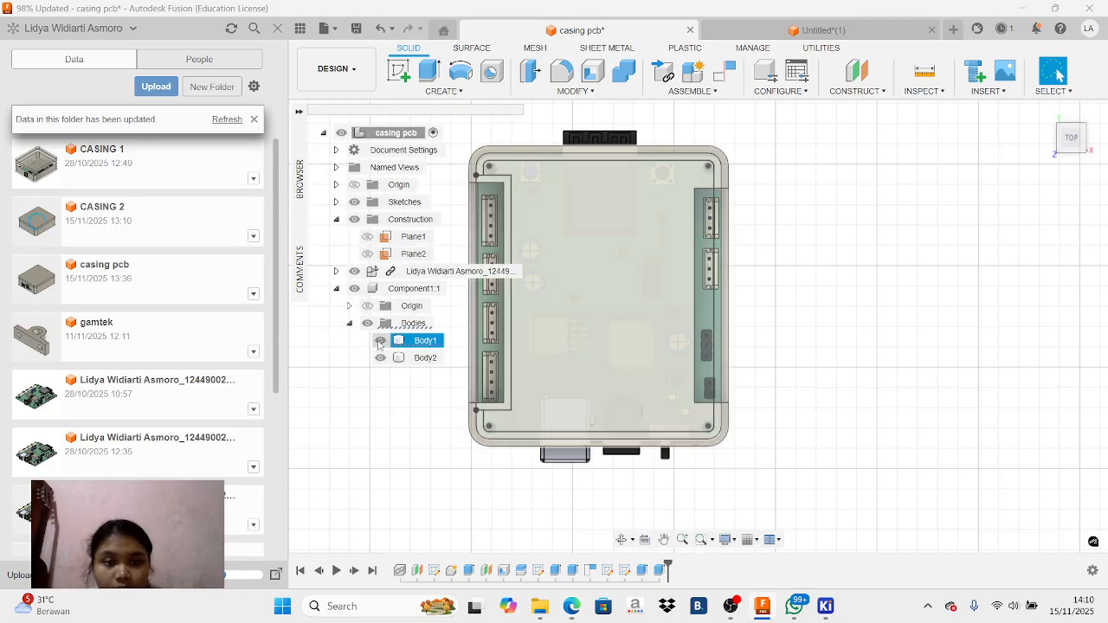
pyautogui.click(381, 341)
pyautogui.click(382, 341)
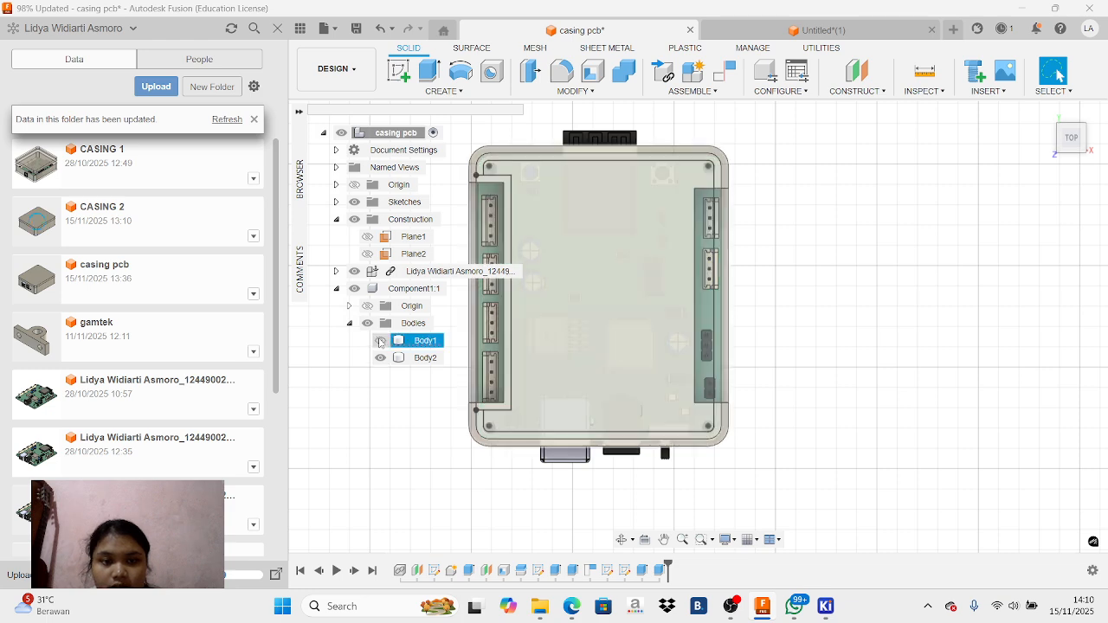
pyautogui.moveTo(300, 264)
pyautogui.moveTo(300, 178)
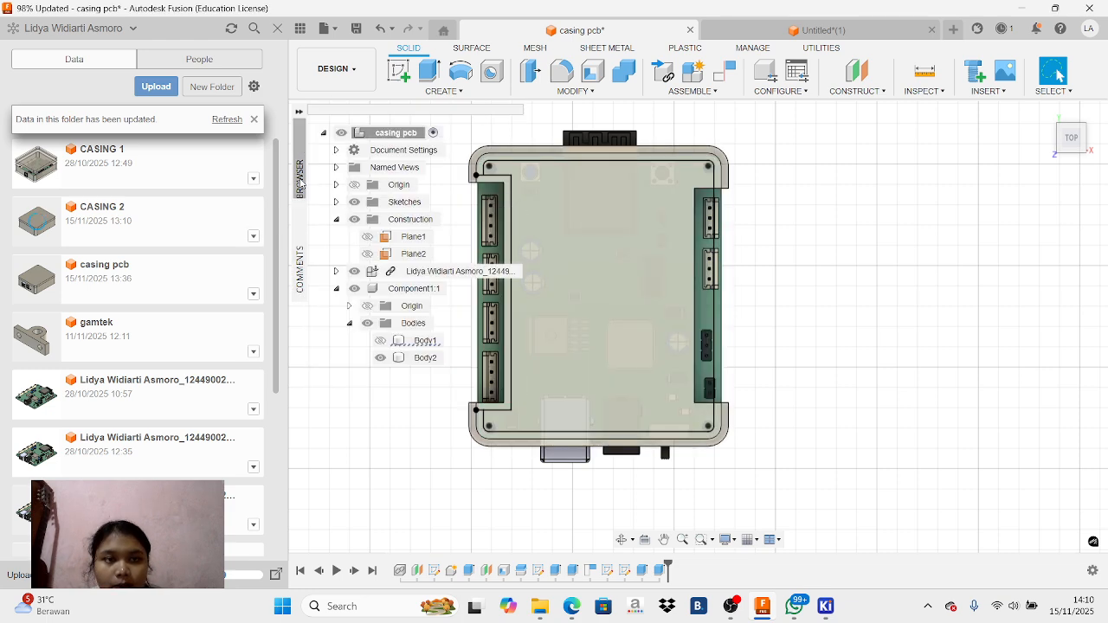
pyautogui.click(371, 291)
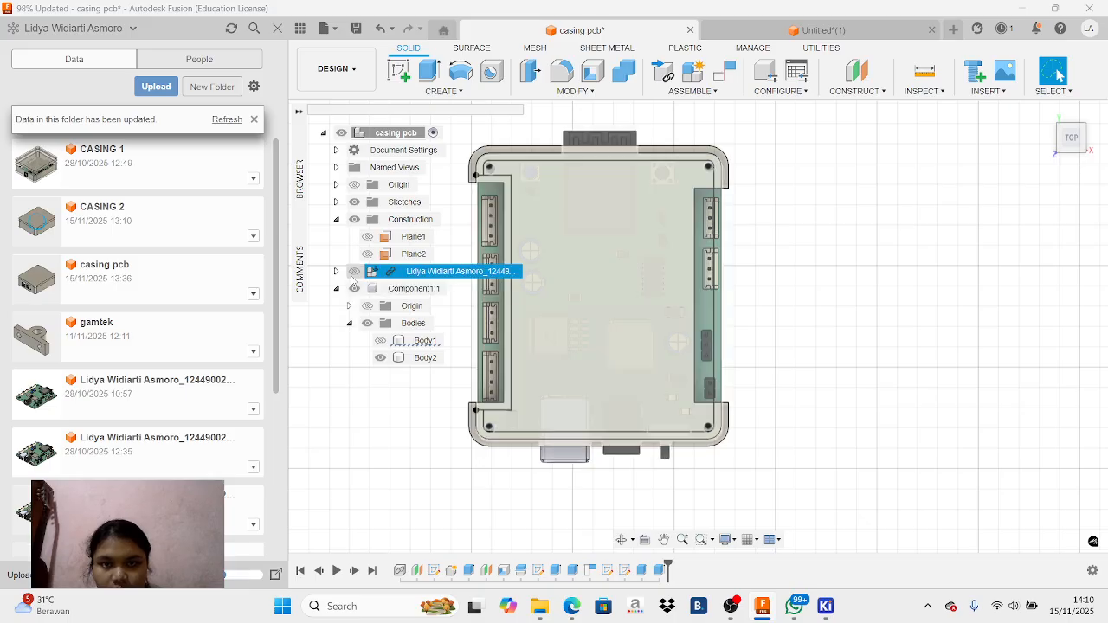
pyautogui.click(354, 272)
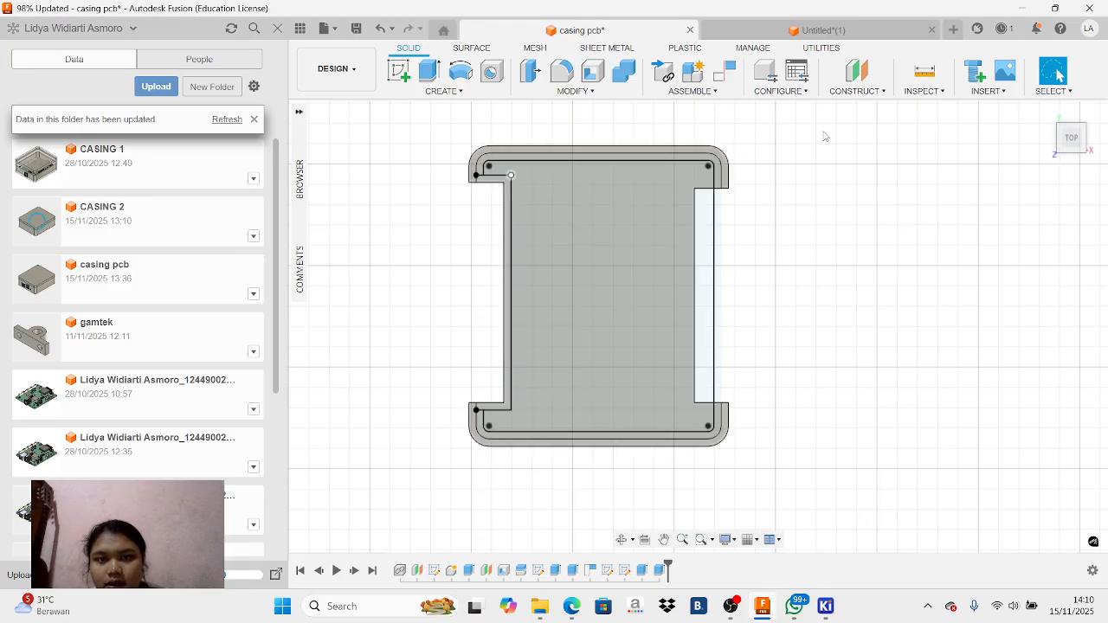
# Start a new sketch on the underside of the lid and bring its full outline into view
pyautogui.click(1092, 139)
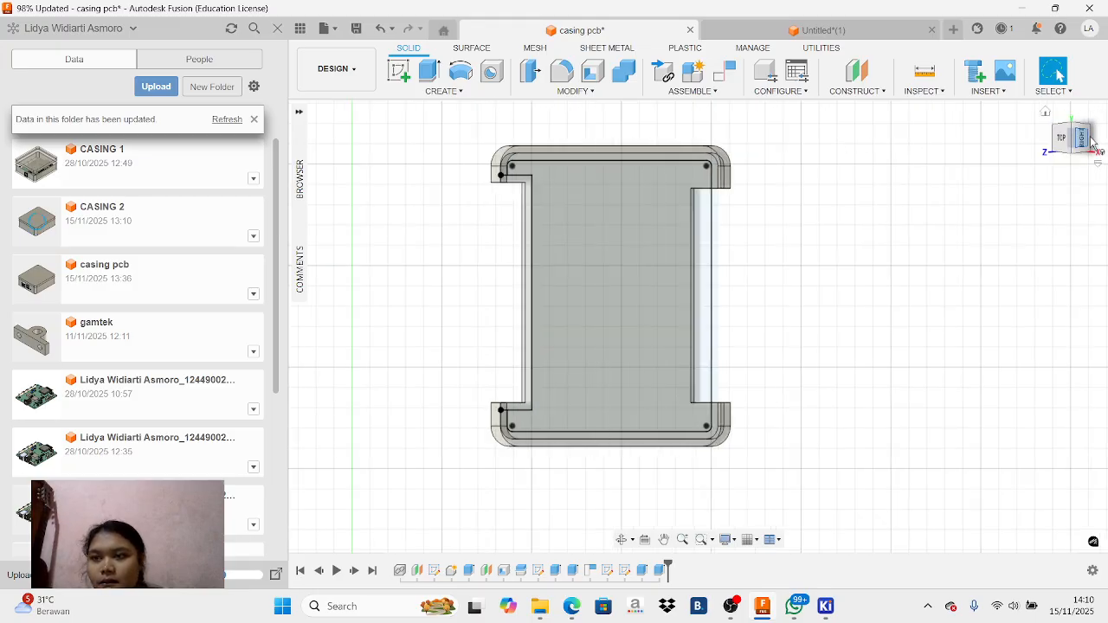
pyautogui.click(1092, 140)
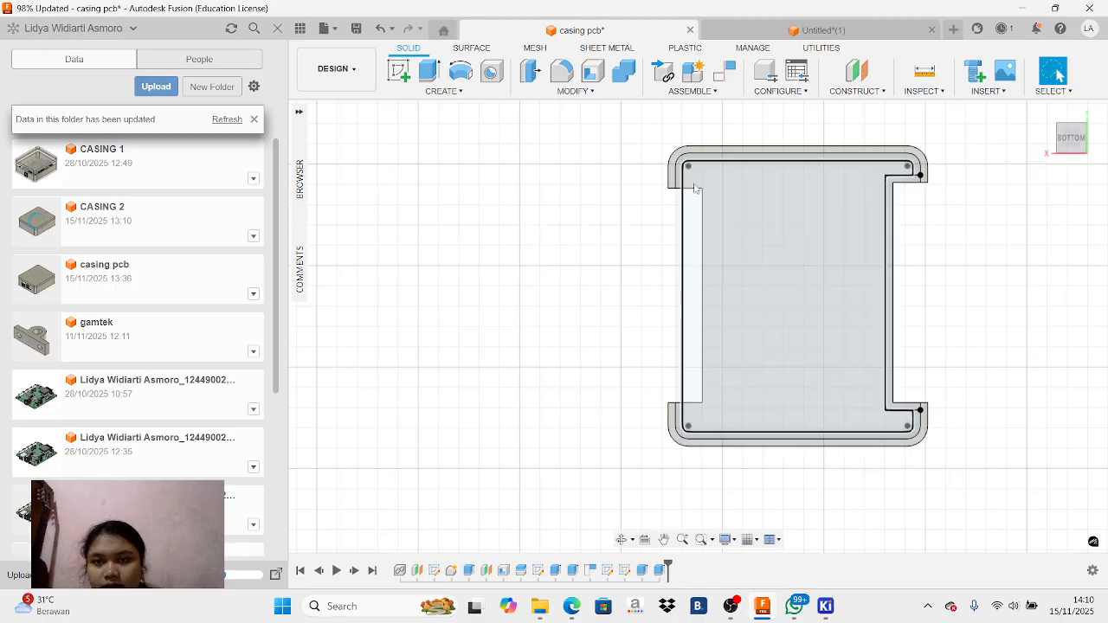
pyautogui.scroll(3, 696, 188)
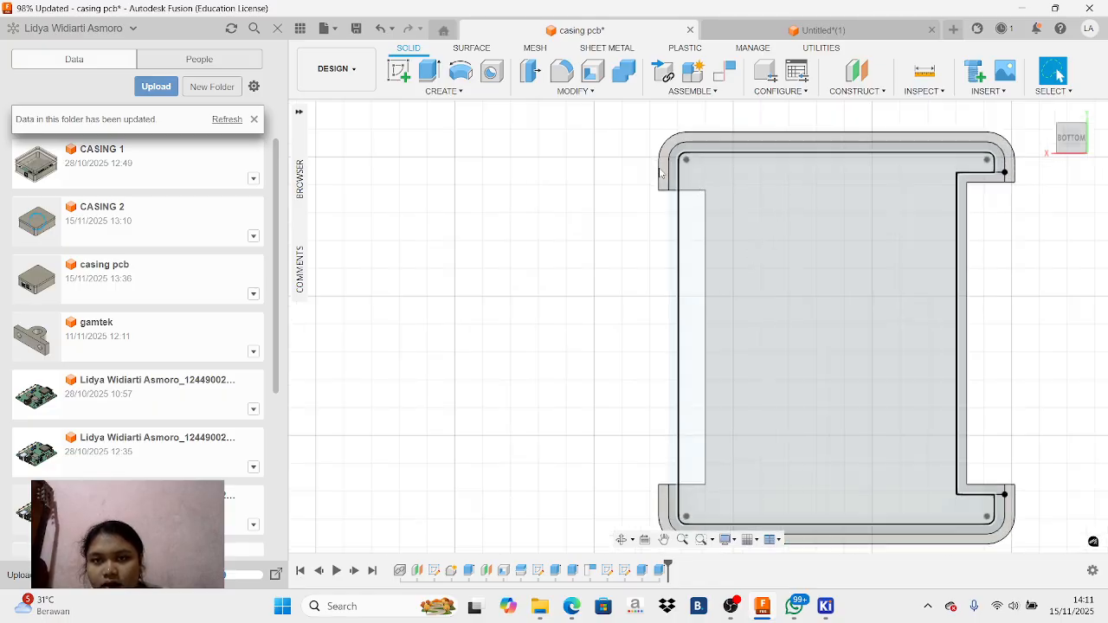
pyautogui.click(786, 217)
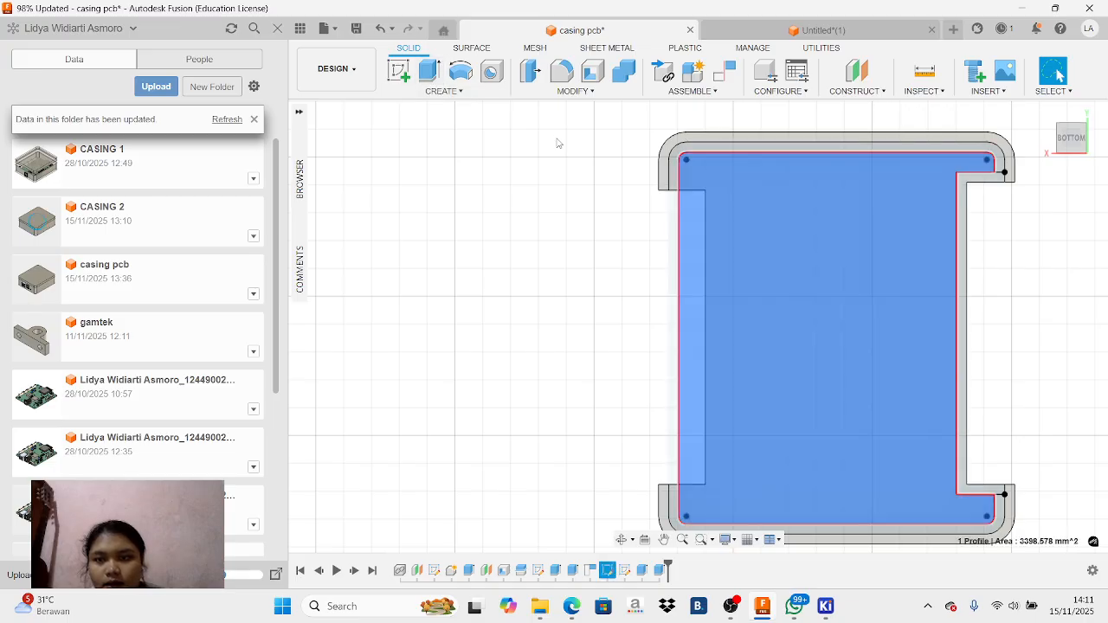
pyautogui.click(678, 161)
pyautogui.click(398, 72)
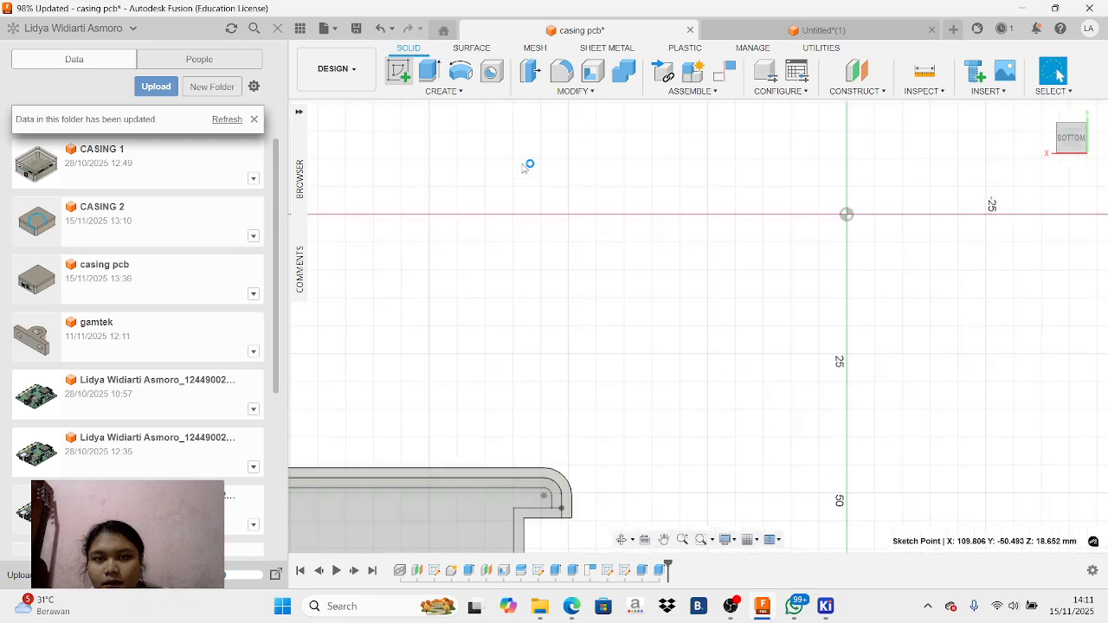
pyautogui.click(498, 147)
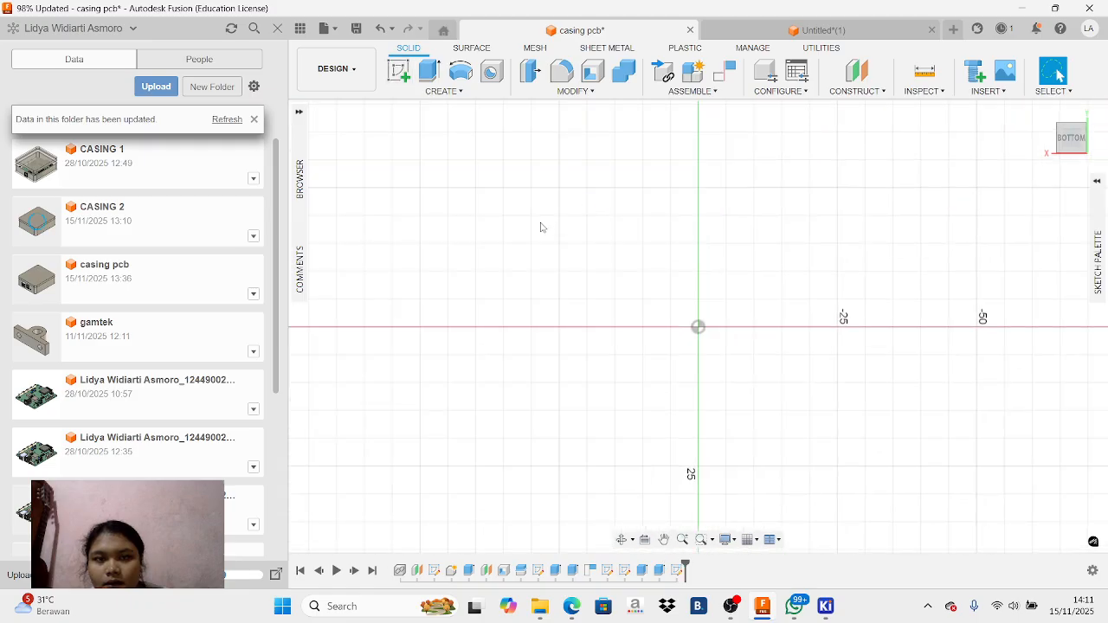
pyautogui.click(664, 540)
pyautogui.moveTo(634, 514); pyautogui.dragTo(929, 191)
pyautogui.moveTo(649, 394)
pyautogui.mouseDown()
pyautogui.moveTo(755, 317)
pyautogui.moveTo(670, 344)
pyautogui.moveTo(715, 314)
pyautogui.mouseUp()
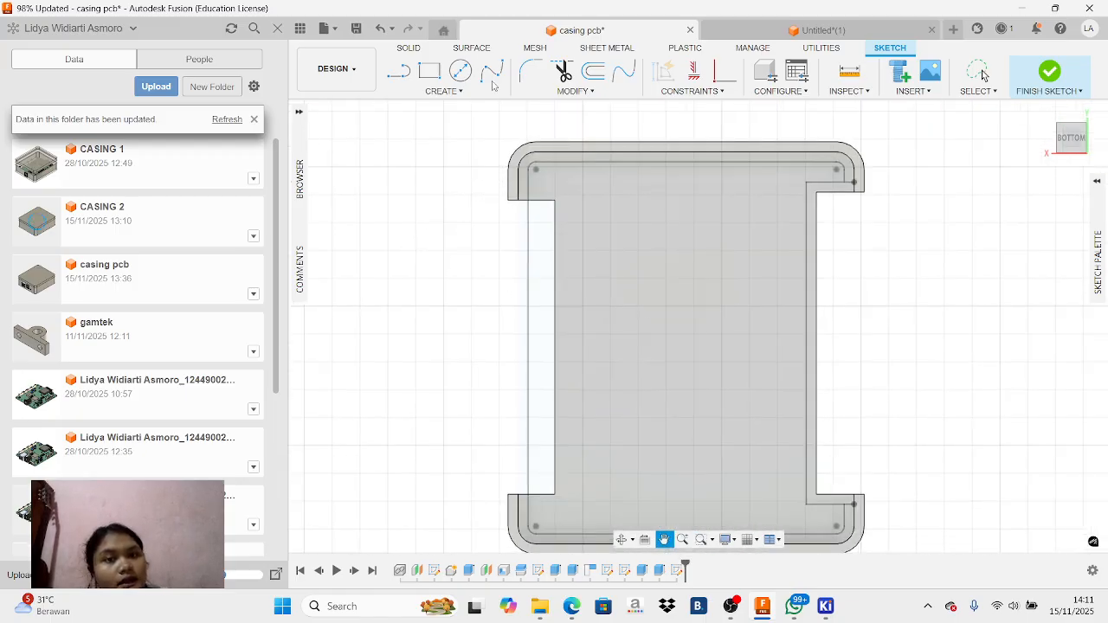
# Start a one-sided Offset with chain selection in the lid's underside sketch
pyautogui.press('o')
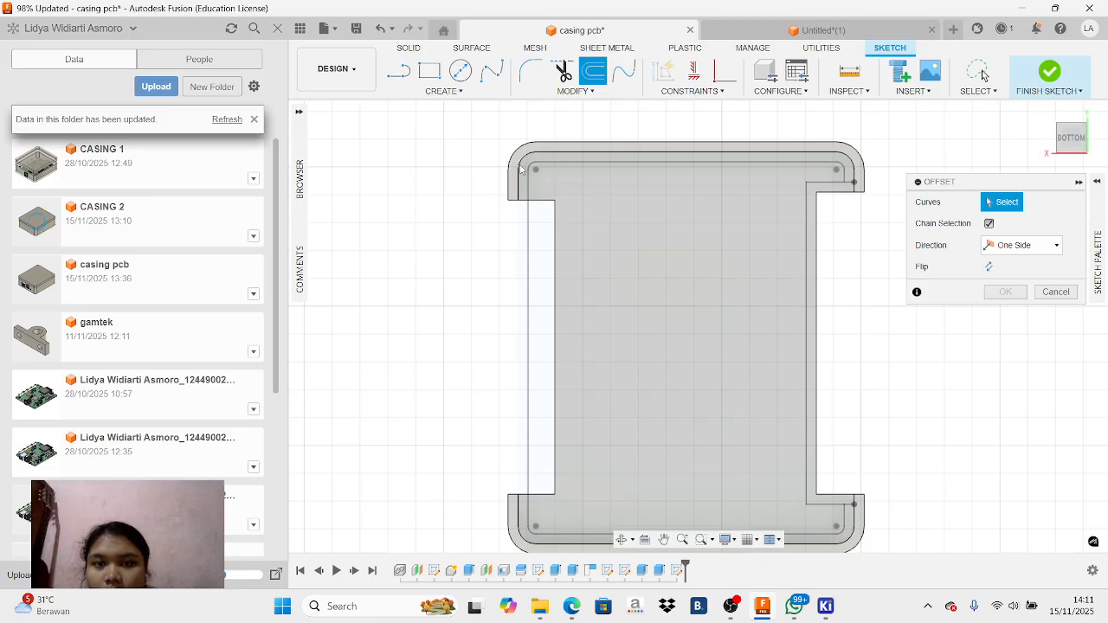
pyautogui.scroll(2, 524, 184)
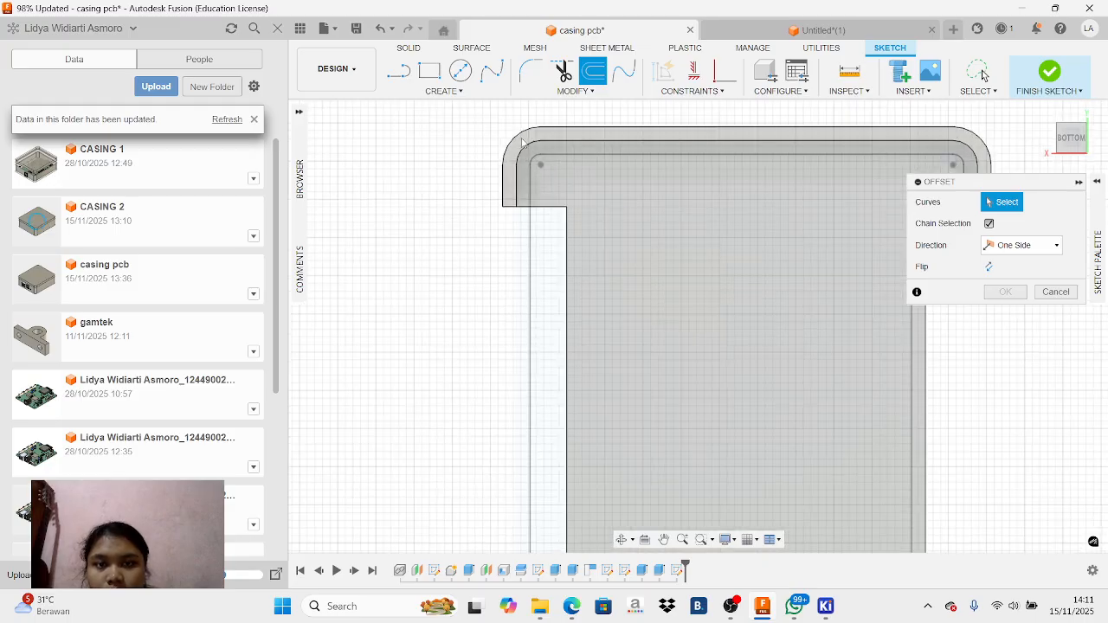
pyautogui.scroll(1, 578, 237)
pyautogui.scroll(-2, 578, 236)
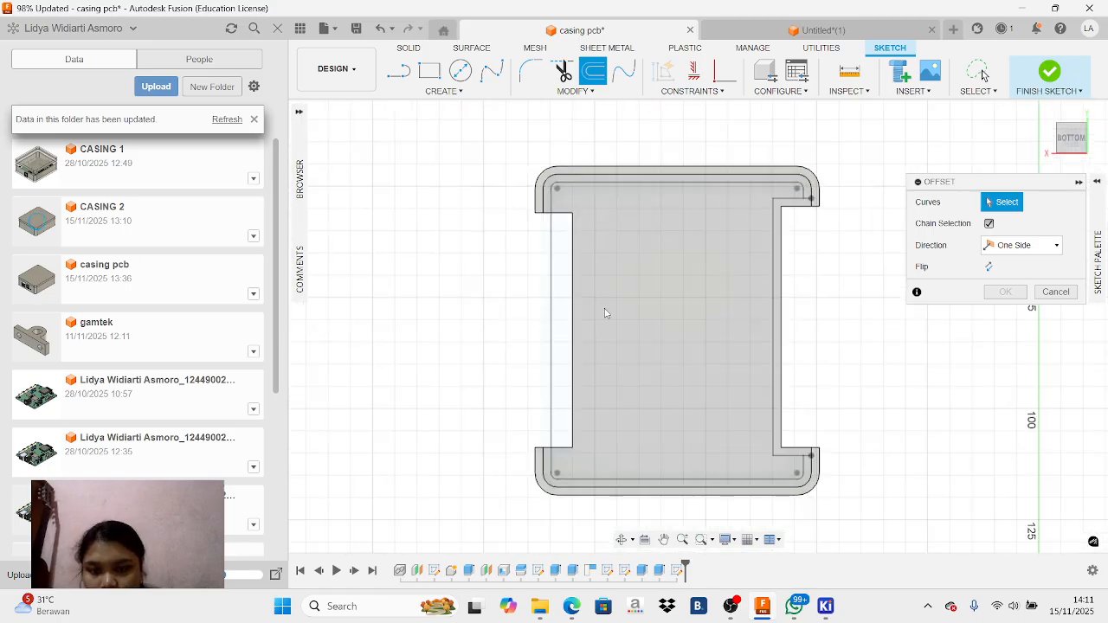
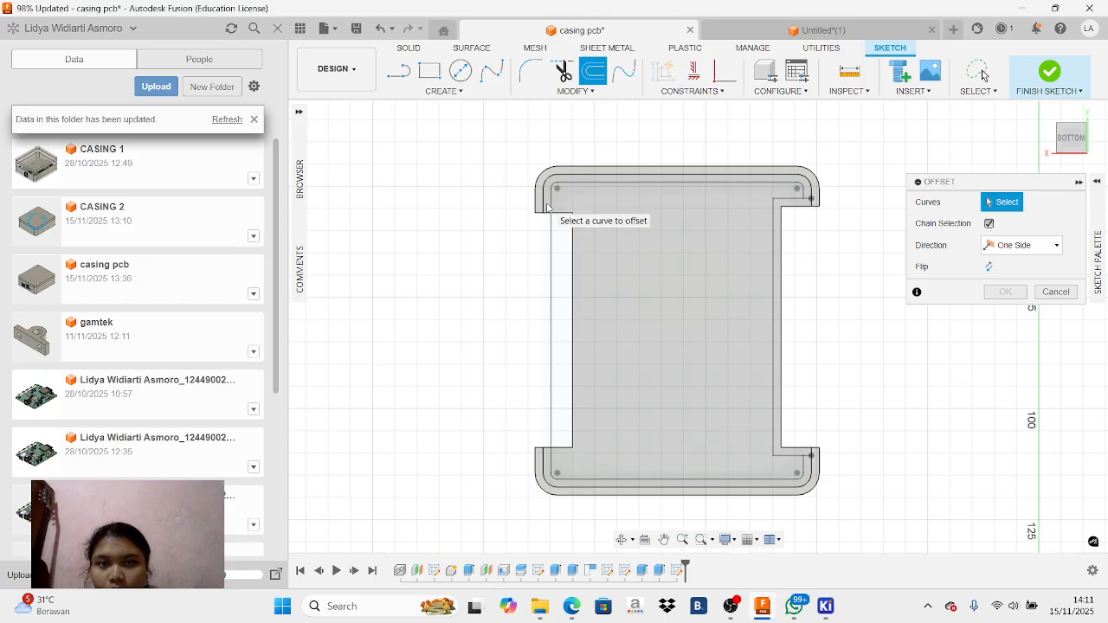
pyautogui.scroll(2, 549, 205)
pyautogui.click(1055, 292)
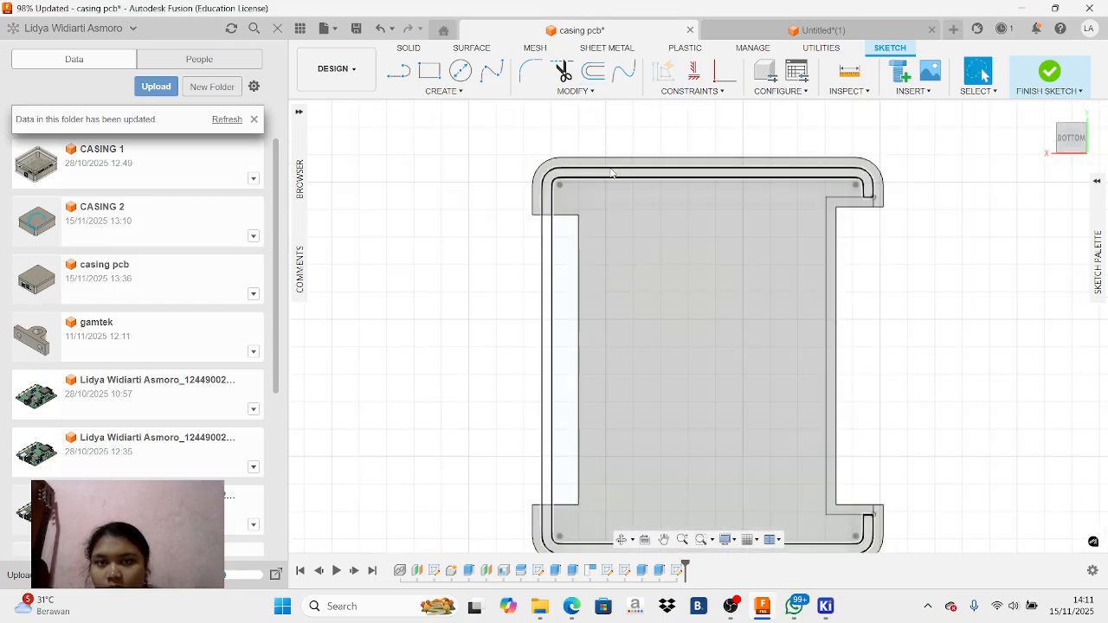
pyautogui.click(580, 238)
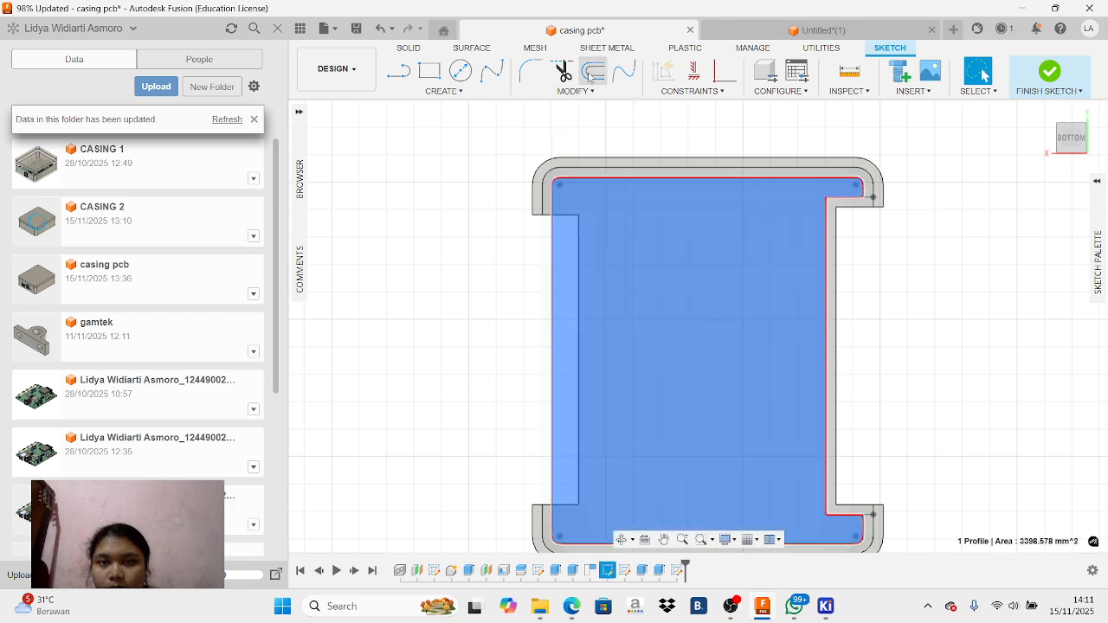
pyautogui.click(593, 71)
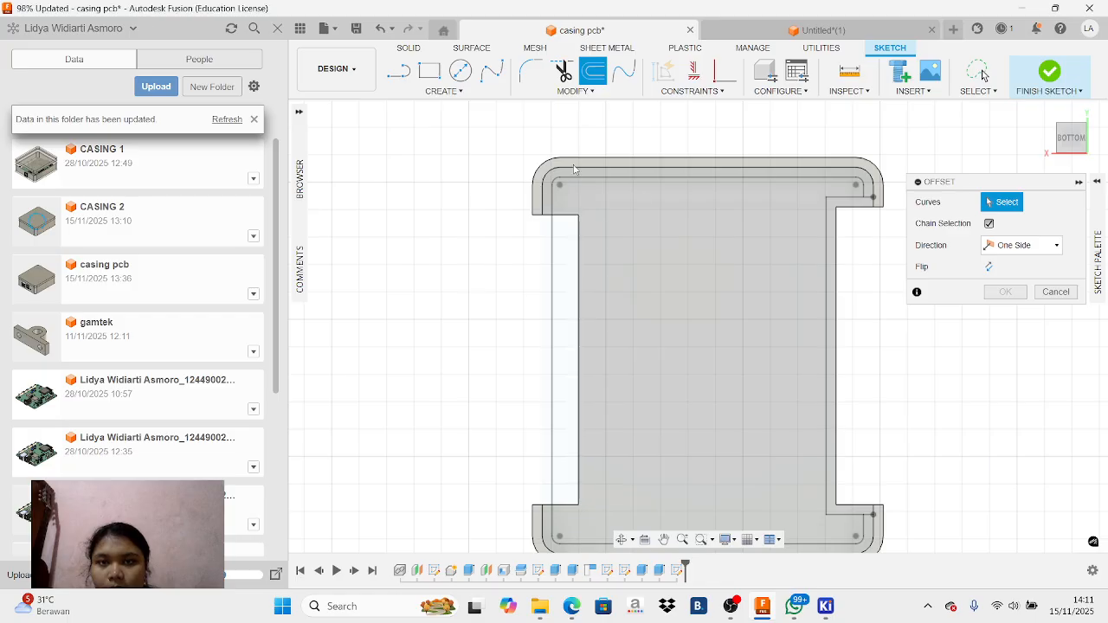
pyautogui.click(1056, 292)
pyautogui.click(731, 606)
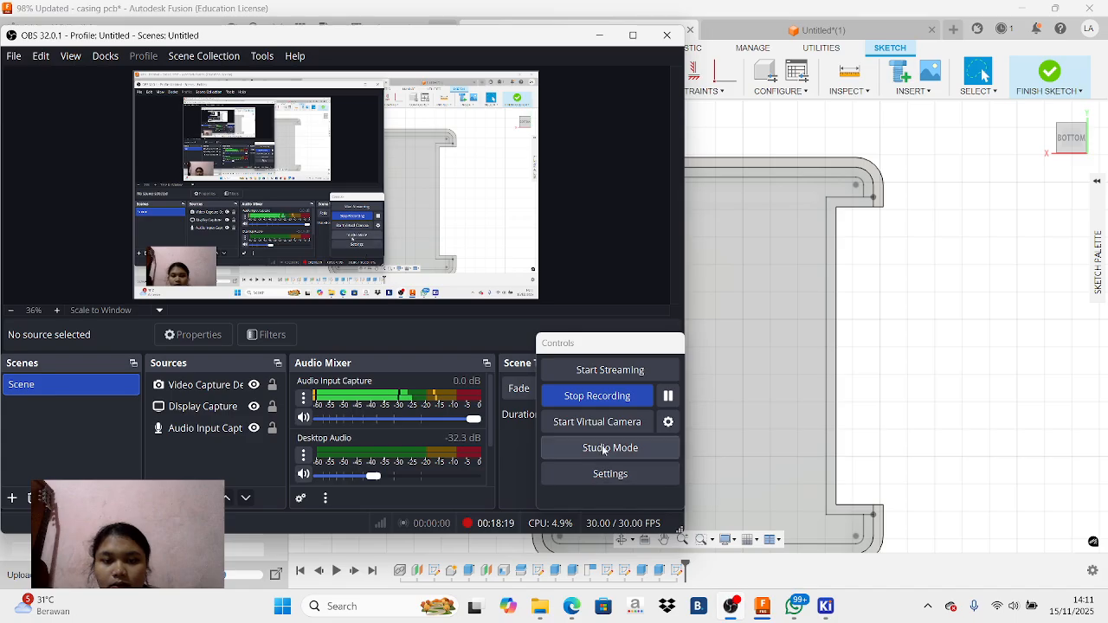
pyautogui.click(668, 396)
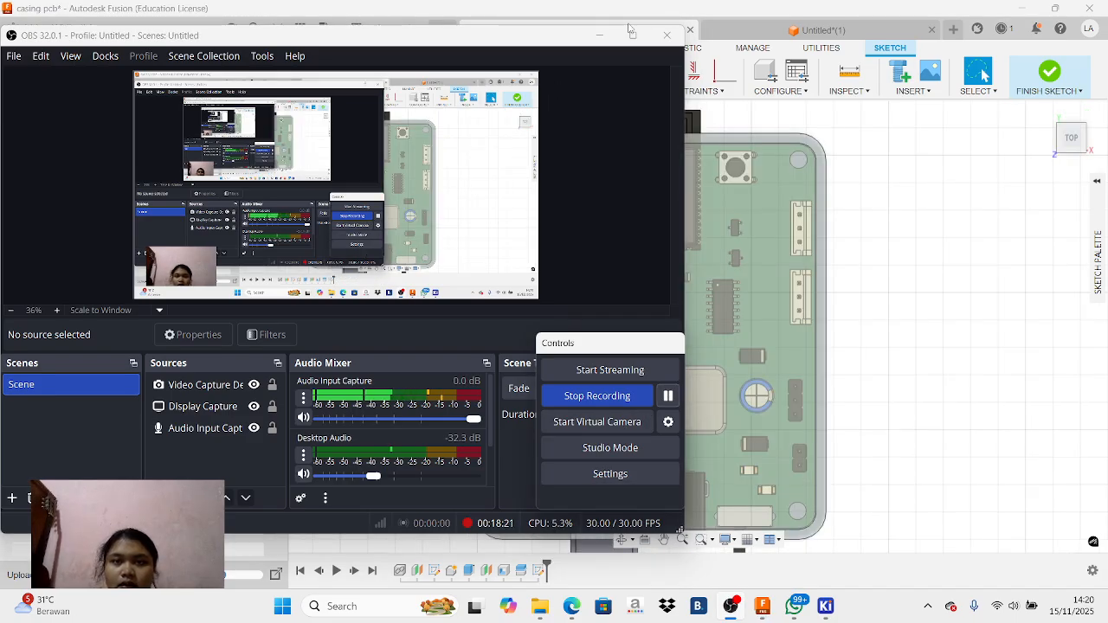
pyautogui.click(601, 36)
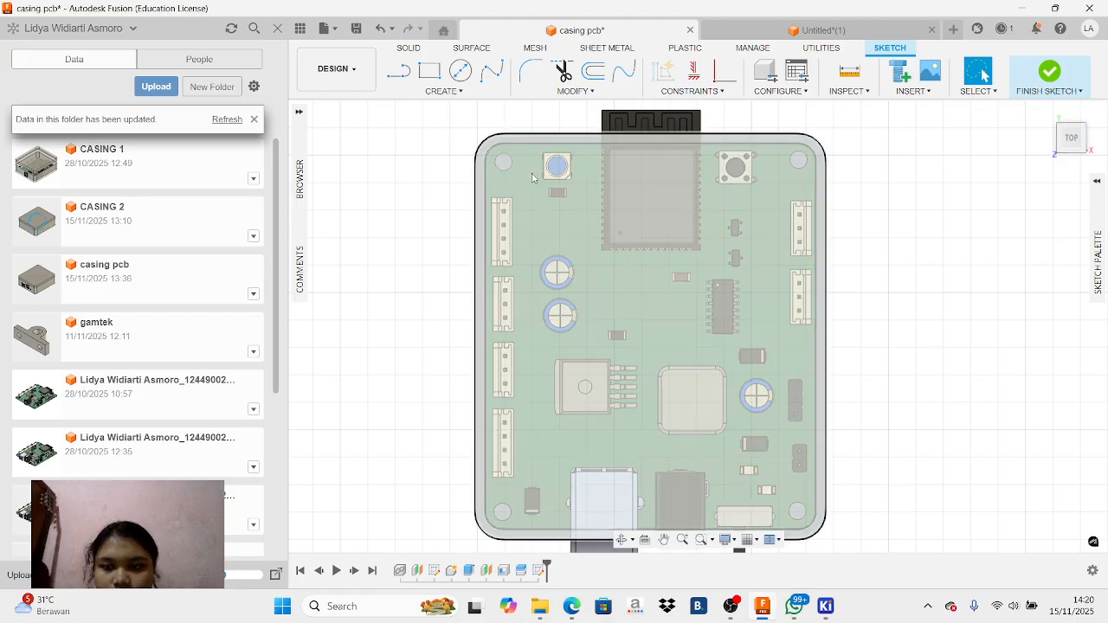
# Replay the last ten seconds of the tutorial recording in Edge to check the enclosure's openings, and return to Fusion
pyautogui.click(571, 606)
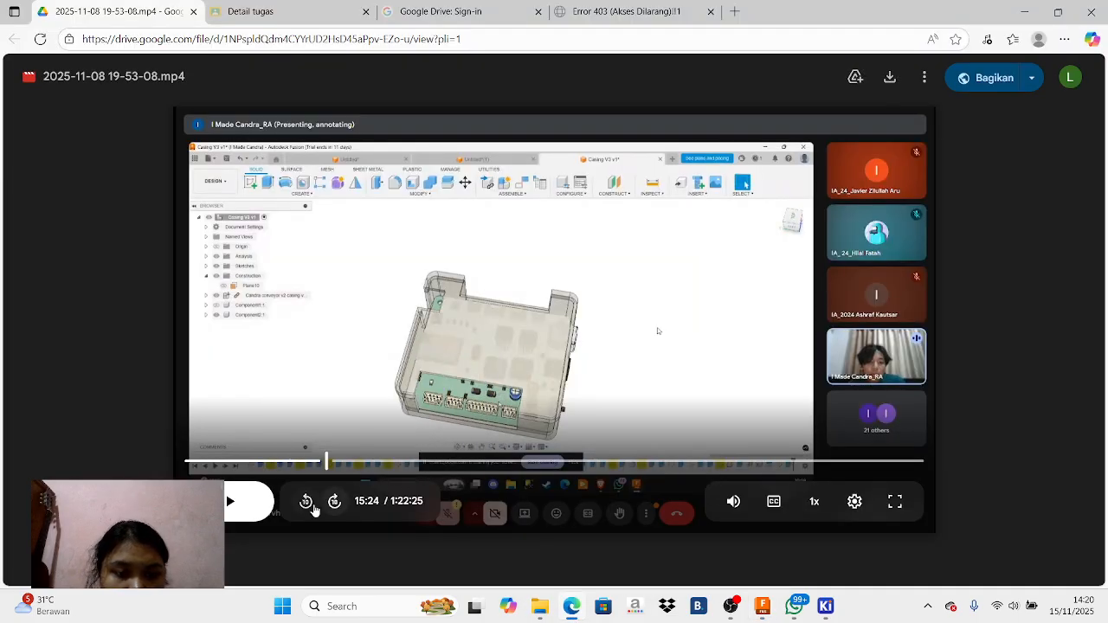
pyautogui.click(308, 506)
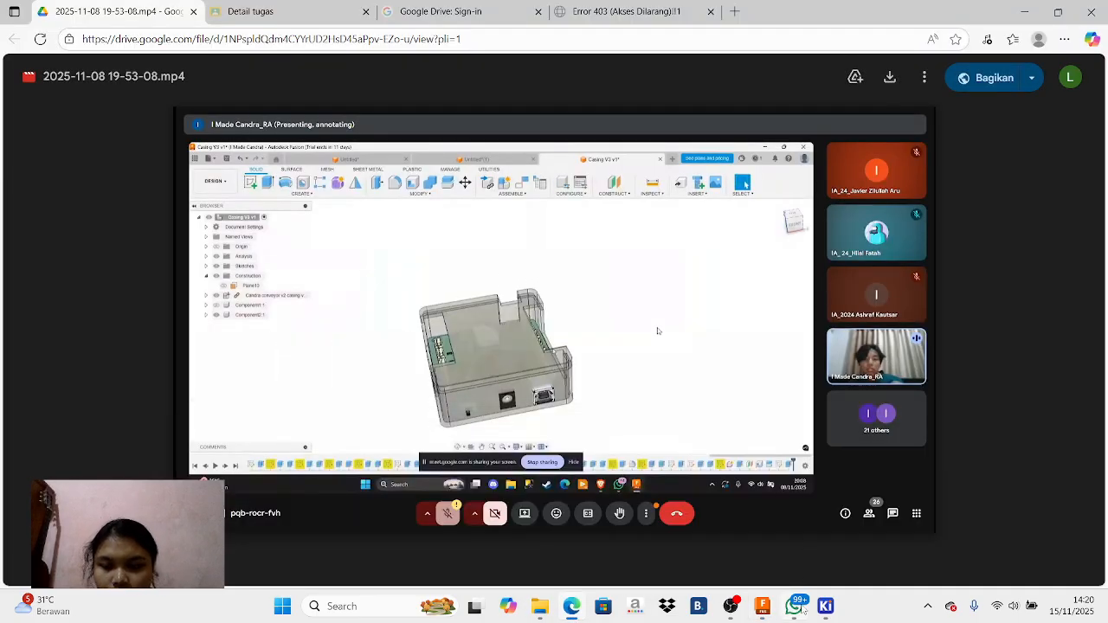
pyautogui.click(795, 606)
pyautogui.click(762, 606)
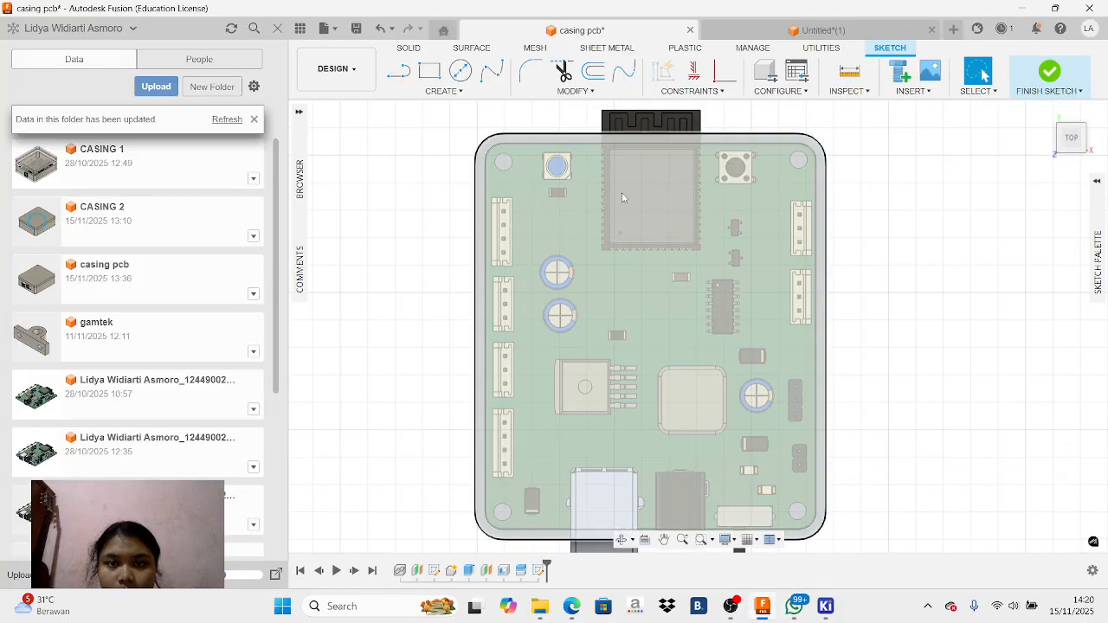
# Sketch a three-line outline about 8 mm by 55 mm around the four connectors, starting and ending on the casing's left edge
pyautogui.click(398, 71)
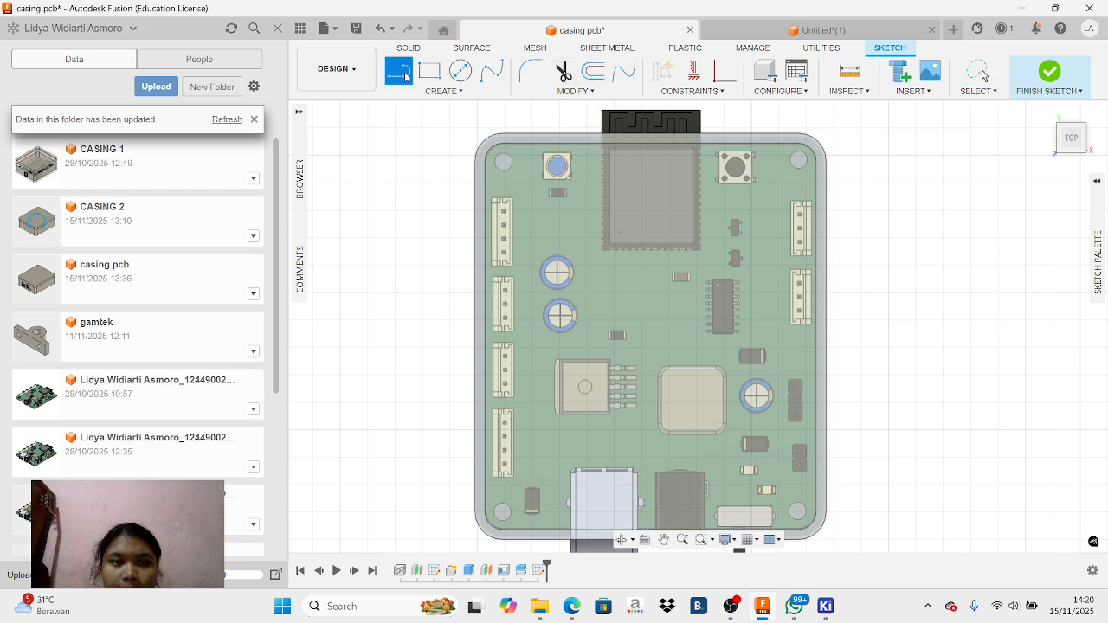
pyautogui.click(475, 181)
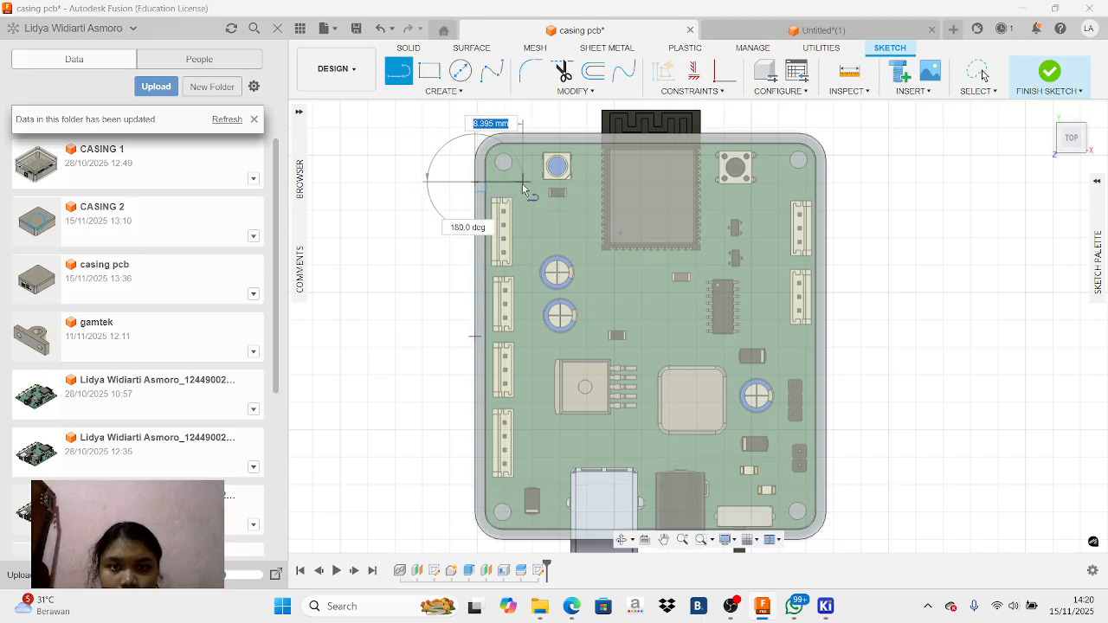
pyautogui.click(520, 185)
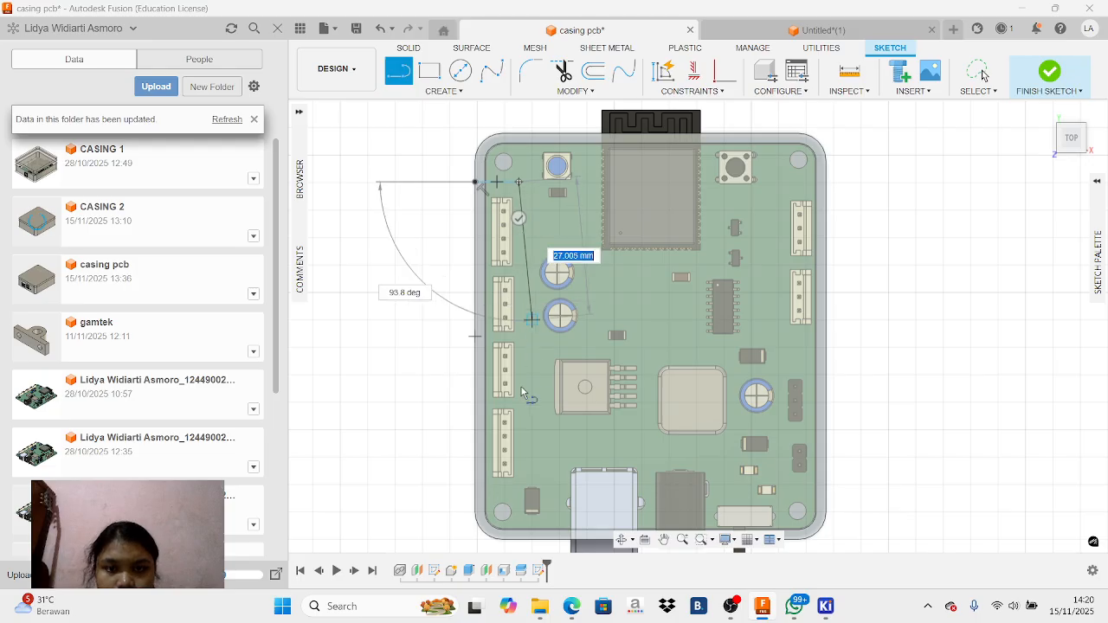
pyautogui.click(522, 487)
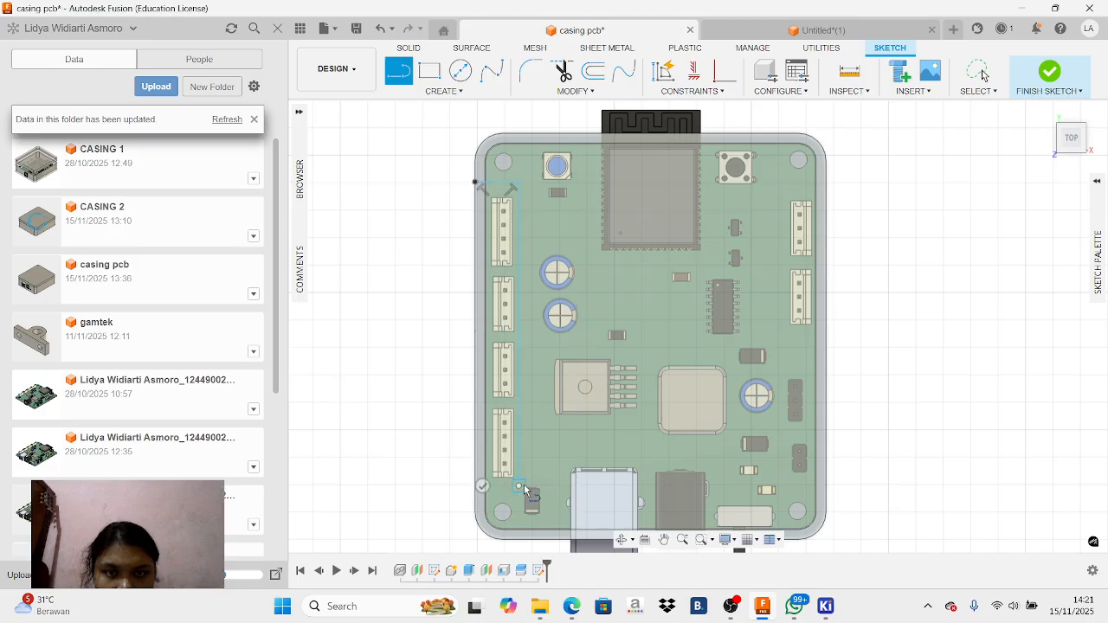
pyautogui.click(475, 487)
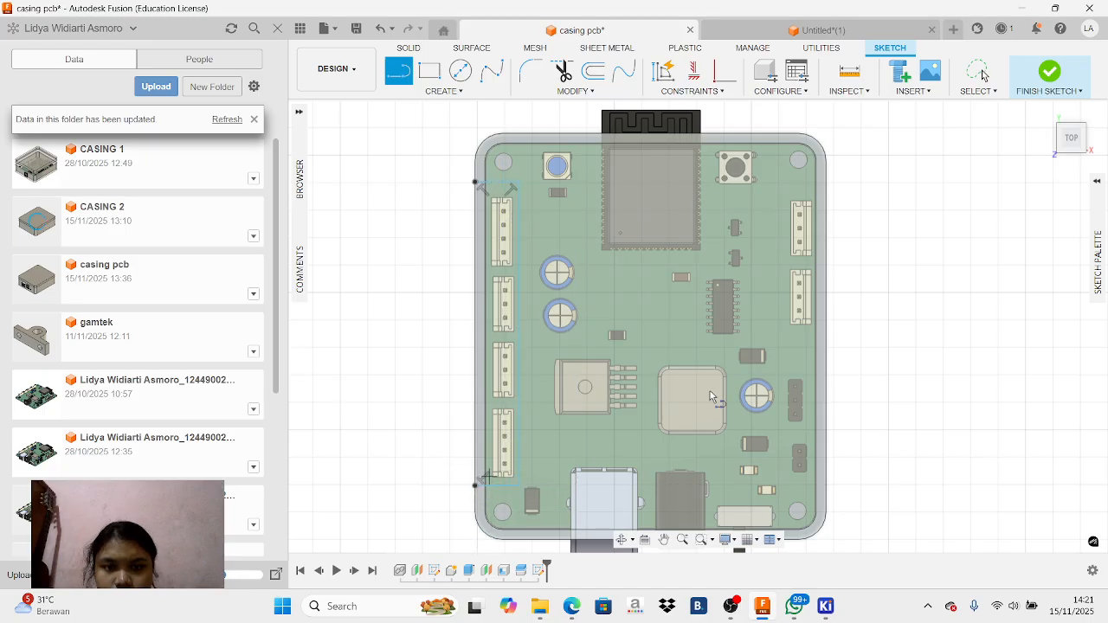
# Sketch a three-line outline about 8.6 mm by 54 mm around the right-hand connectors and pin headers, ending on the casing's edge
pyautogui.click(824, 184)
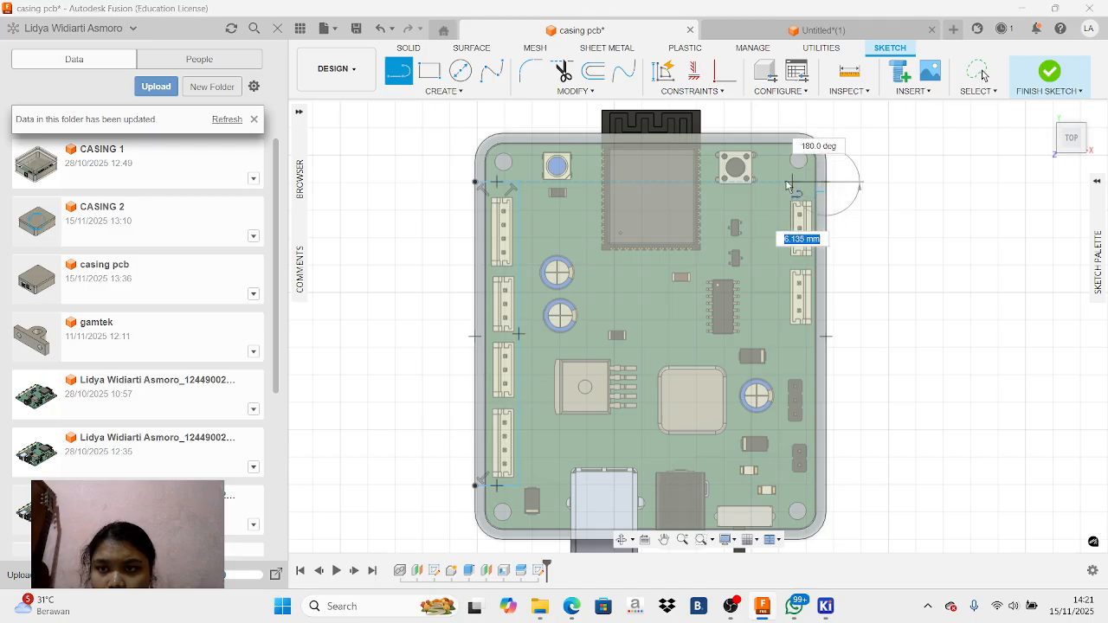
pyautogui.click(780, 183)
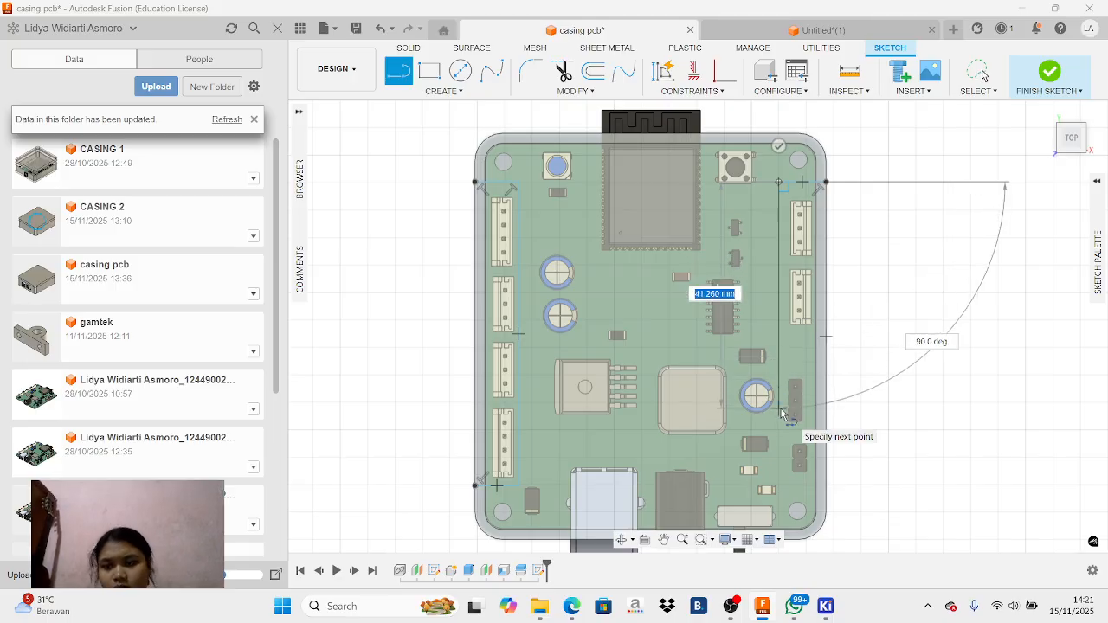
pyautogui.click(780, 478)
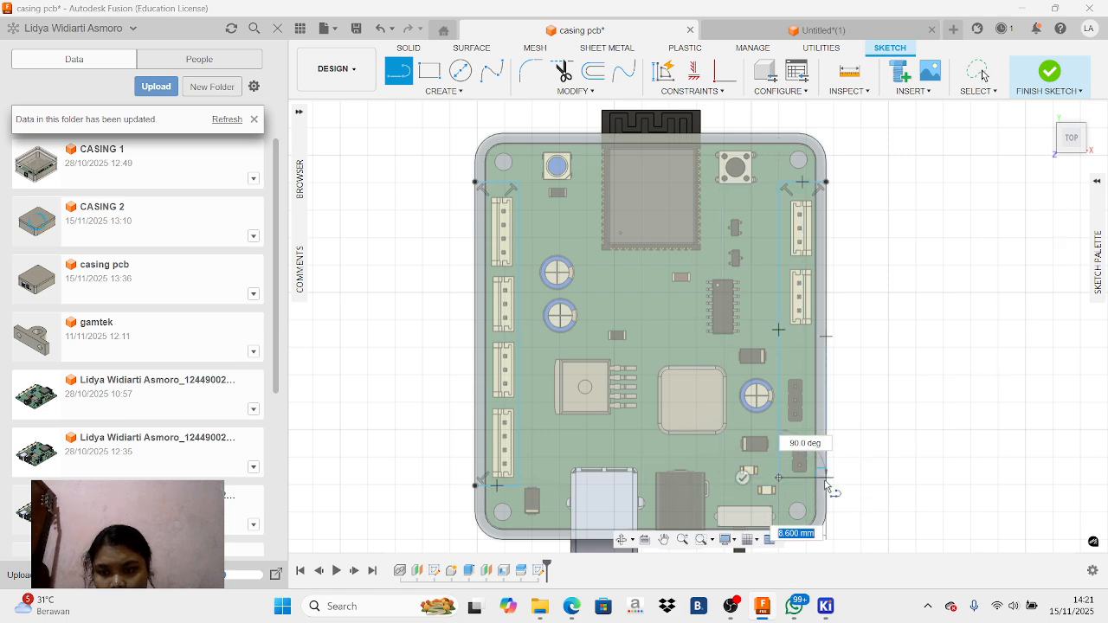
pyautogui.click(826, 478)
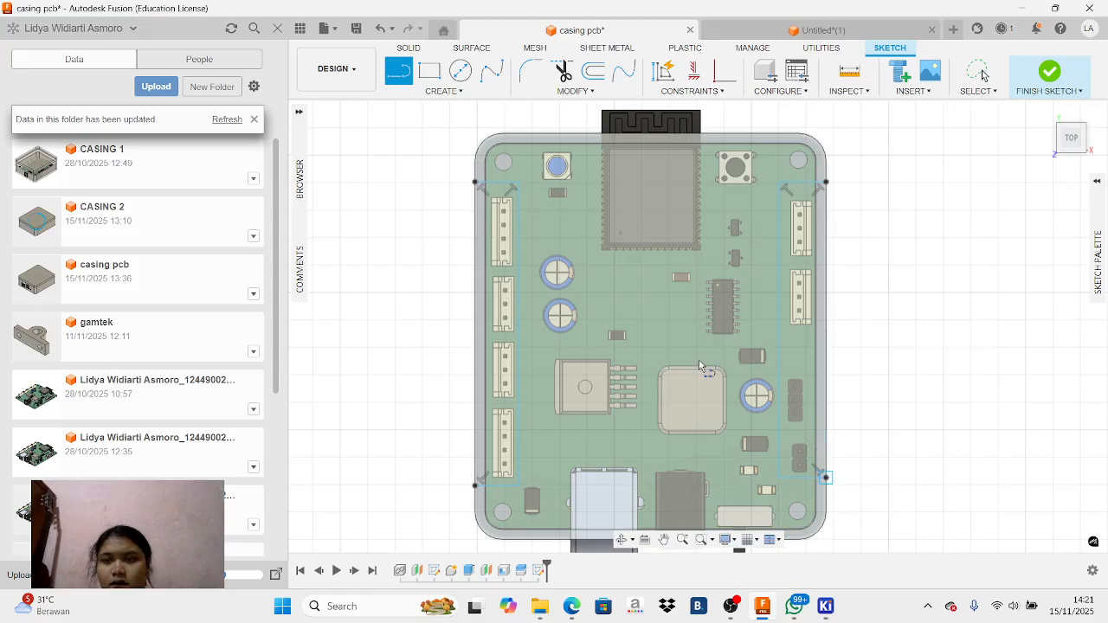
# Sketch a three-line outline about 10.4 mm wide around the push button, starting and ending on the casing's upper edge
pyautogui.click(709, 136)
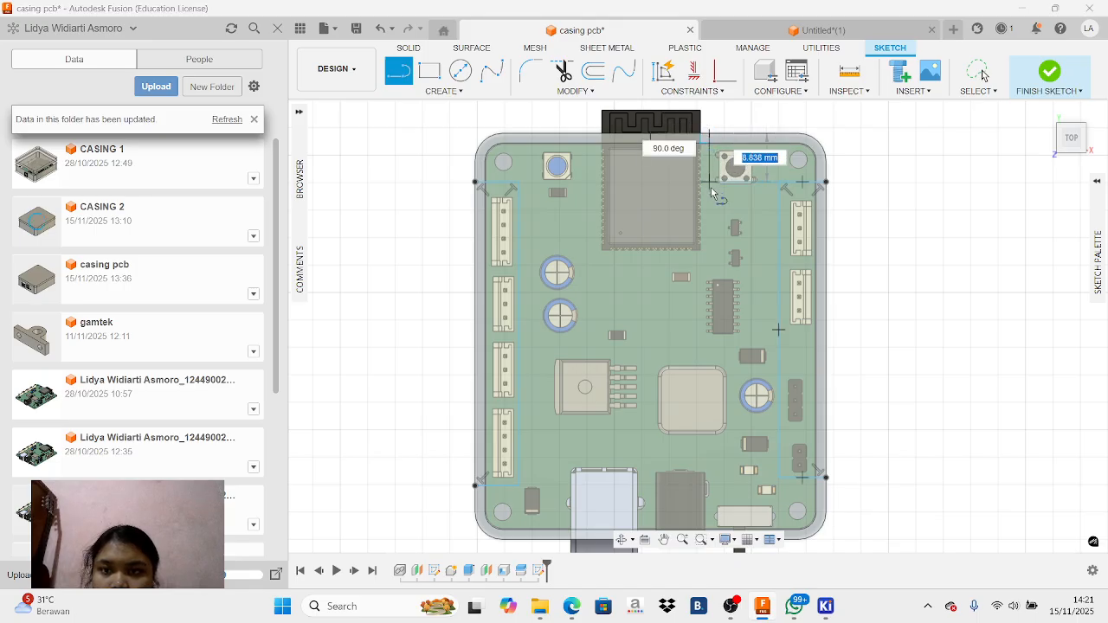
pyautogui.click(710, 190)
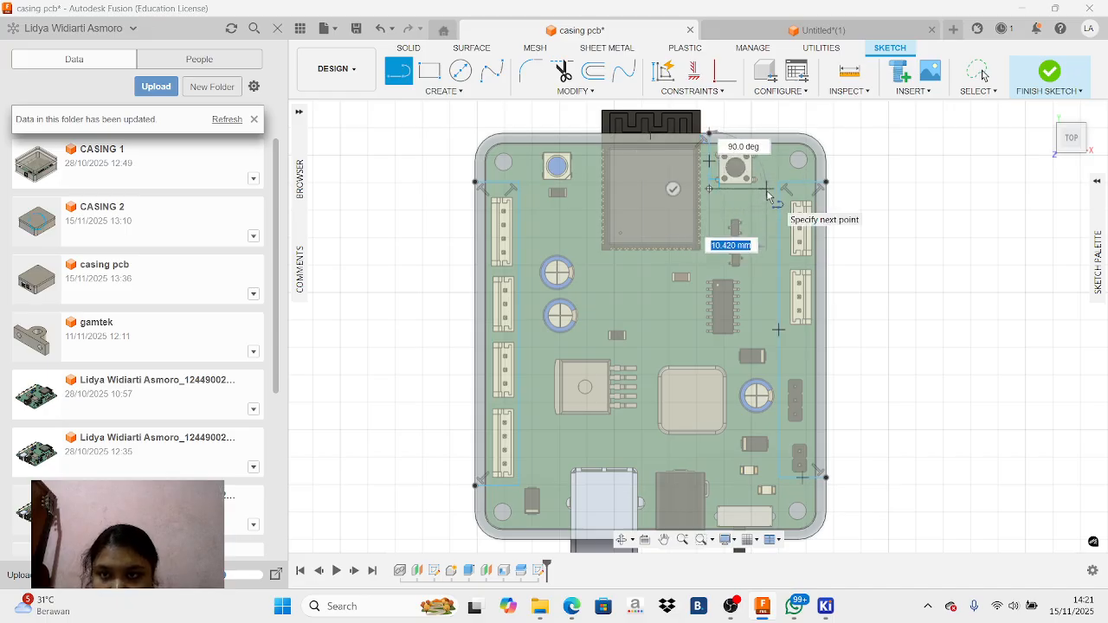
pyautogui.click(767, 190)
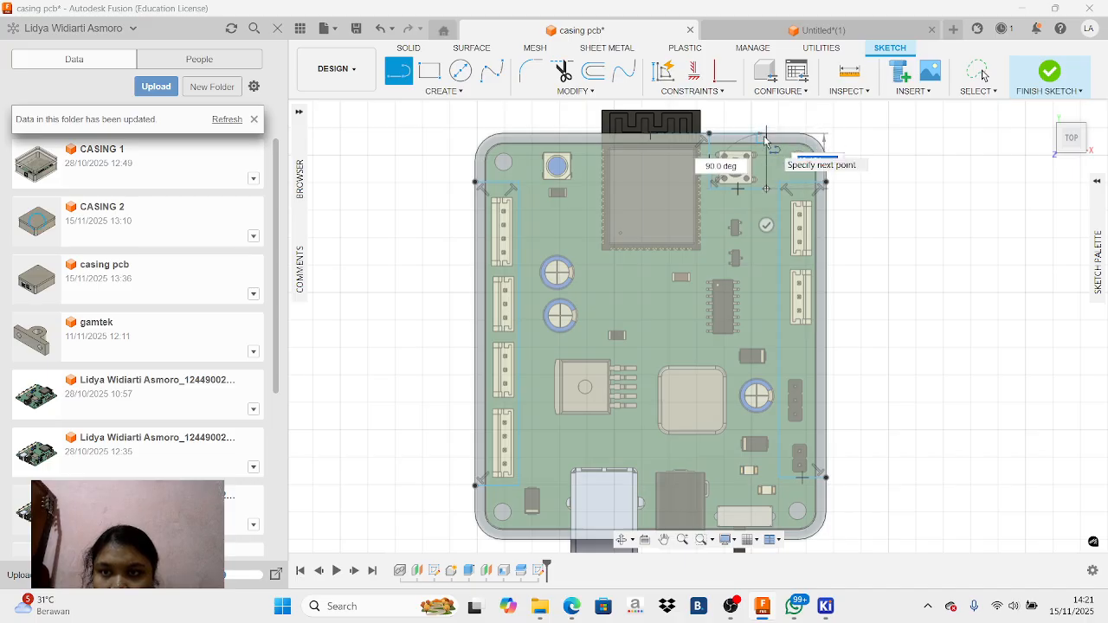
pyautogui.click(766, 135)
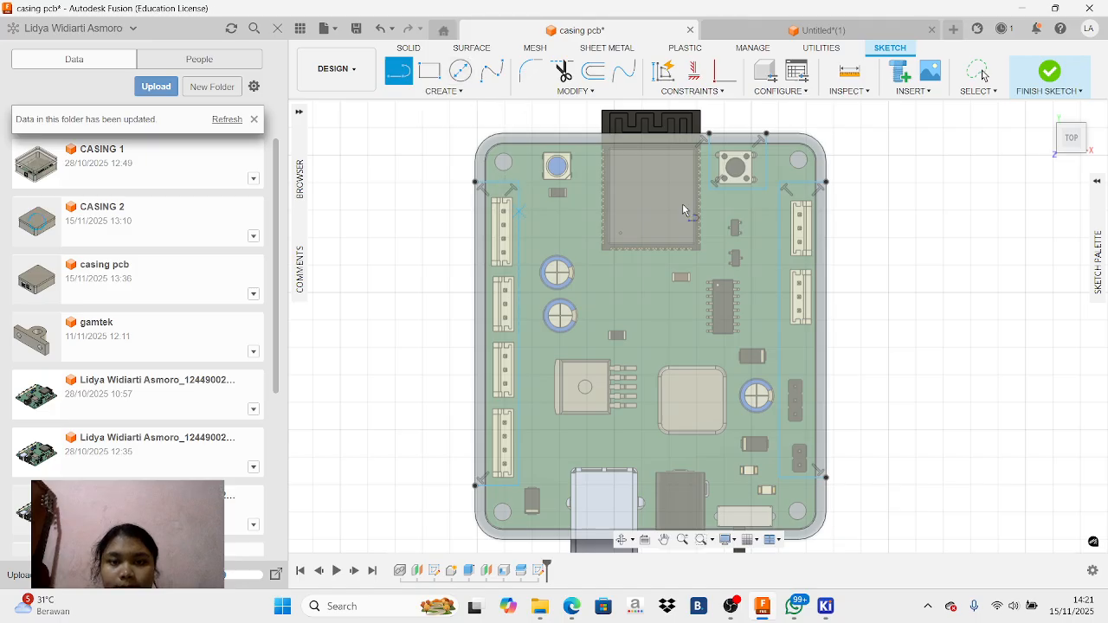
pyautogui.click(664, 539)
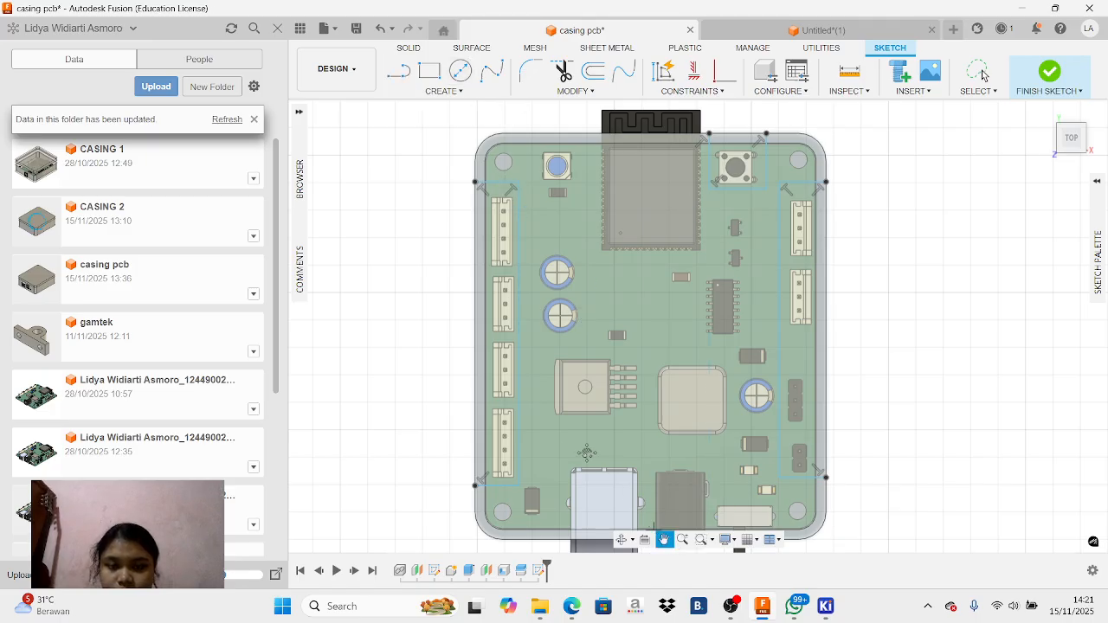
pyautogui.press('l')
pyautogui.click(503, 410)
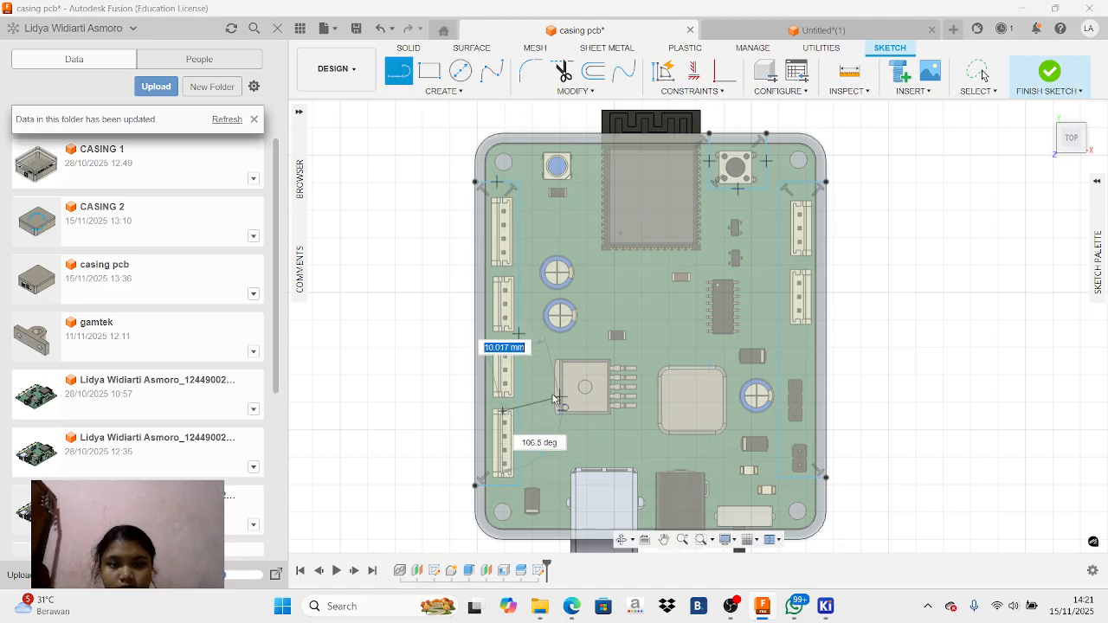
pyautogui.rightClick(555, 400)
pyautogui.click(488, 366)
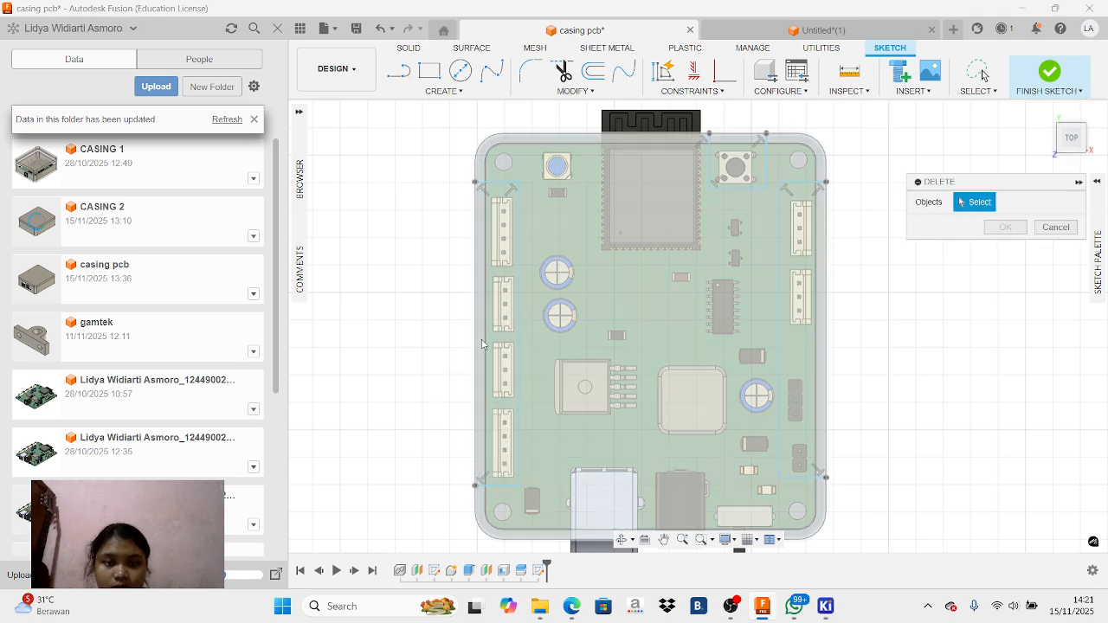
pyautogui.click(1056, 227)
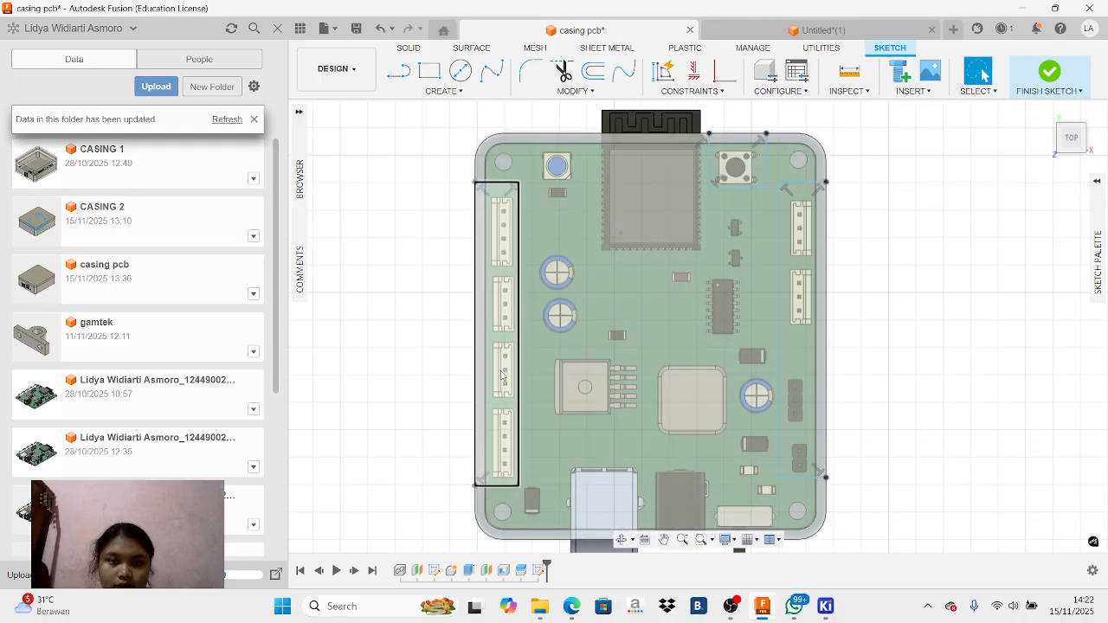
# Extrude the two connector profiles and the push-button profile by -20 mm as a cut through the casing
pyautogui.click(503, 374)
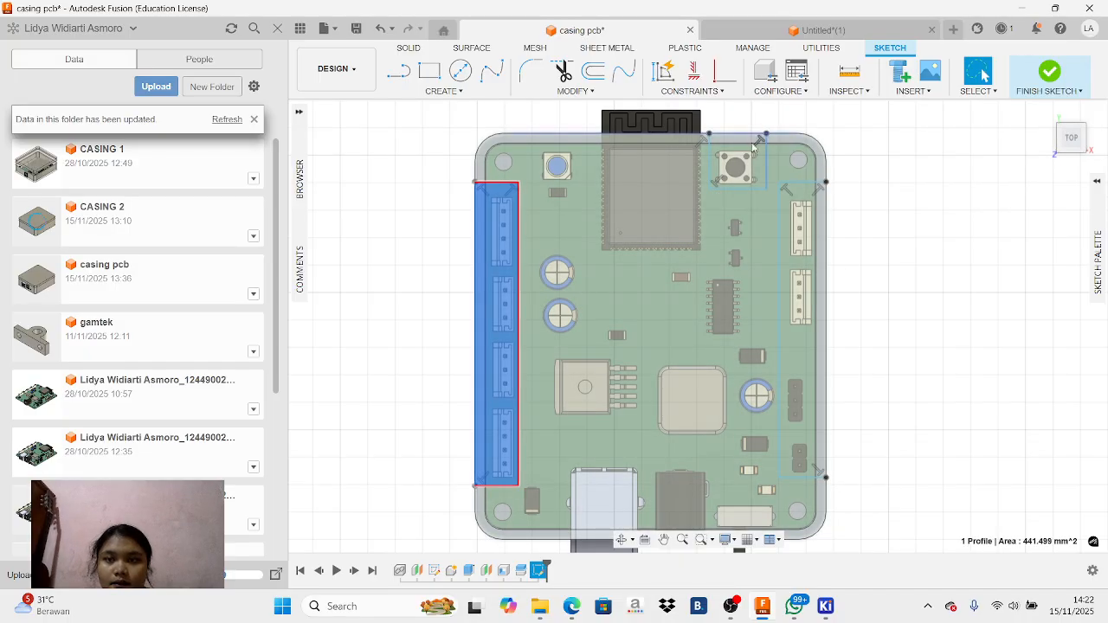
pyautogui.keyDown('ctrl'); pyautogui.click(761, 186); pyautogui.keyUp('ctrl')
pyautogui.keyDown('ctrl'); pyautogui.click(807, 294); pyautogui.keyUp('ctrl')
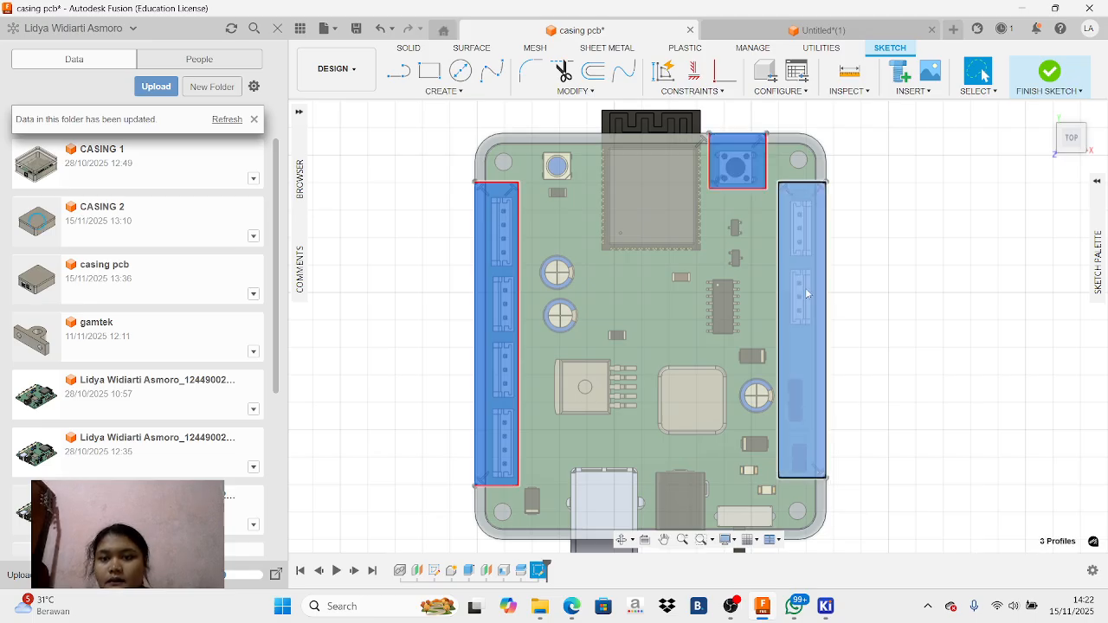
pyautogui.press('e')
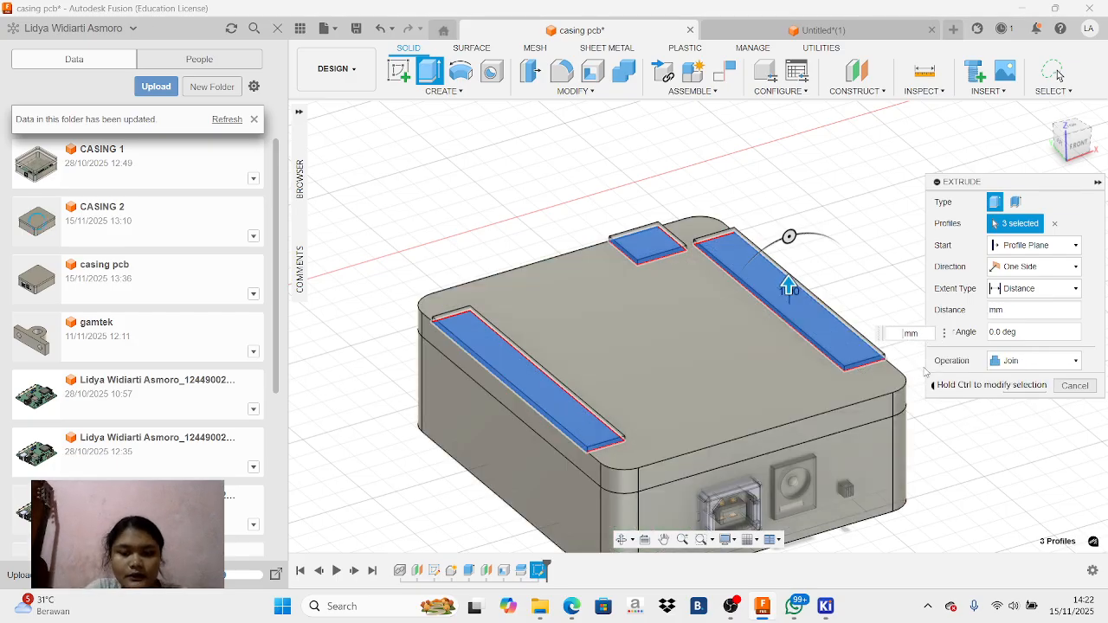
pyautogui.write('0')
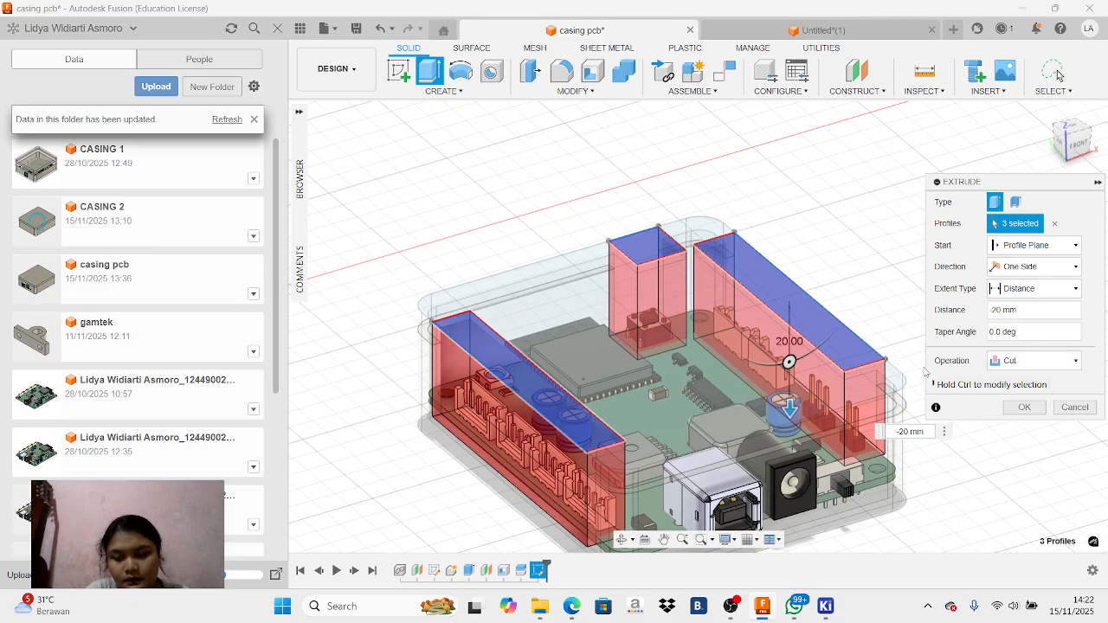
pyautogui.press('Return')
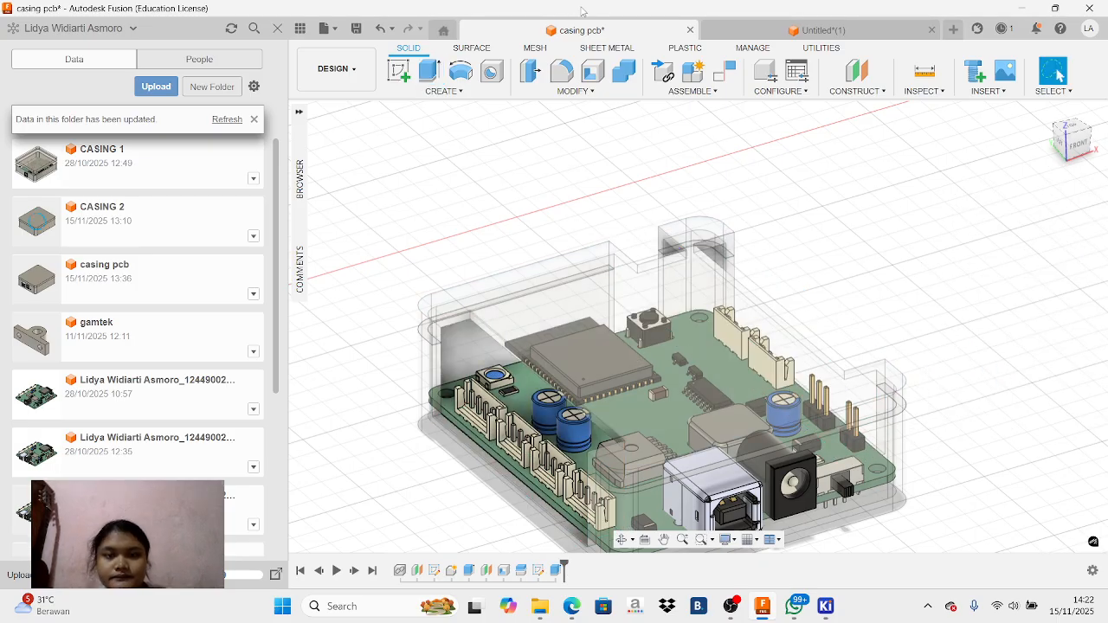
# Set the opacity of Component1 to 80% and view the casing's openings from above
pyautogui.moveTo(295, 143)
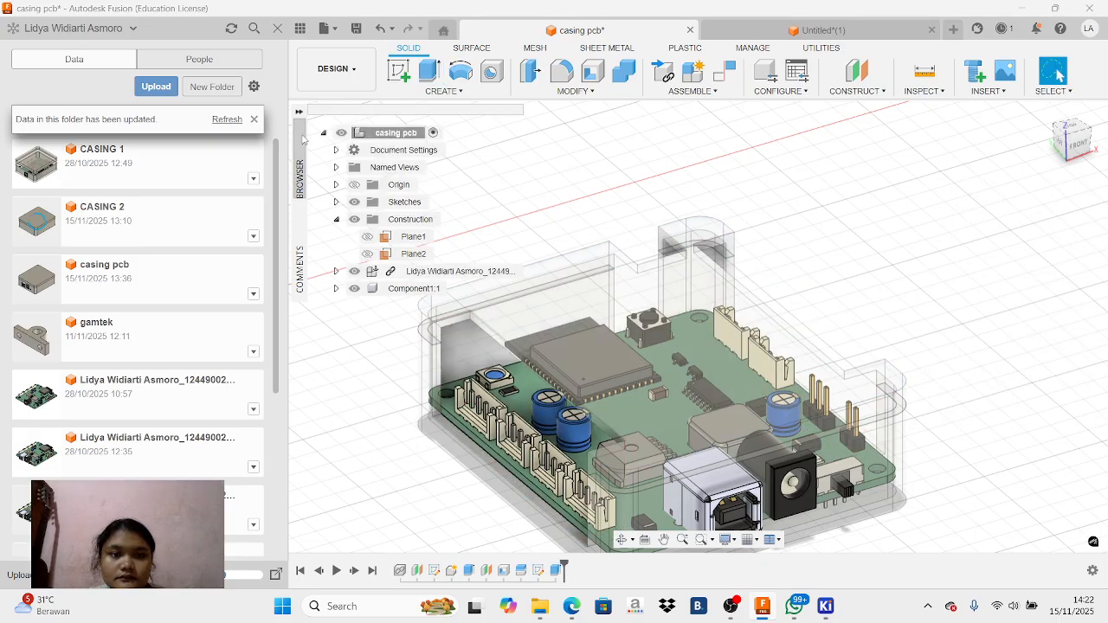
pyautogui.rightClick(407, 287)
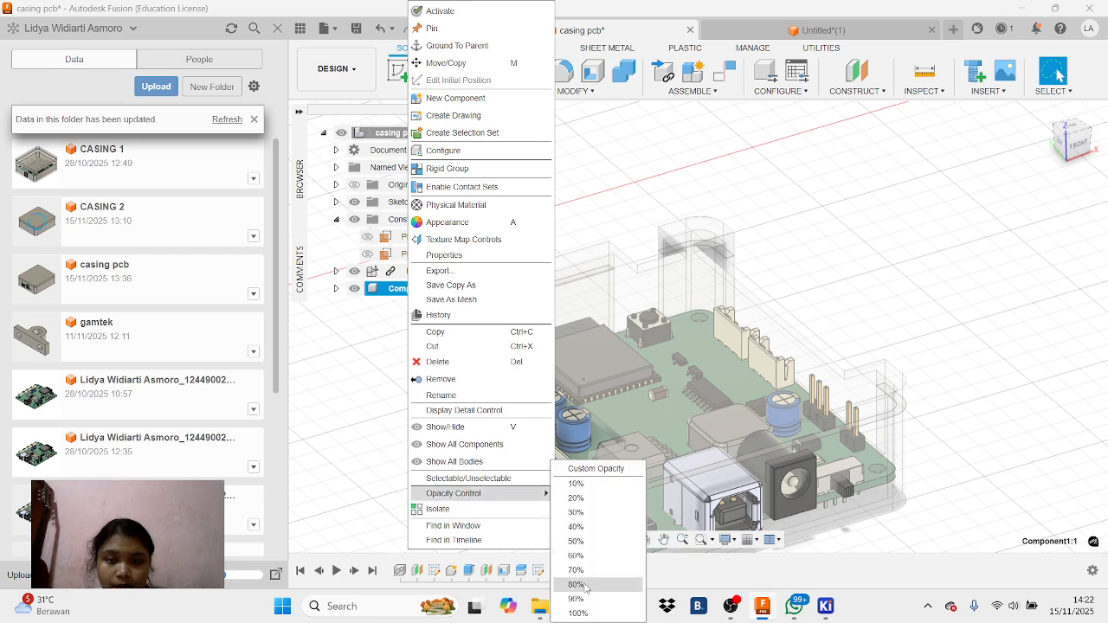
pyautogui.click(585, 587)
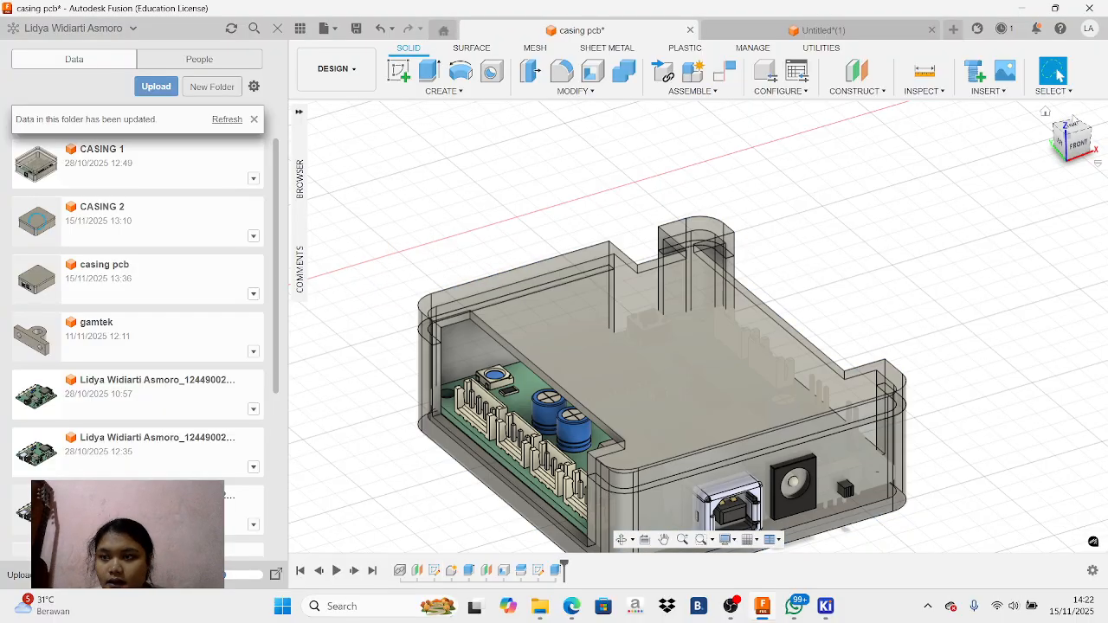
pyautogui.click(1072, 130)
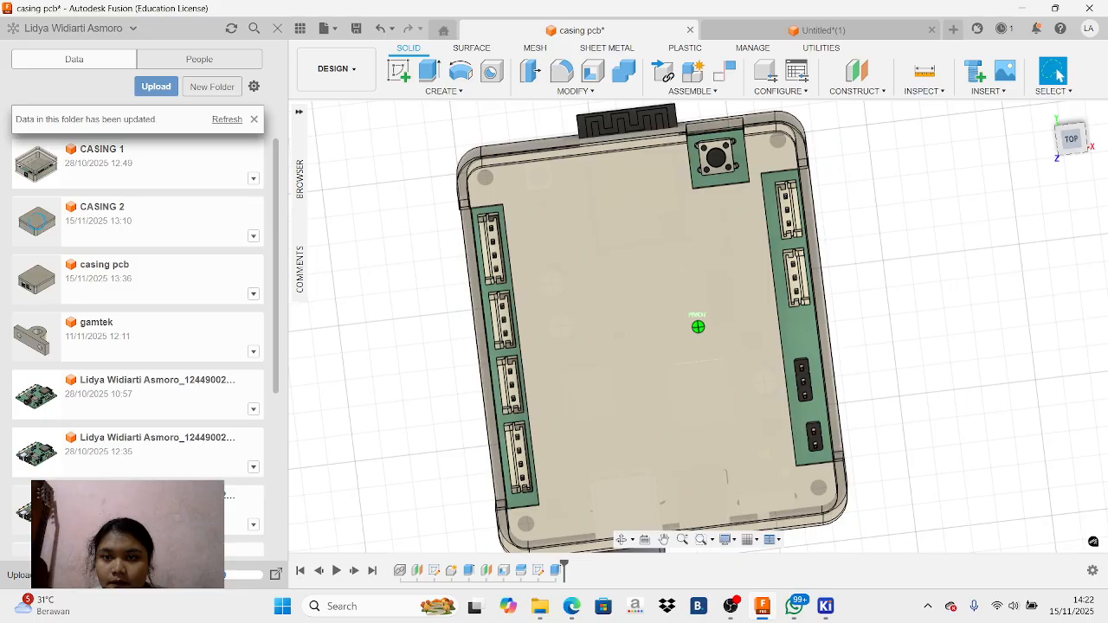
# Examine the casing's connector and push-button openings from the side and from above
pyautogui.keyDown('shift'); pyautogui.moveTo(698, 326); pyautogui.dragTo(805, 143, button='middle'); pyautogui.keyUp('shift')
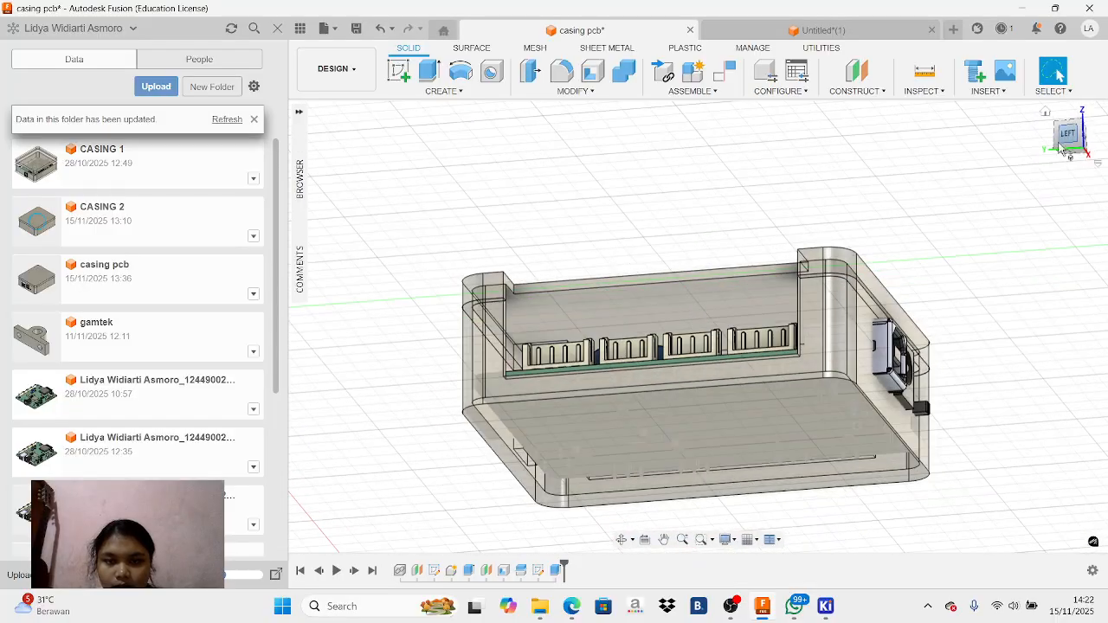
pyautogui.moveTo(1071, 142); pyautogui.dragTo(1031, 229)
pyautogui.moveTo(1072, 170); pyautogui.dragTo(1058, 192)
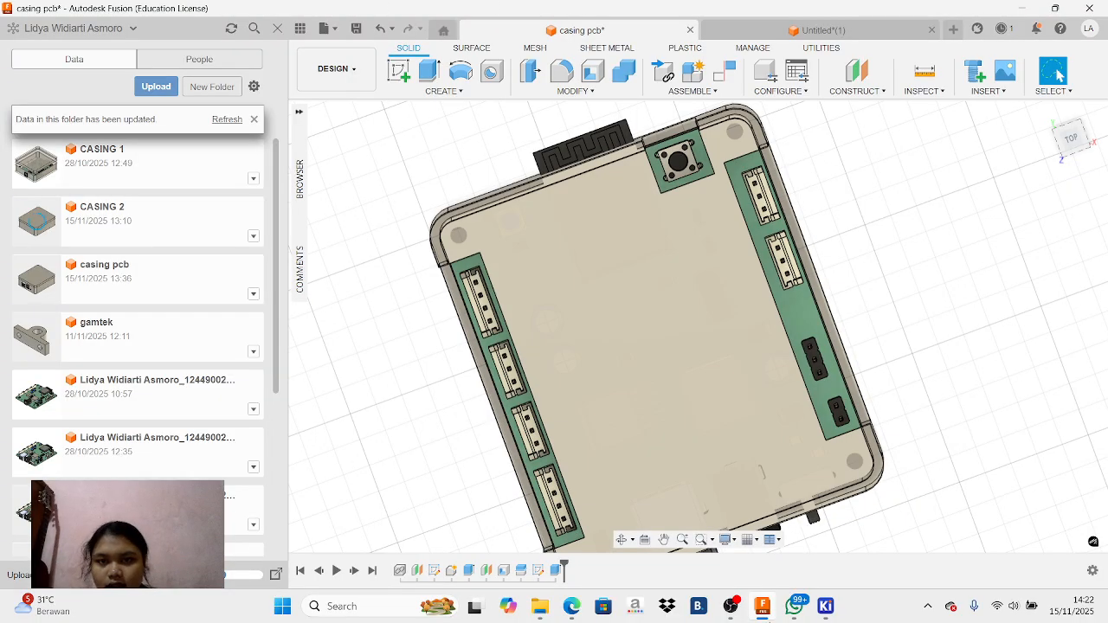
# Switch to the browser, resume the tutorial recording to watch the casing demonstration, and return to the casing model in Fusion
pyautogui.click(571, 615)
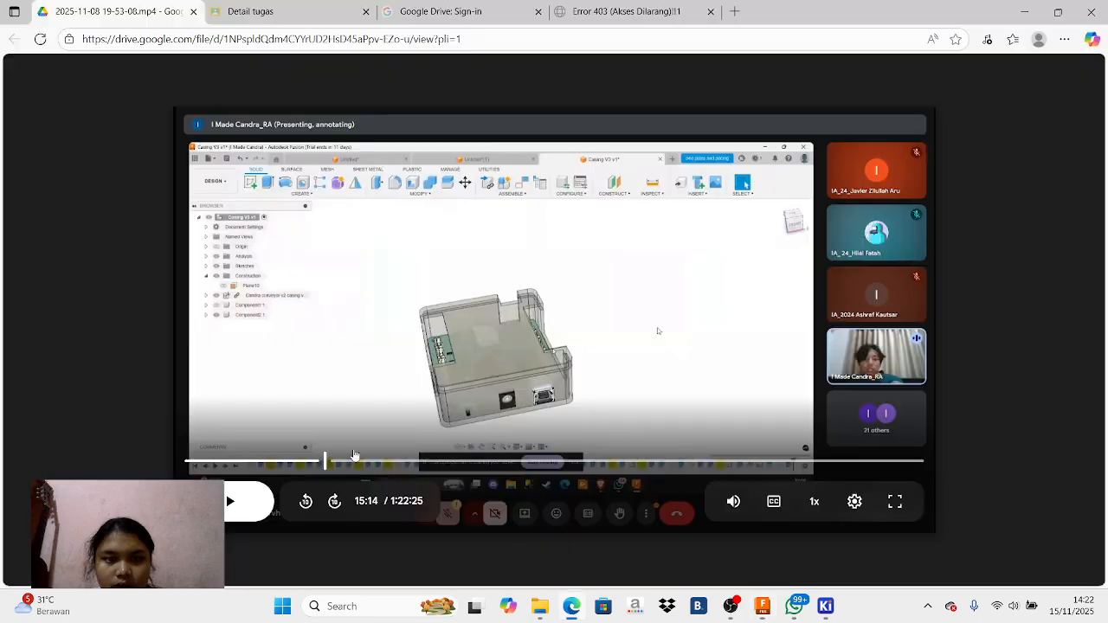
pyautogui.click(266, 509)
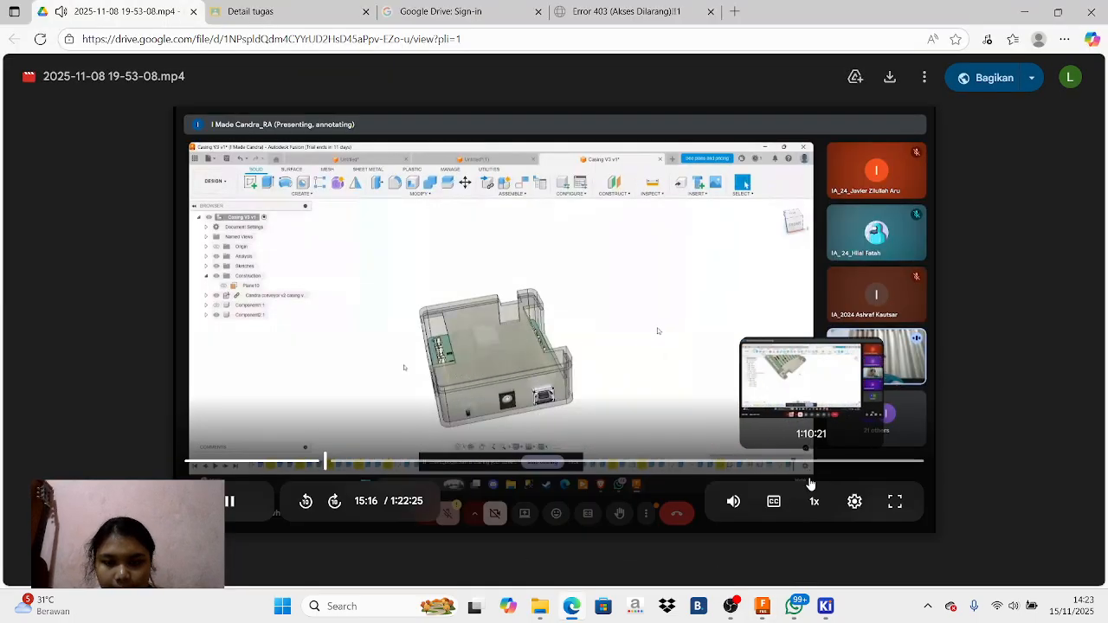
pyautogui.moveTo(730, 611)
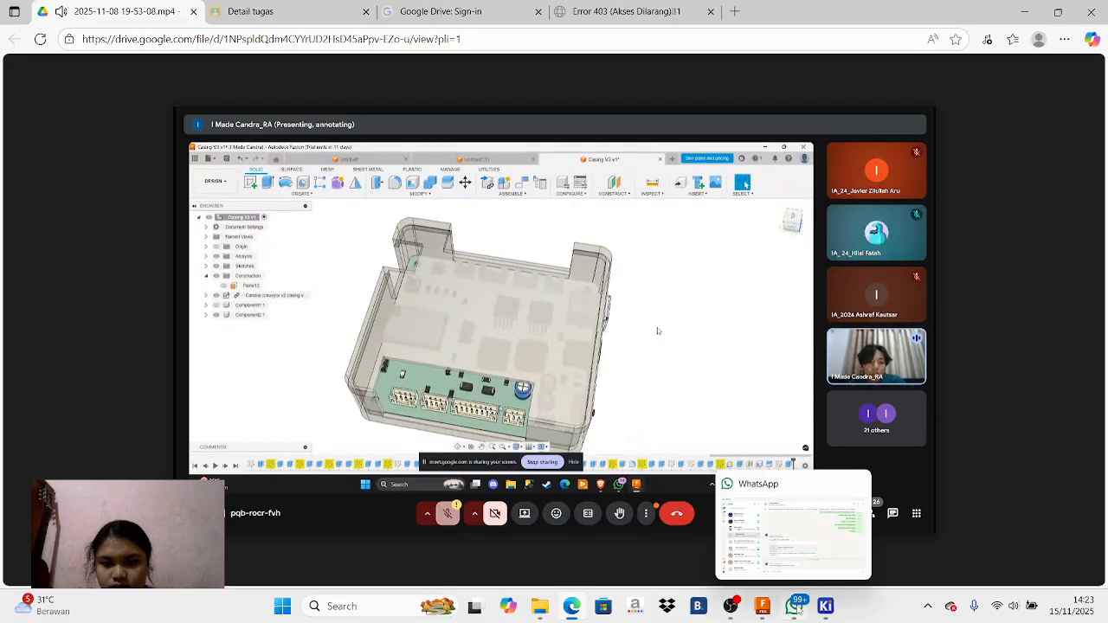
pyautogui.click(797, 608)
pyautogui.click(766, 615)
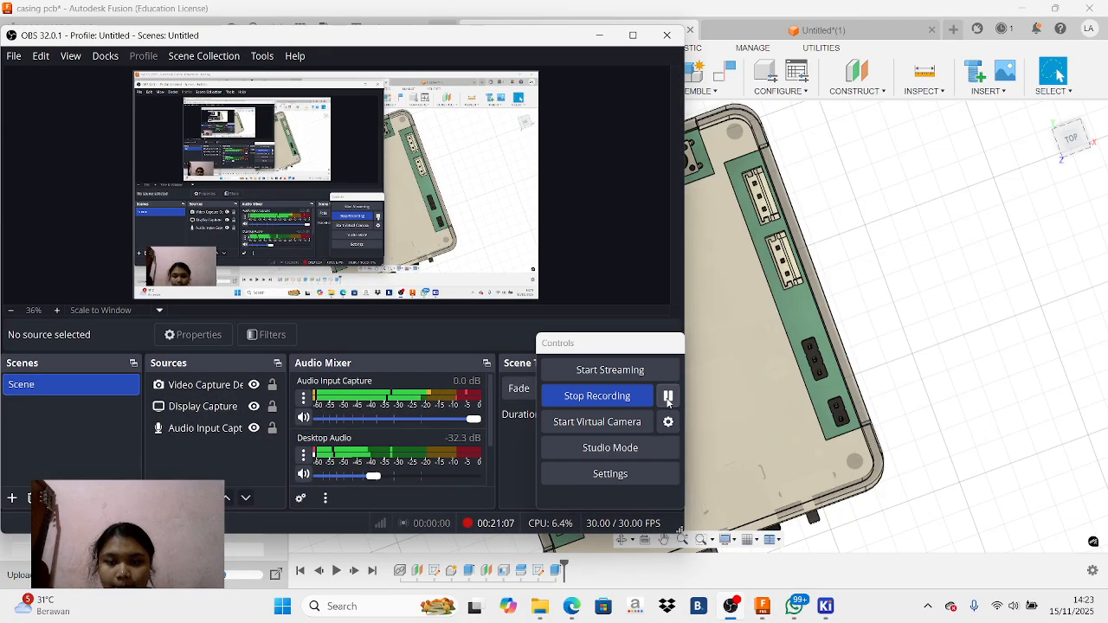
pyautogui.click(599, 35)
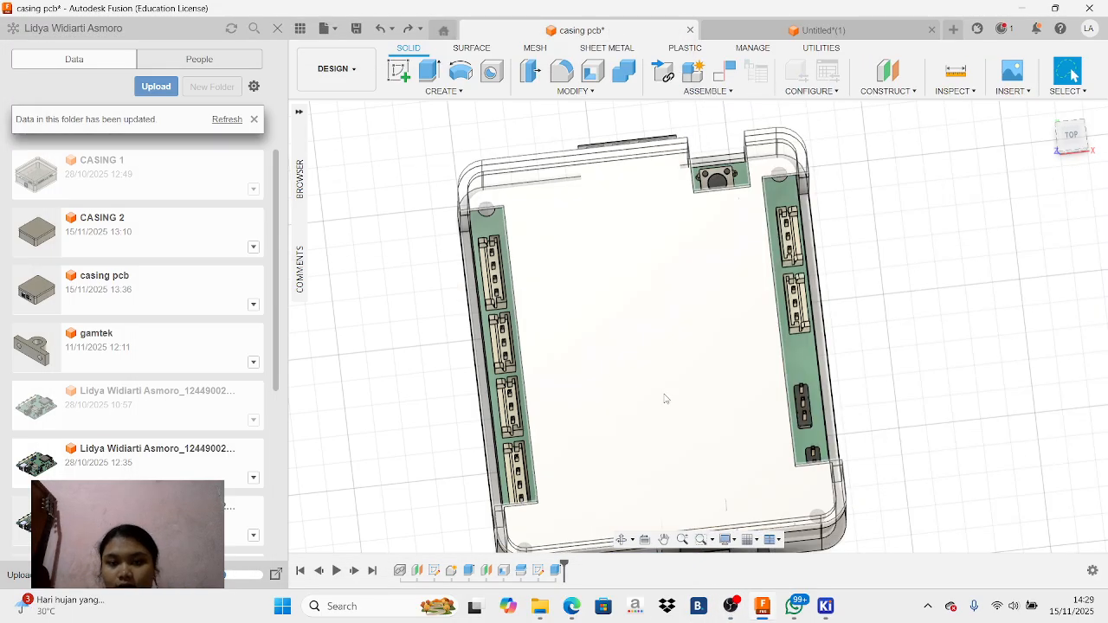
# Hide Body1 and the linked PCB component so only Body2 is shown, and view it from the top
pyautogui.click(301, 179)
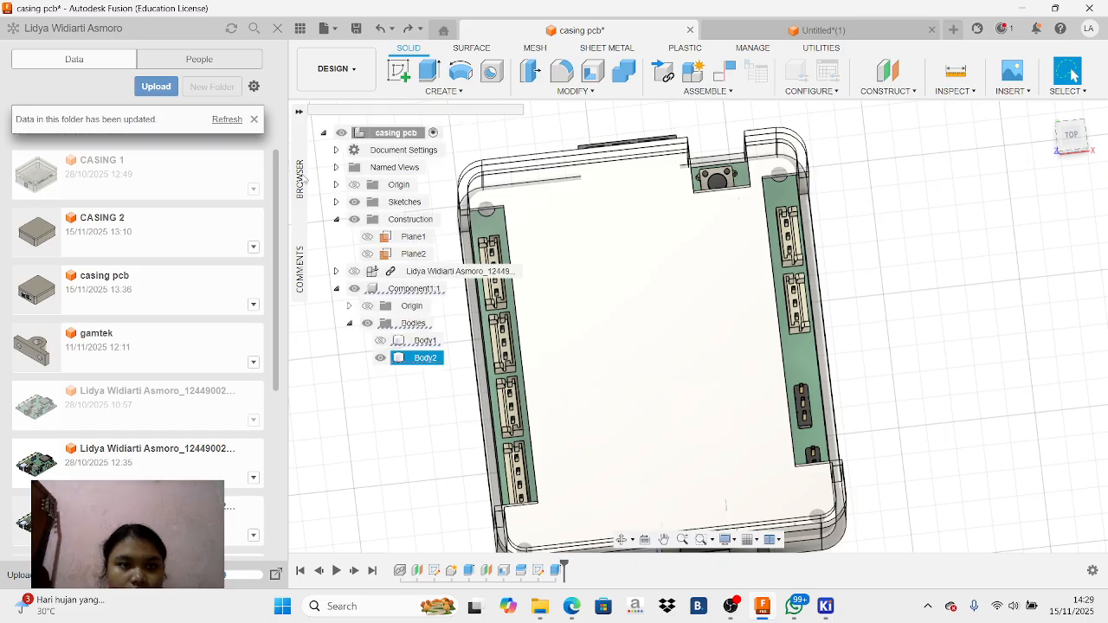
pyautogui.click(381, 342)
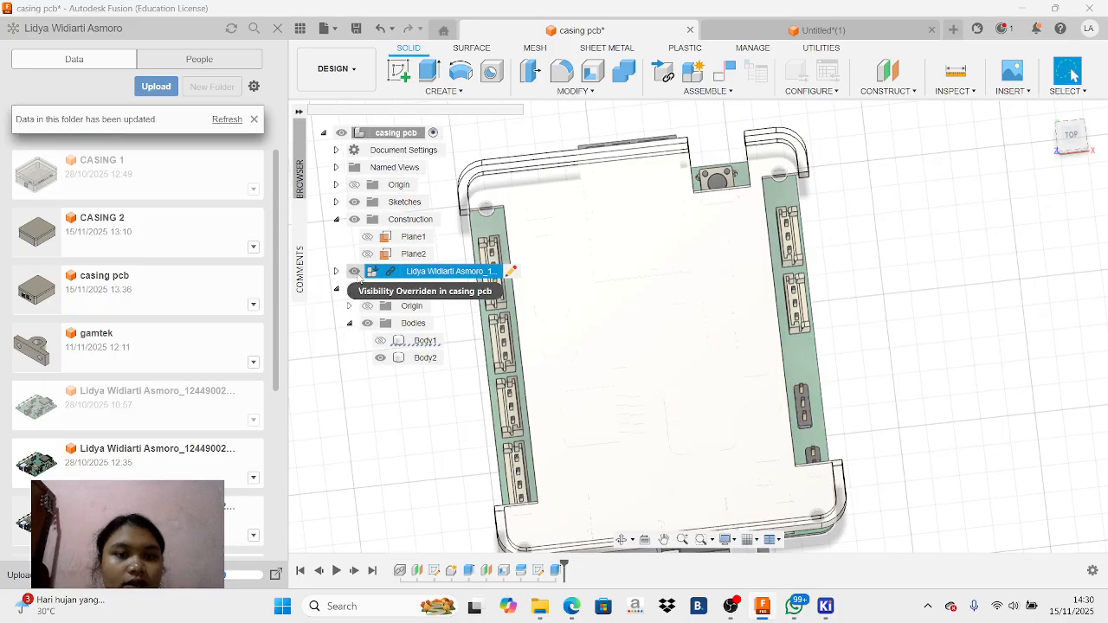
pyautogui.click(355, 271)
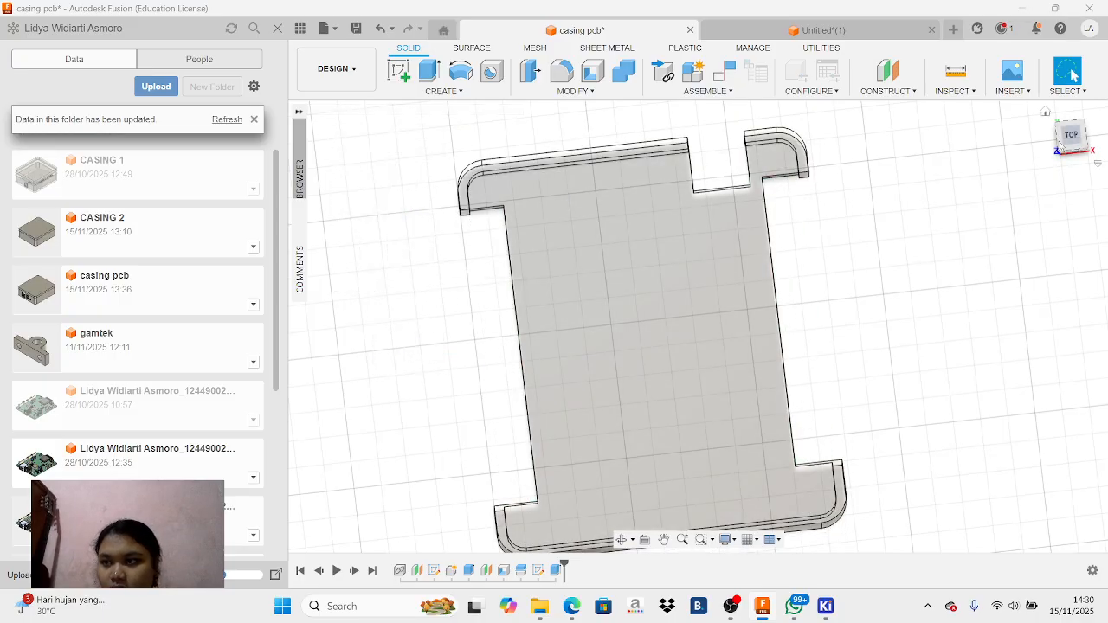
pyautogui.click(1071, 136)
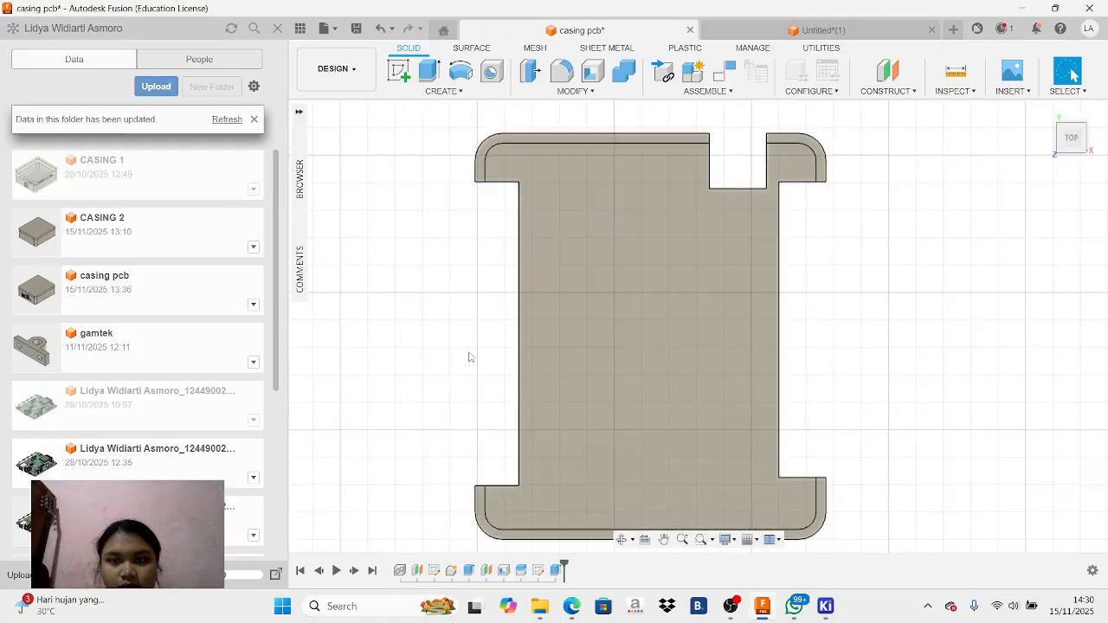
# Set the opacity of Component1 to 90%
pyautogui.moveTo(294, 173)
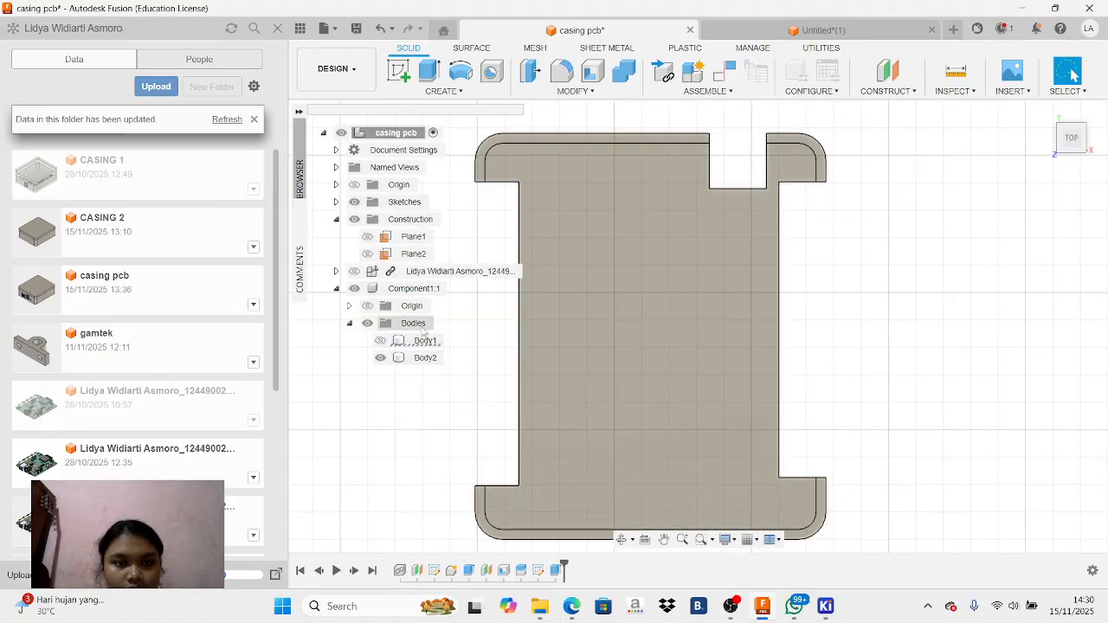
pyautogui.rightClick(412, 288)
pyautogui.moveTo(512, 445)
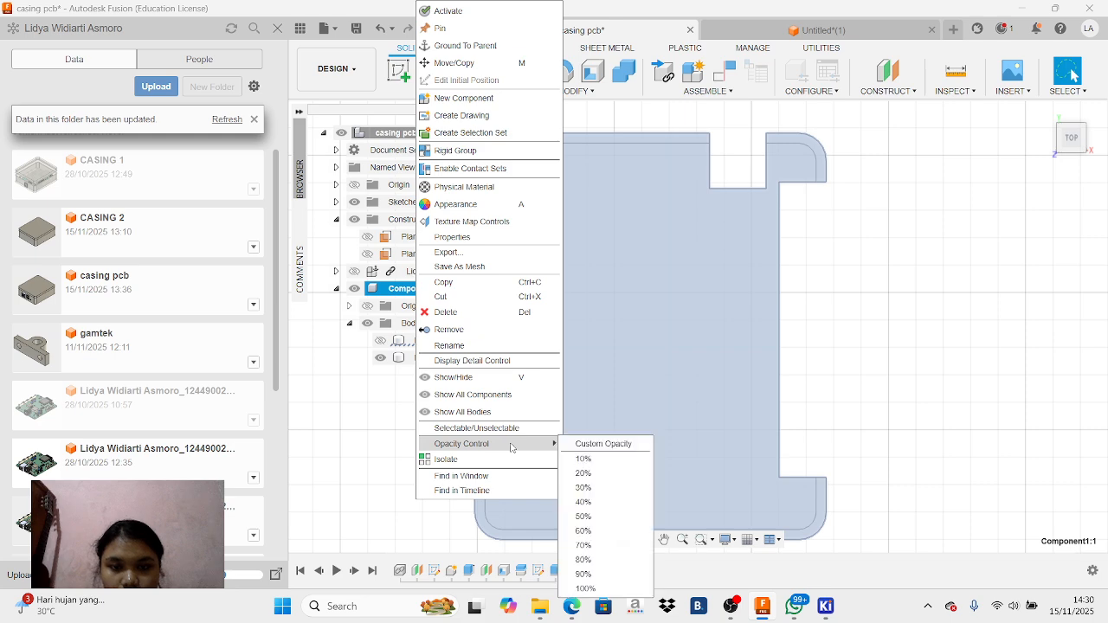
pyautogui.click(632, 575)
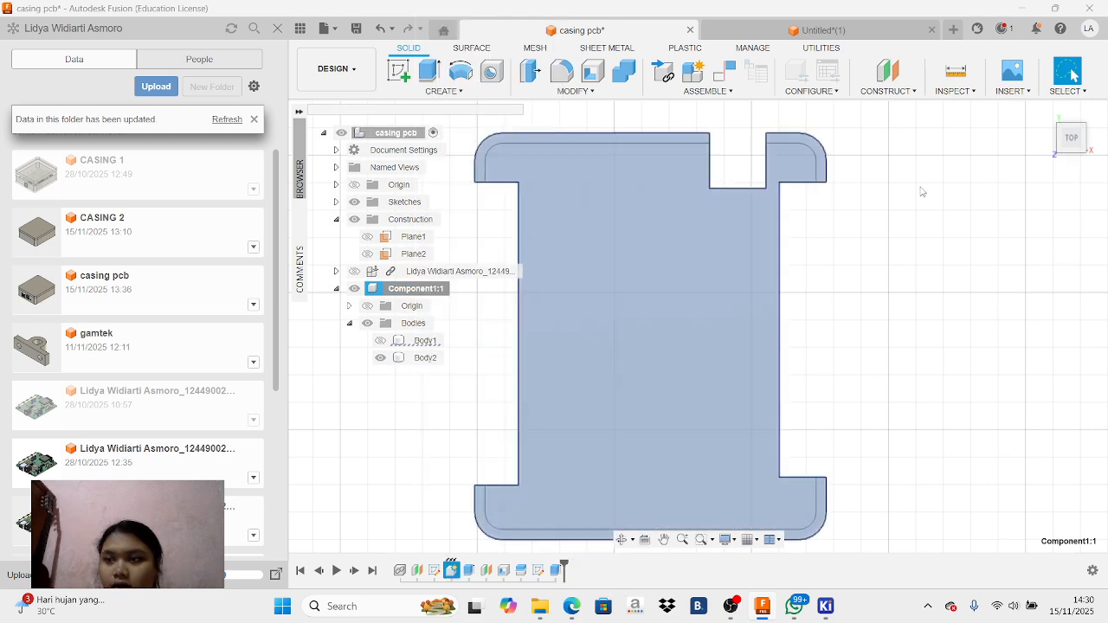
pyautogui.click(1027, 175)
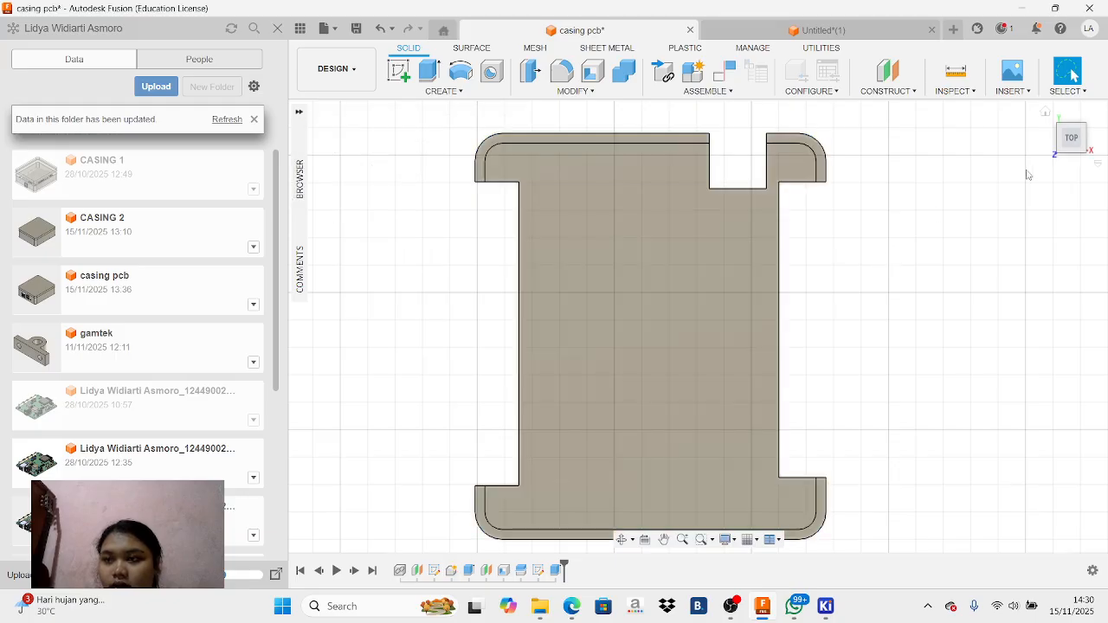
# Start a sketch on the inner face of Body2, seen from the bottom
pyautogui.click(1073, 164)
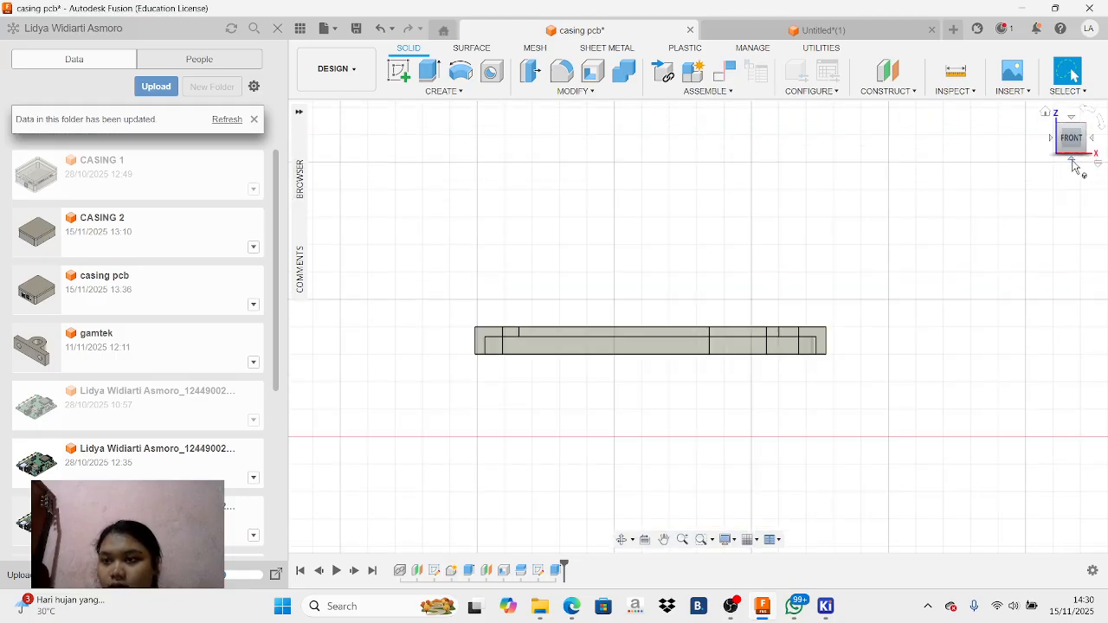
pyautogui.click(1074, 166)
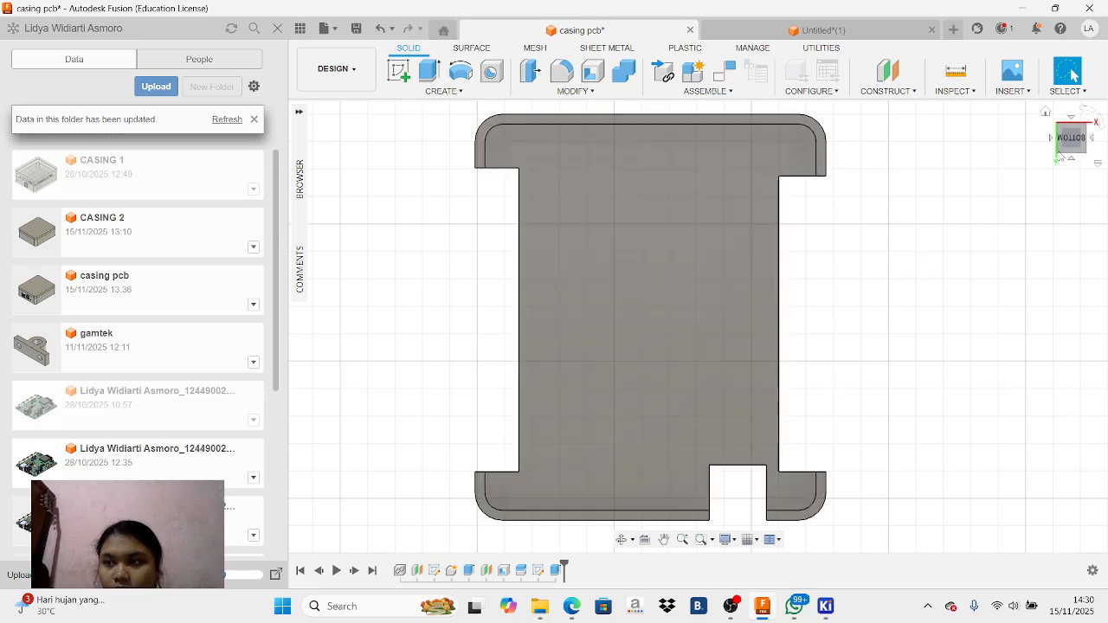
pyautogui.moveTo(1069, 152)
pyautogui.mouseDown()
pyautogui.moveTo(1081, 115)
pyautogui.moveTo(1038, 106)
pyautogui.moveTo(1057, 129)
pyautogui.mouseUp()
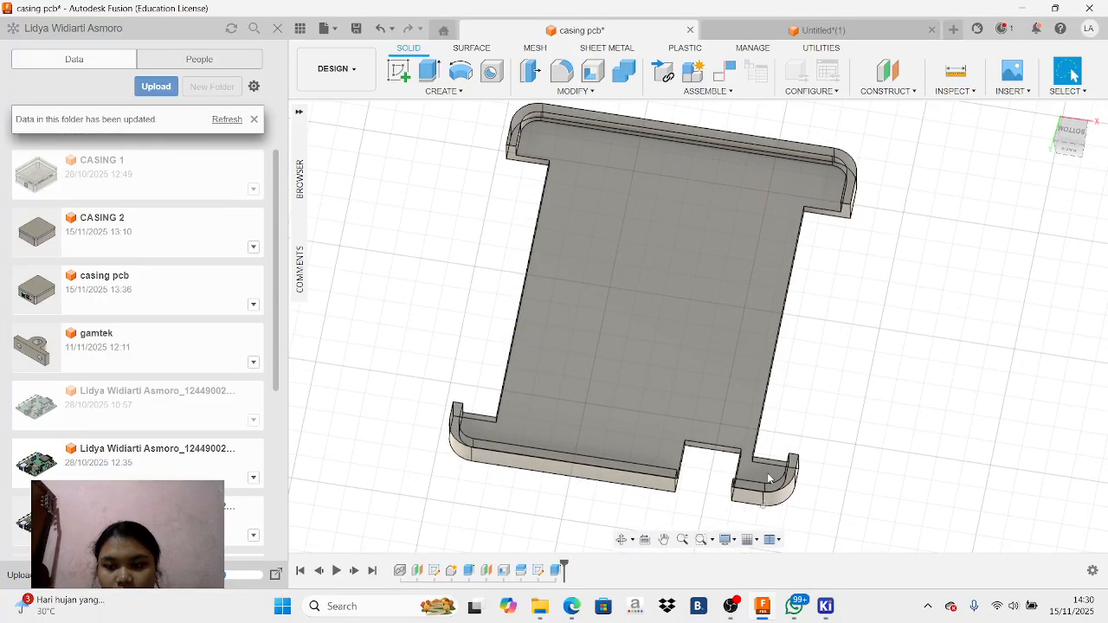
pyautogui.click(1072, 134)
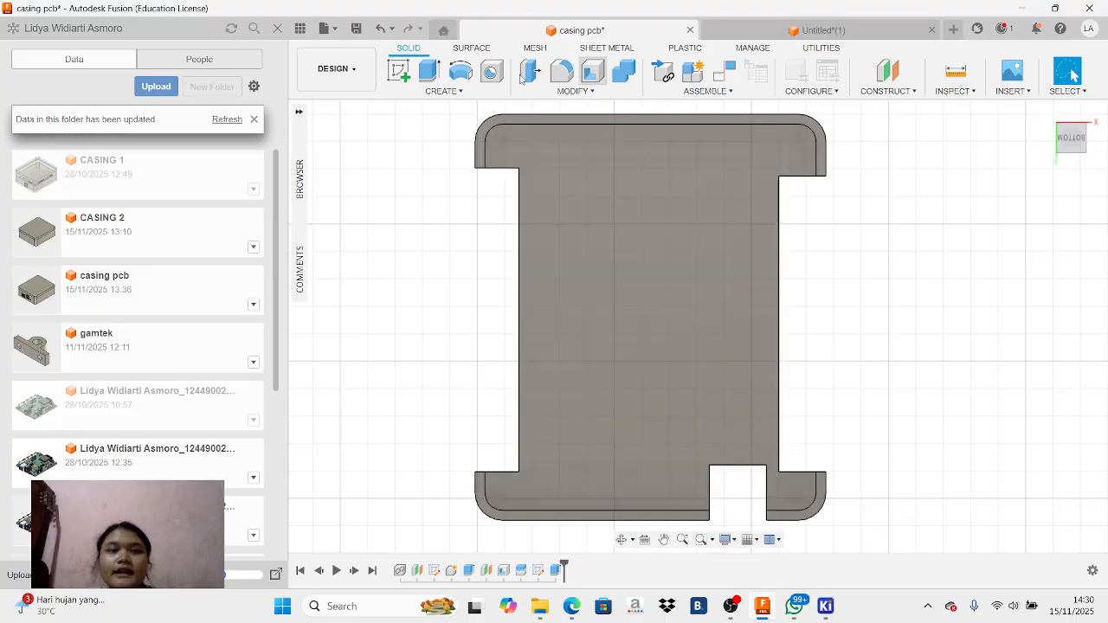
pyautogui.click(627, 210)
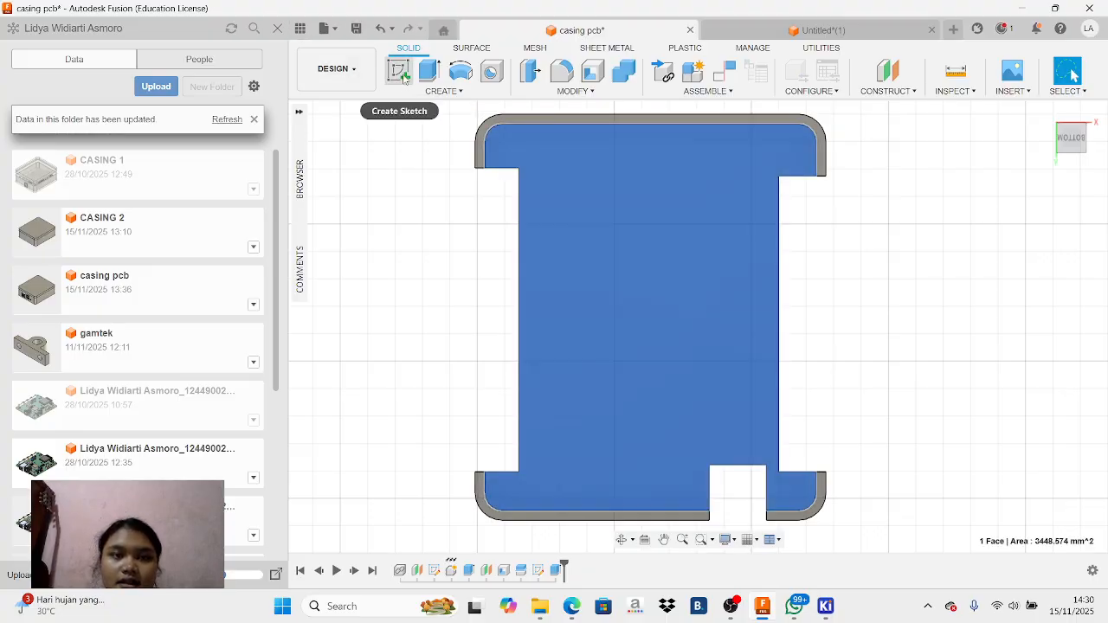
pyautogui.click(401, 73)
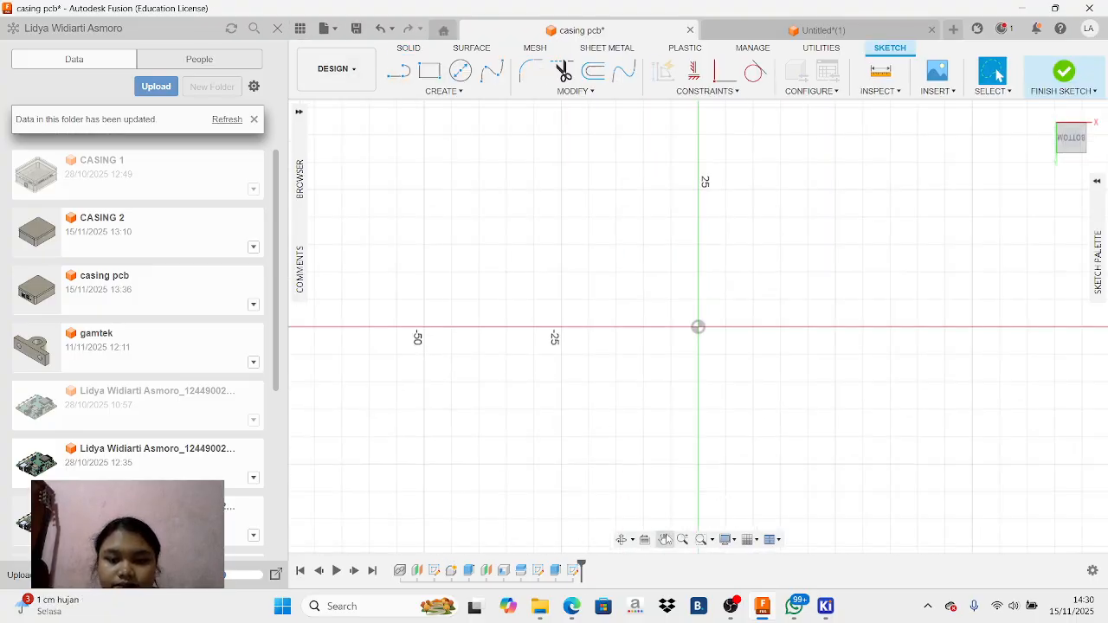
# Offset the chained outline of Body2's inner face inward by -1.8 mm on one side
pyautogui.click(665, 539)
pyautogui.moveTo(972, 168); pyautogui.dragTo(733, 315)
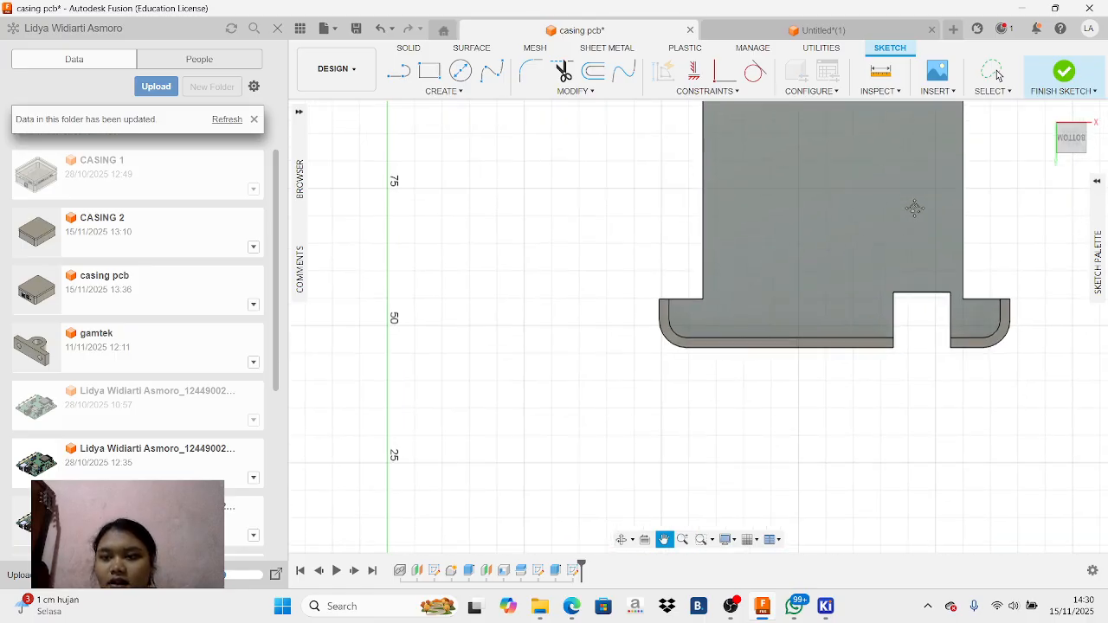
pyautogui.moveTo(913, 210); pyautogui.dragTo(889, 292)
pyautogui.moveTo(893, 235); pyautogui.dragTo(896, 265)
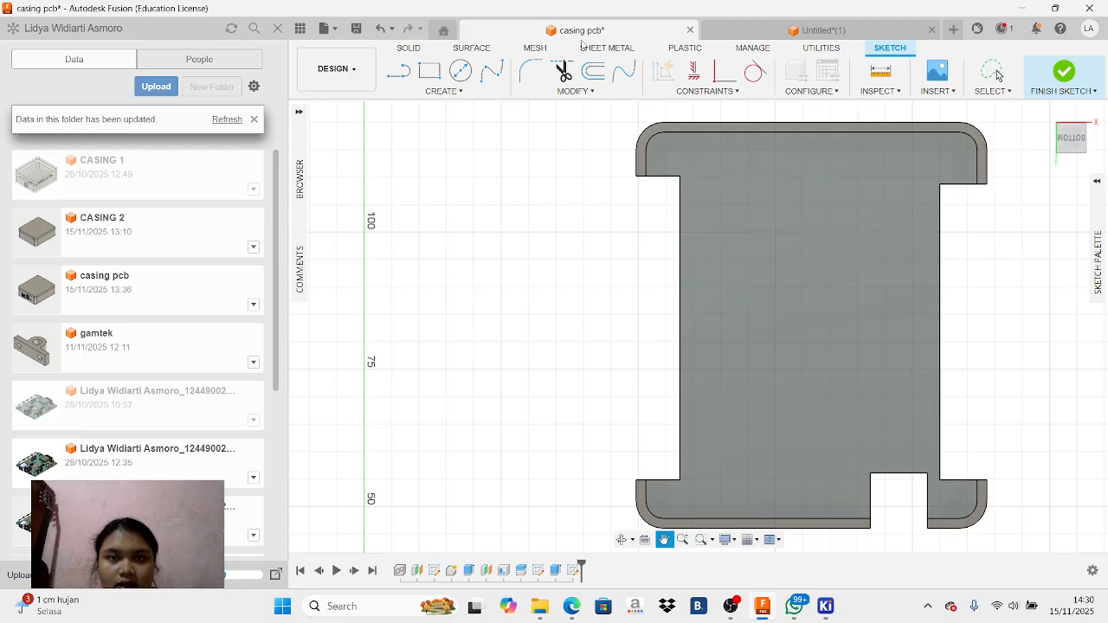
pyautogui.click(594, 73)
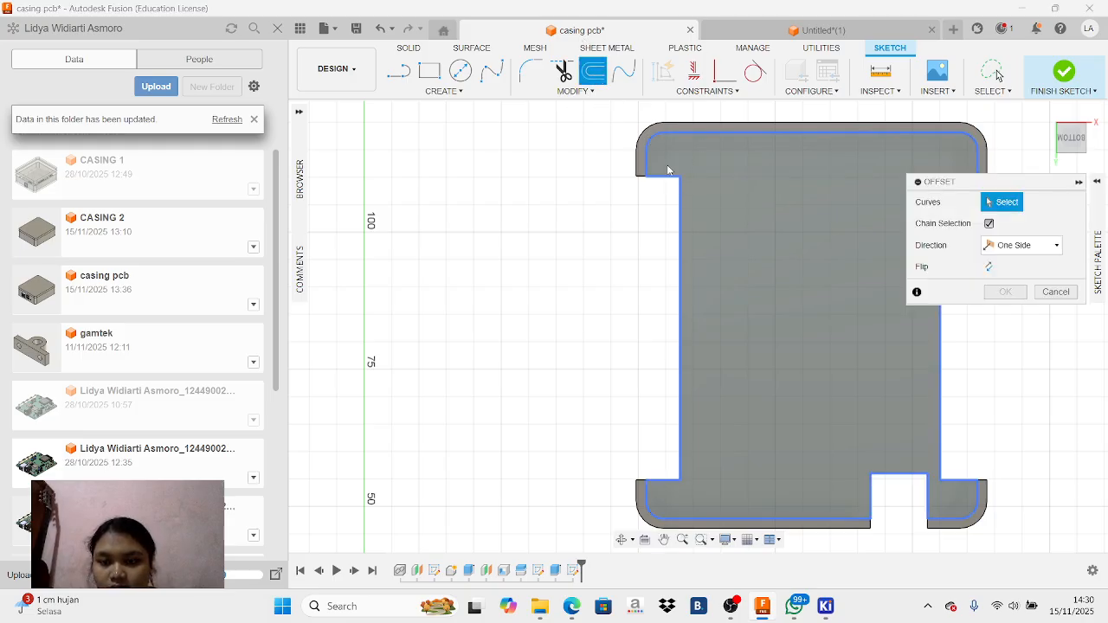
pyautogui.click(647, 138)
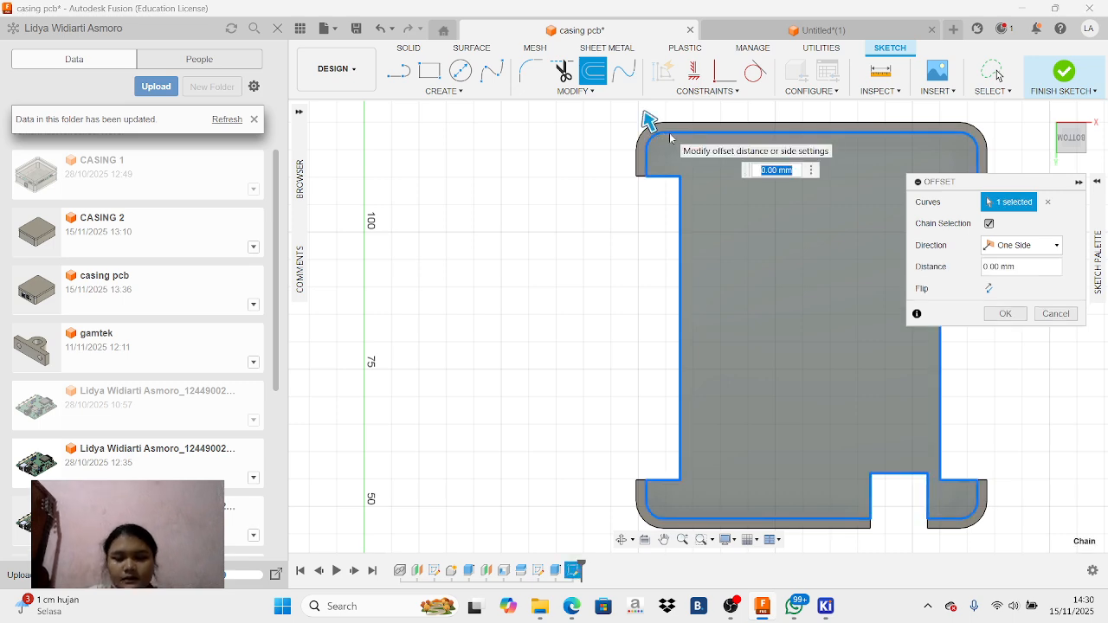
pyautogui.write('-1.')
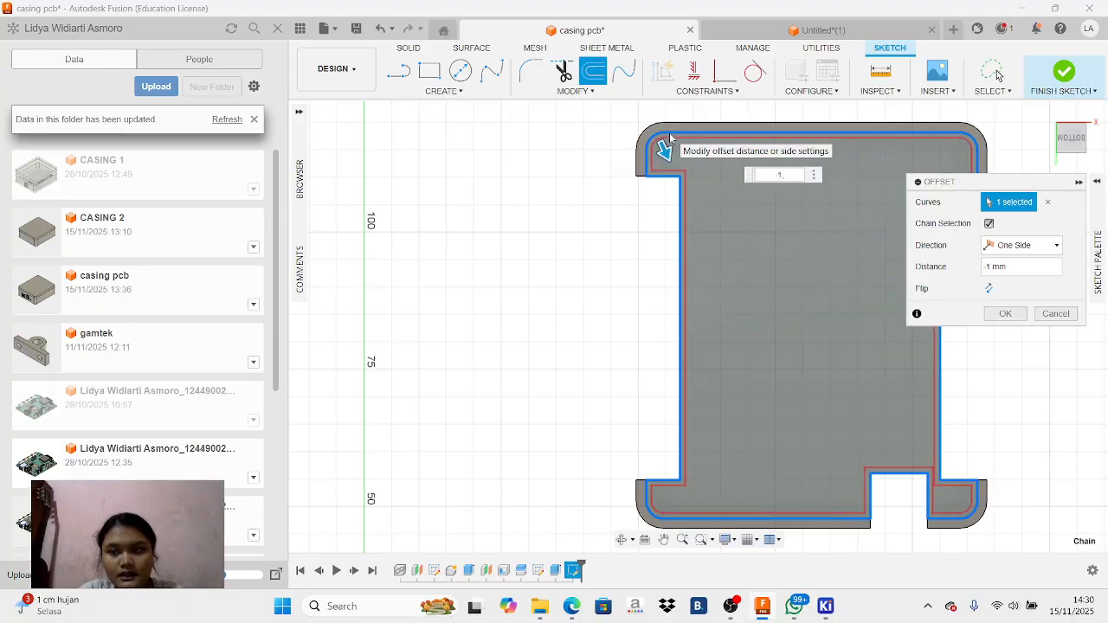
pyautogui.write(',8')
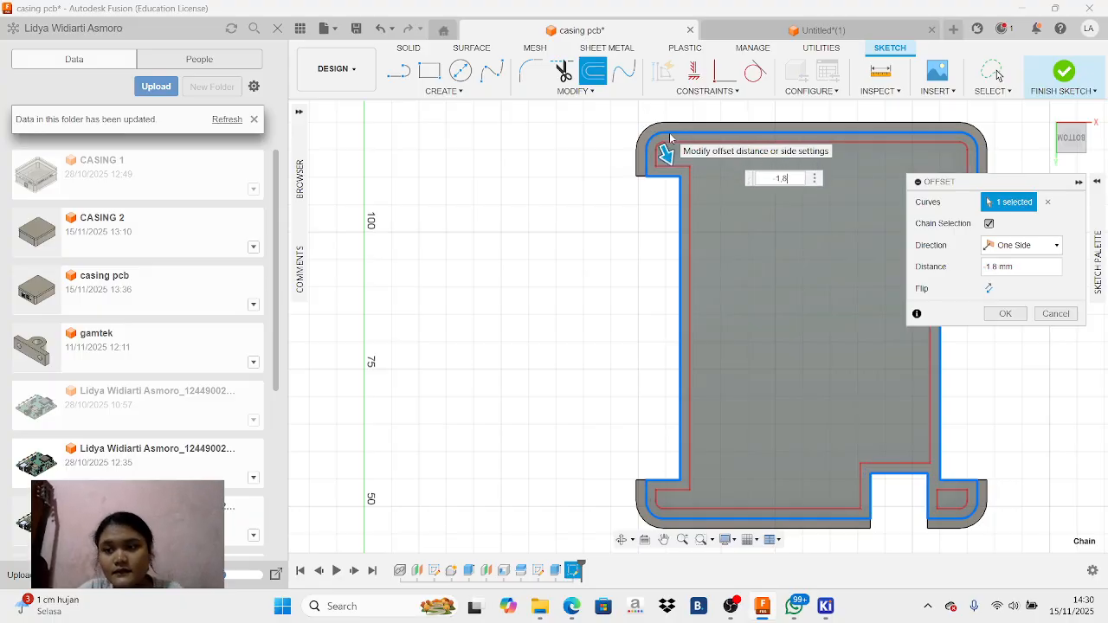
pyautogui.press('Return')
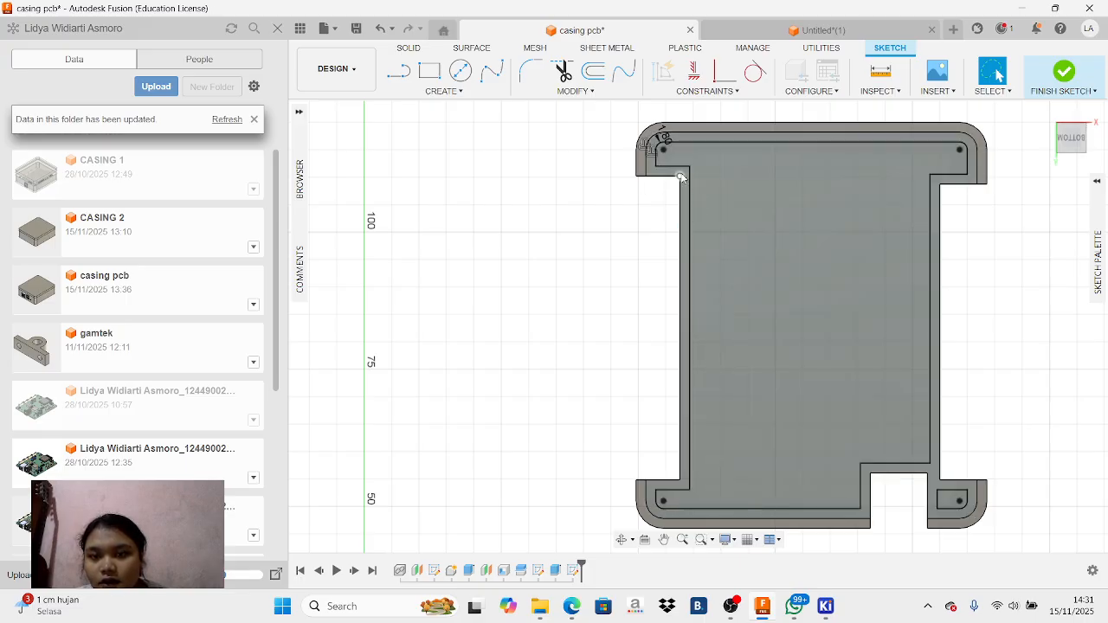
# Sketch a horizontal line about 3.5 mm long from the offset outline's corner beside the connector cutout to the casing's outer edge
pyautogui.click(398, 70)
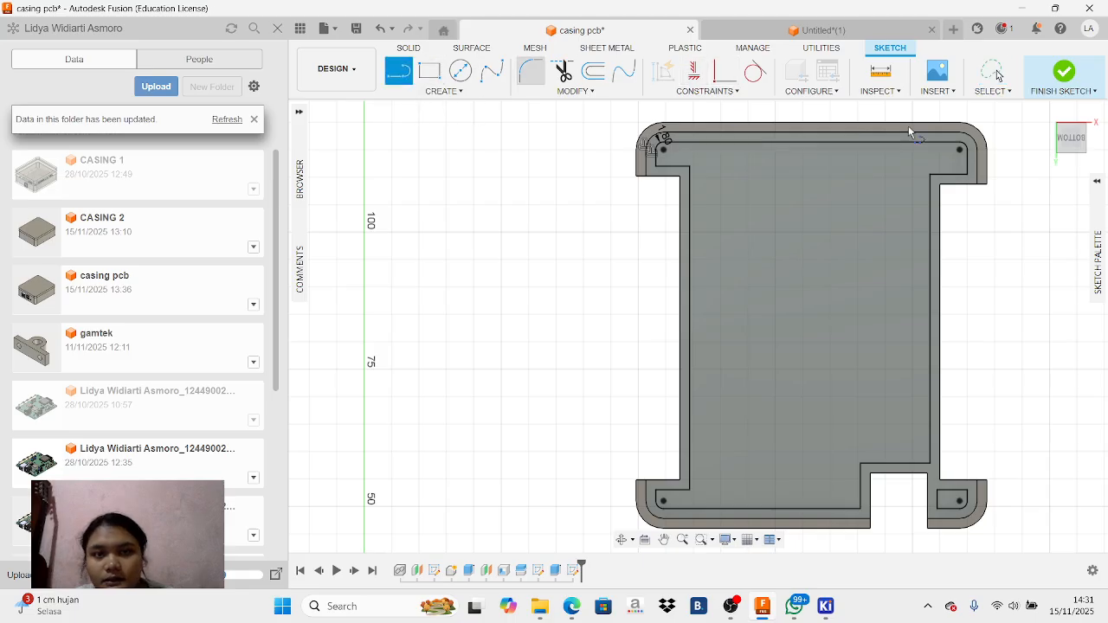
pyautogui.scroll(3, 979, 173)
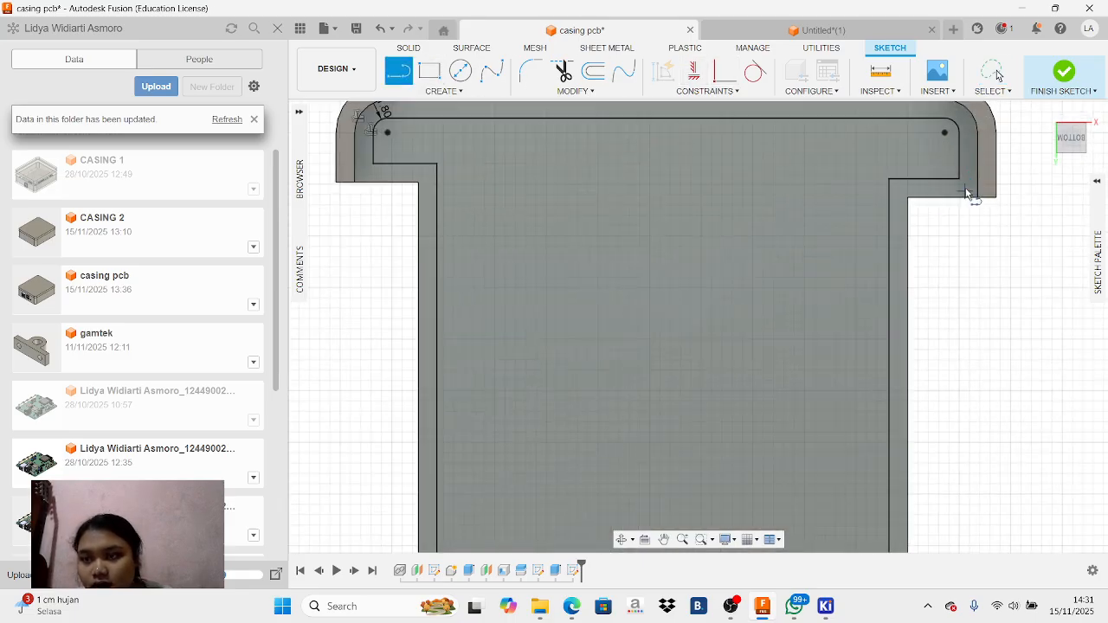
pyautogui.click(962, 182)
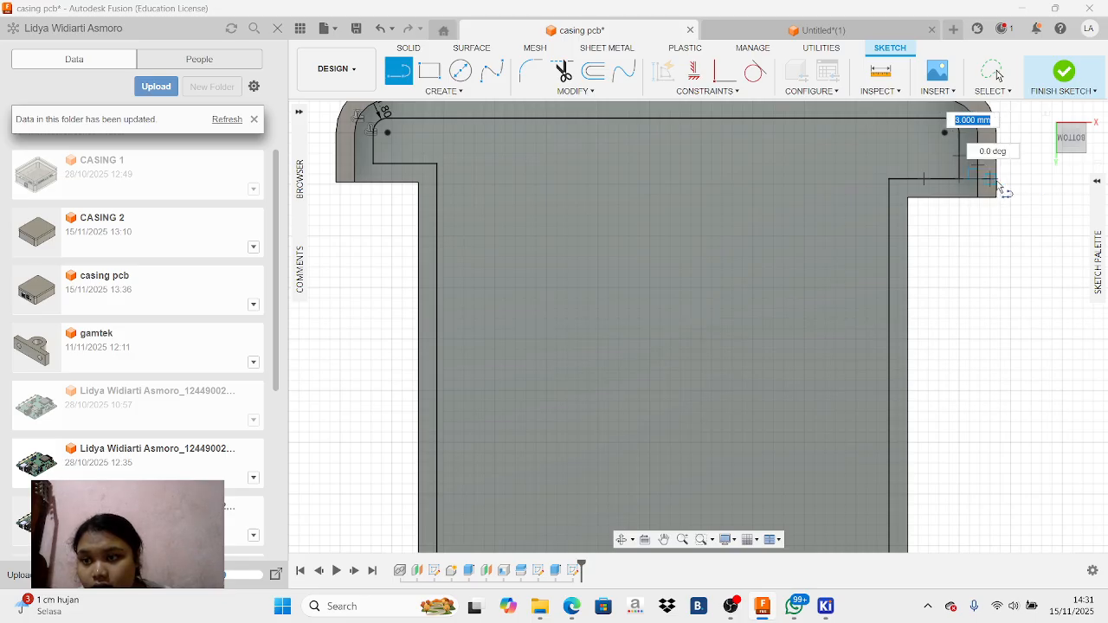
pyautogui.scroll(3, 1000, 184)
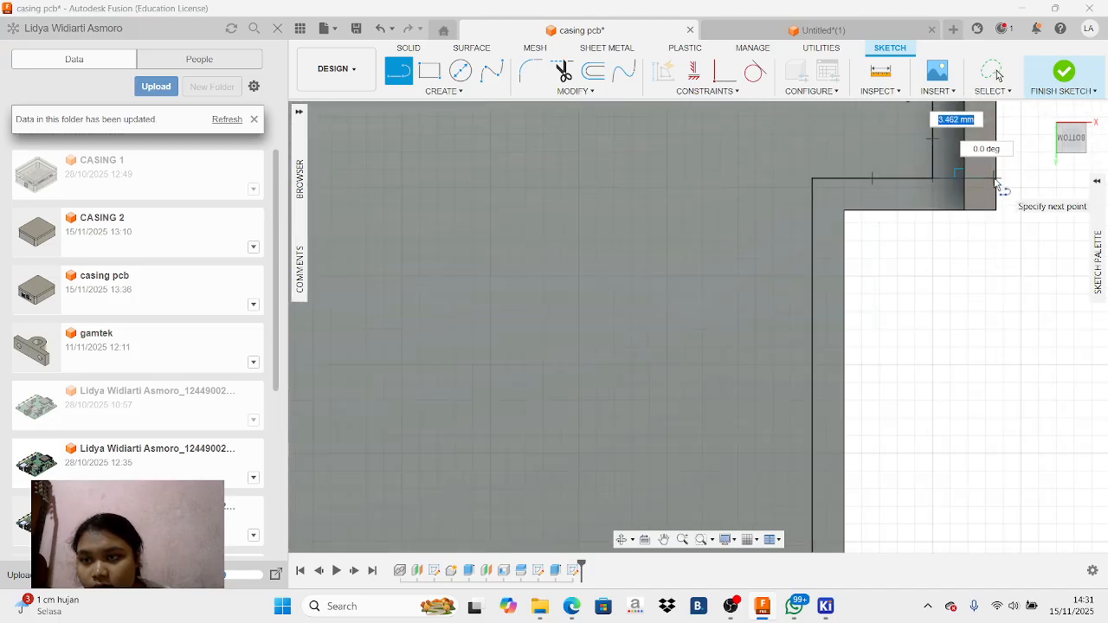
pyautogui.click(996, 180)
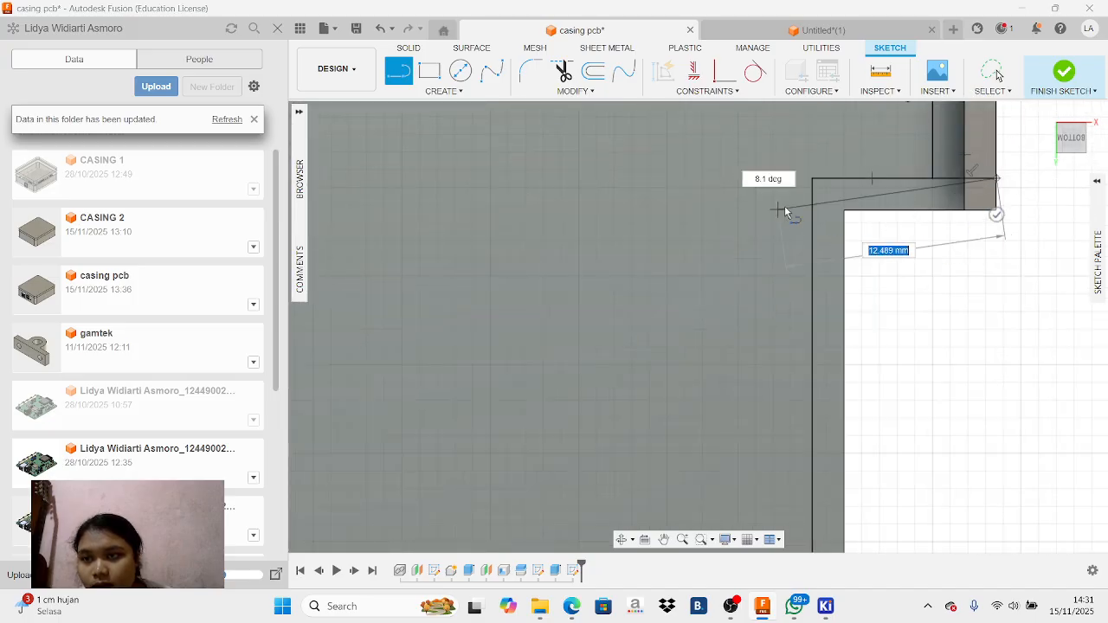
pyautogui.rightClick(886, 197)
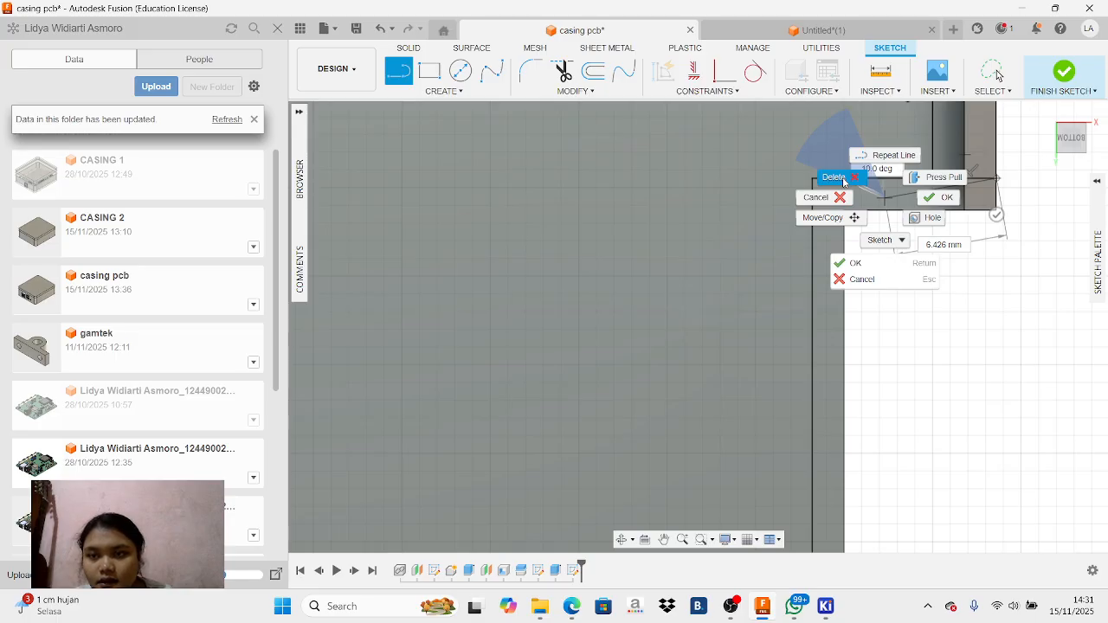
pyautogui.click(818, 198)
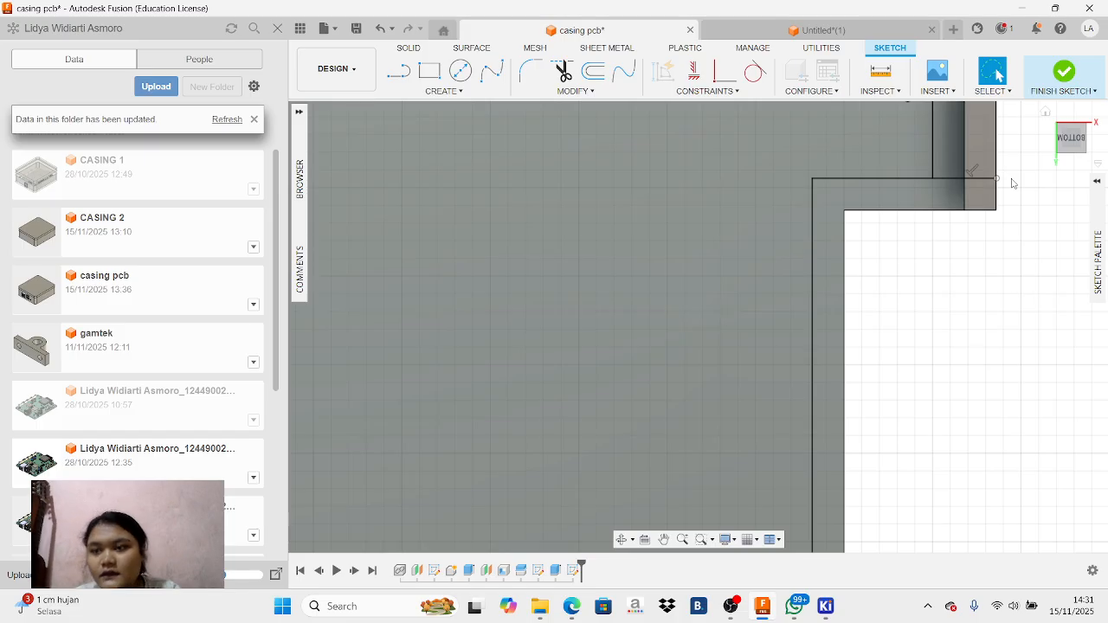
pyautogui.scroll(-5, 979, 267)
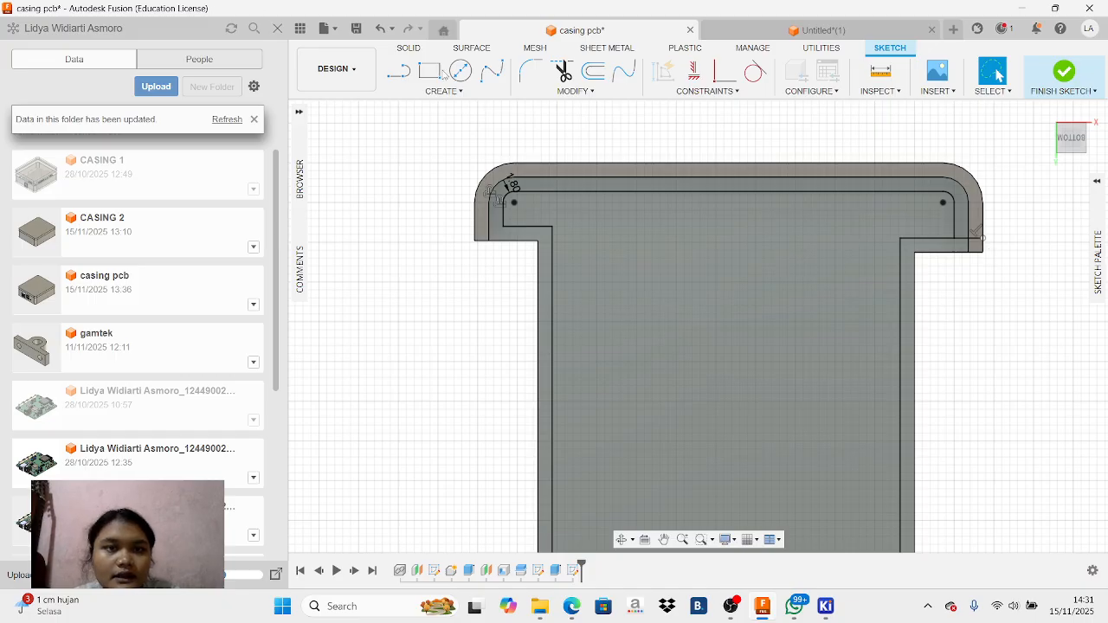
pyautogui.press('l')
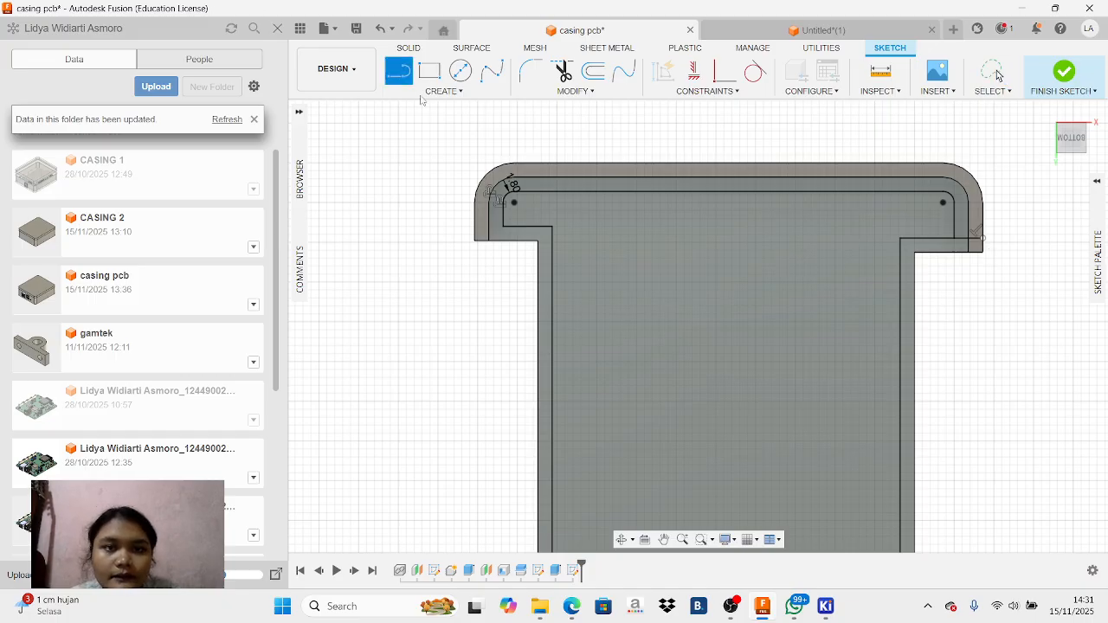
pyautogui.click(504, 227)
pyautogui.click(474, 227)
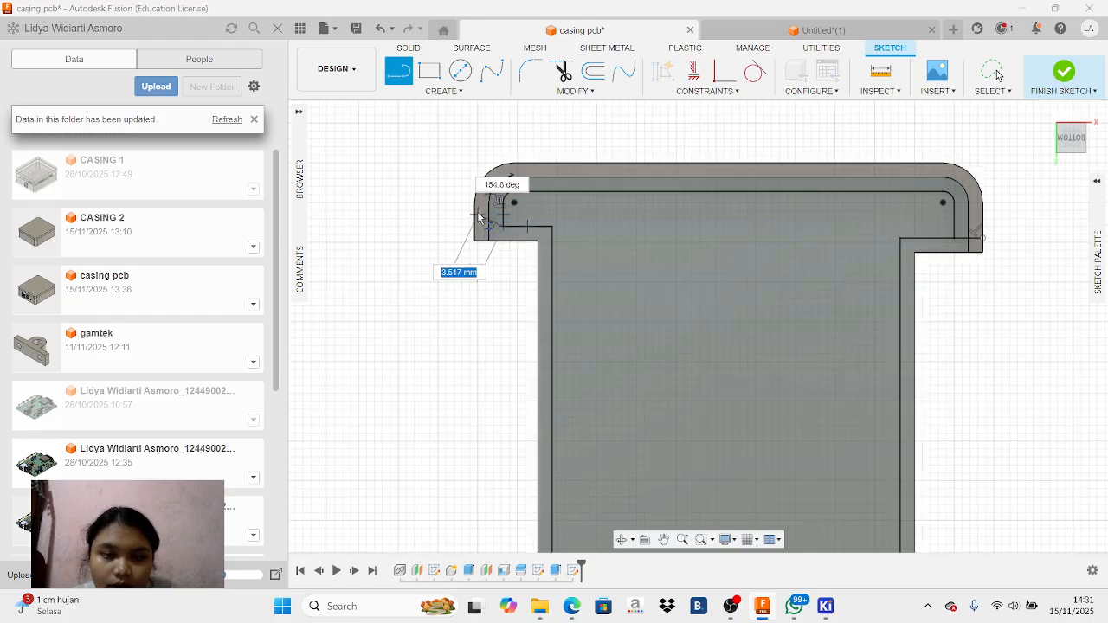
pyautogui.scroll(3, 479, 219)
pyautogui.scroll(2, 479, 218)
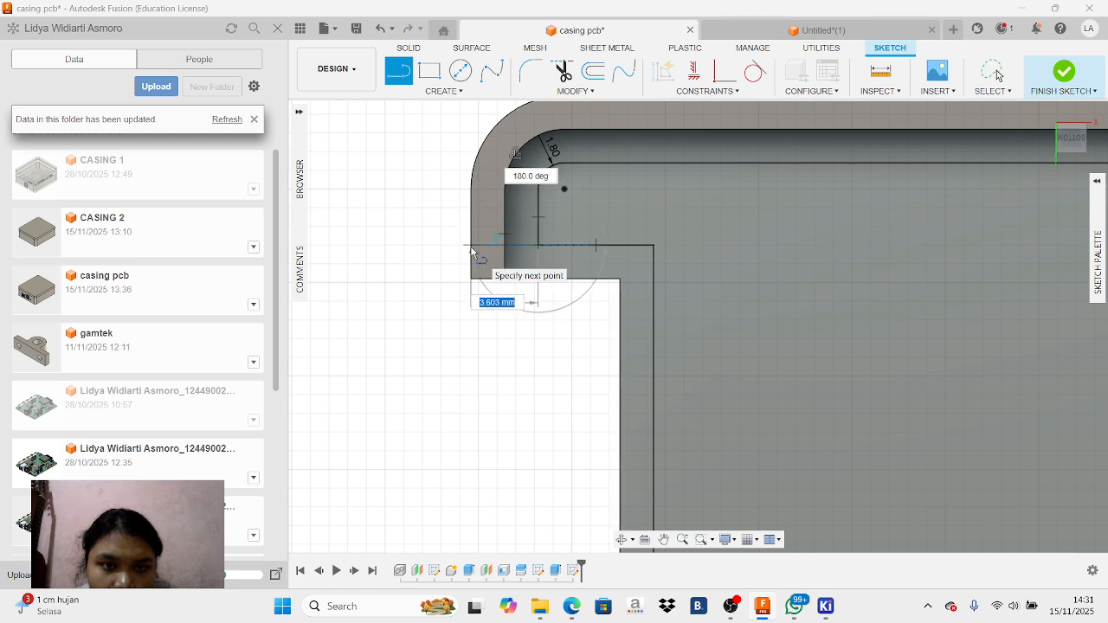
pyautogui.rightClick(564, 223)
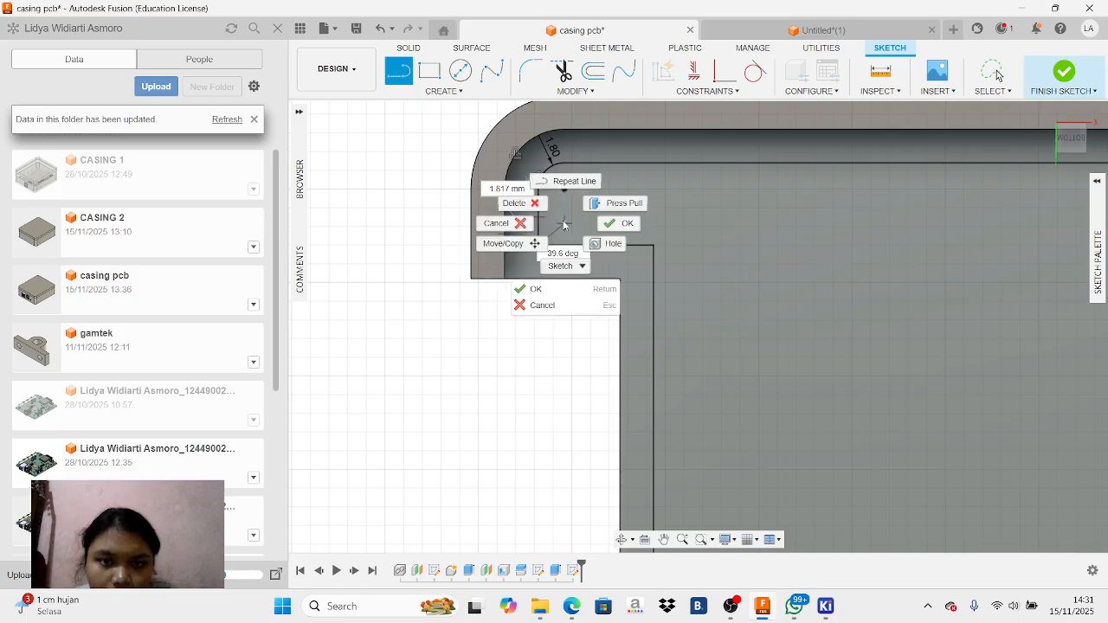
pyautogui.click(514, 203)
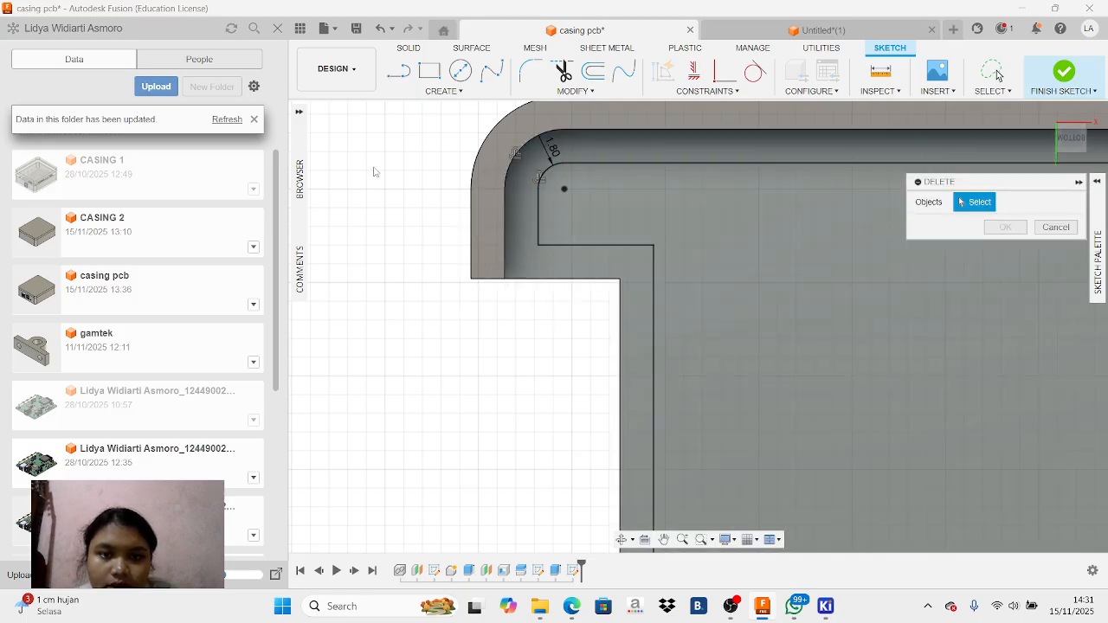
# Sketch a horizontal line about 3.7 mm long from the offset outline's upper-left notch corner to the casing's outer edge
pyautogui.click(400, 75)
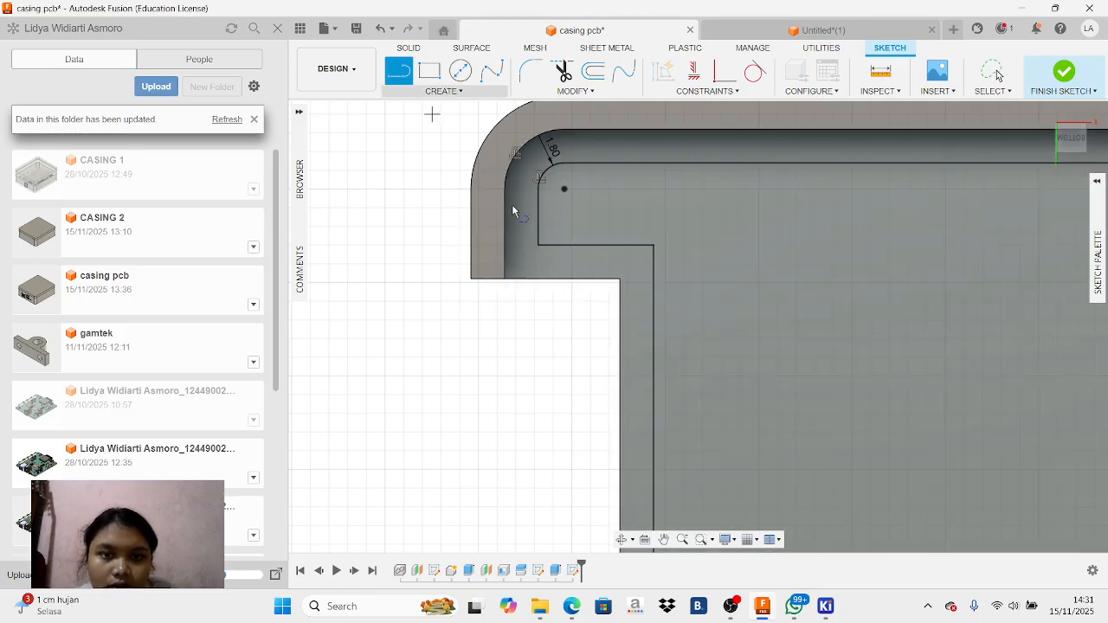
pyautogui.click(537, 245)
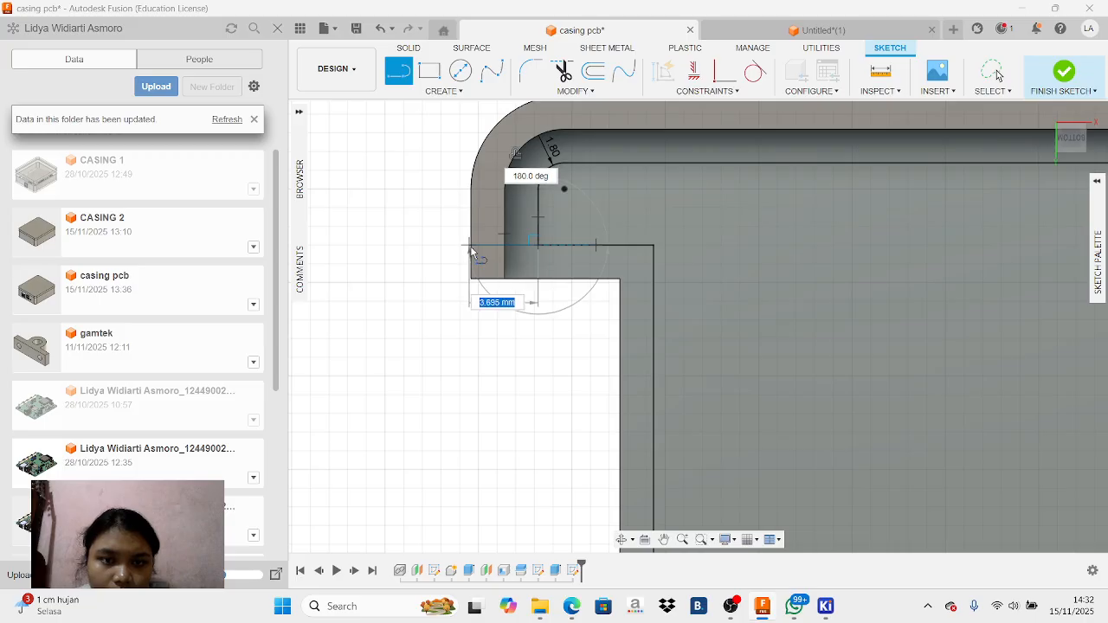
pyautogui.click(470, 247)
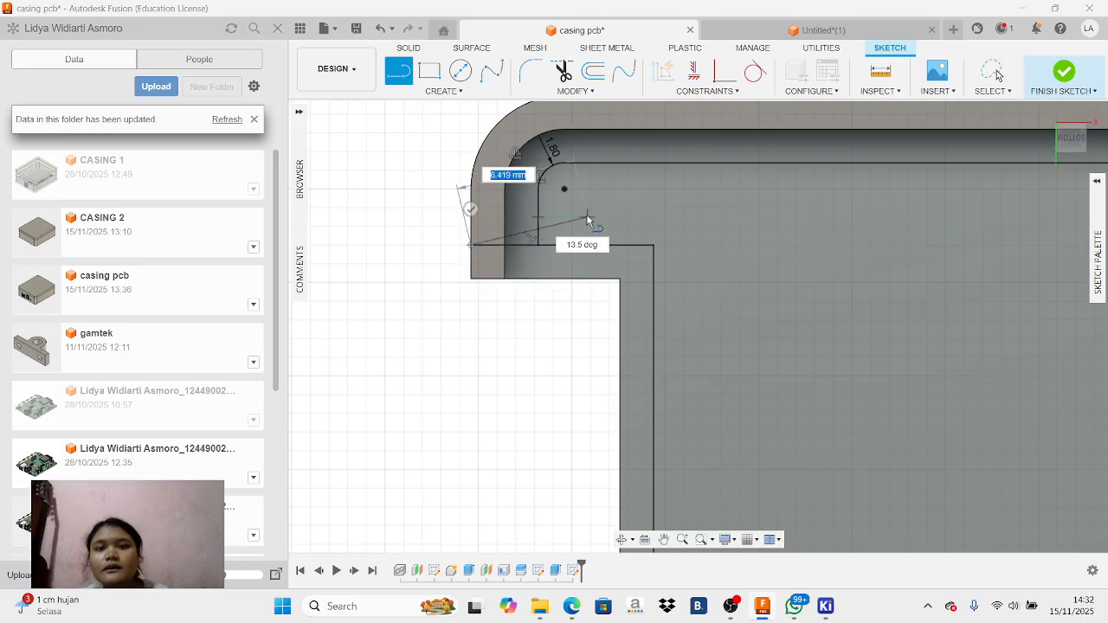
pyautogui.rightClick(587, 216)
pyautogui.click(534, 216)
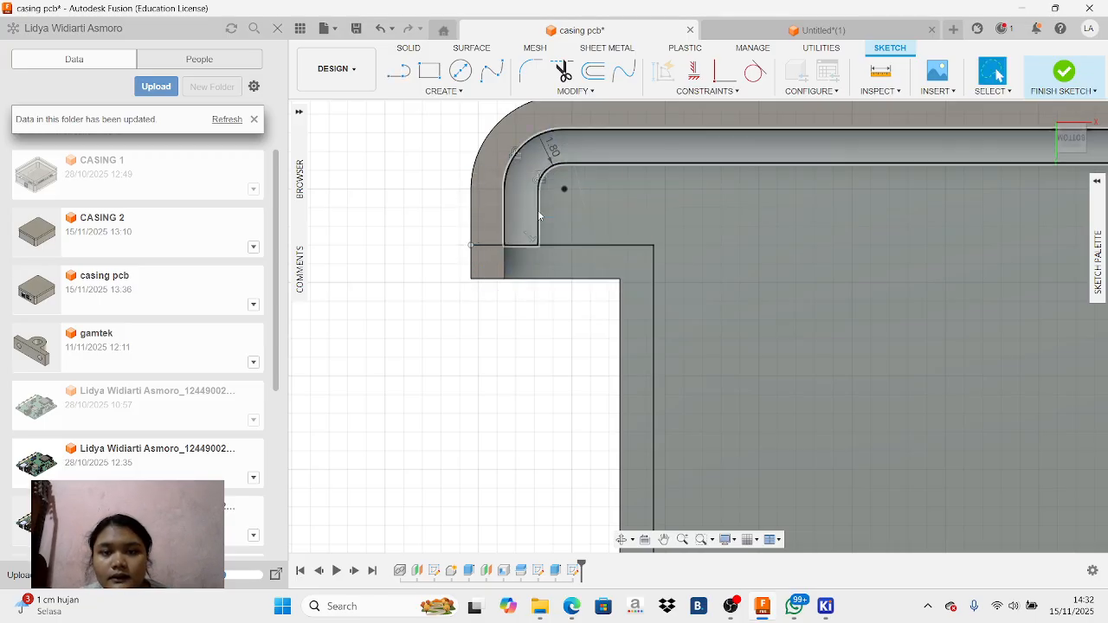
# Examine the offset outline along the casing's notched sides down to the lower-left notch corner
pyautogui.scroll(2, 619, 226)
pyautogui.scroll(-3, 648, 246)
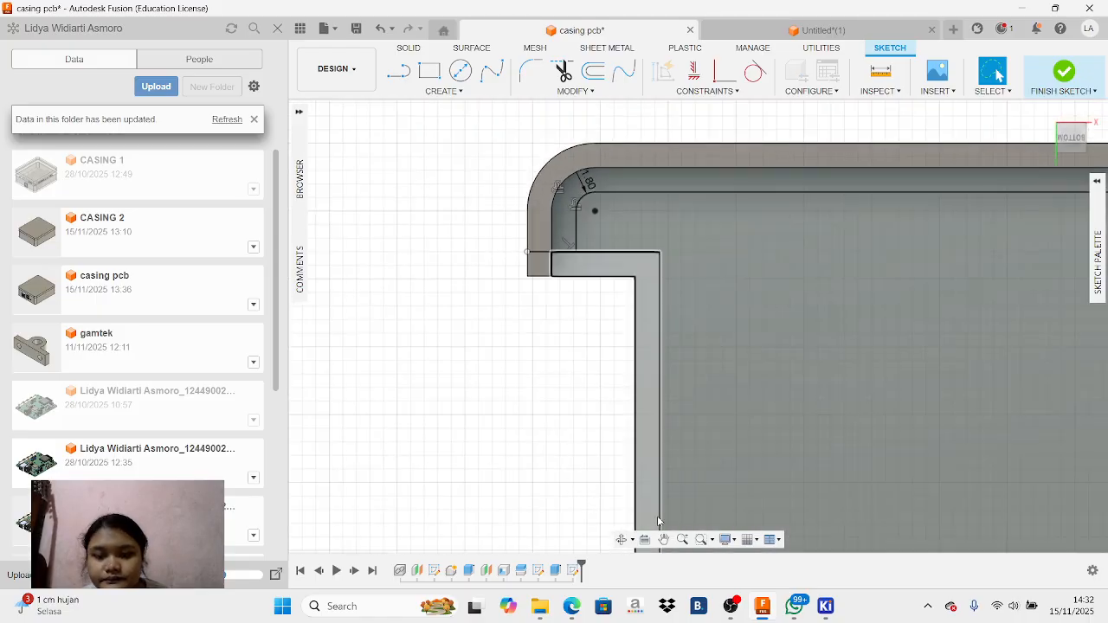
pyautogui.moveTo(679, 484); pyautogui.dragTo(687, 242)
pyautogui.moveTo(717, 507); pyautogui.dragTo(710, 248)
pyautogui.moveTo(764, 481); pyautogui.dragTo(750, 275)
pyautogui.moveTo(726, 485); pyautogui.dragTo(743, 297)
pyautogui.moveTo(760, 412)
pyautogui.mouseDown()
pyautogui.moveTo(749, 355)
pyautogui.moveTo(754, 368)
pyautogui.mouseUp()
pyautogui.moveTo(758, 384); pyautogui.dragTo(779, 517)
pyautogui.moveTo(714, 379)
pyautogui.mouseDown()
pyautogui.moveTo(735, 448)
pyautogui.moveTo(756, 456)
pyautogui.mouseUp()
pyautogui.moveTo(762, 164); pyautogui.dragTo(779, 302)
pyautogui.moveTo(804, 485); pyautogui.dragTo(716, 346)
pyautogui.moveTo(785, 333); pyautogui.dragTo(411, 378)
pyautogui.moveTo(700, 303); pyautogui.dragTo(702, 494)
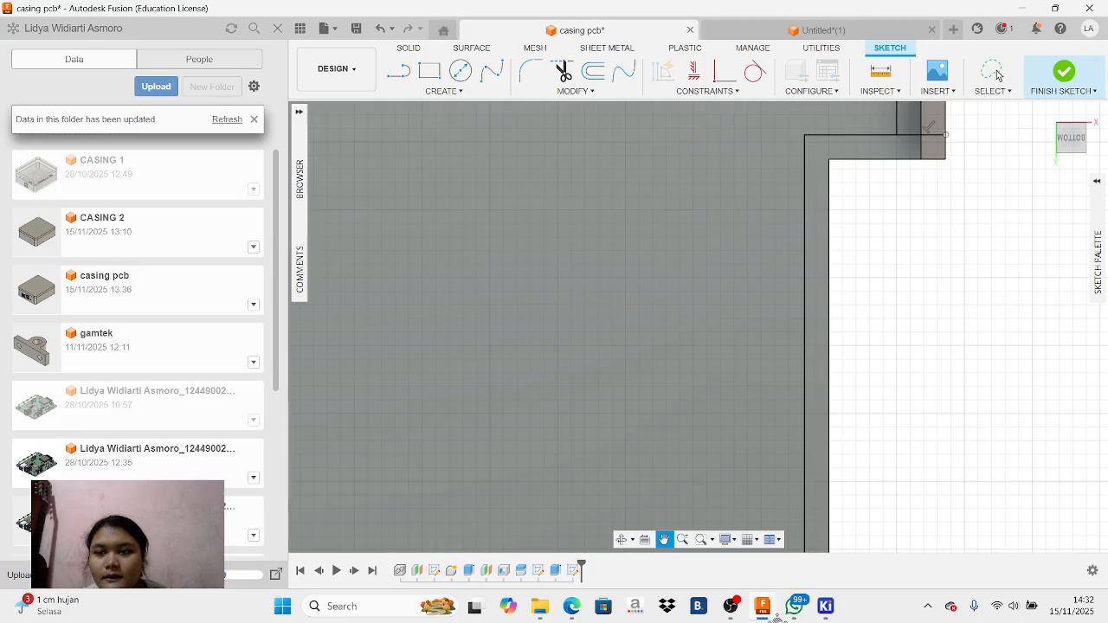
pyautogui.moveTo(675, 362); pyautogui.dragTo(776, 610)
pyautogui.moveTo(768, 485); pyautogui.dragTo(981, 244)
pyautogui.moveTo(576, 523); pyautogui.dragTo(755, 284)
pyautogui.moveTo(616, 469); pyautogui.dragTo(633, 298)
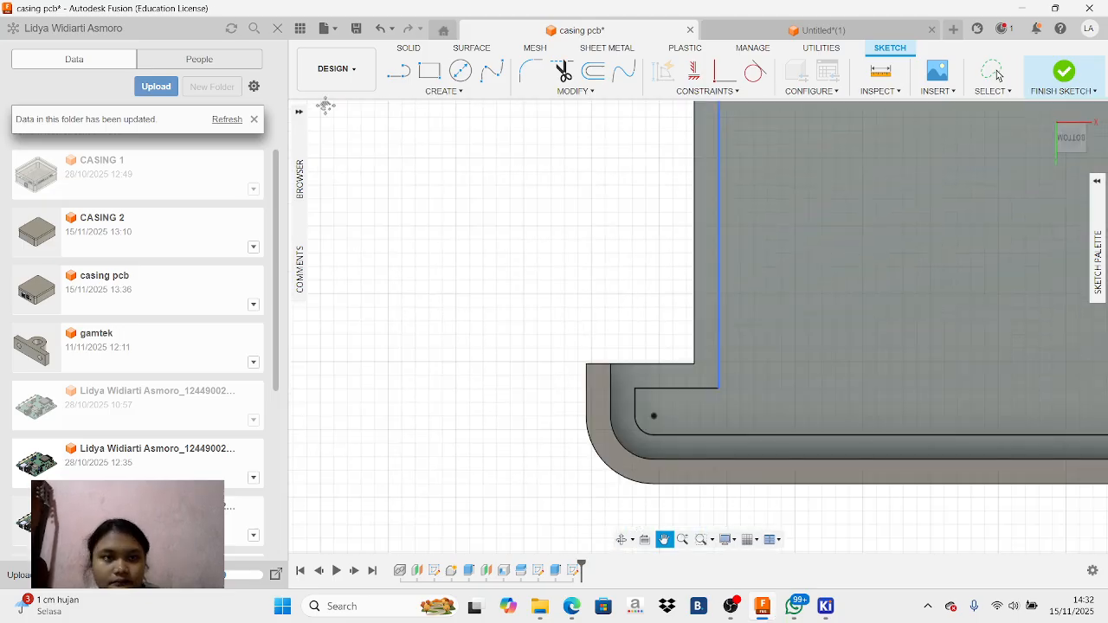
# Try a horizontal line about 3.7 mm long from the lower-left offset notch corner to the casing's outer edge, and undo it
pyautogui.click(399, 71)
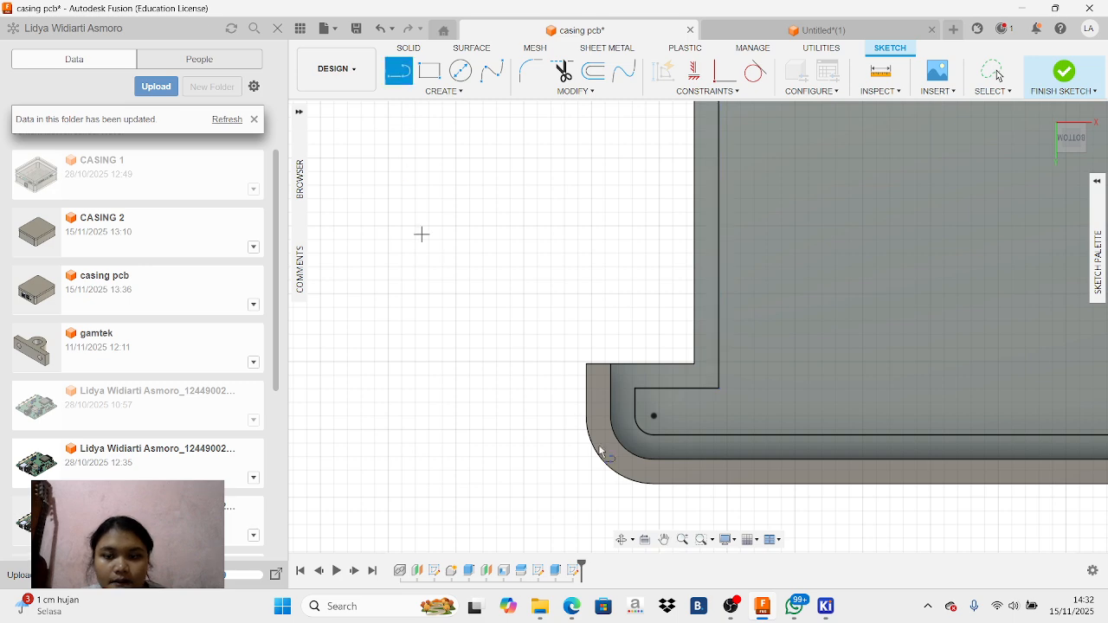
pyautogui.click(635, 393)
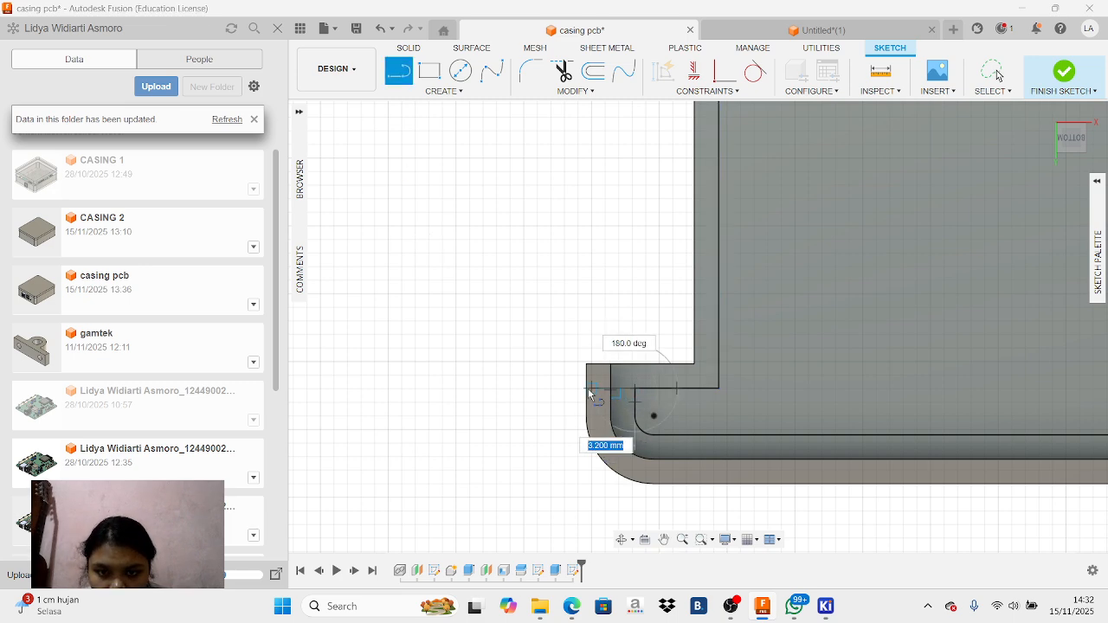
pyautogui.scroll(3, 585, 393)
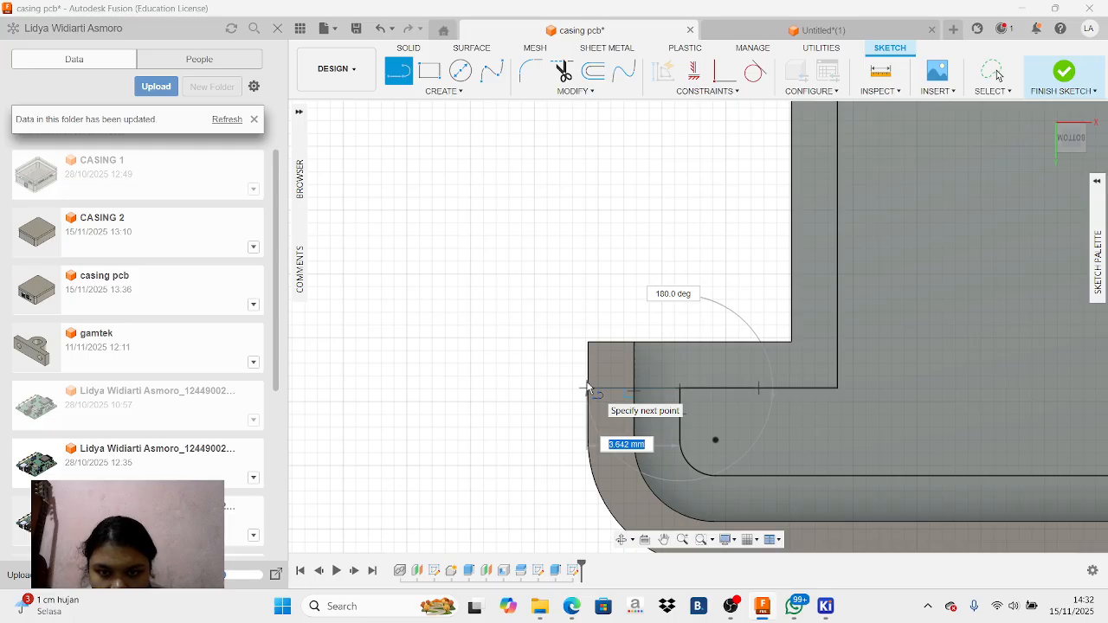
pyautogui.scroll(1, 587, 389)
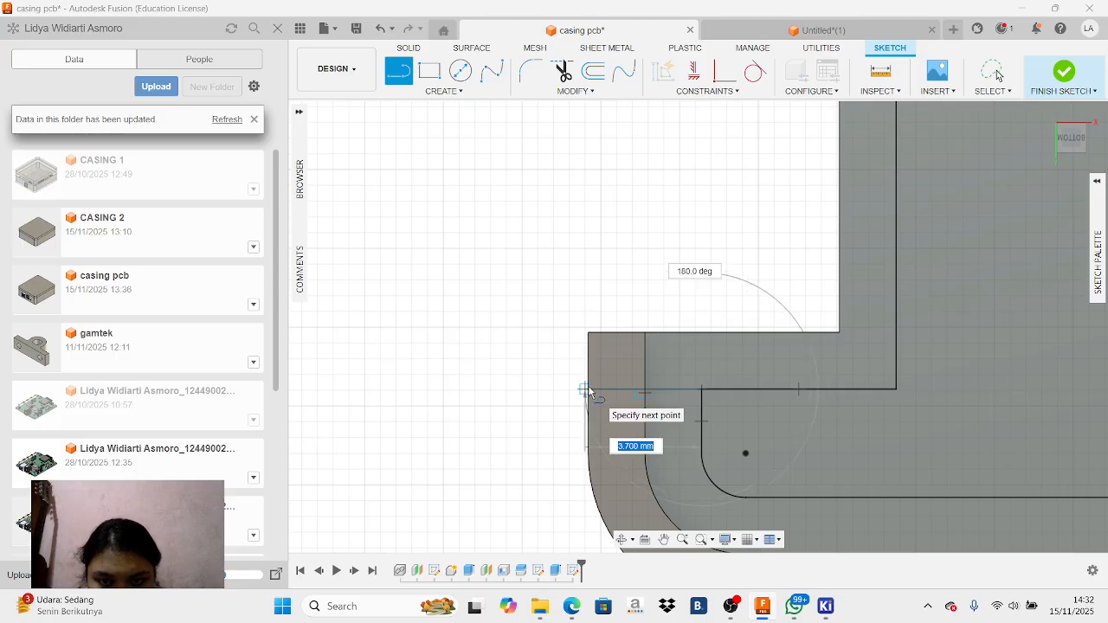
pyautogui.click(586, 389)
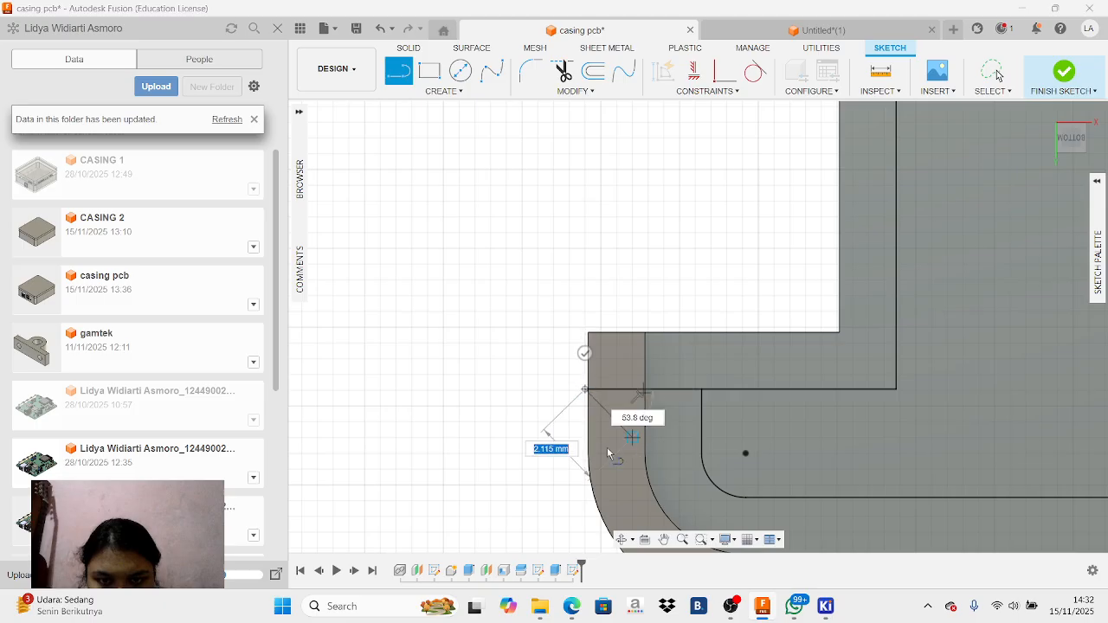
pyautogui.rightClick(498, 434)
pyautogui.click(460, 416)
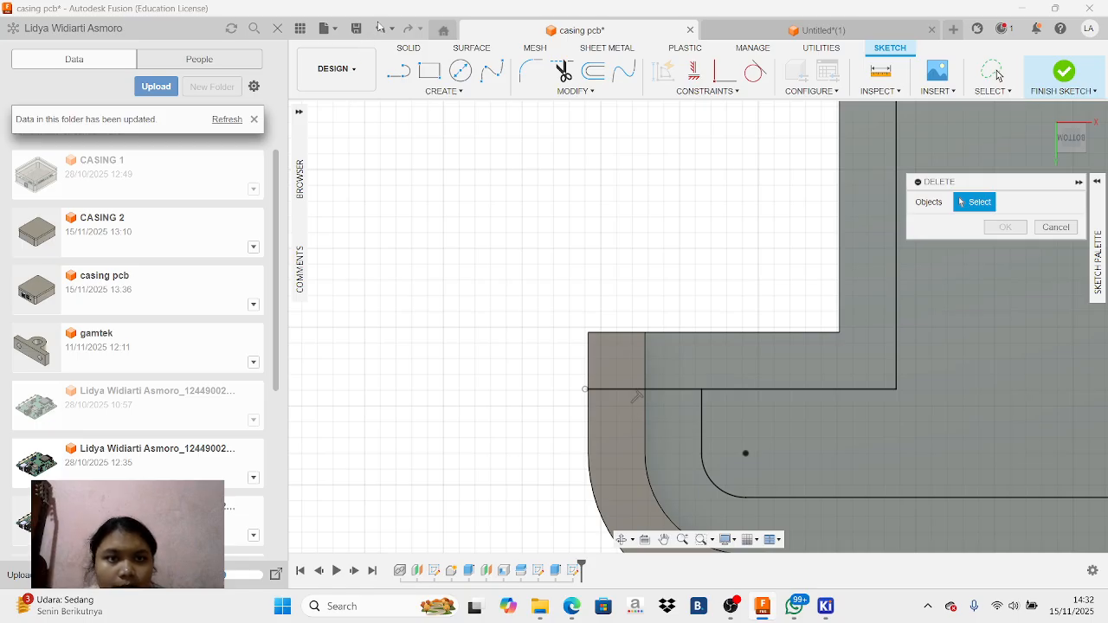
pyautogui.click(998, 75)
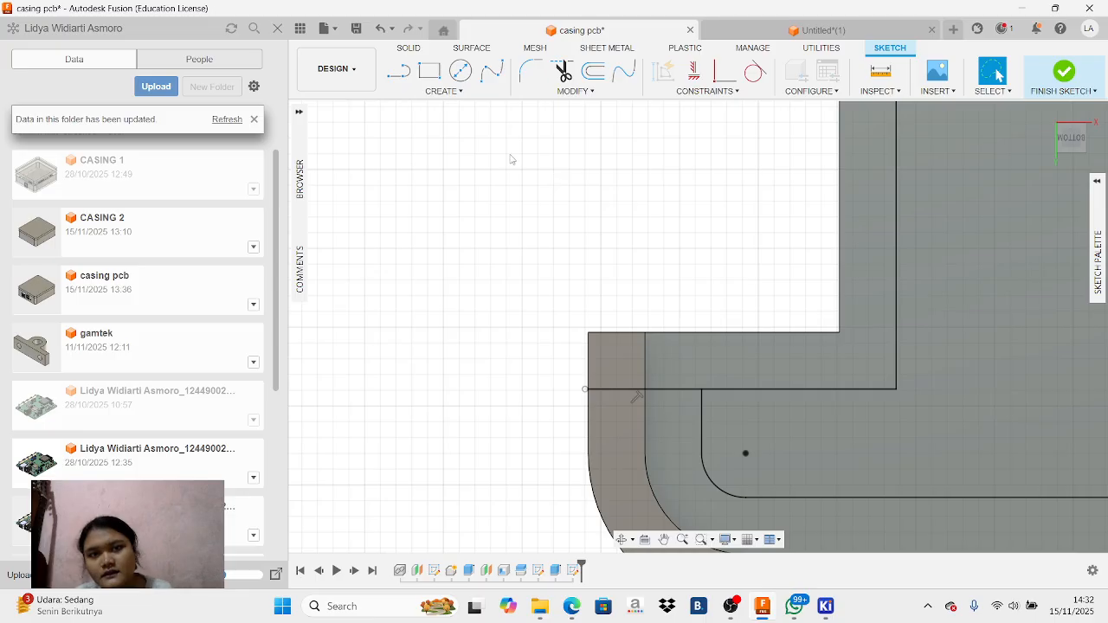
pyautogui.click(379, 28)
# Sketch a horizontal line about 3.6 mm long from the lower-left offset notch corner to the casing's outer edge
pyautogui.click(398, 71)
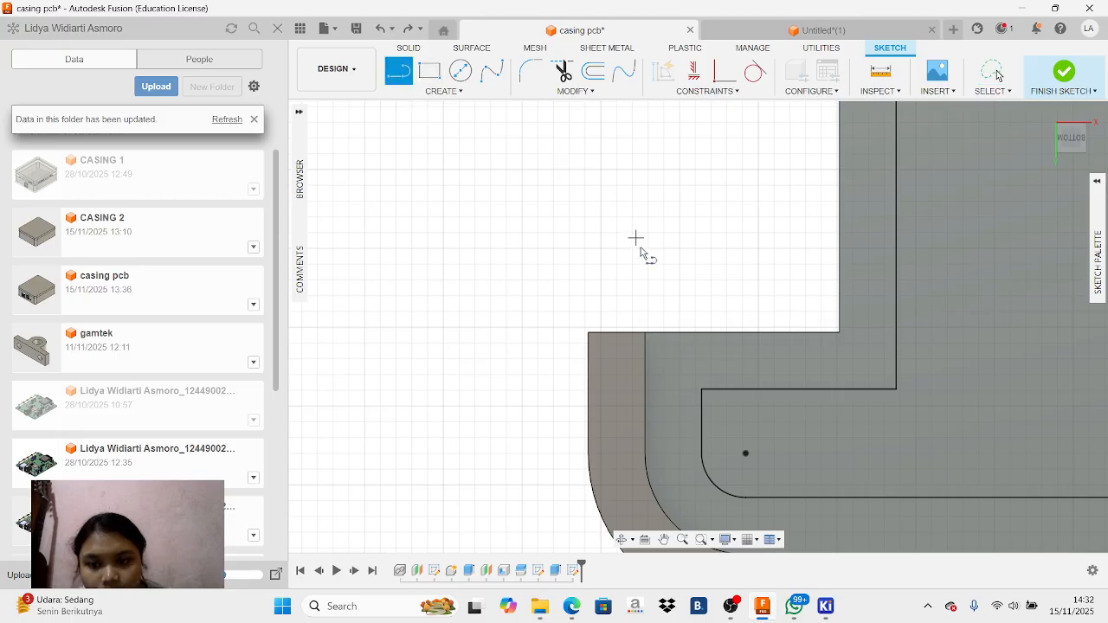
pyautogui.click(701, 389)
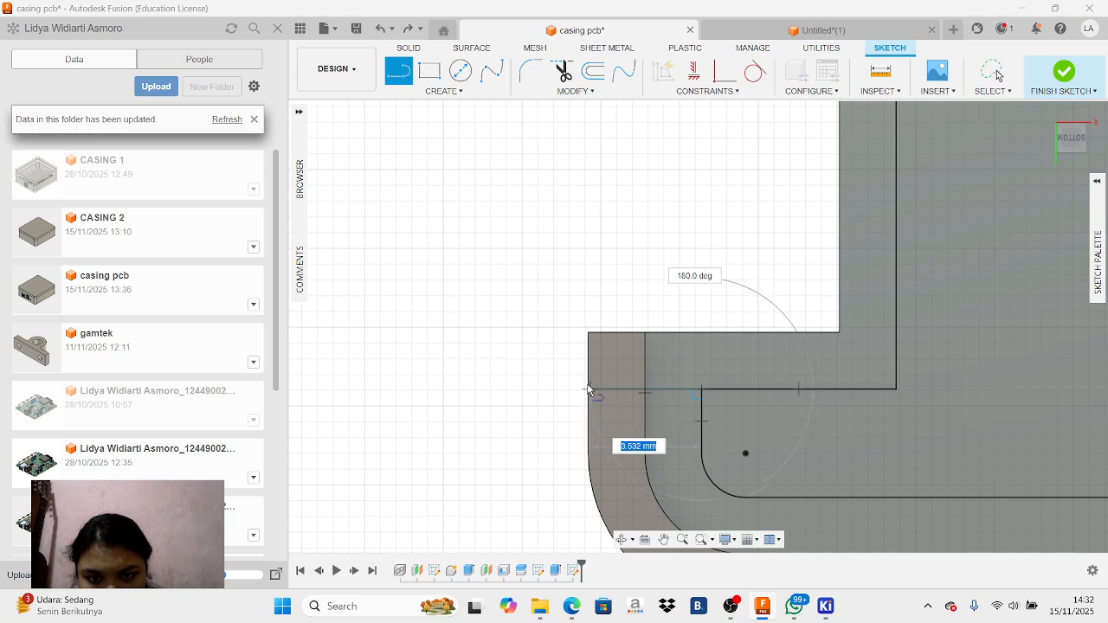
pyautogui.scroll(5, 587, 390)
pyautogui.scroll(2, 594, 391)
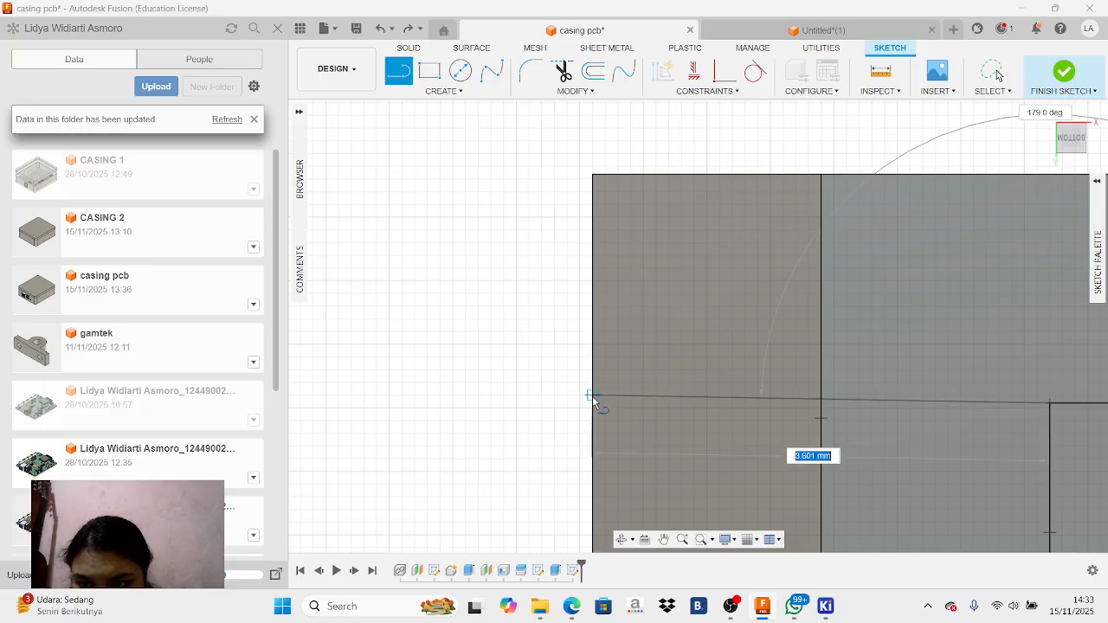
pyautogui.click(592, 404)
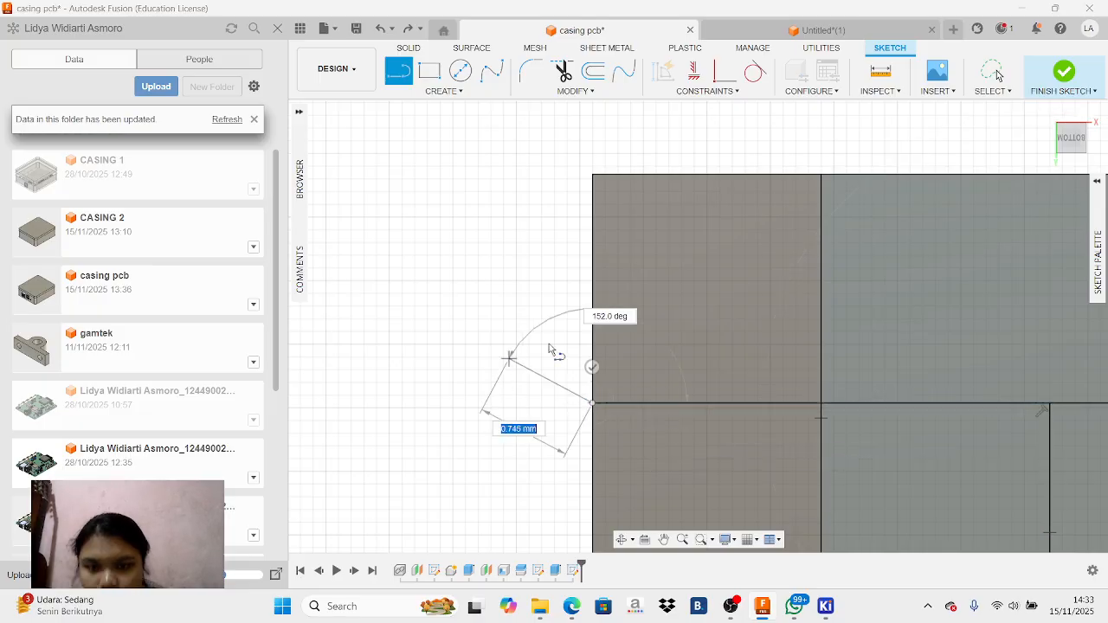
pyautogui.rightClick(554, 344)
pyautogui.click(508, 321)
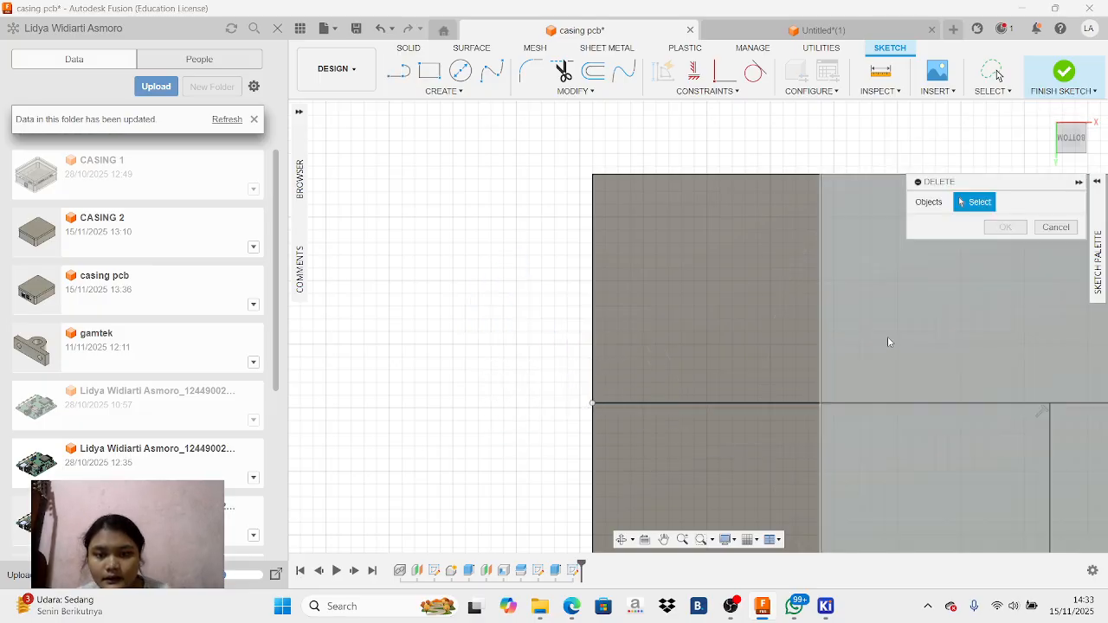
# Sketch a horizontal line about 2.3 mm long from the small rectangular cutout's inner corner to the casing's adjacent notched side edge
pyautogui.scroll(2, 987, 351)
pyautogui.scroll(-5, 982, 355)
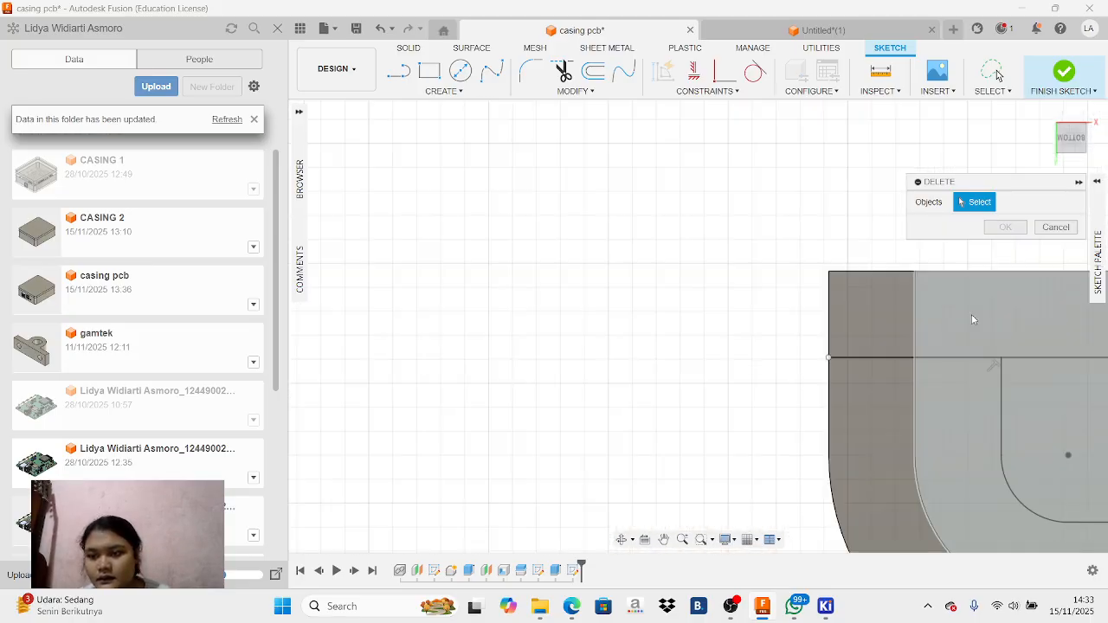
pyautogui.click(665, 540)
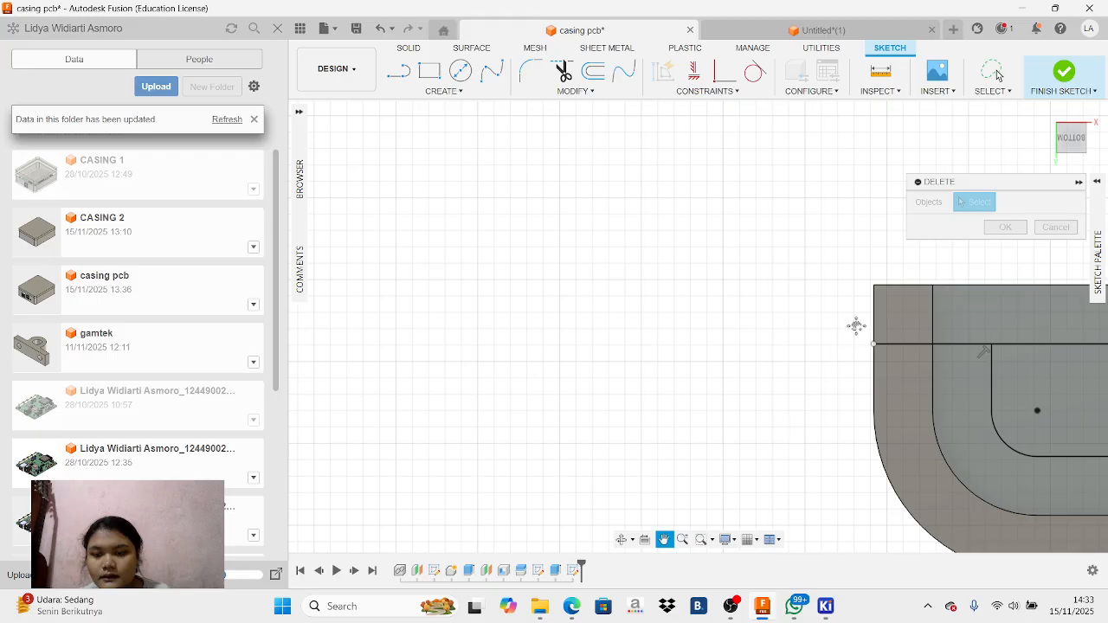
pyautogui.scroll(2, 855, 328)
pyautogui.scroll(-6, 853, 313)
pyautogui.moveTo(1013, 319); pyautogui.dragTo(510, 389)
pyautogui.moveTo(984, 310)
pyautogui.mouseDown()
pyautogui.moveTo(837, 304)
pyautogui.moveTo(805, 317)
pyautogui.moveTo(773, 379)
pyautogui.moveTo(796, 401)
pyautogui.mouseUp()
pyautogui.moveTo(841, 274)
pyautogui.mouseDown()
pyautogui.moveTo(837, 324)
pyautogui.moveTo(873, 492)
pyautogui.mouseUp()
pyautogui.moveTo(806, 309)
pyautogui.mouseDown()
pyautogui.moveTo(631, 423)
pyautogui.moveTo(649, 498)
pyautogui.mouseUp()
pyautogui.moveTo(670, 450)
pyautogui.mouseDown()
pyautogui.moveTo(835, 259)
pyautogui.moveTo(630, 5)
pyautogui.moveTo(671, 5)
pyautogui.mouseUp()
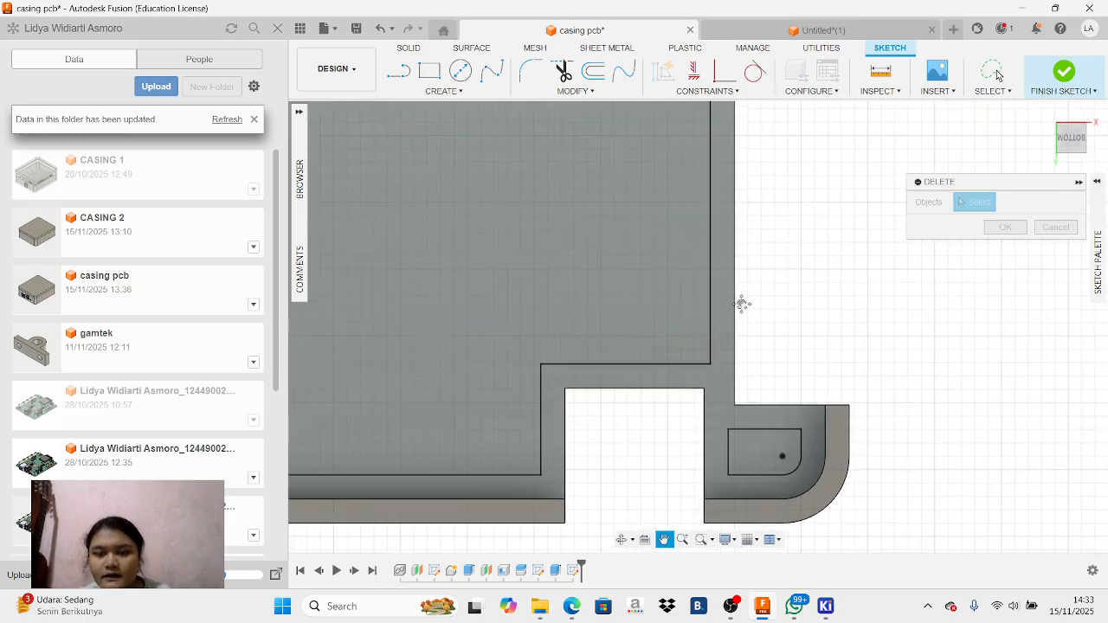
pyautogui.scroll(2, 730, 384)
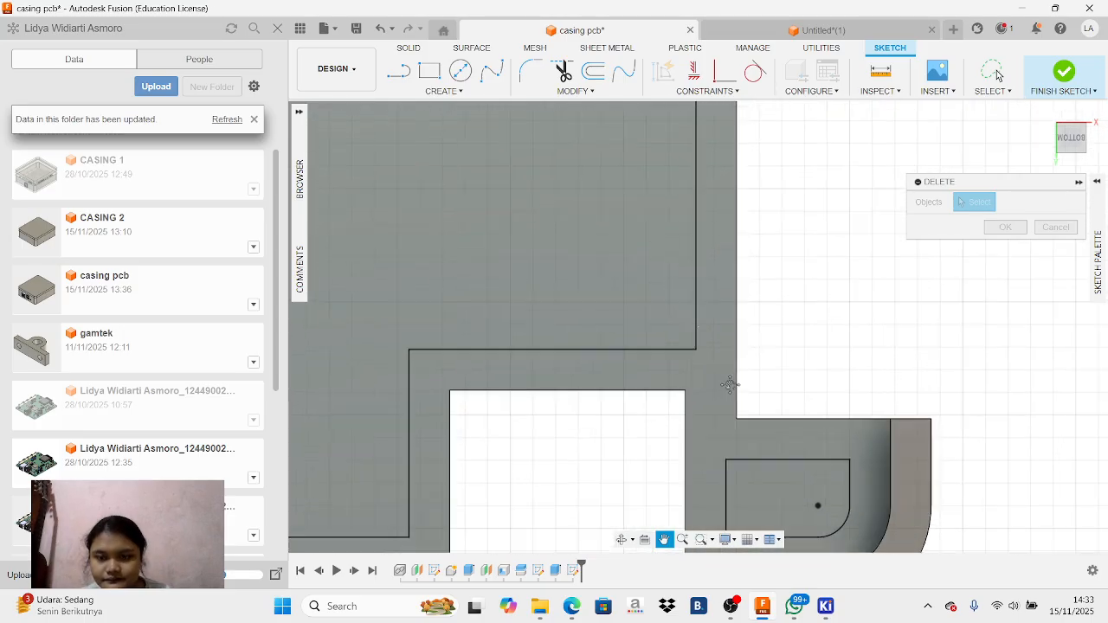
pyautogui.click(412, 73)
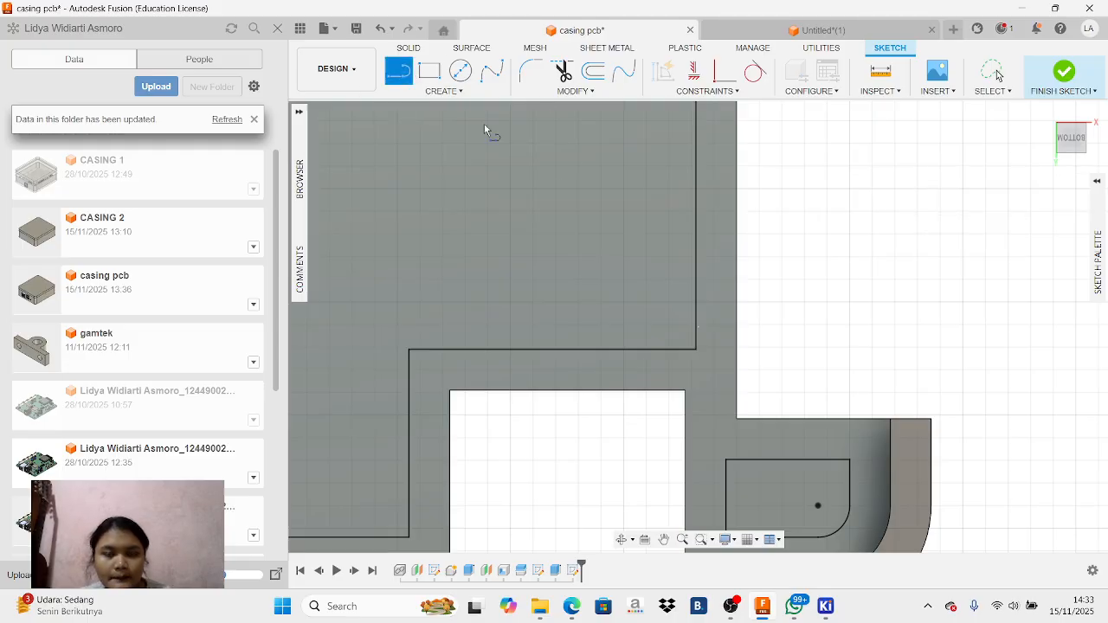
pyautogui.click(684, 392)
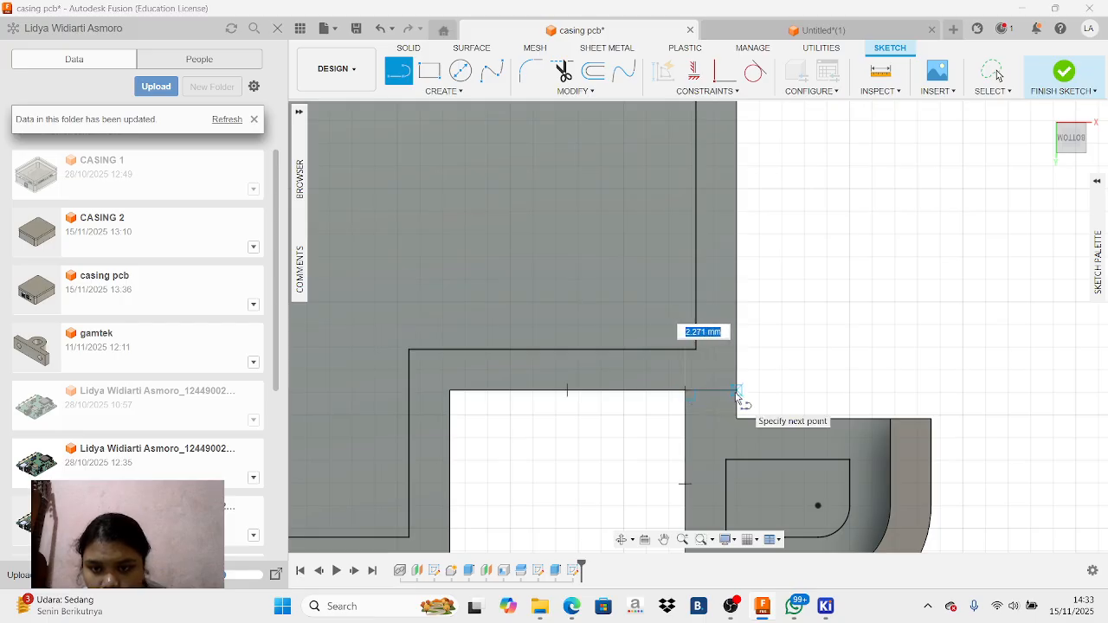
pyautogui.click(737, 391)
pyautogui.rightClick(818, 364)
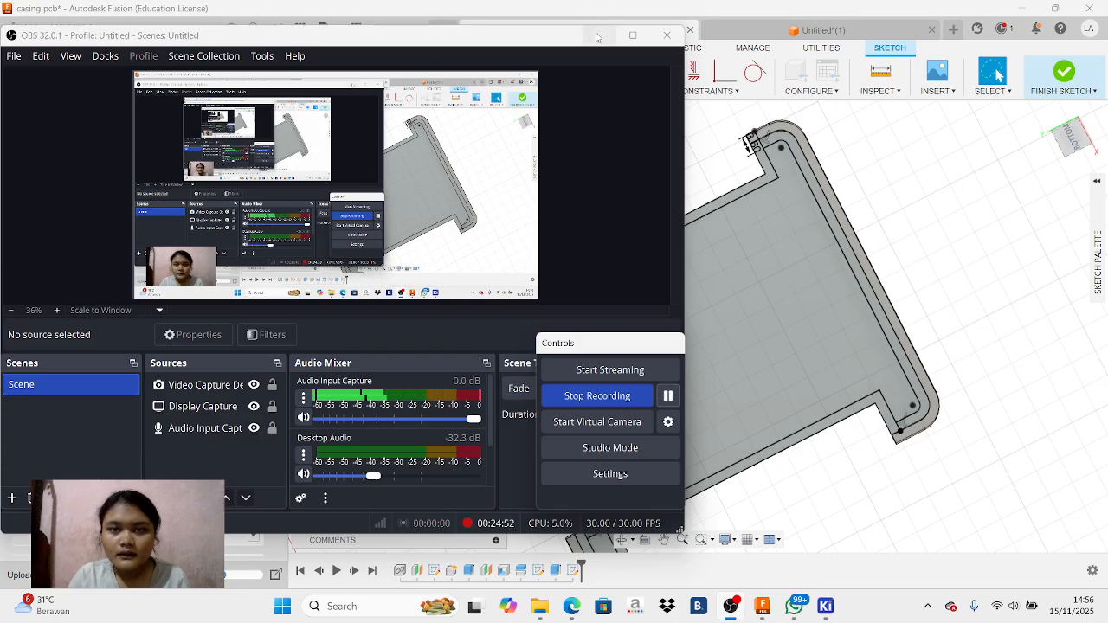
pyautogui.click(597, 37)
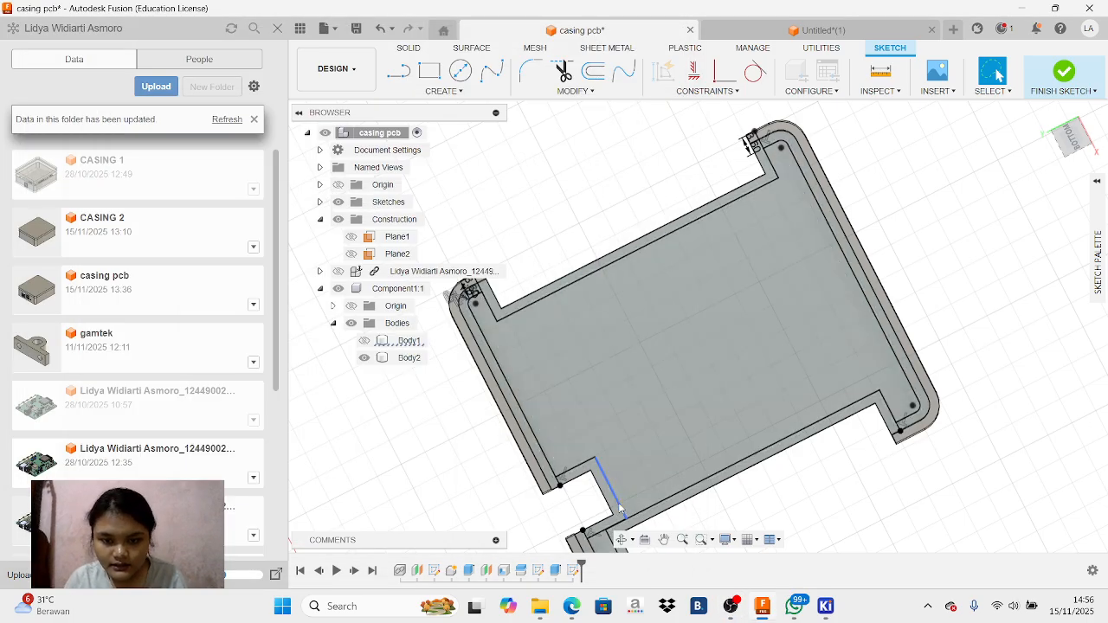
pyautogui.click(542, 295)
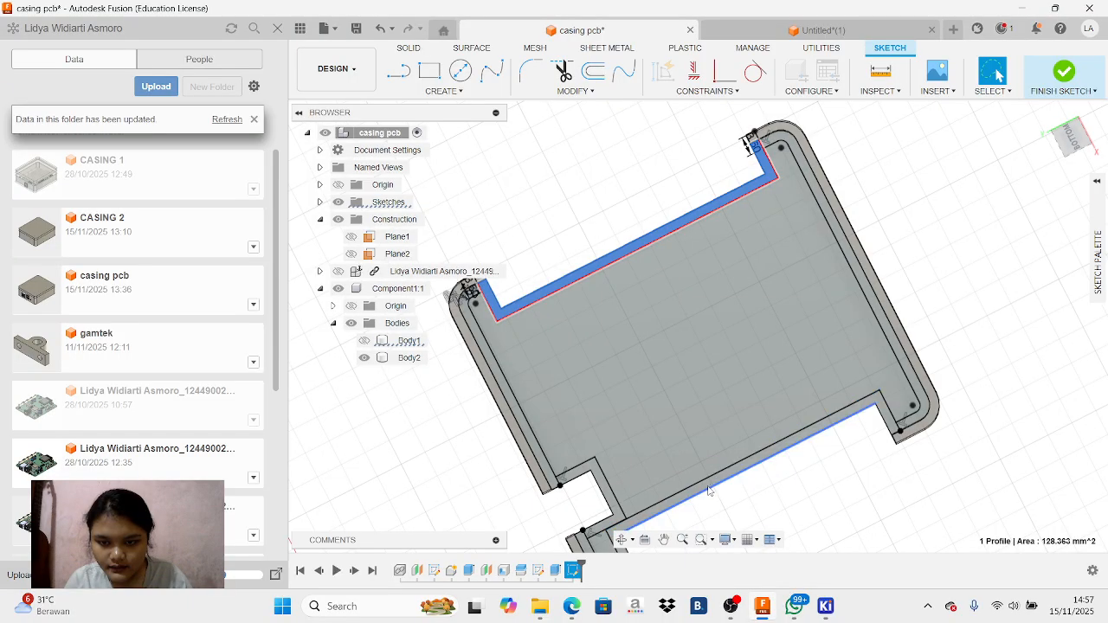
pyautogui.click(614, 502)
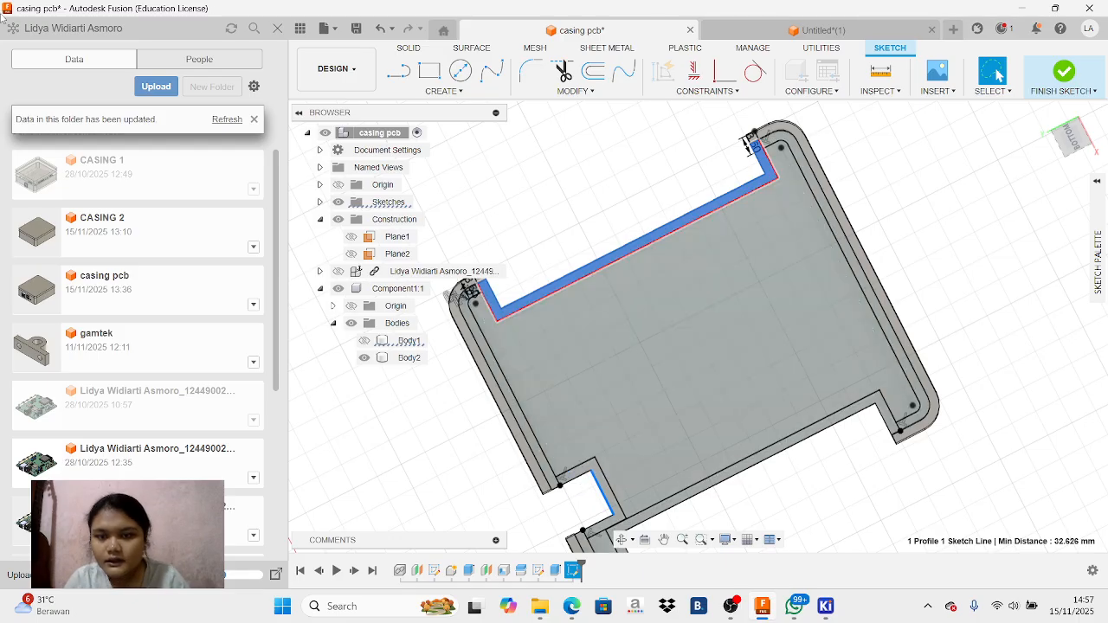
pyautogui.keyDown('ctrl'); pyautogui.click(790, 443); pyautogui.keyUp('ctrl')
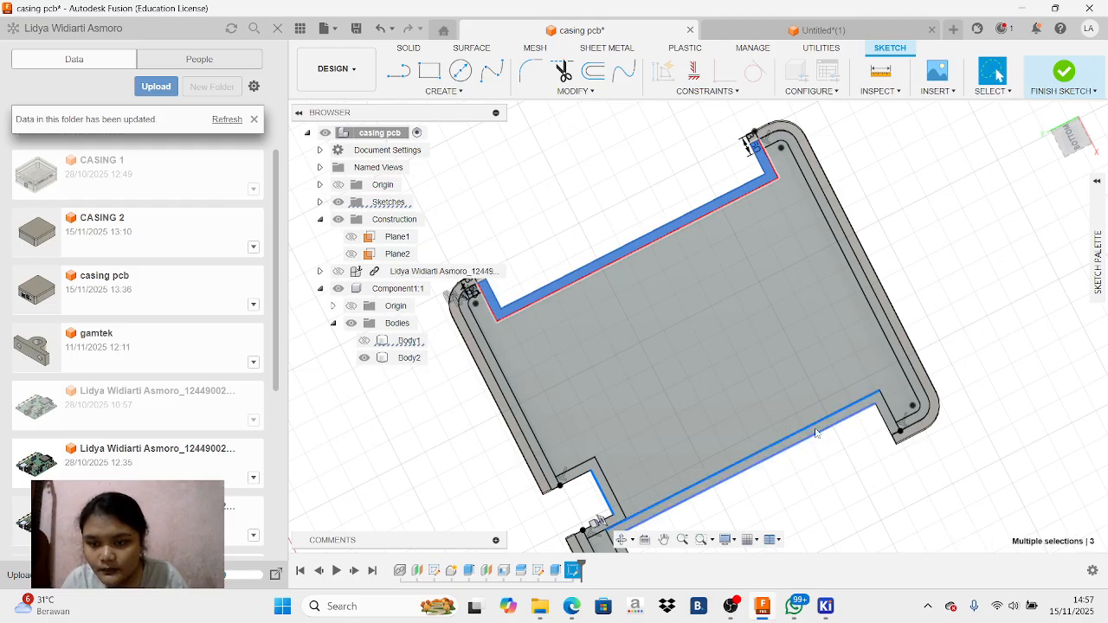
pyautogui.press('Escape')
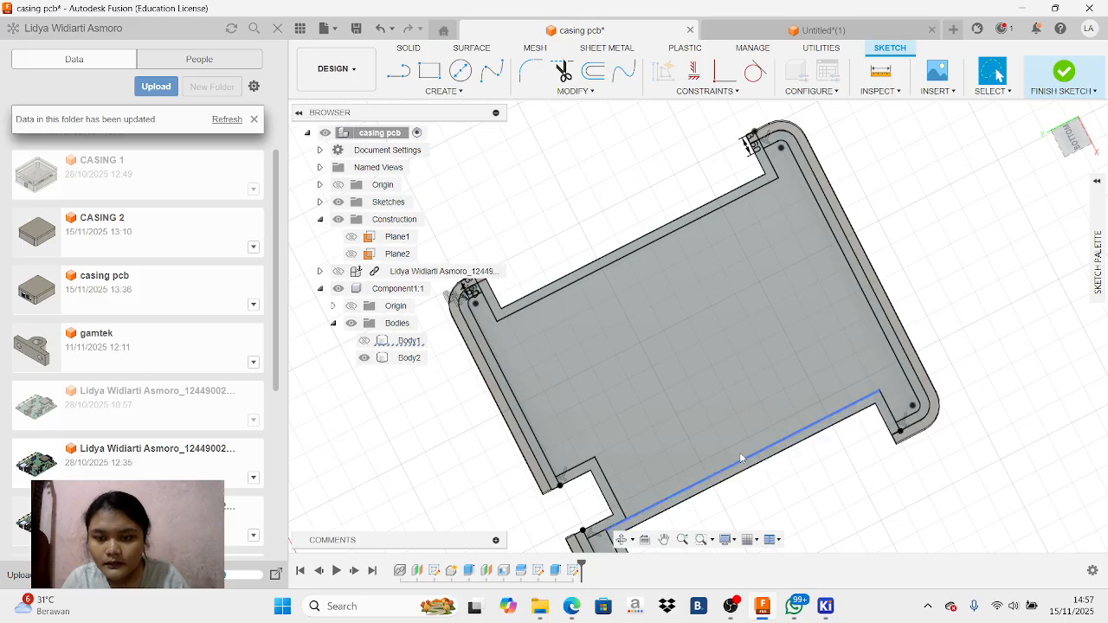
# Show the PCB model and extrude the three wall profiles at the lid's cutouts 16.69 mm toward the board, joined to the lid
pyautogui.scroll(3, 741, 453)
pyautogui.click(760, 482)
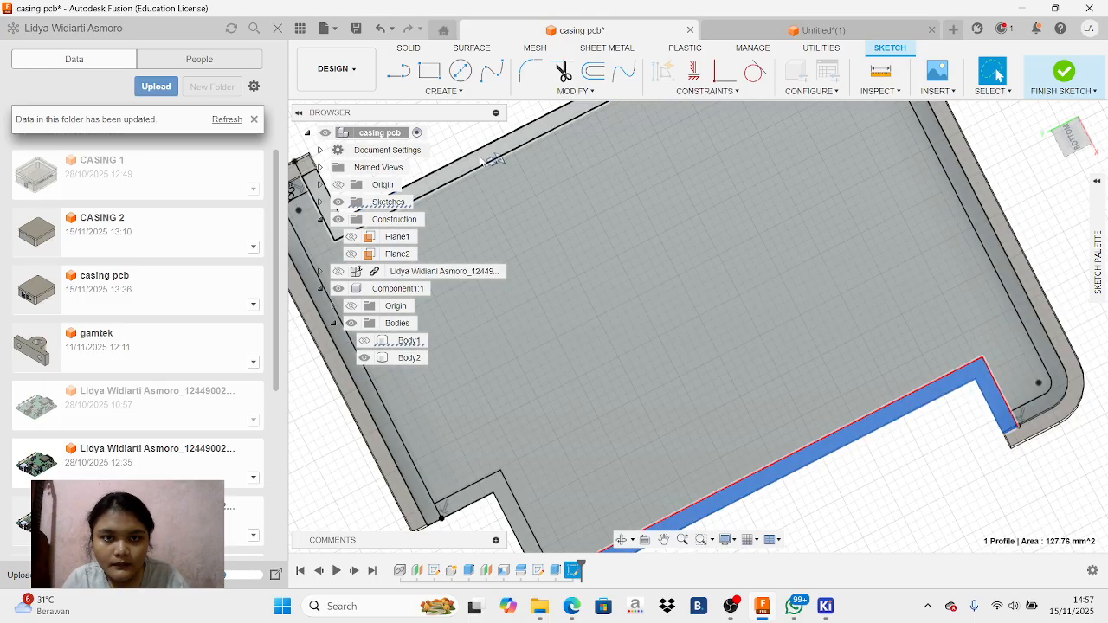
pyautogui.keyDown('shift'); pyautogui.click(490, 156); pyautogui.keyUp('shift')
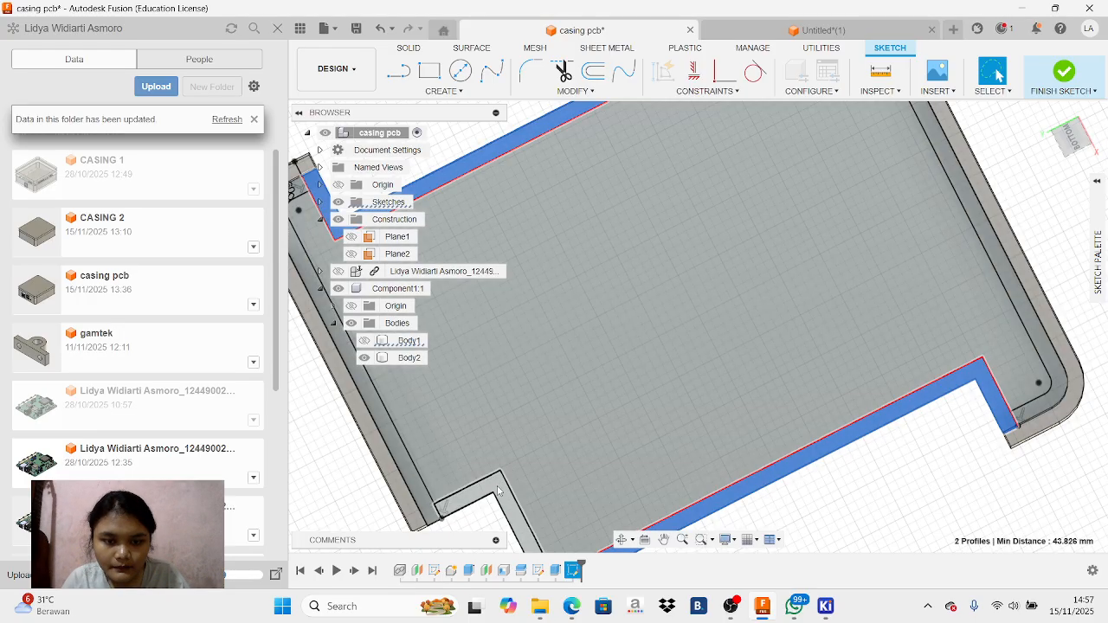
pyautogui.keyDown('shift'); pyautogui.click(497, 491); pyautogui.keyUp('shift')
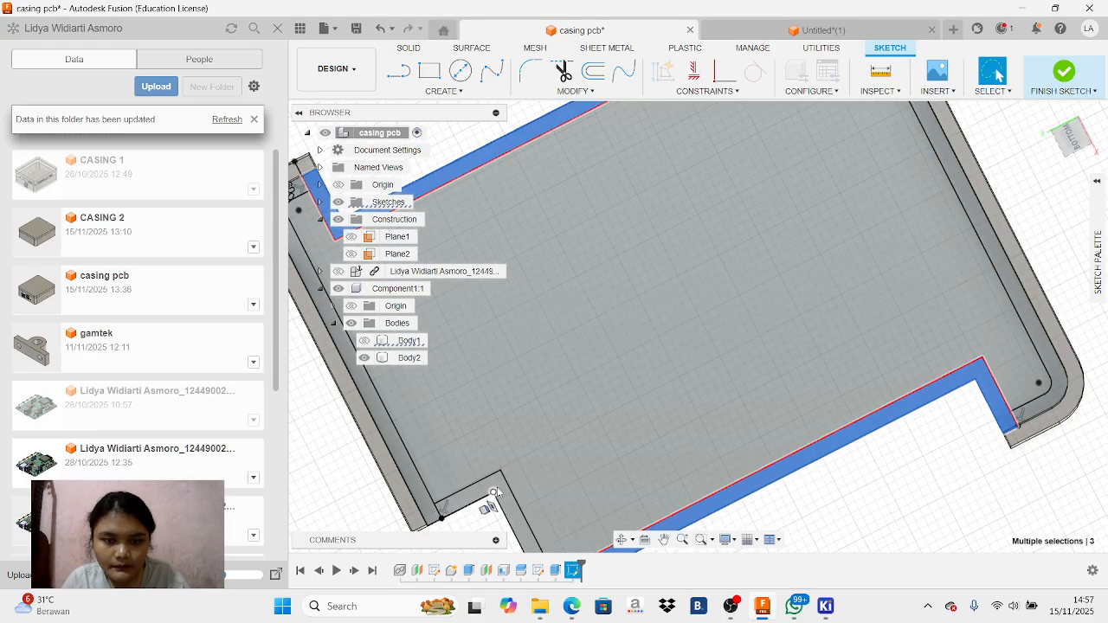
pyautogui.keyDown('shift'); pyautogui.click(502, 493); pyautogui.keyUp('shift')
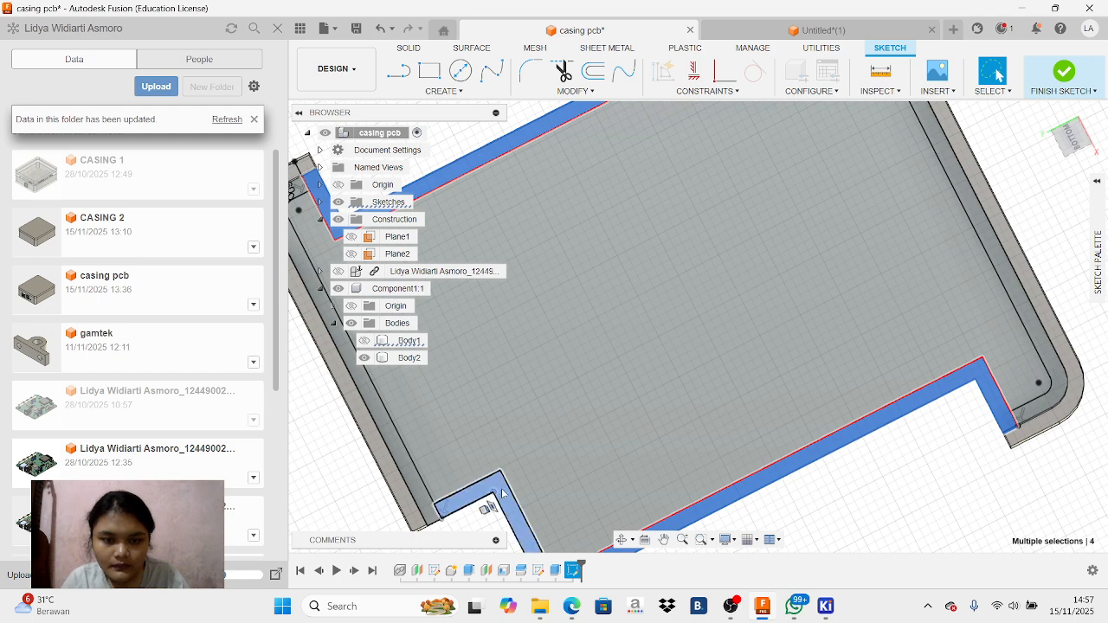
pyautogui.scroll(2, 705, 412)
pyautogui.scroll(-5, 705, 410)
pyautogui.scroll(-2, 704, 390)
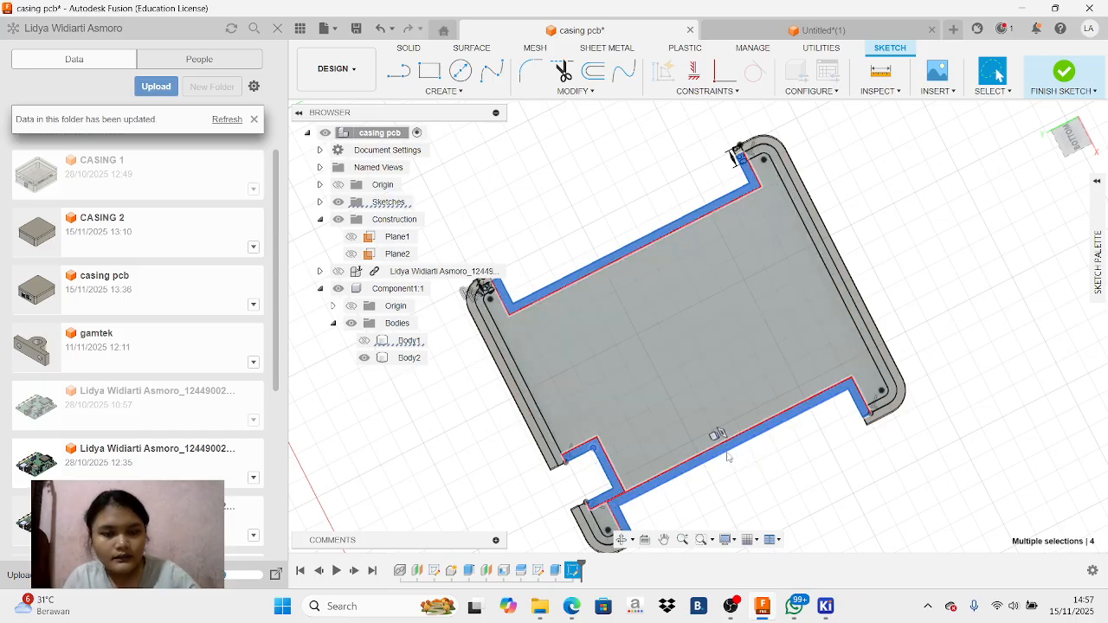
pyautogui.press('e')
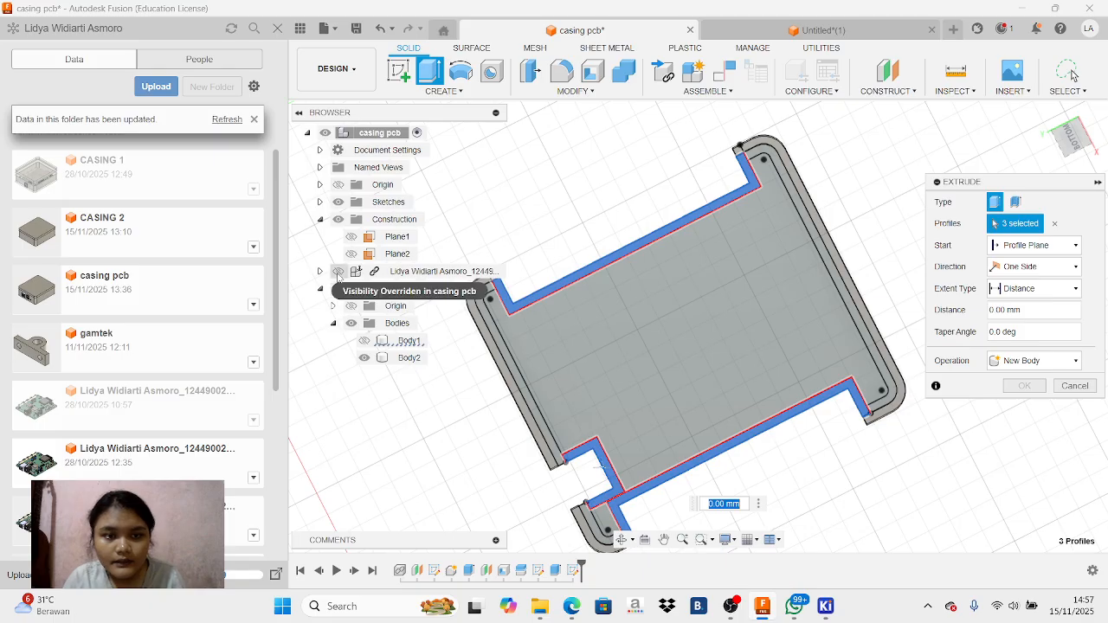
pyautogui.click(339, 272)
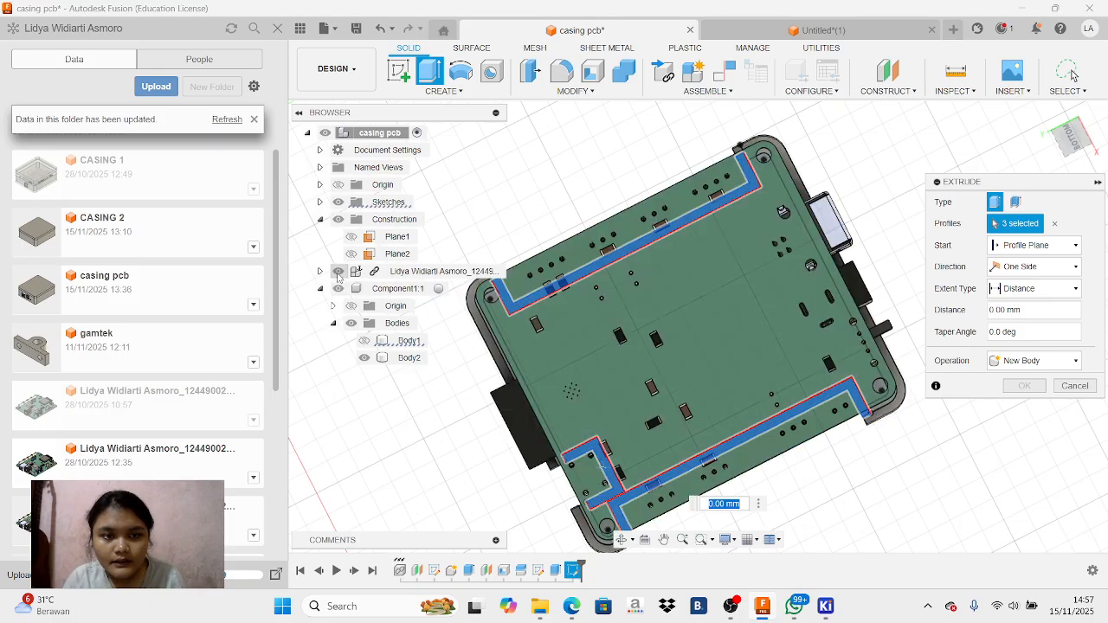
pyautogui.click(1074, 144)
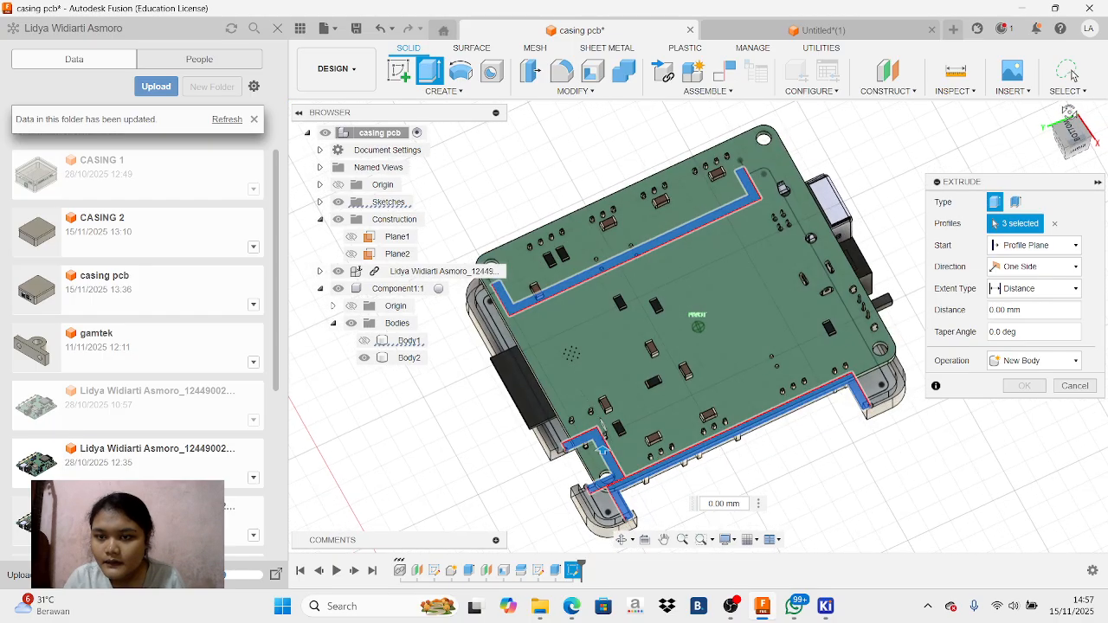
pyautogui.moveTo(1074, 141); pyautogui.dragTo(1106, 198)
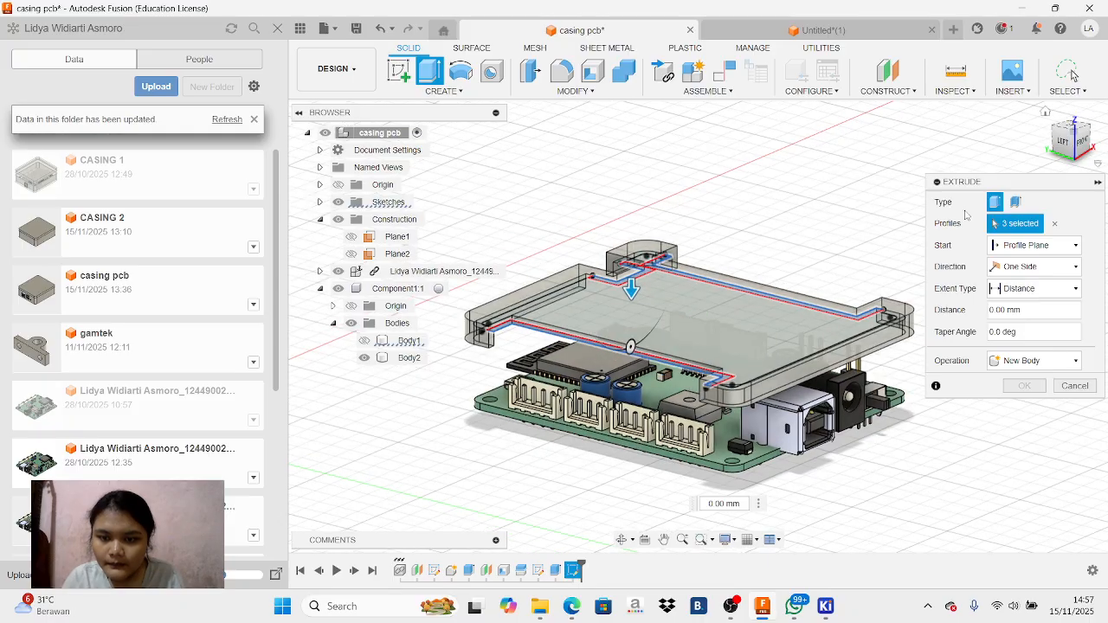
pyautogui.click(724, 457)
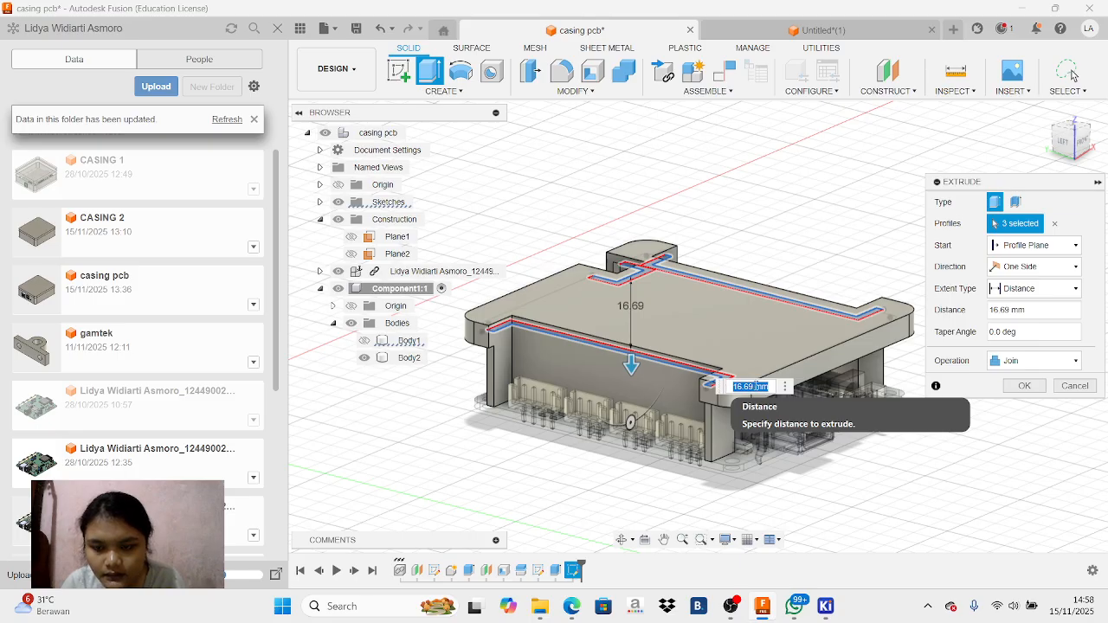
pyautogui.press('Return')
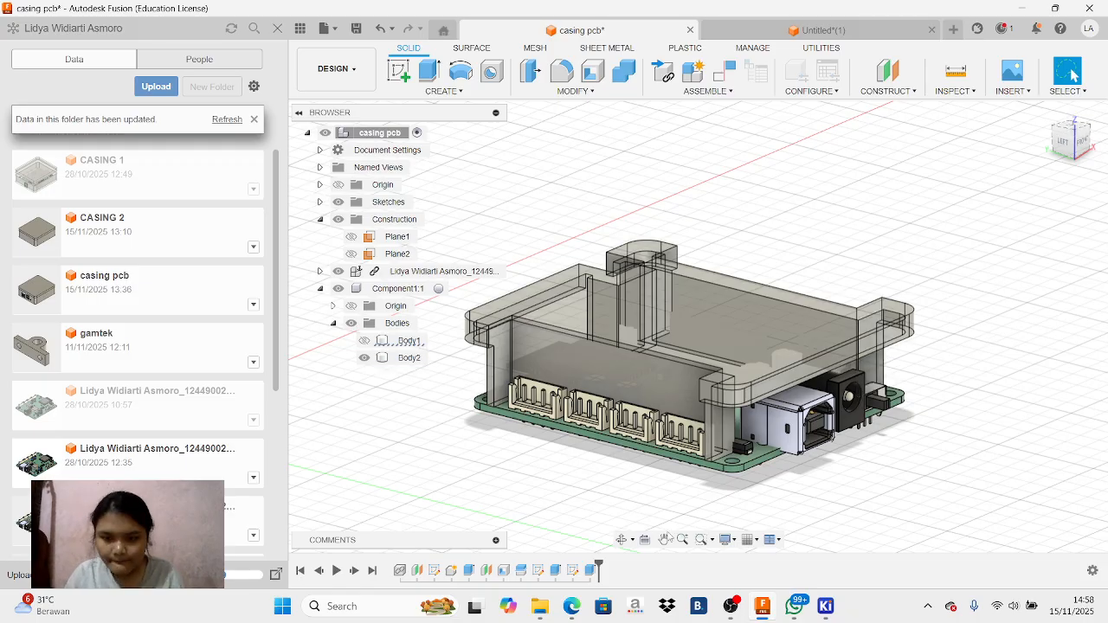
pyautogui.click(731, 606)
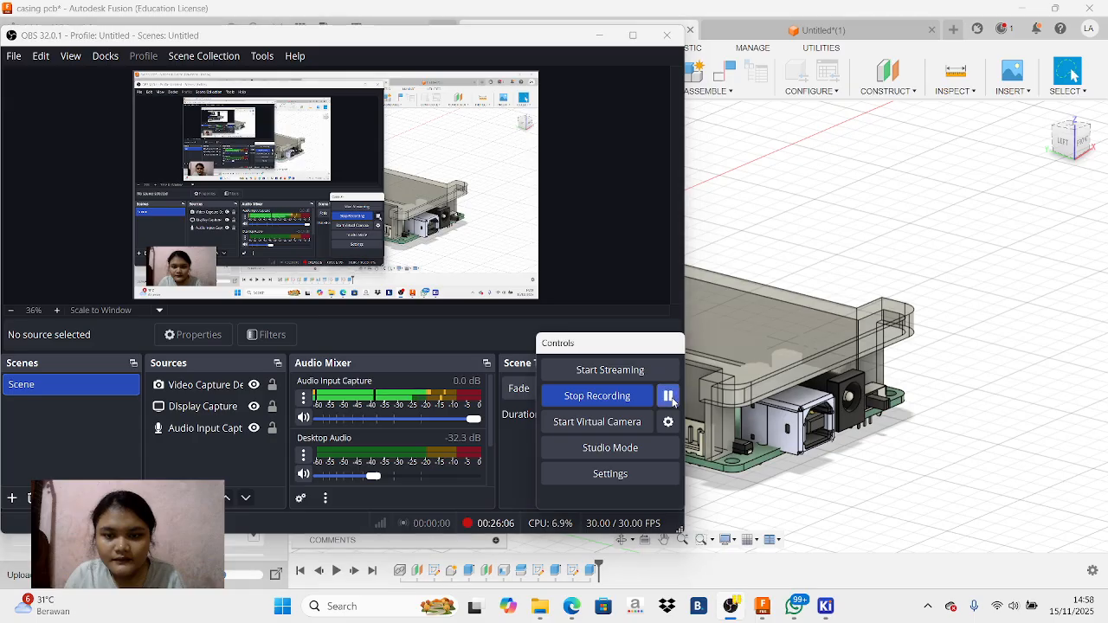
pyautogui.click(599, 36)
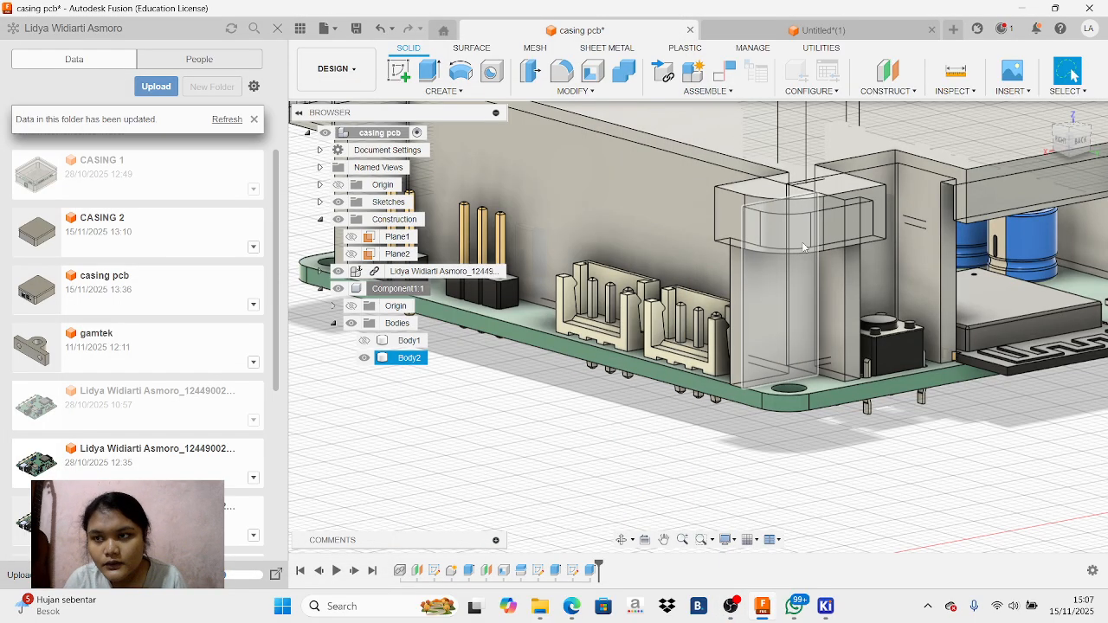
# Extrude the end faces of the lid's inner walls beside the connector cutouts by 0.4 mm, joined to the lid
pyautogui.moveTo(1067, 149)
pyautogui.mouseDown()
pyautogui.moveTo(1085, 132)
pyautogui.moveTo(1099, 158)
pyautogui.moveTo(1055, 136)
pyautogui.mouseUp()
pyautogui.click(879, 276)
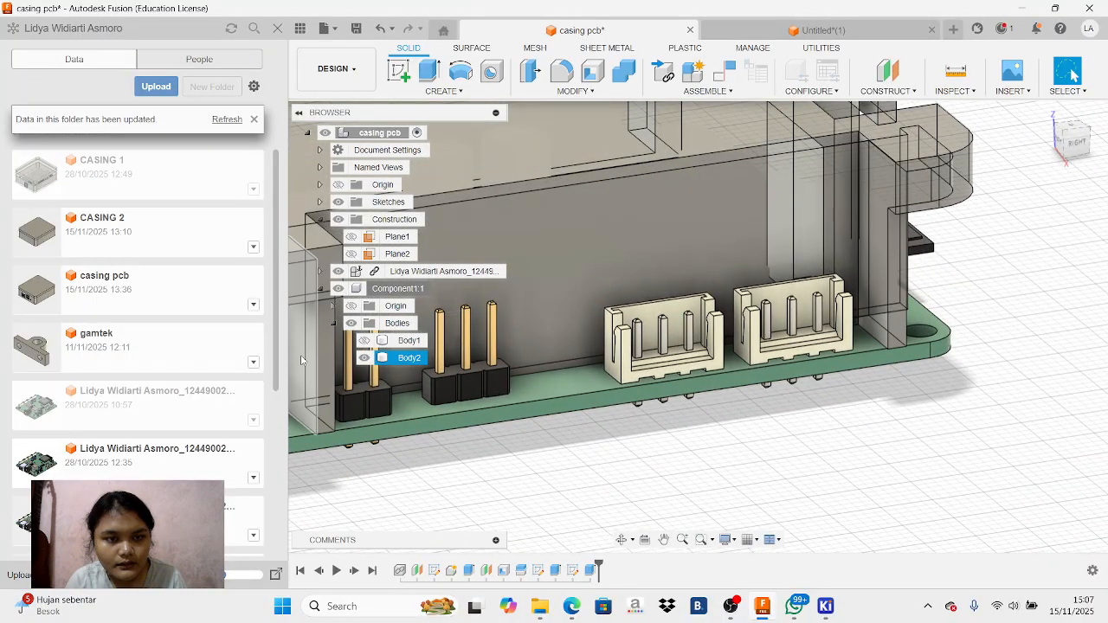
pyautogui.click(897, 257)
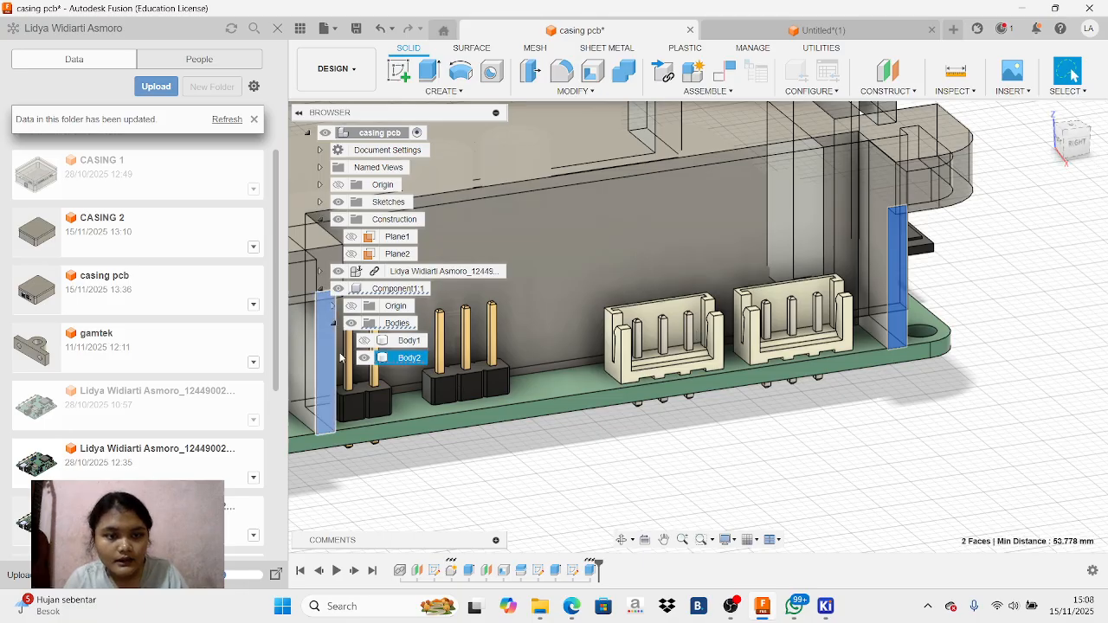
pyautogui.moveTo(1062, 150); pyautogui.dragTo(1107, 130)
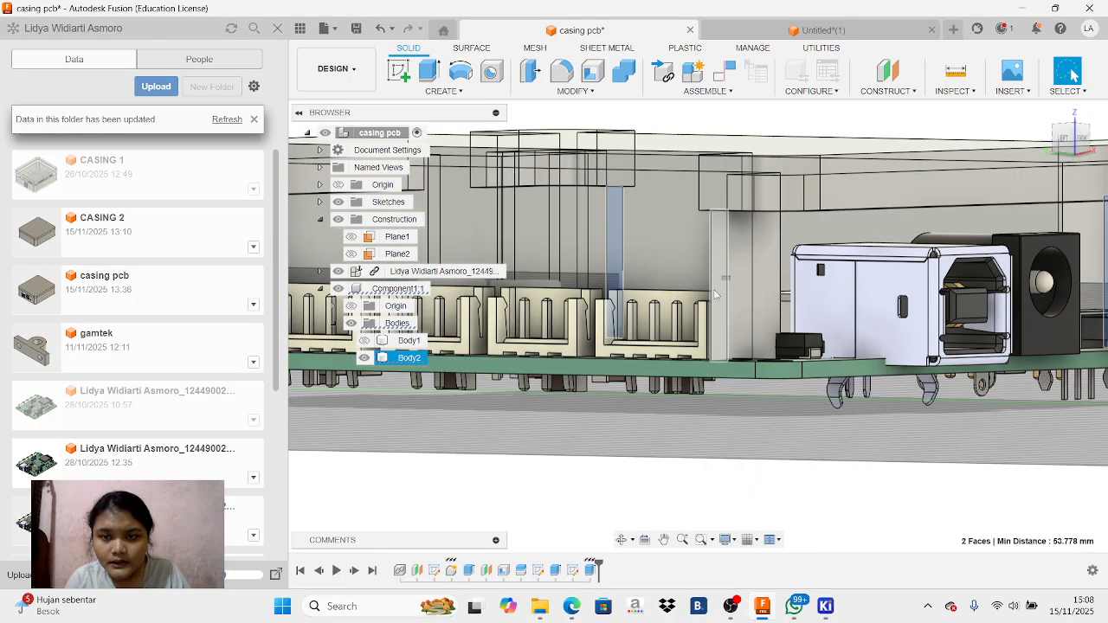
pyautogui.keyDown('ctrl'); pyautogui.click(716, 296); pyautogui.keyUp('ctrl')
pyautogui.moveTo(1081, 131)
pyautogui.mouseDown()
pyautogui.moveTo(1103, 130)
pyautogui.moveTo(1107, 114)
pyautogui.moveTo(1107, 149)
pyautogui.moveTo(1067, 147)
pyautogui.mouseUp()
pyautogui.keyDown('ctrl'); pyautogui.click(591, 334); pyautogui.keyUp('ctrl')
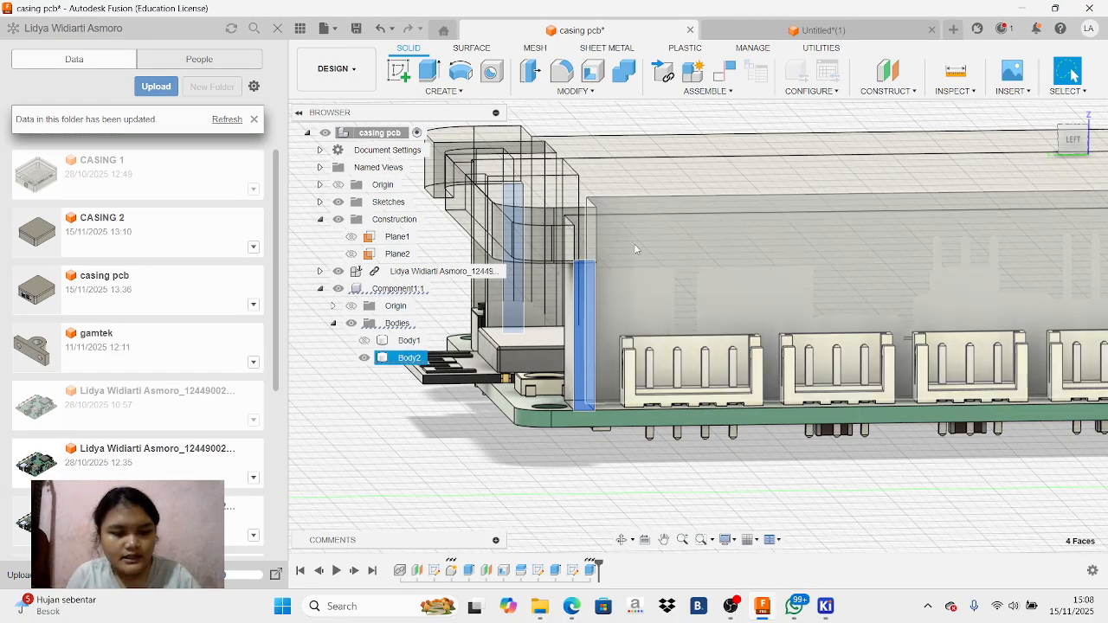
pyautogui.press('e')
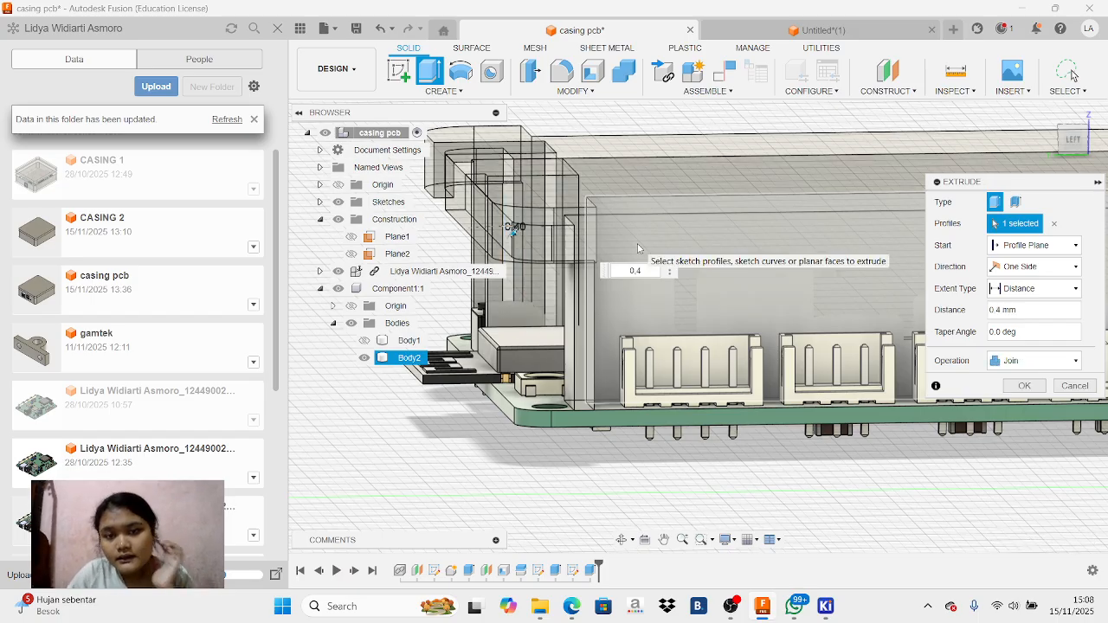
pyautogui.press('Return')
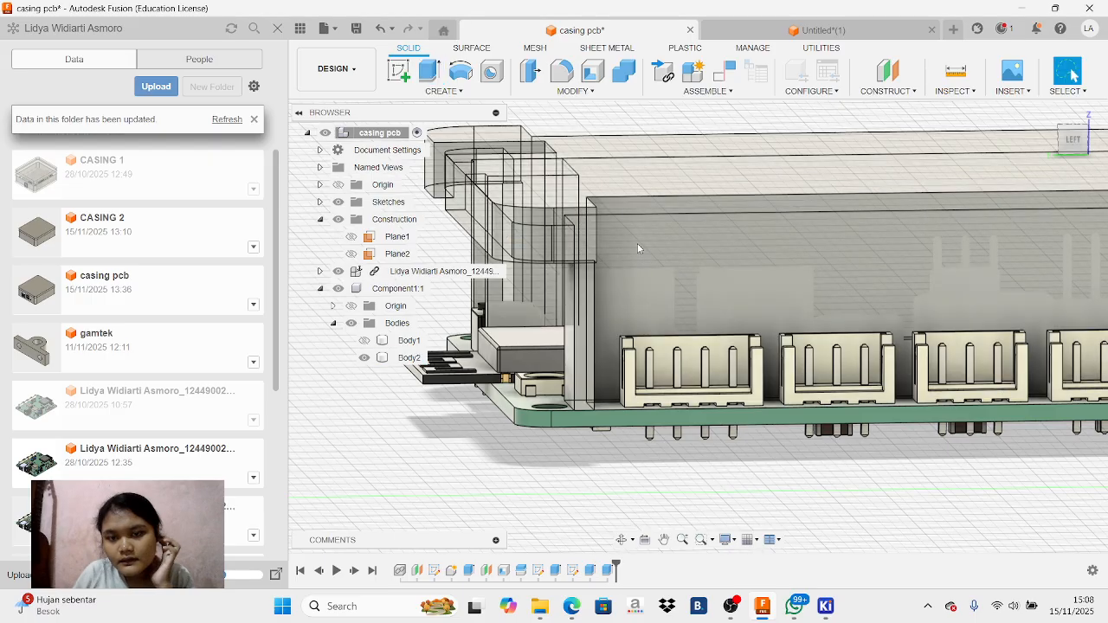
# Show the casing base together with the lid and check the closed enclosure around the side cutouts and front connectors
pyautogui.scroll(2, 750, 390)
pyautogui.scroll(-6, 733, 333)
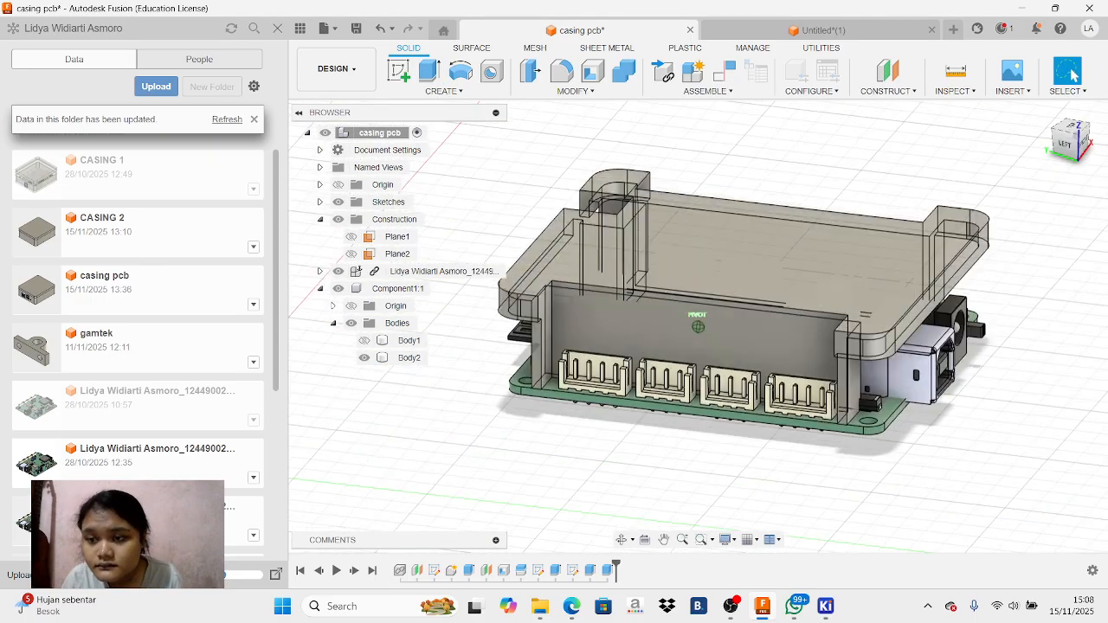
pyautogui.moveTo(698, 326)
pyautogui.keyDown('shift'); pyautogui.mouseDown(button='middle')
pyautogui.moveTo(610, 316)
pyautogui.moveTo(546, 290)
pyautogui.moveTo(438, 342)
pyautogui.moveTo(394, 334)
pyautogui.moveTo(519, 350)
pyautogui.moveTo(935, 186)
pyautogui.mouseUp(button='middle'); pyautogui.keyUp('shift')
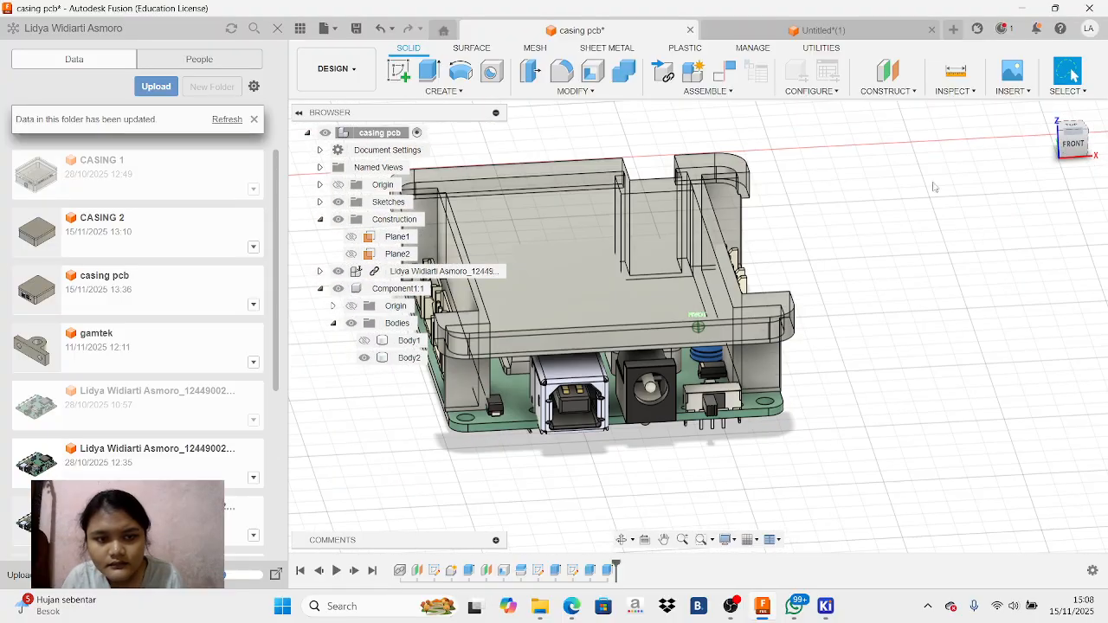
pyautogui.click(364, 342)
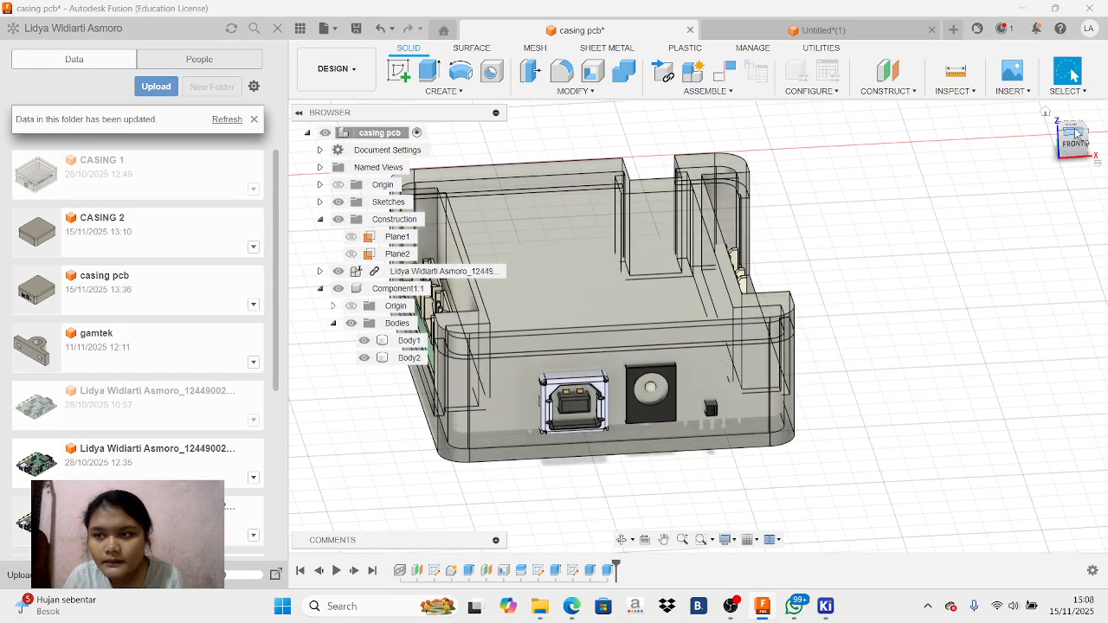
pyautogui.moveTo(1070, 148)
pyautogui.mouseDown()
pyautogui.moveTo(1085, 126)
pyautogui.moveTo(1104, 147)
pyautogui.mouseUp()
pyautogui.moveTo(698, 327)
pyautogui.keyDown('shift'); pyautogui.mouseDown(button='middle')
pyautogui.moveTo(616, 331)
pyautogui.moveTo(554, 268)
pyautogui.moveTo(523, 339)
pyautogui.mouseUp(button='middle'); pyautogui.keyUp('shift')
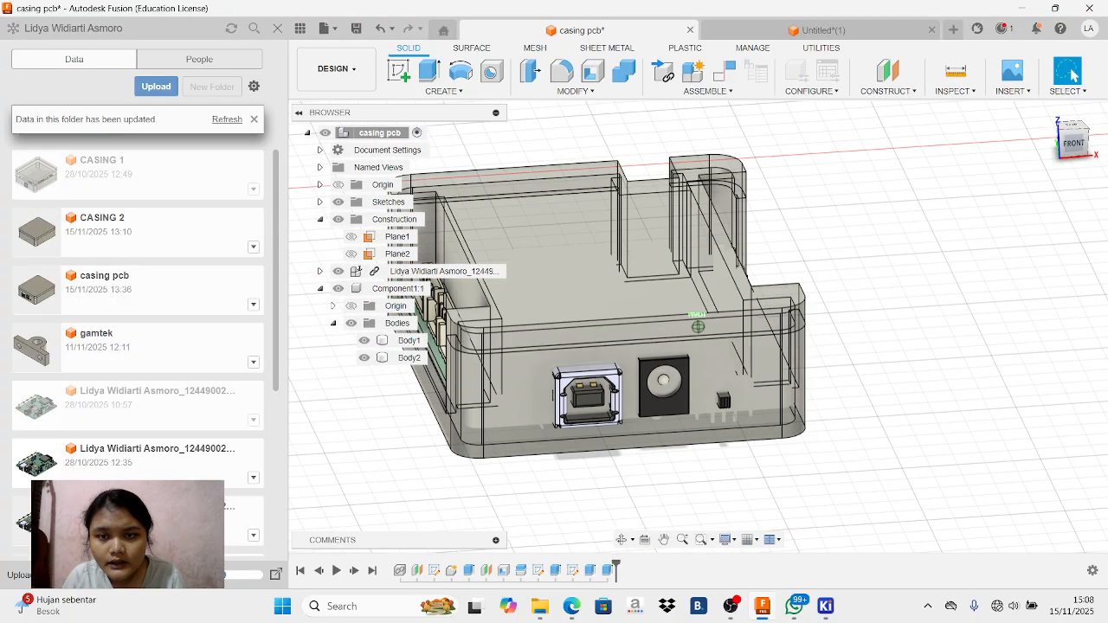
pyautogui.moveTo(1072, 150); pyautogui.dragTo(1073, 154)
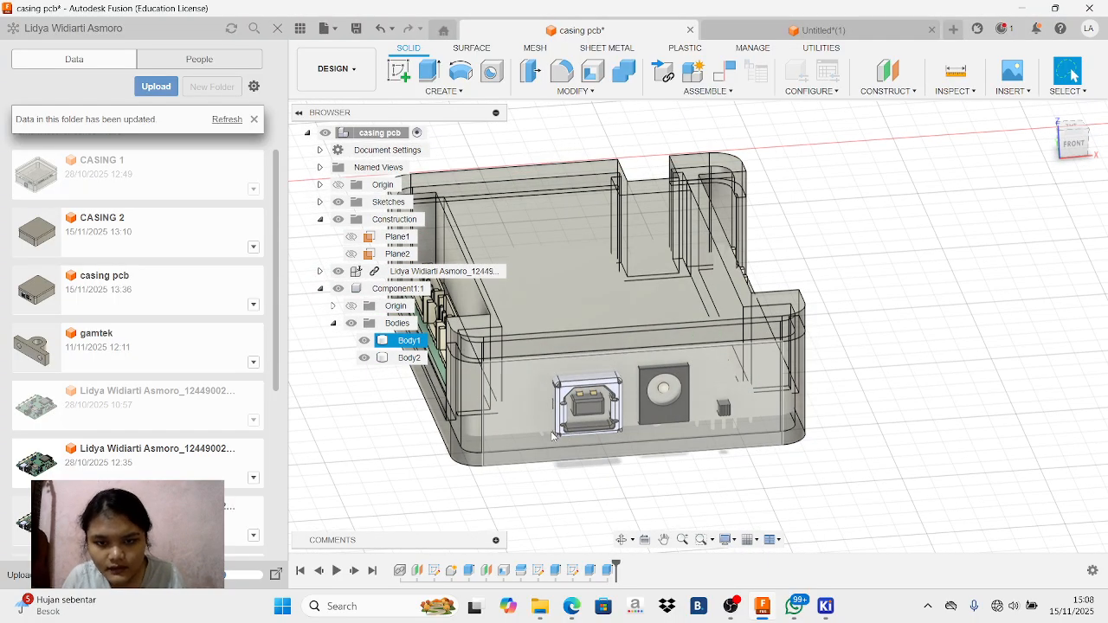
pyautogui.moveTo(1079, 144)
pyautogui.mouseDown()
pyautogui.moveTo(1041, 183)
pyautogui.moveTo(1003, 149)
pyautogui.moveTo(966, 164)
pyautogui.moveTo(1005, 184)
pyautogui.moveTo(1066, 143)
pyautogui.moveTo(1088, 150)
pyautogui.mouseUp()
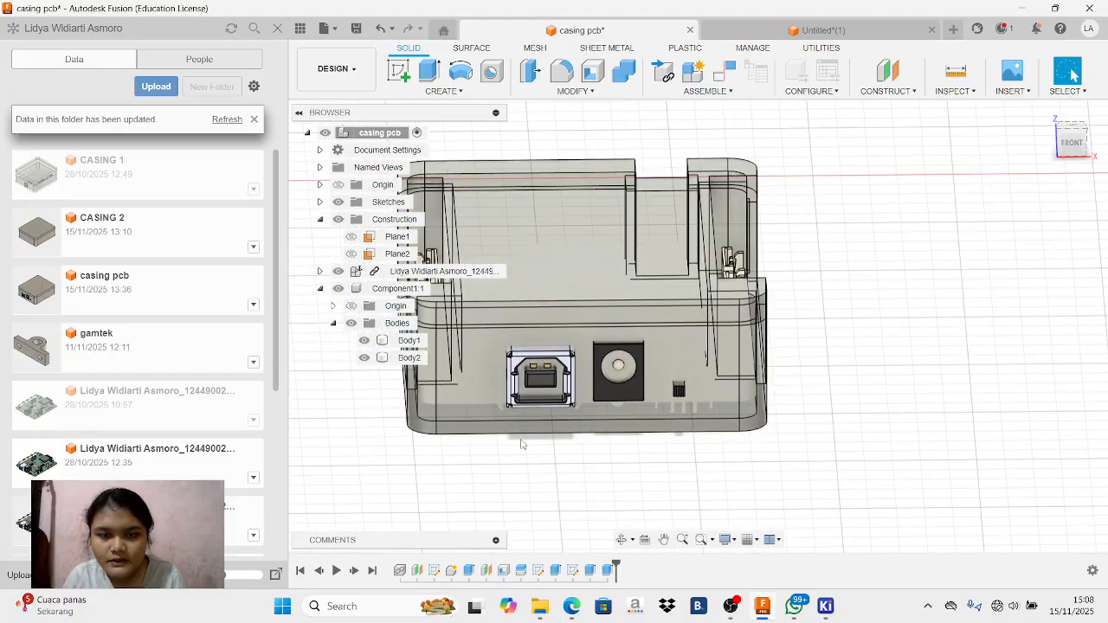
pyautogui.click(735, 614)
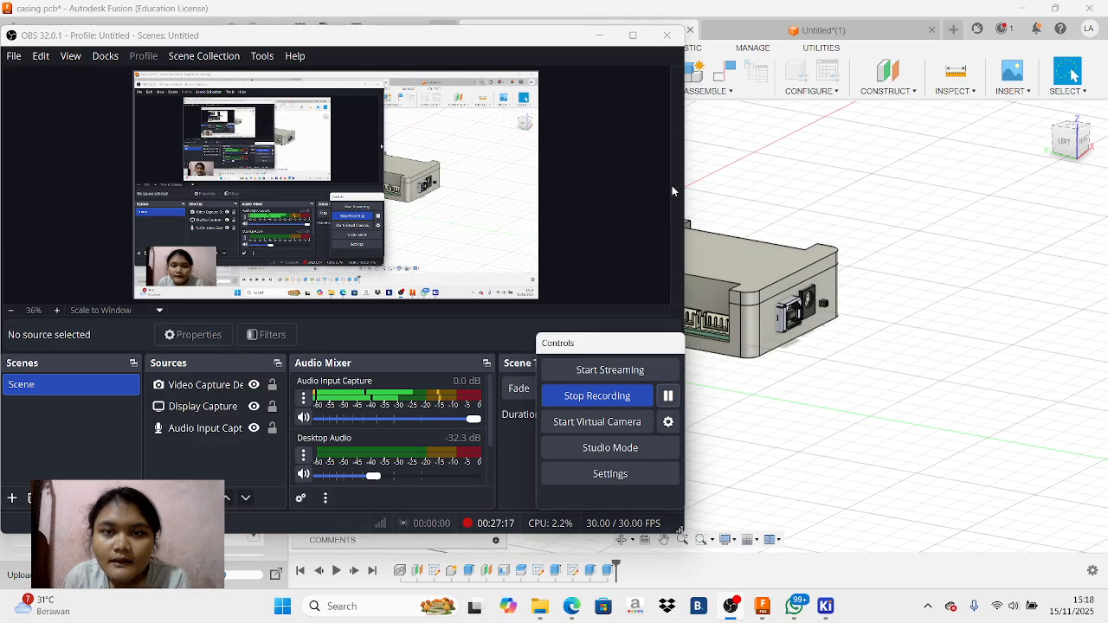
pyautogui.click(599, 34)
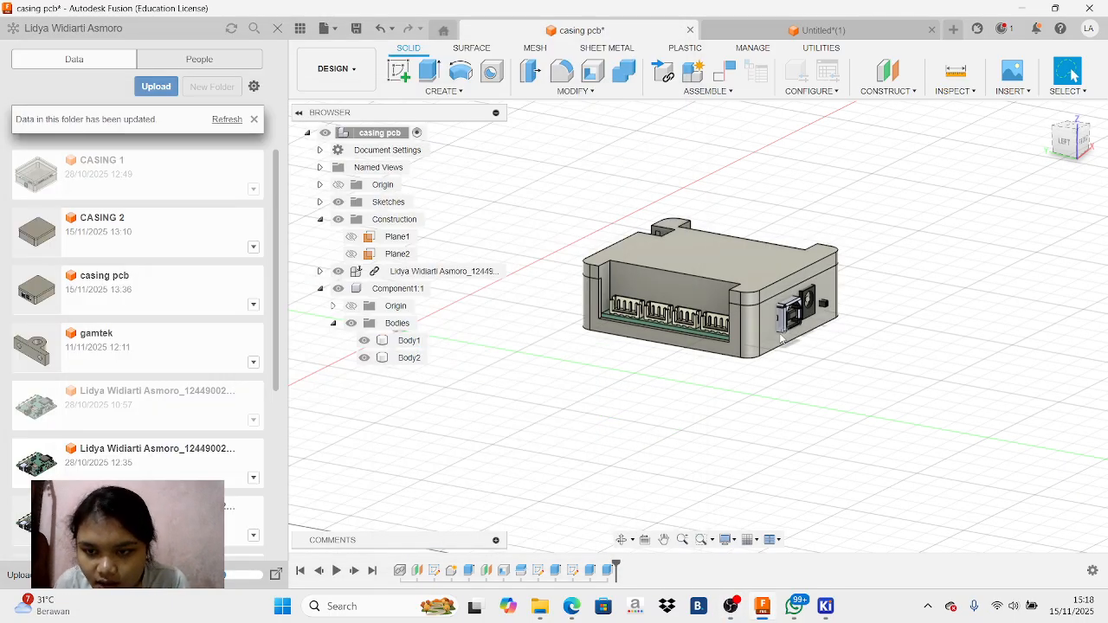
# Create a sketch on the casing base's front face around the USB port, power jack and switch
pyautogui.click(1084, 143)
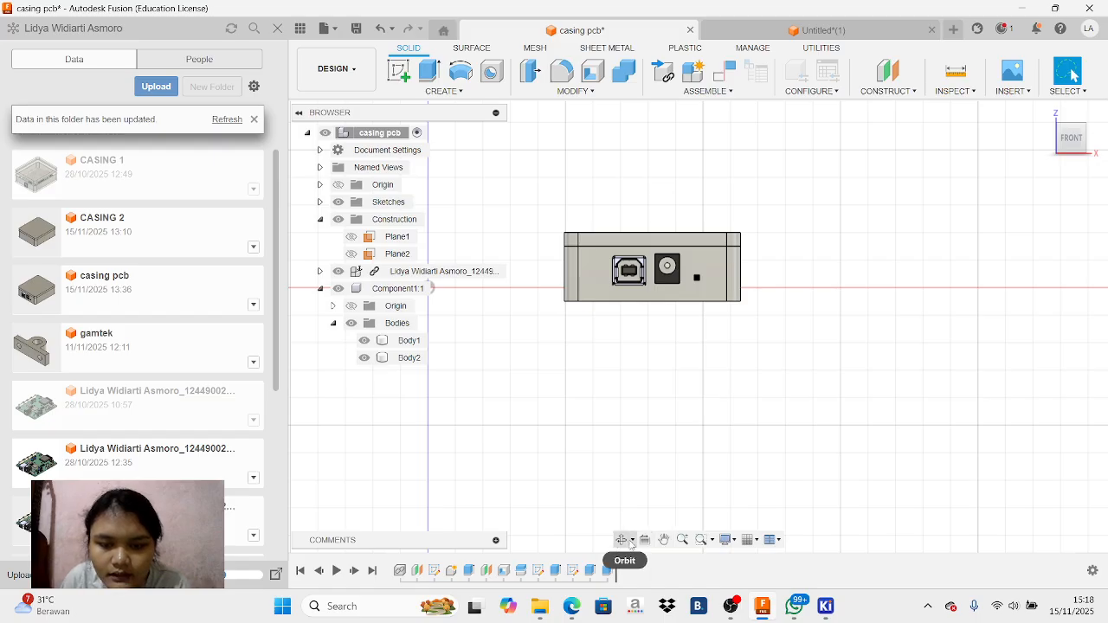
pyautogui.moveTo(1072, 144)
pyautogui.mouseDown()
pyautogui.moveTo(1089, 145)
pyautogui.moveTo(697, 325)
pyautogui.mouseUp()
pyautogui.click(710, 346)
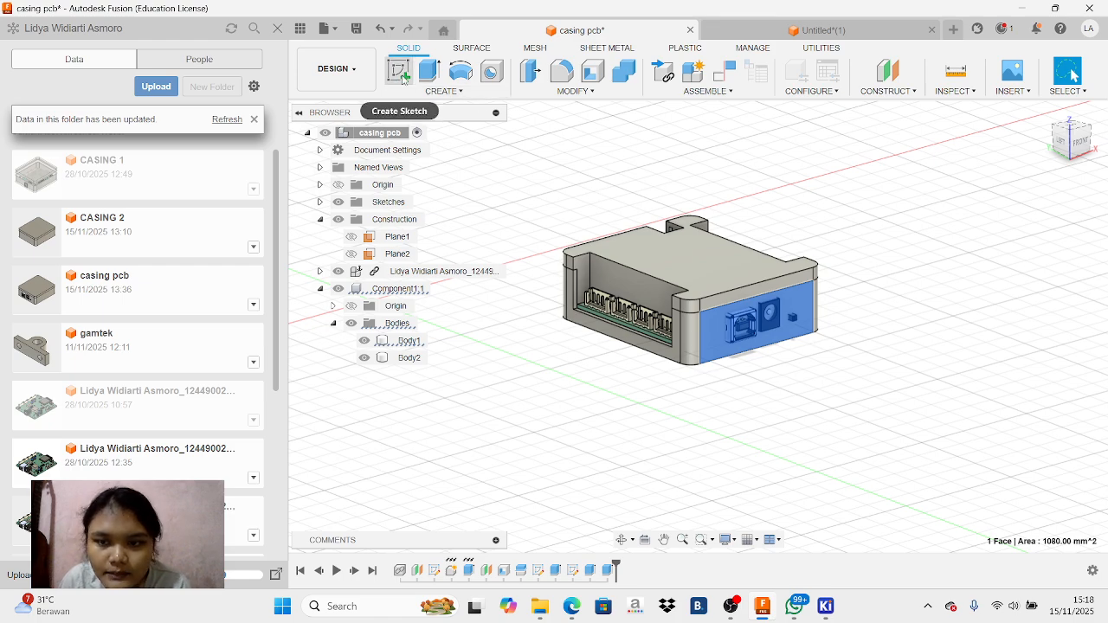
pyautogui.click(402, 76)
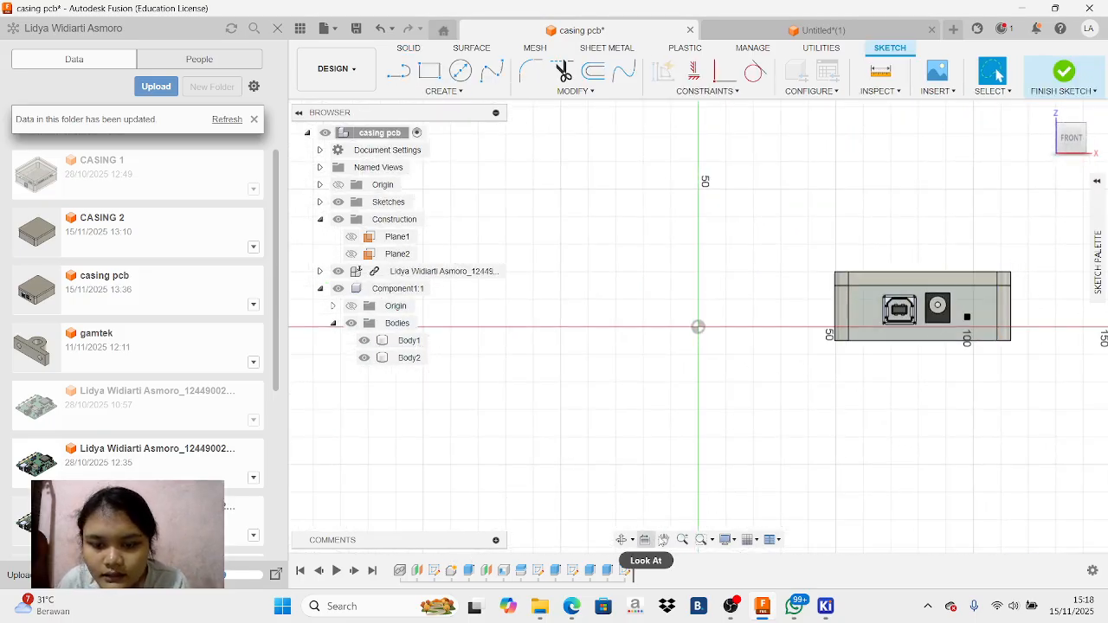
pyautogui.click(663, 539)
pyautogui.moveTo(961, 319); pyautogui.dragTo(814, 335)
pyautogui.scroll(6, 813, 335)
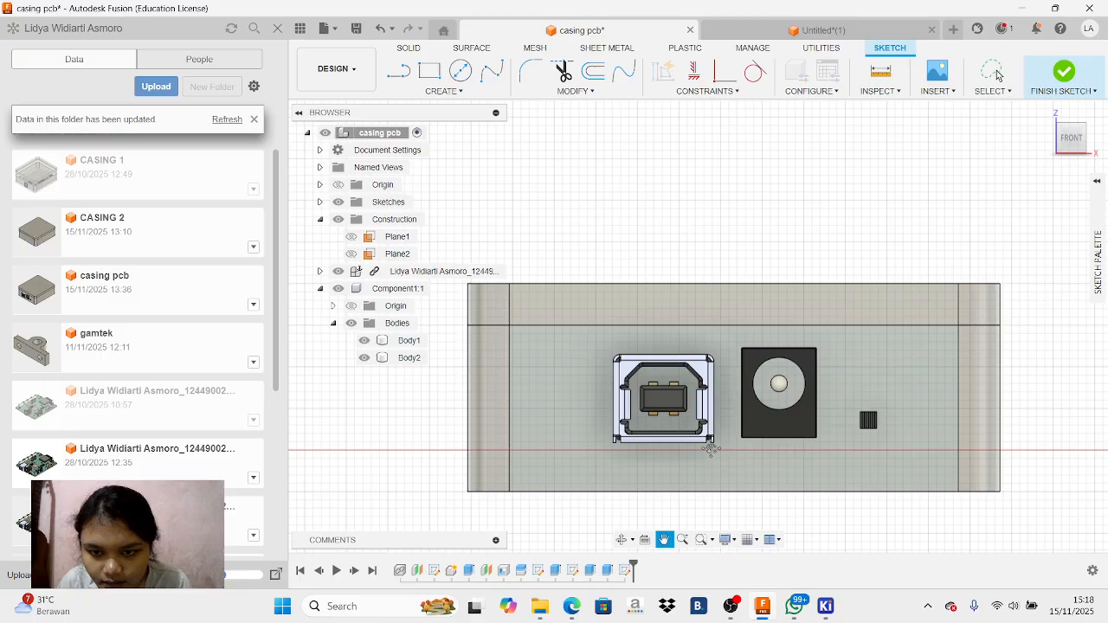
# Project the USB port's central tongue face and the power jack's centre pin face into the sketch
pyautogui.press('Escape')
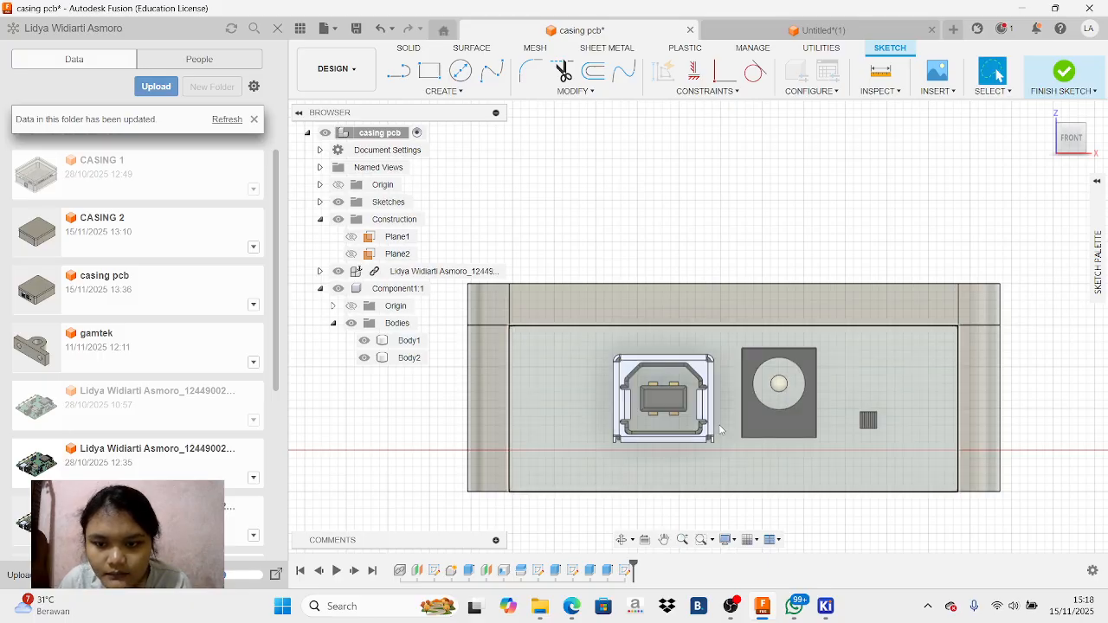
pyautogui.press('p')
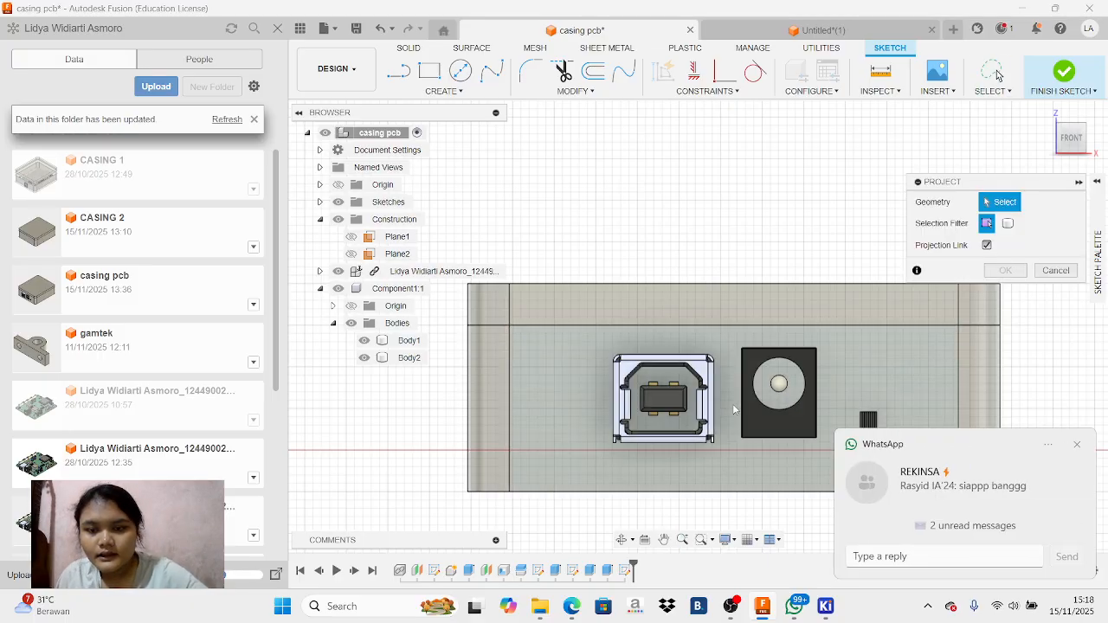
pyautogui.click(677, 400)
pyautogui.click(779, 384)
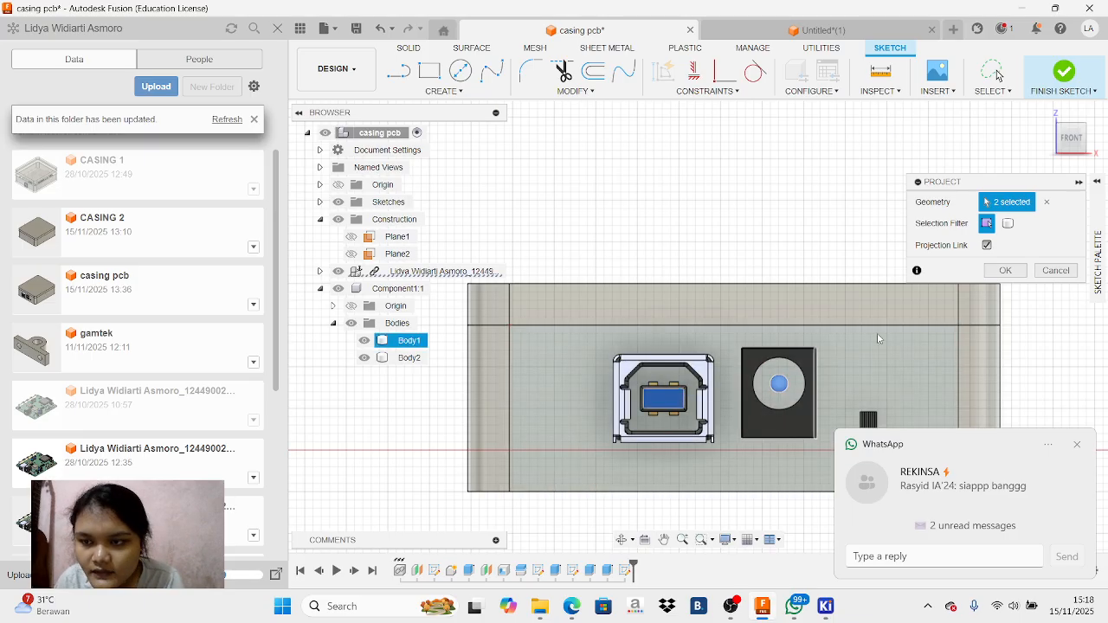
pyautogui.click(1006, 270)
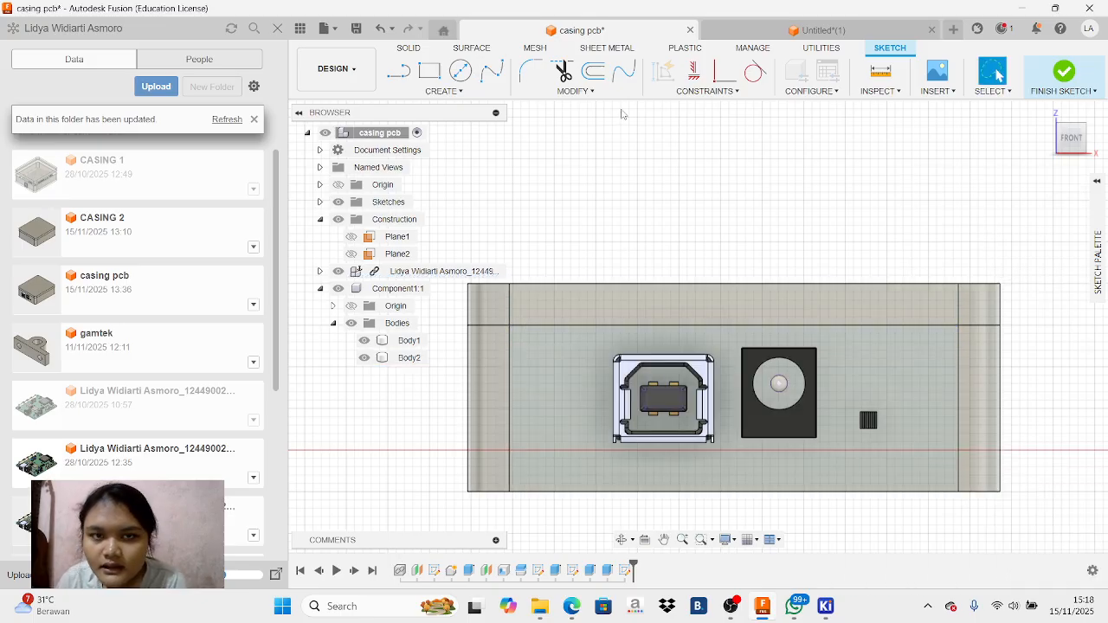
pyautogui.press('r')
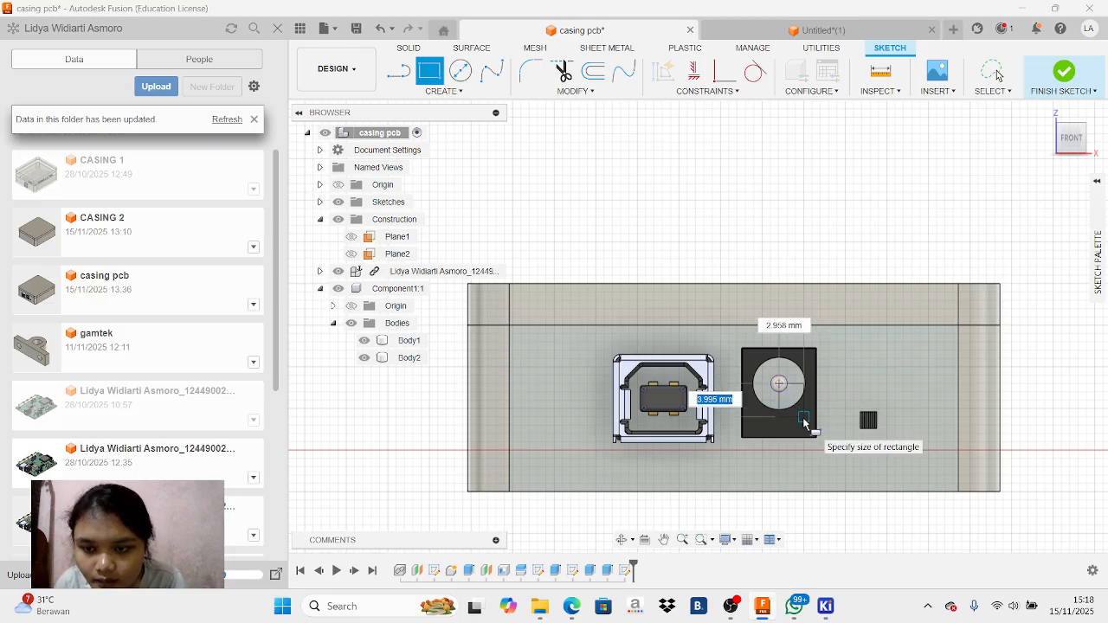
pyautogui.rightClick(779, 385)
pyautogui.click(732, 365)
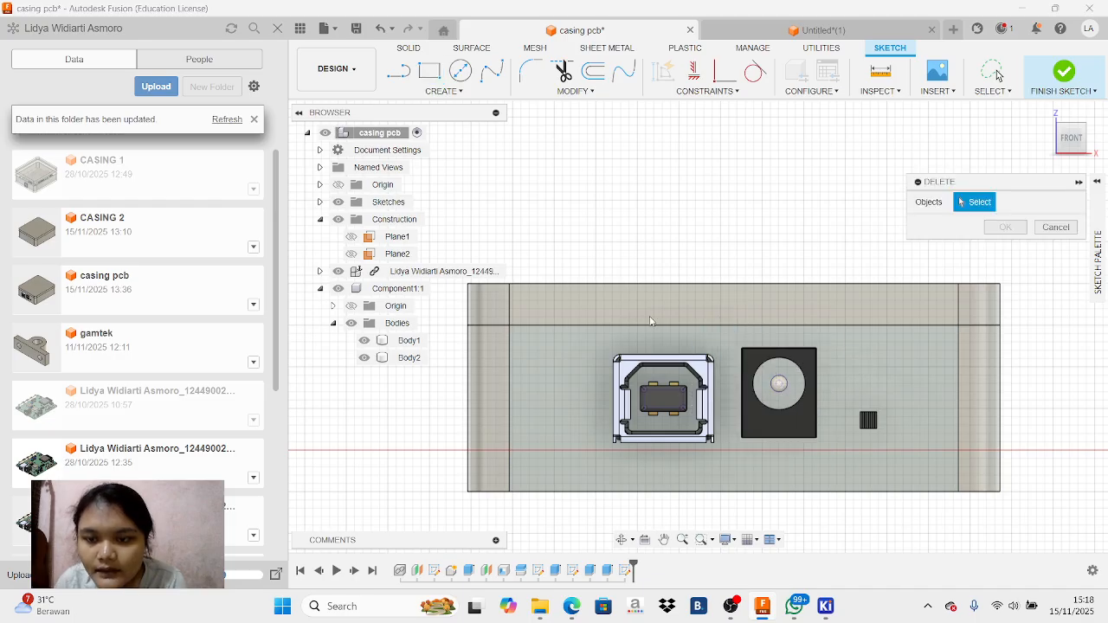
# Start a center rectangle on the power jack's centre pin and set its height to 12 mm
pyautogui.click(430, 73)
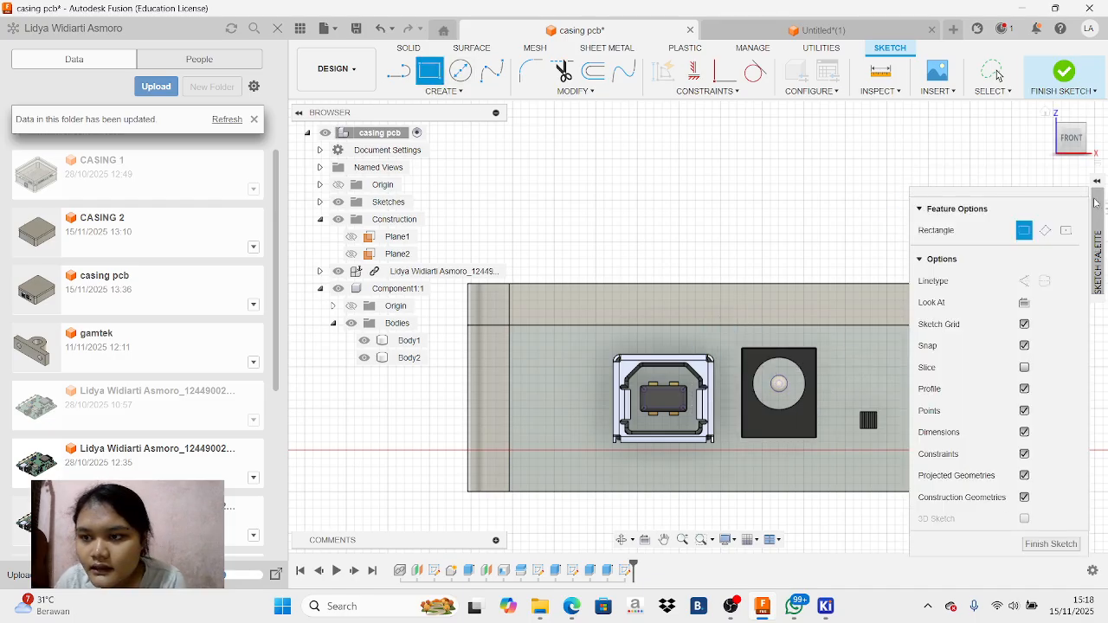
pyautogui.click(1066, 230)
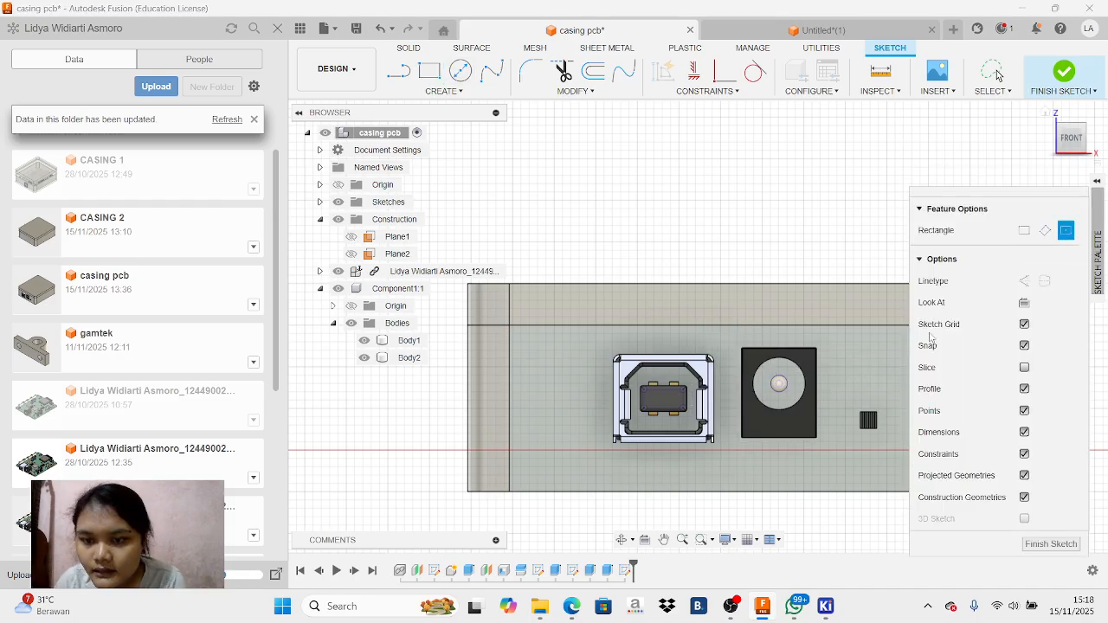
pyautogui.click(780, 384)
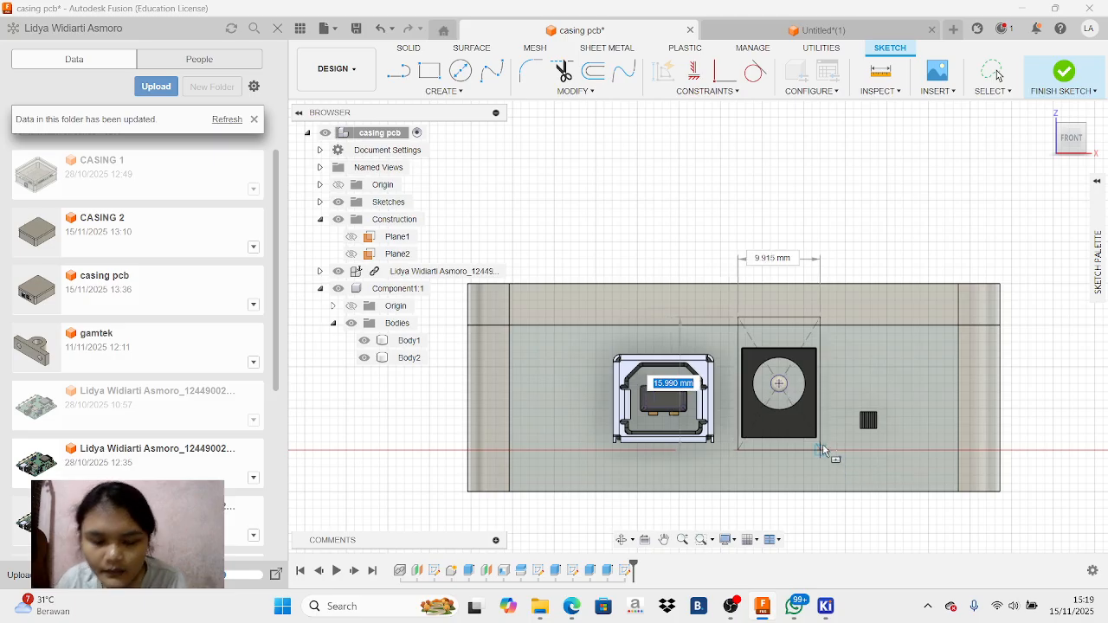
pyautogui.write('6')
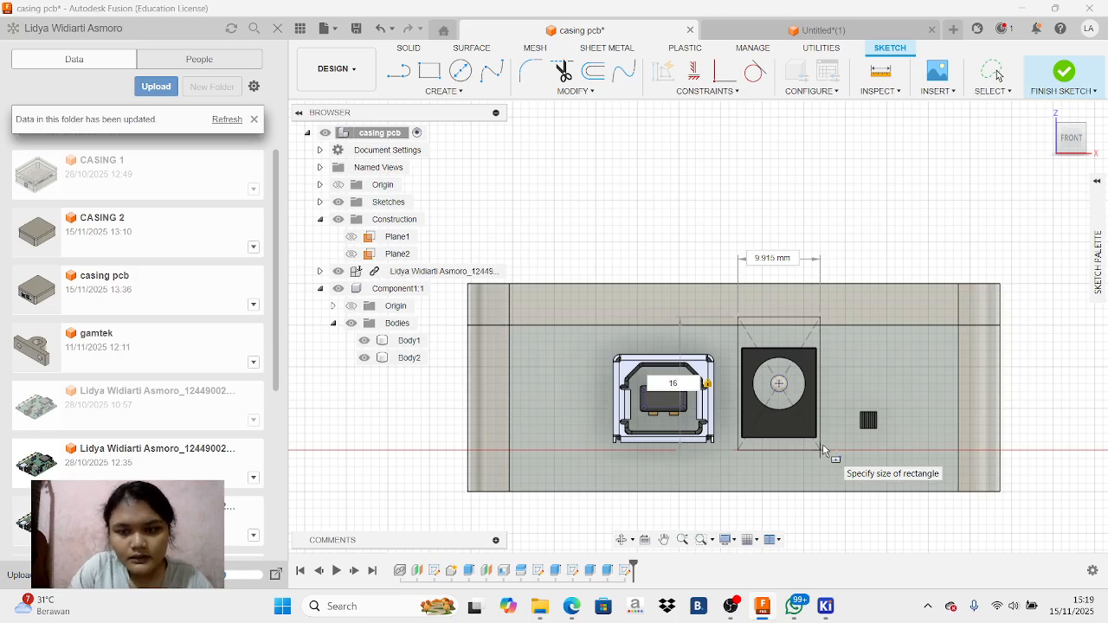
pyautogui.press('BackSpace')
pyautogui.write('5')
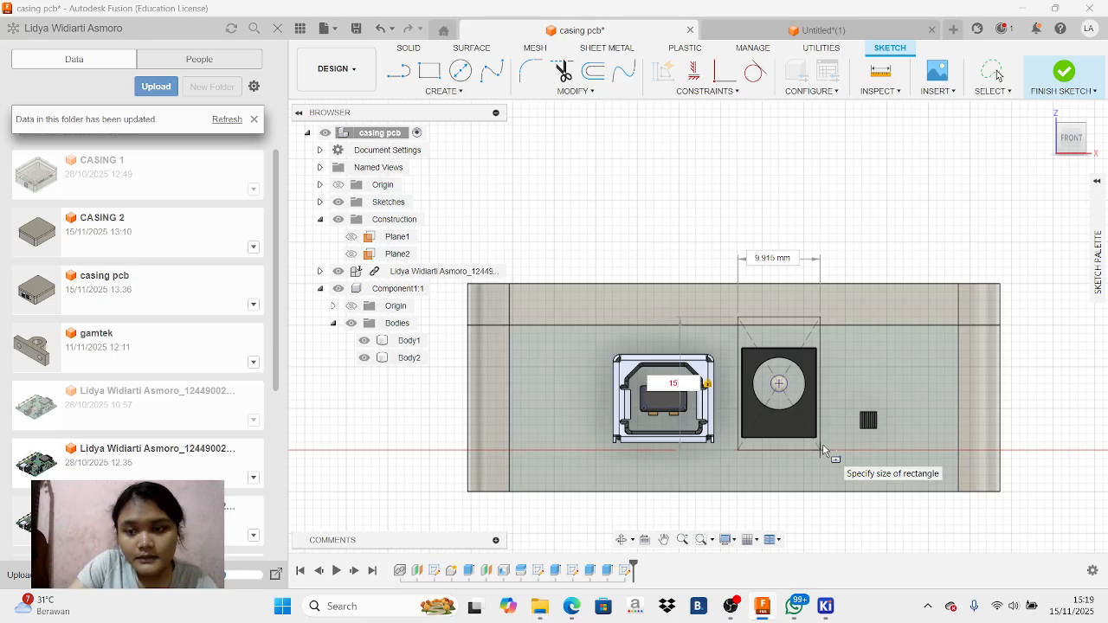
pyautogui.press('BackSpace')
pyautogui.write('3')
pyautogui.press('BackSpace')
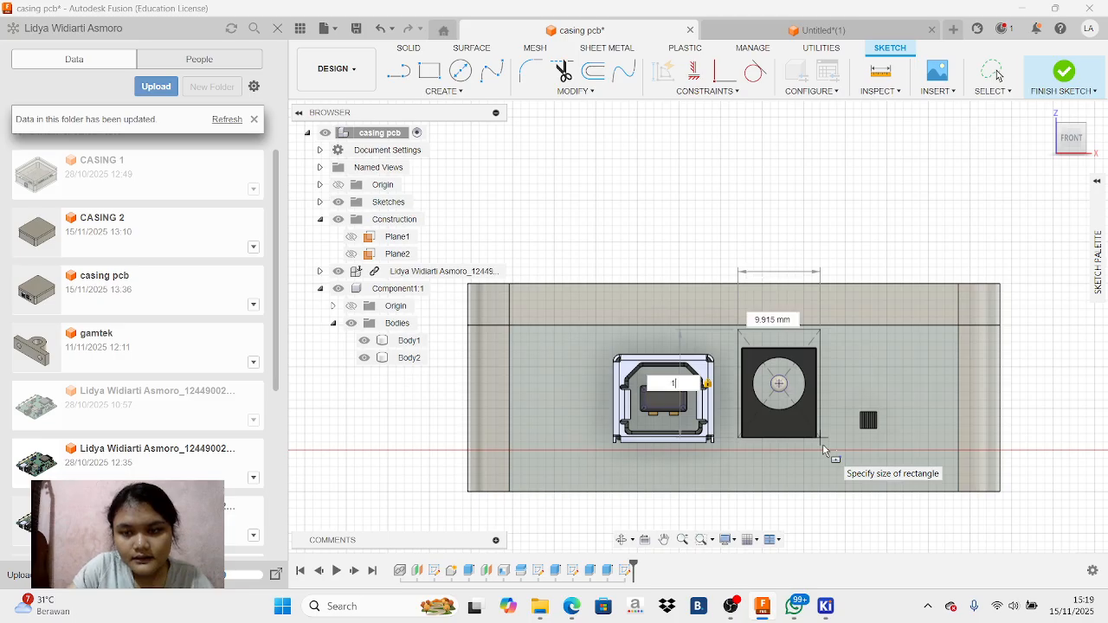
pyautogui.write('2')
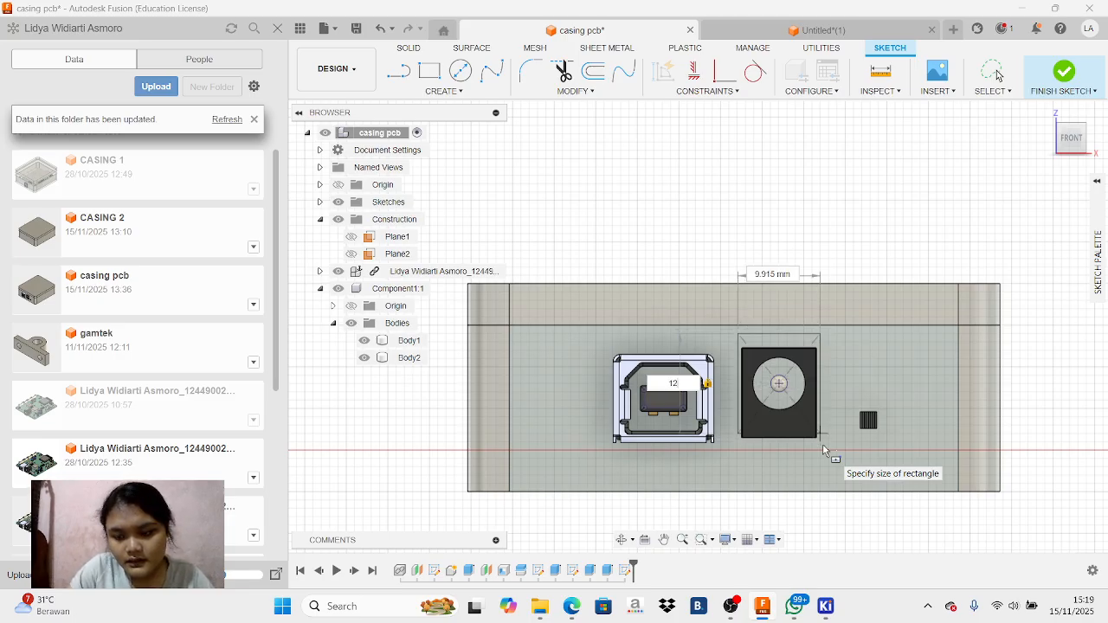
pyautogui.press('BackSpace')
pyautogui.write('3')
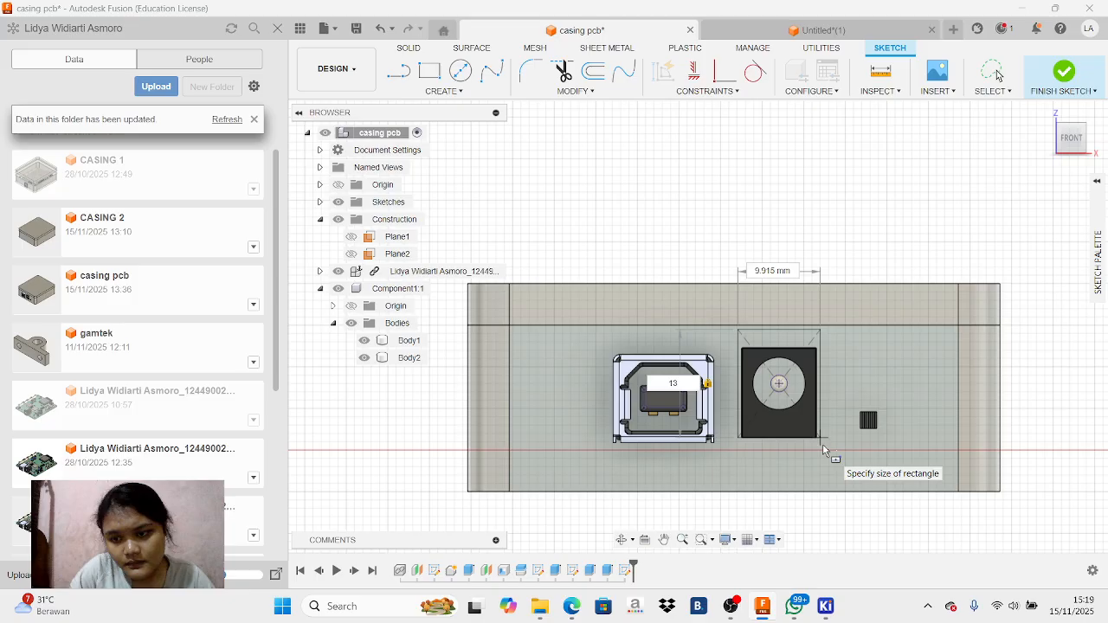
pyautogui.press('BackSpace')
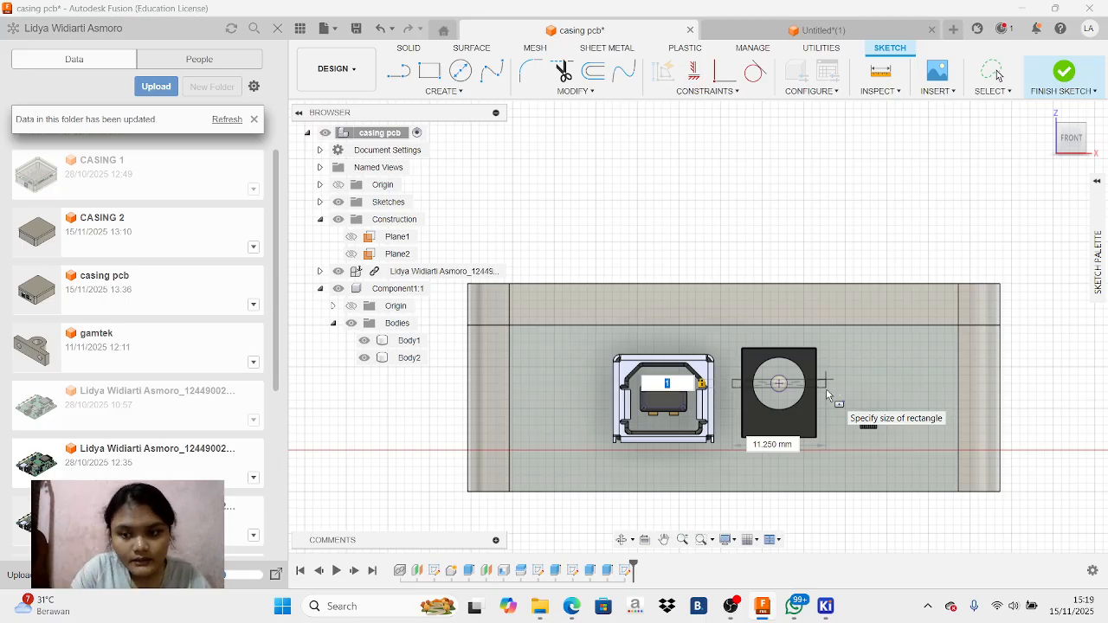
pyautogui.write('12')
pyautogui.press('Tab')
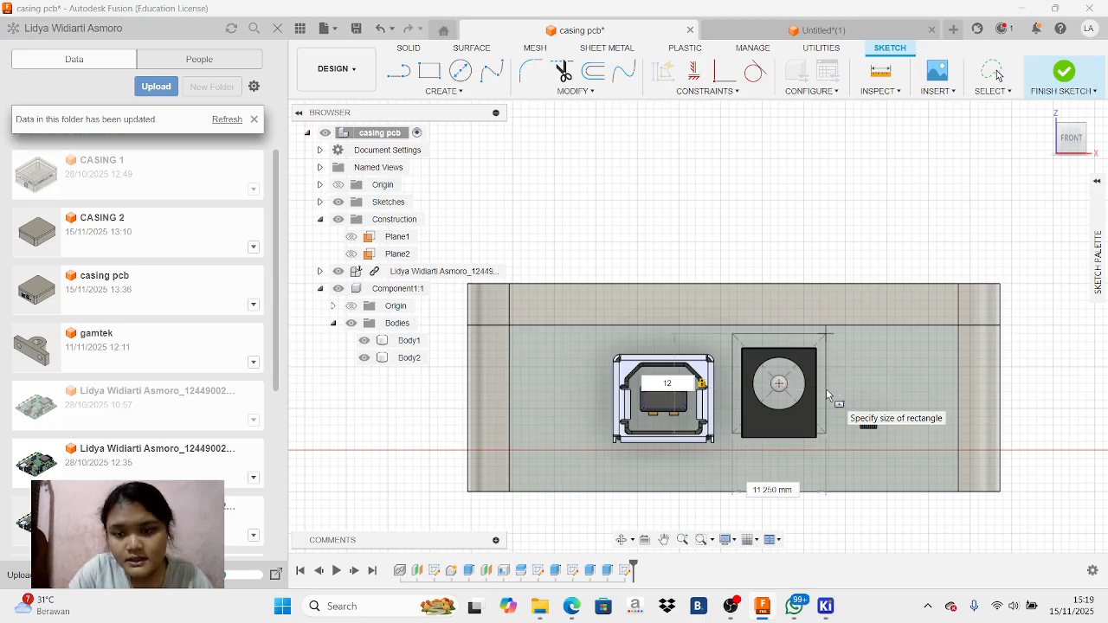
# Set the width of the rectangle around the power jack to 11 mm
pyautogui.write('12')
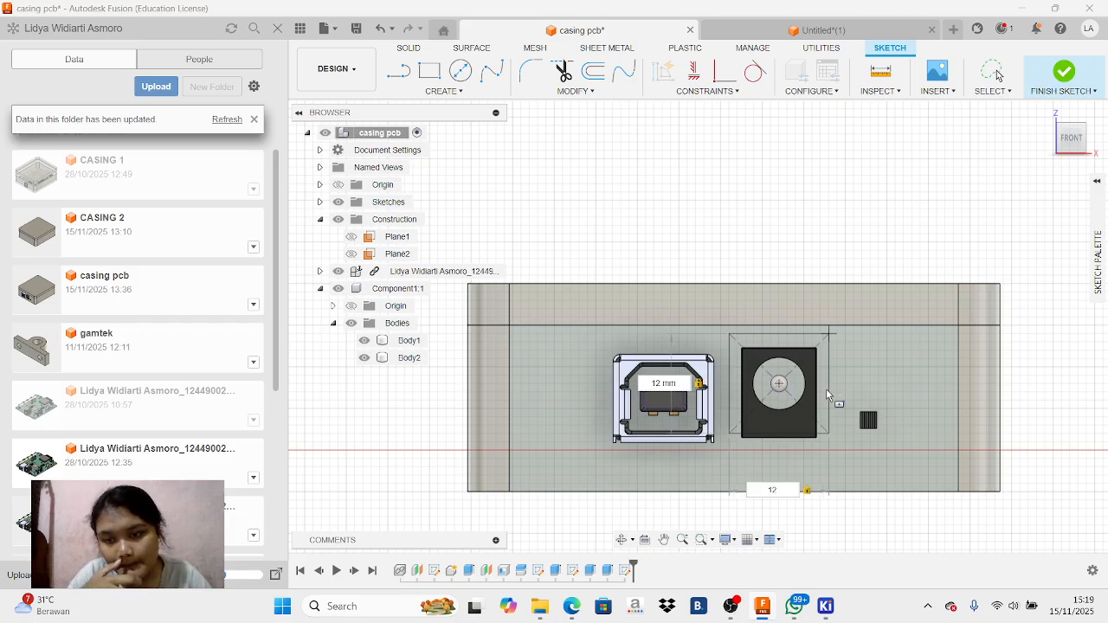
pyautogui.press('BackSpace')
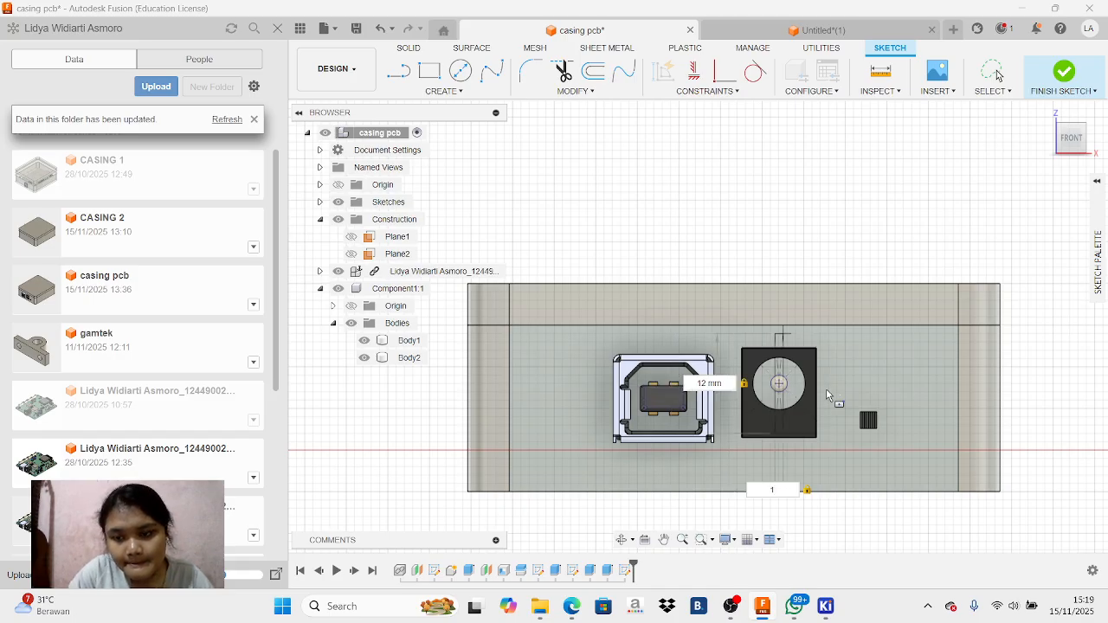
pyautogui.write('2')
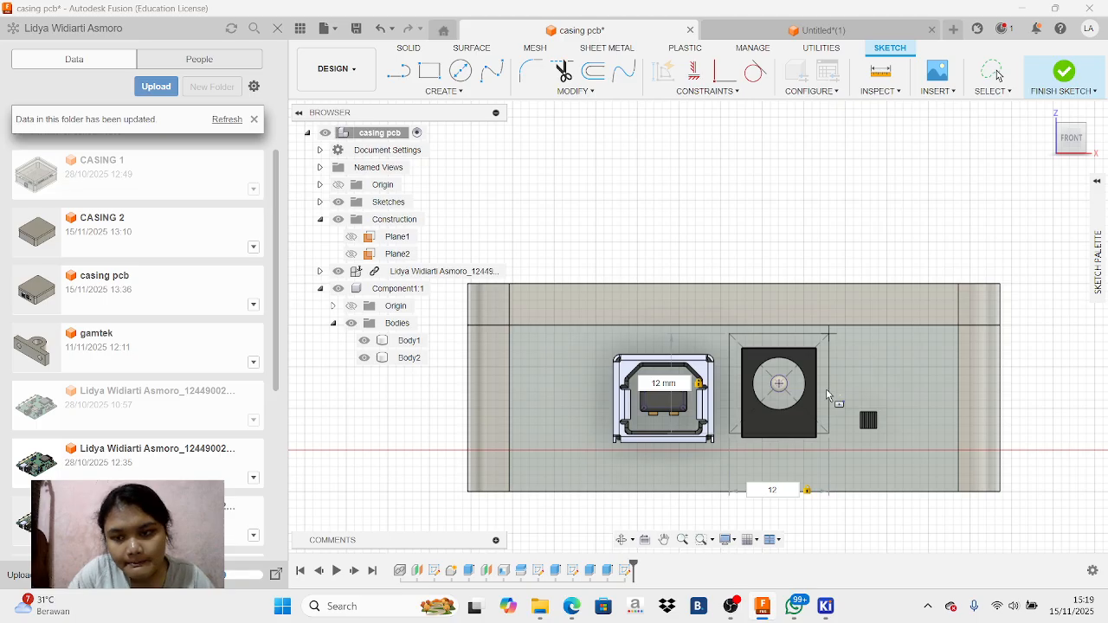
pyautogui.press('BackSpace')
pyautogui.write('1')
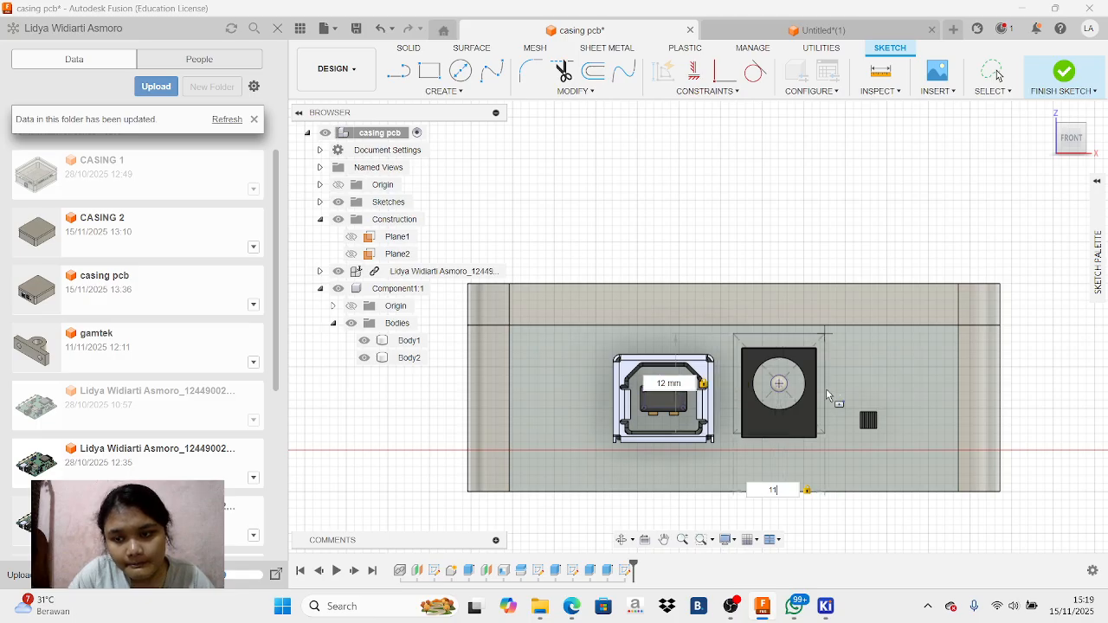
# Set the power jack rectangle's height to 13.5 mm and finish the rectangle
pyautogui.press('Tab')
pyautogui.write('13')
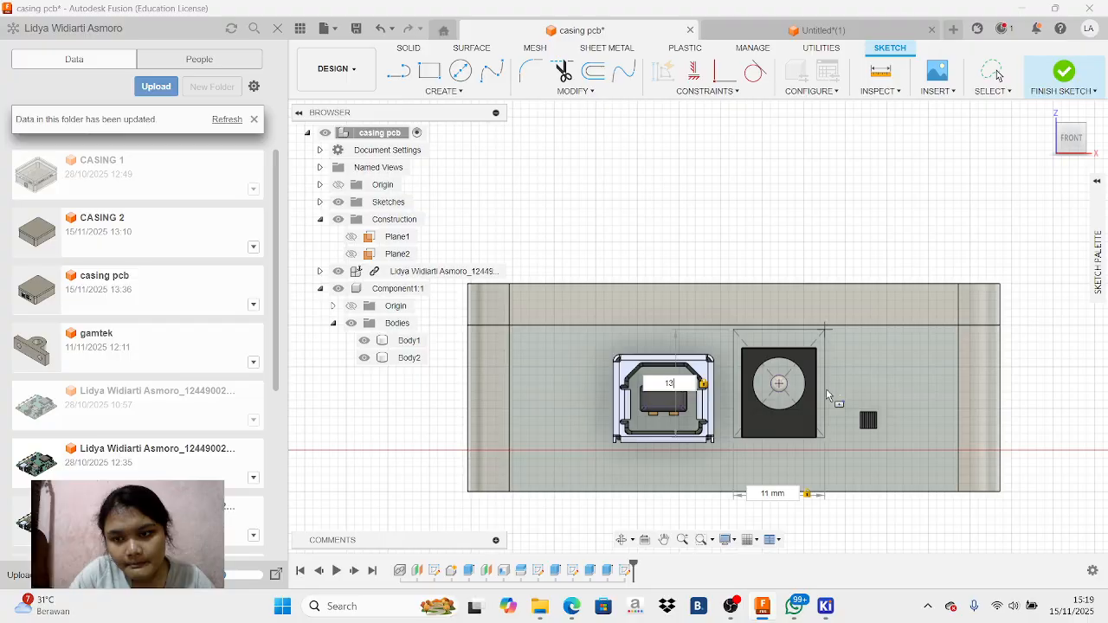
pyautogui.press('BackSpace')
pyautogui.write('16')
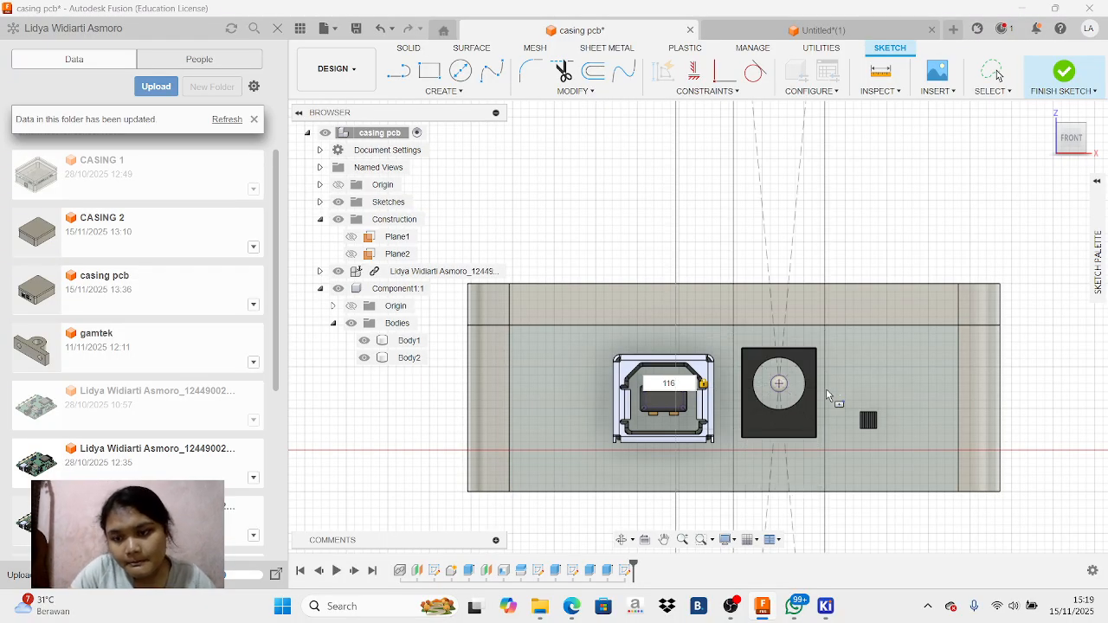
pyautogui.press('BackSpace')
pyautogui.press('BackSpace')
pyautogui.write('6')
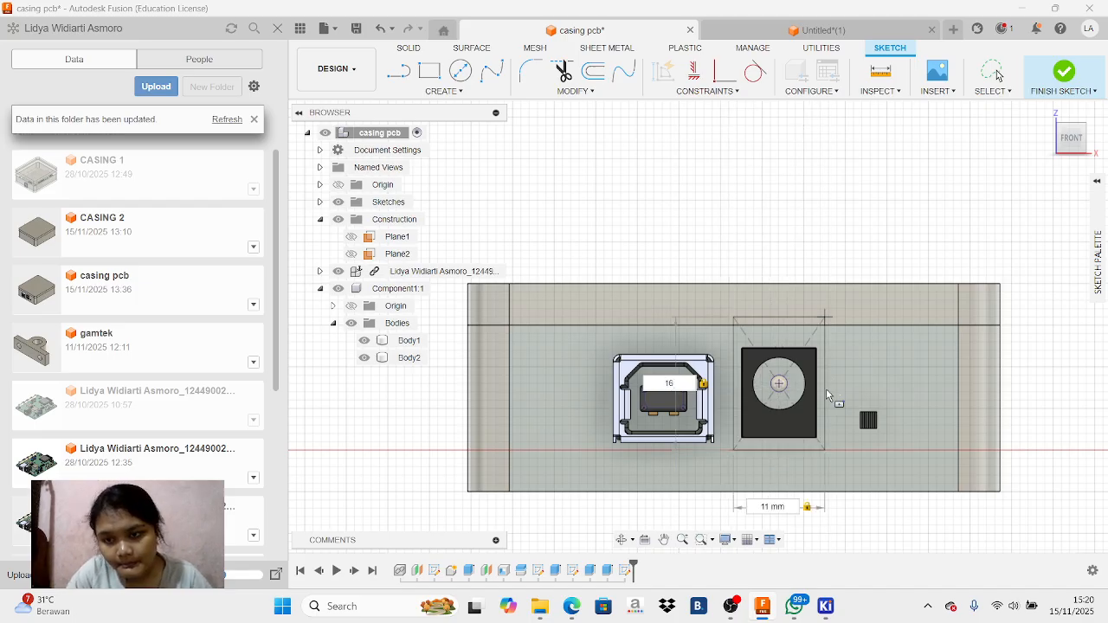
pyautogui.press('BackSpace')
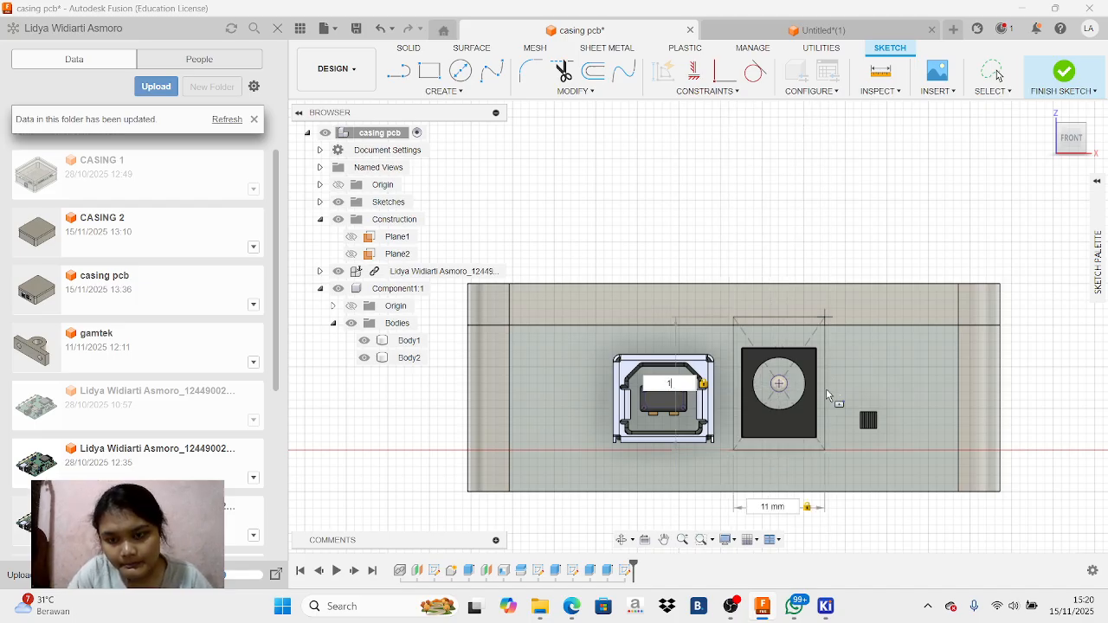
pyautogui.write('3')
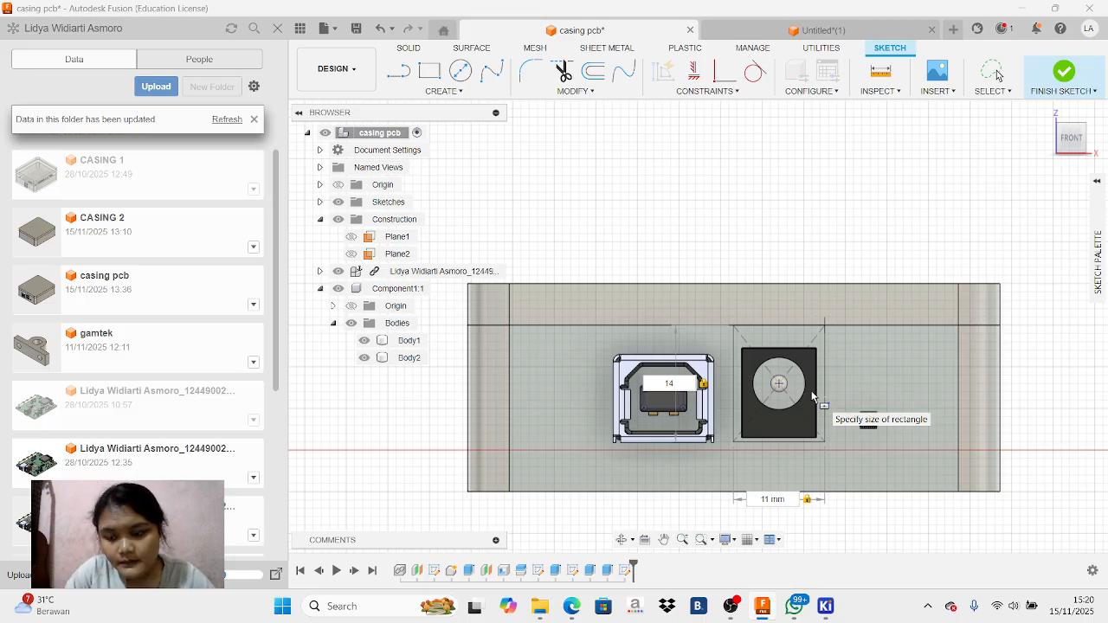
pyautogui.press('BackSpace')
pyautogui.write('3')
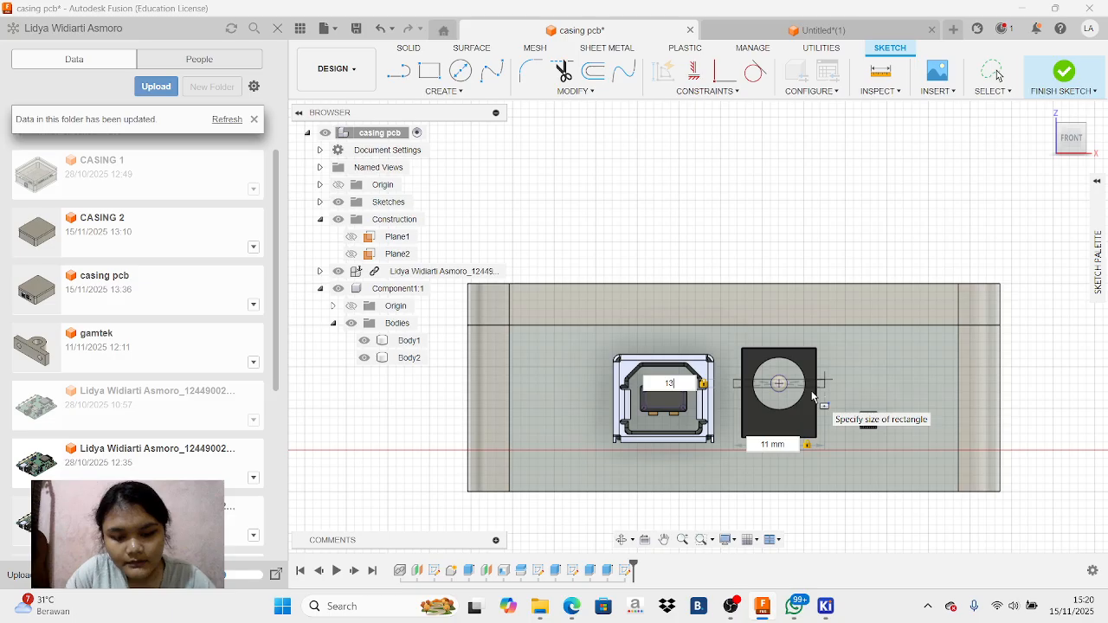
pyautogui.write('.5')
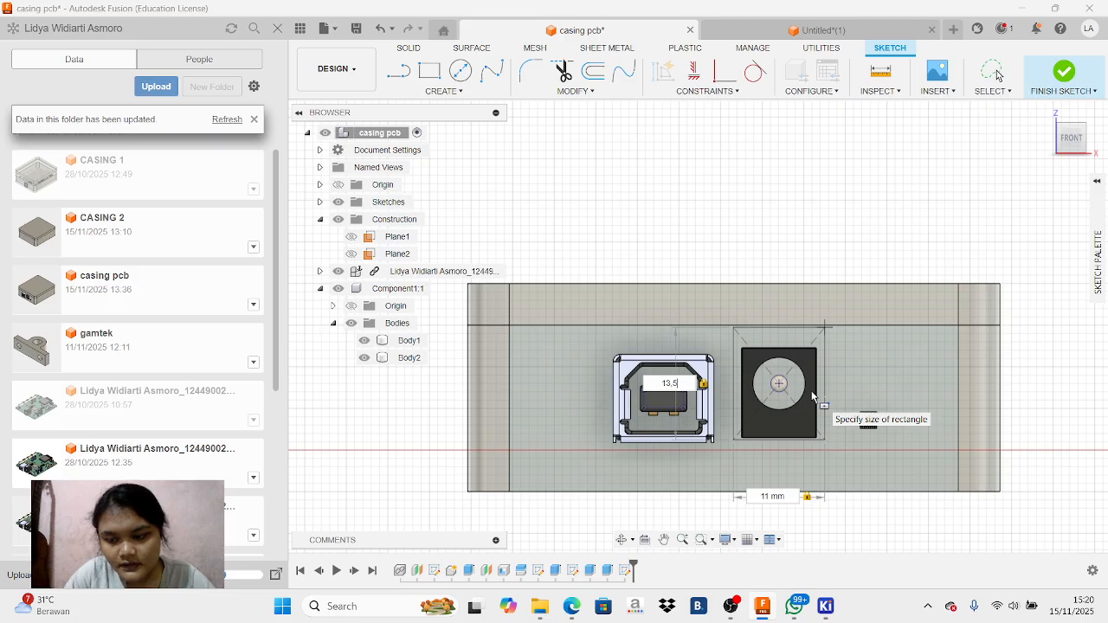
pyautogui.press('Return')
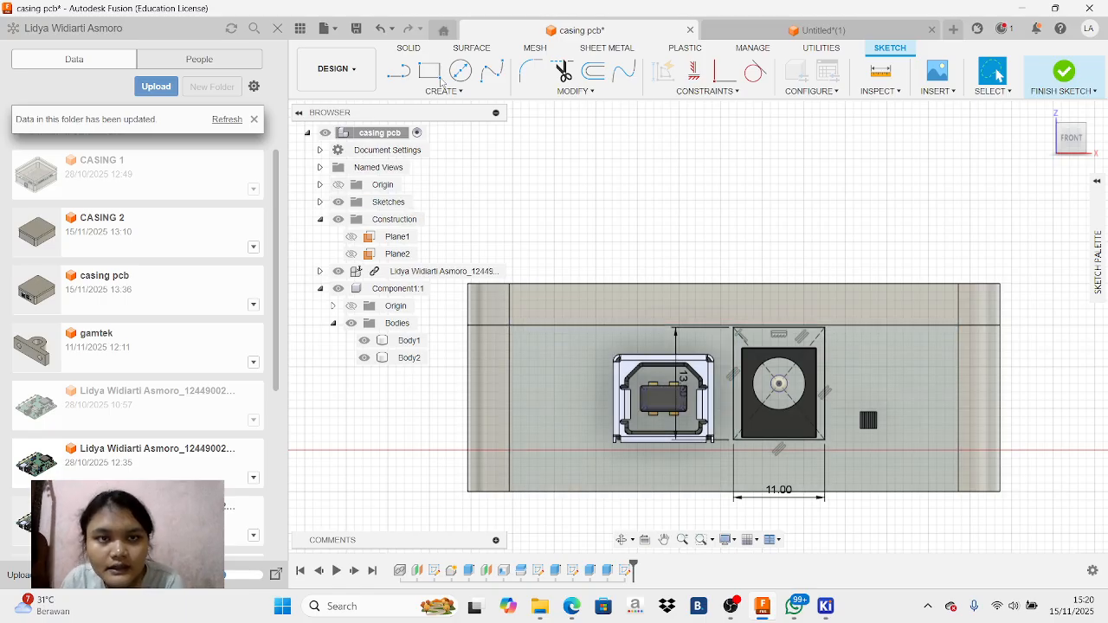
# Move the power jack rectangle's height dimension to its switch side, clear of the USB port
pyautogui.click(399, 70)
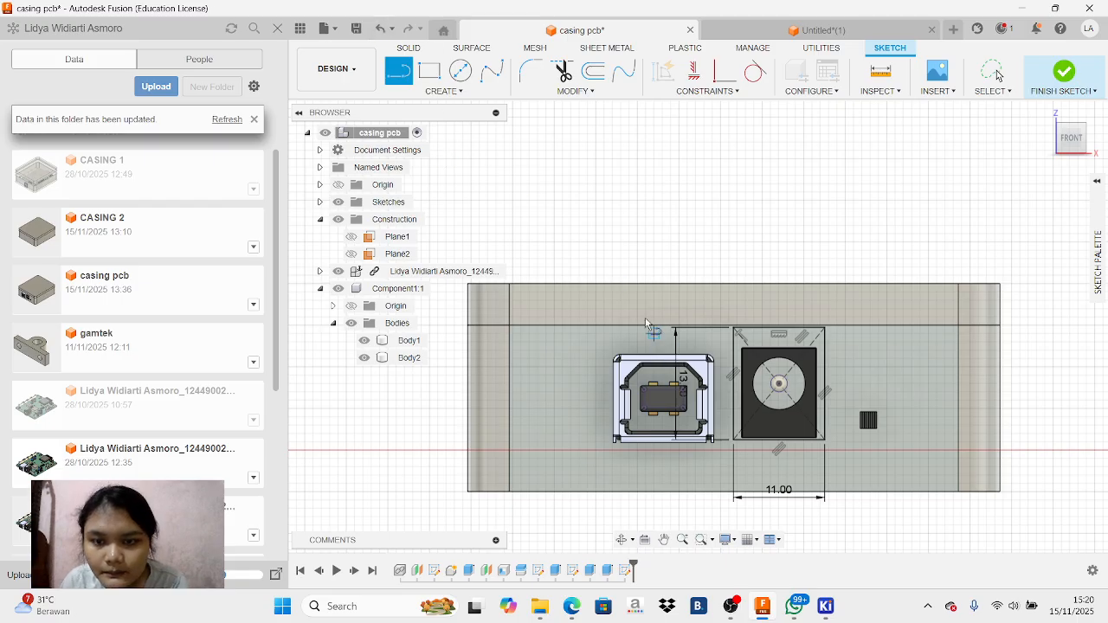
pyautogui.rightClick(480, 136)
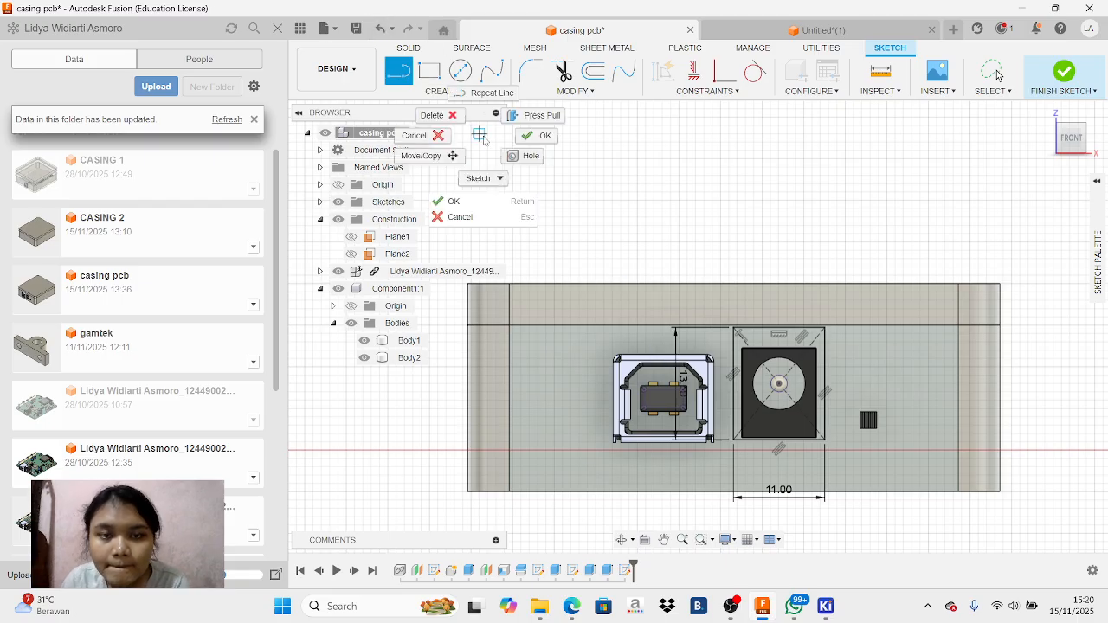
pyautogui.click(414, 135)
pyautogui.moveTo(677, 362); pyautogui.dragTo(844, 381)
# Draw crossing vertical and horizontal centre lines between the edge midpoints of the USB port's projected tongue rectangle
pyautogui.press('l')
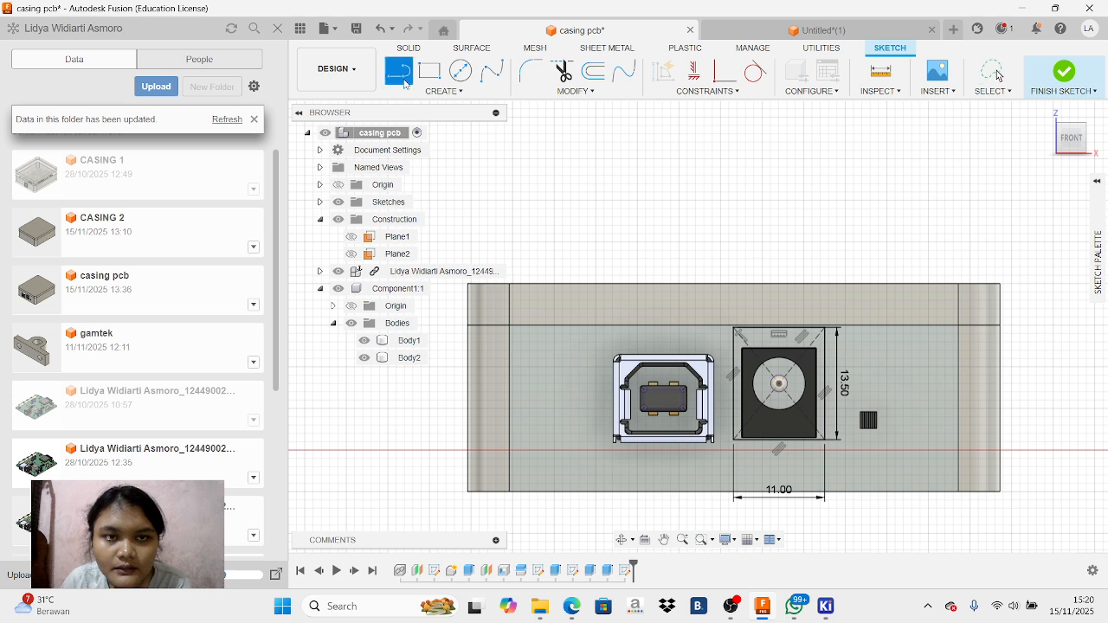
pyautogui.scroll(3, 667, 392)
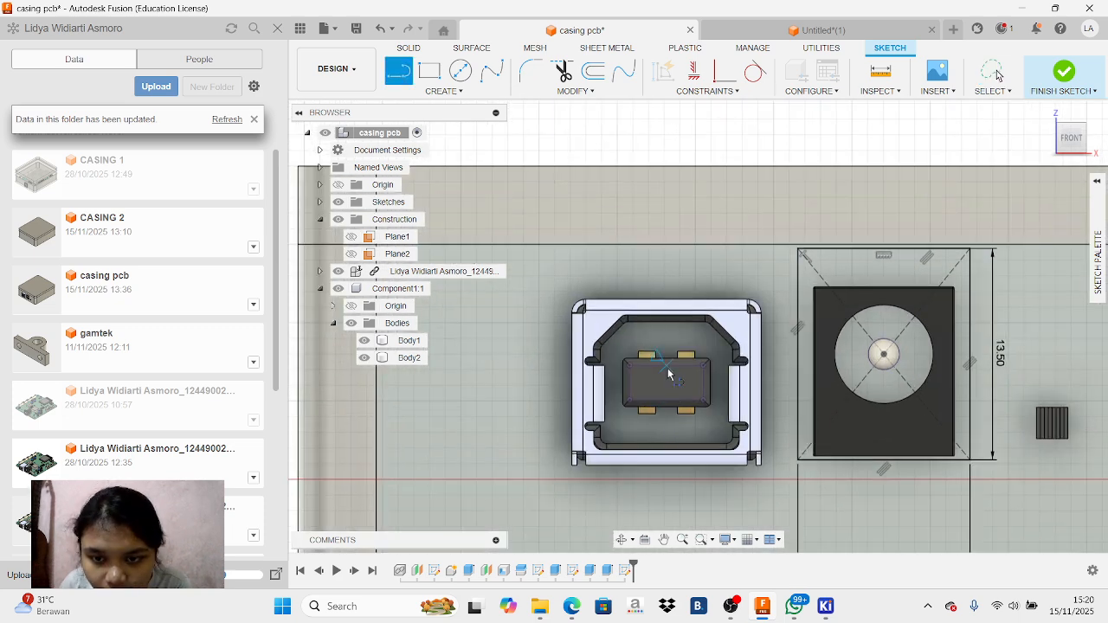
pyautogui.click(668, 388)
pyautogui.click(668, 401)
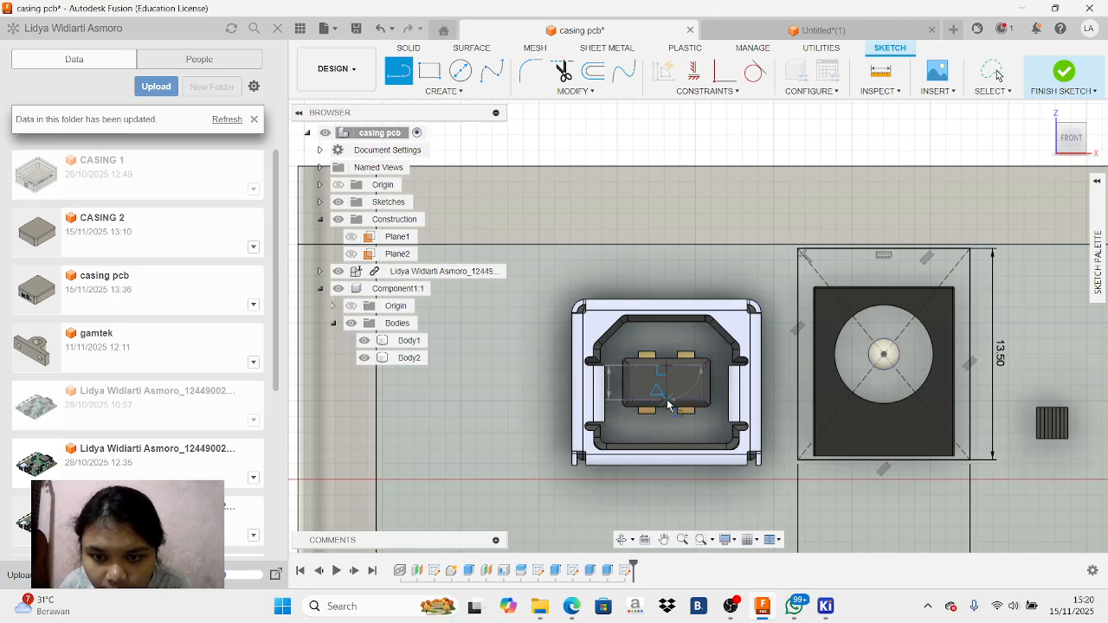
pyautogui.click(630, 384)
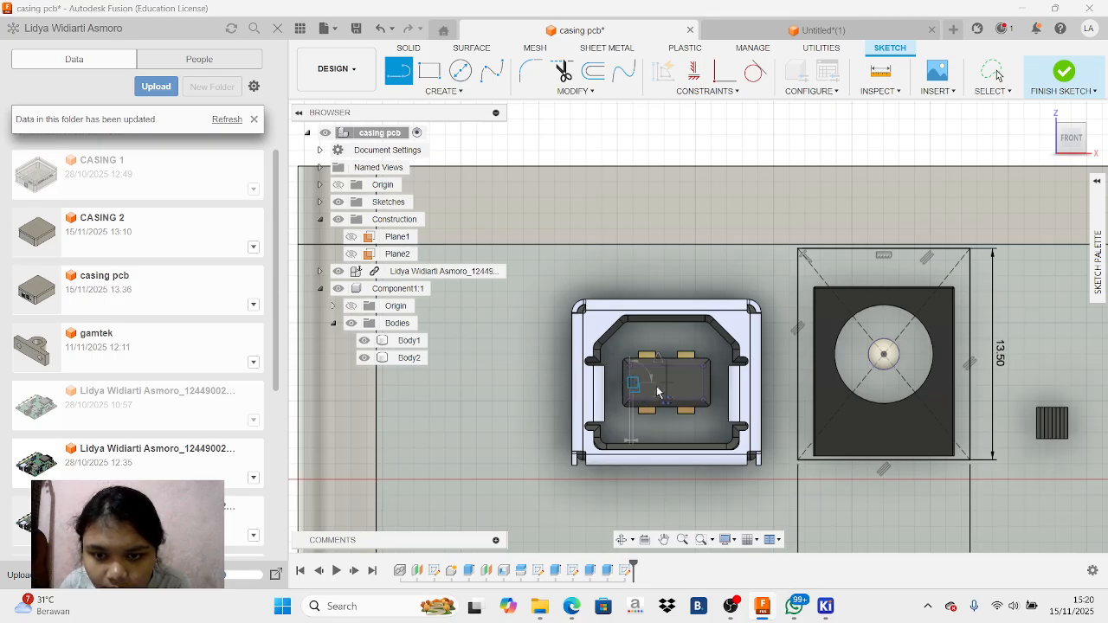
pyautogui.click(705, 385)
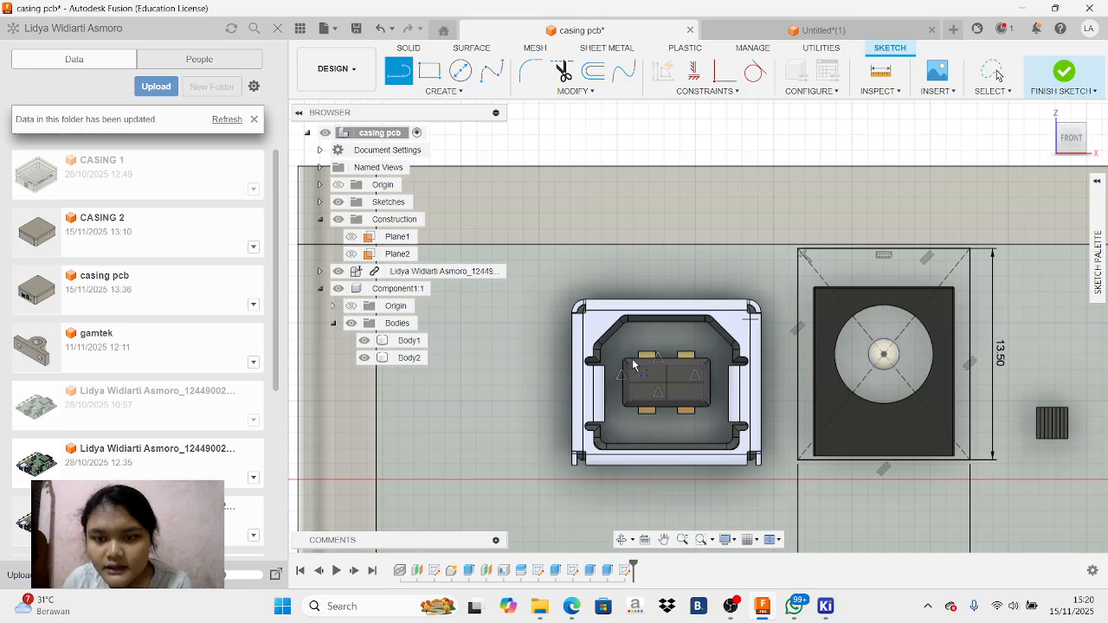
# Draw a 14 mm by 14 mm centre rectangle around the USB port, centred on its tongue where the centre lines cross
pyautogui.click(436, 74)
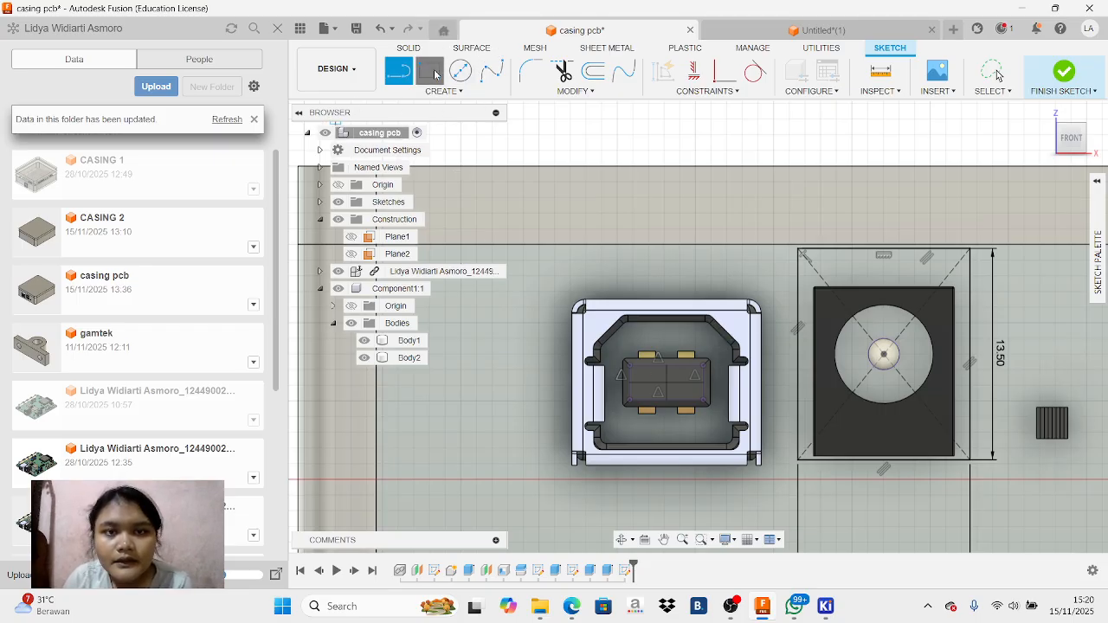
pyautogui.moveTo(1096, 244)
pyautogui.click(1067, 231)
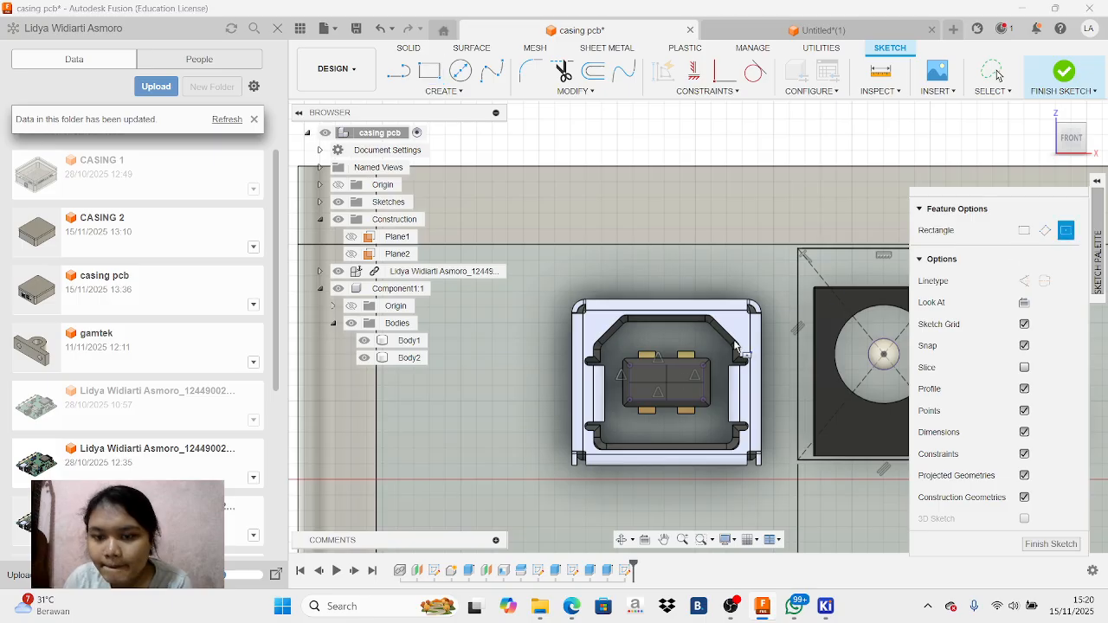
pyautogui.click(659, 384)
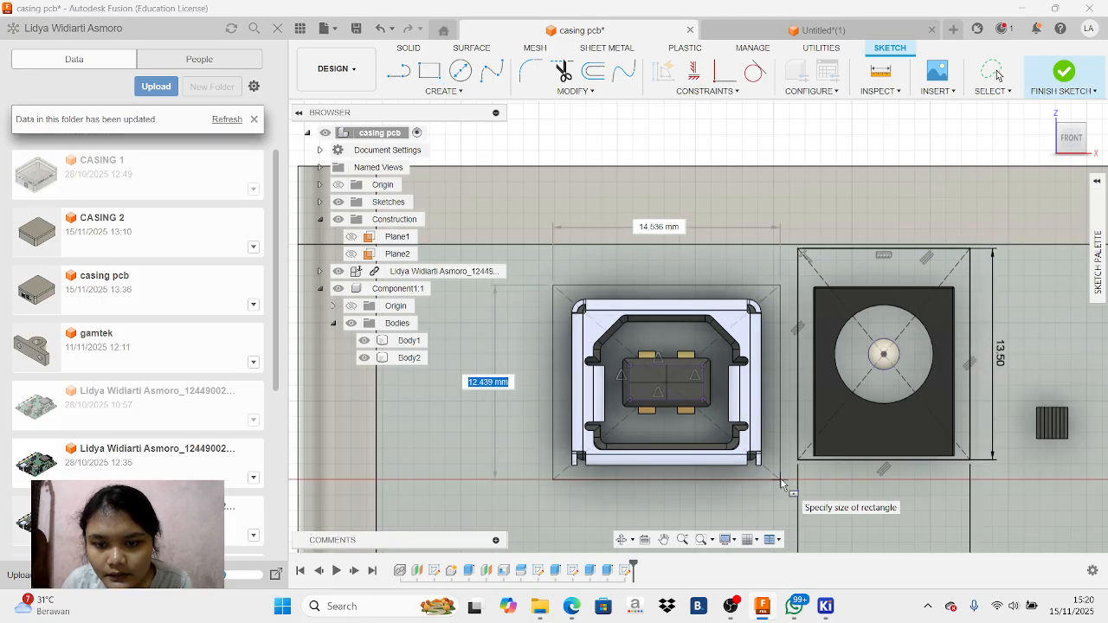
pyautogui.write('13')
pyautogui.press('Tab')
pyautogui.write('13')
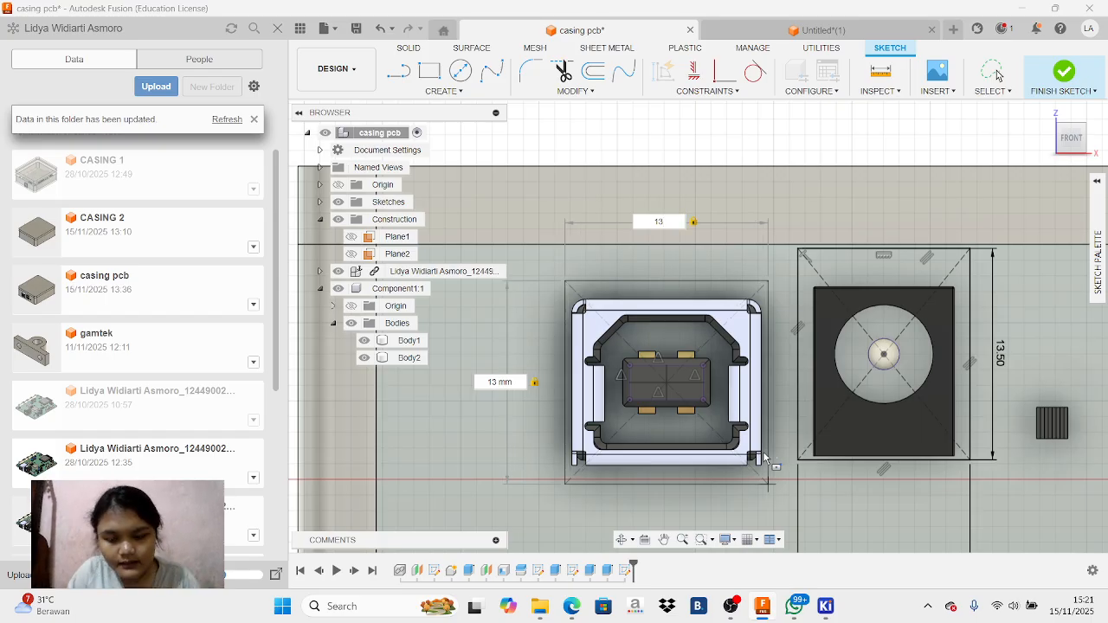
pyautogui.write('4')
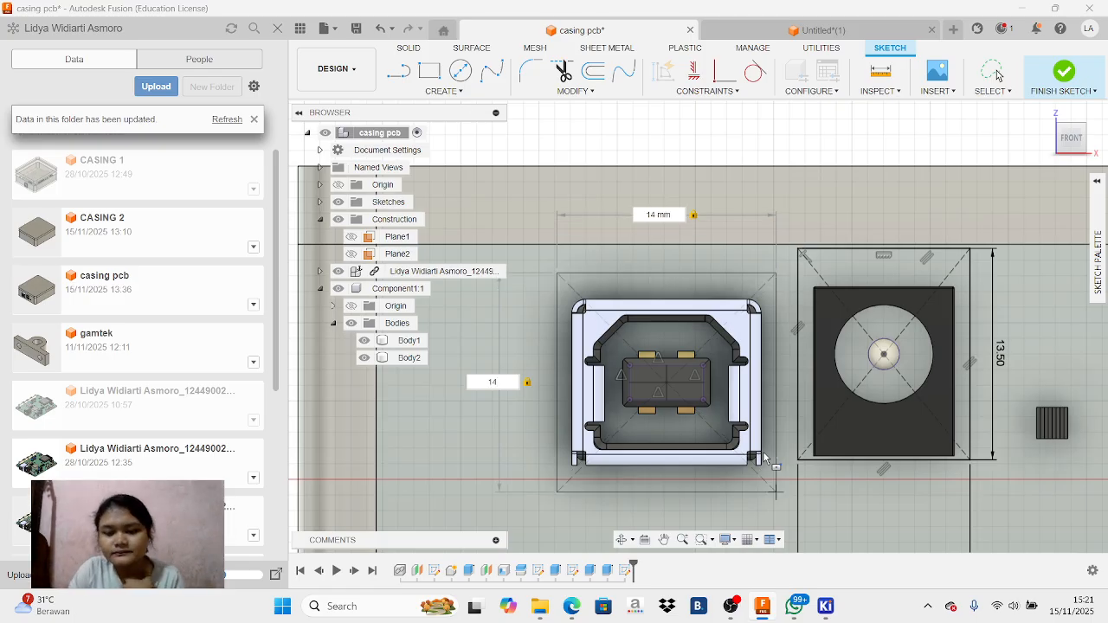
pyautogui.press('Return')
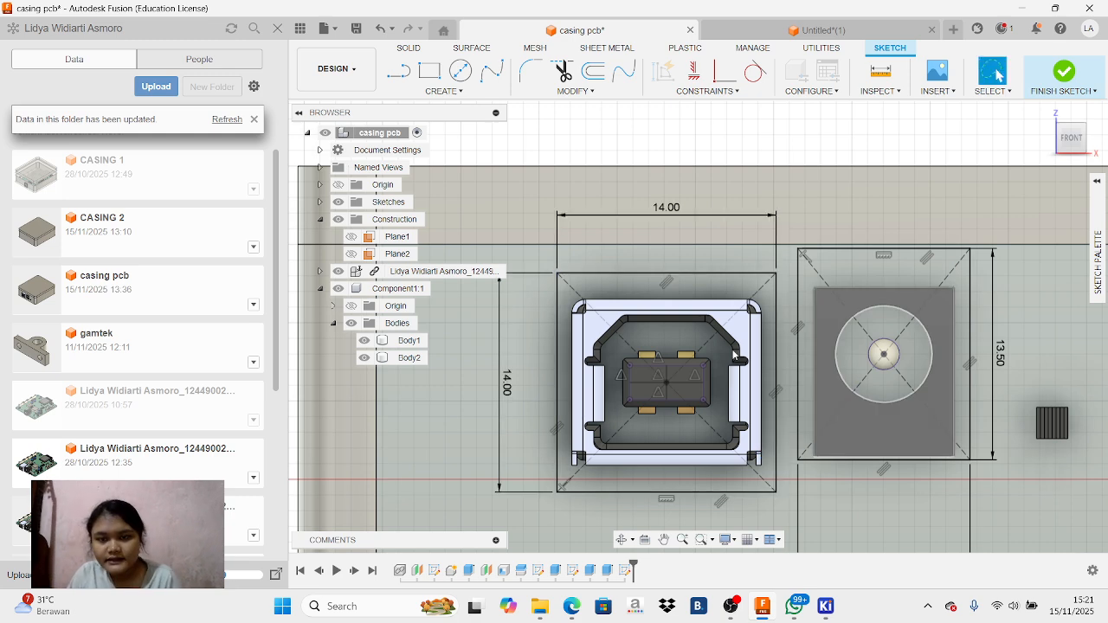
# Delete the horizontal and vertical centre lines inside the USB port's tongue rectangle
pyautogui.rightClick(678, 386)
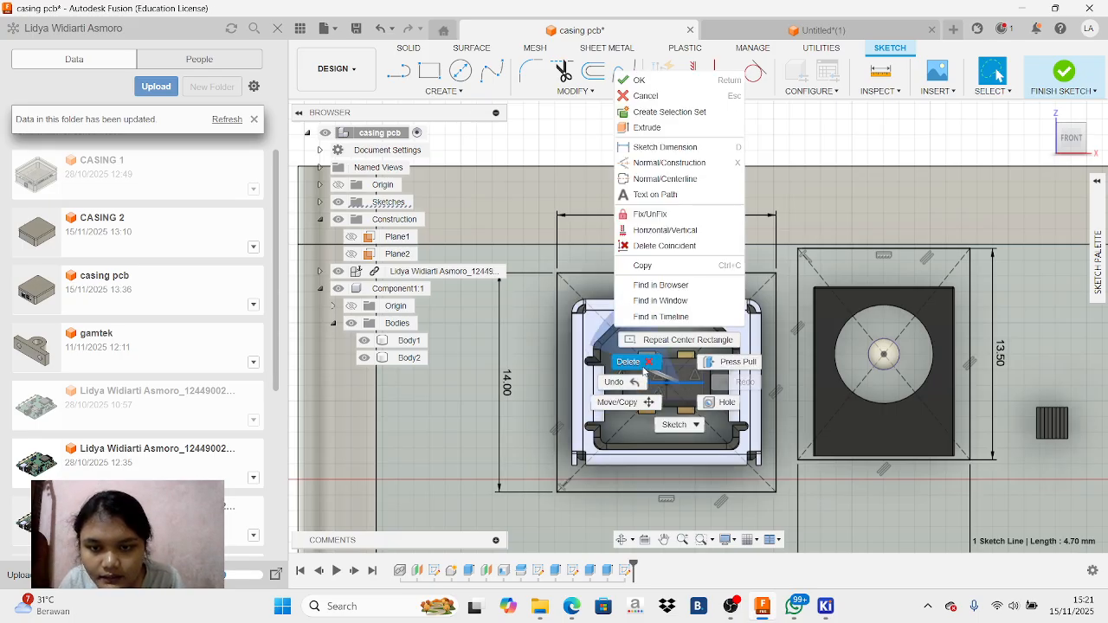
pyautogui.click(643, 371)
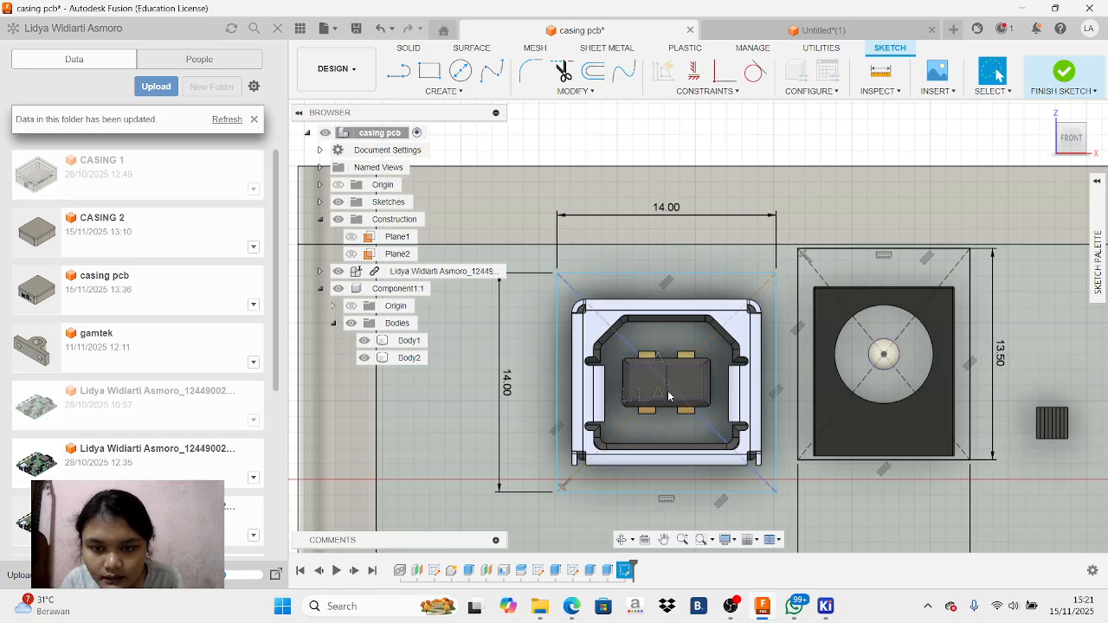
pyautogui.rightClick(668, 398)
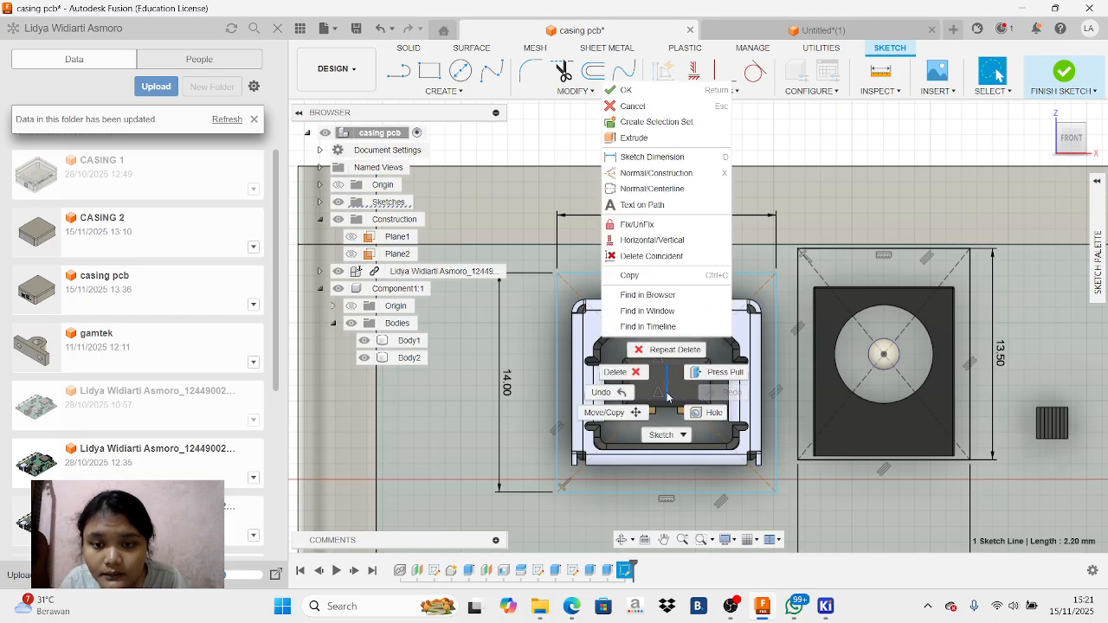
pyautogui.click(620, 378)
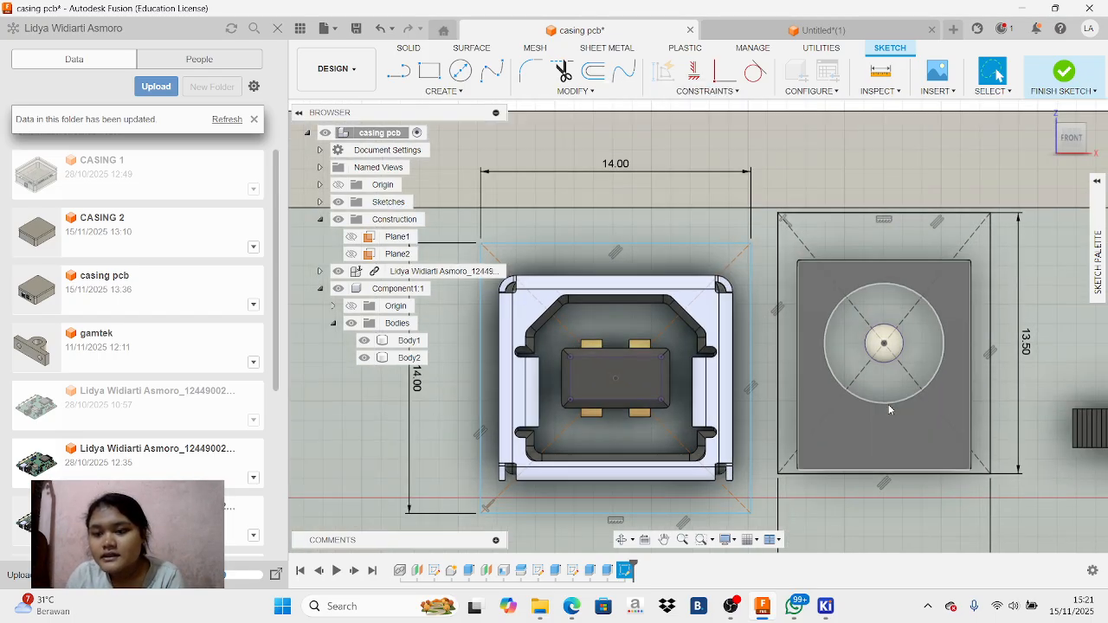
pyautogui.scroll(-3, 884, 394)
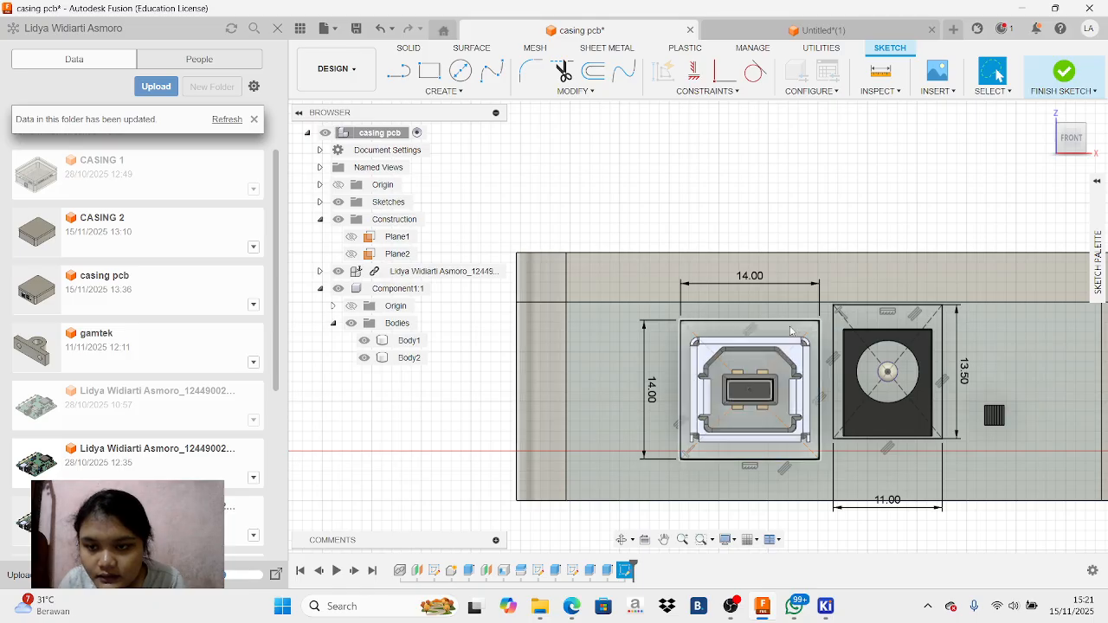
pyautogui.click(792, 332)
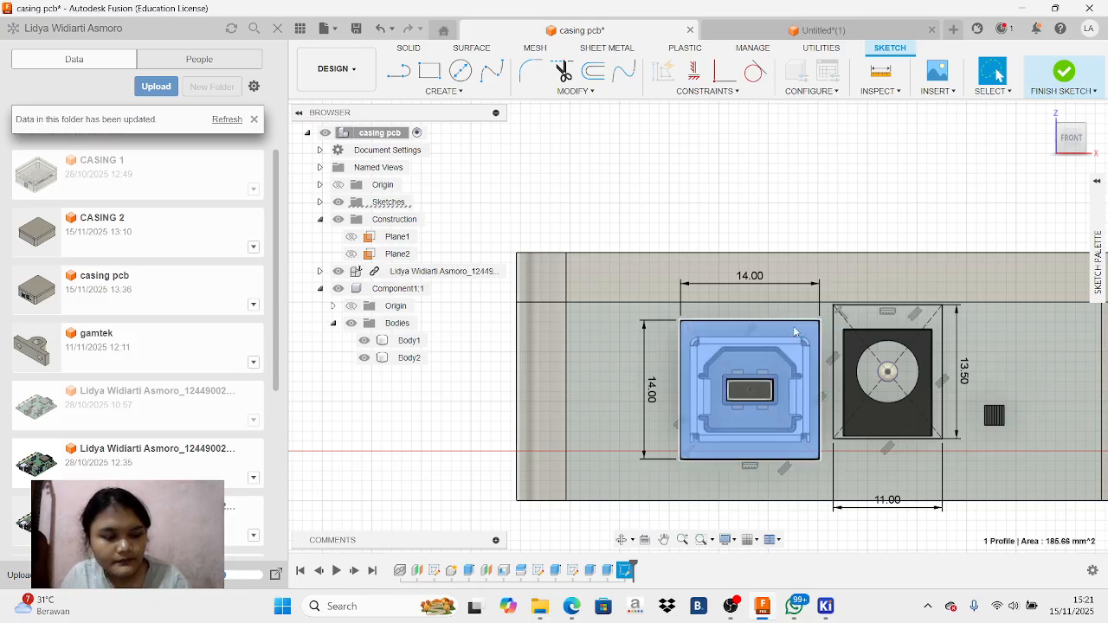
pyautogui.press('Escape')
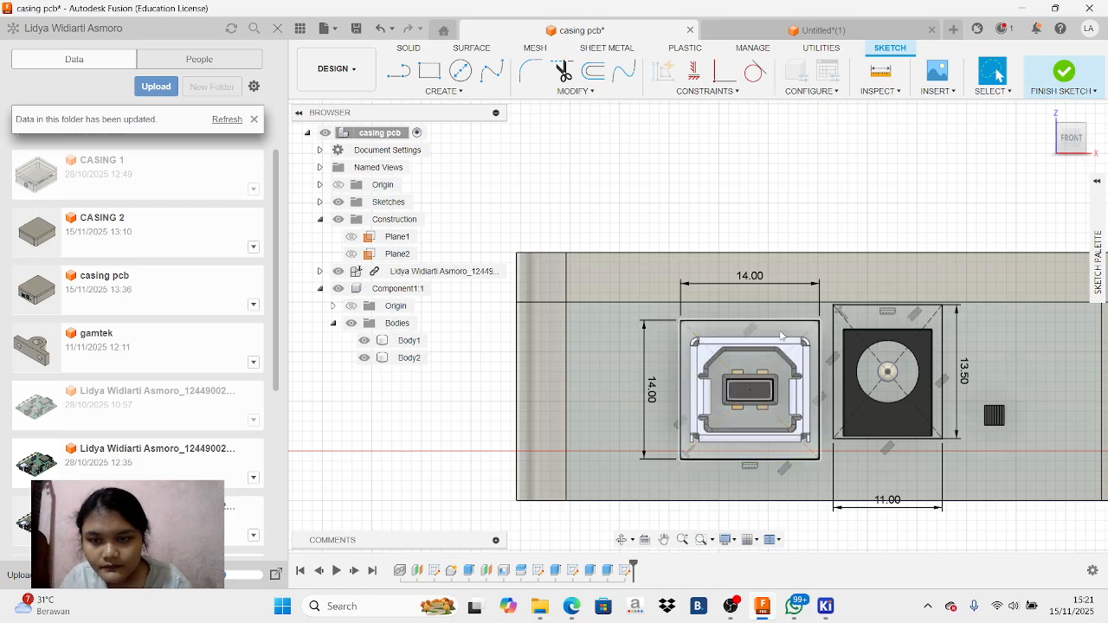
# Extrude the USB port and power jack rectangle profiles, including their inner regions, as a 25 mm cut inward through the enclosure's front wall
pyautogui.click(765, 370)
pyautogui.keyDown('shift'); pyautogui.click(891, 378); pyautogui.keyUp('shift')
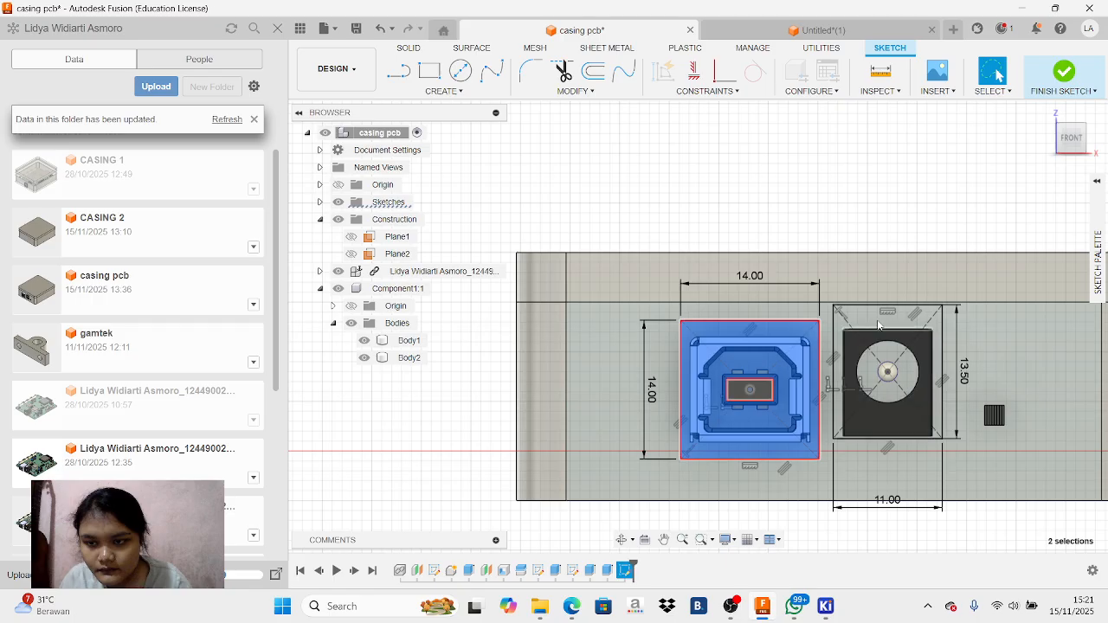
pyautogui.keyDown('shift'); pyautogui.click(888, 371); pyautogui.keyUp('shift')
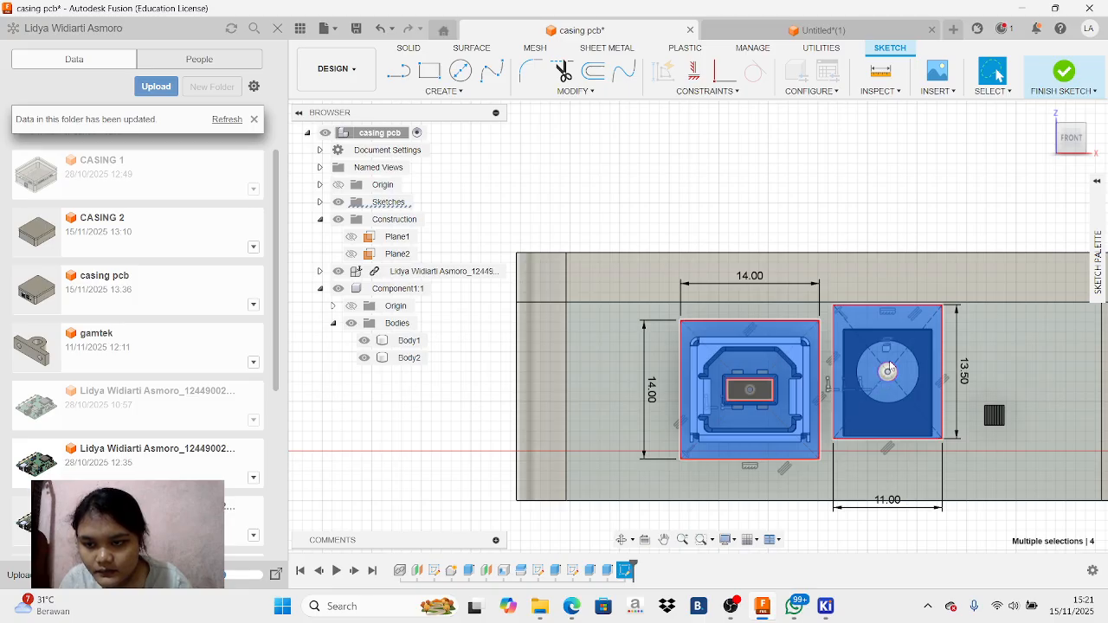
pyautogui.click(891, 368)
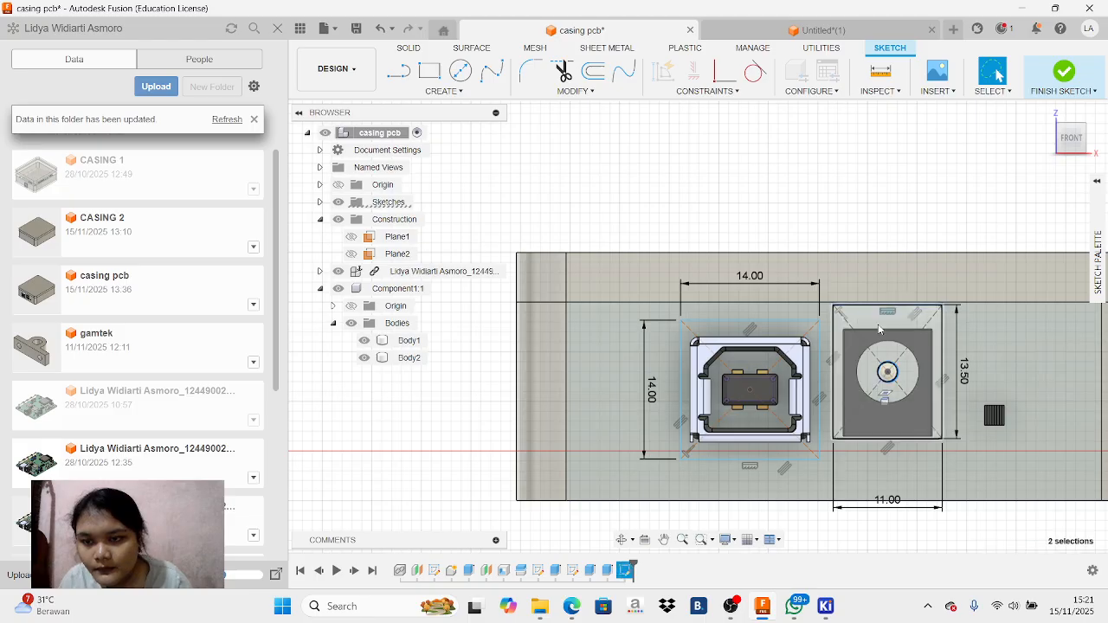
pyautogui.click(748, 391)
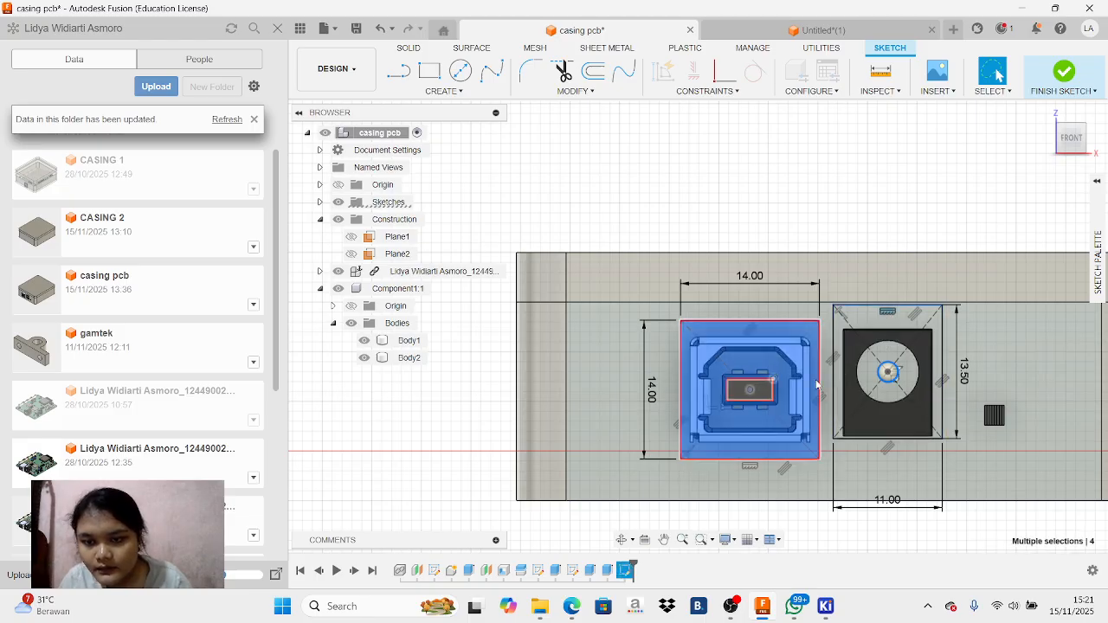
pyautogui.scroll(3, 797, 385)
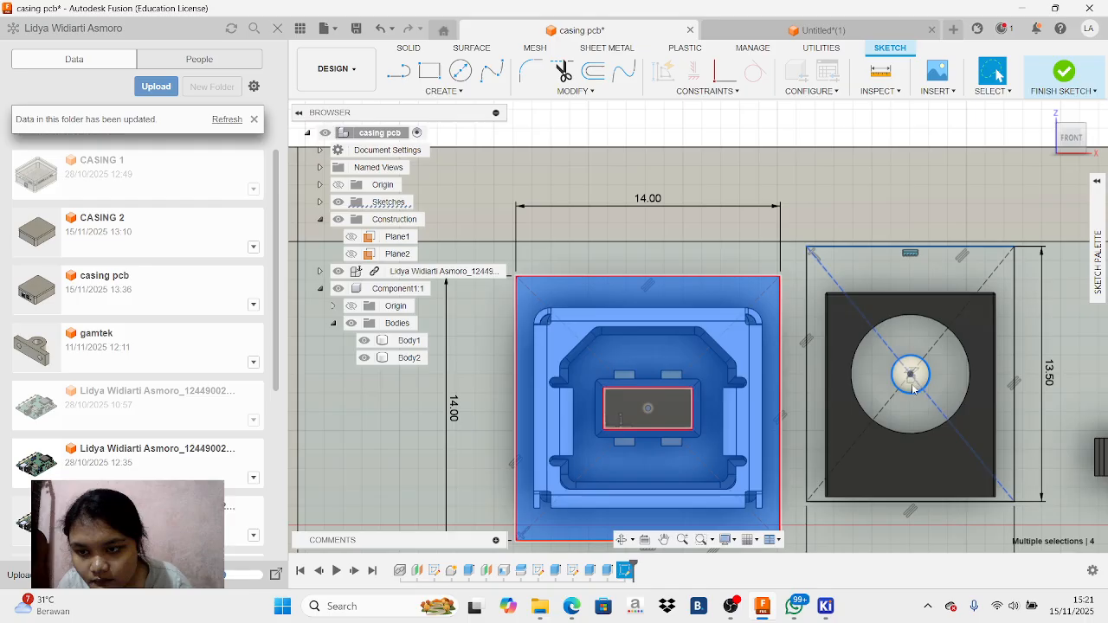
pyautogui.click(911, 381)
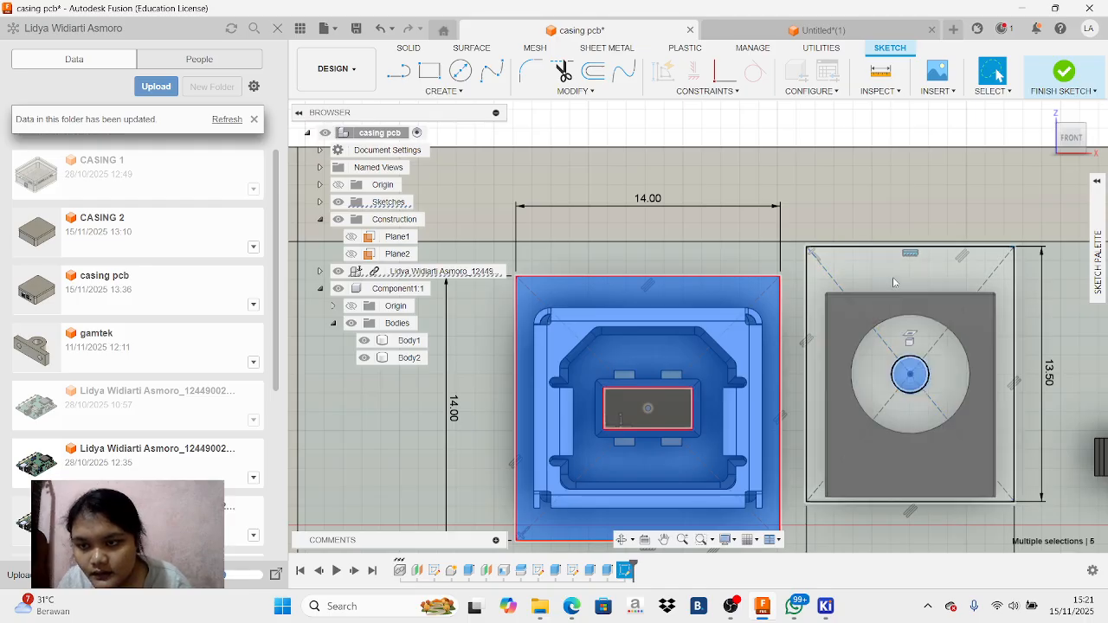
pyautogui.click(895, 282)
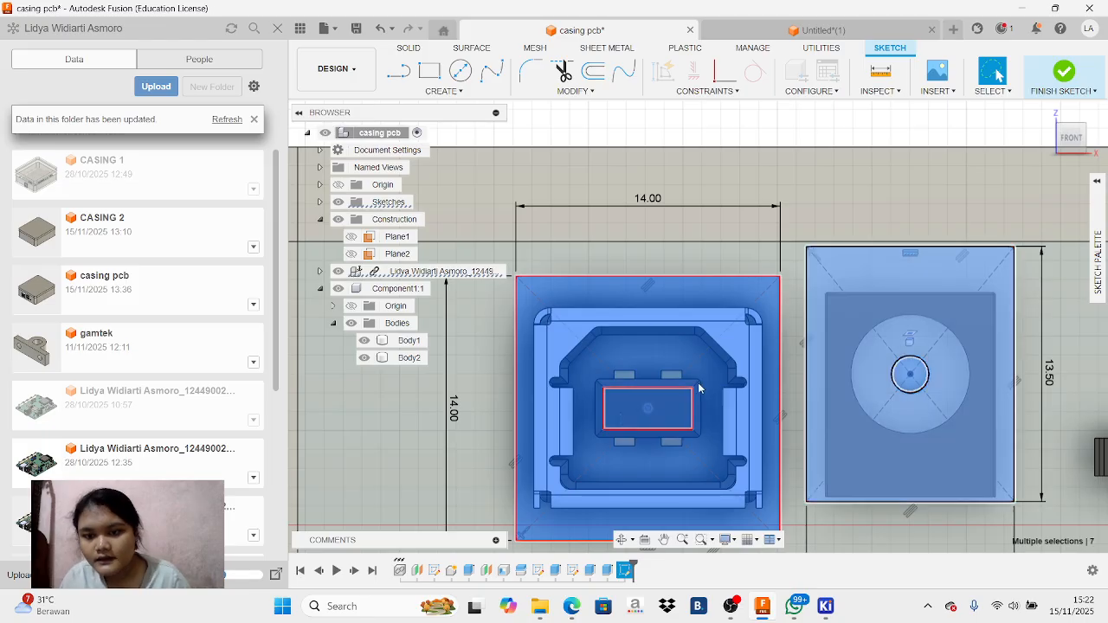
pyautogui.scroll(-3, 840, 405)
pyautogui.scroll(-2, 851, 379)
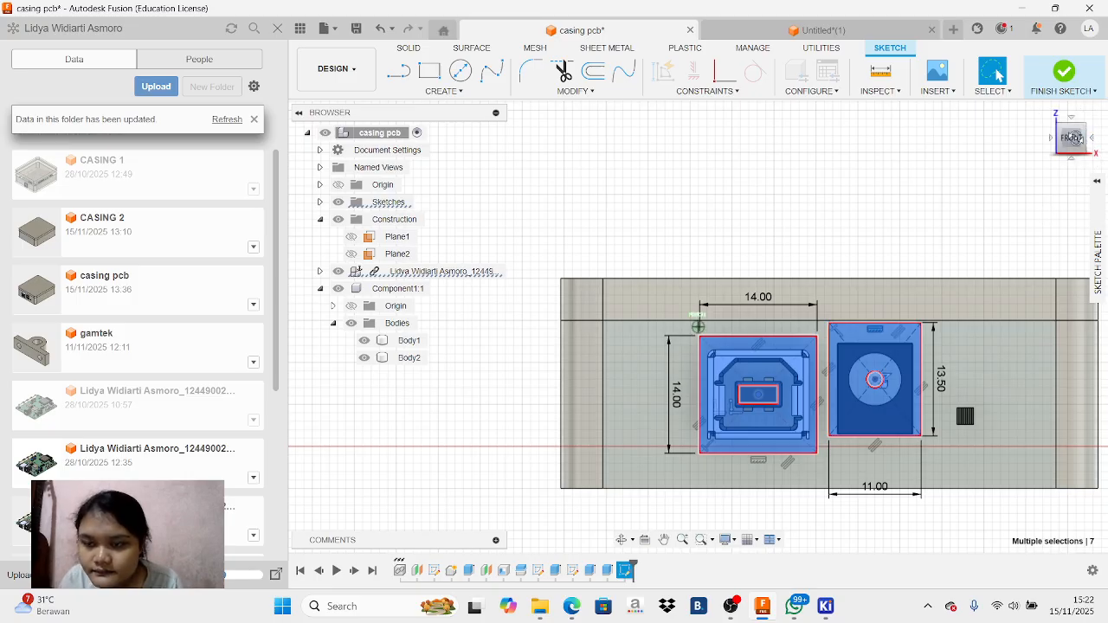
pyautogui.click(1091, 138)
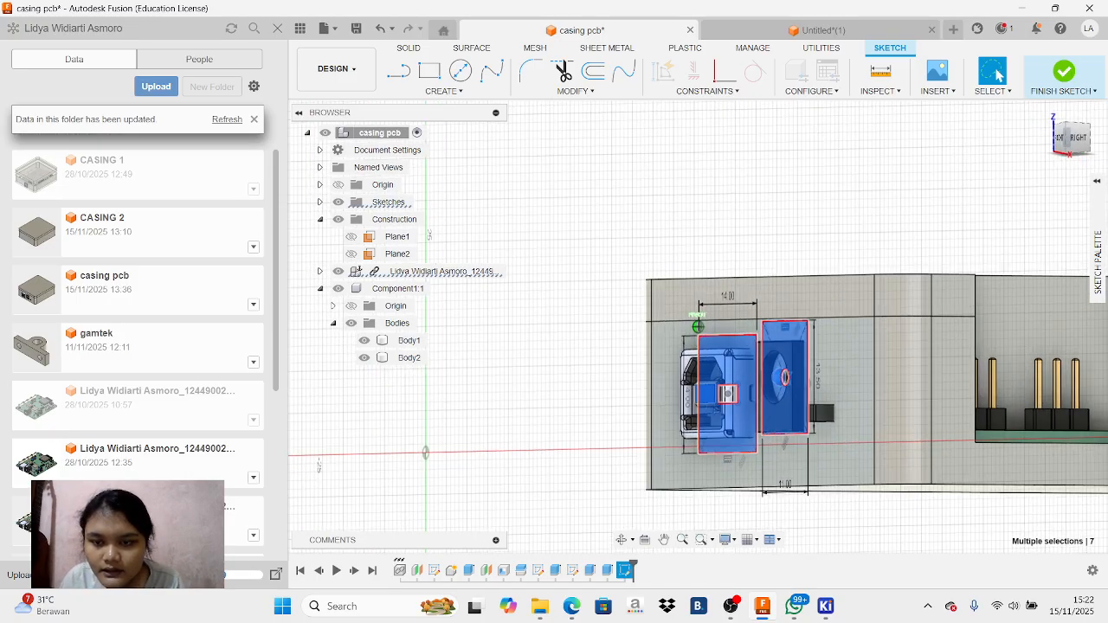
pyautogui.moveTo(1087, 135); pyautogui.dragTo(1085, 141)
pyautogui.press('e')
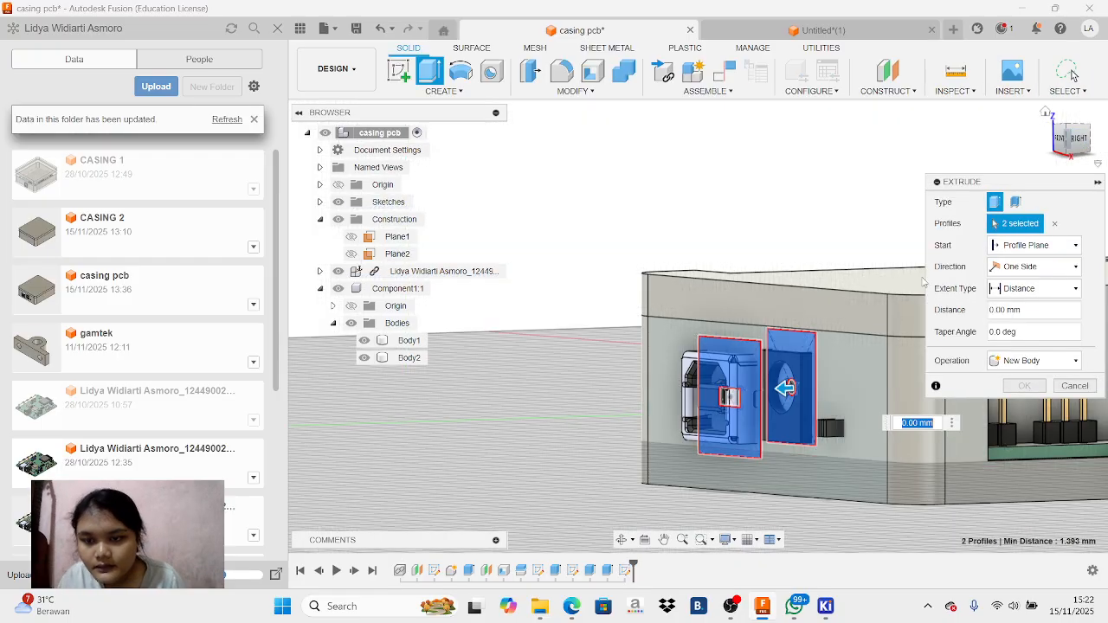
pyautogui.moveTo(788, 387); pyautogui.dragTo(967, 404)
pyautogui.click(1045, 419)
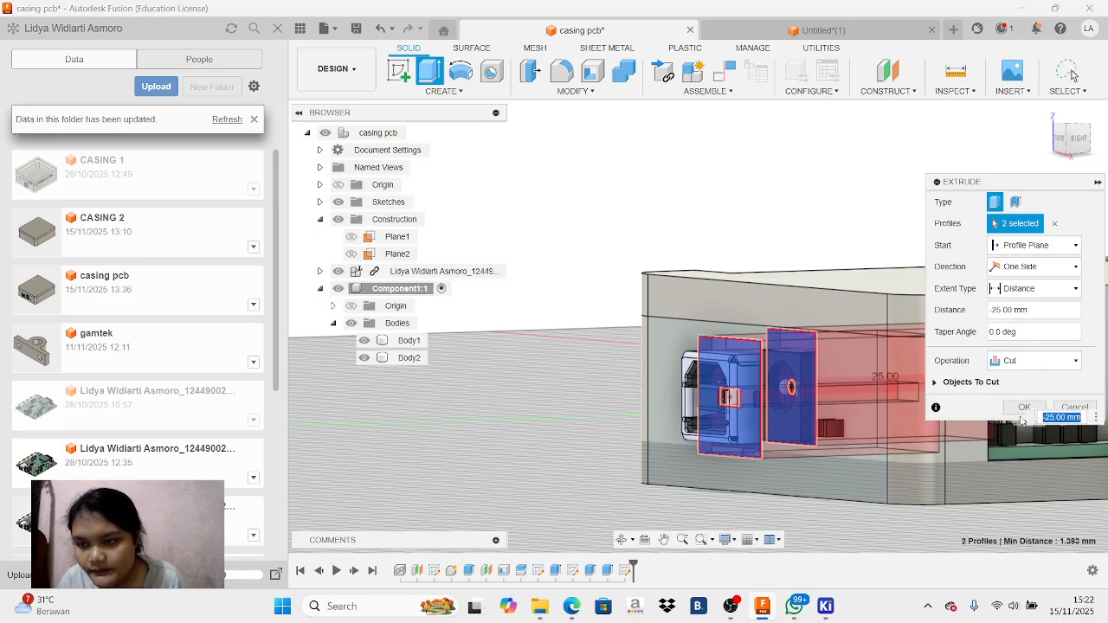
pyautogui.click(1023, 407)
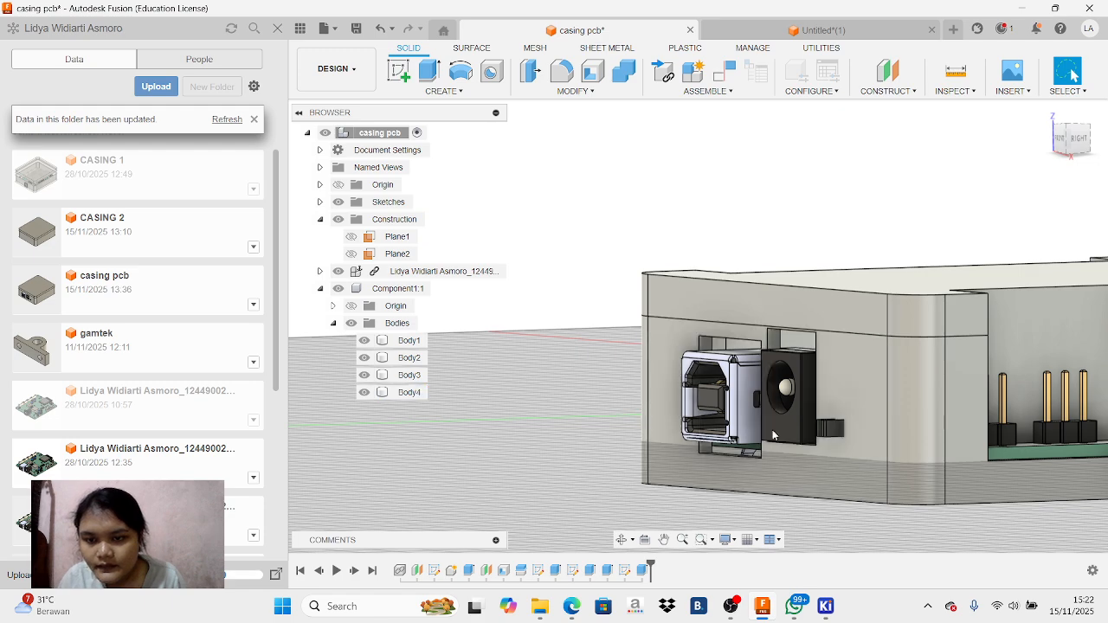
# Hide the enclosure's upper body, Body2, and examine the USB port and power jack openings from the front and from inside
pyautogui.click(1063, 145)
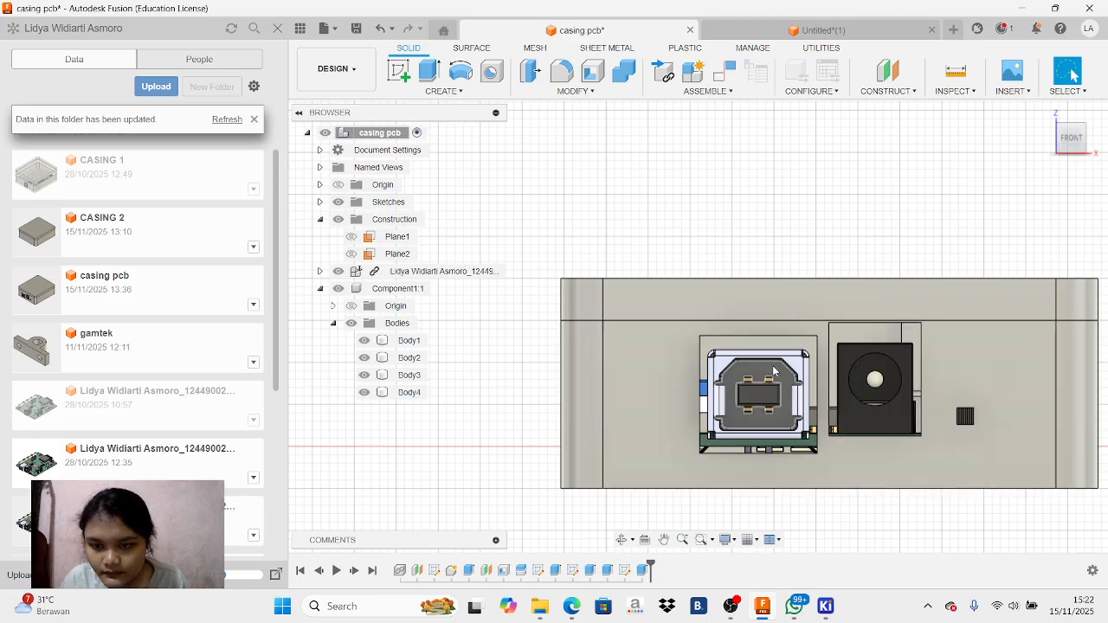
pyautogui.moveTo(1074, 145); pyautogui.dragTo(1047, 162)
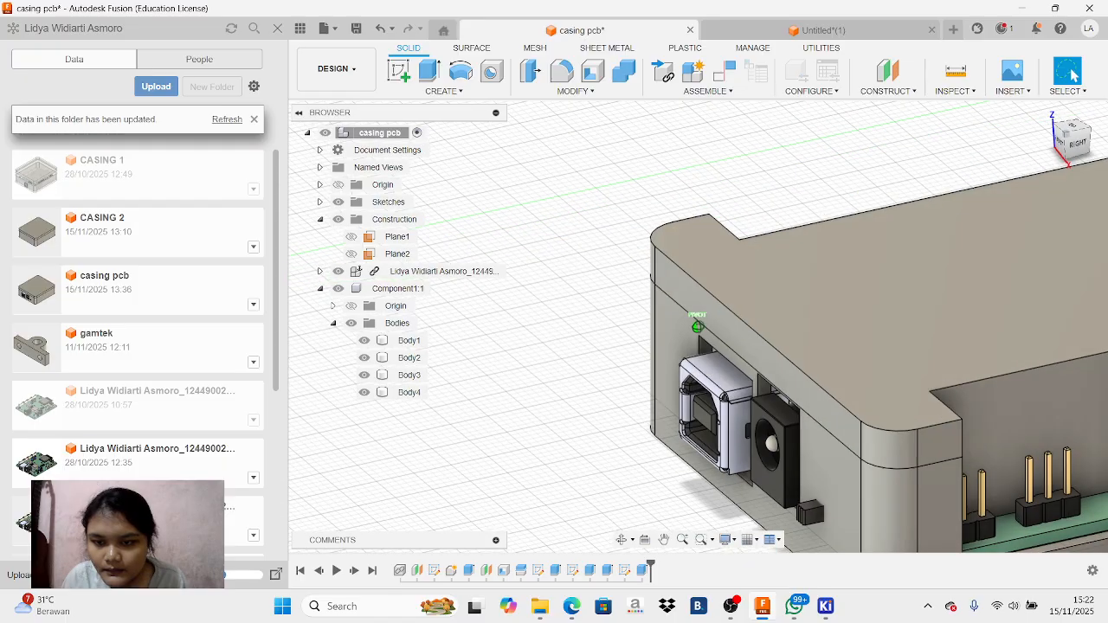
pyautogui.click(365, 358)
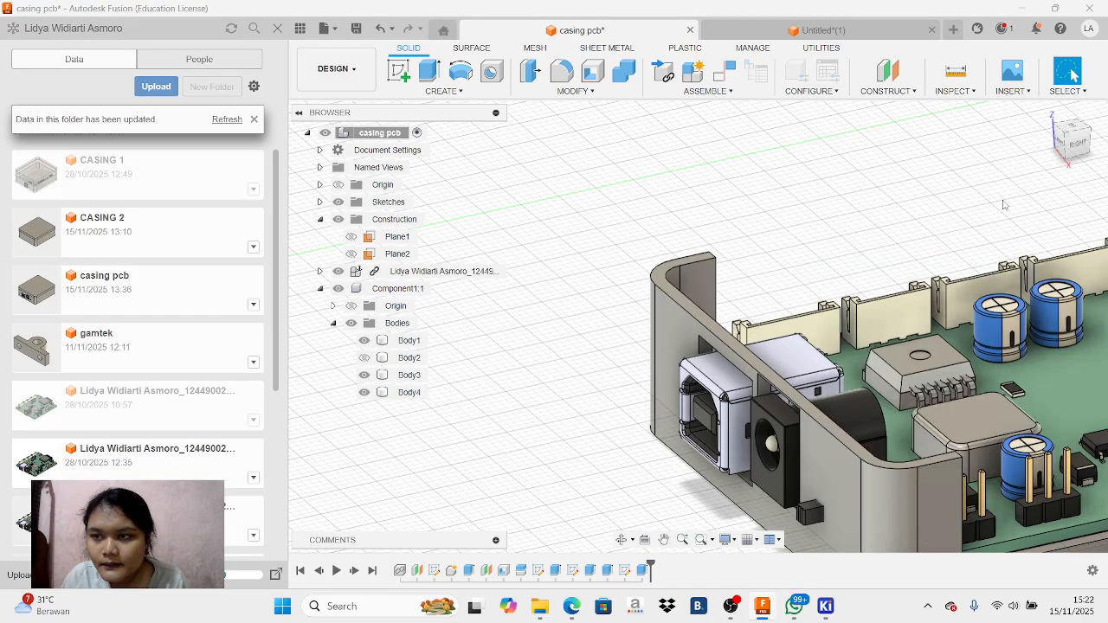
pyautogui.moveTo(1081, 154)
pyautogui.mouseDown()
pyautogui.moveTo(1053, 166)
pyautogui.moveTo(1083, 143)
pyautogui.mouseUp()
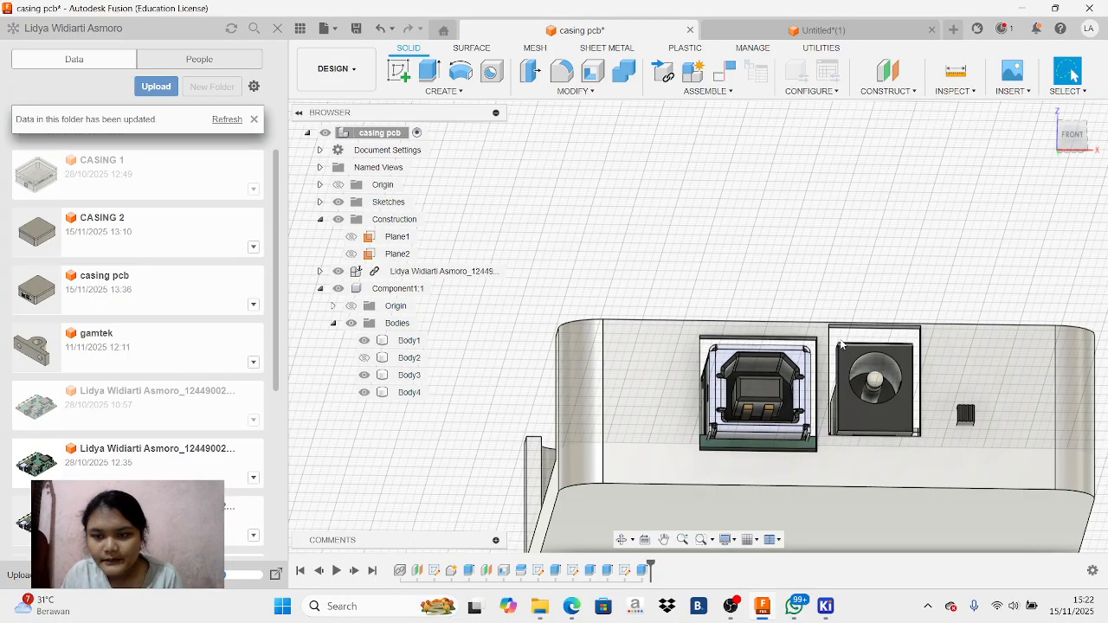
pyautogui.click(365, 358)
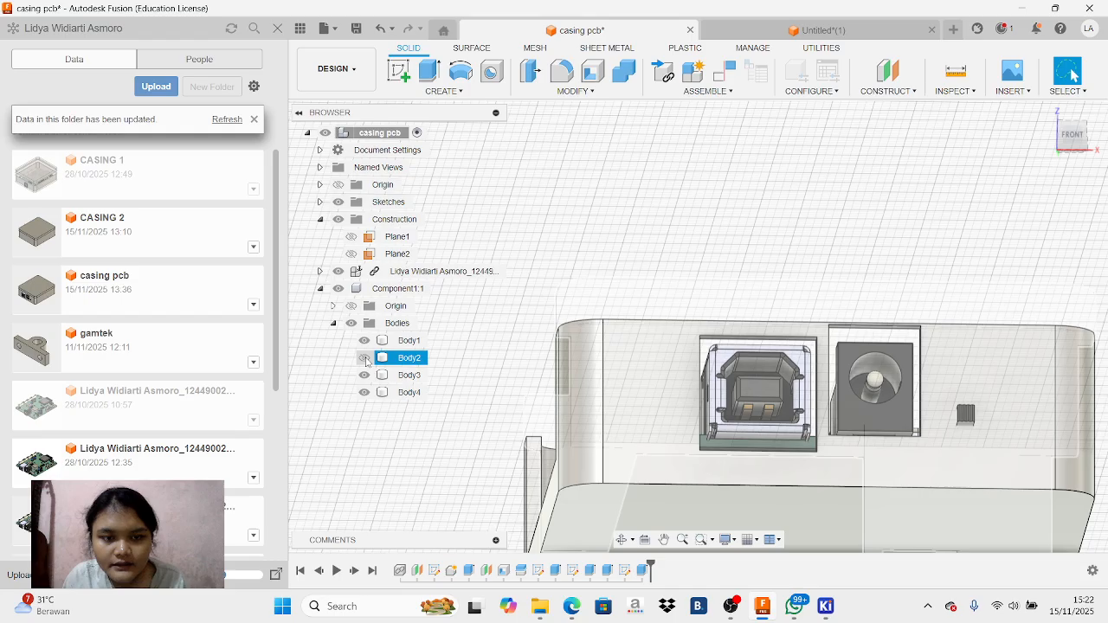
pyautogui.moveTo(1074, 142)
pyautogui.mouseDown()
pyautogui.moveTo(1096, 161)
pyautogui.moveTo(1072, 75)
pyautogui.moveTo(1053, 143)
pyautogui.moveTo(1035, 137)
pyautogui.moveTo(1038, 147)
pyautogui.moveTo(1062, 145)
pyautogui.mouseUp()
pyautogui.click(364, 357)
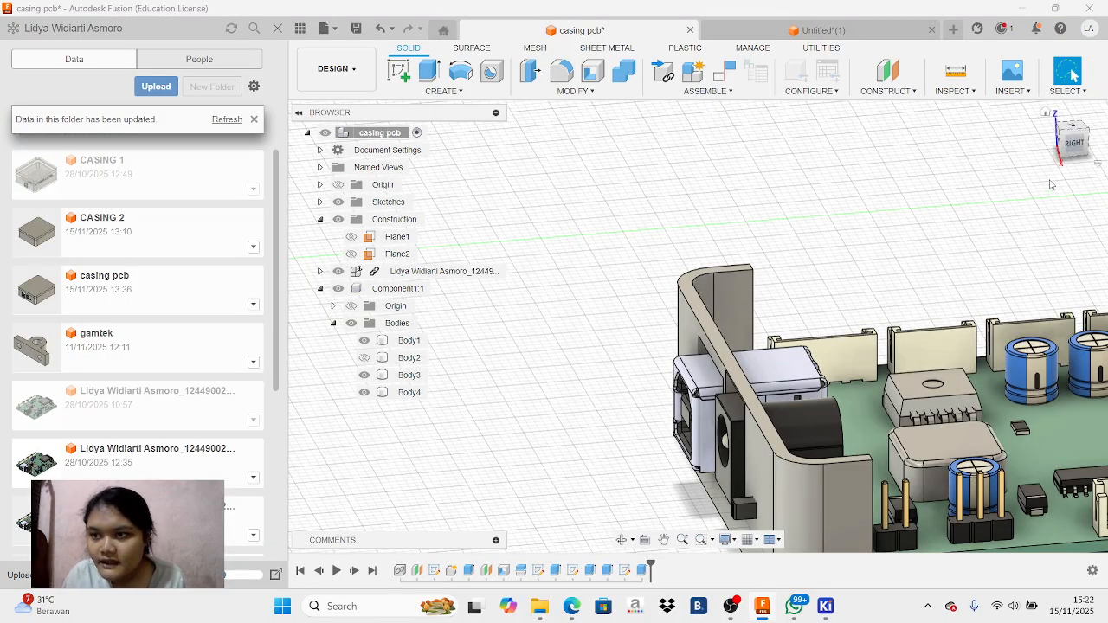
pyautogui.moveTo(1063, 154)
pyautogui.mouseDown()
pyautogui.moveTo(1041, 158)
pyautogui.moveTo(1091, 145)
pyautogui.mouseUp()
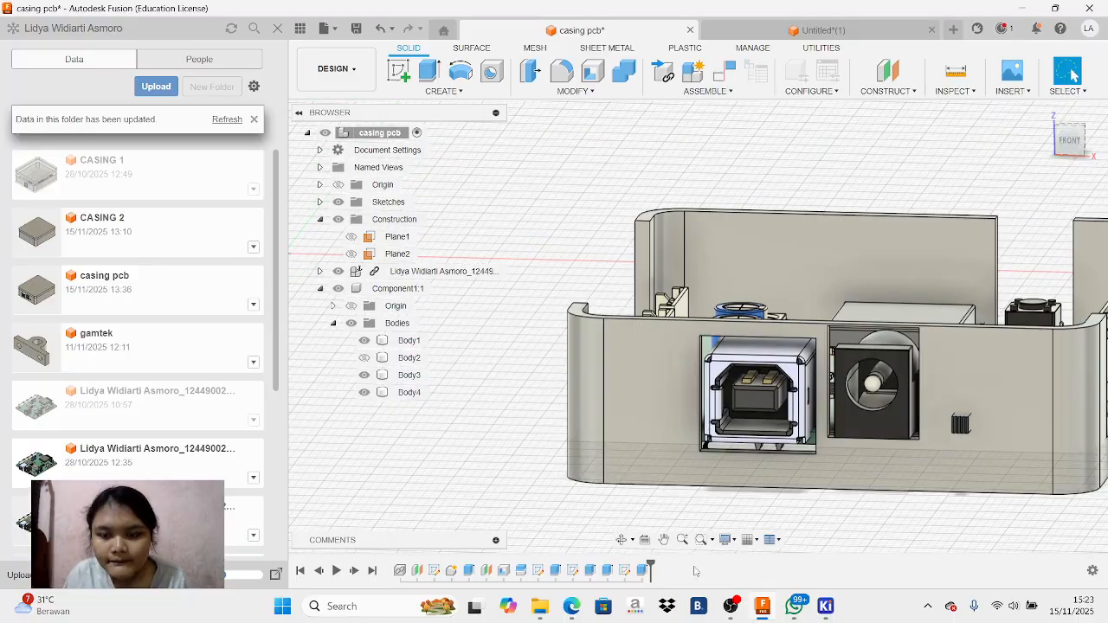
pyautogui.click(733, 606)
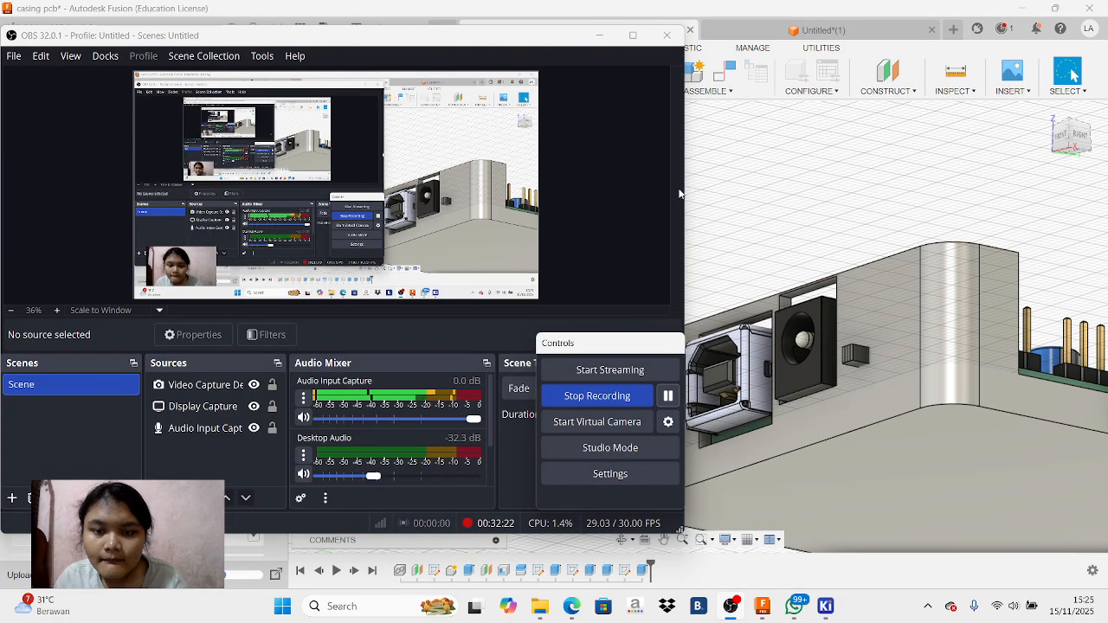
pyautogui.click(594, 35)
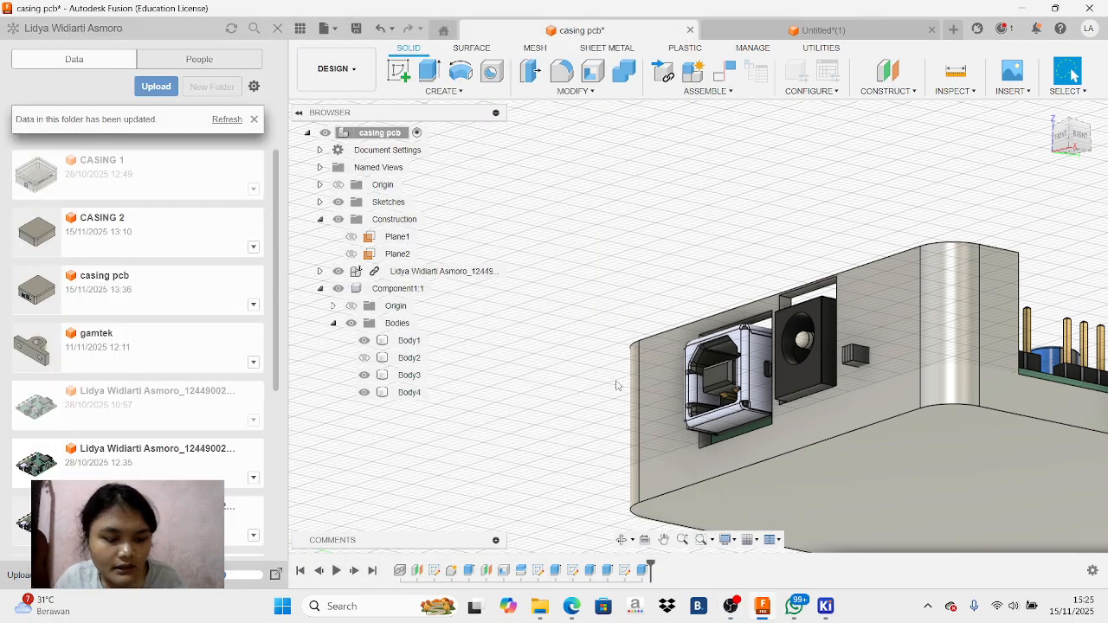
# Extrude the upper inner face of the USB opening upward as a cut, removing the wall strip above the port in Body4
pyautogui.click(743, 328)
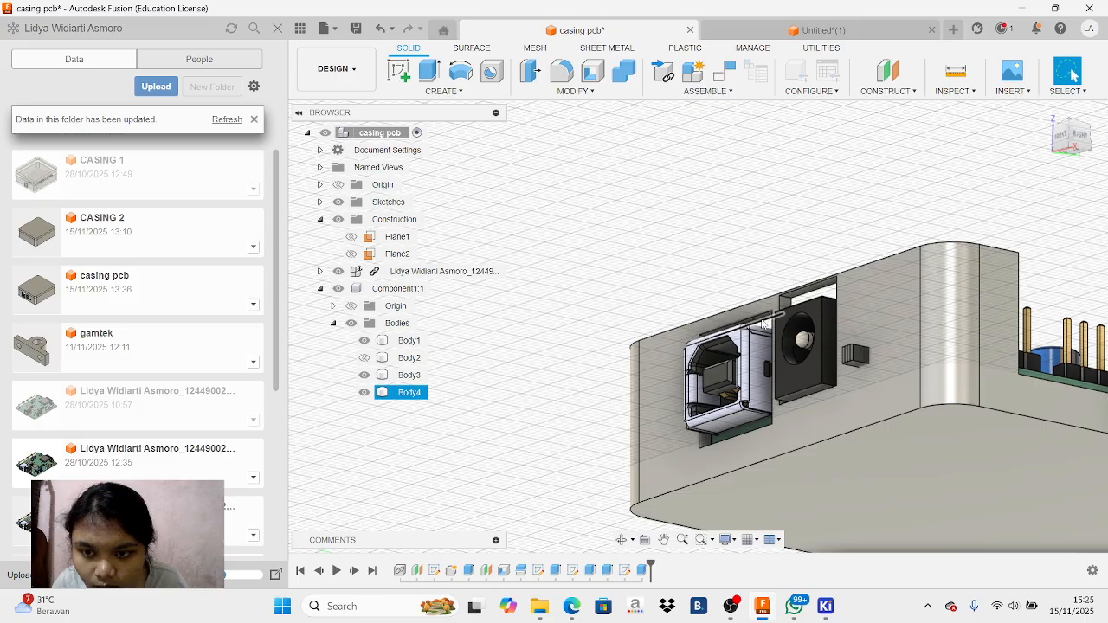
pyautogui.scroll(5, 768, 319)
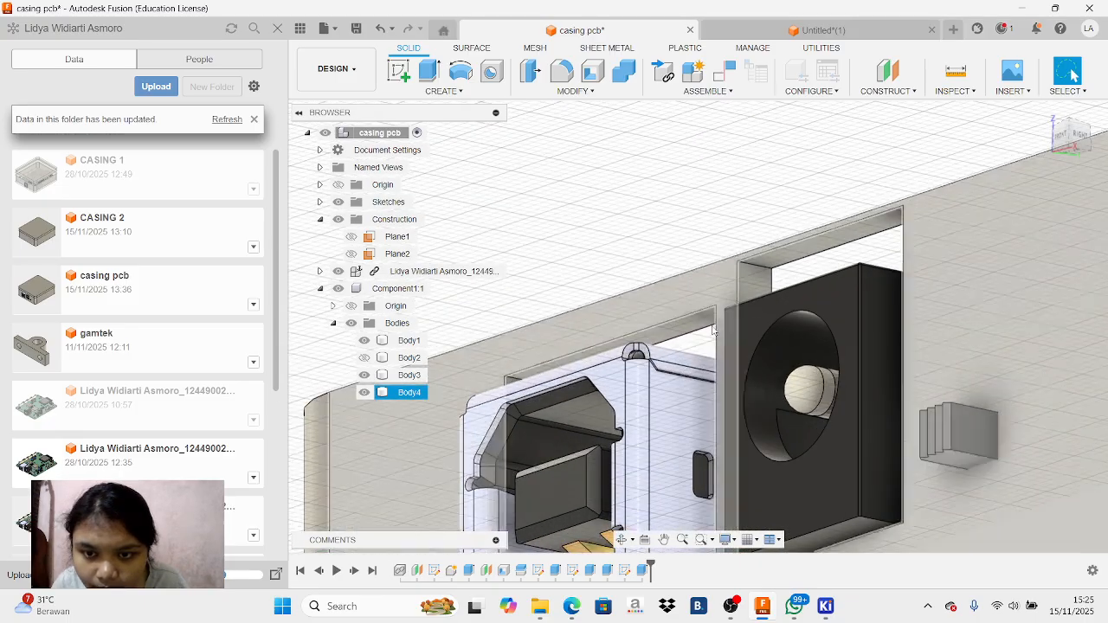
pyautogui.click(705, 317)
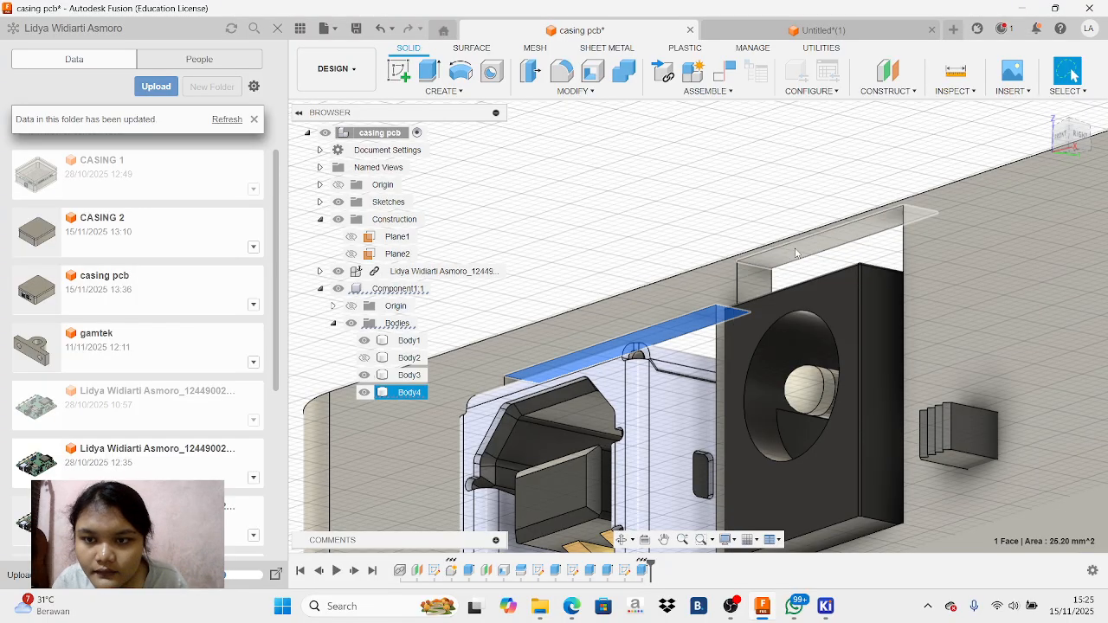
pyautogui.press('e')
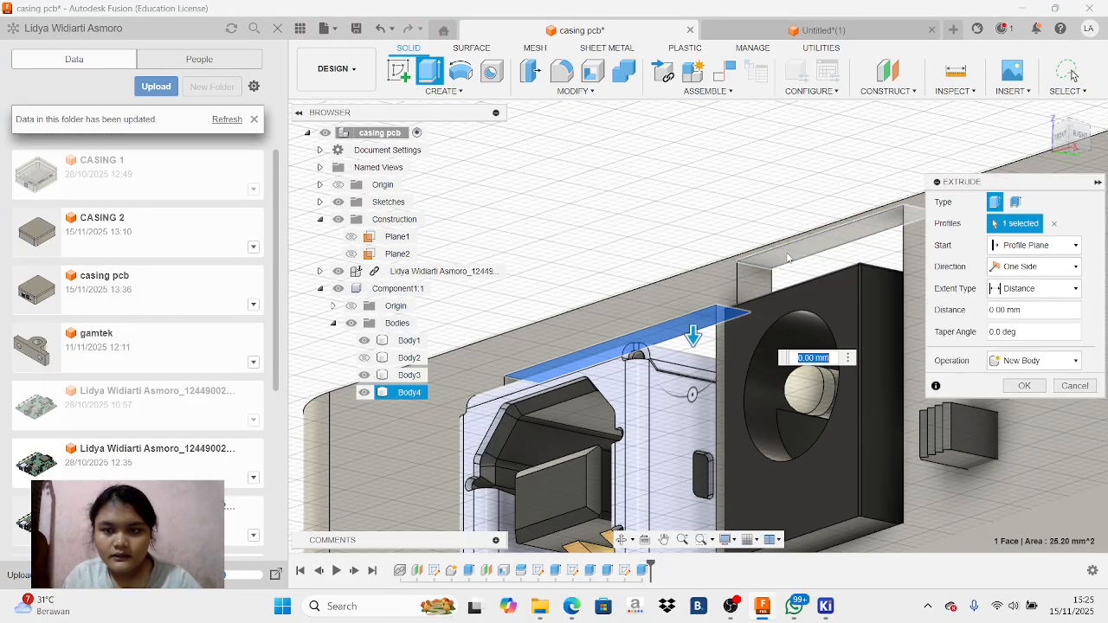
pyautogui.click(788, 258)
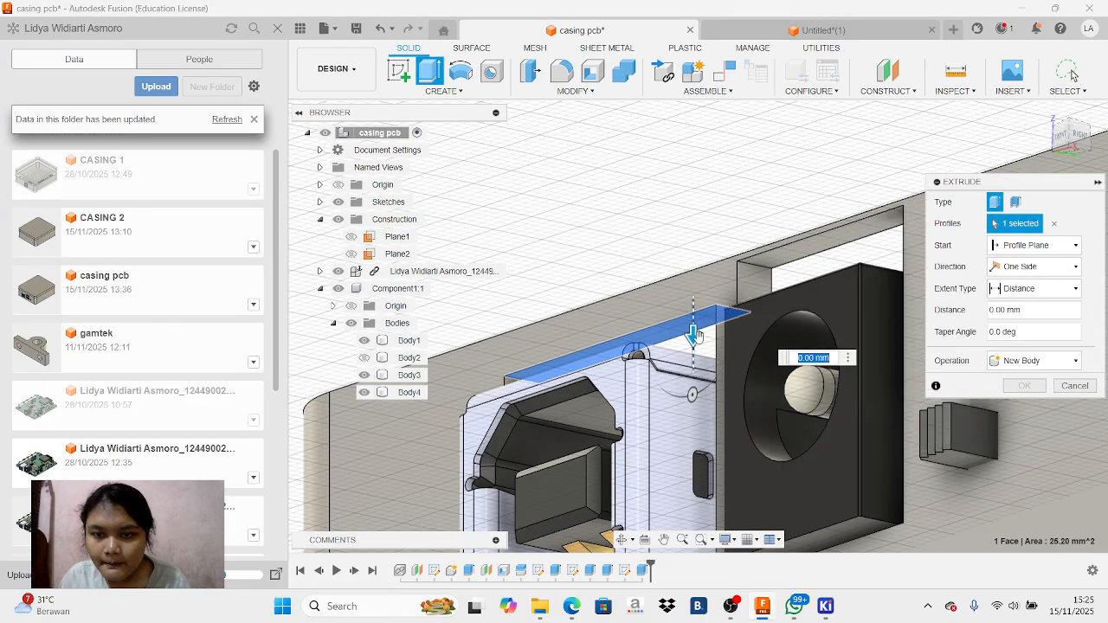
pyautogui.moveTo(692, 314)
pyautogui.mouseDown()
pyautogui.moveTo(682, 211)
pyautogui.moveTo(684, 262)
pyautogui.mouseUp()
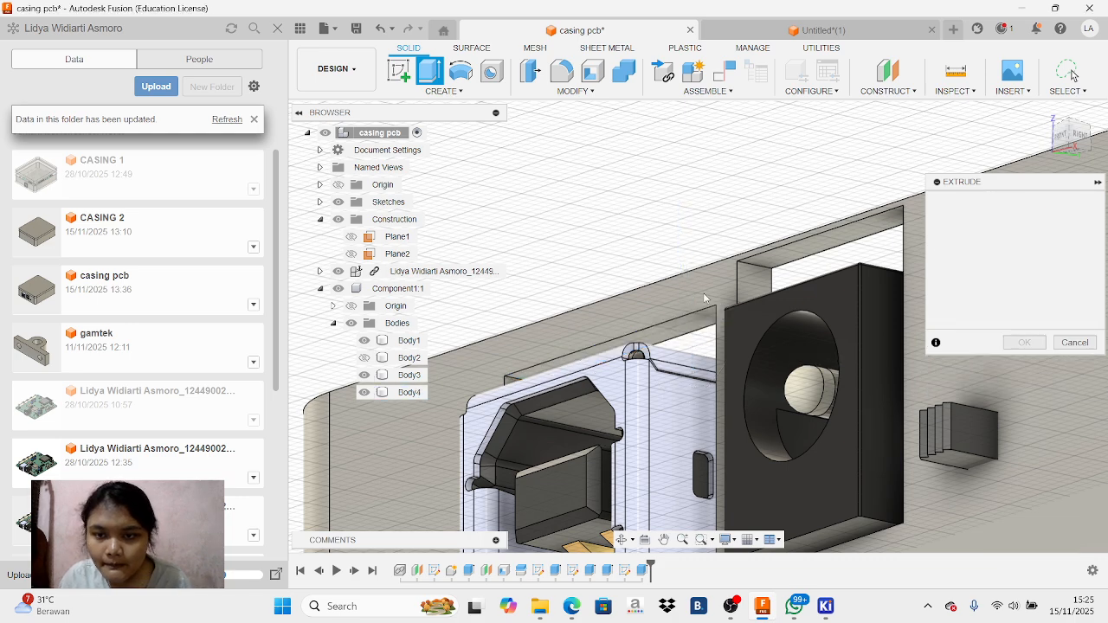
pyautogui.click(684, 326)
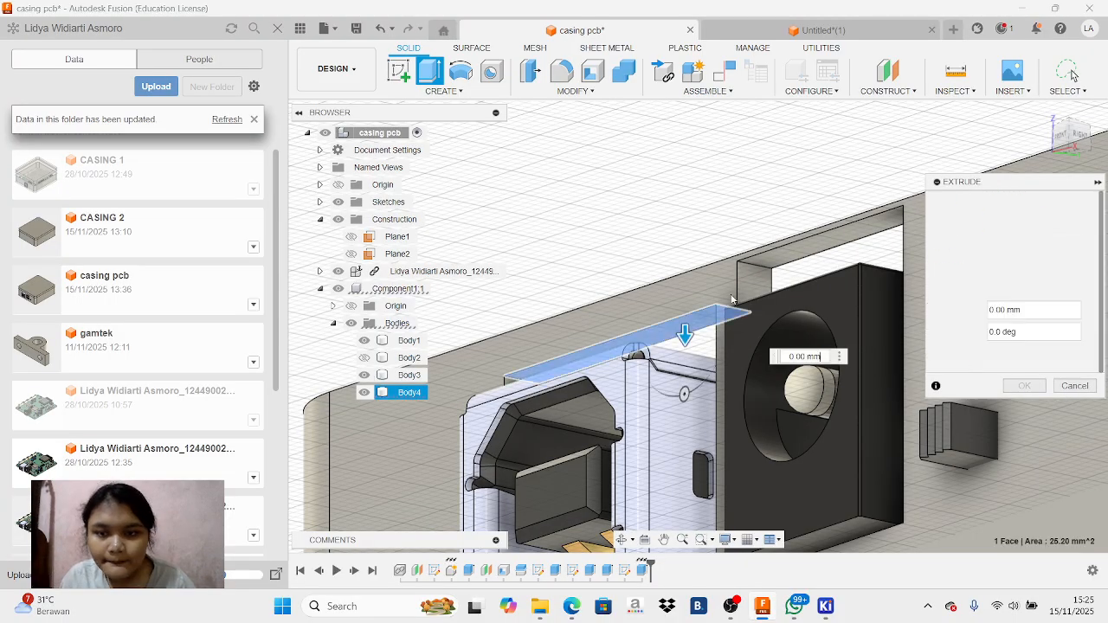
pyautogui.click(810, 247)
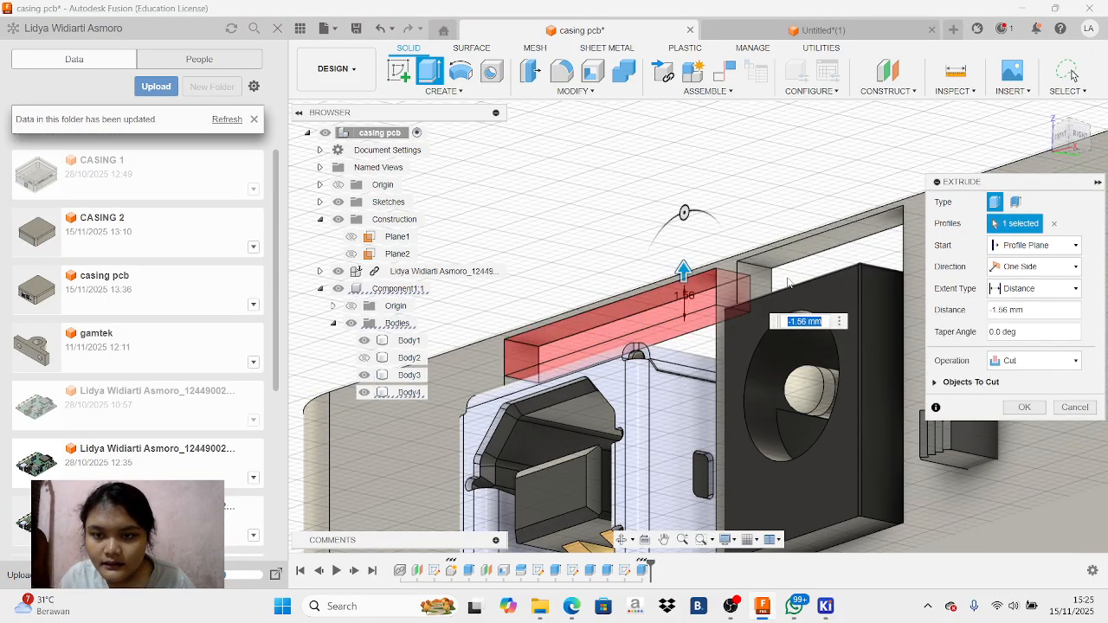
pyautogui.moveTo(684, 273); pyautogui.dragTo(684, 202)
pyautogui.press('Return')
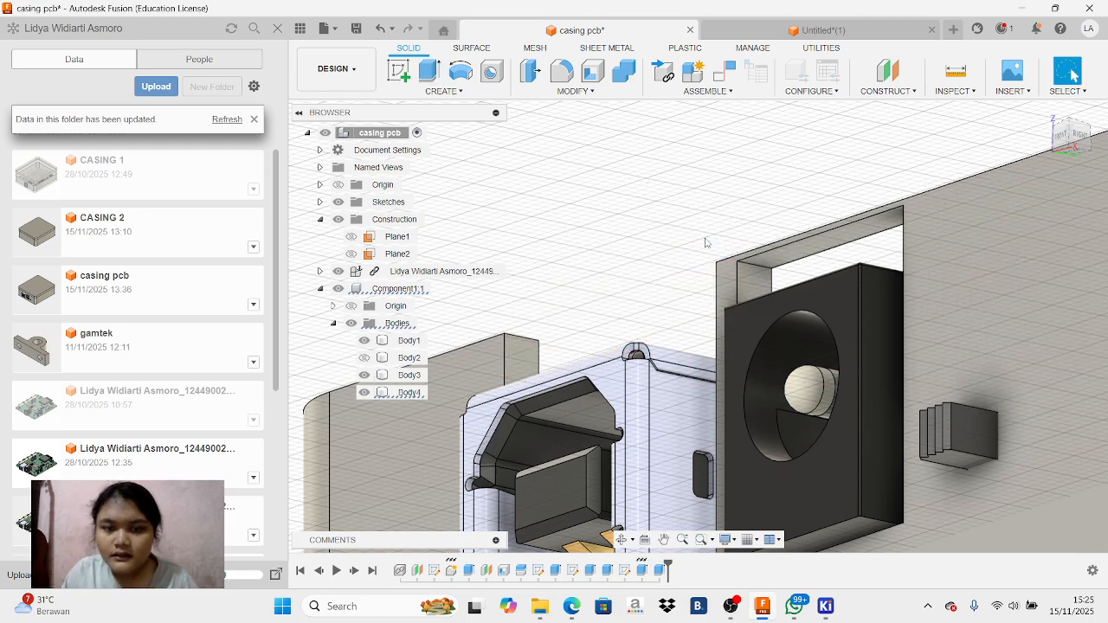
# Extrude the upper inner face of the power jack opening by -3.5 mm as a cut, removing the wall strip above it
pyautogui.click(790, 251)
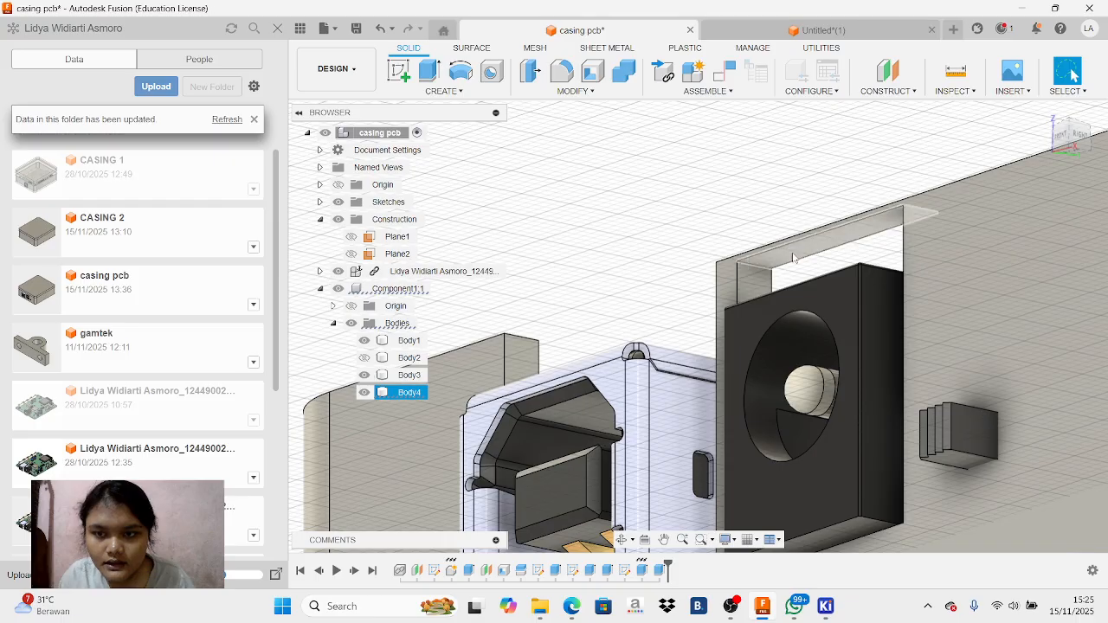
pyautogui.click(793, 257)
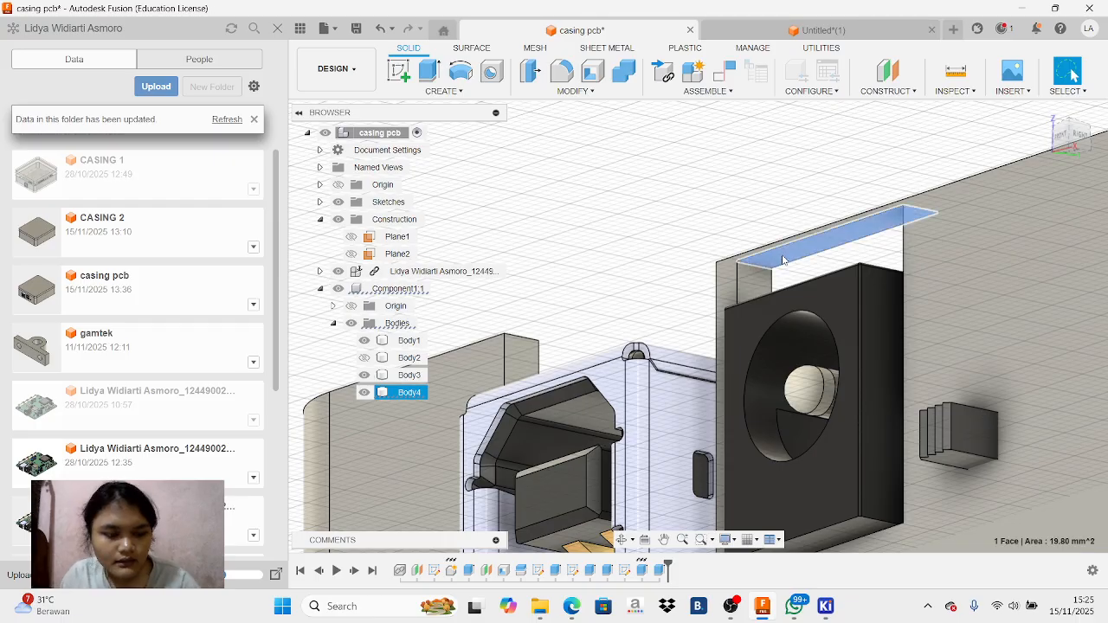
pyautogui.press('e')
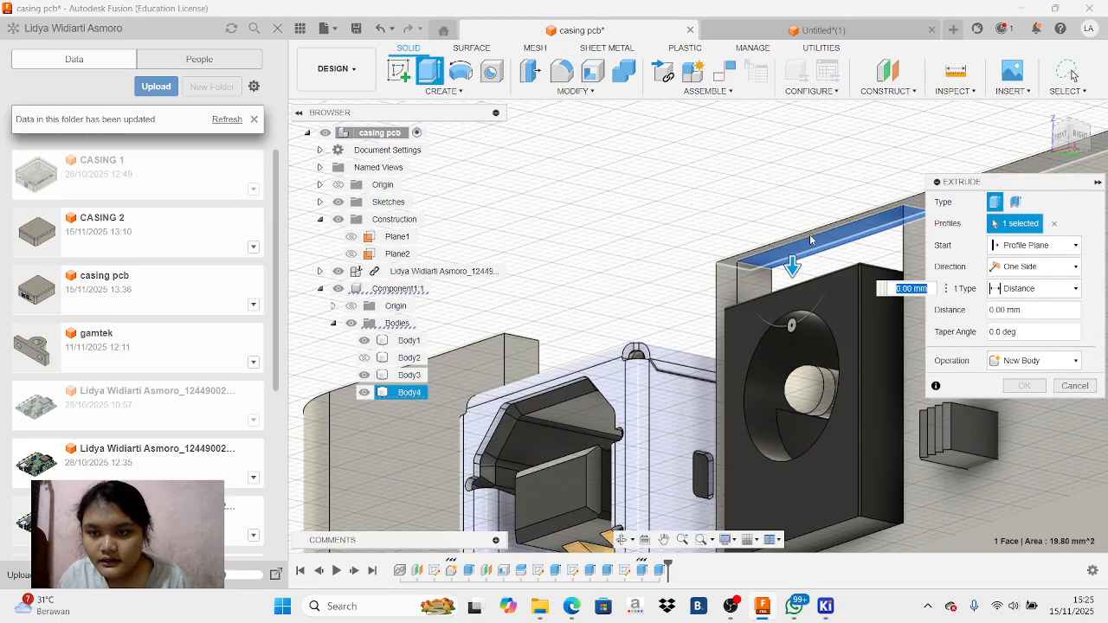
pyautogui.write('-3.5')
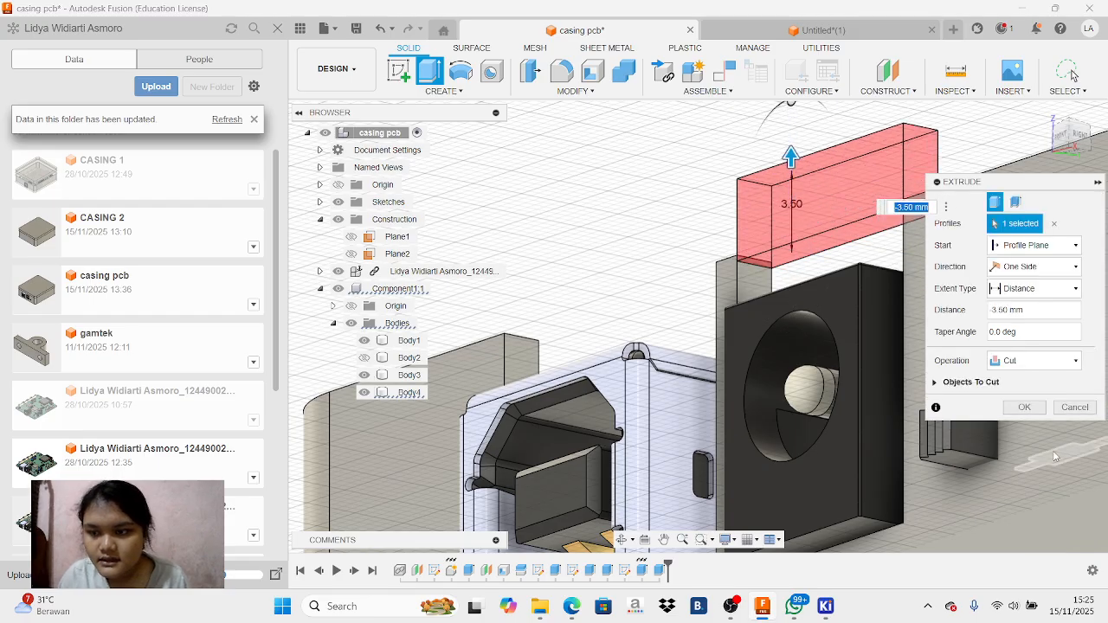
pyautogui.press('Return')
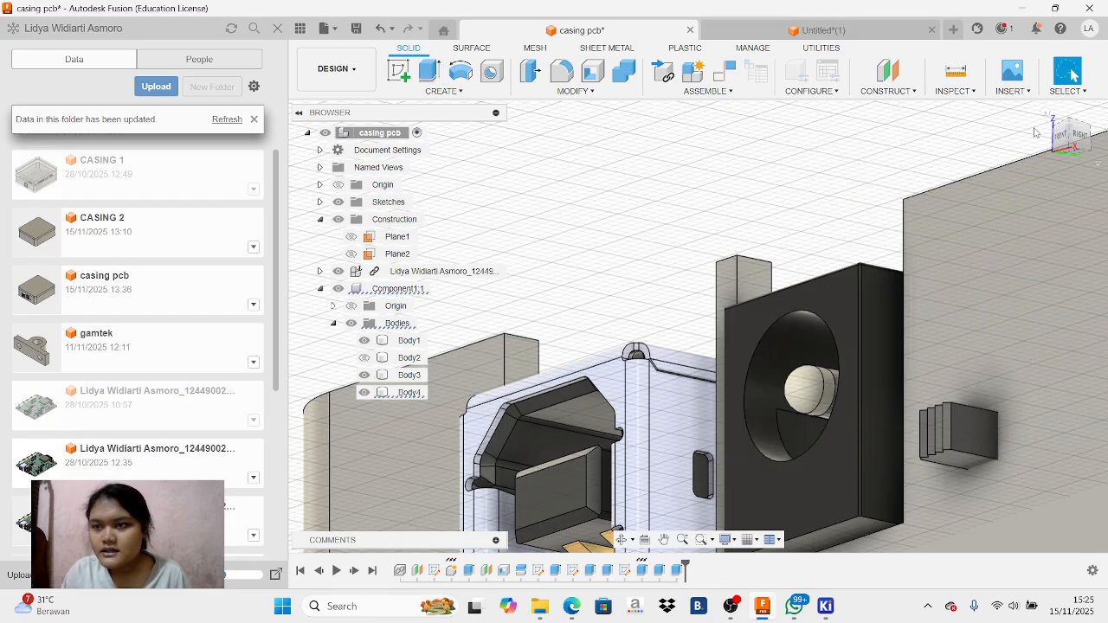
# Examine the open-topped USB and power jack cutouts, showing Body2 for comparison and hiding it again
pyautogui.moveTo(1061, 140); pyautogui.dragTo(1065, 168)
pyautogui.scroll(-5, 901, 237)
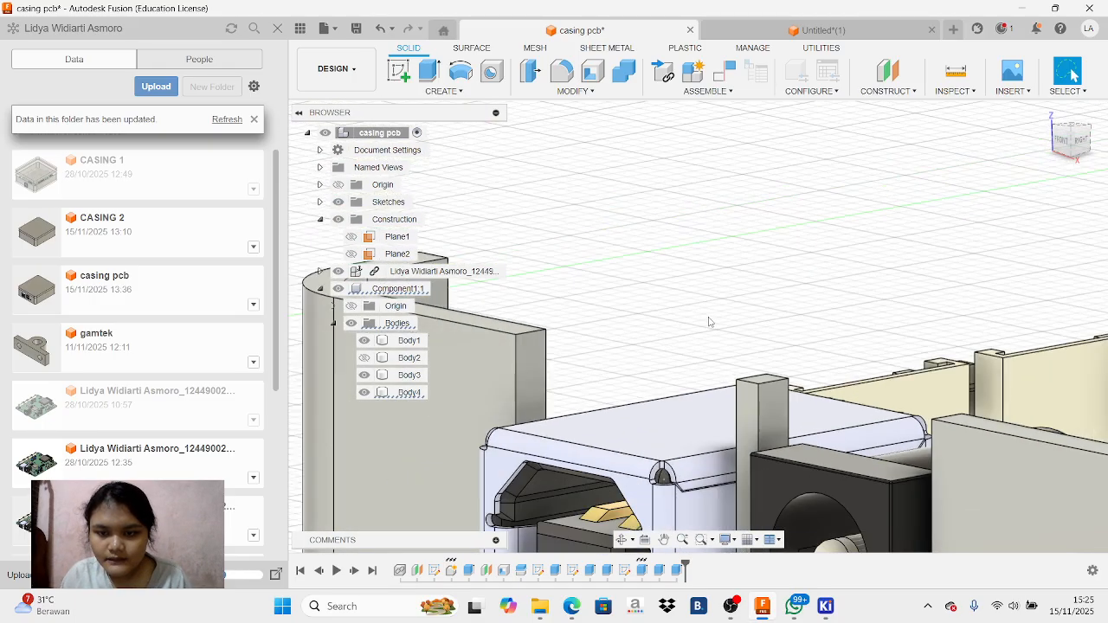
pyautogui.scroll(-2, 866, 234)
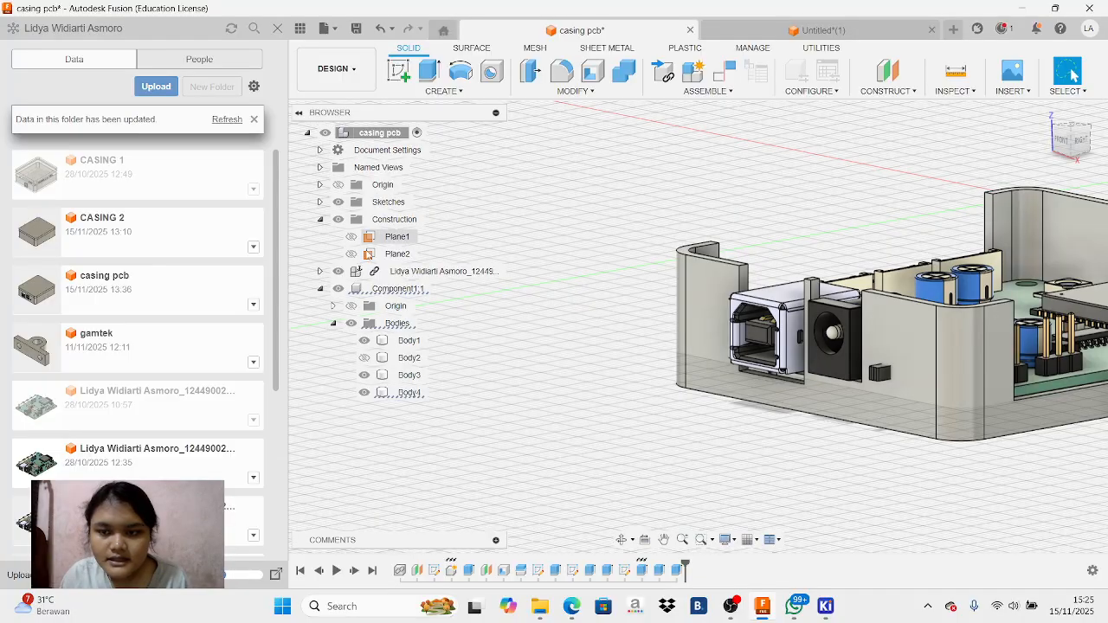
pyautogui.click(364, 357)
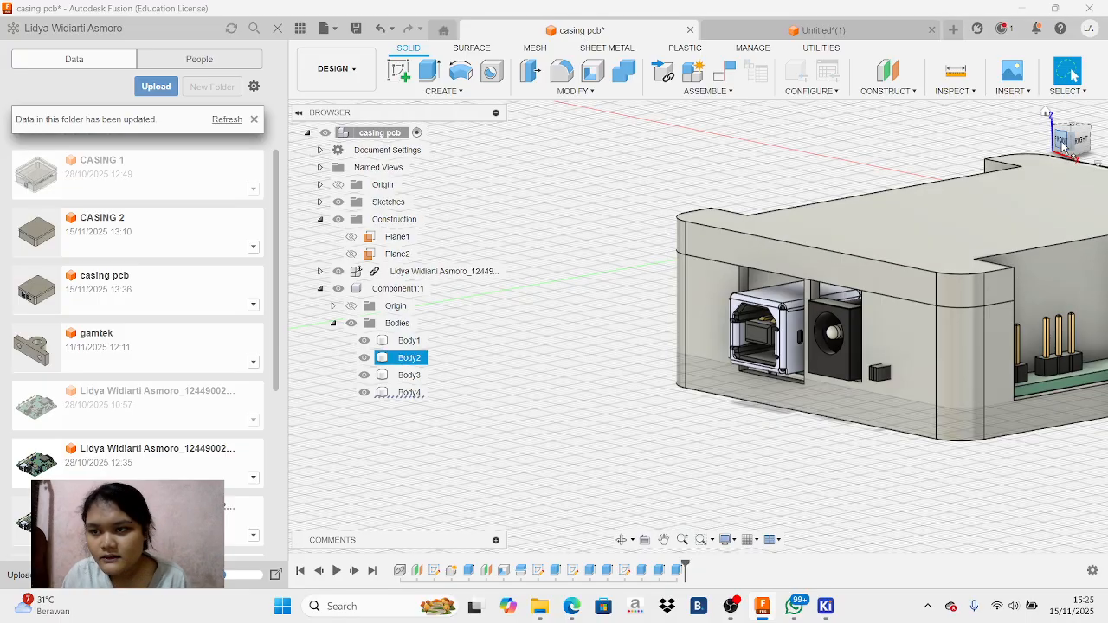
pyautogui.click(739, 335)
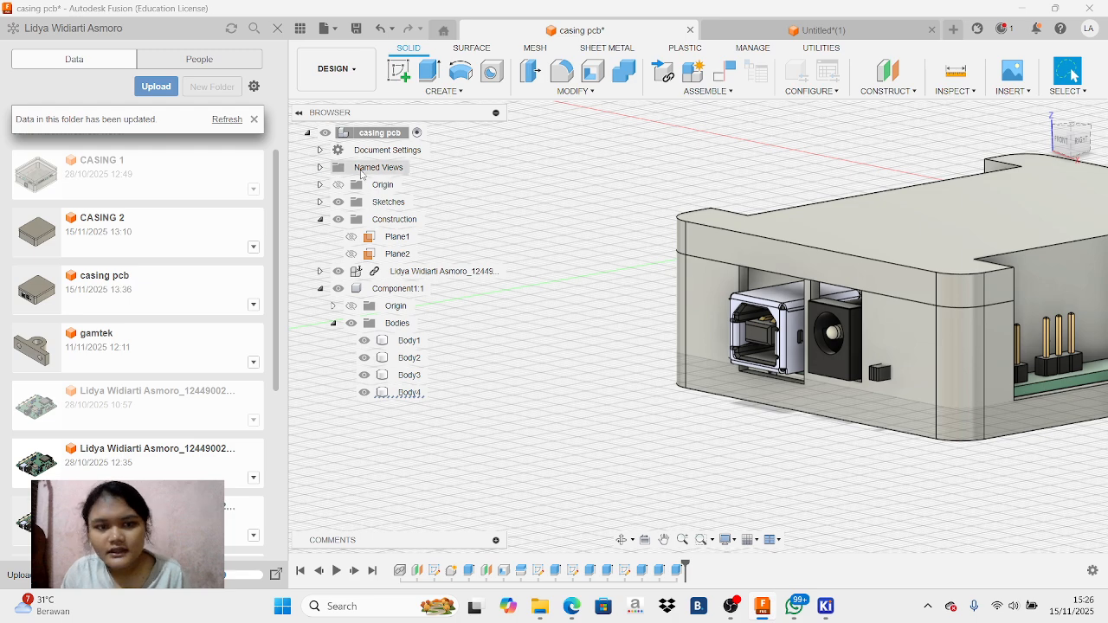
pyautogui.click(373, 358)
pyautogui.click(365, 358)
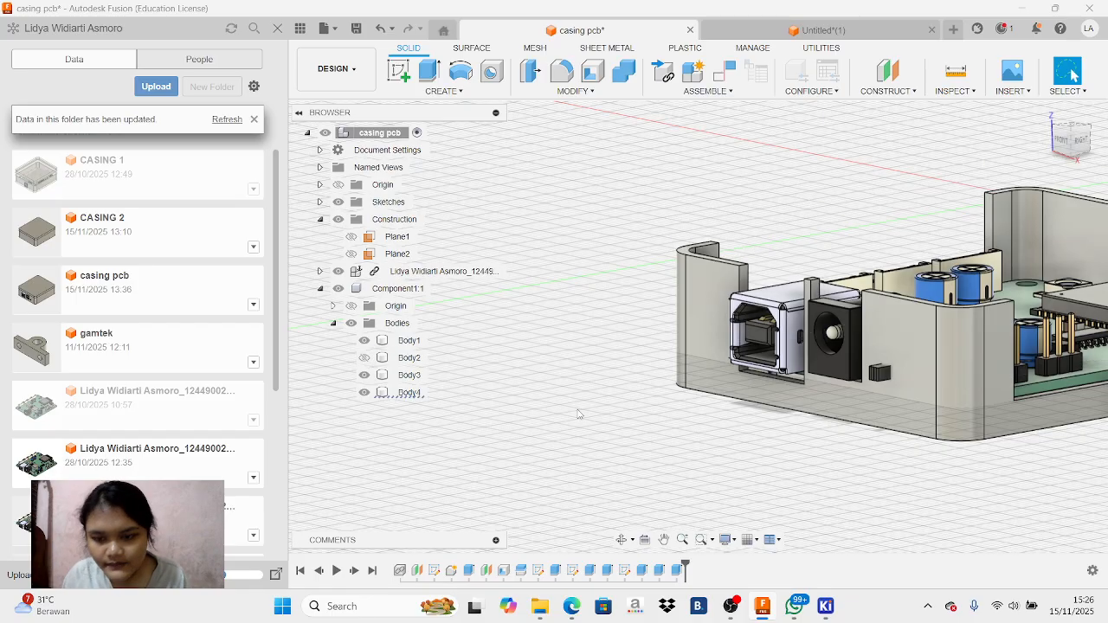
pyautogui.click(735, 607)
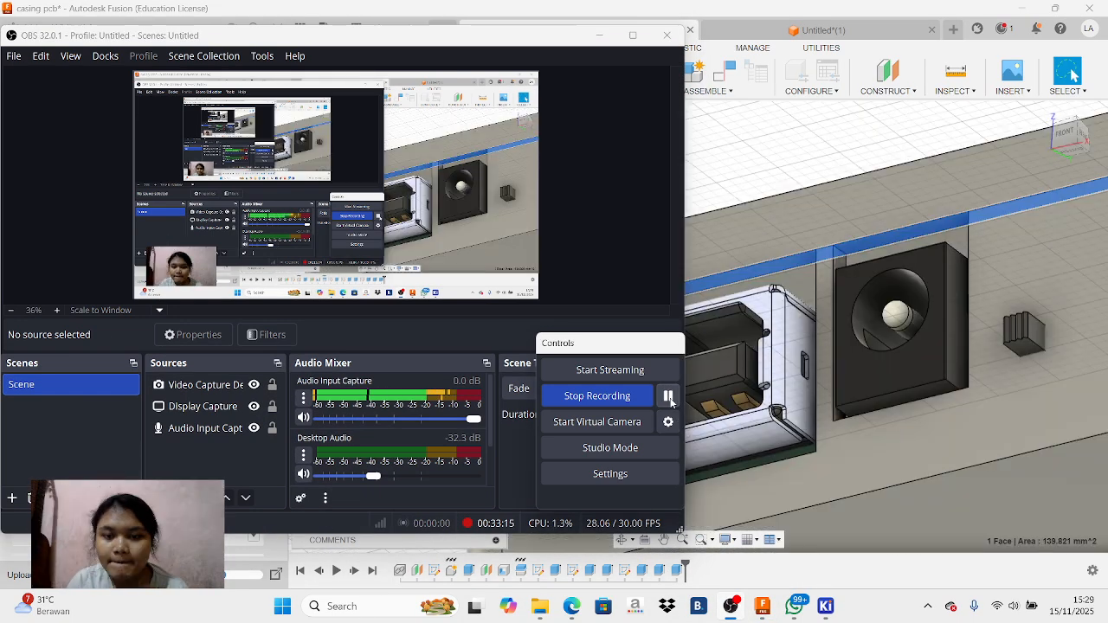
pyautogui.click(600, 35)
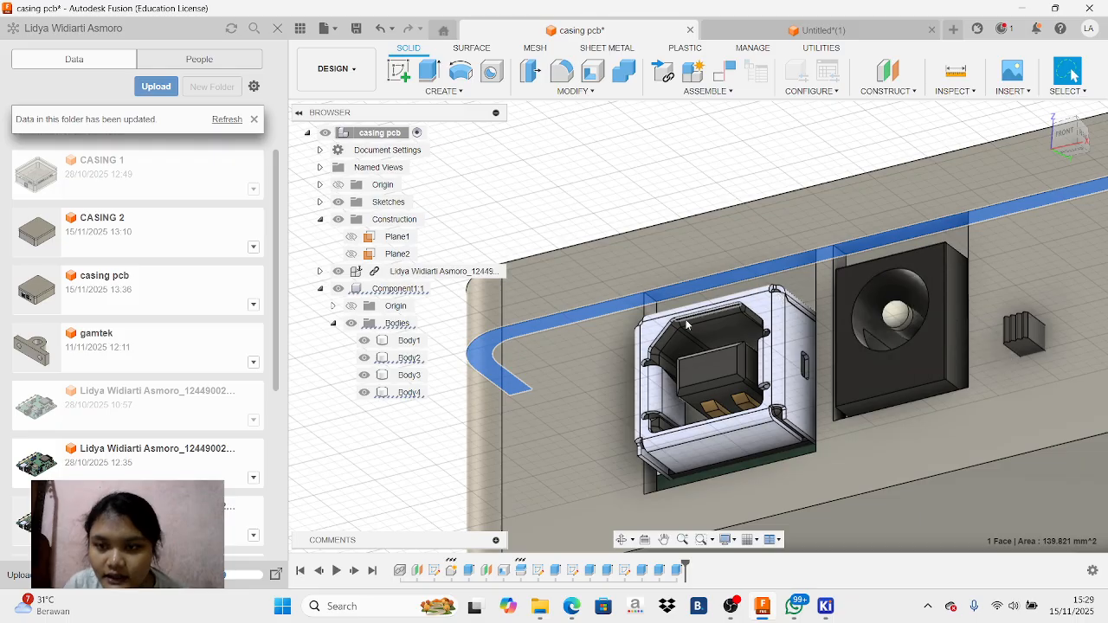
# Start a sketch on the underside rim face of Body2, above the USB port and power jack openings
pyautogui.scroll(2, 859, 320)
pyautogui.scroll(-1, 859, 321)
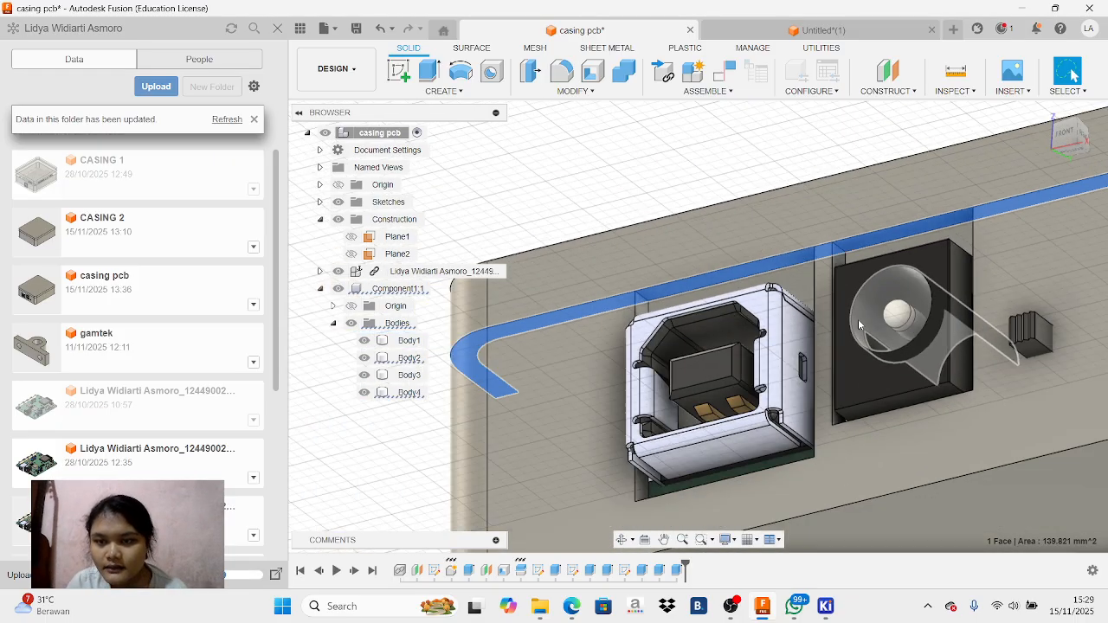
pyautogui.scroll(-3, 858, 319)
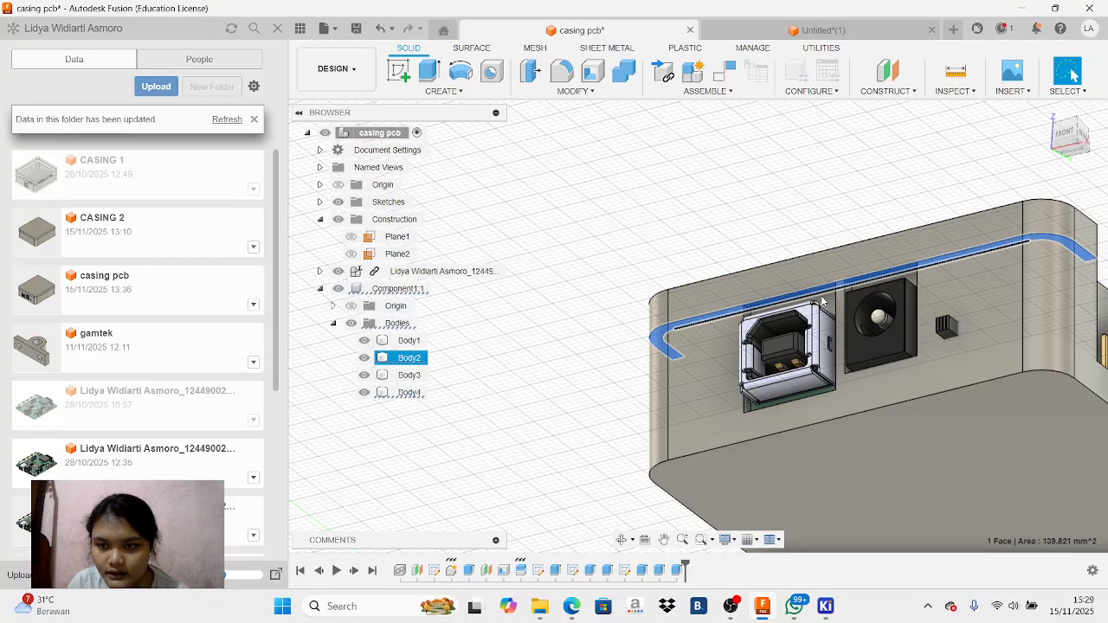
pyautogui.moveTo(1074, 135)
pyautogui.mouseDown()
pyautogui.moveTo(1073, 162)
pyautogui.moveTo(1080, 133)
pyautogui.mouseUp()
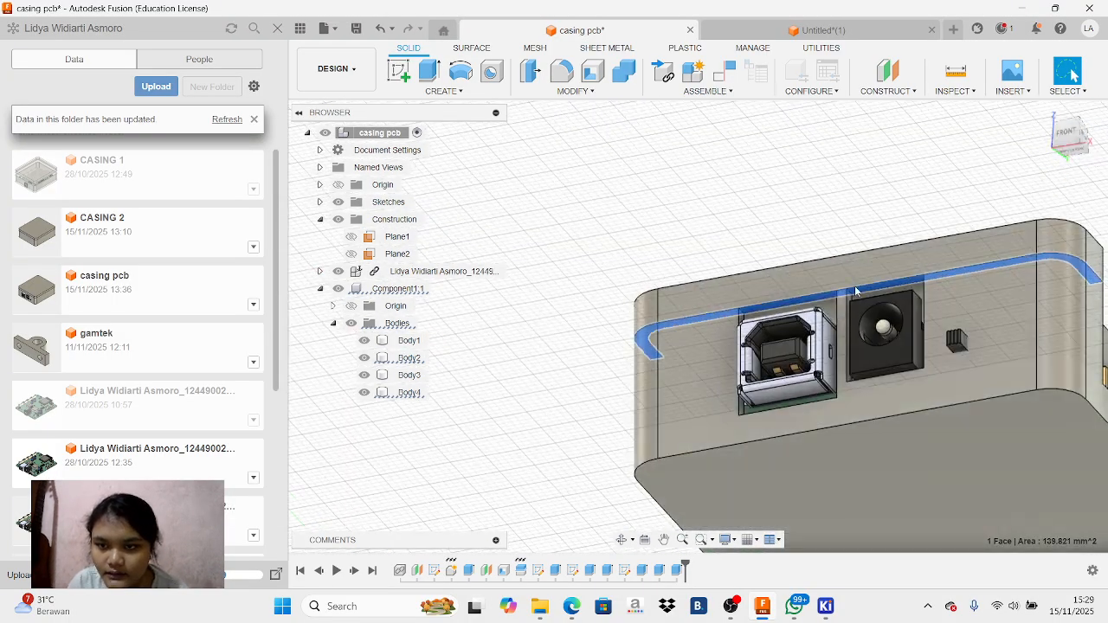
pyautogui.click(826, 186)
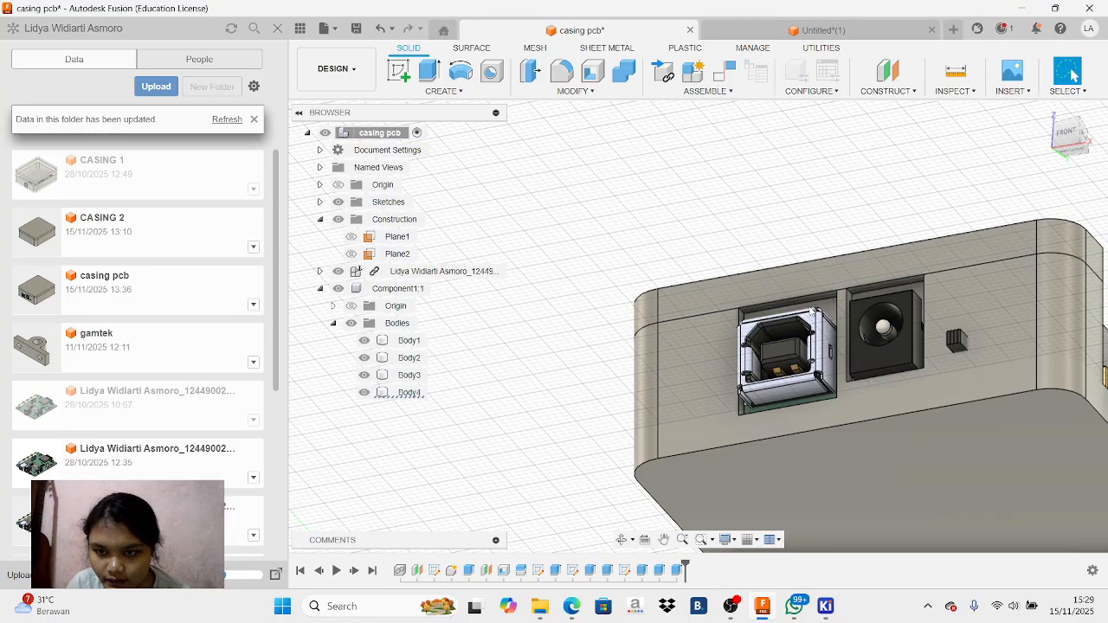
pyautogui.scroll(5, 812, 301)
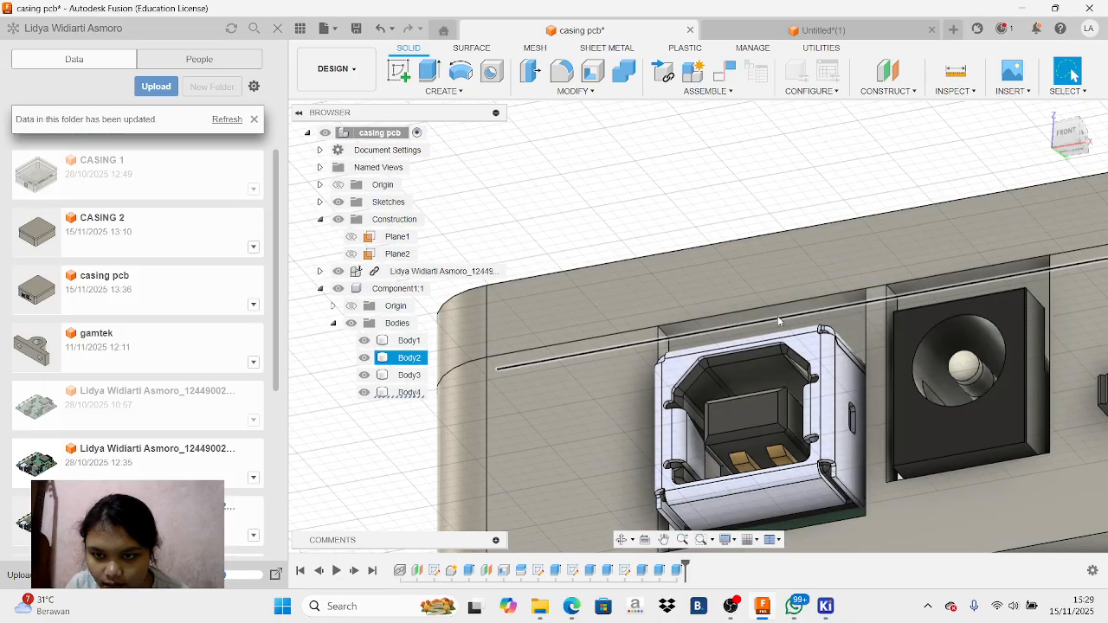
pyautogui.click(659, 334)
pyautogui.click(398, 71)
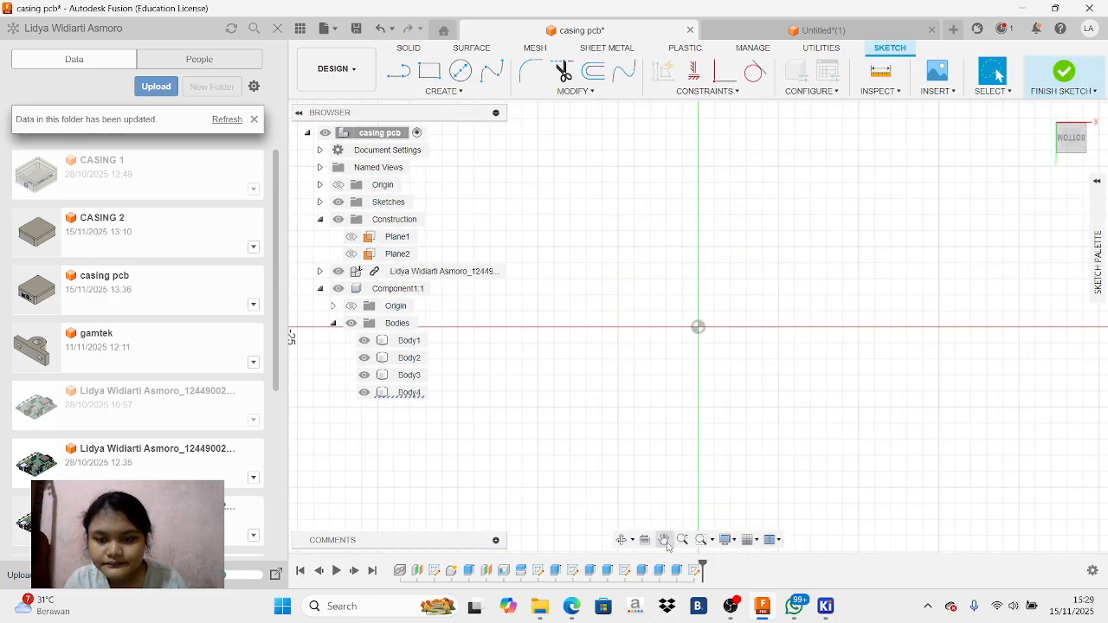
# Try to project Body2's underside rim face above the USB and power jack openings into the active sketch
pyautogui.click(665, 541)
pyautogui.moveTo(785, 445)
pyautogui.mouseDown()
pyautogui.moveTo(636, 460)
pyautogui.moveTo(614, 493)
pyautogui.moveTo(731, 413)
pyautogui.moveTo(796, 351)
pyautogui.moveTo(606, 443)
pyautogui.mouseUp()
pyautogui.click(1073, 154)
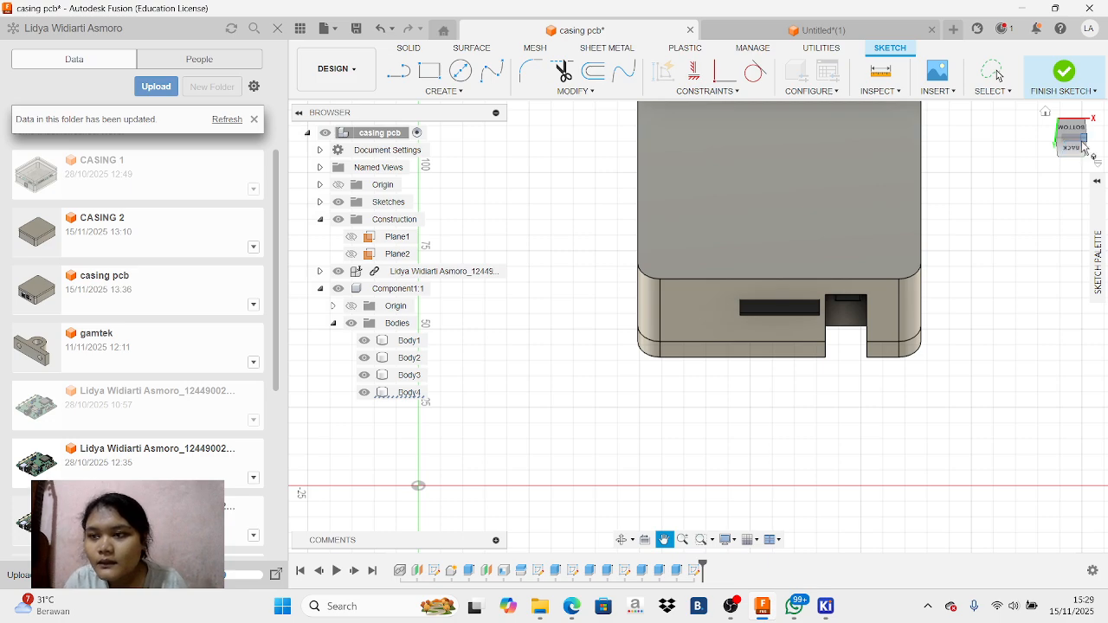
pyautogui.moveTo(1084, 115); pyautogui.dragTo(1070, 5)
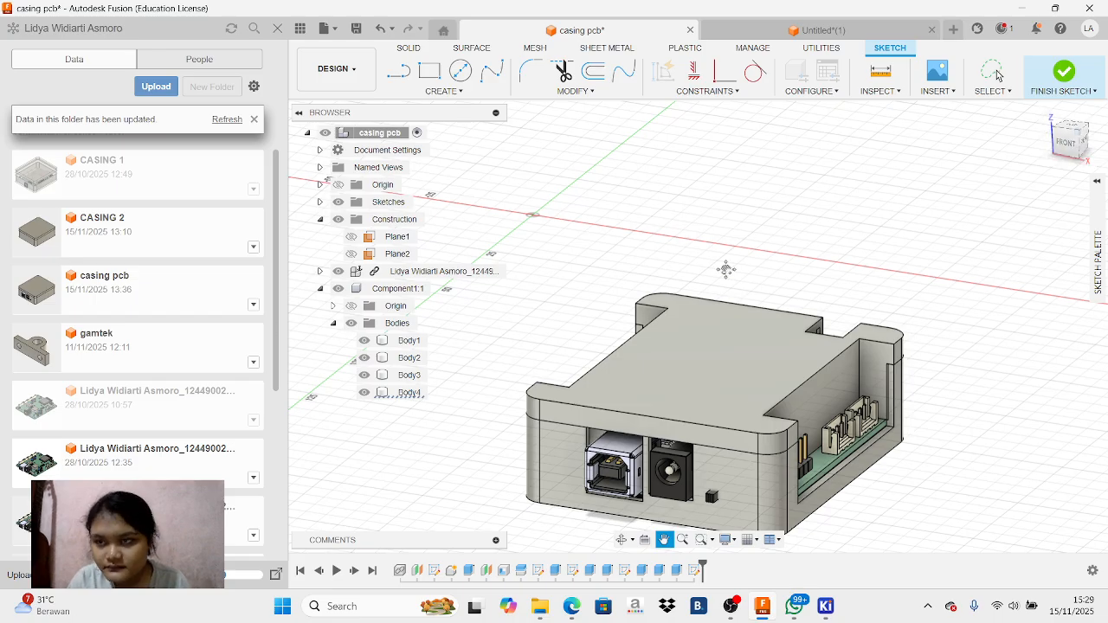
pyautogui.moveTo(1066, 141); pyautogui.dragTo(1082, 92)
pyautogui.scroll(3, 784, 212)
pyautogui.scroll(2, 784, 212)
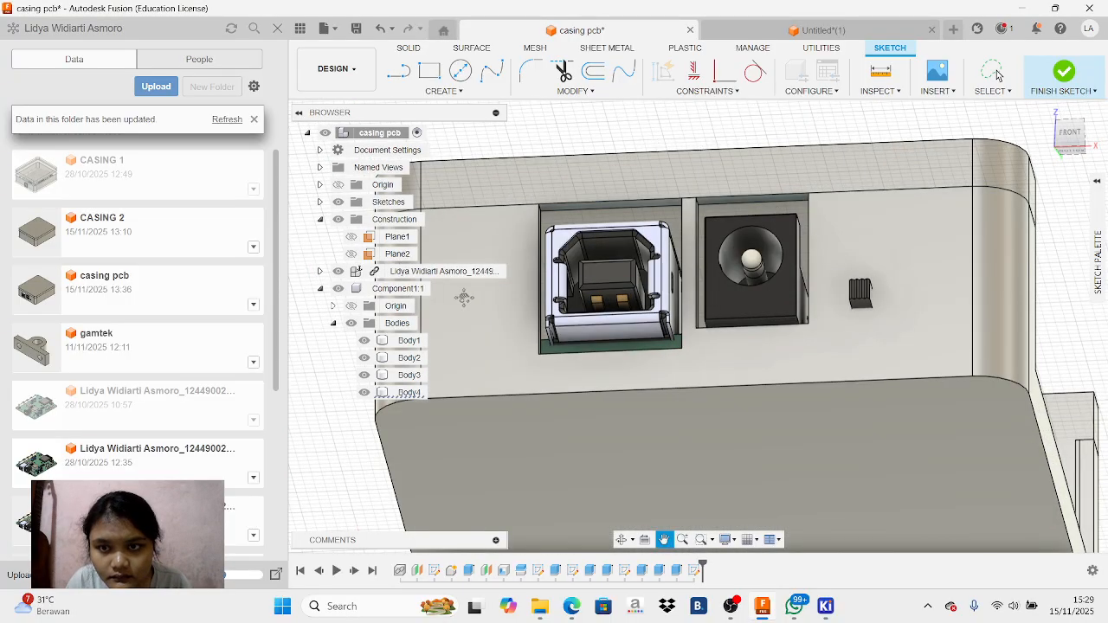
pyautogui.press('Escape')
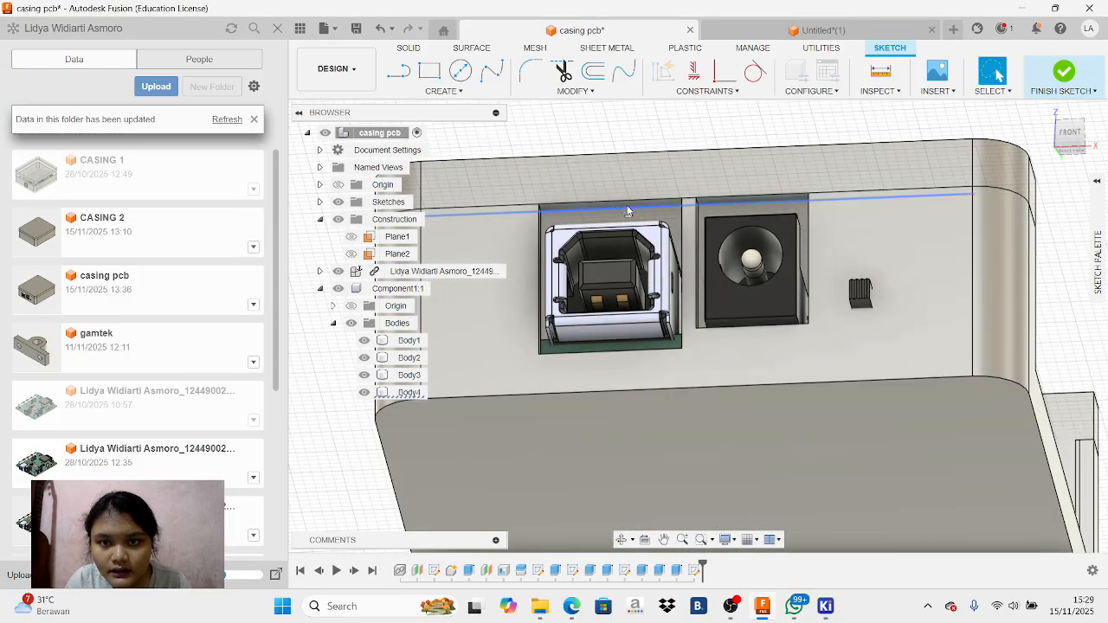
pyautogui.scroll(3, 630, 210)
pyautogui.click(629, 211)
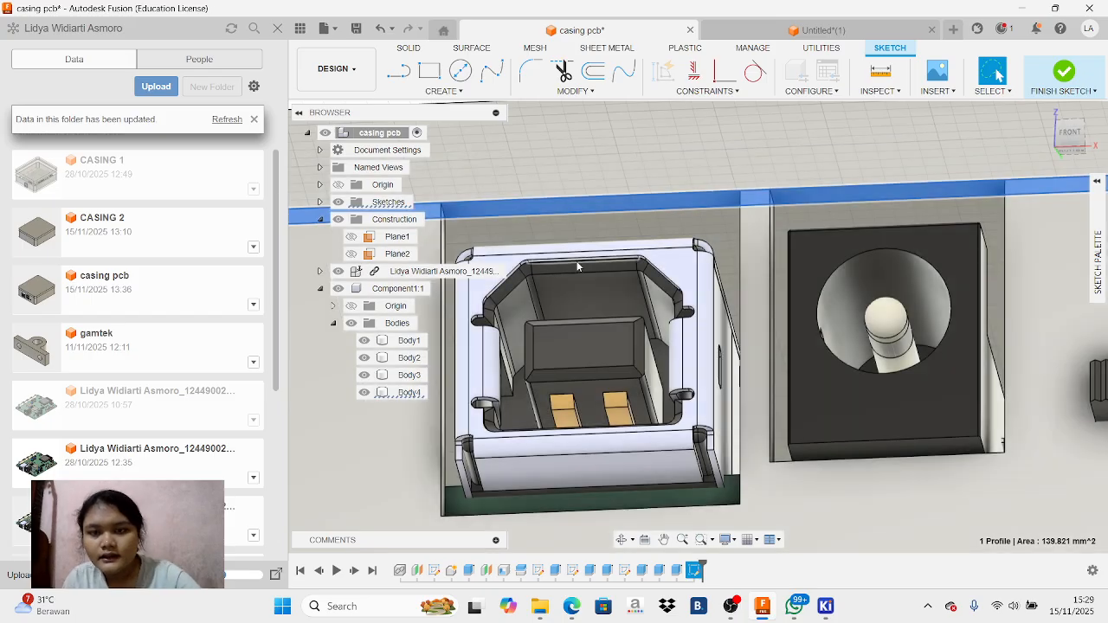
pyautogui.press('p')
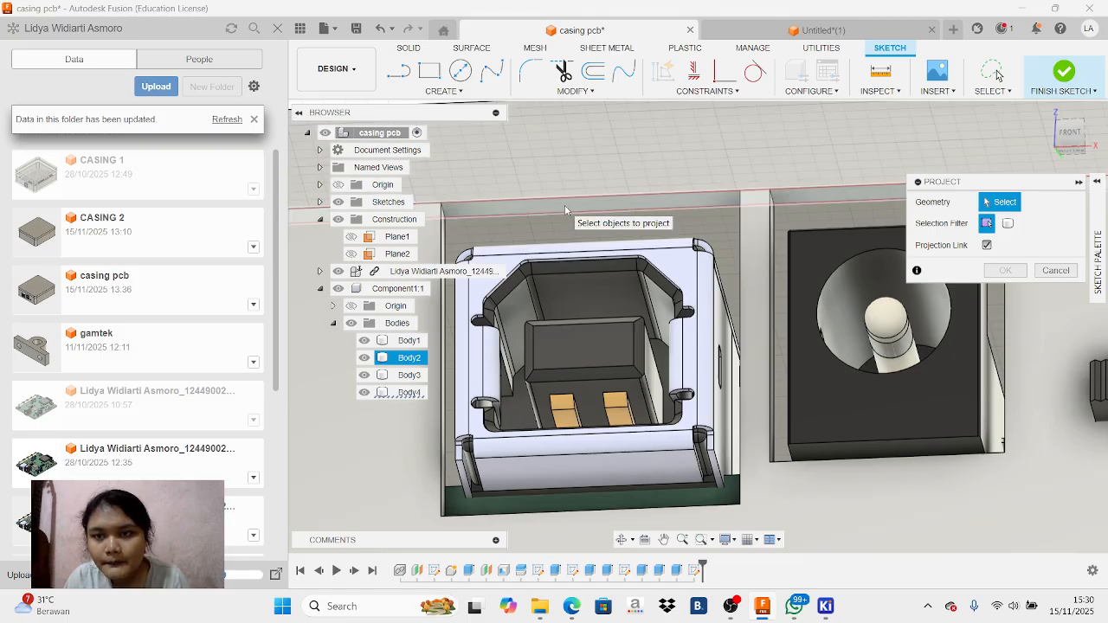
pyautogui.click(566, 207)
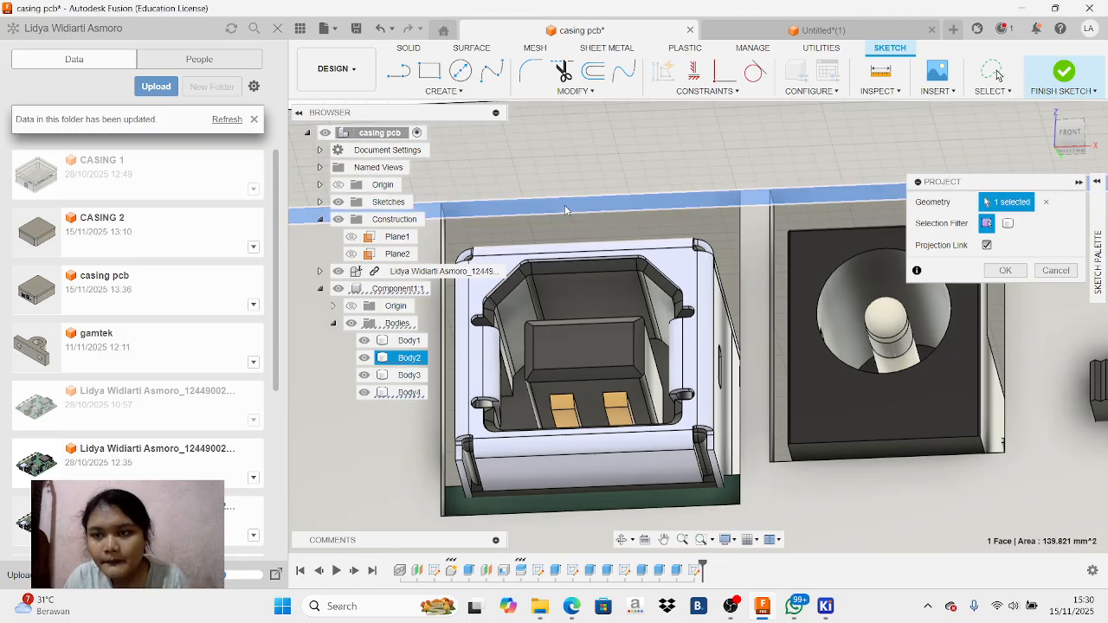
pyautogui.click(593, 76)
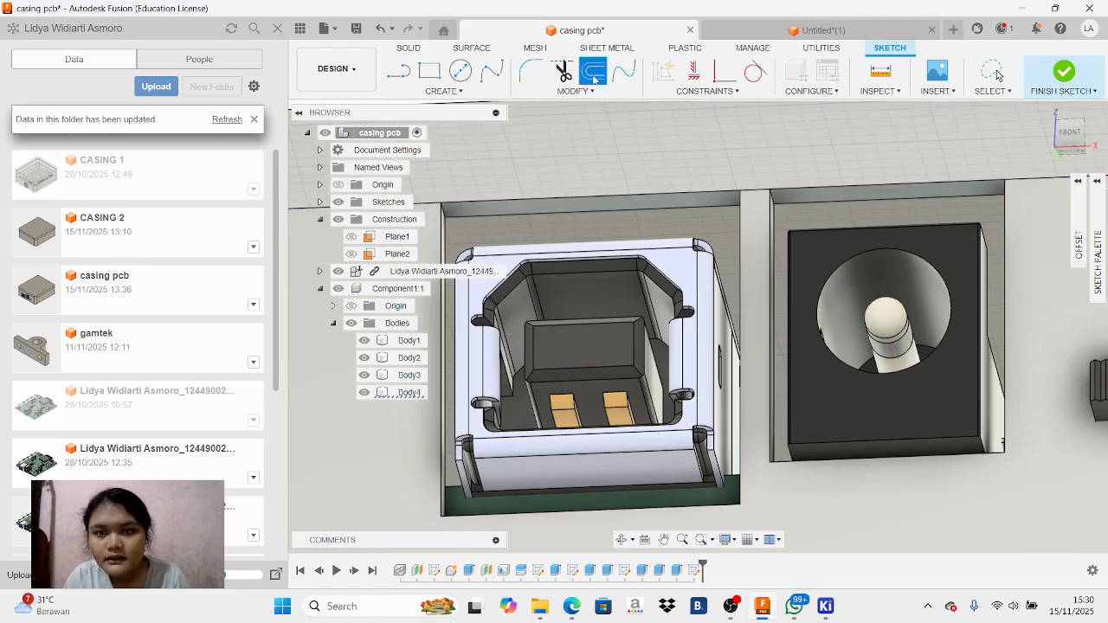
pyautogui.click(581, 212)
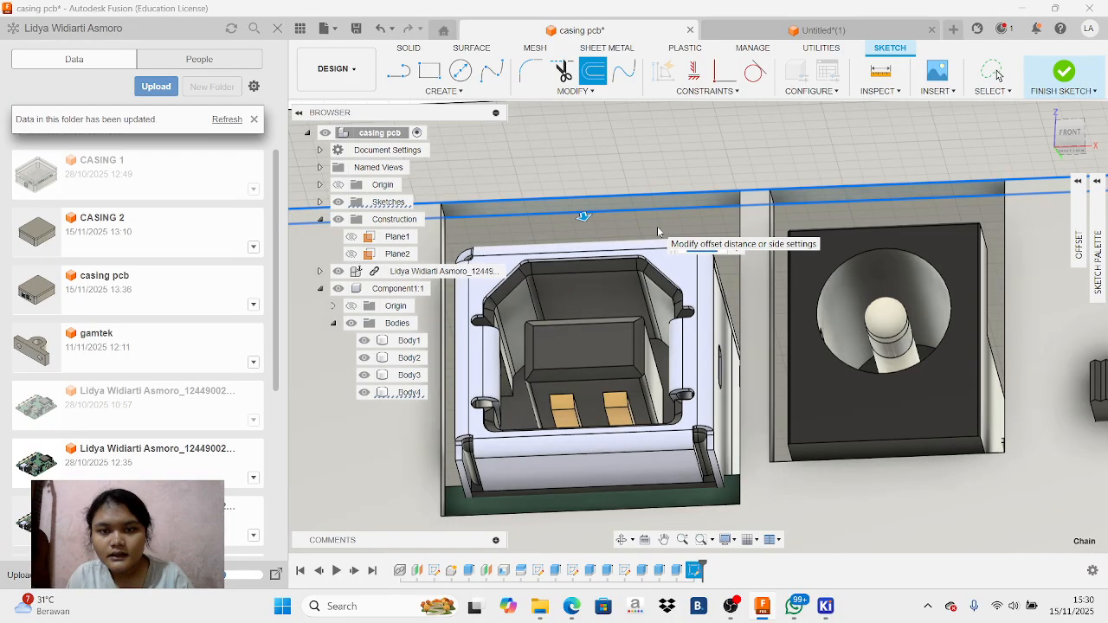
pyautogui.click(1071, 132)
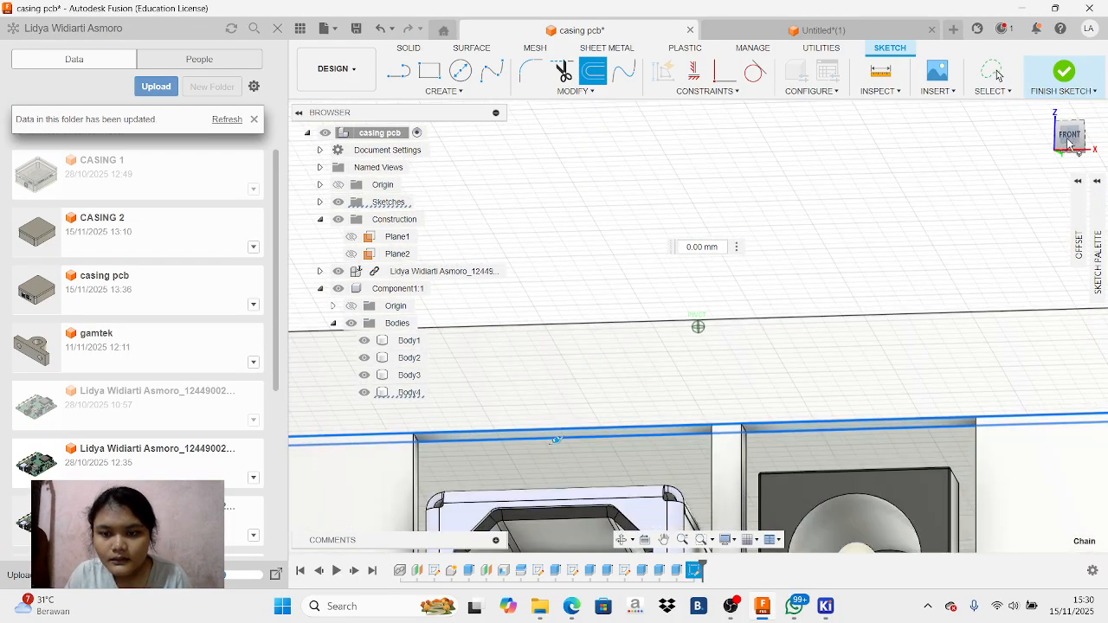
pyautogui.click(1071, 136)
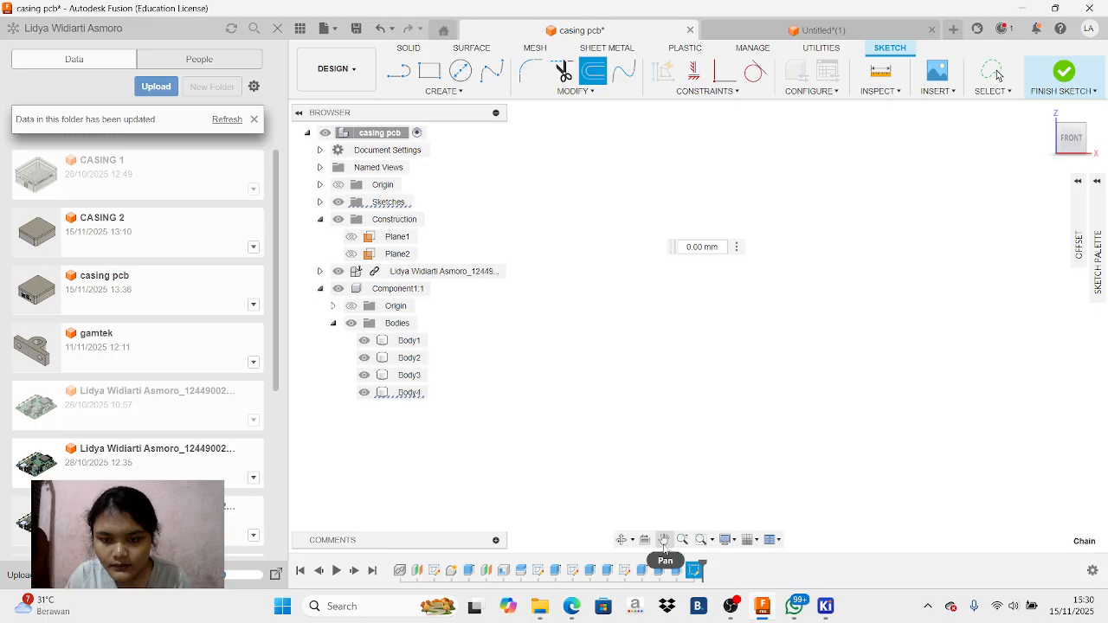
pyautogui.click(663, 539)
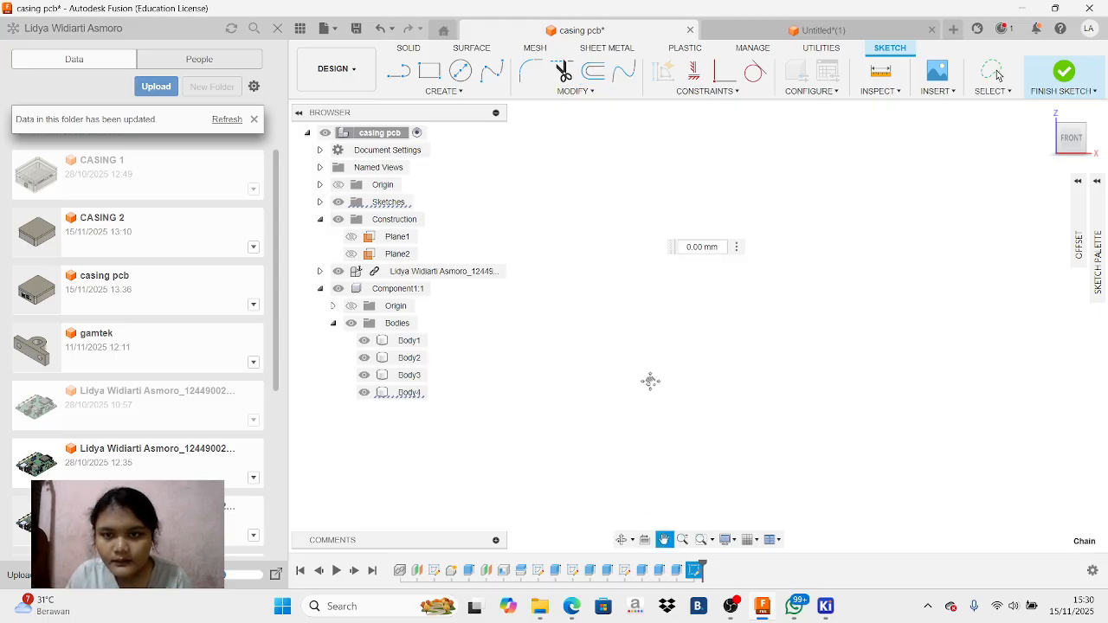
pyautogui.click(382, 28)
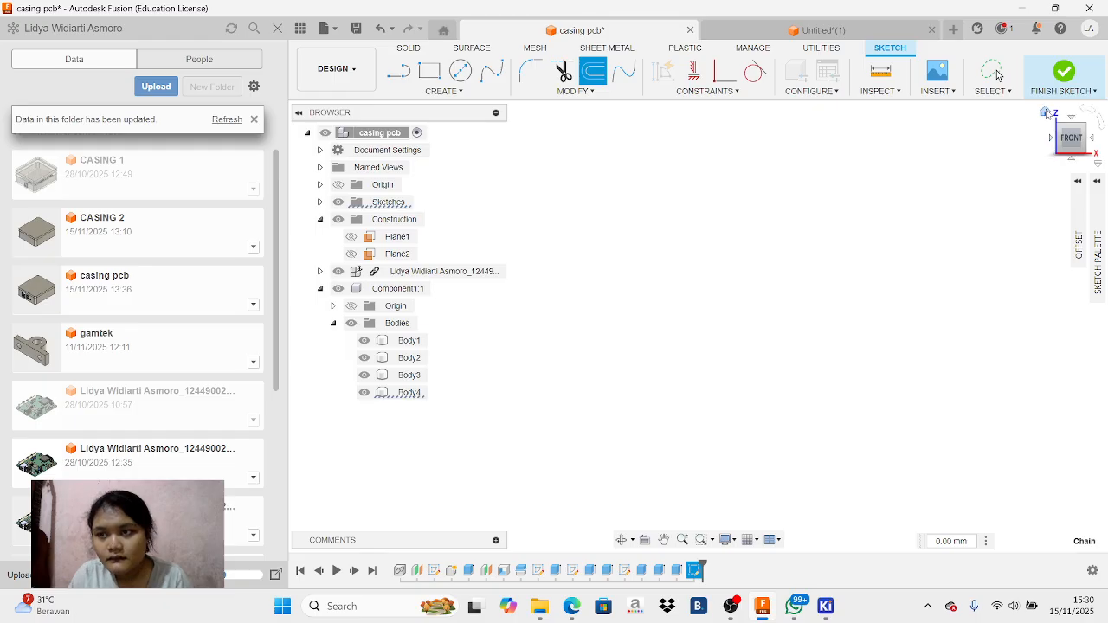
pyautogui.click(1047, 113)
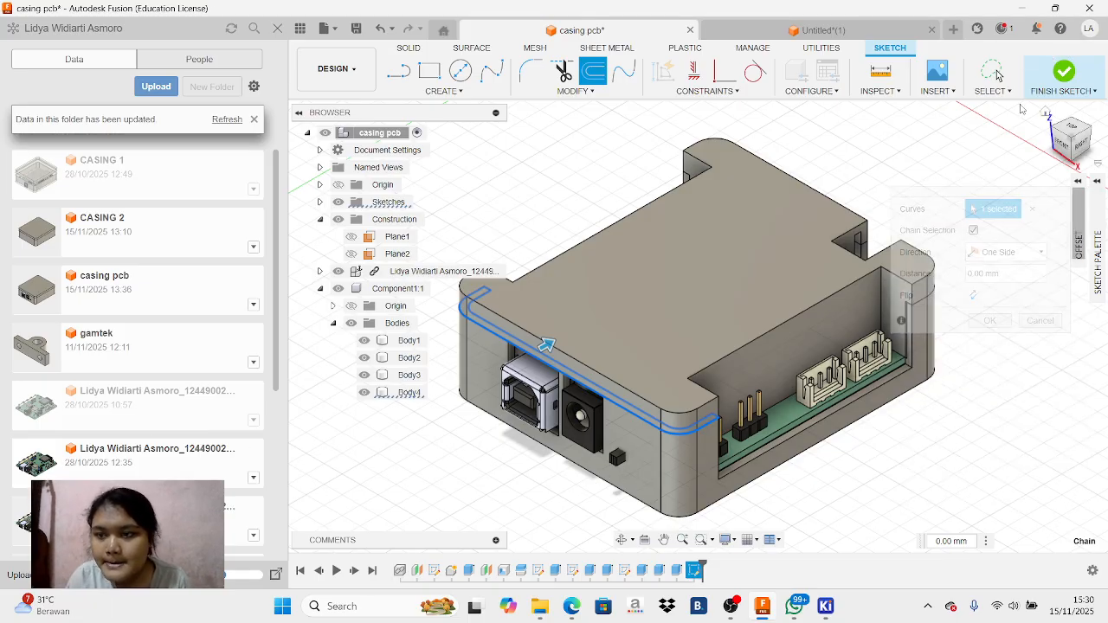
pyautogui.moveTo(1077, 141)
pyautogui.mouseDown()
pyautogui.moveTo(1102, 128)
pyautogui.moveTo(1104, 106)
pyautogui.mouseUp()
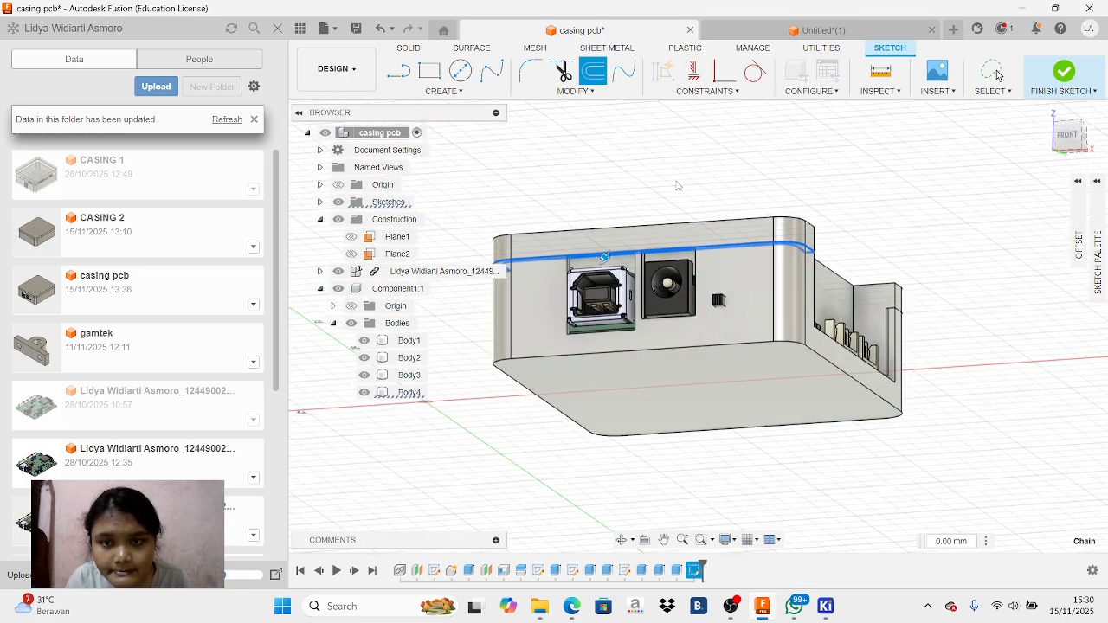
# Try to offset the rim's outline above the USB and power jack openings by 5 mm
pyautogui.scroll(3, 653, 242)
pyautogui.scroll(3, 651, 241)
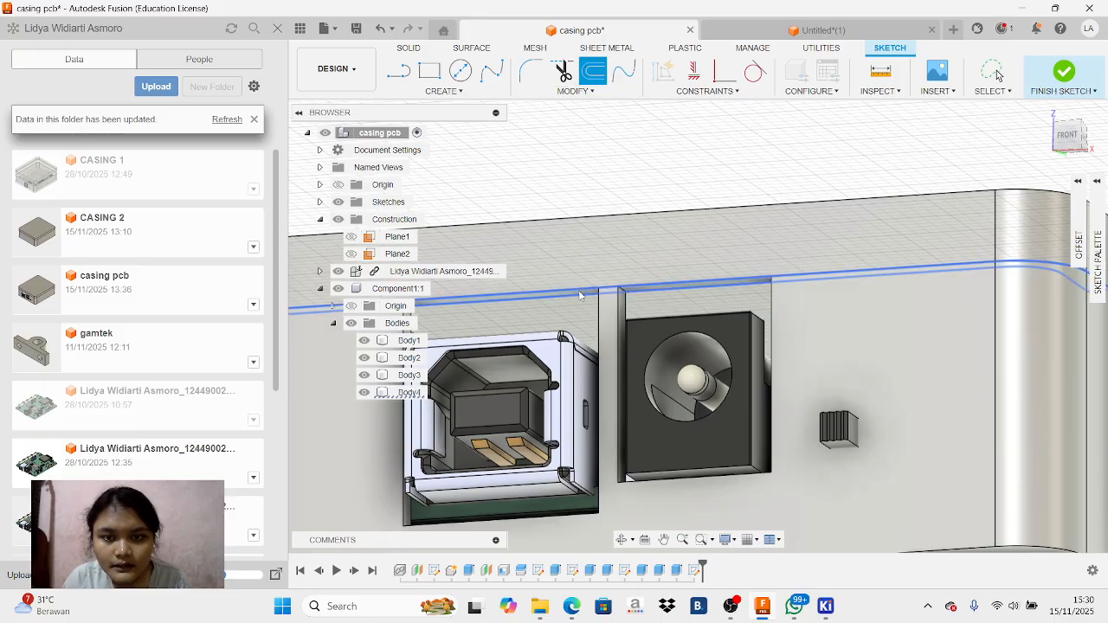
pyautogui.scroll(2, 581, 291)
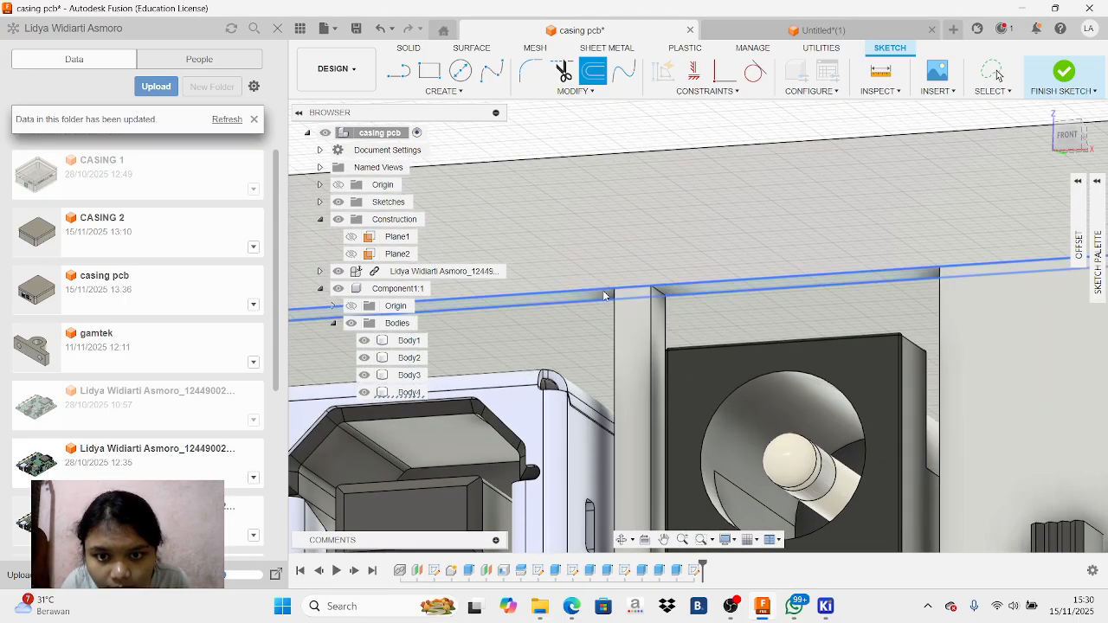
pyautogui.click(603, 294)
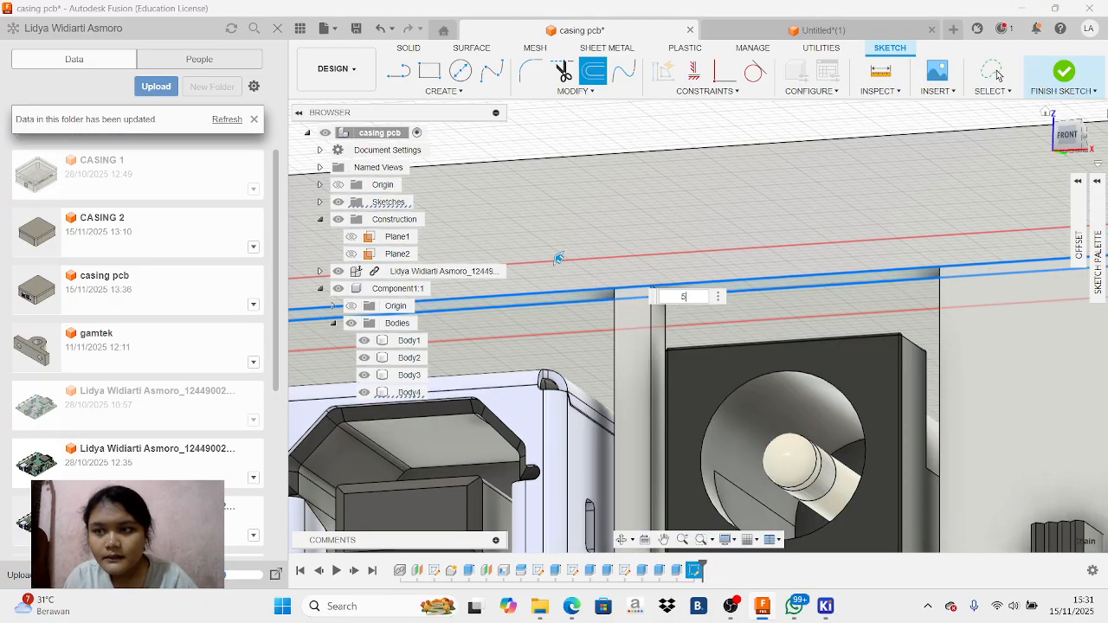
pyautogui.click(1067, 136)
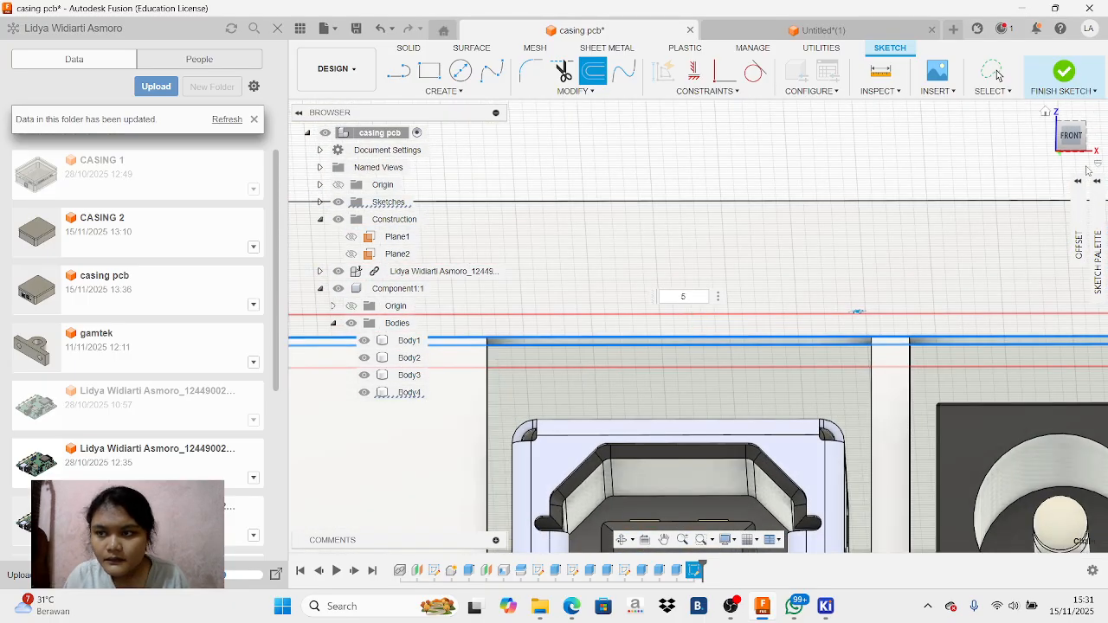
pyautogui.scroll(3, 973, 248)
pyautogui.scroll(-4, 963, 275)
pyautogui.scroll(-2, 961, 270)
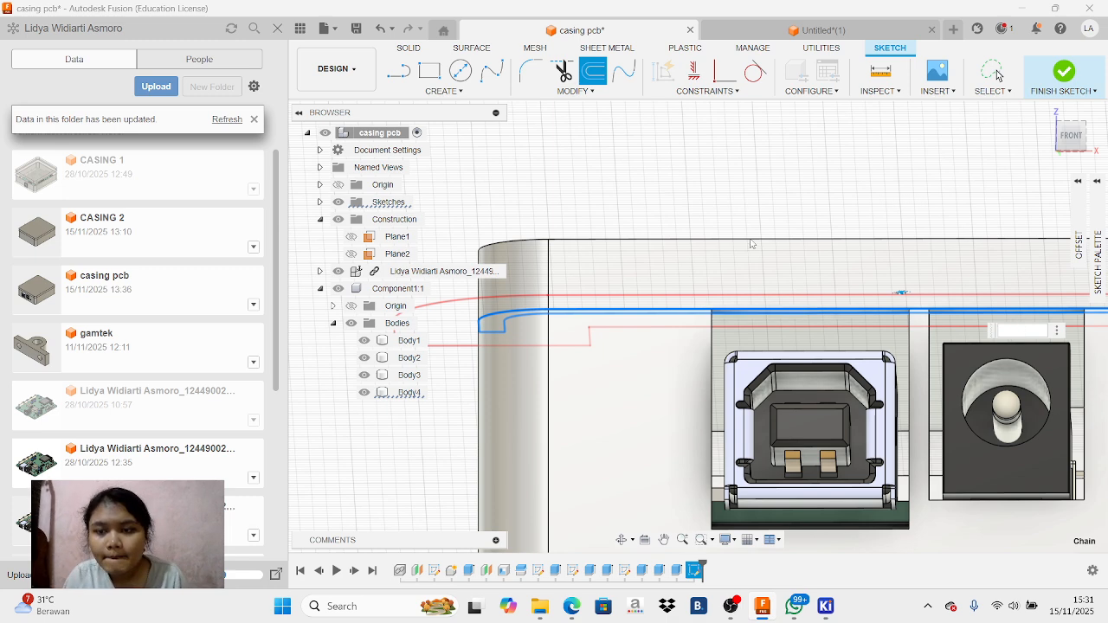
pyautogui.rightClick(639, 183)
pyautogui.click(599, 184)
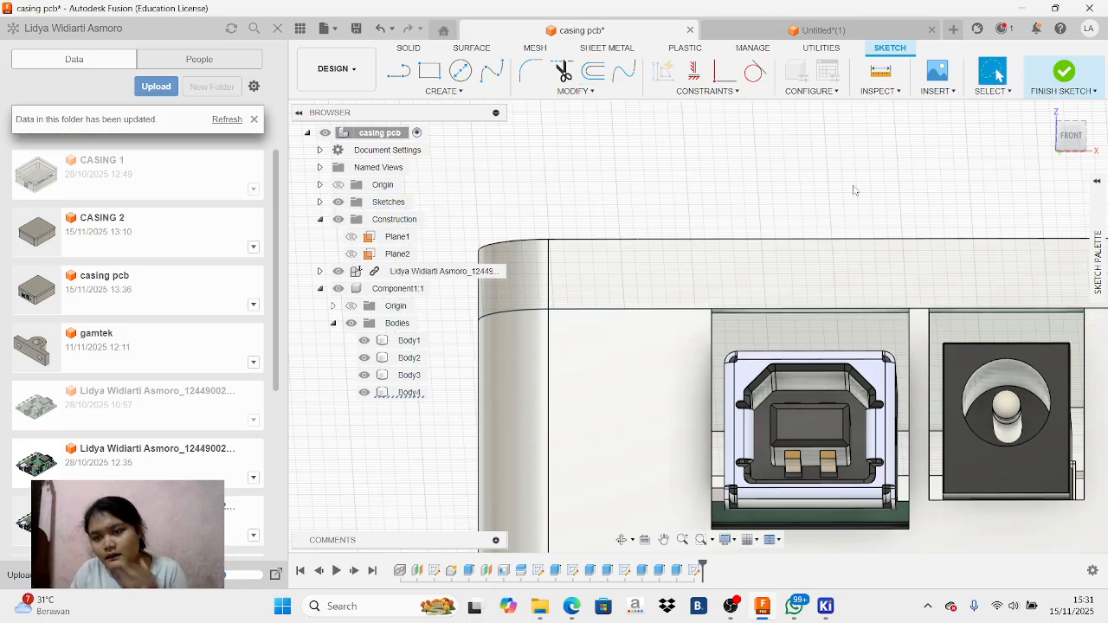
# Hide Body1 and examine the casing's front wall around the USB and power jack openings
pyautogui.click(791, 275)
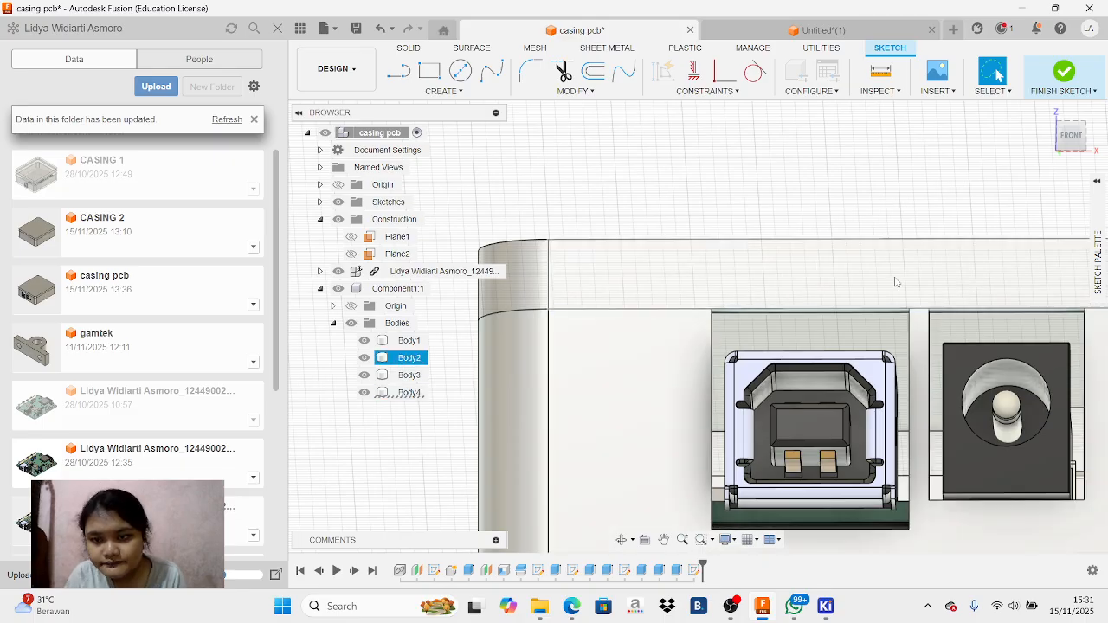
pyautogui.click(651, 381)
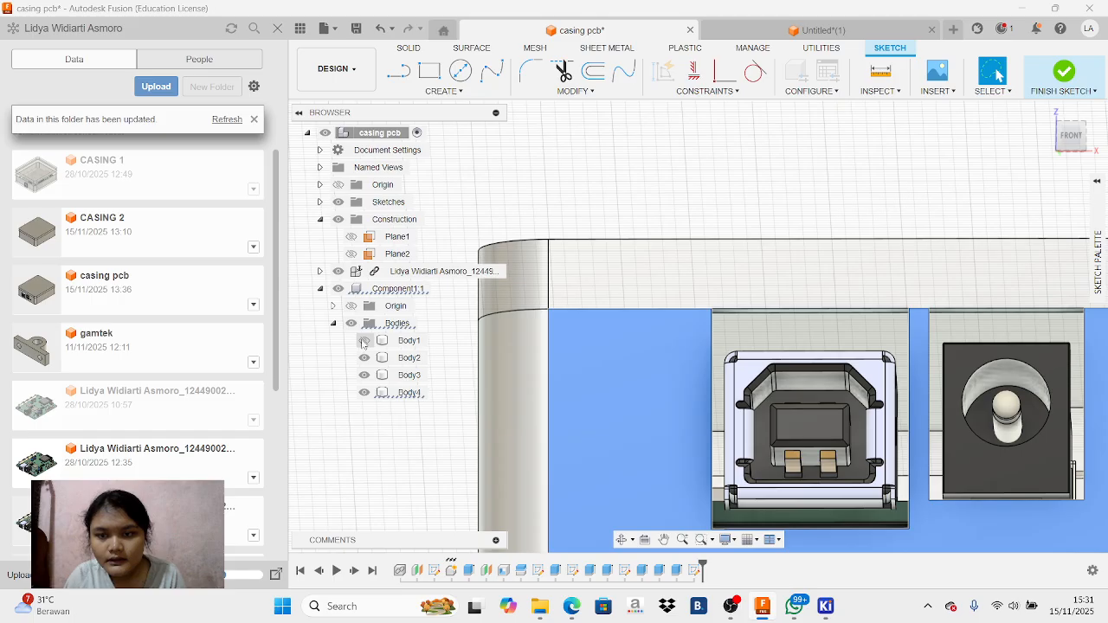
pyautogui.scroll(1, 804, 319)
pyautogui.scroll(-4, 803, 319)
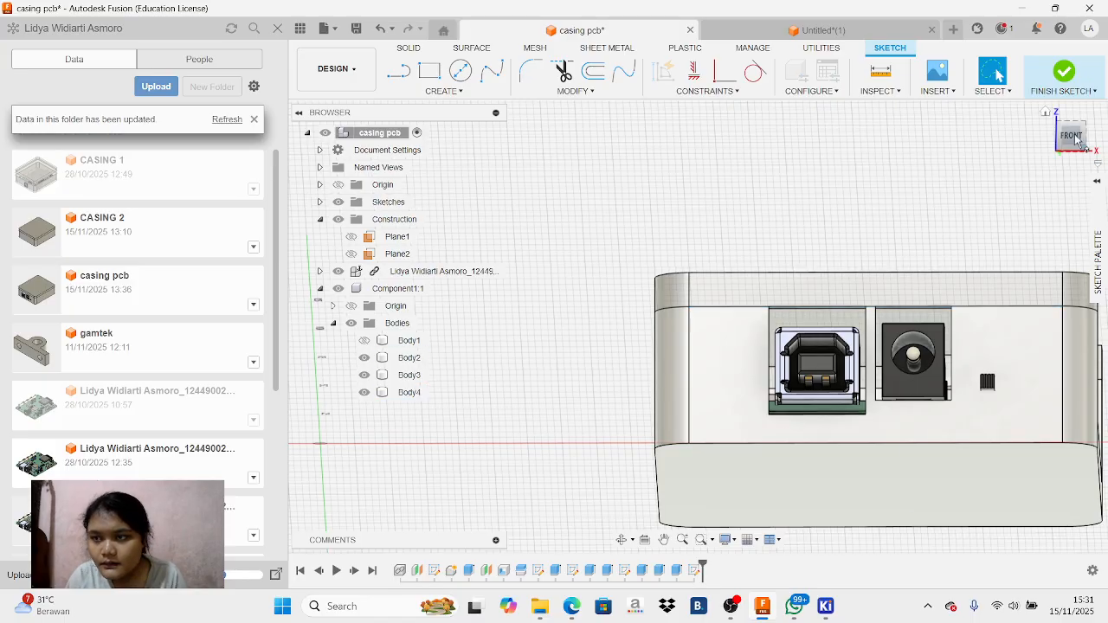
pyautogui.click(1074, 136)
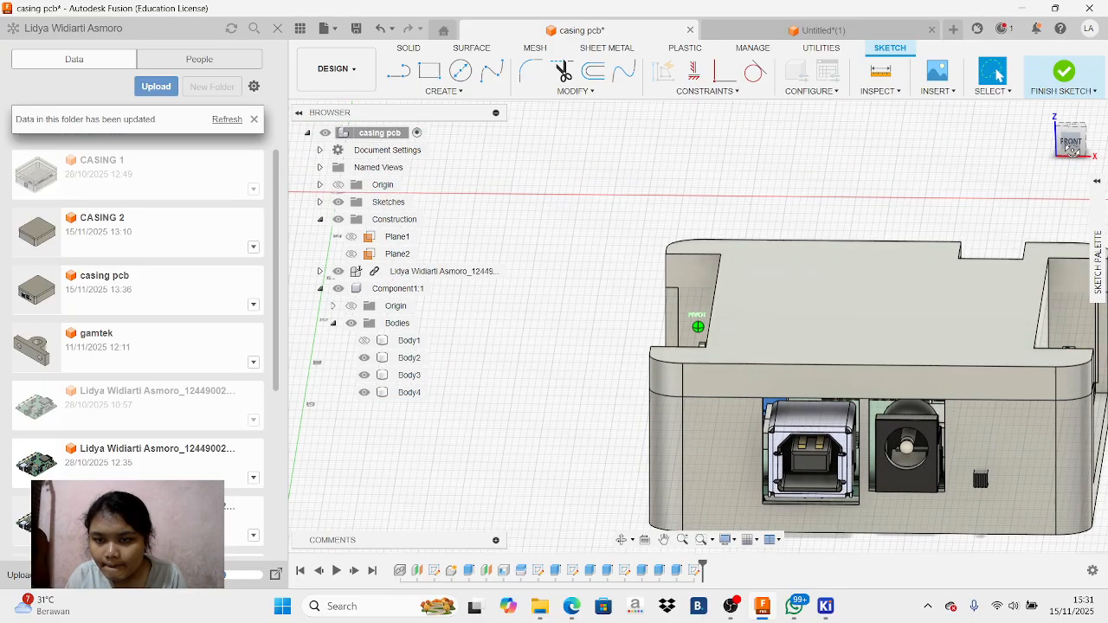
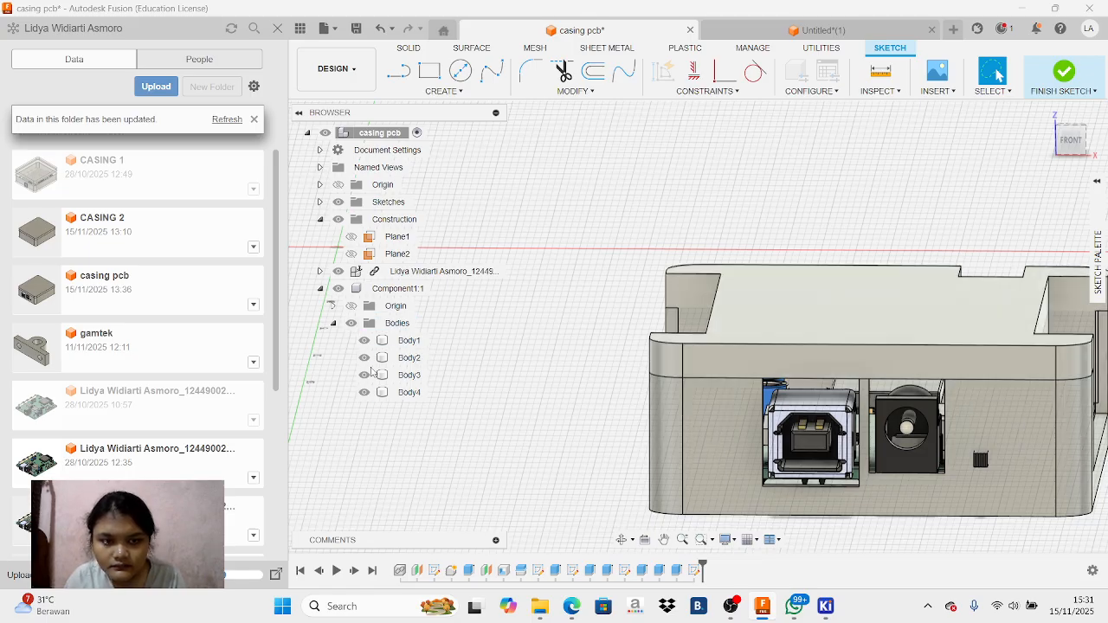
# Toggle the visibility of the casing bodies, including Body4, to identify which one forms the front wall
pyautogui.click(372, 377)
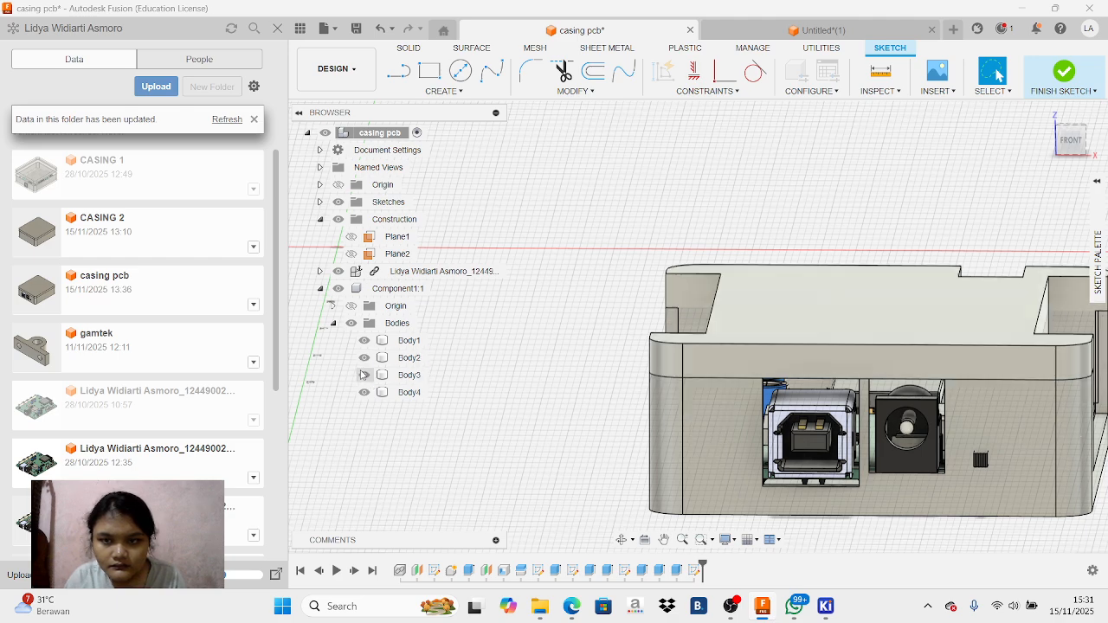
pyautogui.click(364, 358)
pyautogui.click(364, 358)
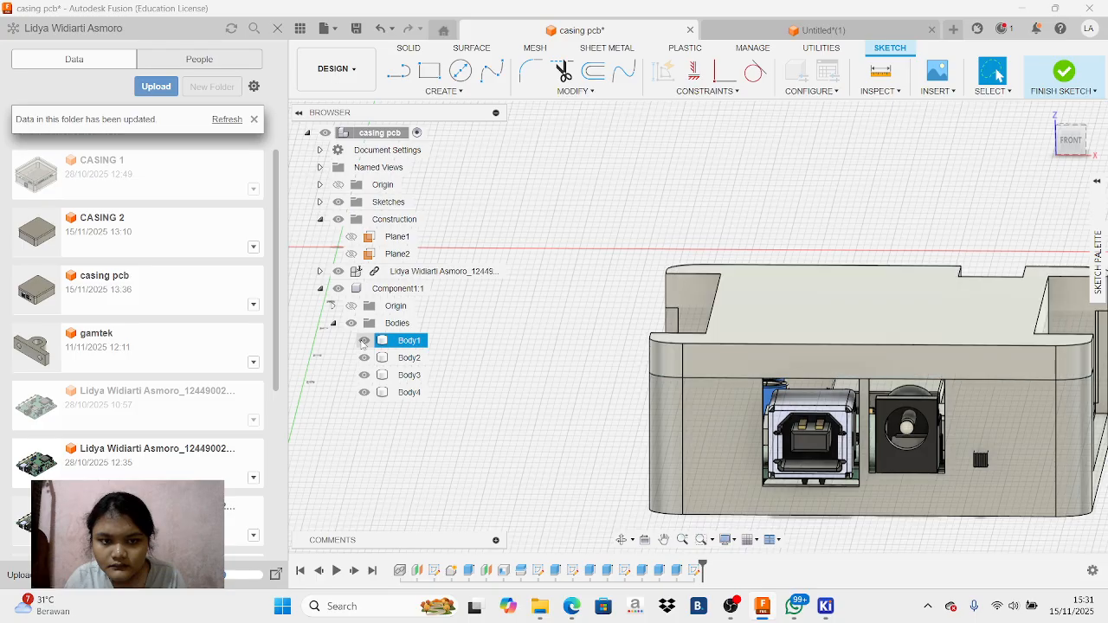
pyautogui.click(363, 392)
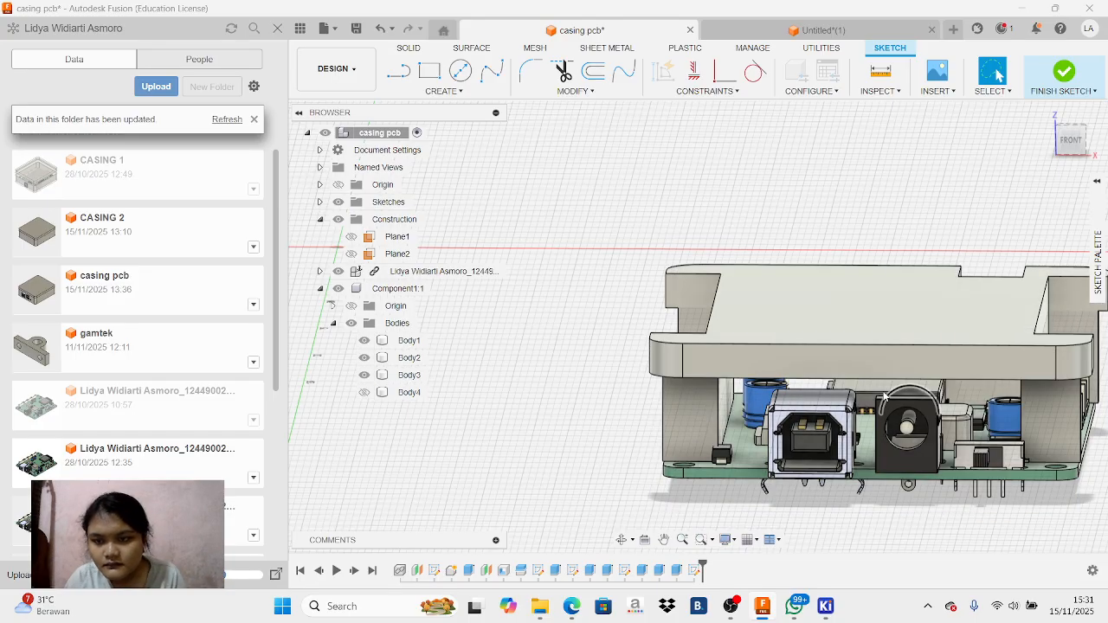
pyautogui.click(364, 393)
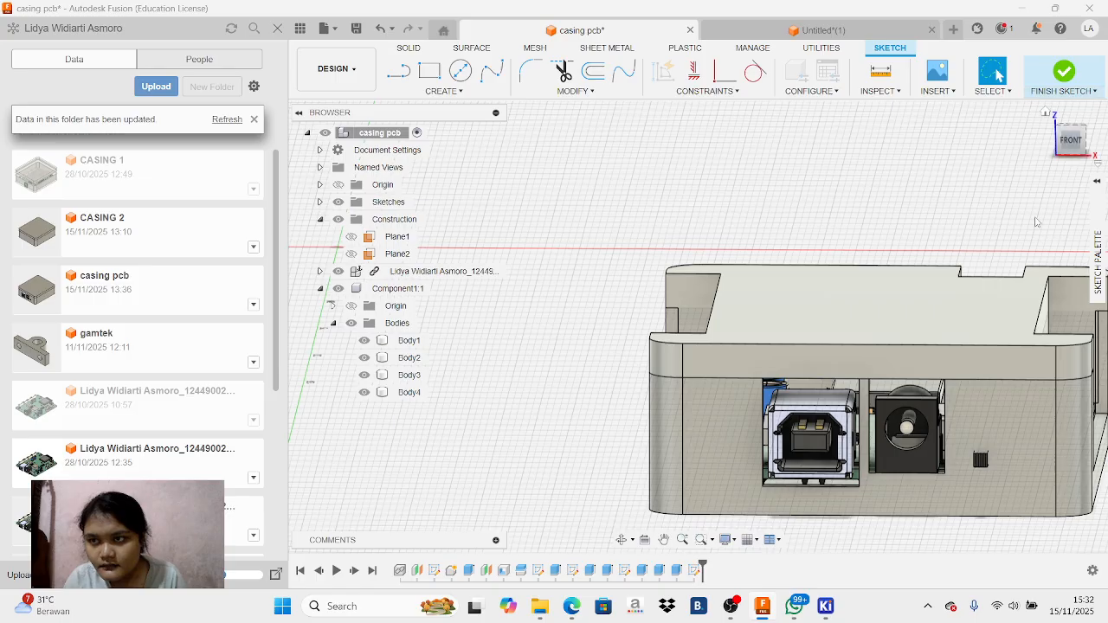
# Try to project the two long front edges of Body2's rim above the connector openings into the active sketch
pyautogui.click(1072, 139)
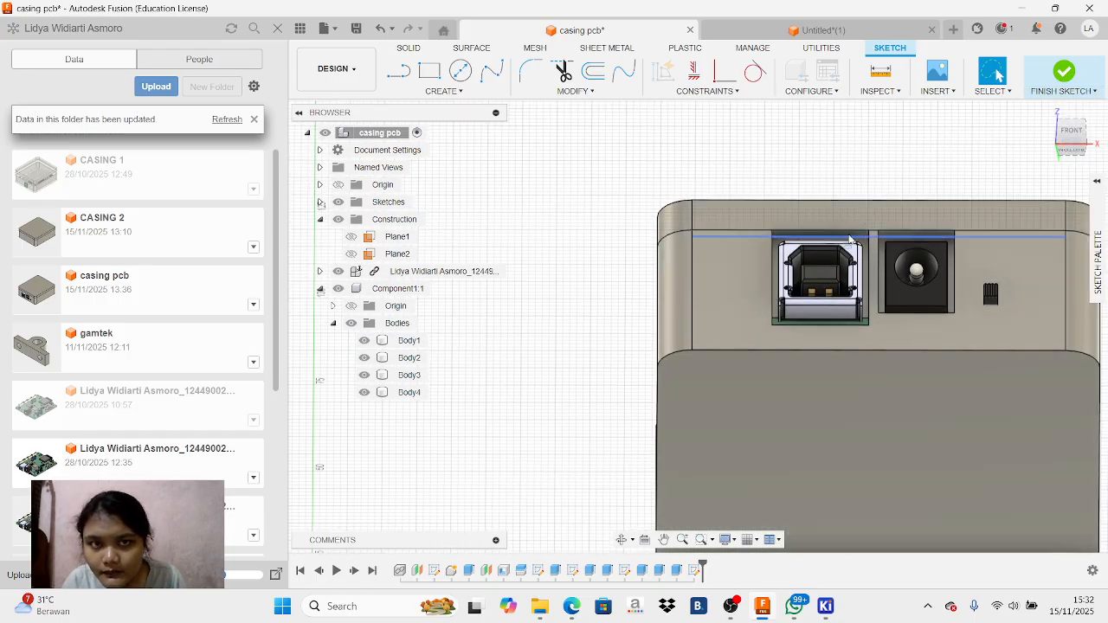
pyautogui.scroll(4, 844, 241)
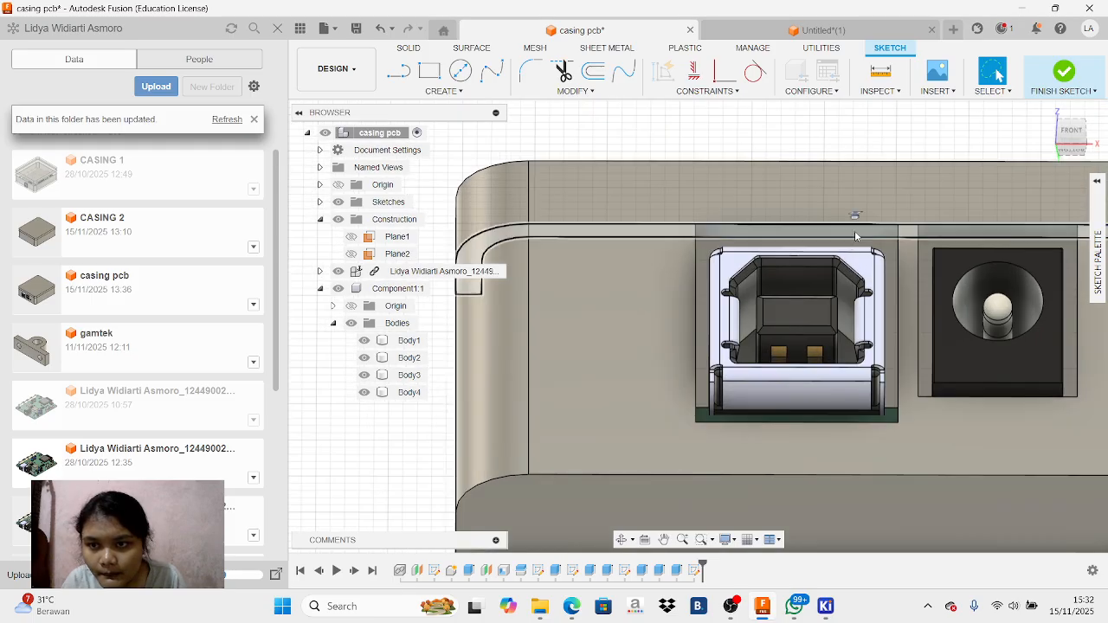
pyautogui.click(770, 231)
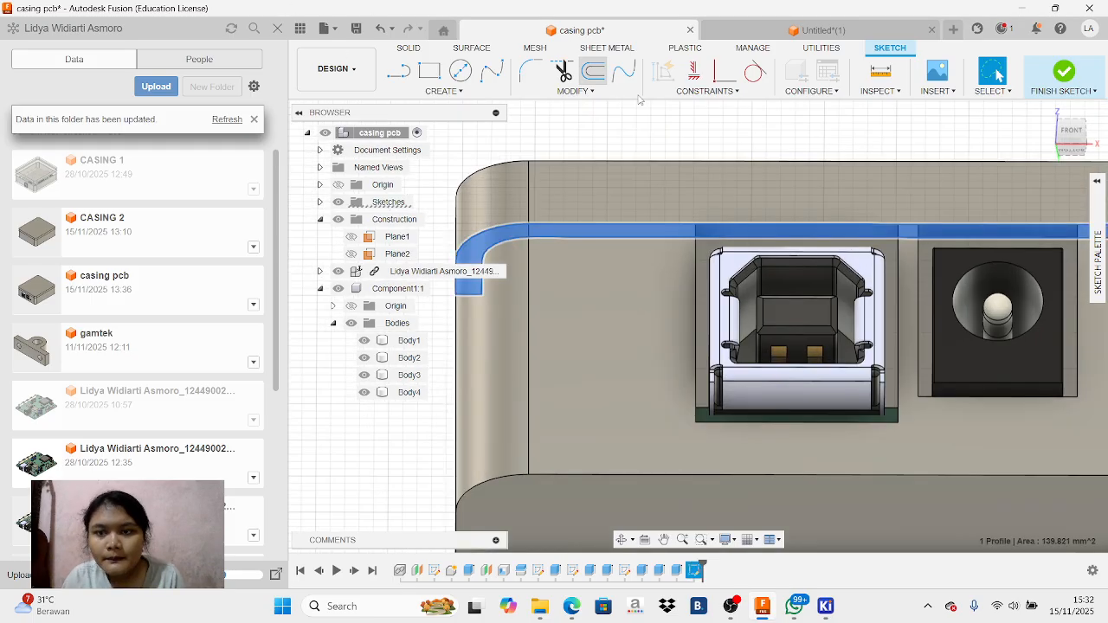
pyautogui.press('p')
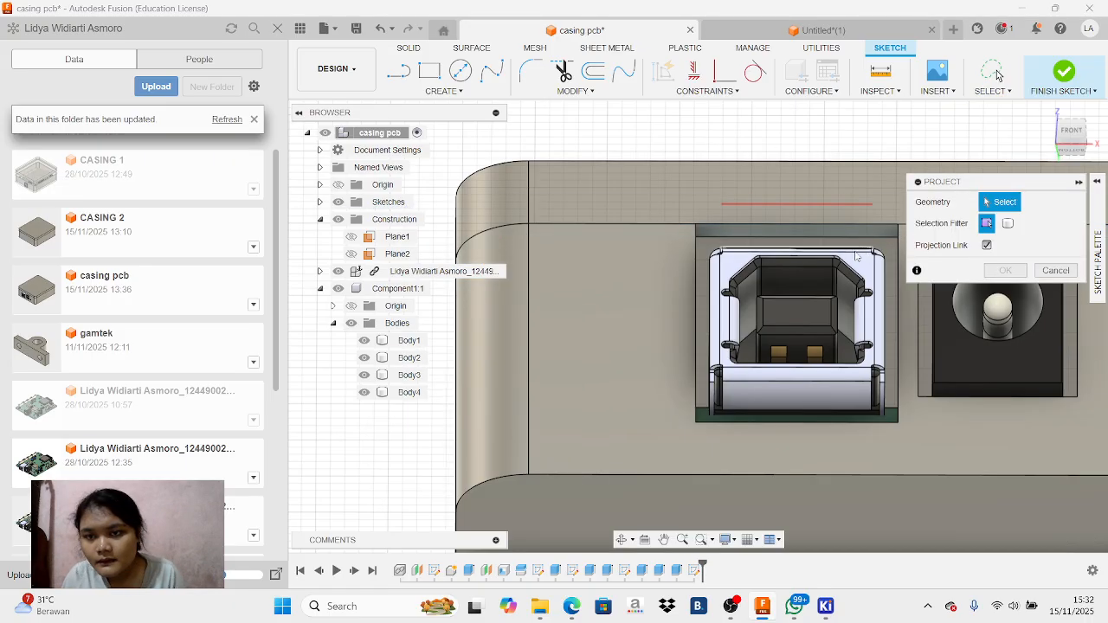
pyautogui.click(810, 227)
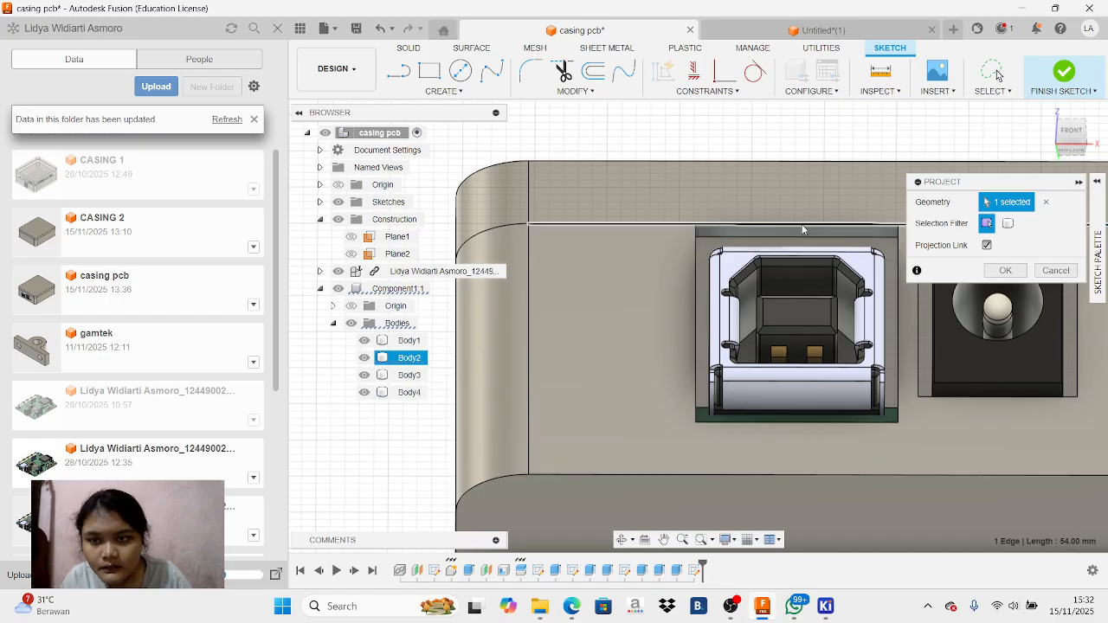
pyautogui.scroll(4, 806, 225)
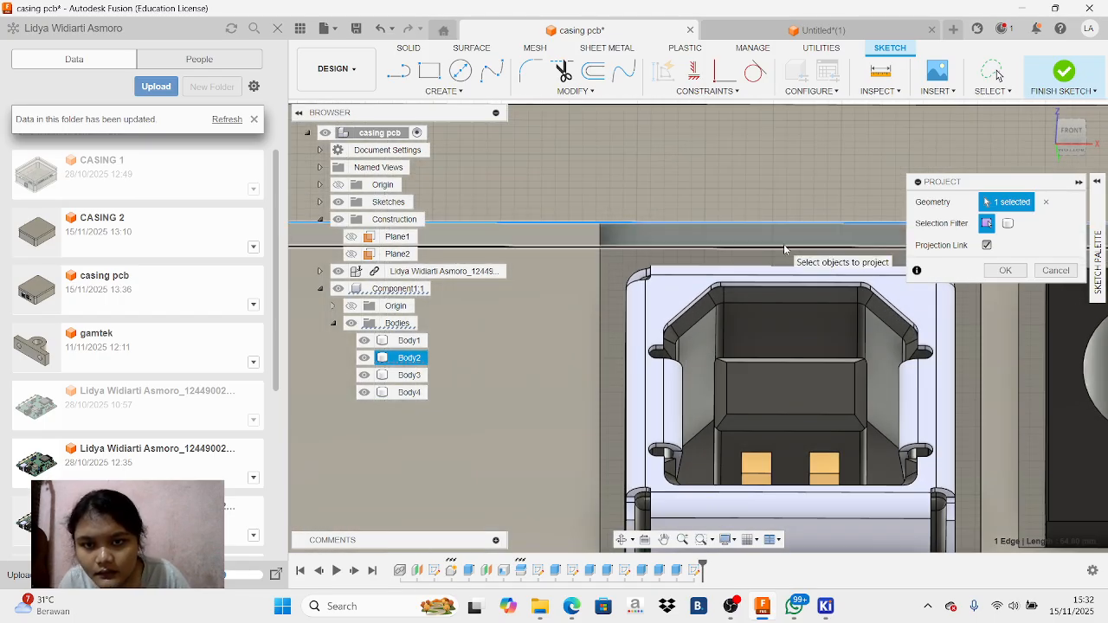
pyautogui.click(783, 247)
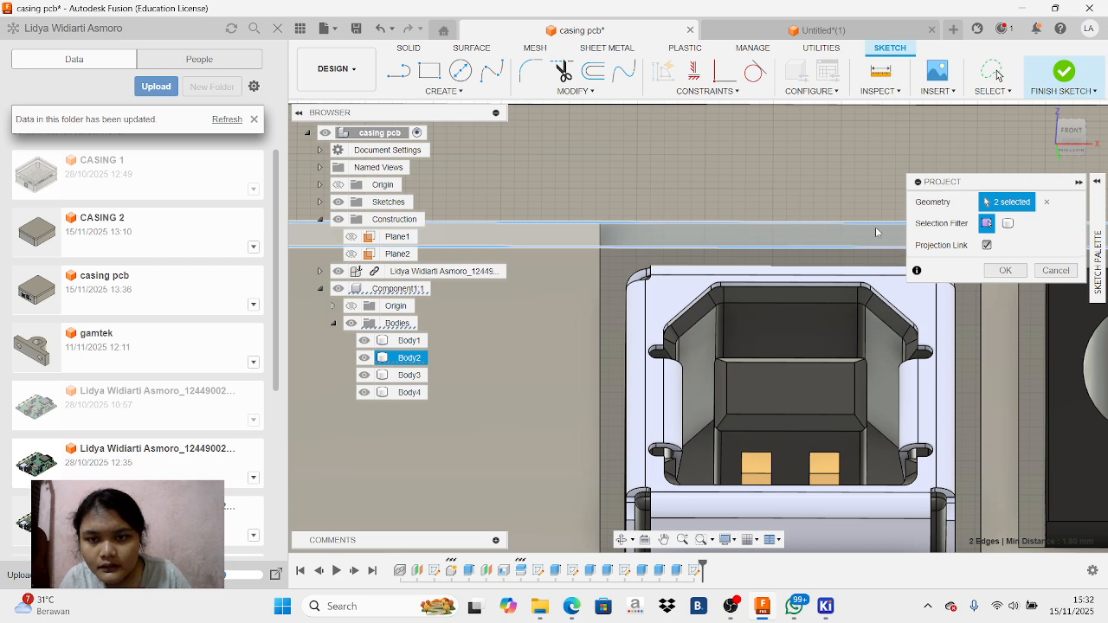
pyautogui.moveTo(1051, 186); pyautogui.dragTo(1091, 325)
pyautogui.moveTo(1057, 189)
pyautogui.mouseDown()
pyautogui.moveTo(606, 234)
pyautogui.moveTo(528, 382)
pyautogui.mouseUp()
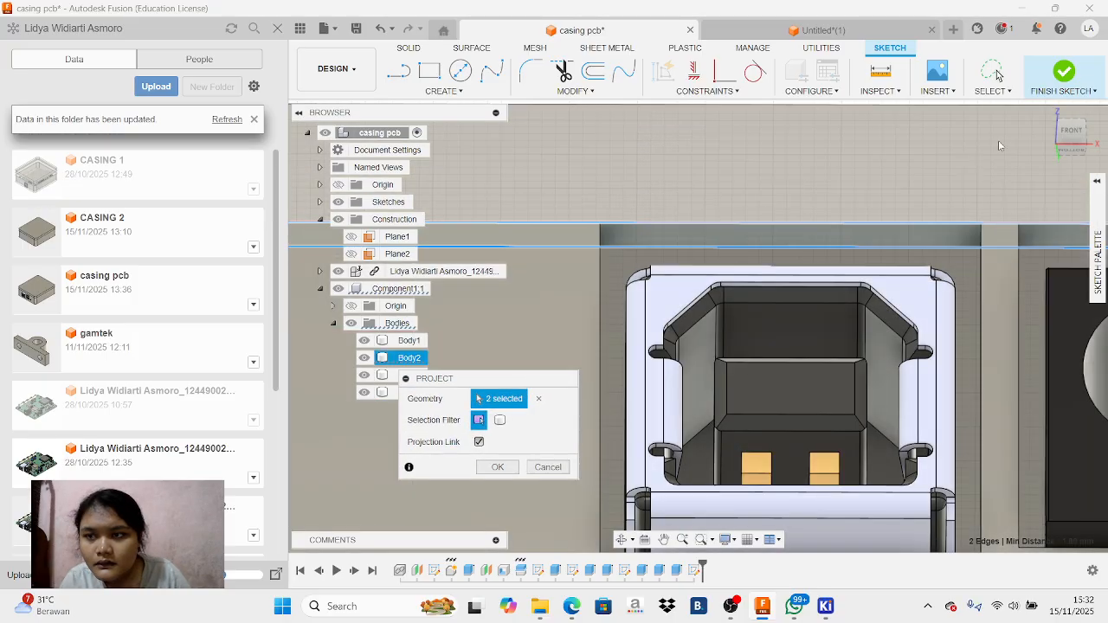
# Try to include the short corner edges of the USB and power jack openings in the projection
pyautogui.moveTo(1076, 138)
pyautogui.mouseDown()
pyautogui.moveTo(1104, 139)
pyautogui.moveTo(1067, 120)
pyautogui.moveTo(1070, 138)
pyautogui.mouseUp()
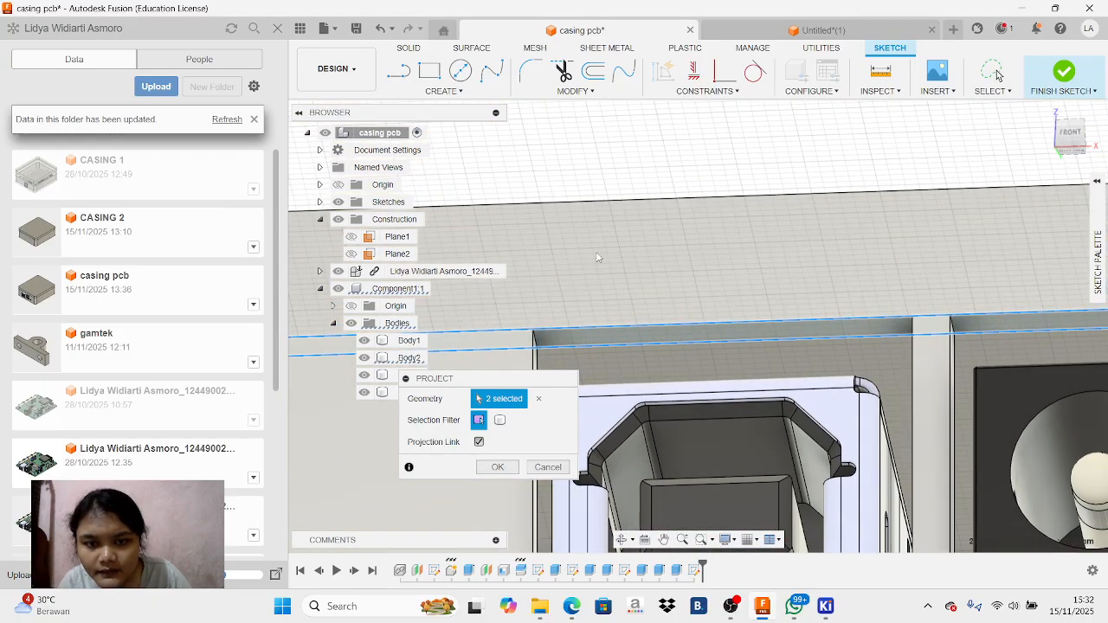
pyautogui.click(536, 340)
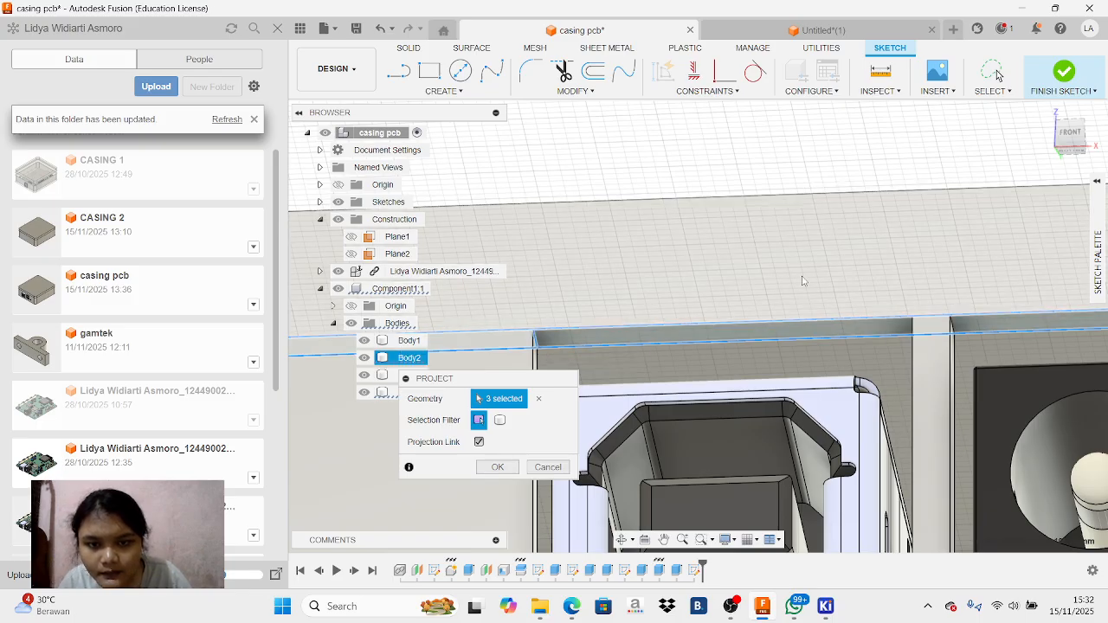
pyautogui.moveTo(1078, 141)
pyautogui.mouseDown()
pyautogui.moveTo(1092, 145)
pyautogui.moveTo(1080, 139)
pyautogui.mouseUp()
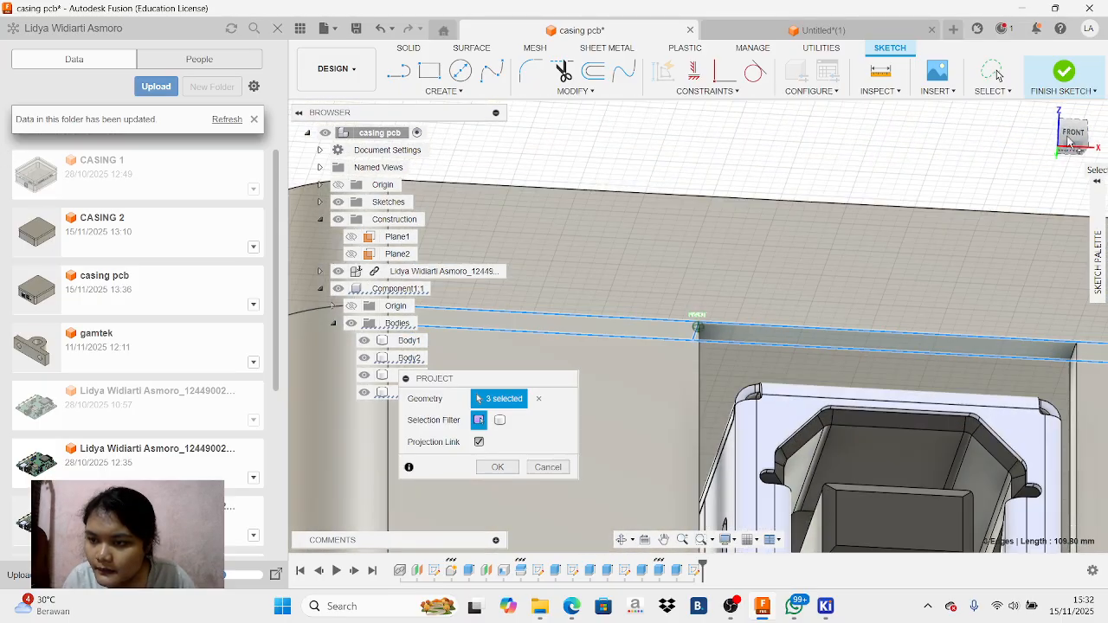
pyautogui.click(698, 329)
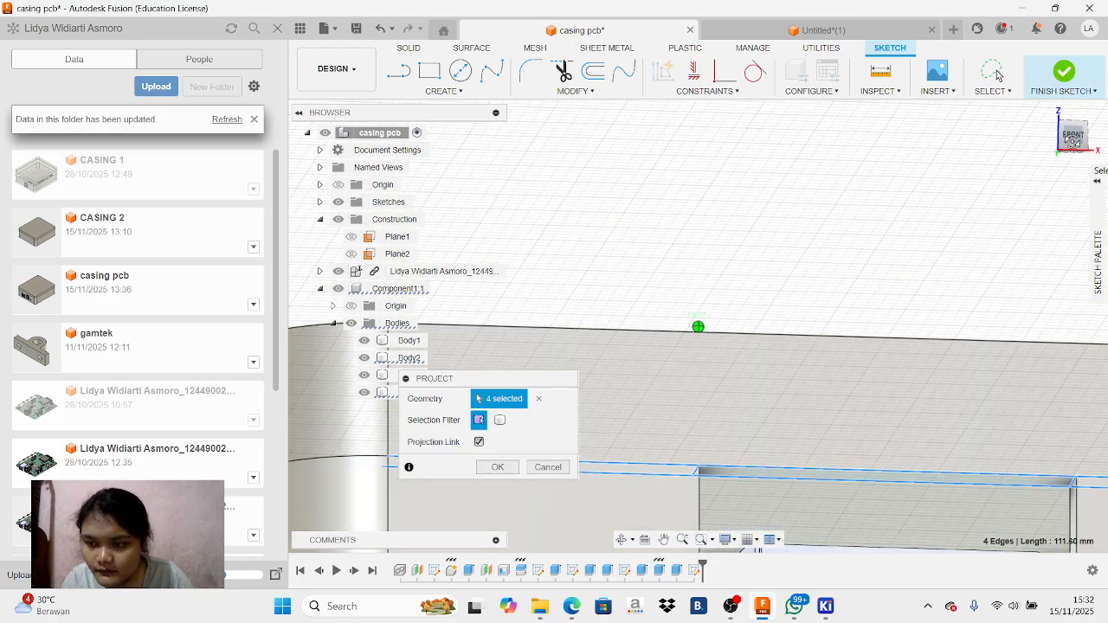
pyautogui.moveTo(1074, 142); pyautogui.dragTo(1047, 135)
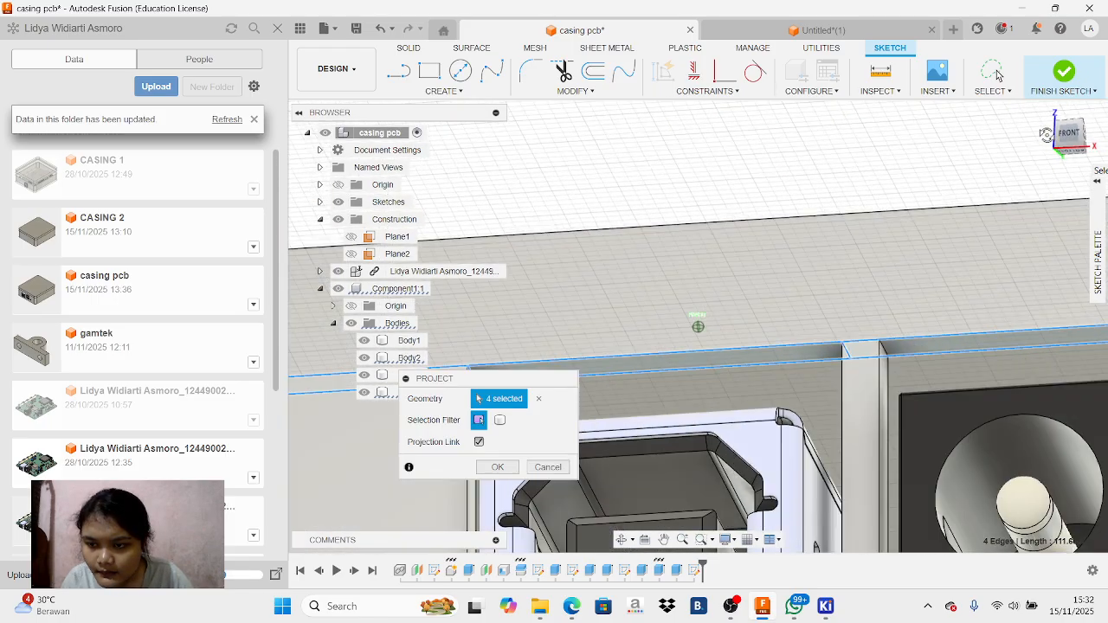
pyautogui.click(883, 349)
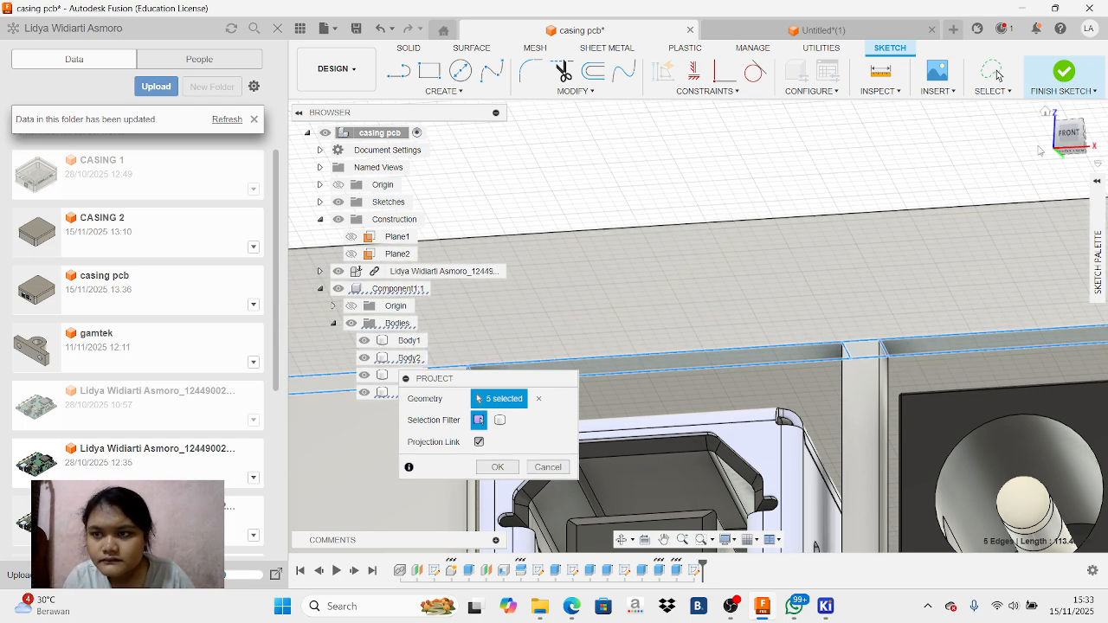
pyautogui.moveTo(1081, 141)
pyautogui.mouseDown()
pyautogui.moveTo(1053, 139)
pyautogui.moveTo(1070, 134)
pyautogui.mouseUp()
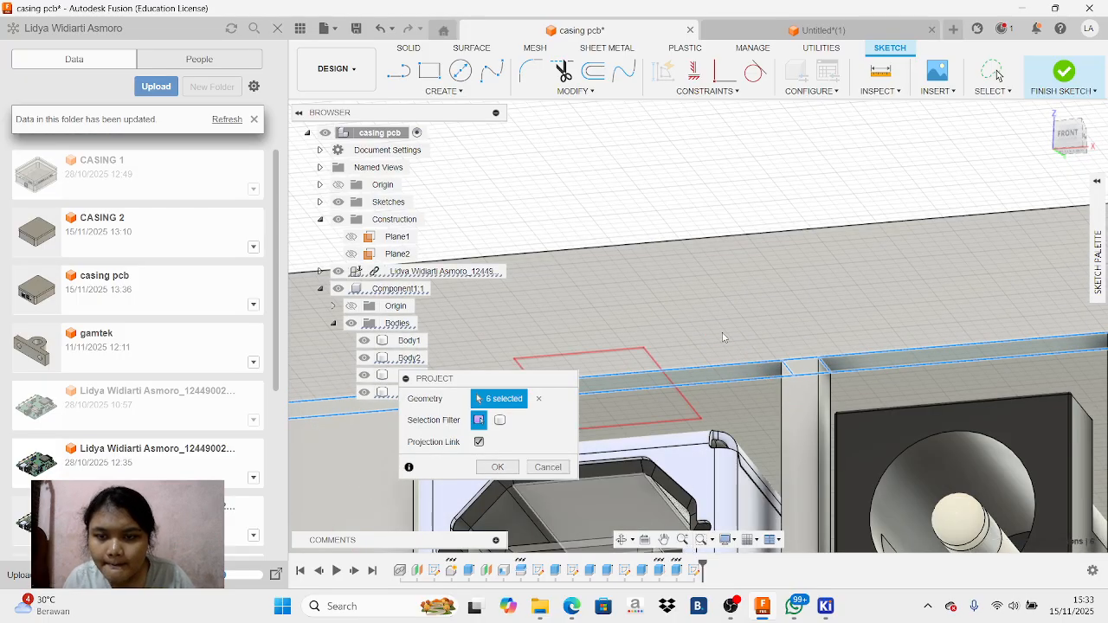
# Try to include the upper inner USB port face and the casing's front face above the openings in the projection
pyautogui.click(606, 497)
pyautogui.click(760, 245)
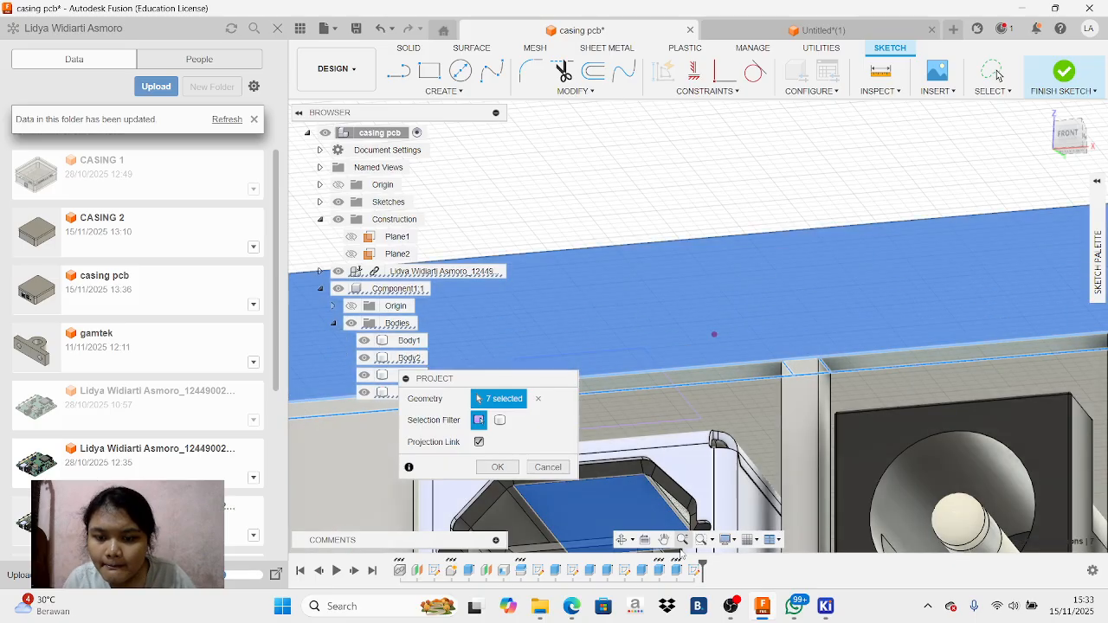
pyautogui.click(665, 539)
pyautogui.moveTo(1072, 400); pyautogui.dragTo(875, 286)
pyautogui.moveTo(730, 277); pyautogui.dragTo(826, 308)
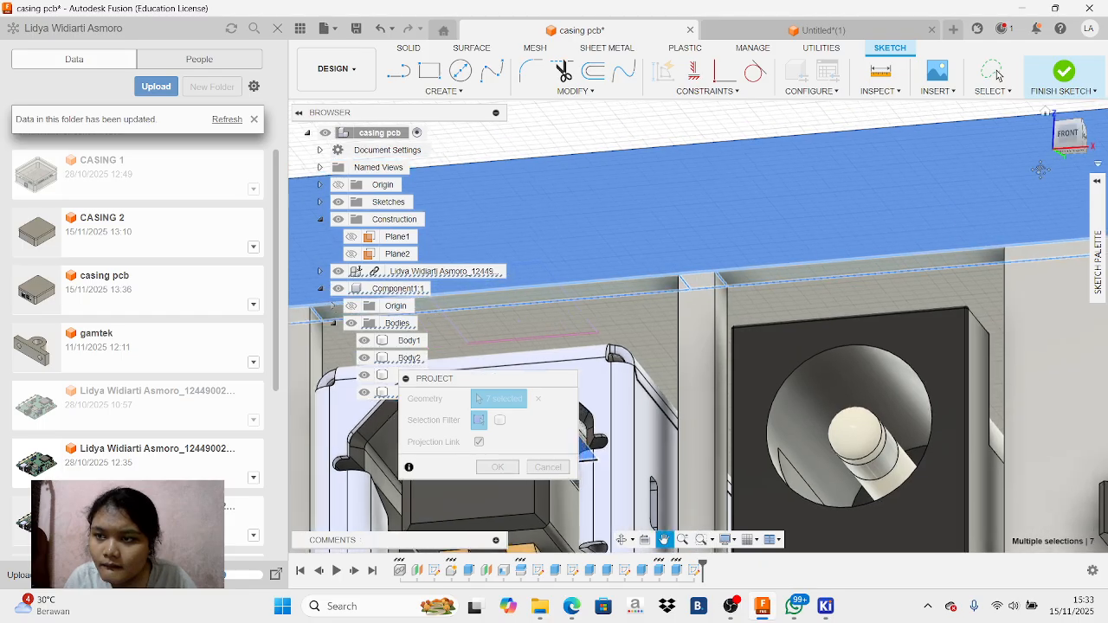
pyautogui.click(1082, 144)
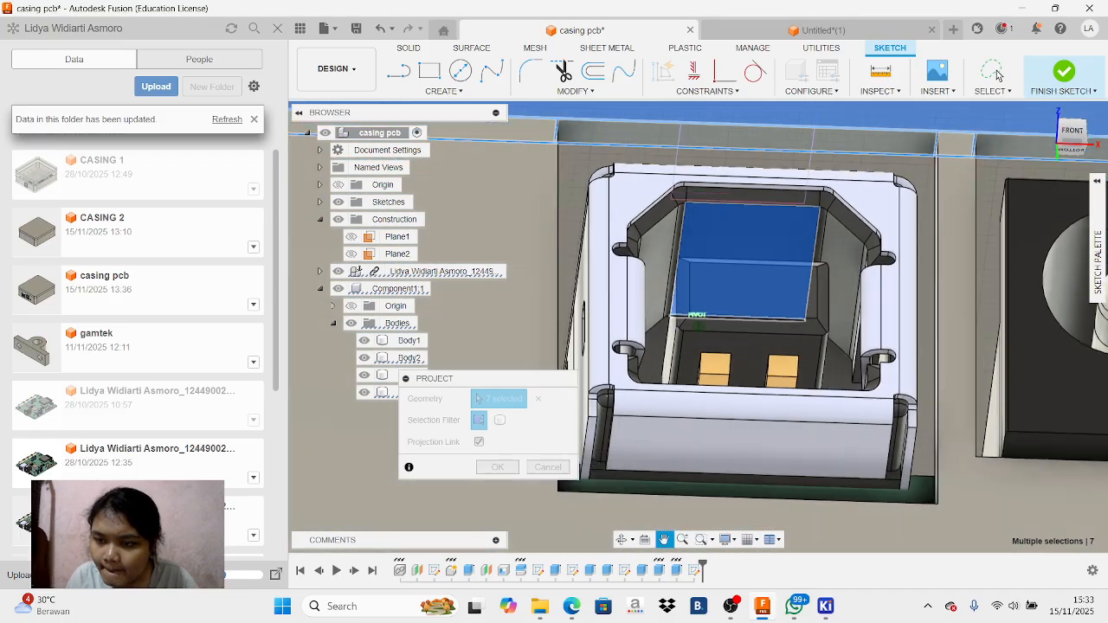
pyautogui.moveTo(1081, 139); pyautogui.dragTo(1073, 166)
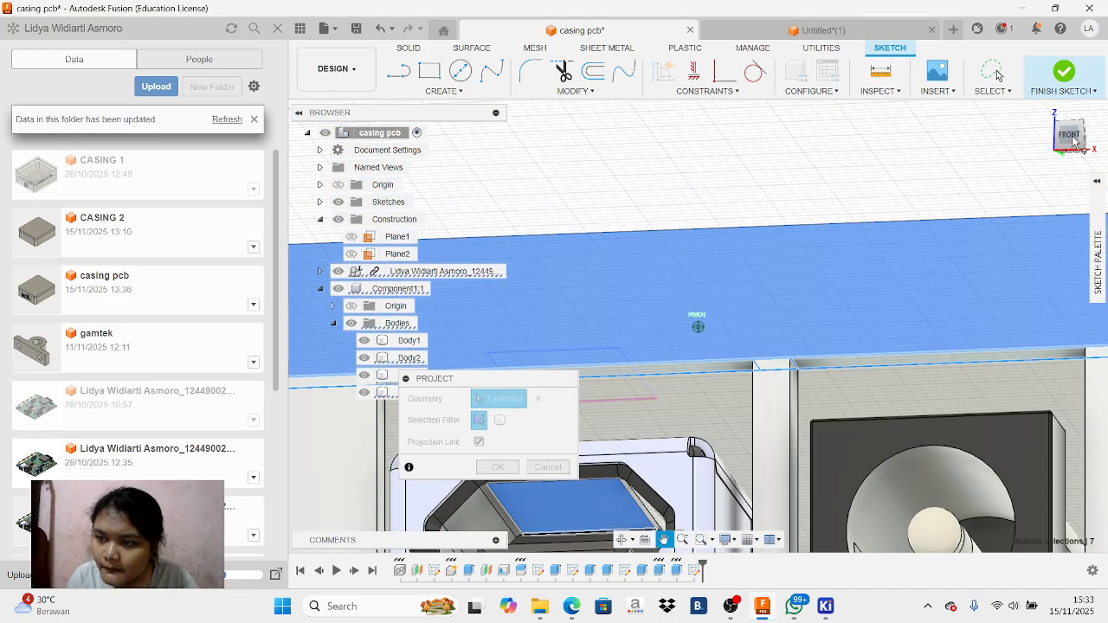
# Try to include the lower inner face of the USB port and the power jack's front face in the projection
pyautogui.click(622, 540)
pyautogui.moveTo(834, 419); pyautogui.dragTo(955, 263)
pyautogui.scroll(-3, 955, 264)
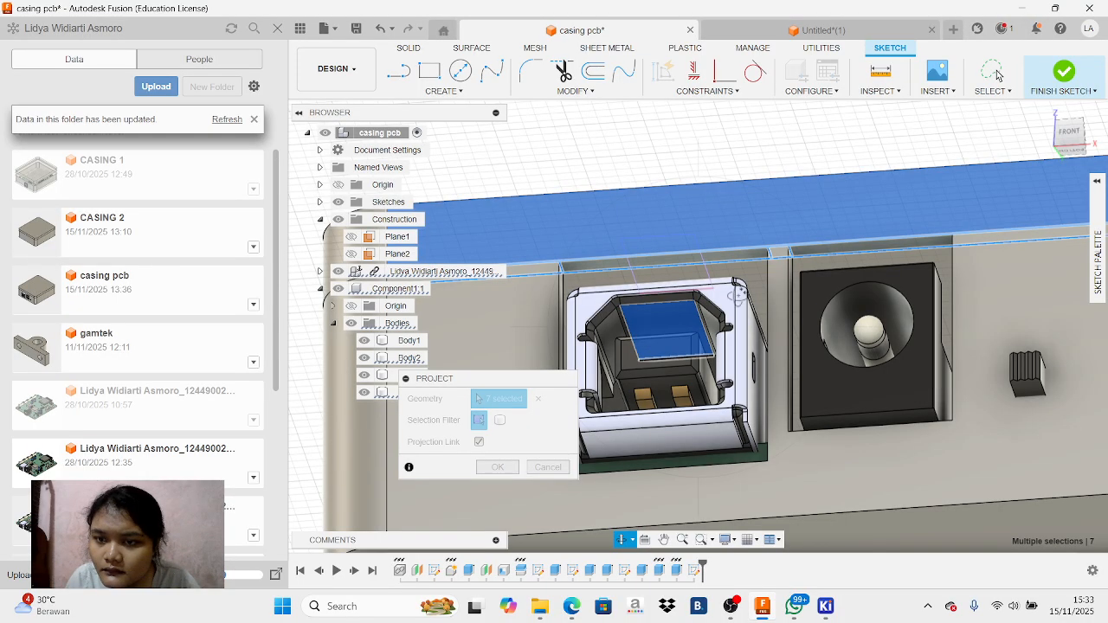
pyautogui.click(1081, 136)
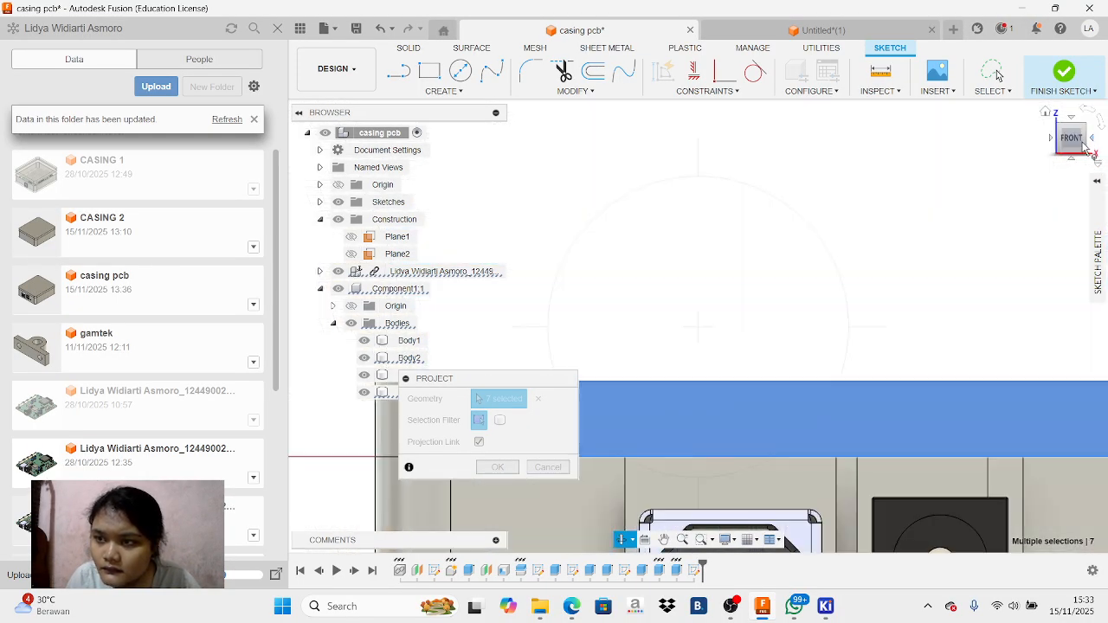
pyautogui.moveTo(1082, 149); pyautogui.dragTo(1101, 126)
pyautogui.scroll(3, 1058, 340)
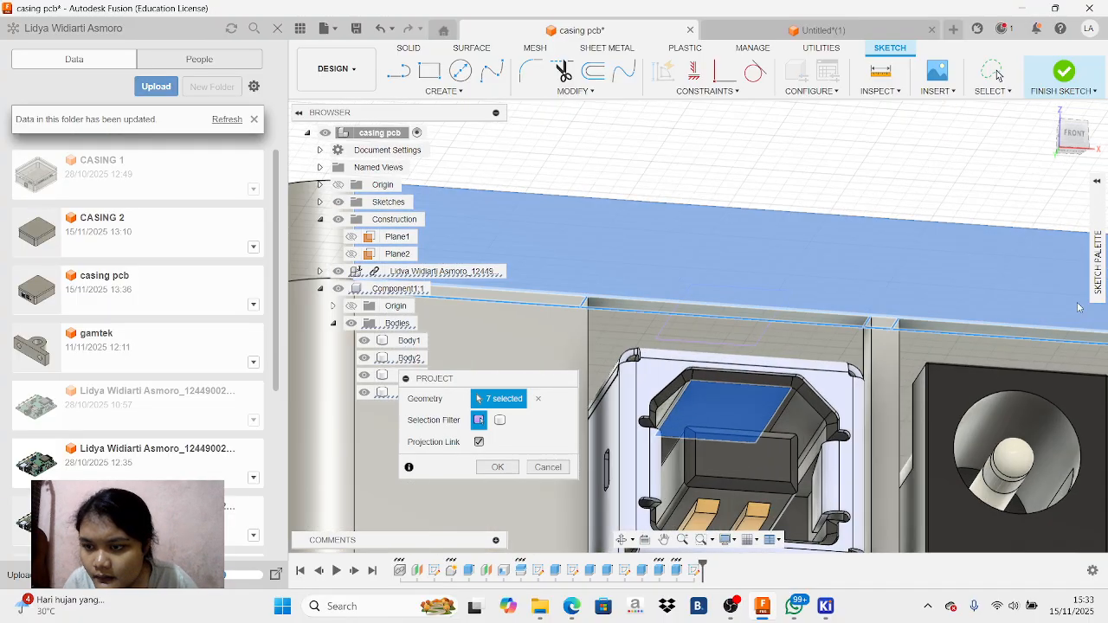
pyautogui.click(719, 511)
pyautogui.click(936, 390)
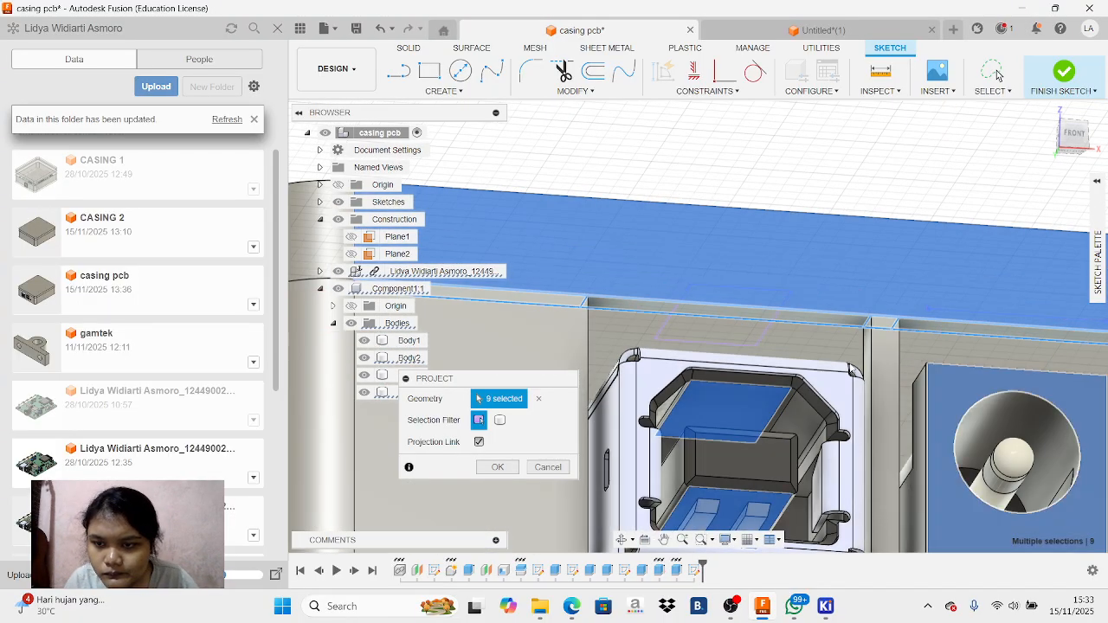
# Include the power jack opening's far corner edge, deselect the casing's front face and complete the projection
pyautogui.click(664, 541)
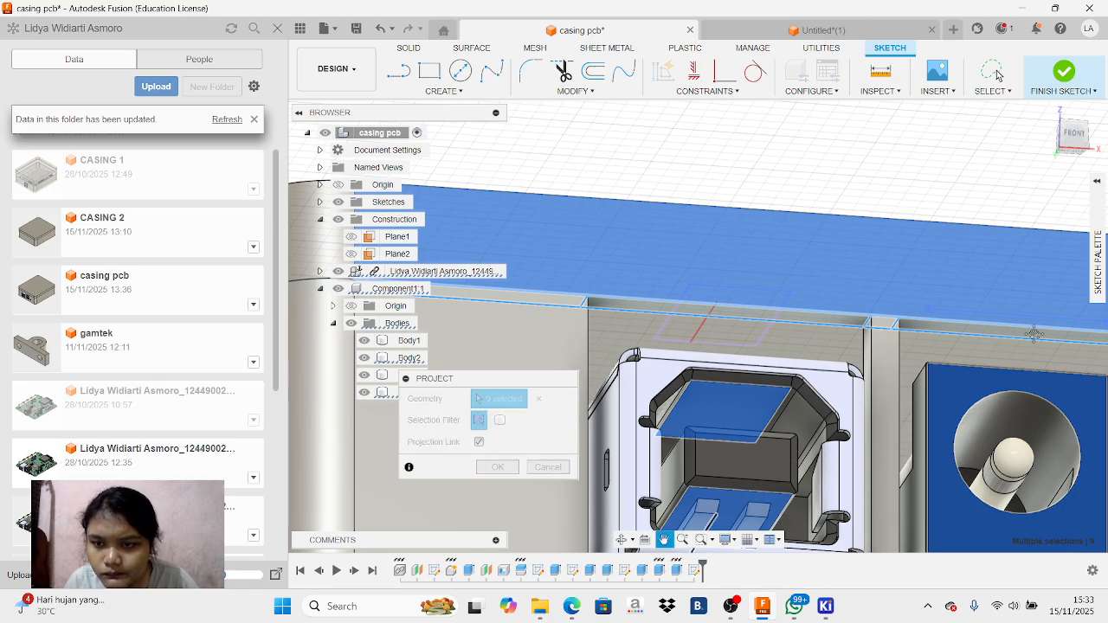
pyautogui.moveTo(1020, 326); pyautogui.dragTo(843, 290)
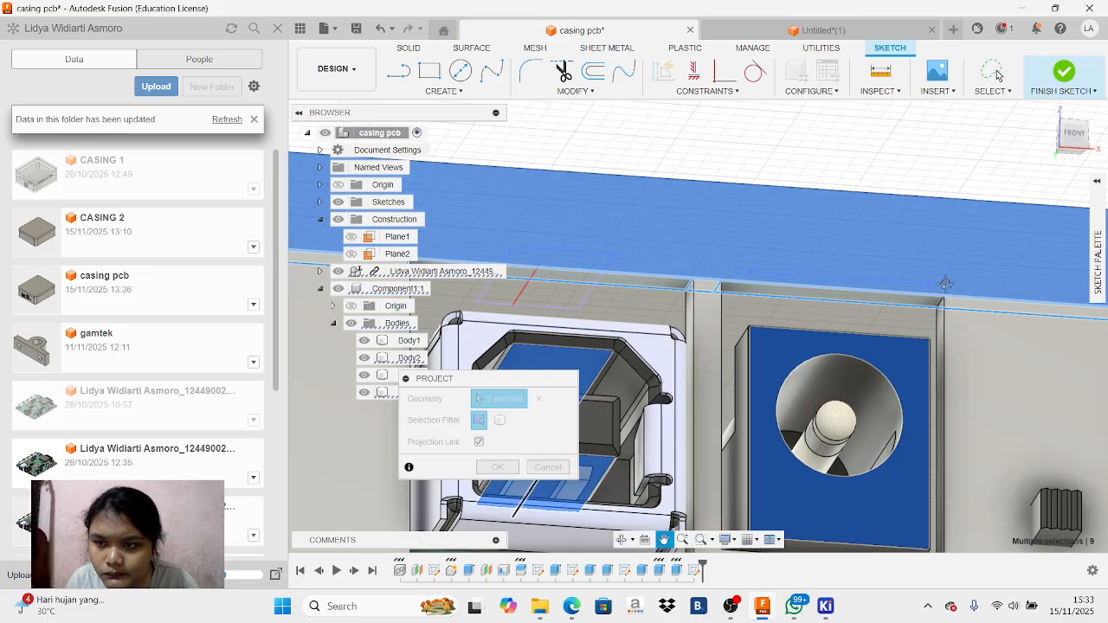
pyautogui.press('Escape')
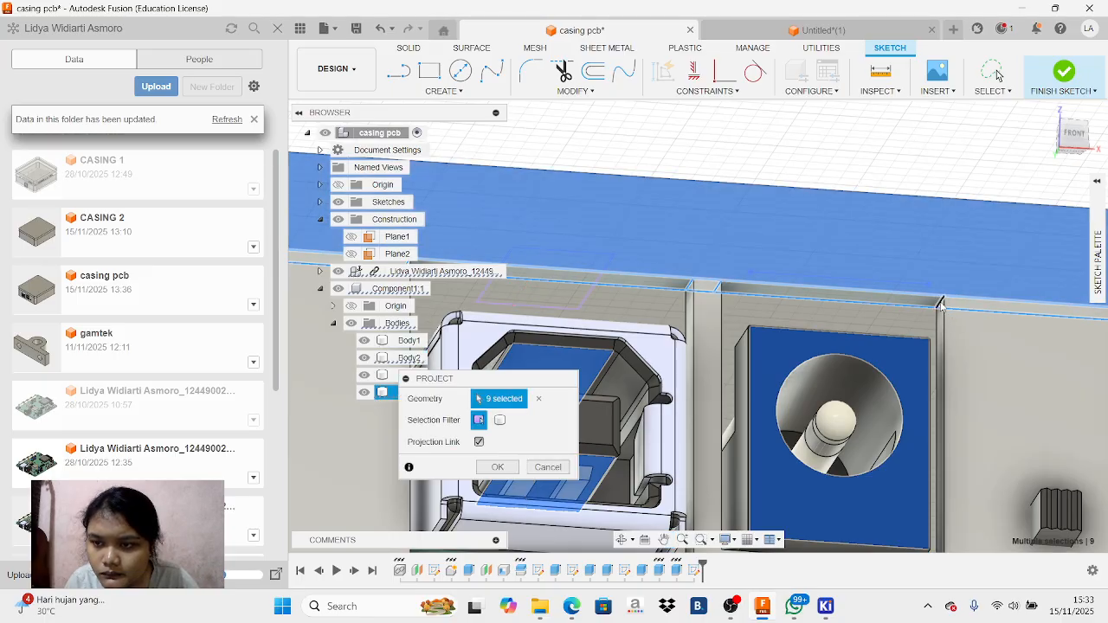
pyautogui.click(941, 304)
pyautogui.click(931, 234)
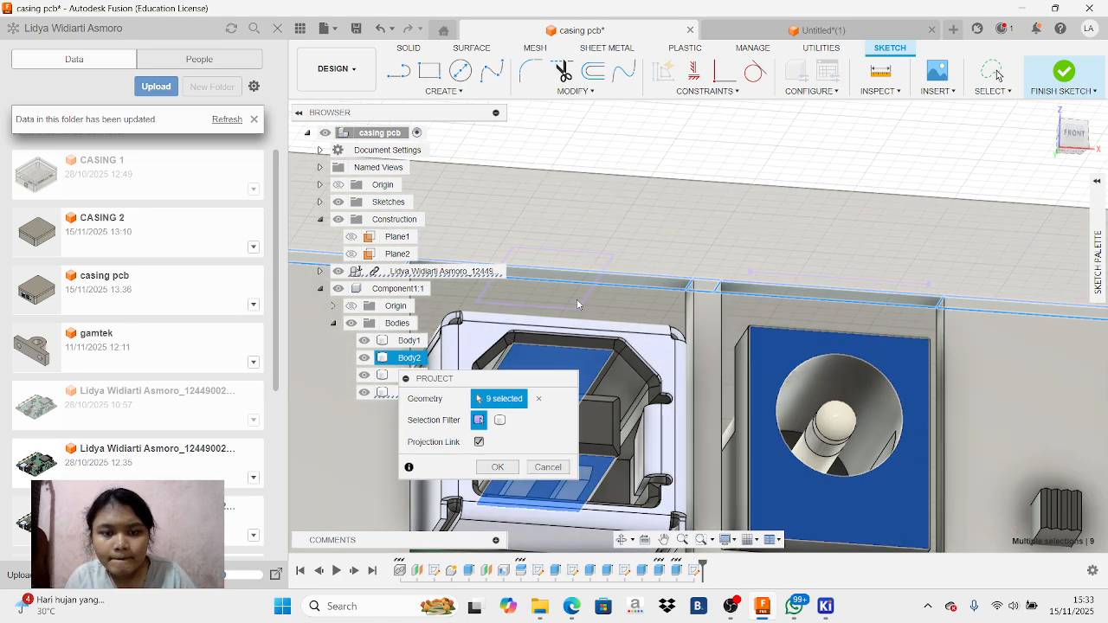
pyautogui.click(498, 467)
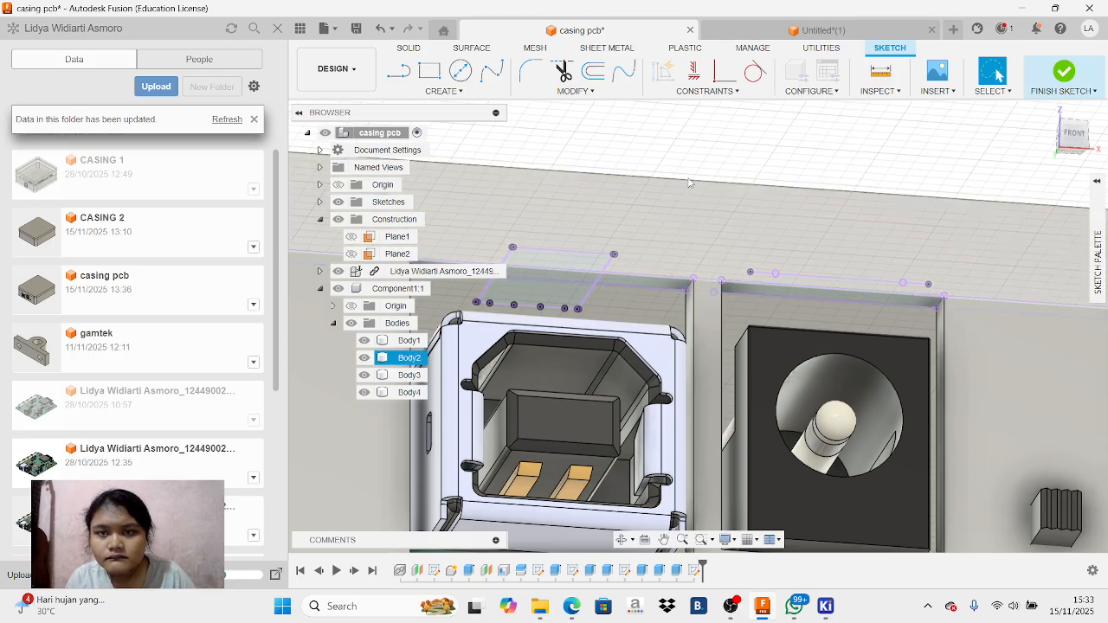
# Undo the projection of the rim edges and connector faces above the openings
pyautogui.click(602, 49)
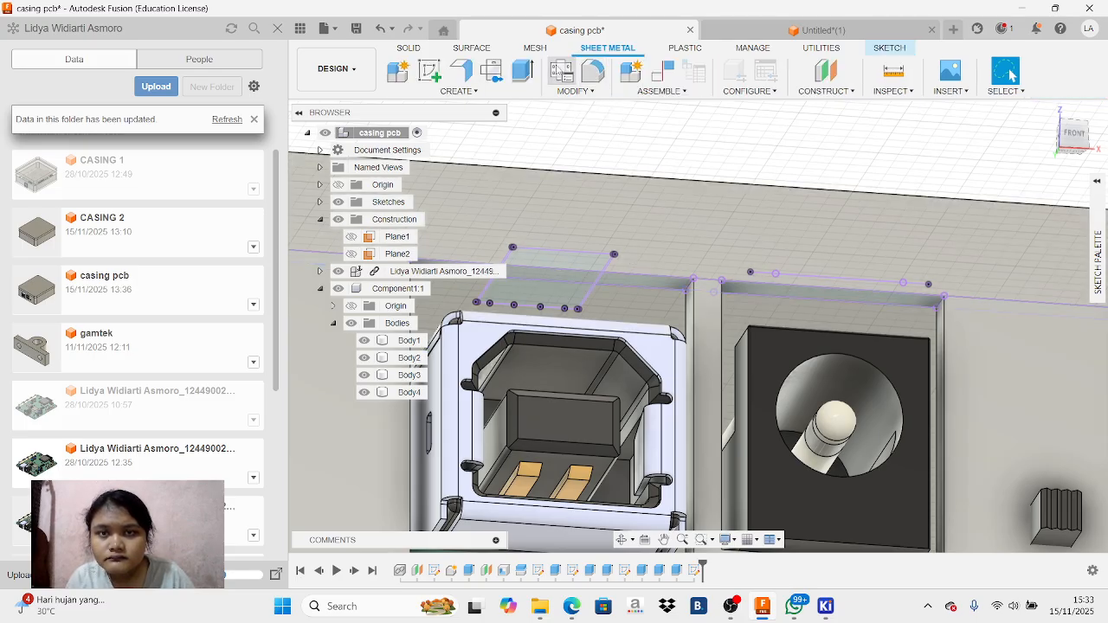
pyautogui.click(409, 47)
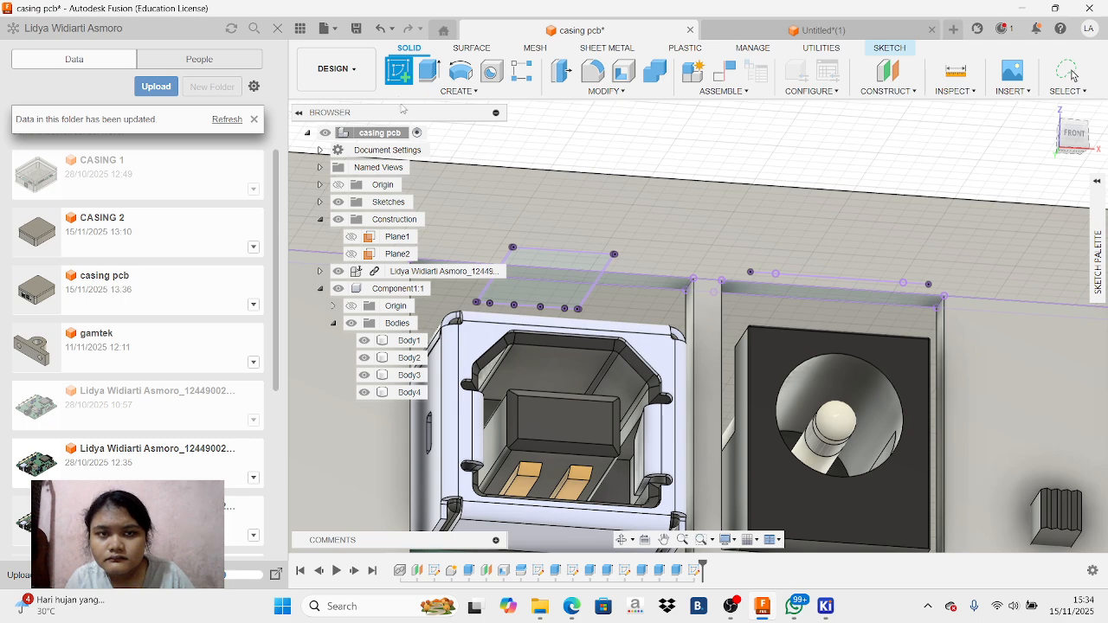
pyautogui.click(375, 31)
pyautogui.click(375, 30)
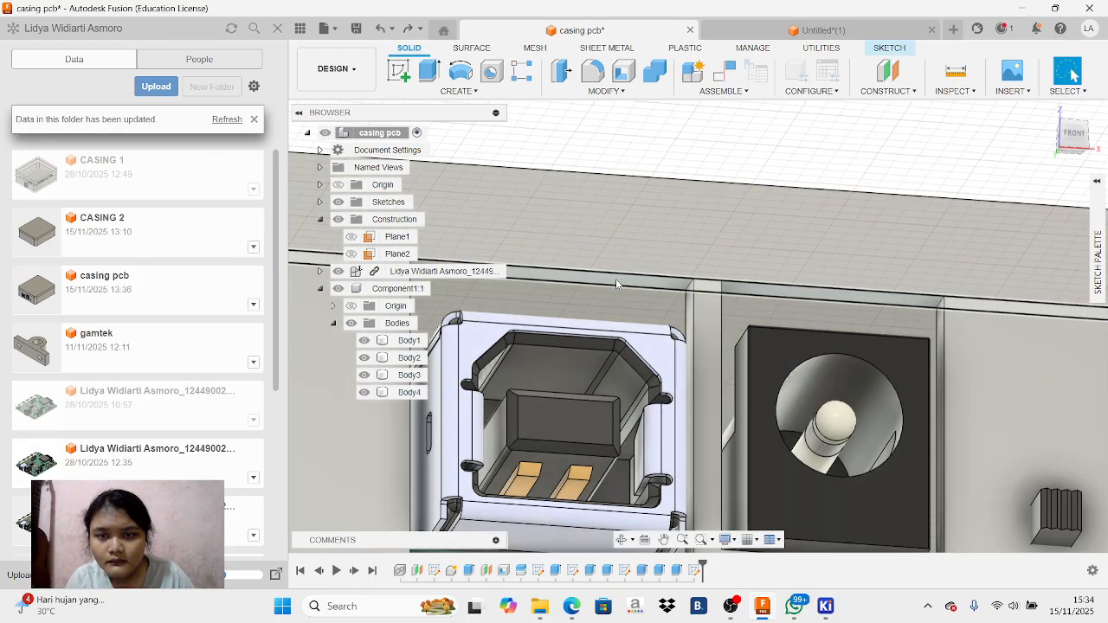
# Try to start a sketch on the rim profile above the USB and power jack openings
pyautogui.click(615, 279)
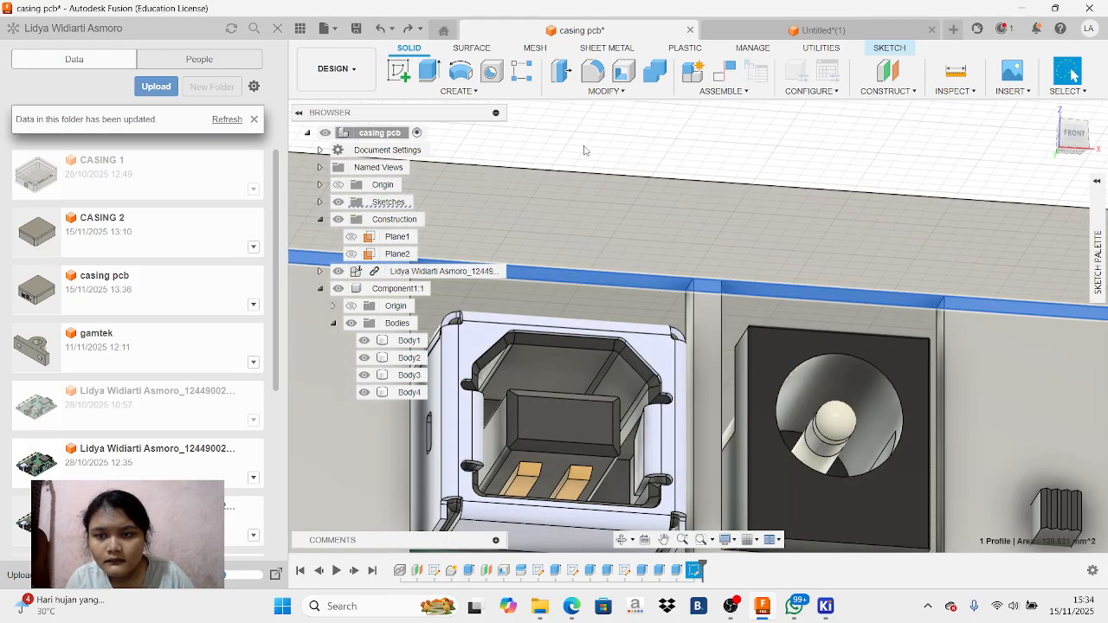
pyautogui.click(403, 74)
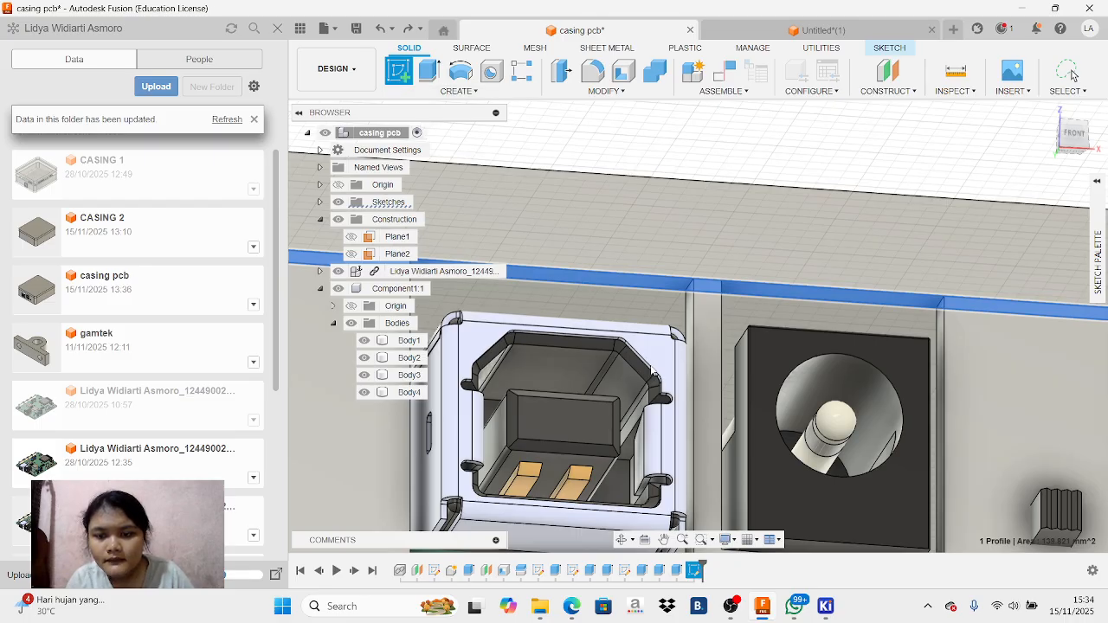
pyautogui.scroll(-5, 652, 370)
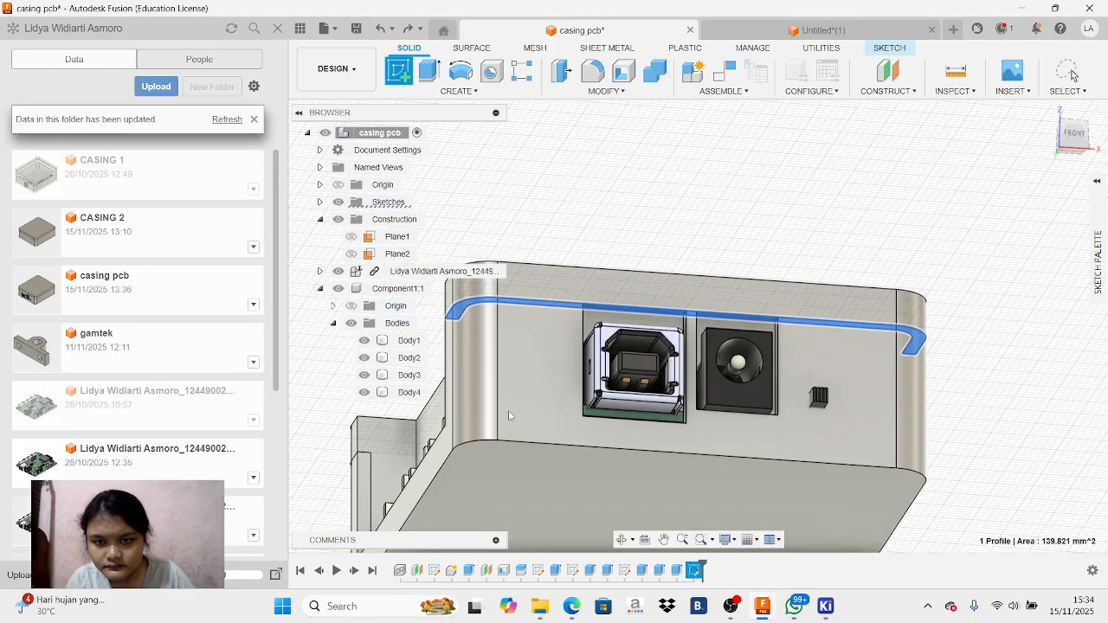
pyautogui.scroll(3, 636, 320)
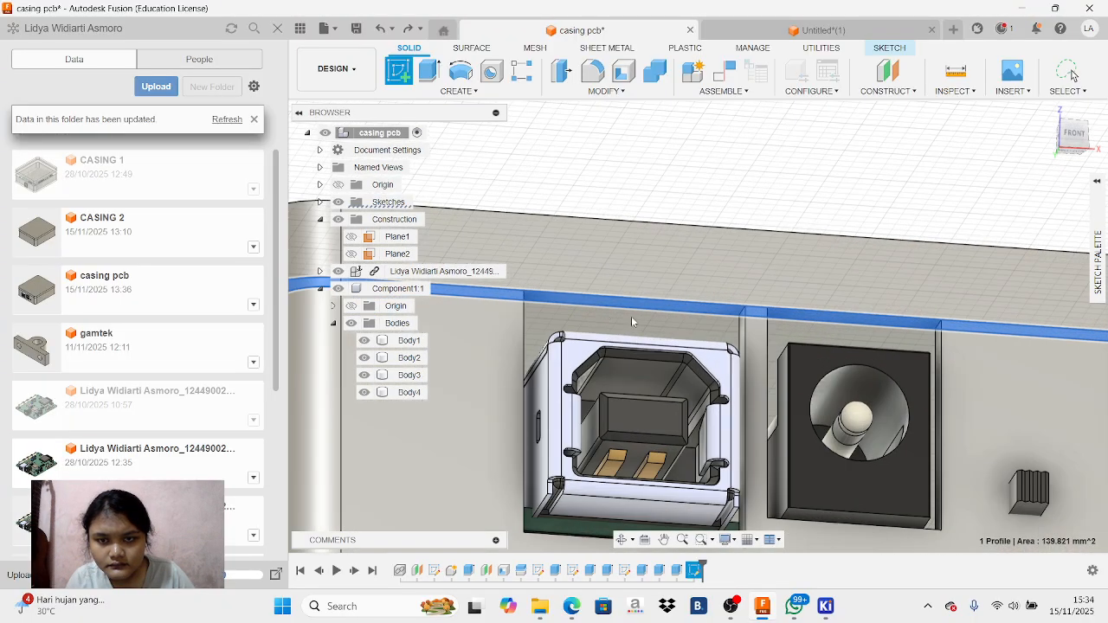
pyautogui.click(728, 612)
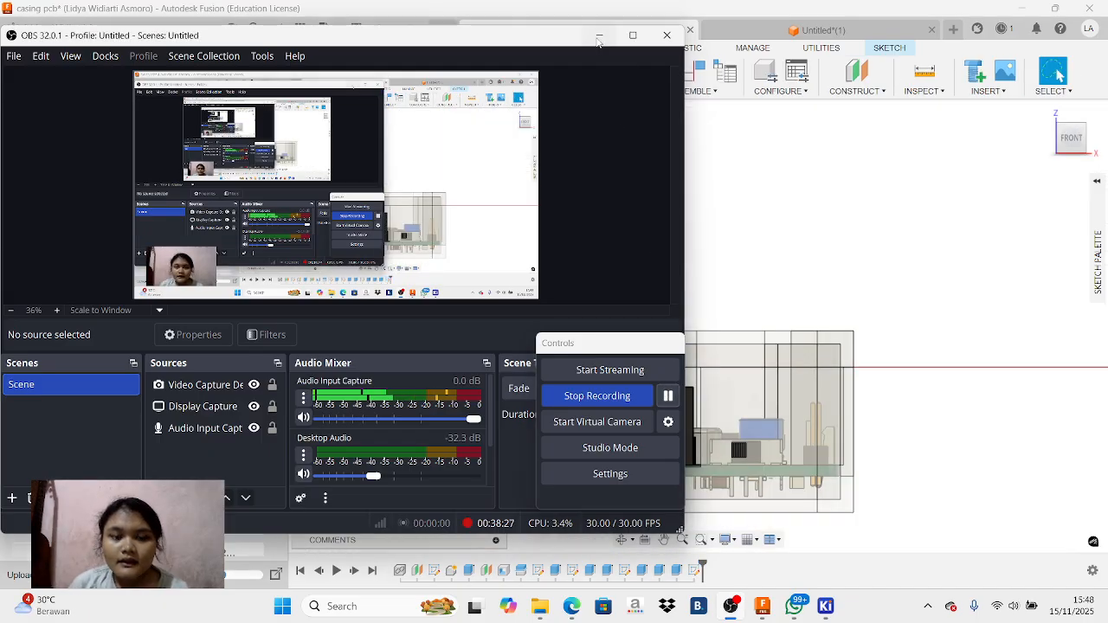
pyautogui.click(598, 35)
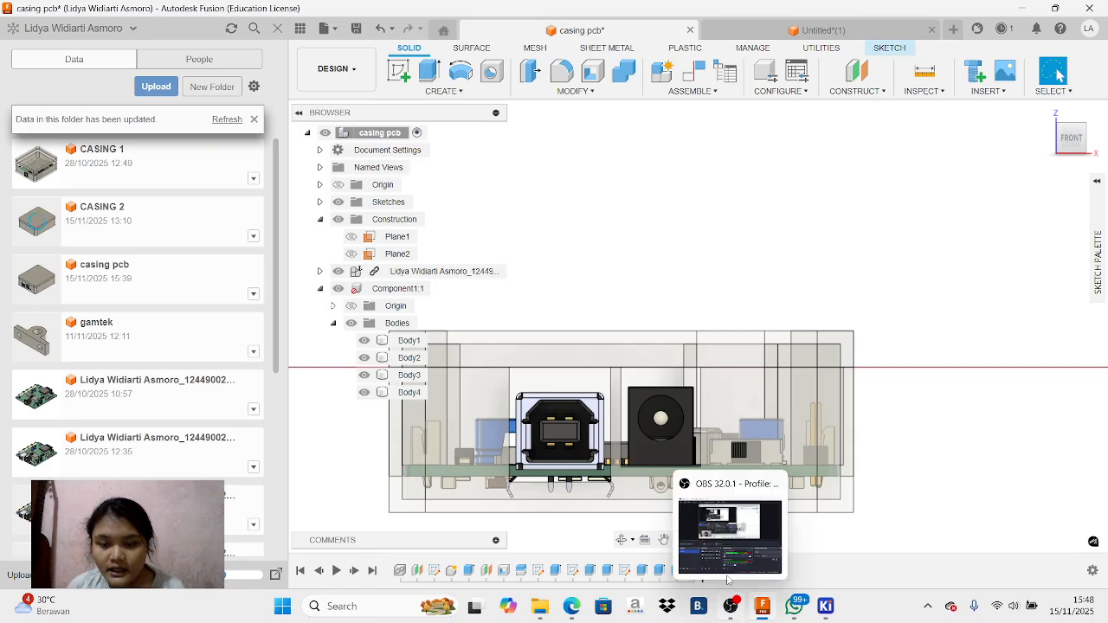
pyautogui.click(734, 520)
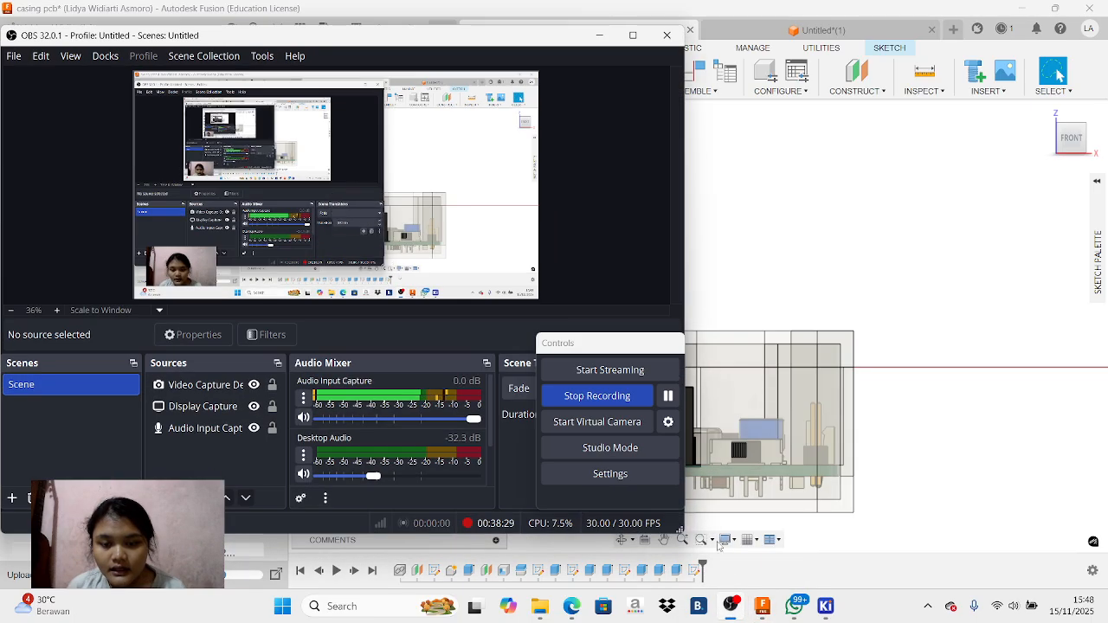
pyautogui.click(598, 39)
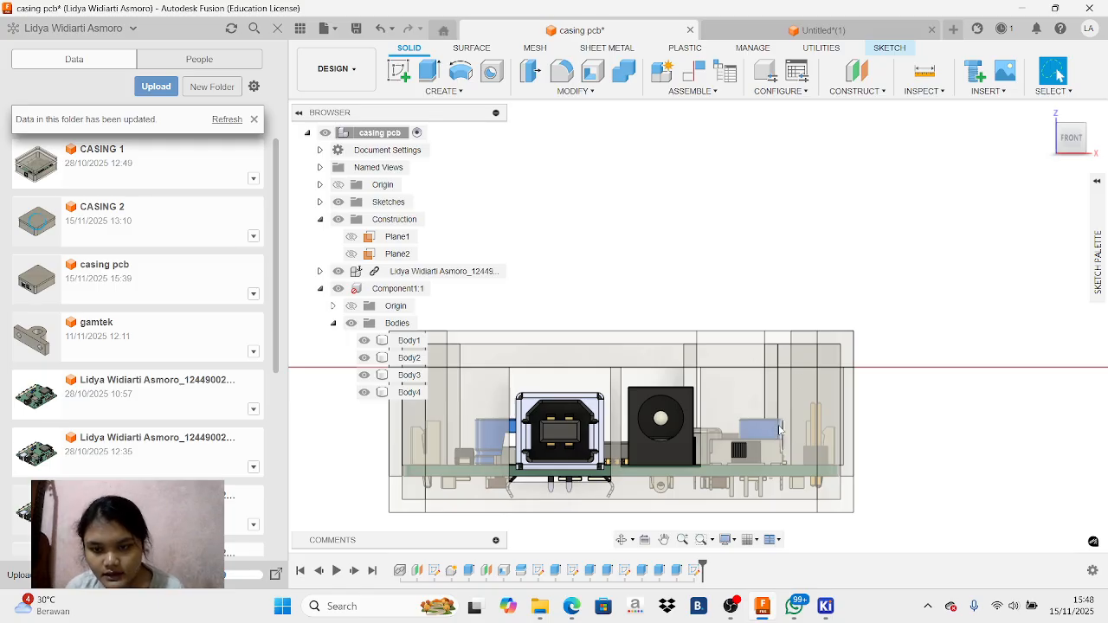
# Hide Body4, start a sketch on the slide switch's front face and show Body4 again
pyautogui.scroll(2, 782, 431)
pyautogui.scroll(-3, 671, 489)
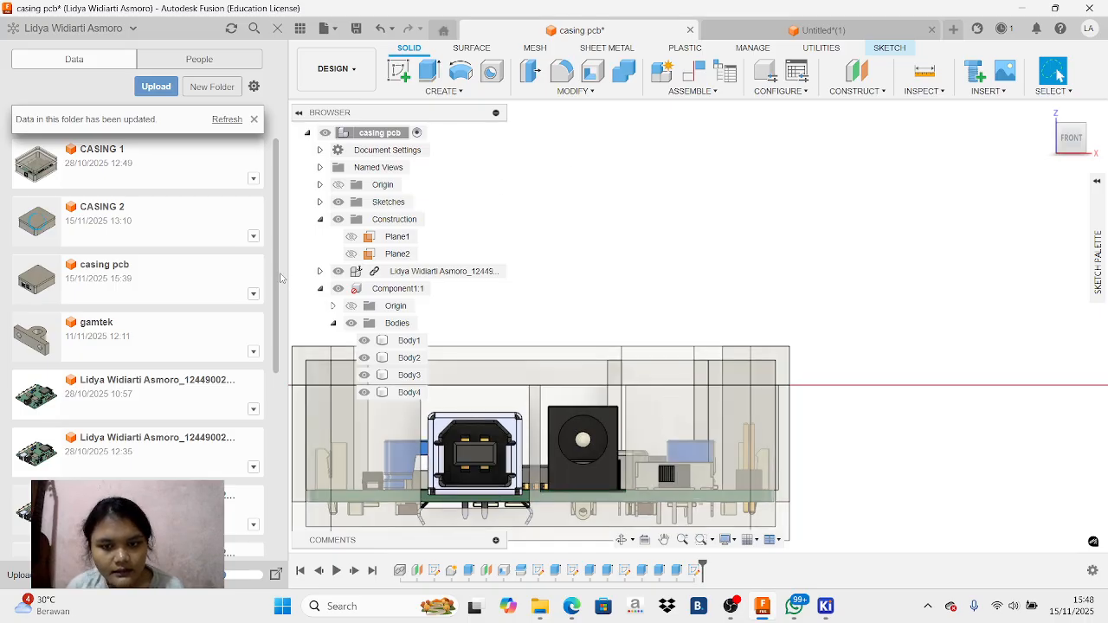
pyautogui.click(364, 393)
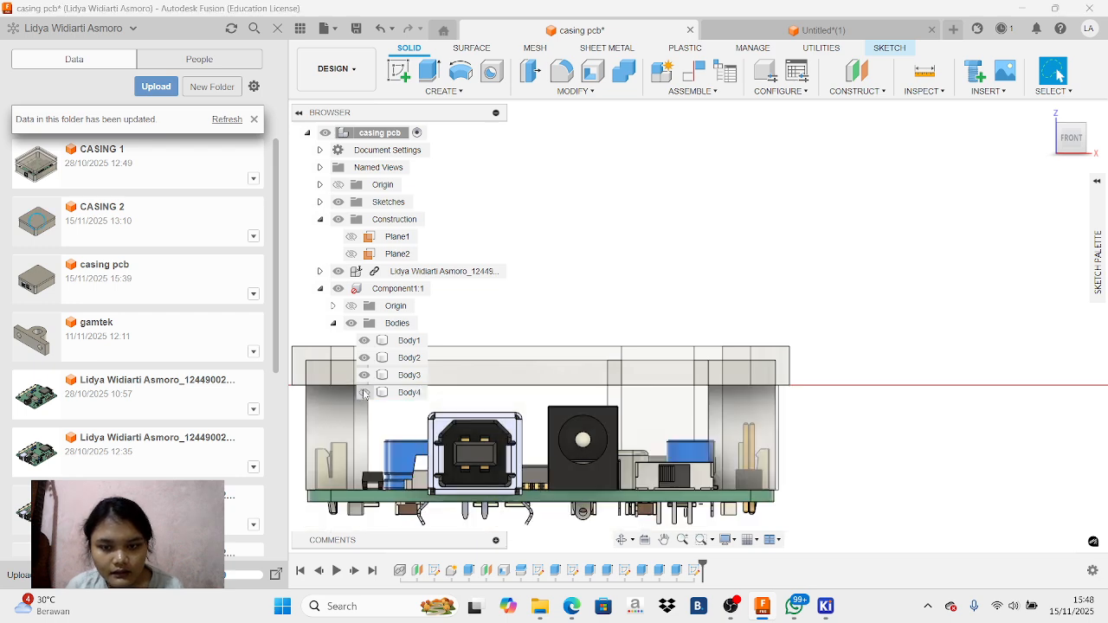
pyautogui.click(653, 479)
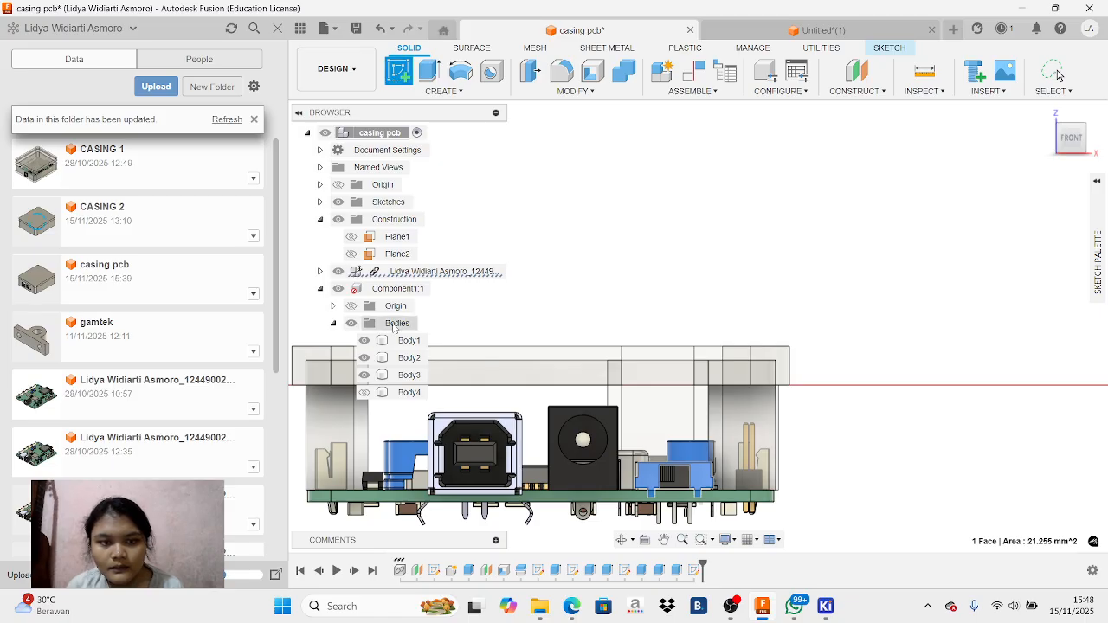
pyautogui.click(364, 393)
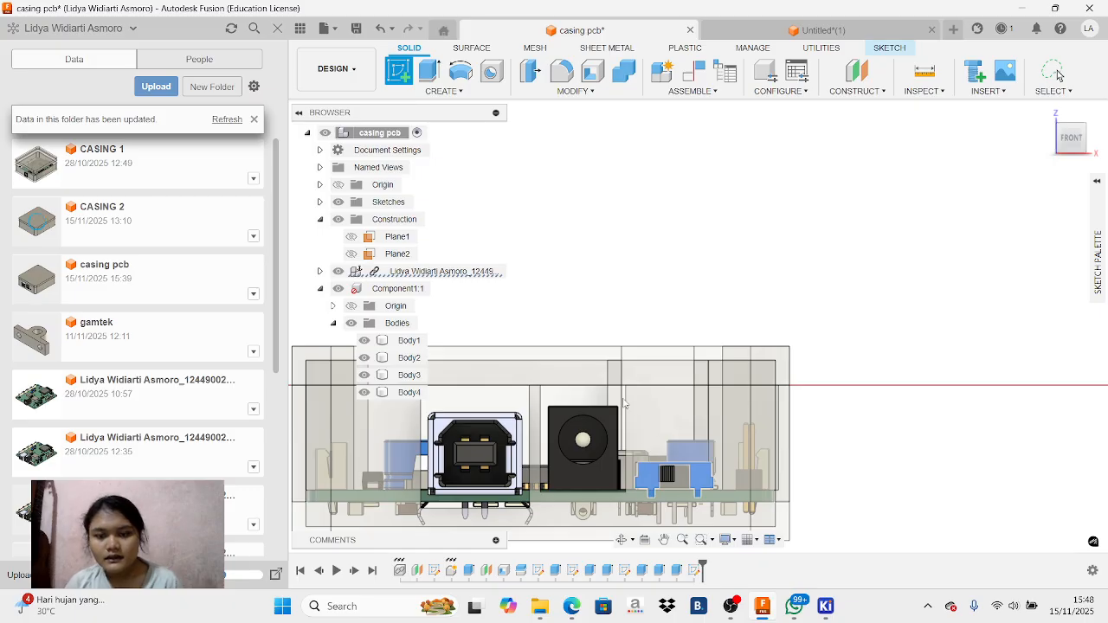
pyautogui.scroll(2, 695, 454)
pyautogui.scroll(-3, 696, 456)
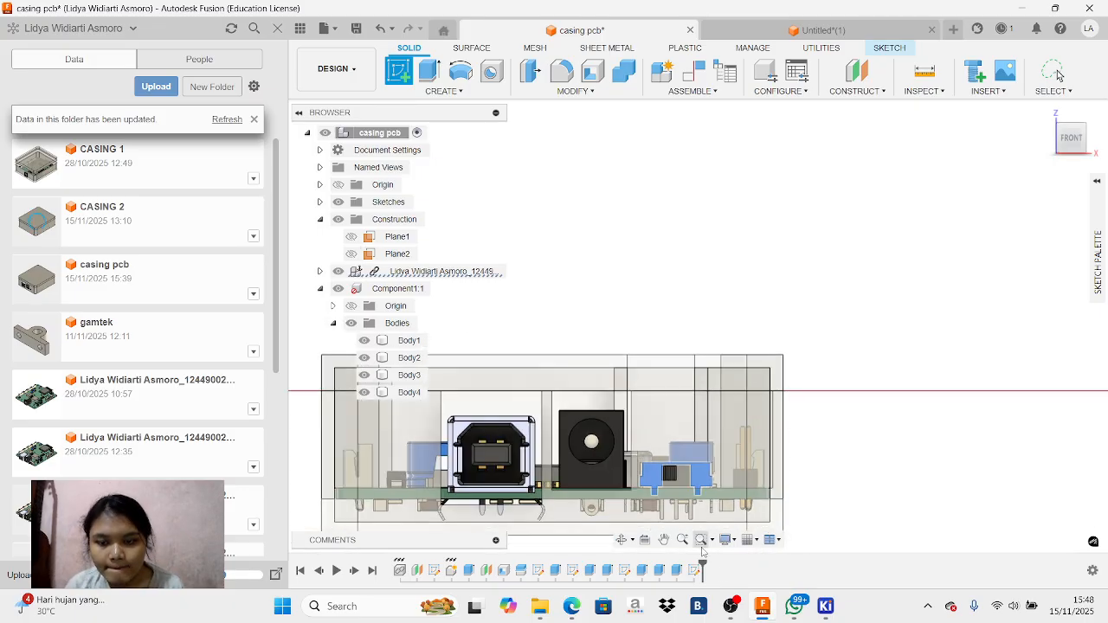
pyautogui.moveTo(717, 610)
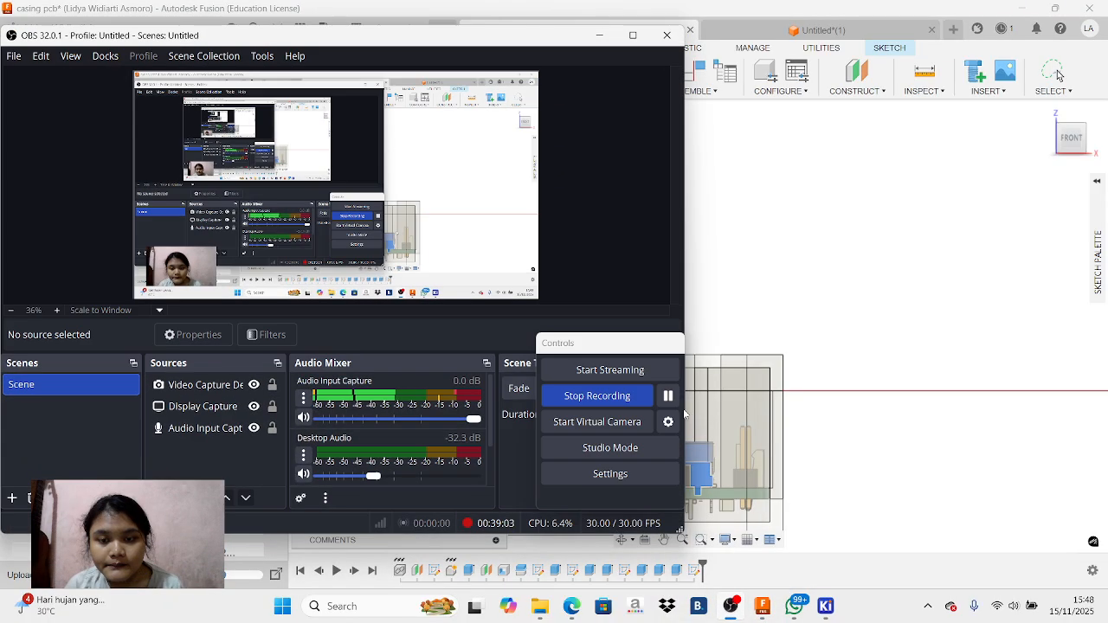
pyautogui.click(599, 35)
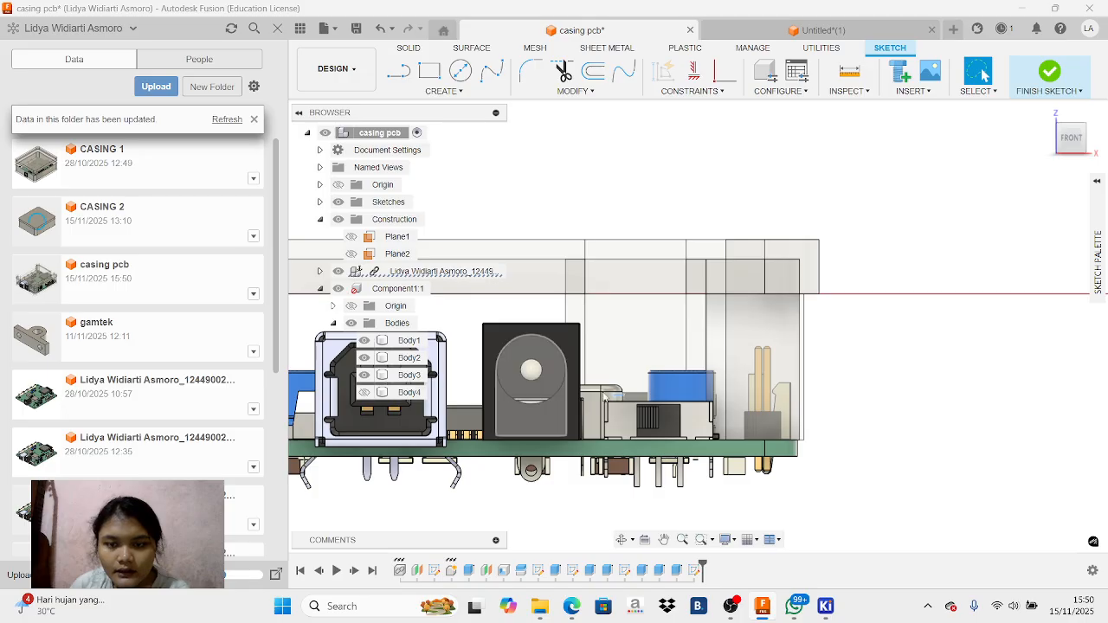
# Show Body4 and try to sketch a center rectangle over the slide switch's front face
pyautogui.click(691, 425)
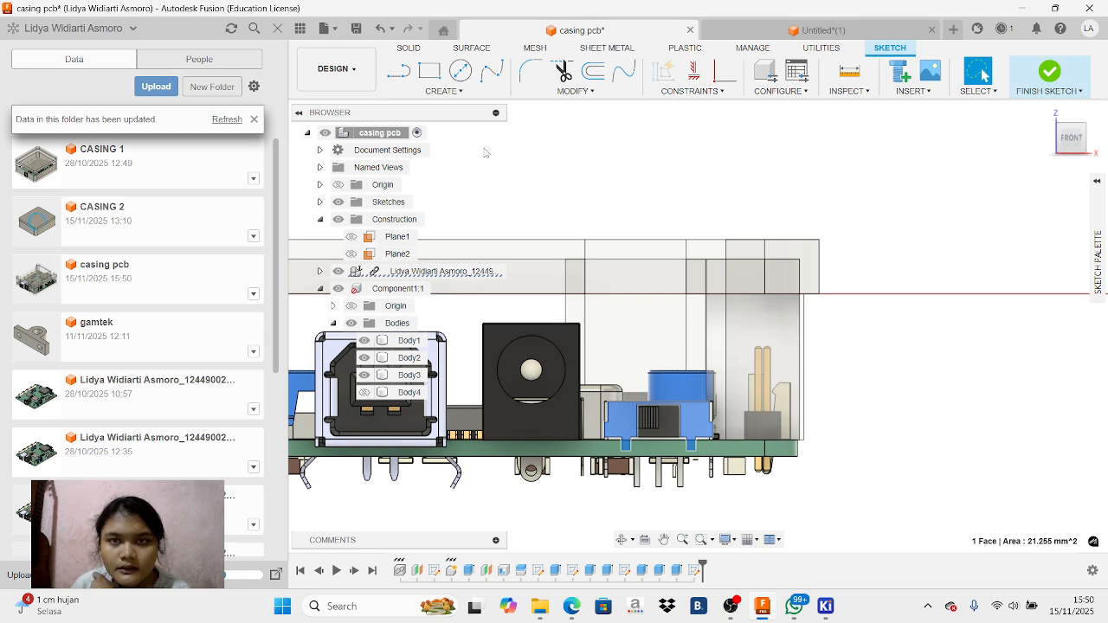
pyautogui.click(365, 399)
pyautogui.click(365, 394)
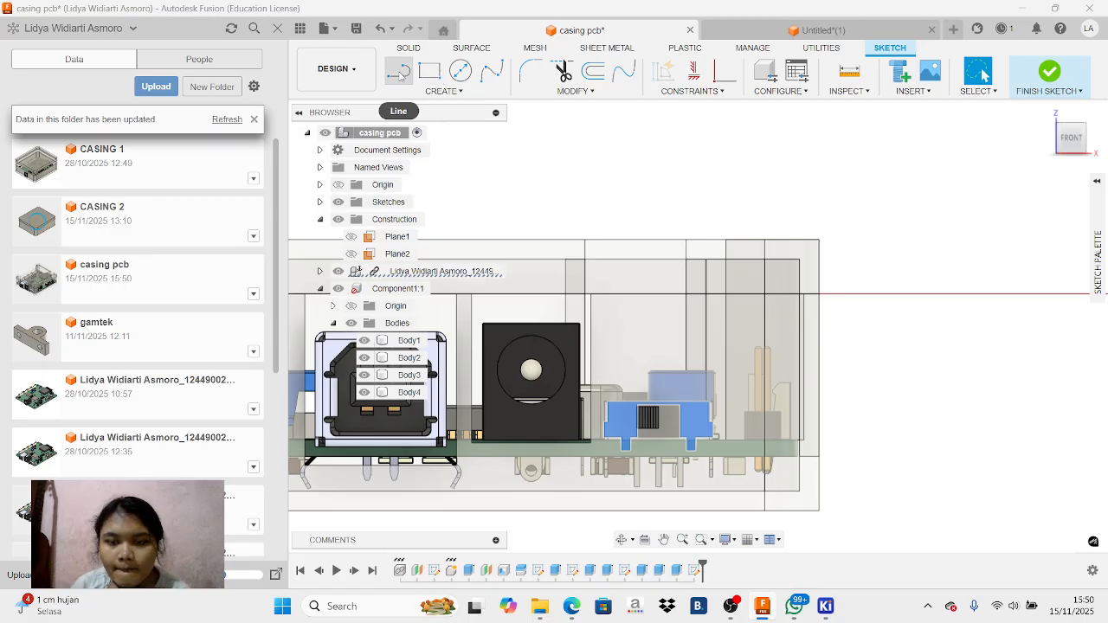
pyautogui.click(429, 71)
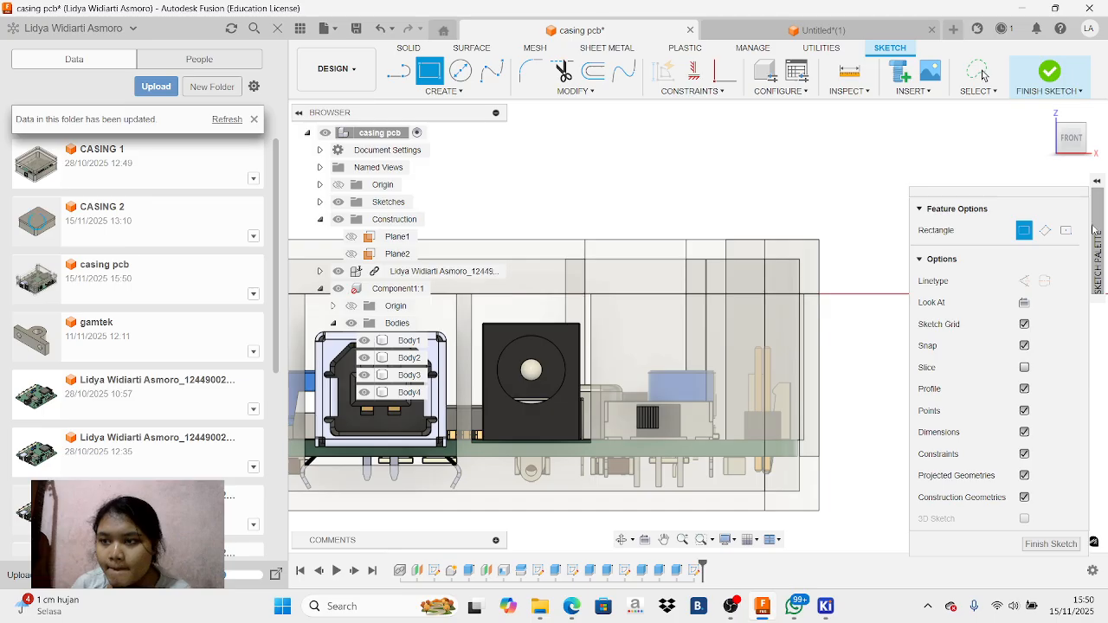
pyautogui.press('Escape')
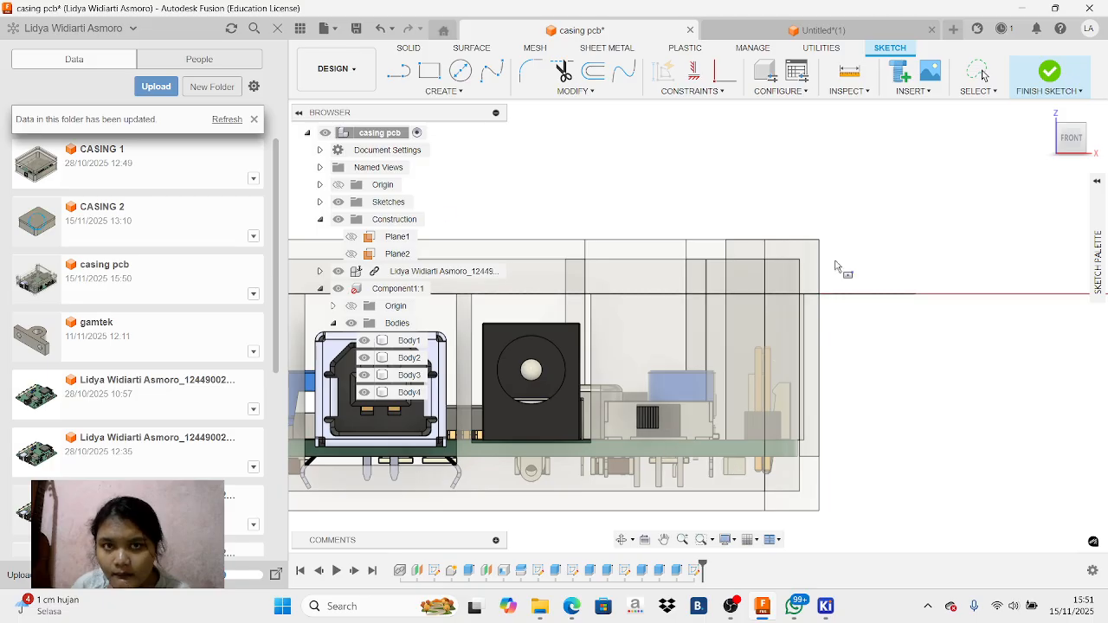
pyautogui.press('r')
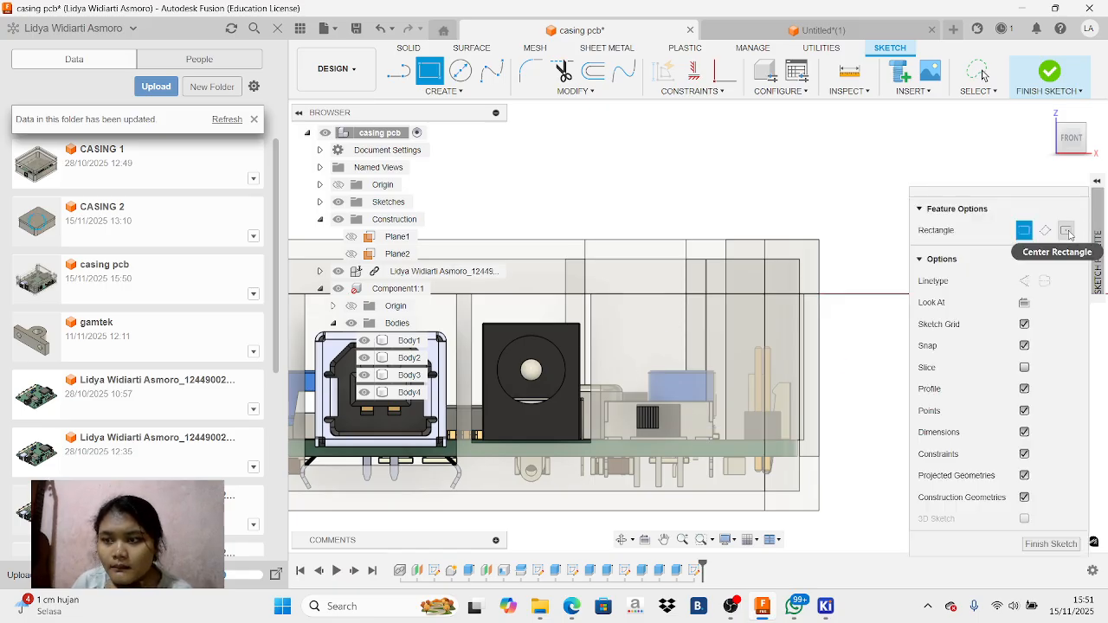
pyautogui.click(1068, 231)
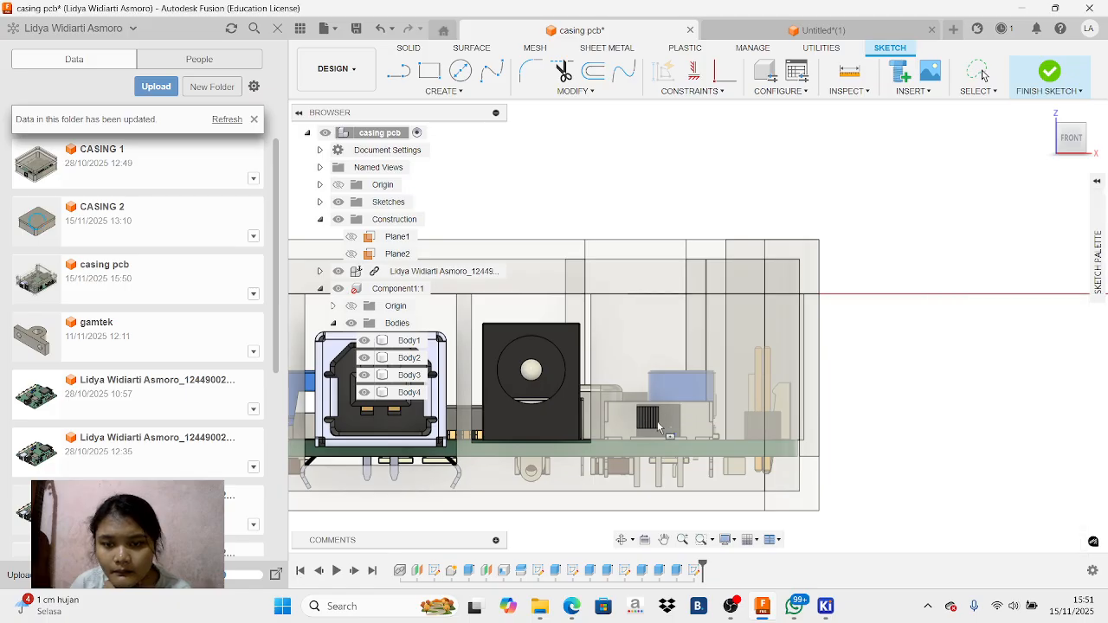
pyautogui.scroll(4, 641, 376)
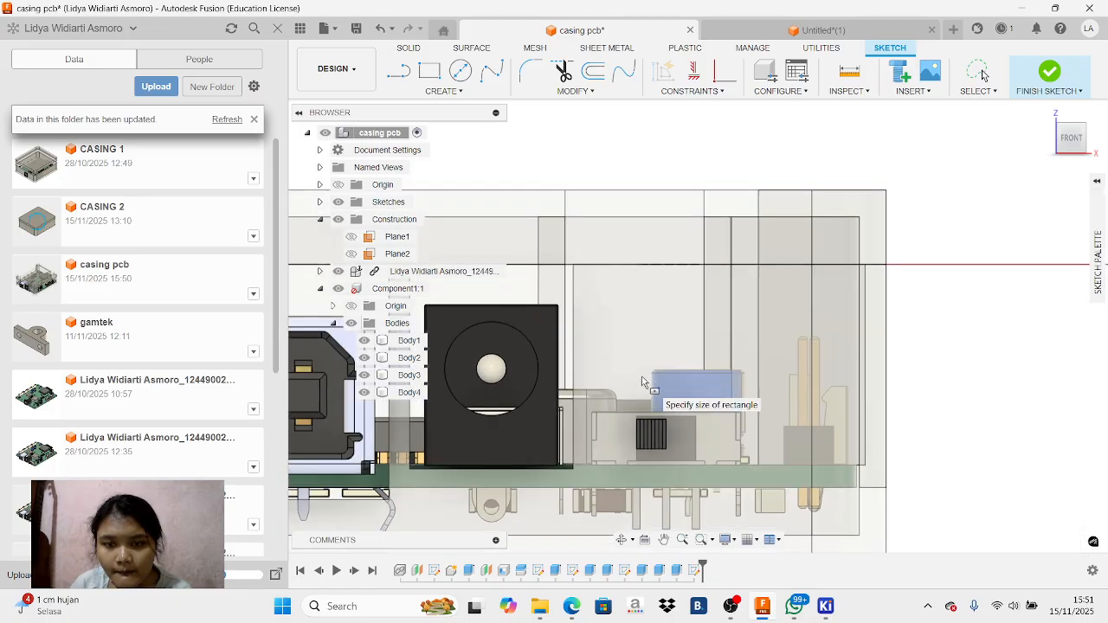
pyautogui.scroll(-4, 661, 388)
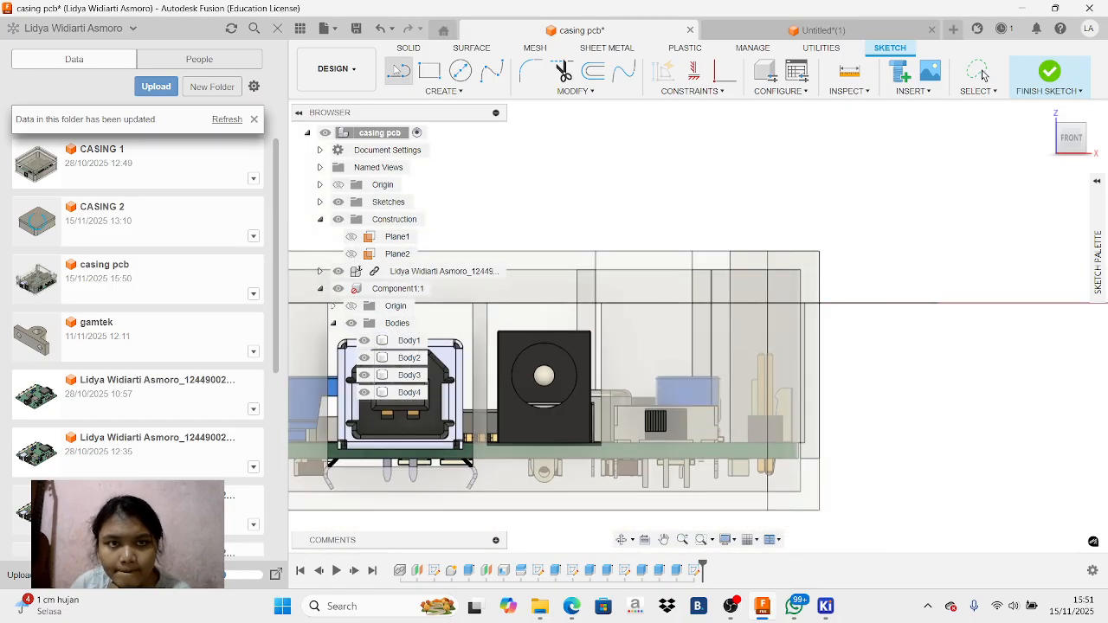
# Hide Body4 and try to draw a line about 9 mm long across the slide switch's front
pyautogui.click(365, 393)
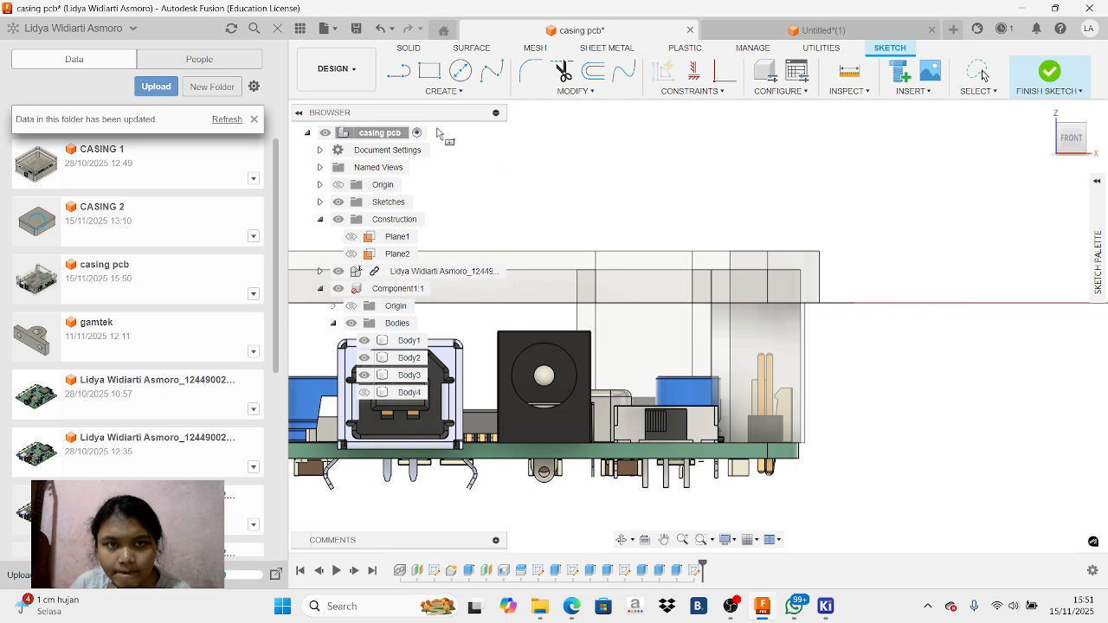
pyautogui.click(399, 71)
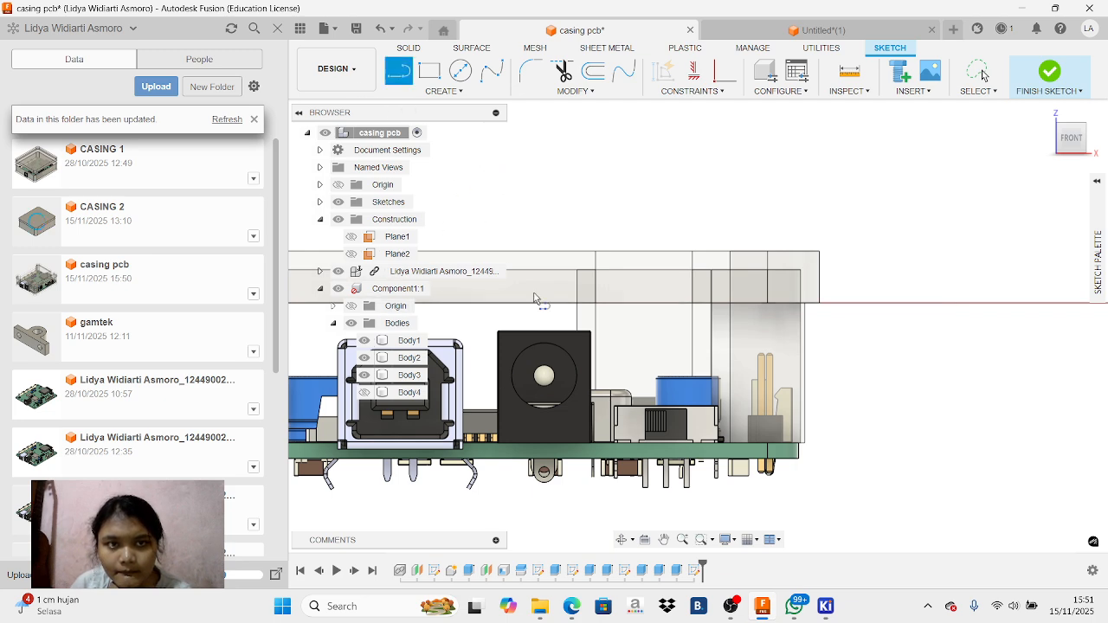
pyautogui.click(622, 418)
pyautogui.rightClick(703, 424)
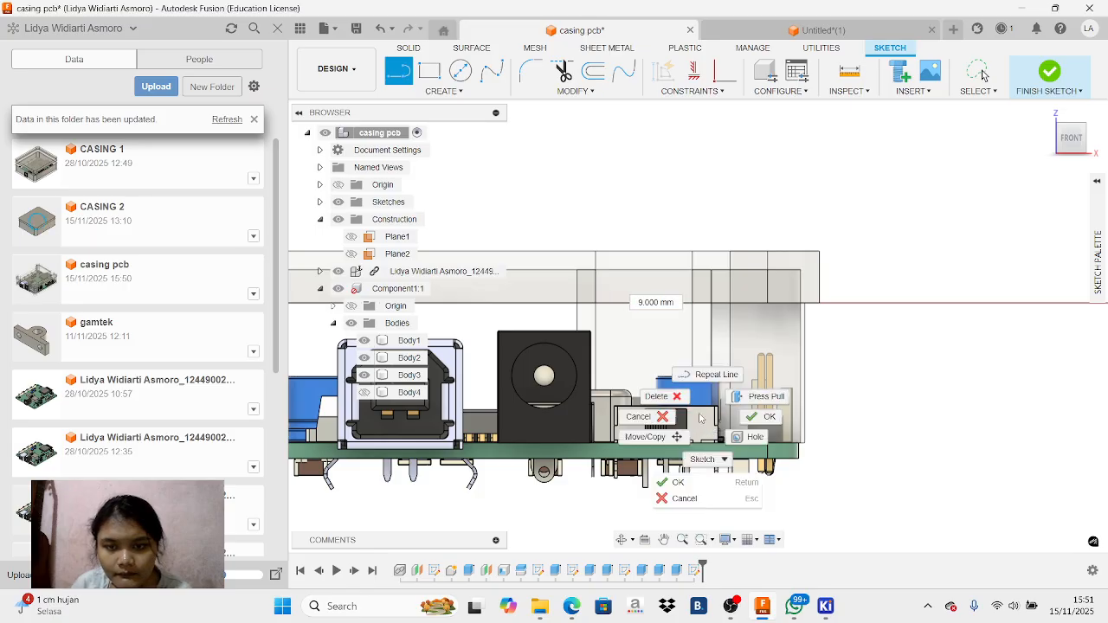
pyautogui.click(651, 433)
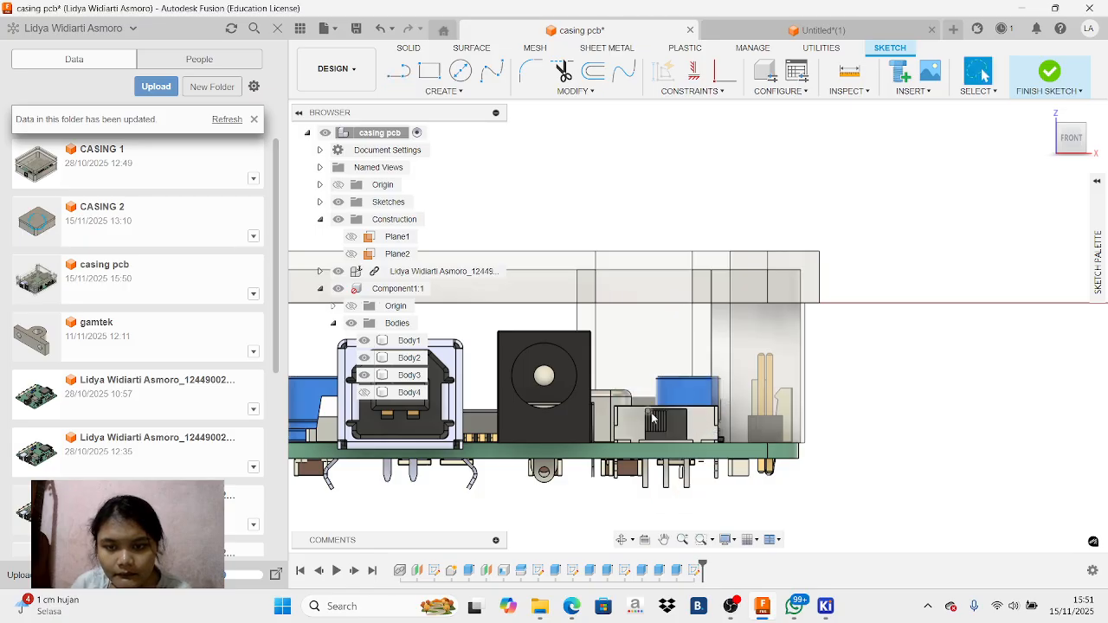
# Try to sketch a rectangle about 2 mm by 4 mm on the slide switch's front face
pyautogui.click(1071, 126)
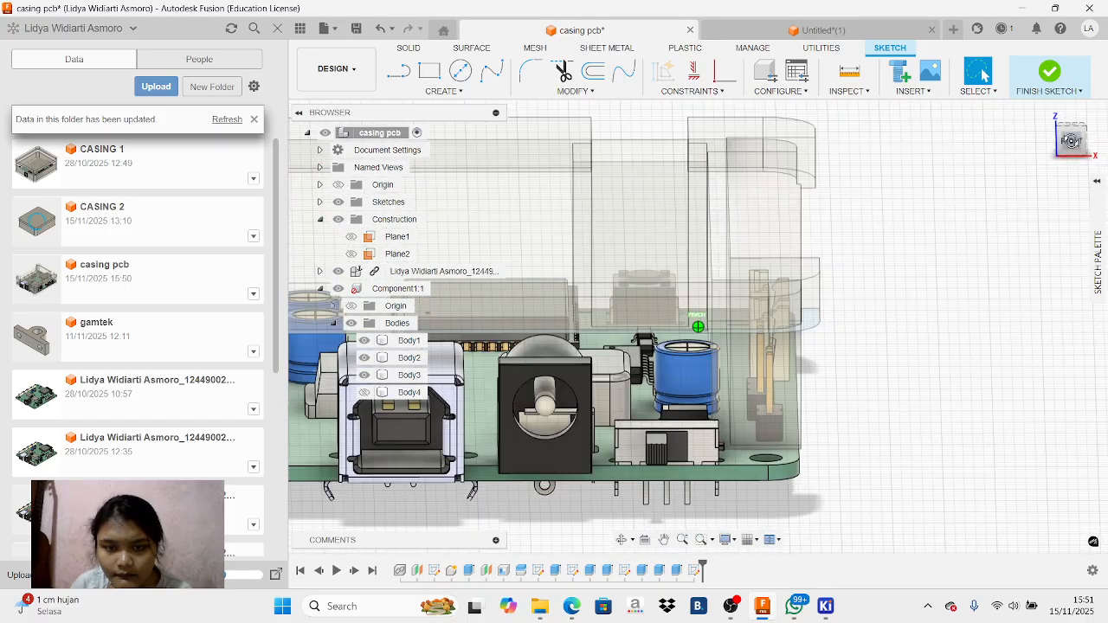
pyautogui.click(631, 452)
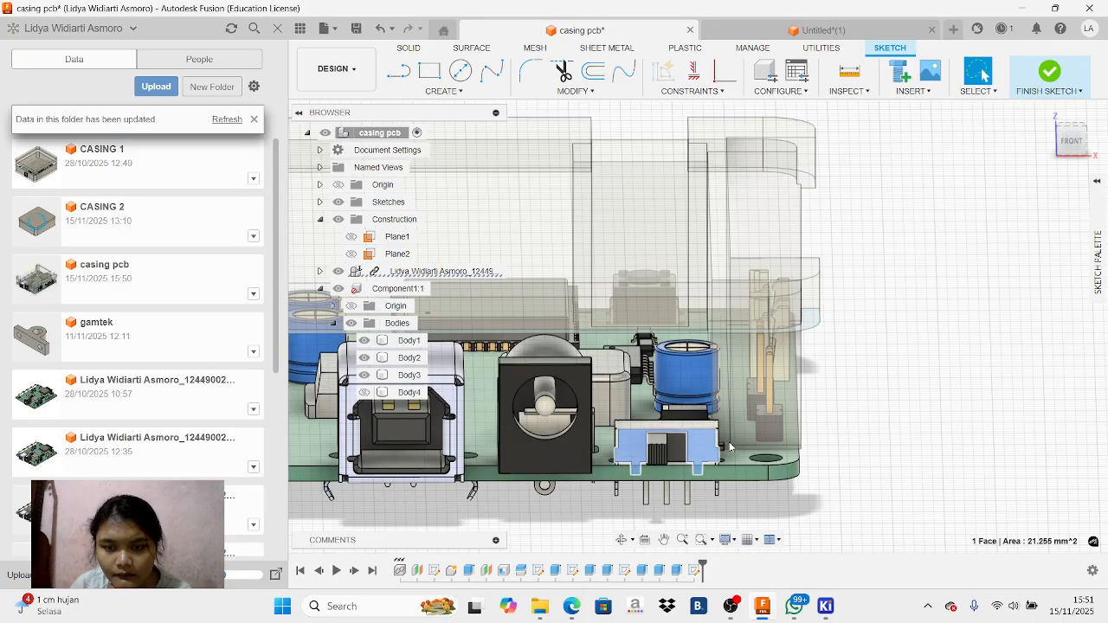
pyautogui.press('r')
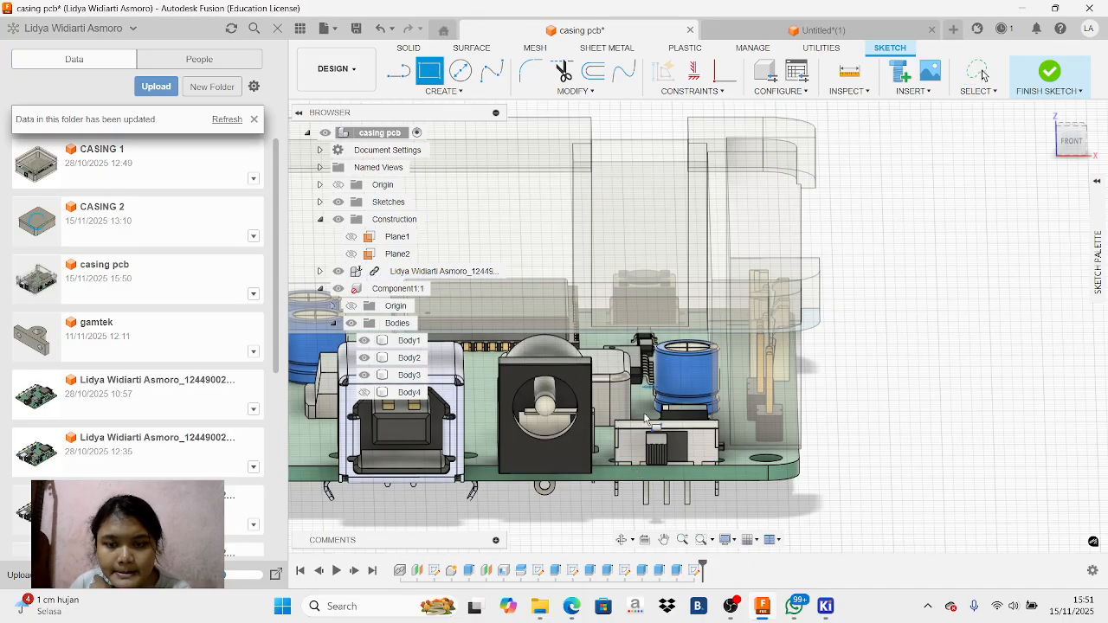
pyautogui.click(667, 452)
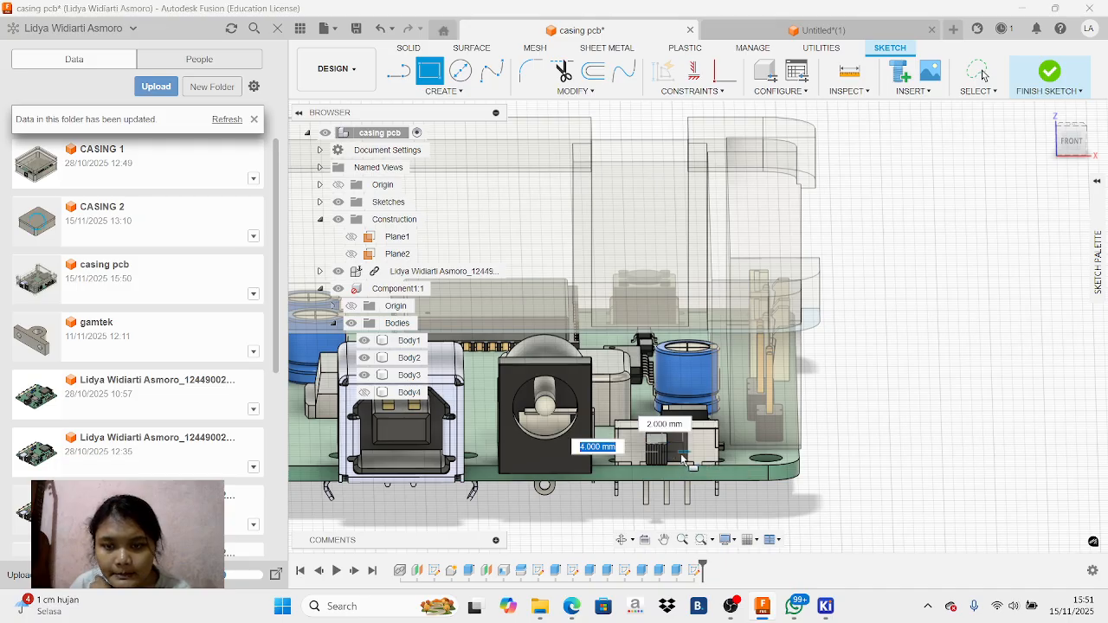
pyautogui.rightClick(683, 461)
pyautogui.click(620, 436)
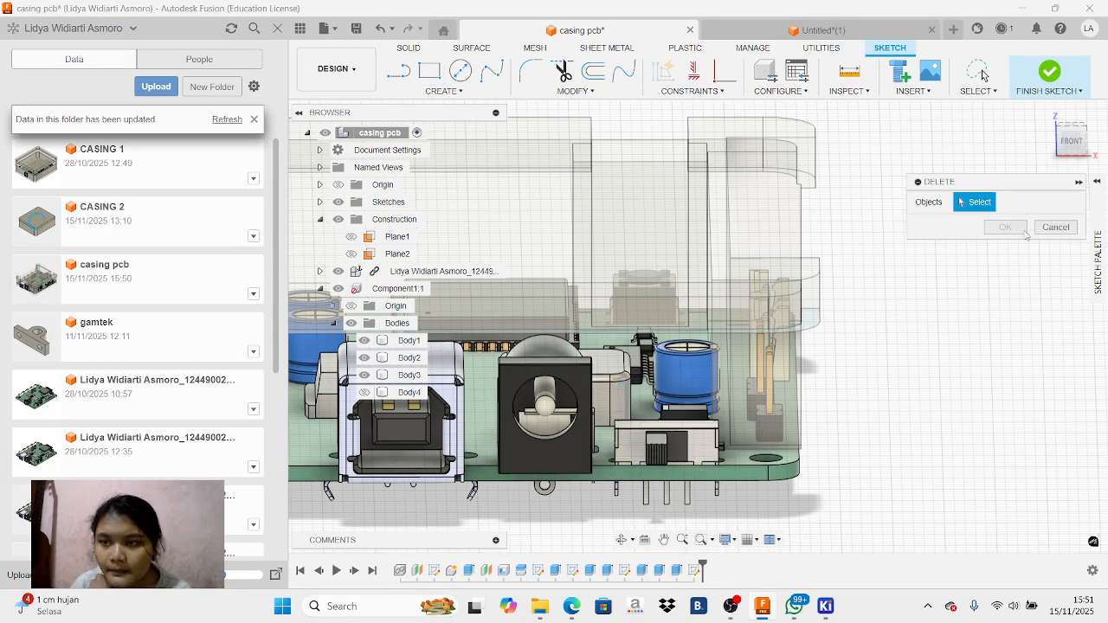
pyautogui.click(1056, 227)
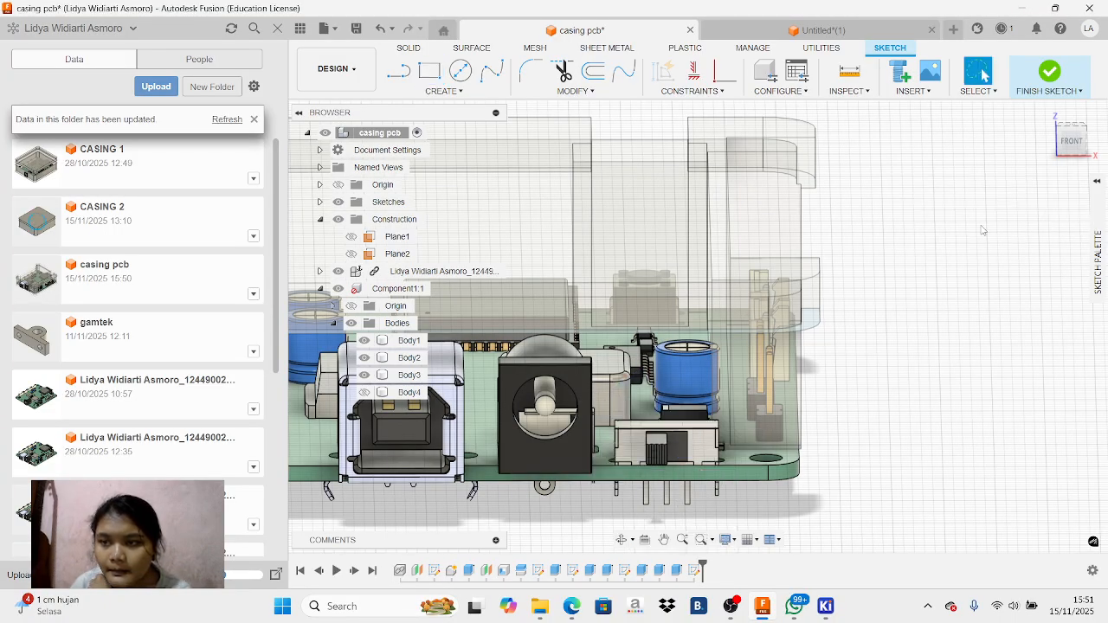
# Try to place a center rectangle on the slide switch's front face in the front view
pyautogui.click(693, 448)
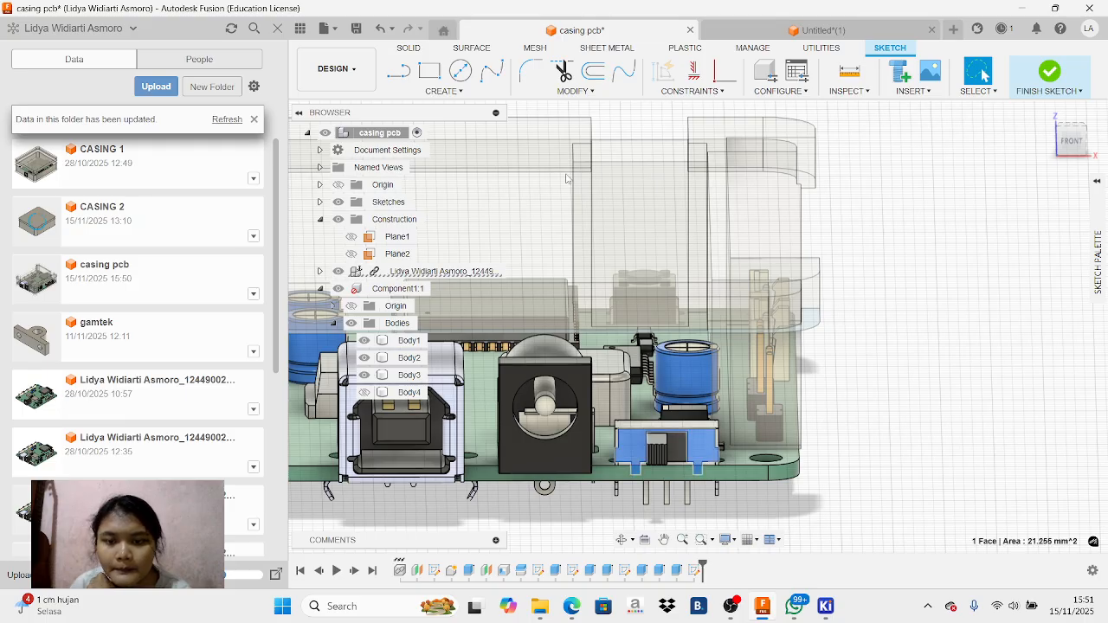
pyautogui.click(429, 71)
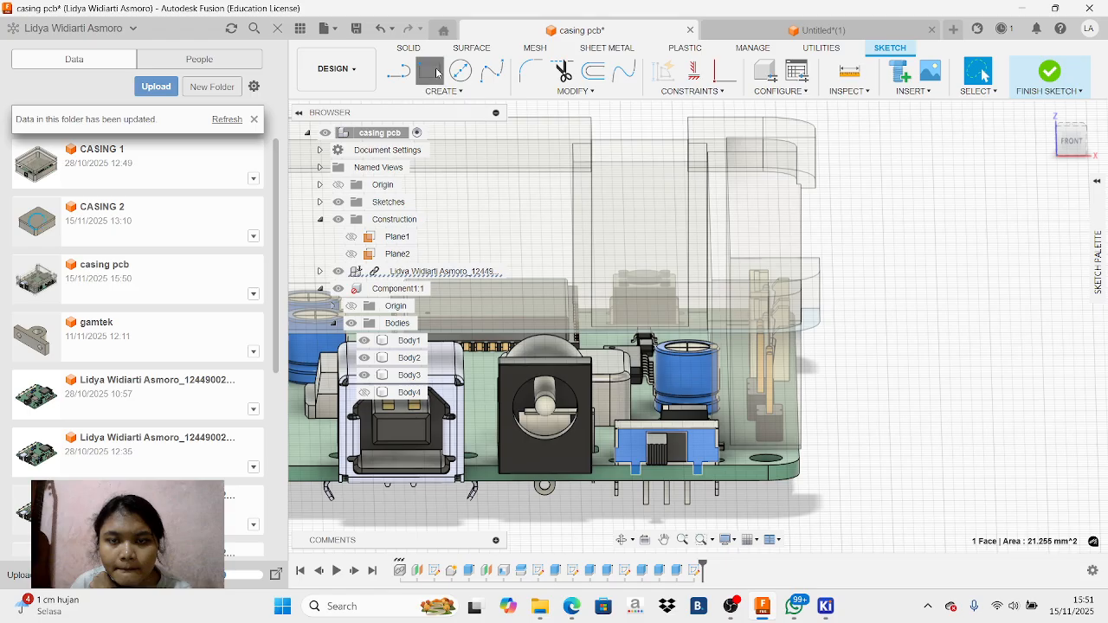
pyautogui.click(1097, 234)
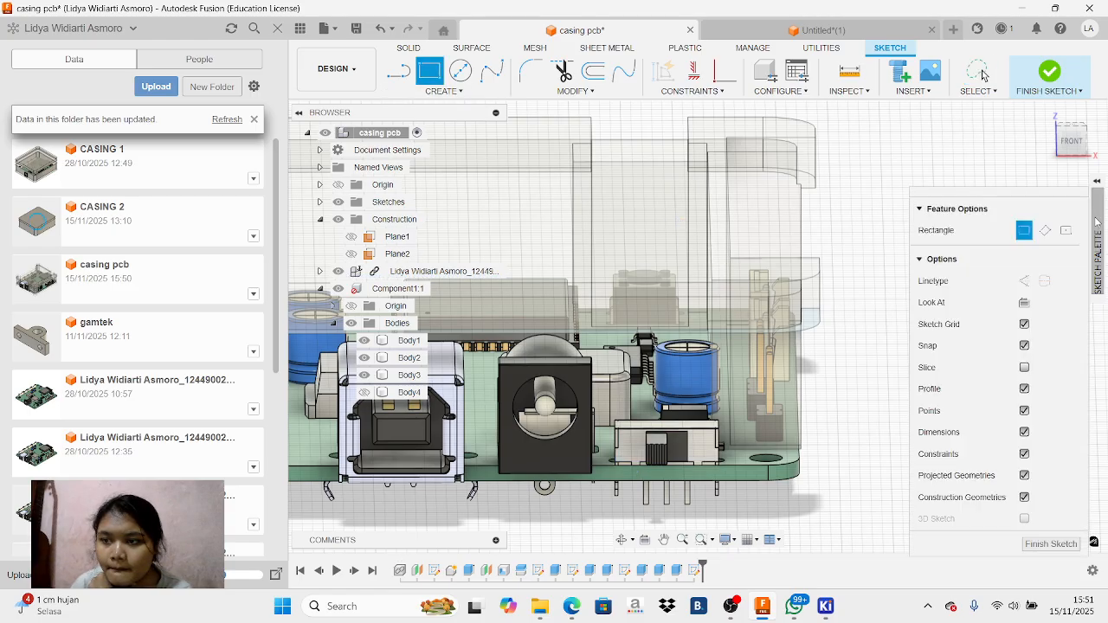
pyautogui.click(1066, 231)
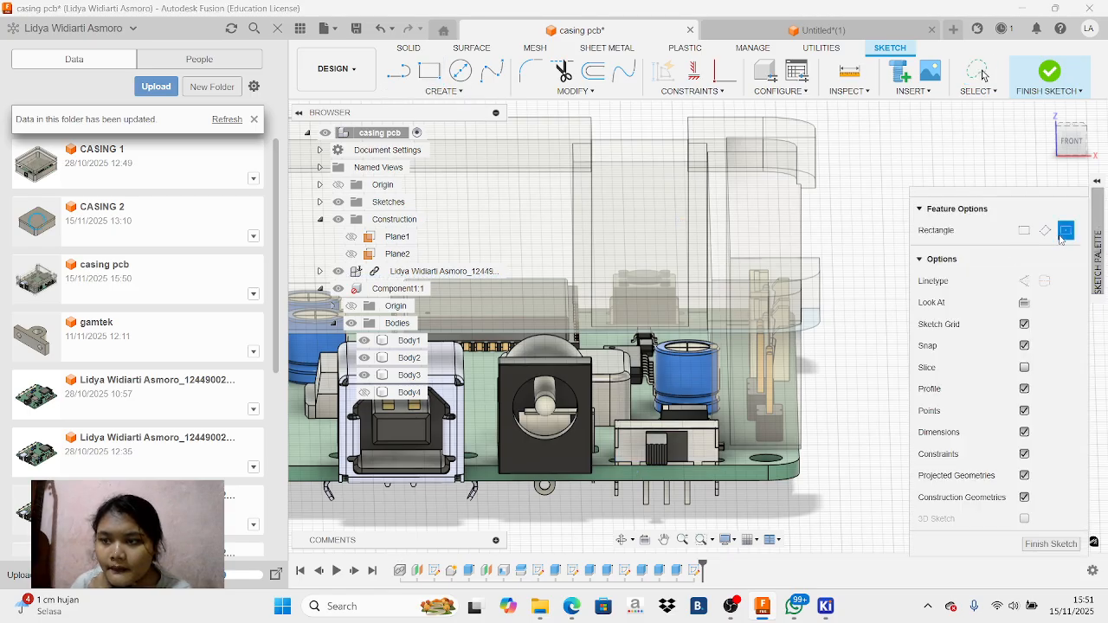
pyautogui.click(1071, 138)
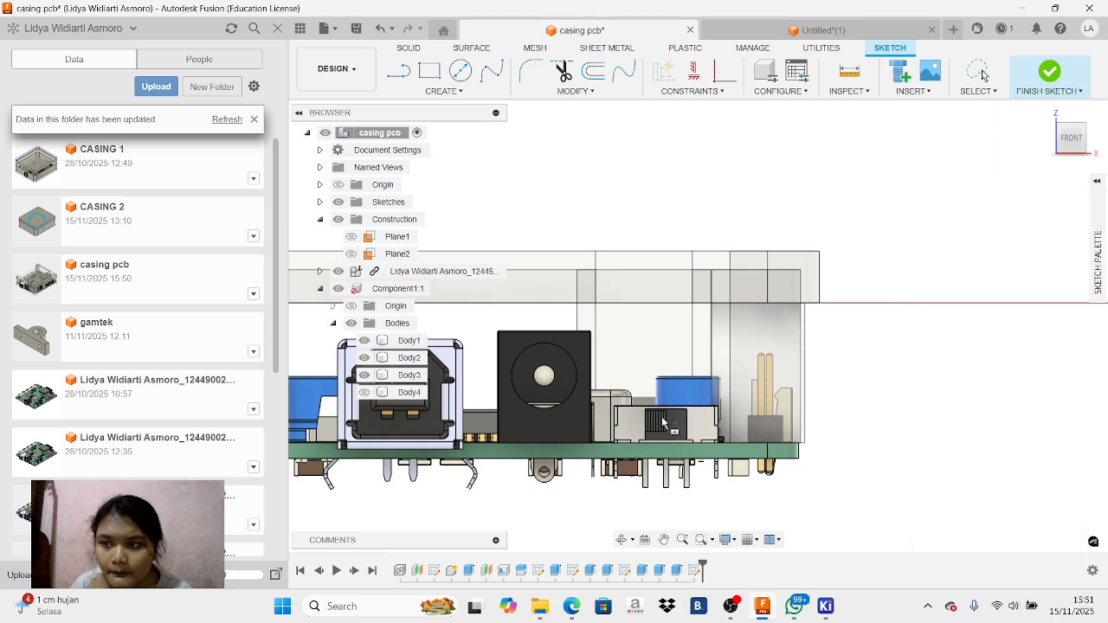
pyautogui.click(433, 73)
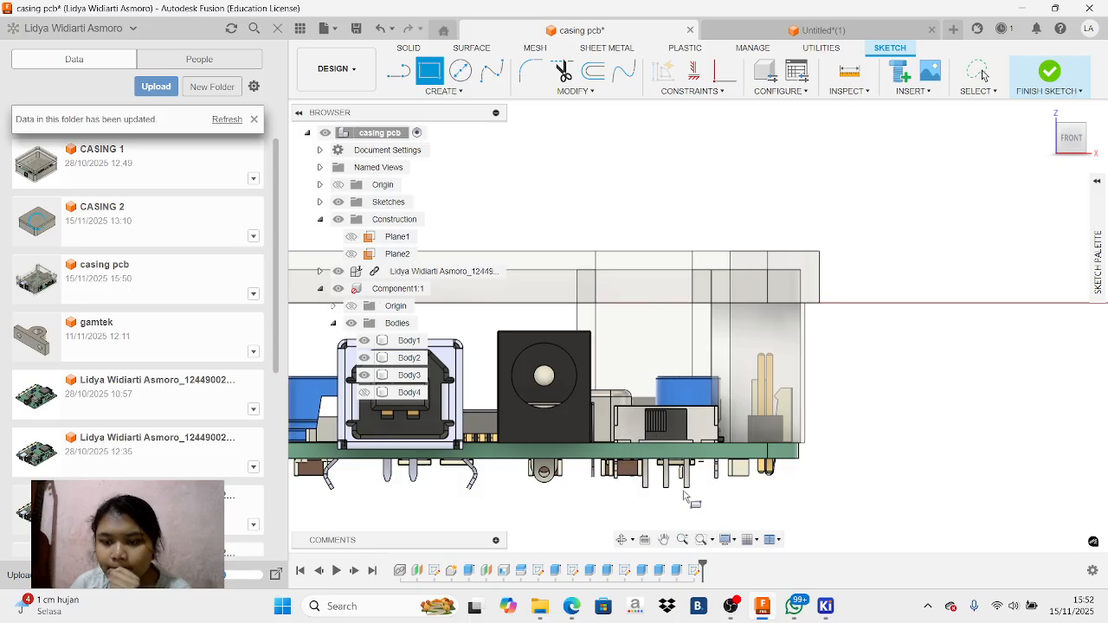
pyautogui.click(743, 599)
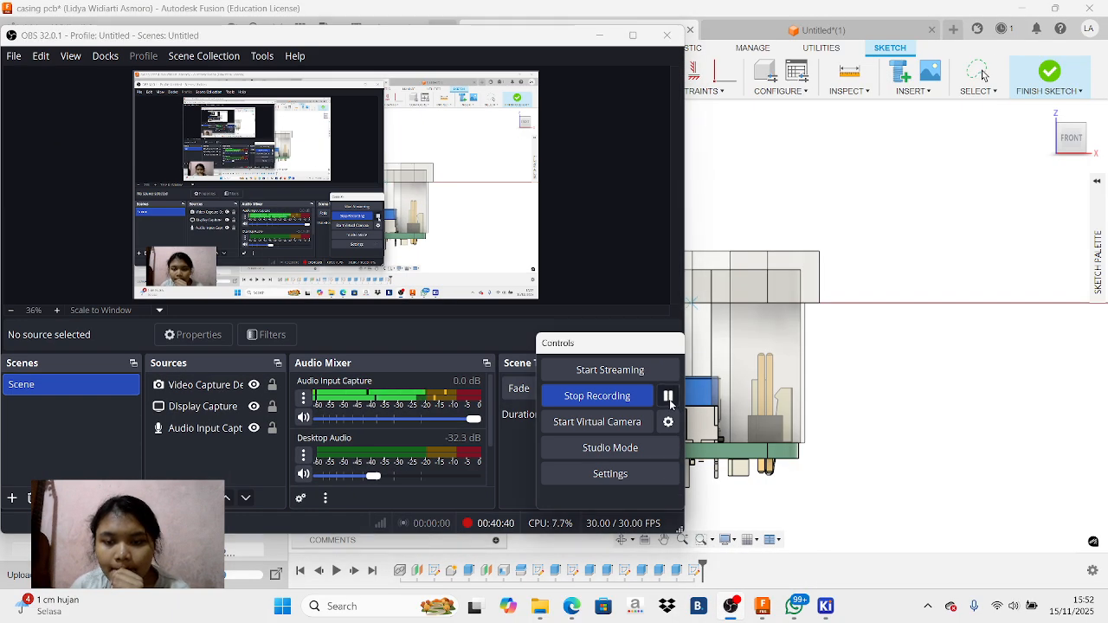
pyautogui.click(599, 35)
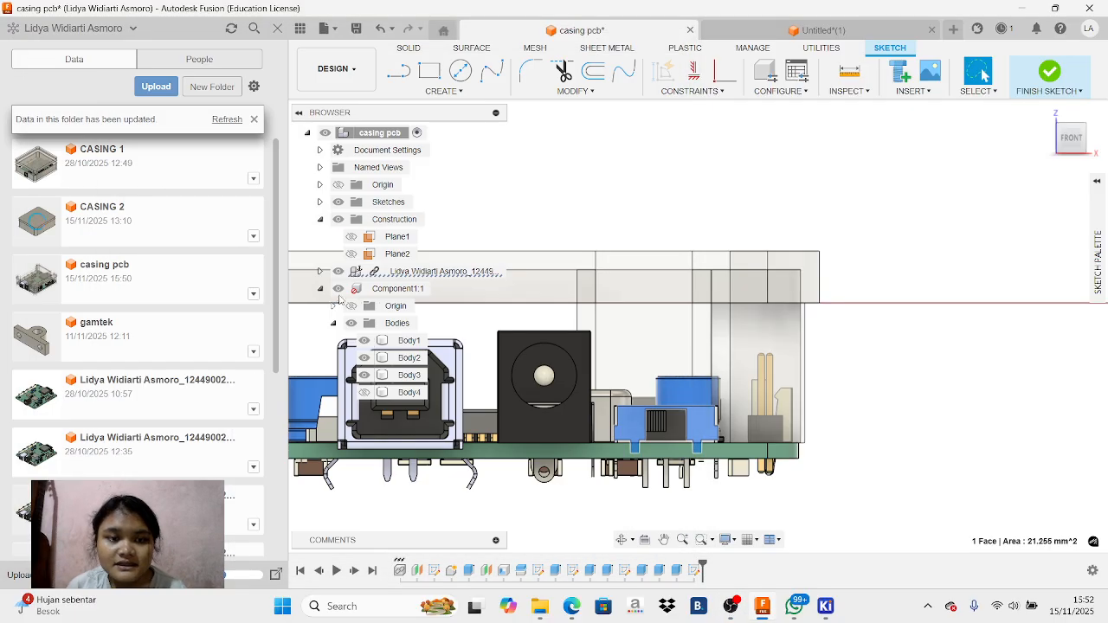
# Show Body4 and try to sketch a center rectangle over the slide switch through the casing wall
pyautogui.click(374, 405)
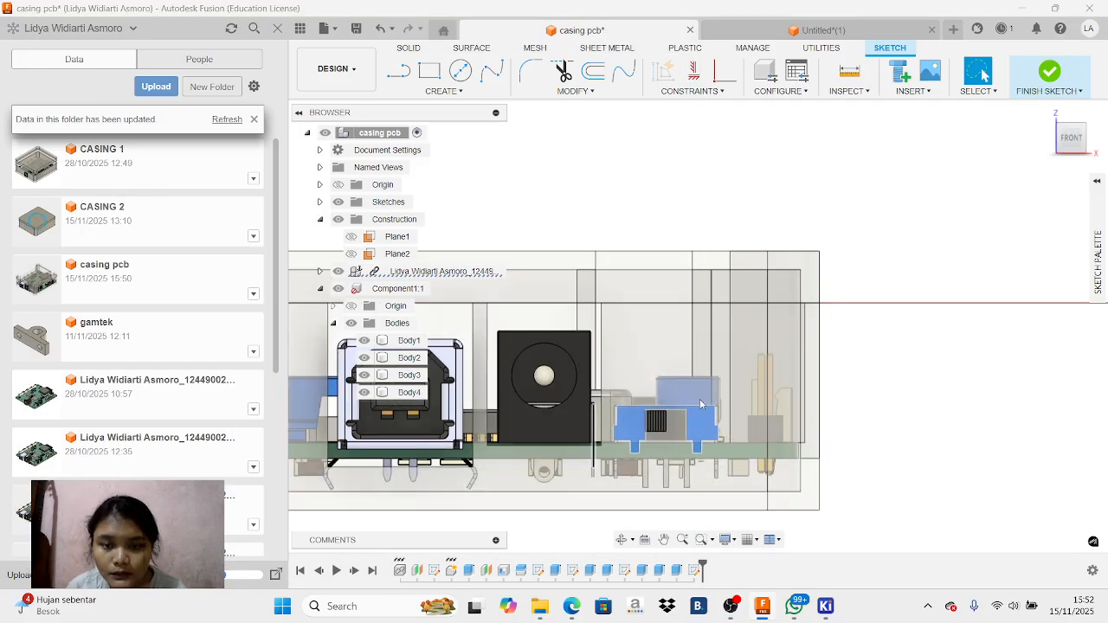
pyautogui.click(429, 70)
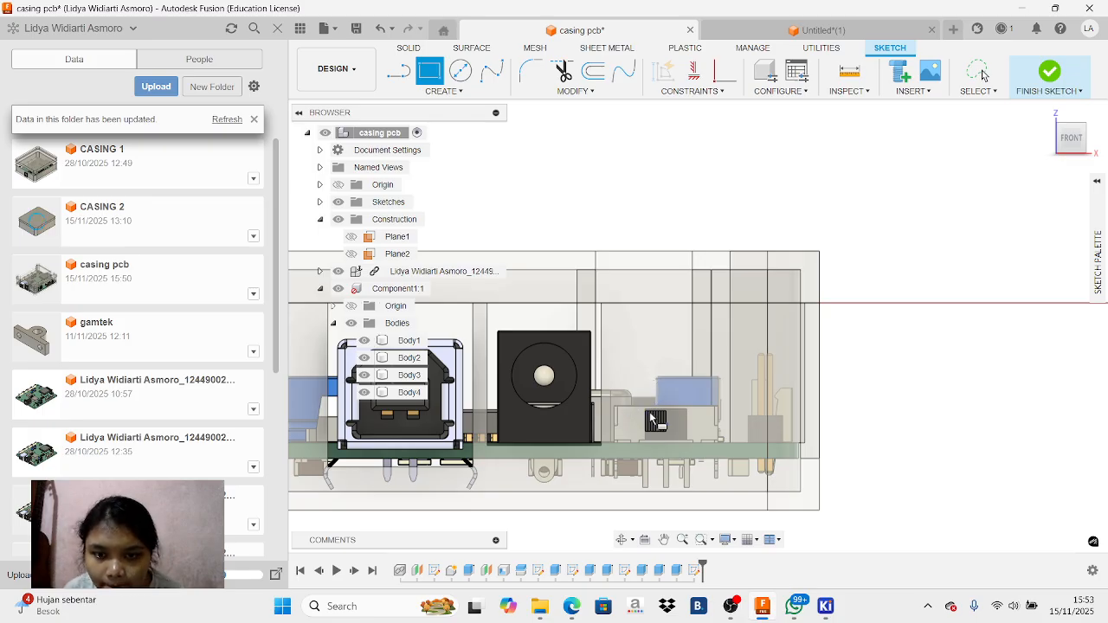
pyautogui.scroll(2, 647, 398)
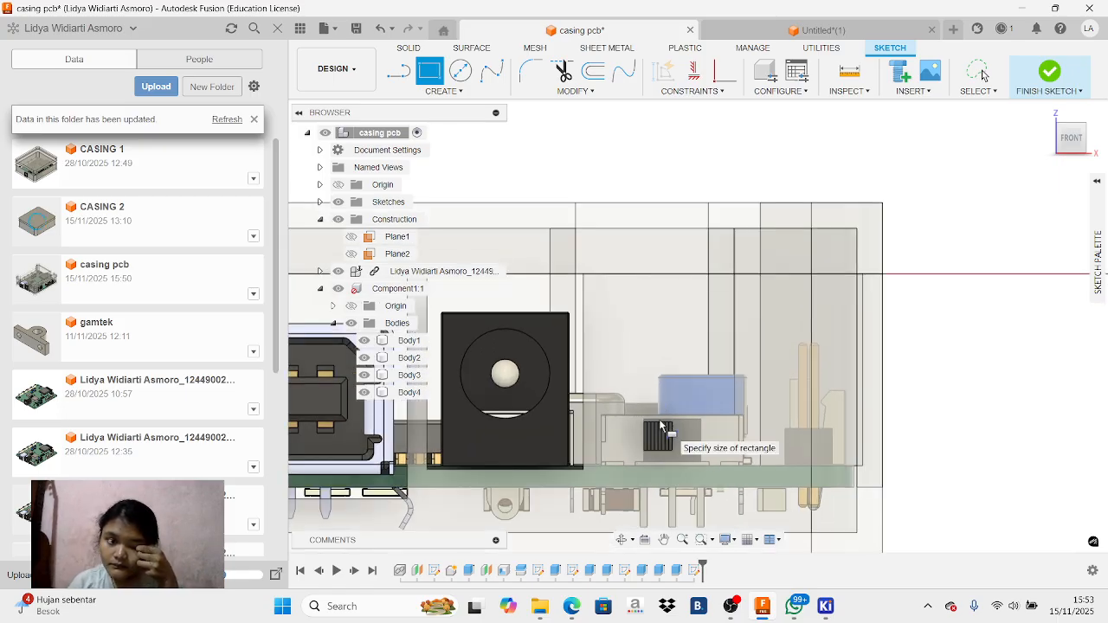
pyautogui.scroll(-3, 632, 357)
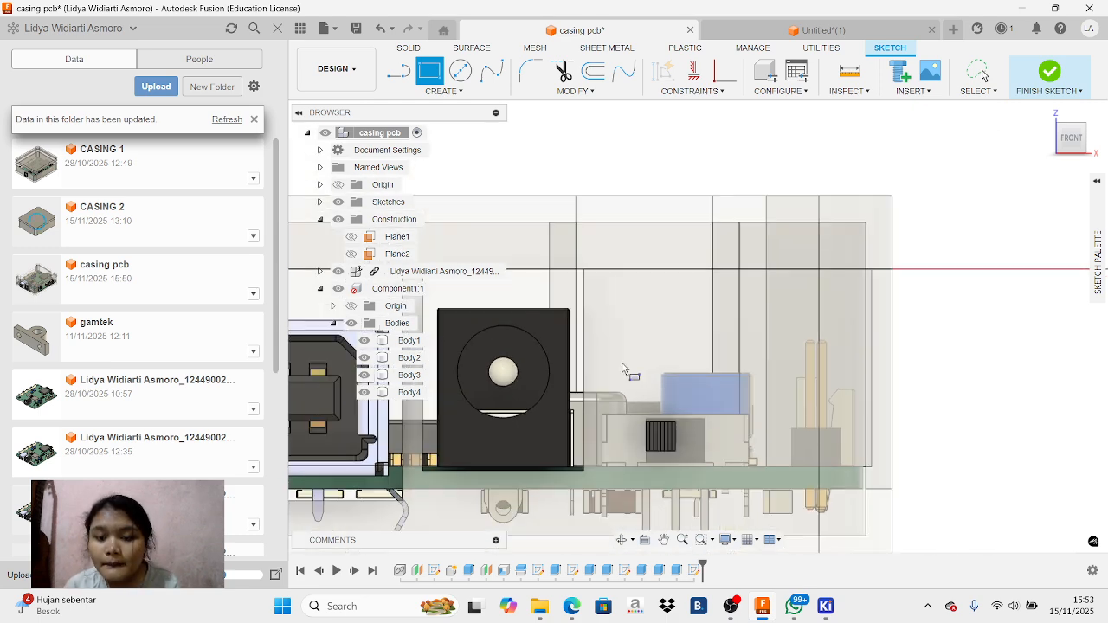
pyautogui.scroll(2, 637, 362)
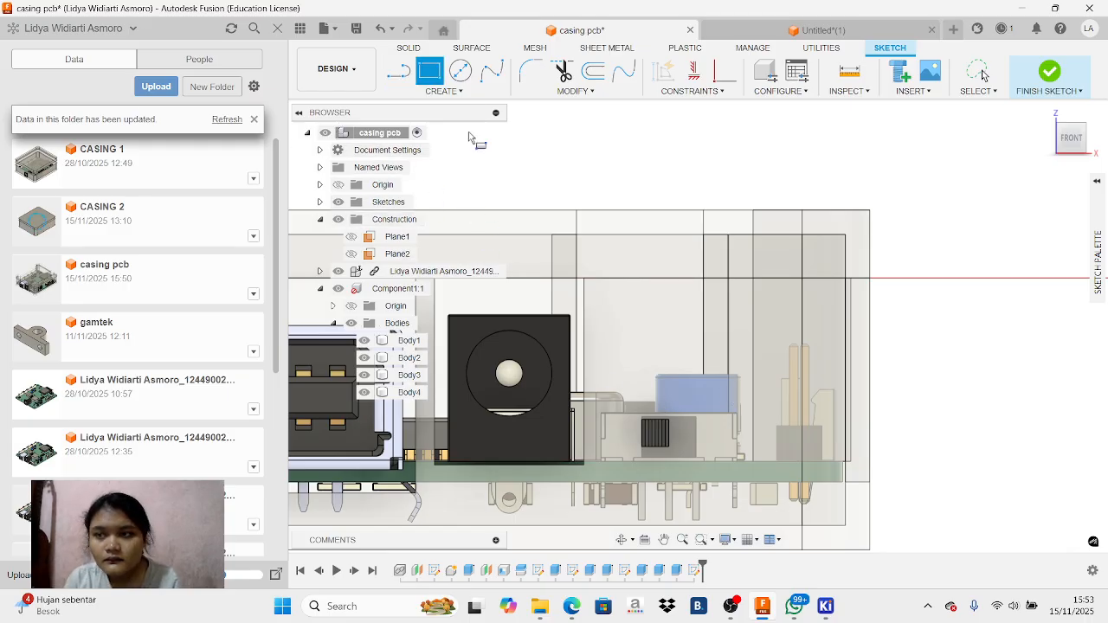
pyautogui.click(1097, 182)
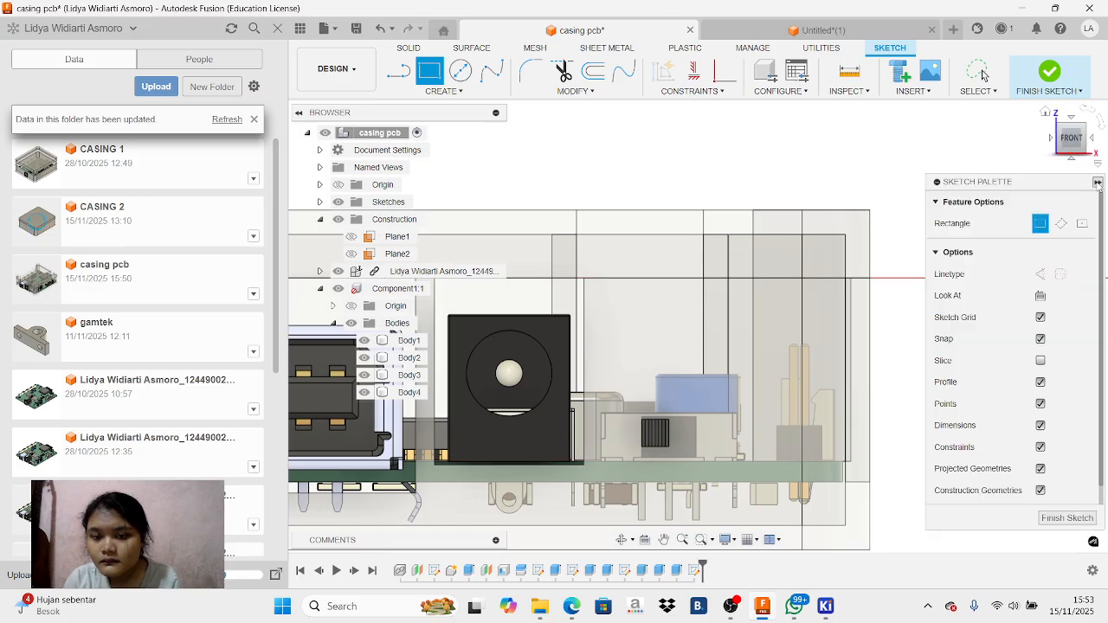
pyautogui.click(1082, 223)
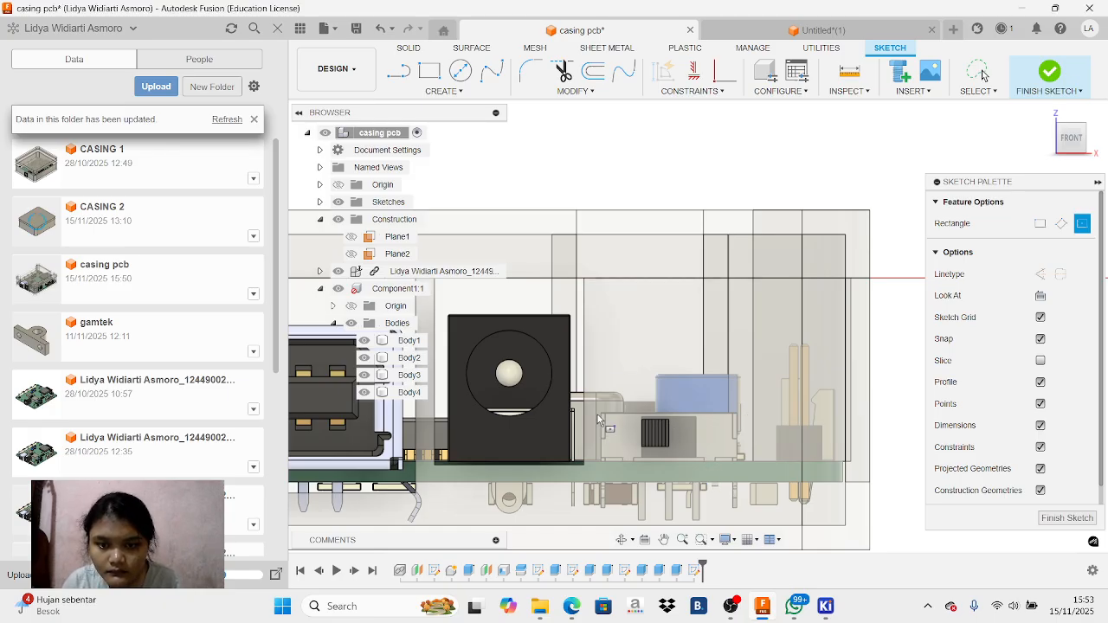
pyautogui.click(1098, 183)
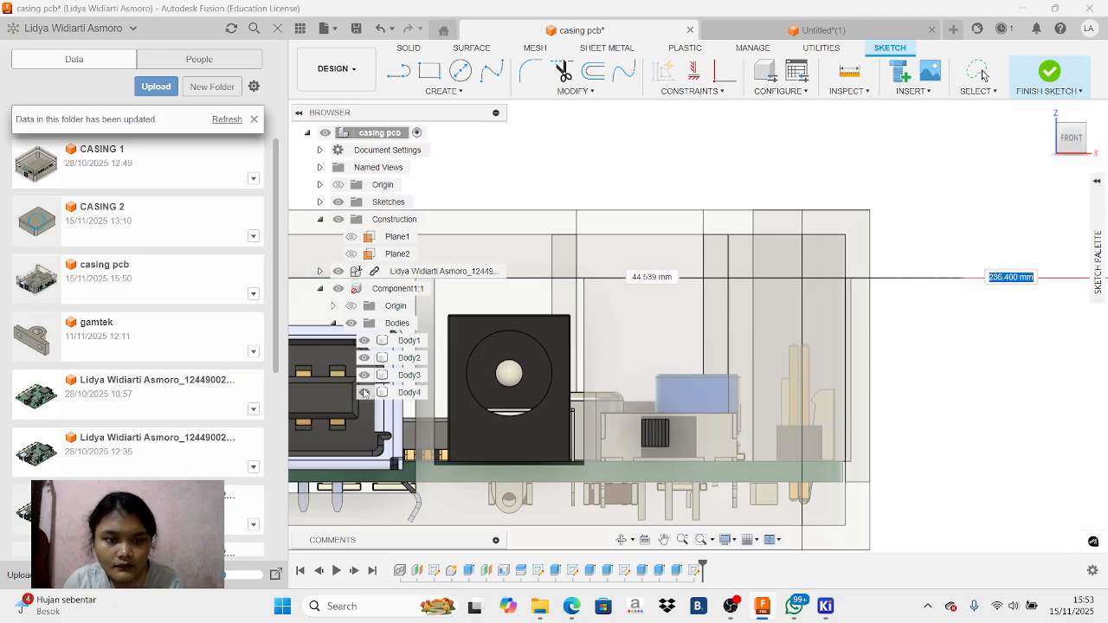
pyautogui.rightClick(736, 424)
pyautogui.click(689, 405)
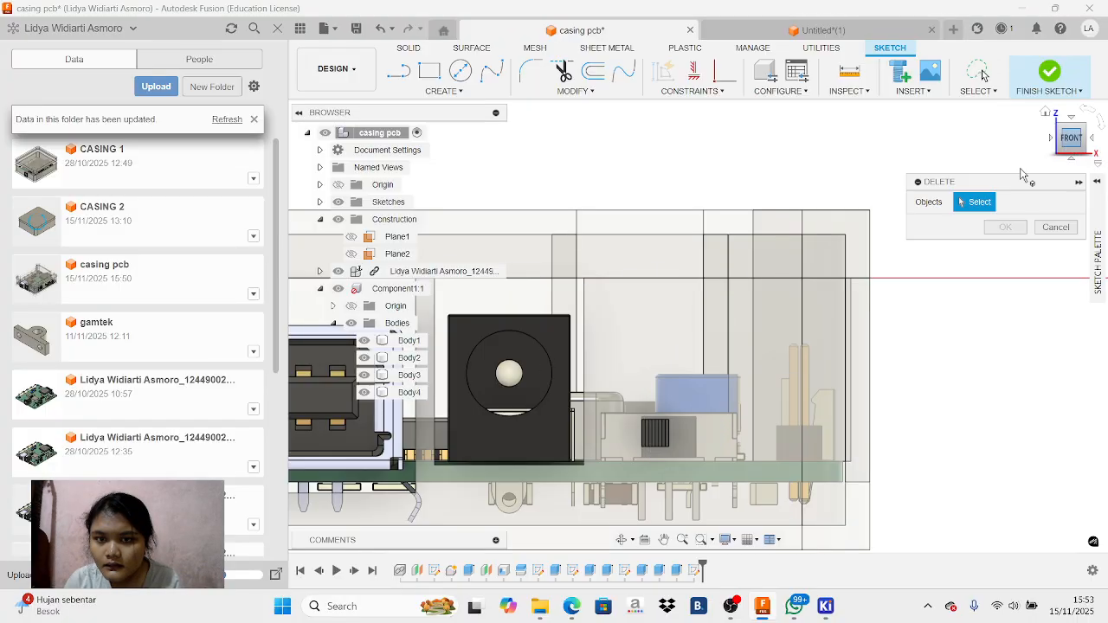
# Hide Body2 and try to delete Component1:1
pyautogui.click(365, 358)
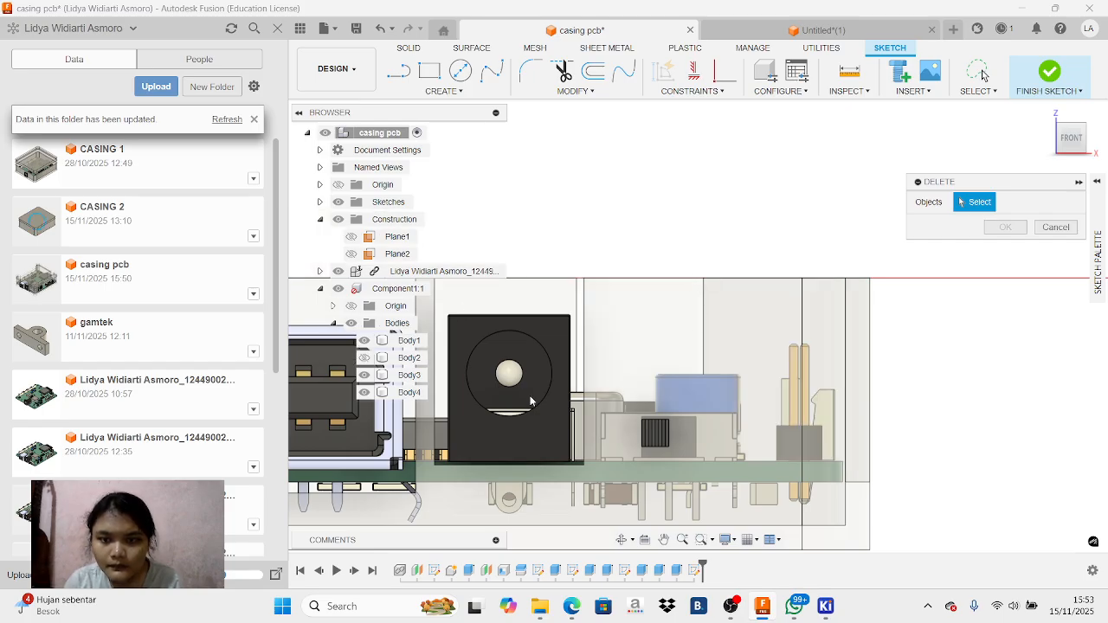
pyautogui.click(1078, 147)
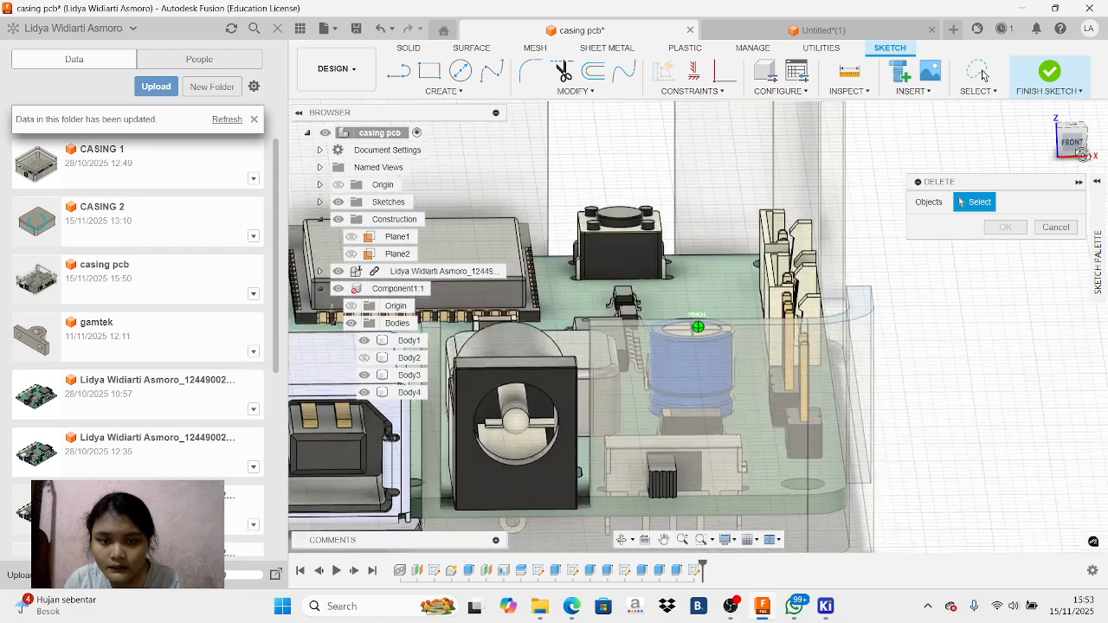
pyautogui.moveTo(1080, 150); pyautogui.dragTo(1075, 149)
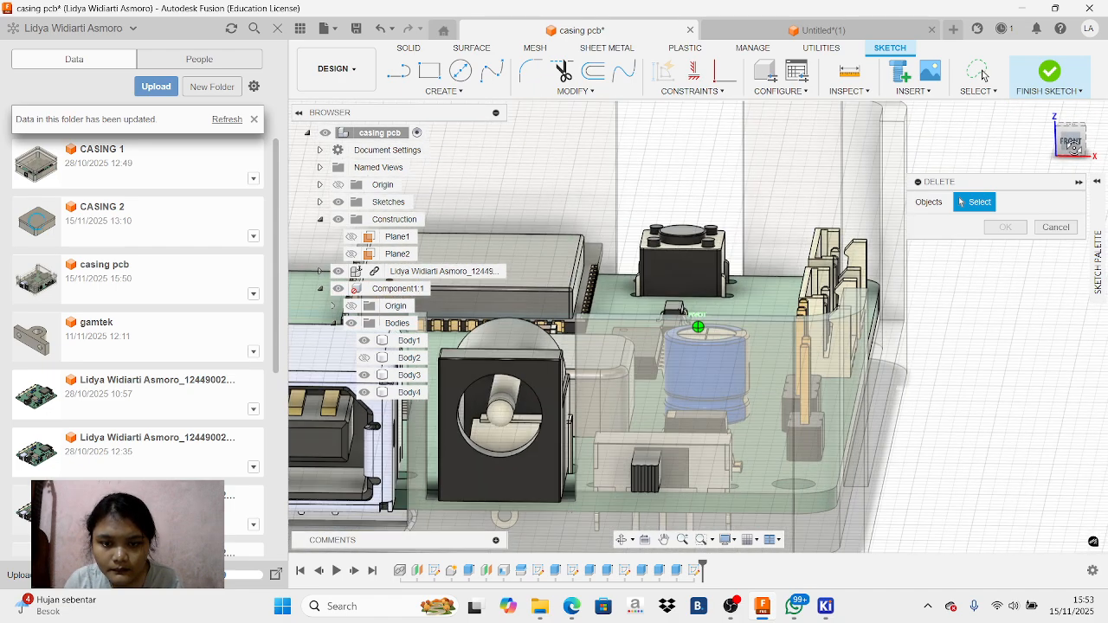
pyautogui.click(1072, 140)
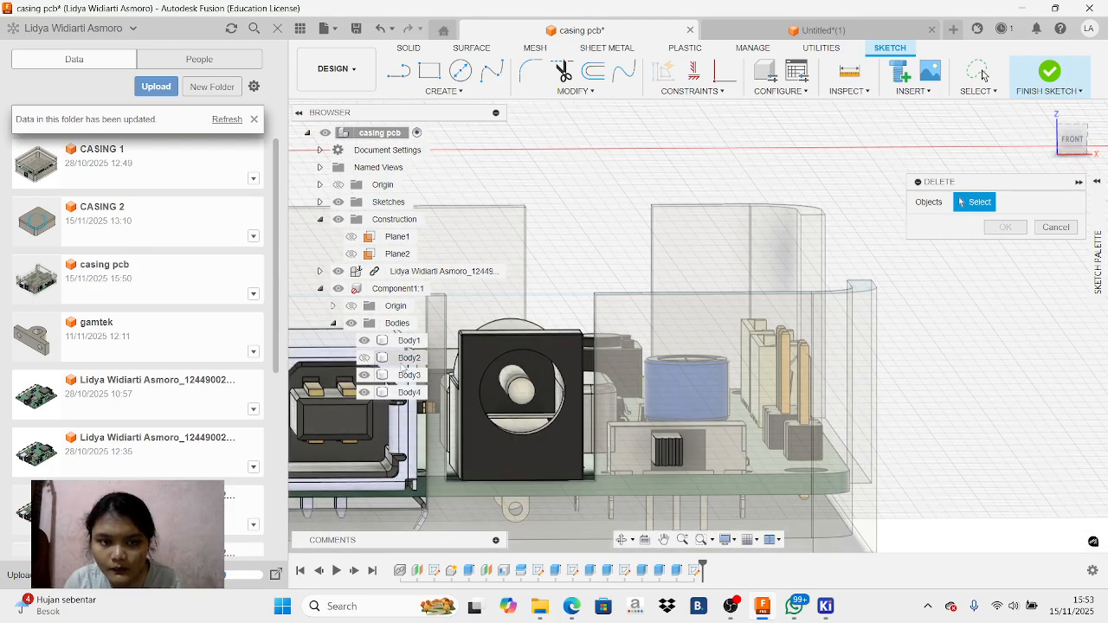
pyautogui.click(381, 288)
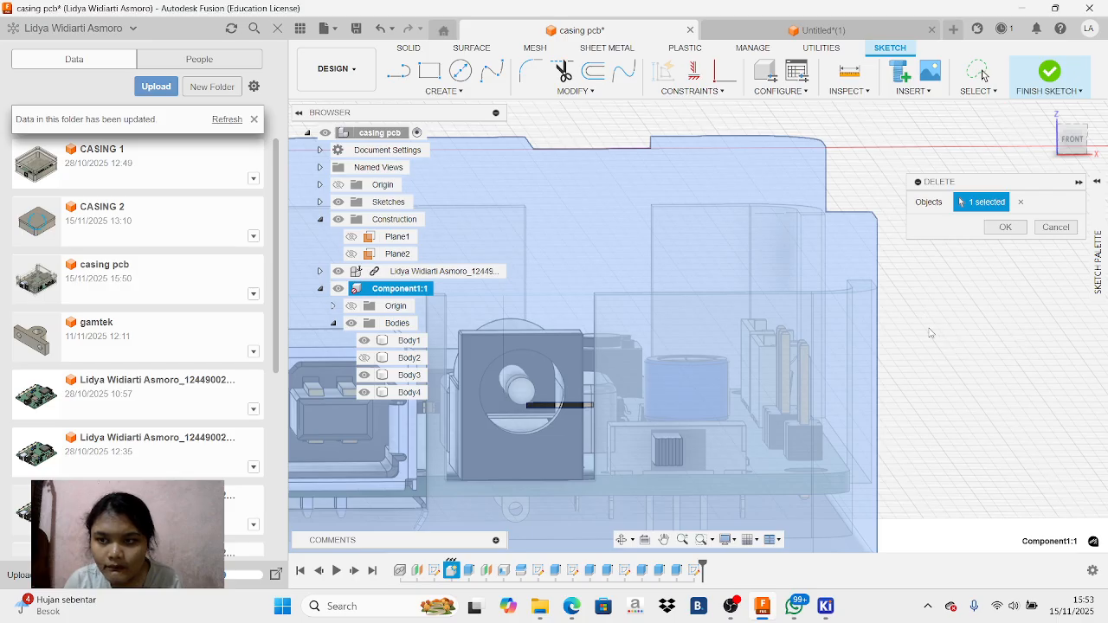
pyautogui.click(1012, 228)
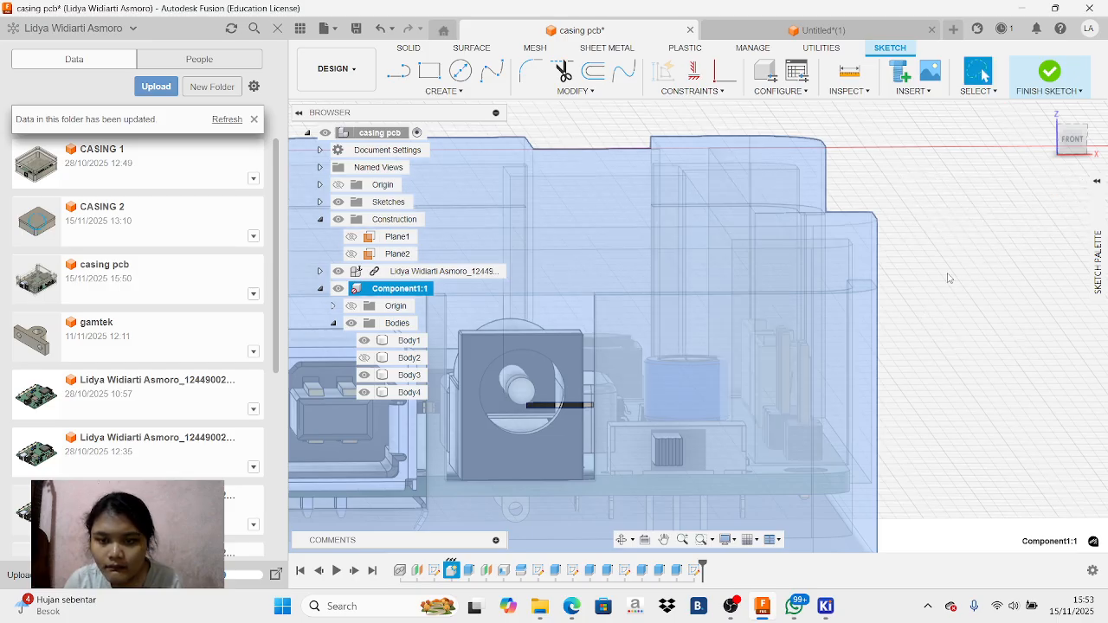
pyautogui.click(999, 227)
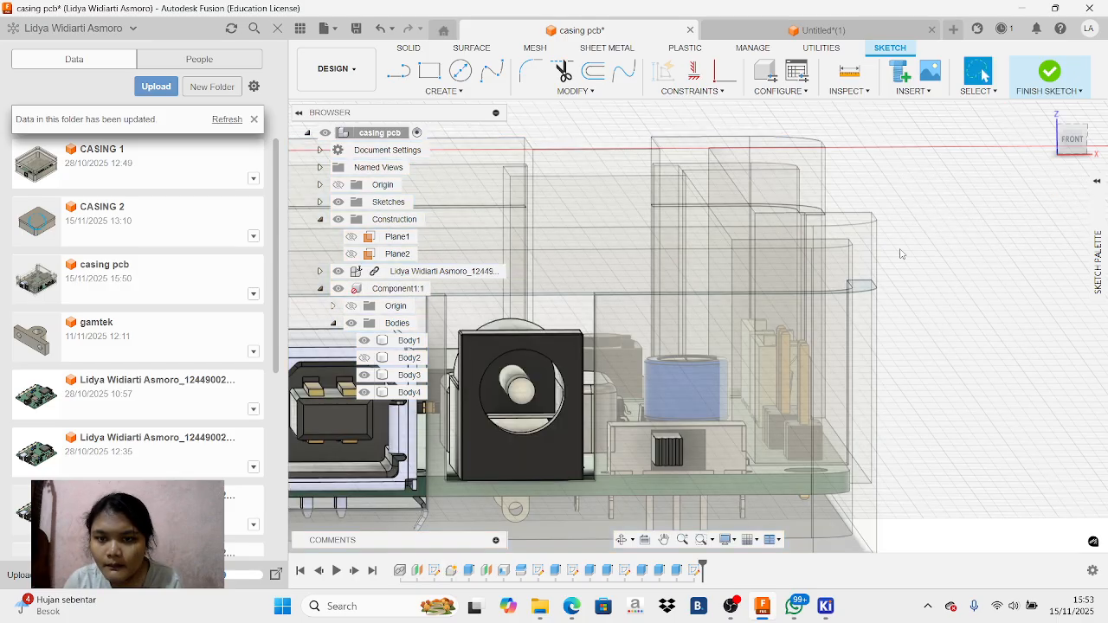
# Try to sketch a two-point rectangle about 2 mm by 14 mm over the slide switch's actuator
pyautogui.click(651, 449)
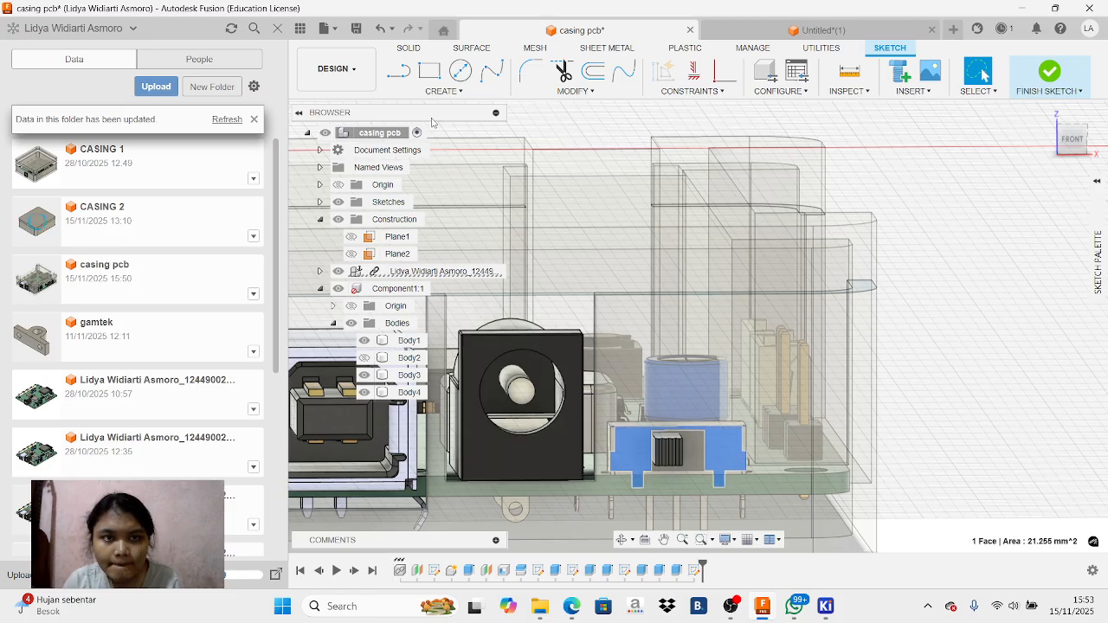
pyautogui.click(429, 71)
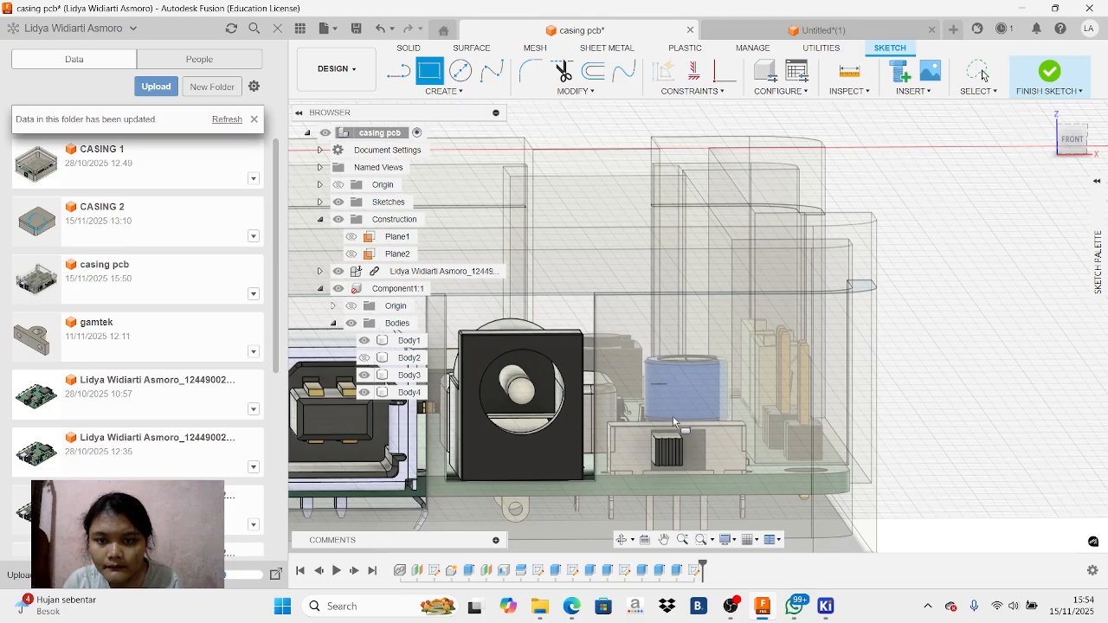
pyautogui.click(680, 465)
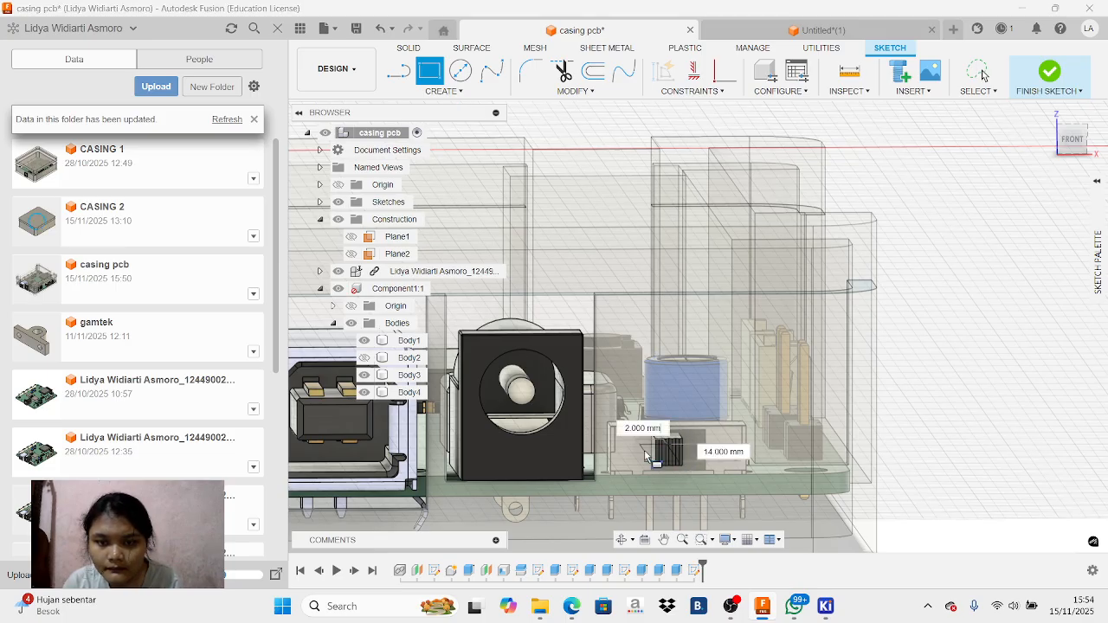
pyautogui.rightClick(628, 425)
pyautogui.click(567, 400)
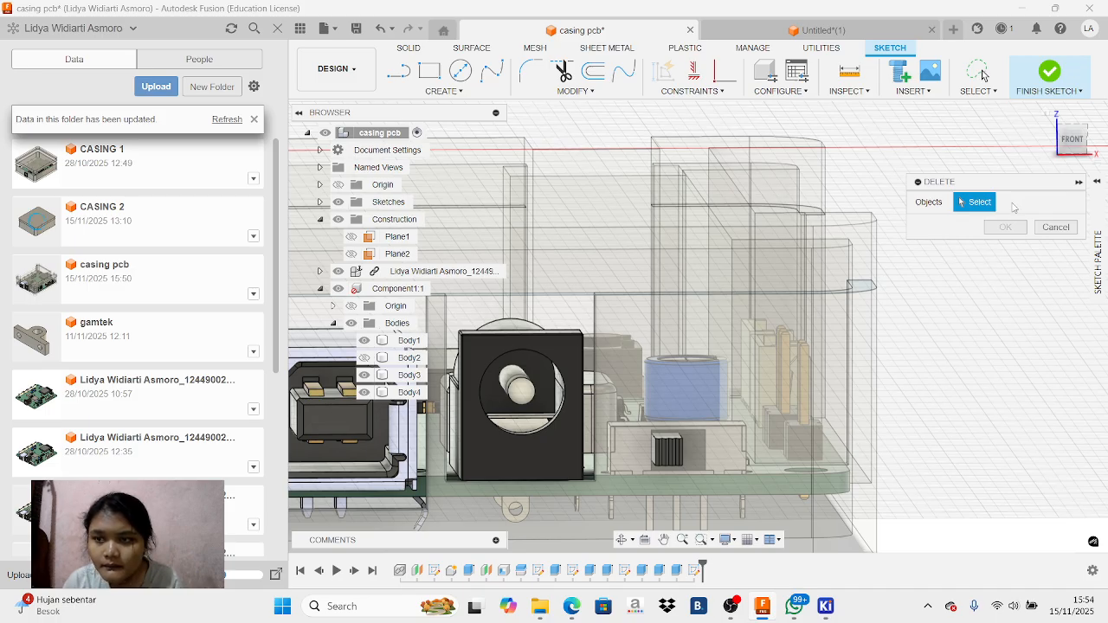
pyautogui.click(1039, 228)
# Try to sketch a center rectangle about 6 mm by 28 mm from the middle of the slide switch
pyautogui.click(430, 71)
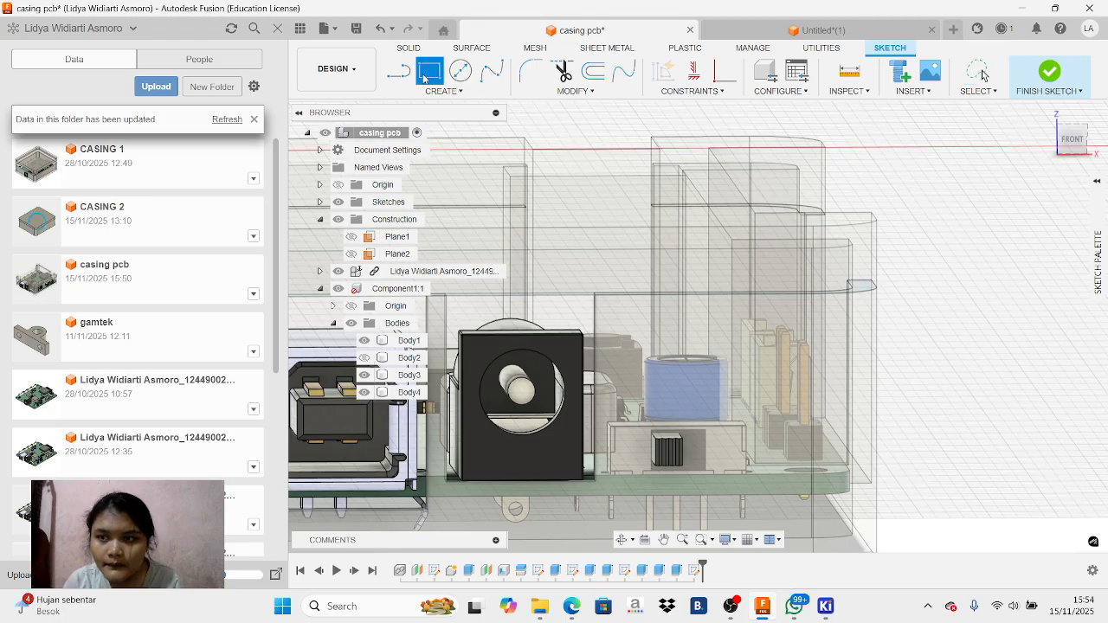
pyautogui.click(1096, 251)
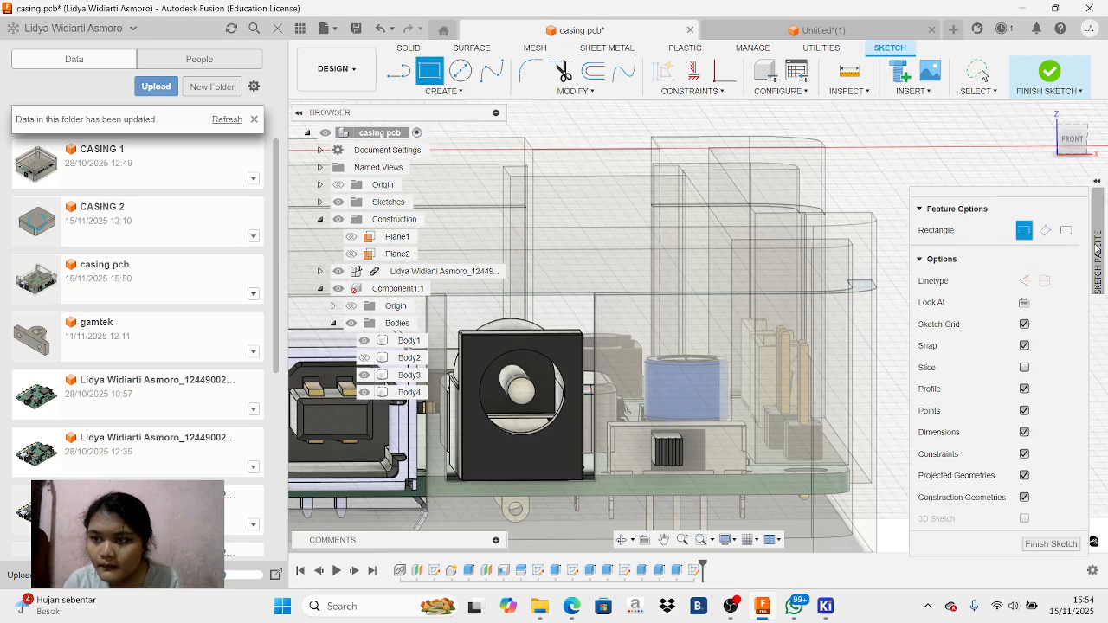
pyautogui.click(1066, 231)
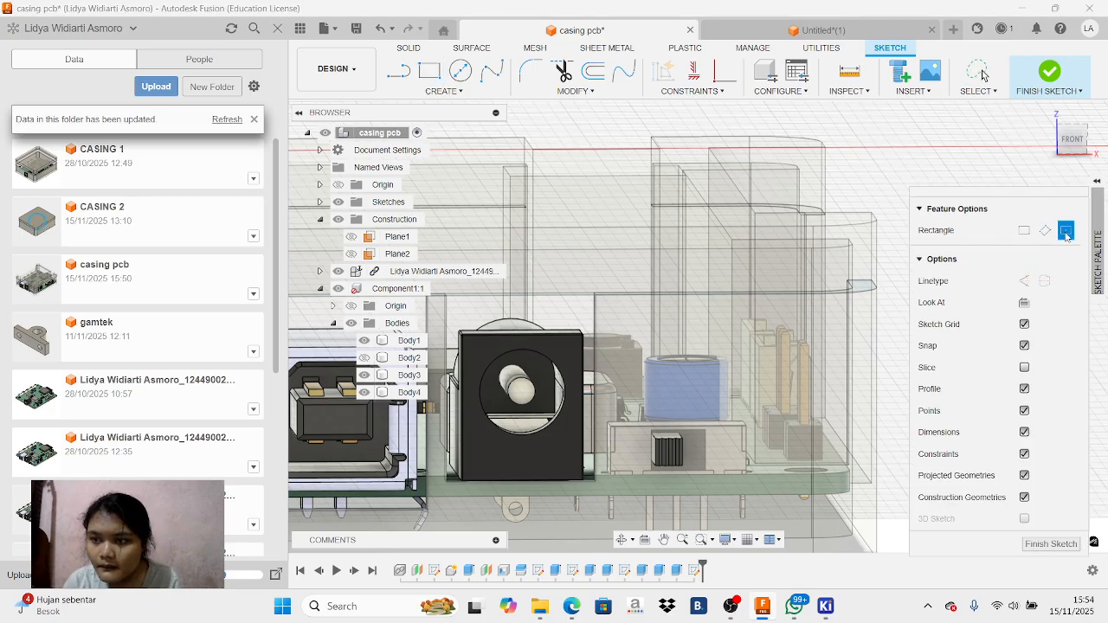
pyautogui.click(672, 446)
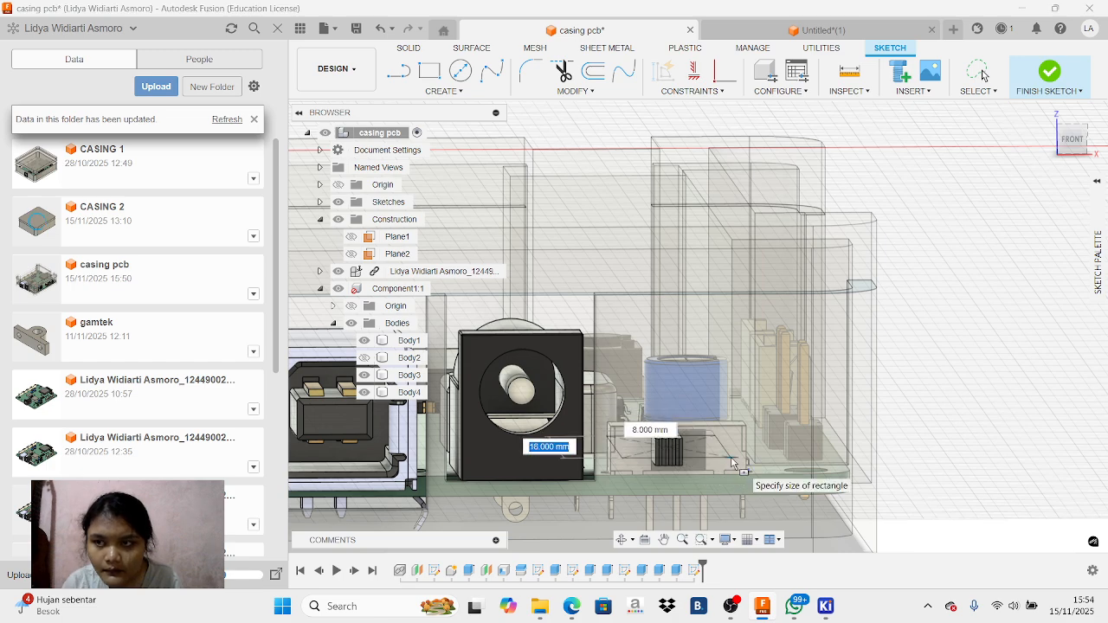
pyautogui.rightClick(684, 478)
pyautogui.click(641, 455)
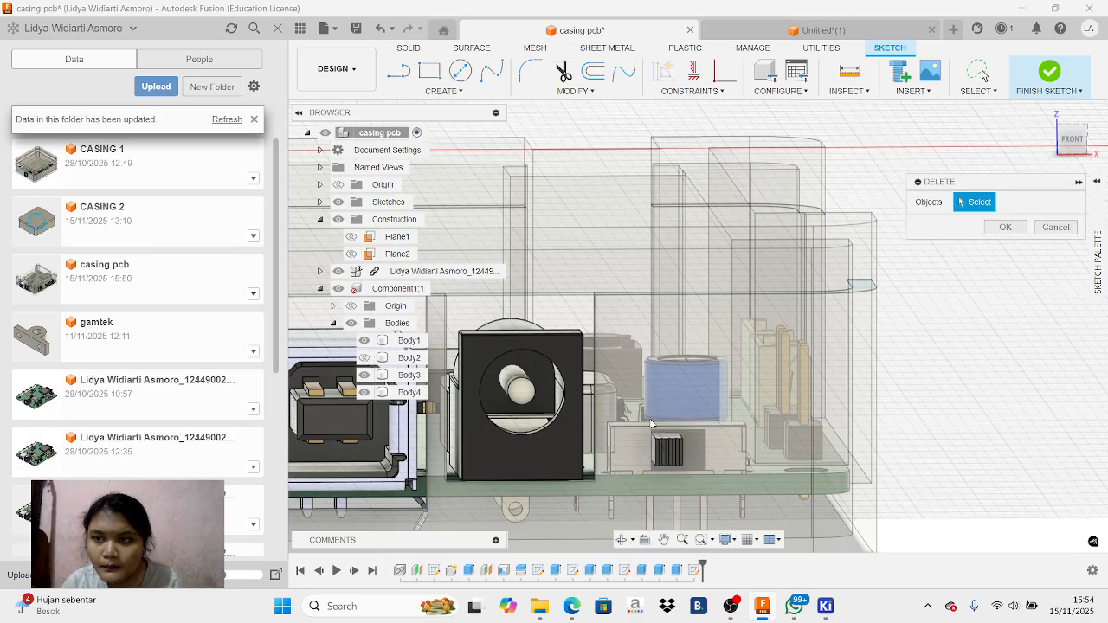
# Try to sketch a two-point rectangle over the slide switch beside the power jack, seen from the front
pyautogui.click(1074, 137)
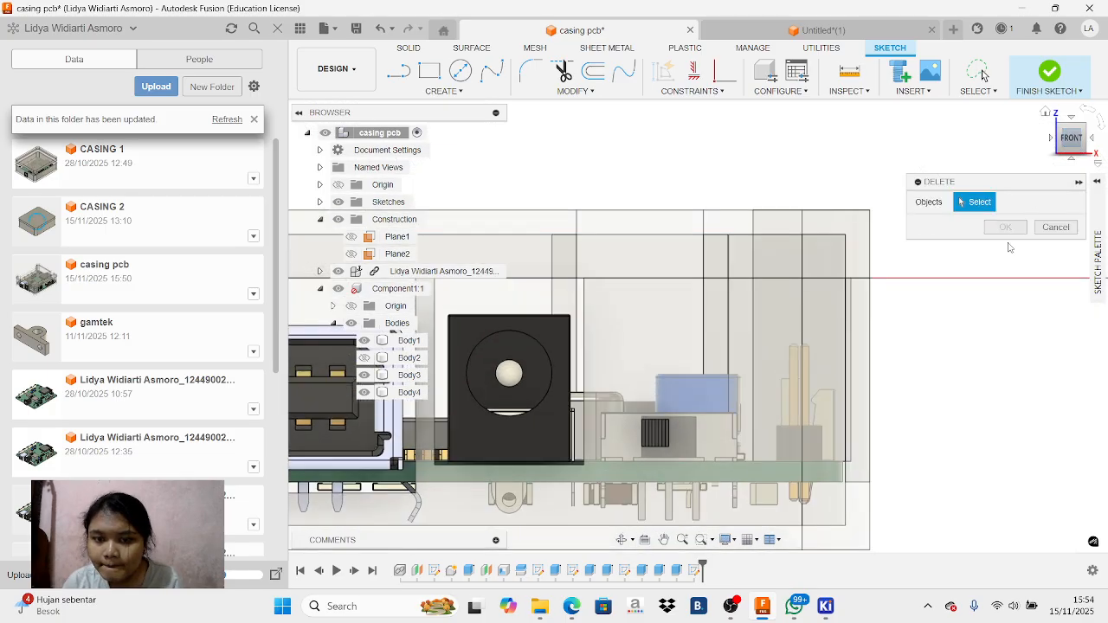
pyautogui.click(1056, 227)
pyautogui.press('r')
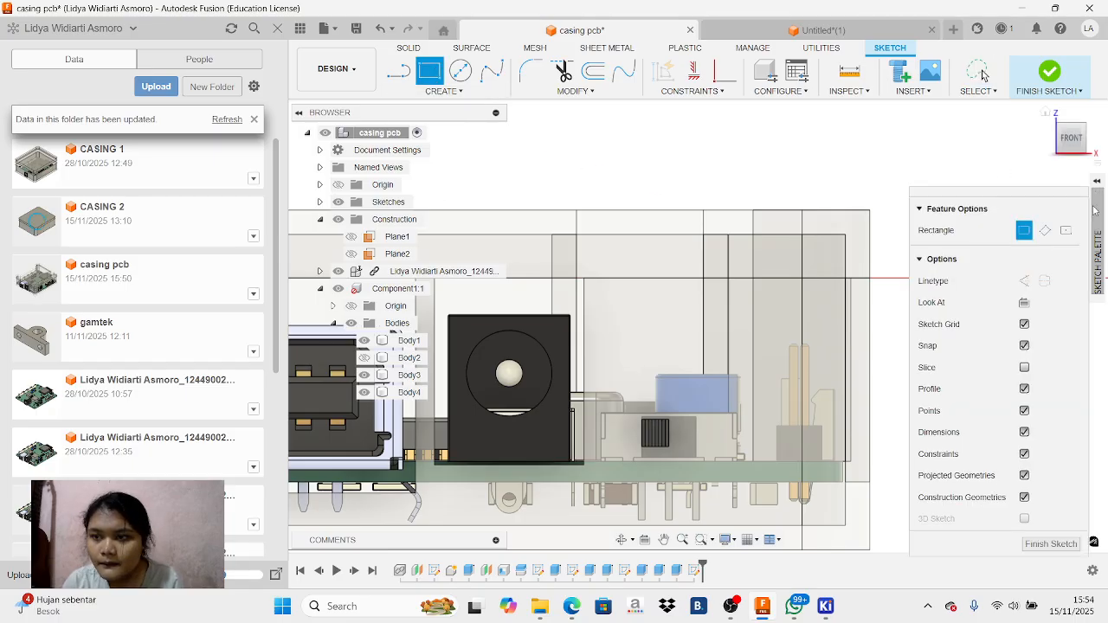
pyautogui.click(1066, 229)
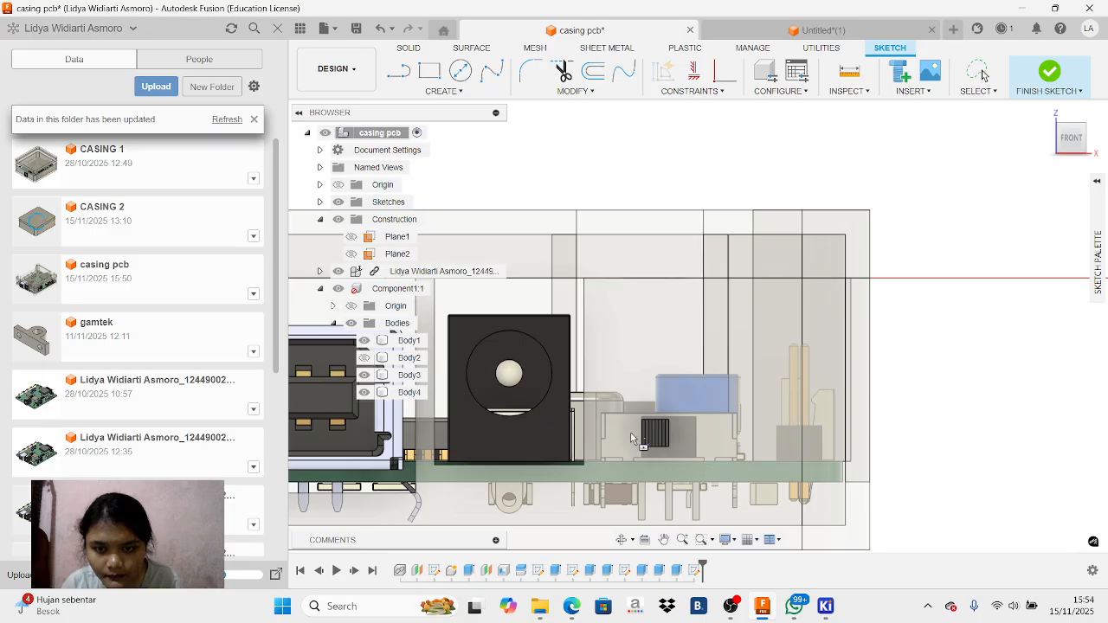
pyautogui.click(431, 71)
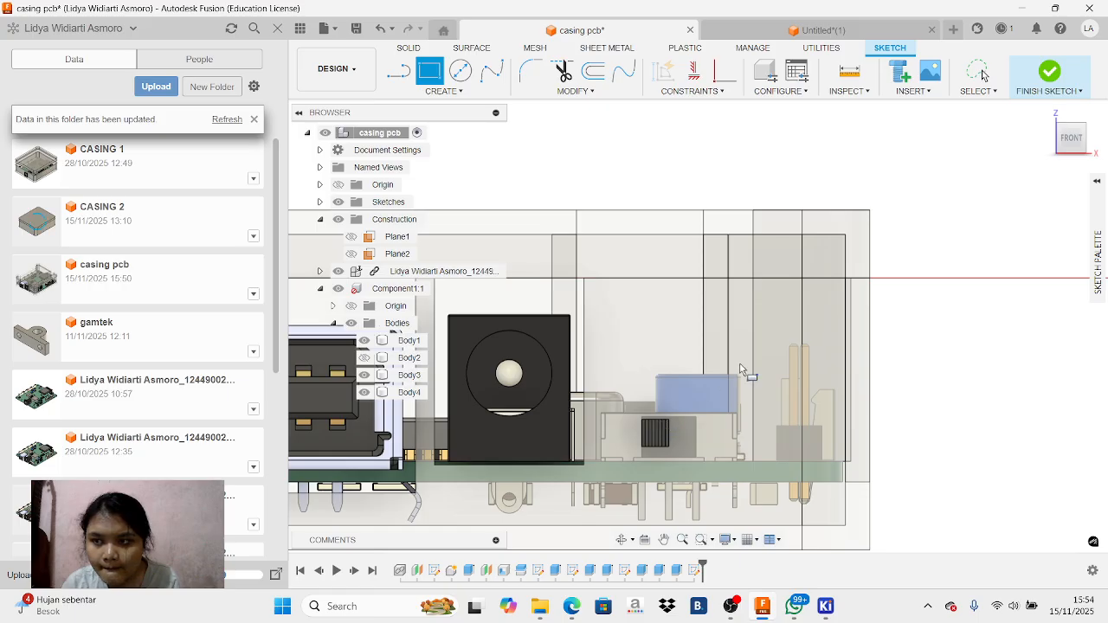
pyautogui.moveTo(1098, 192)
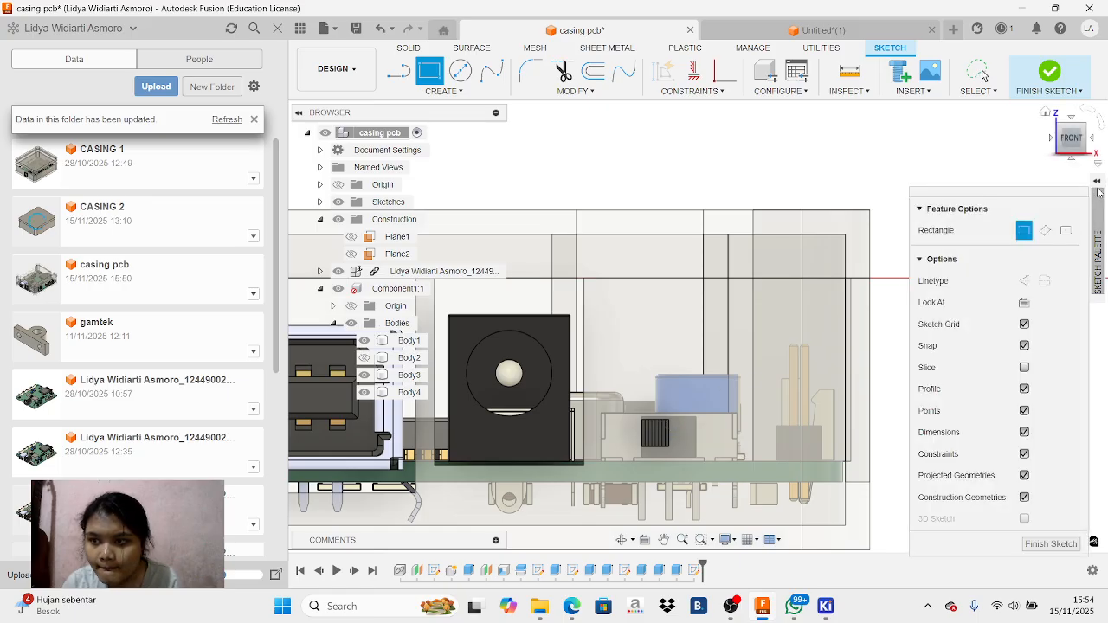
pyautogui.click(1065, 234)
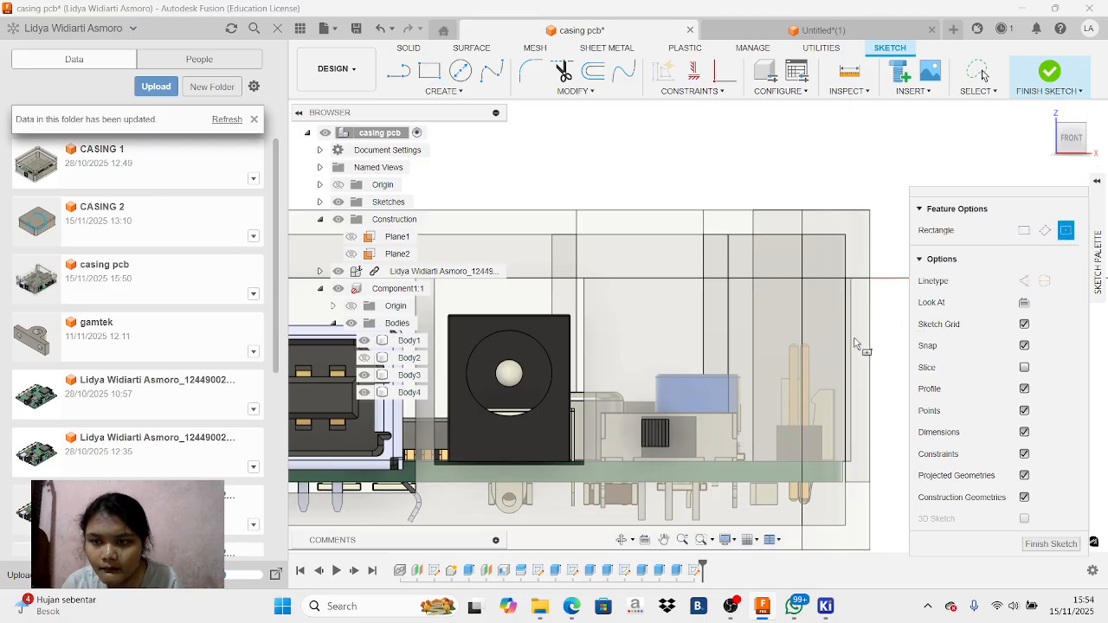
pyautogui.click(424, 72)
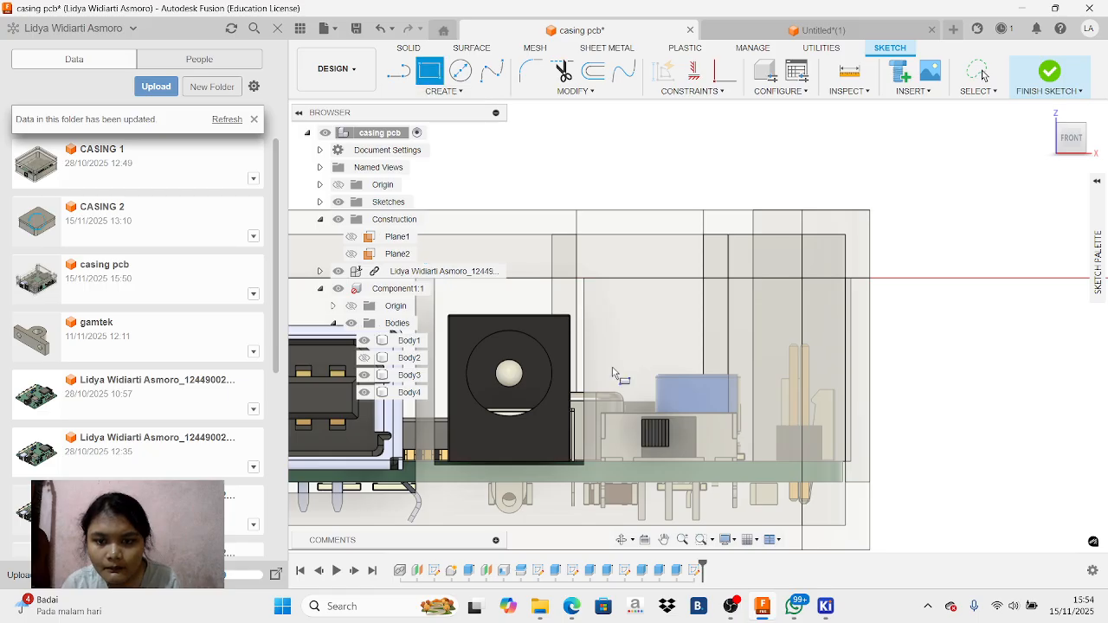
pyautogui.click(660, 348)
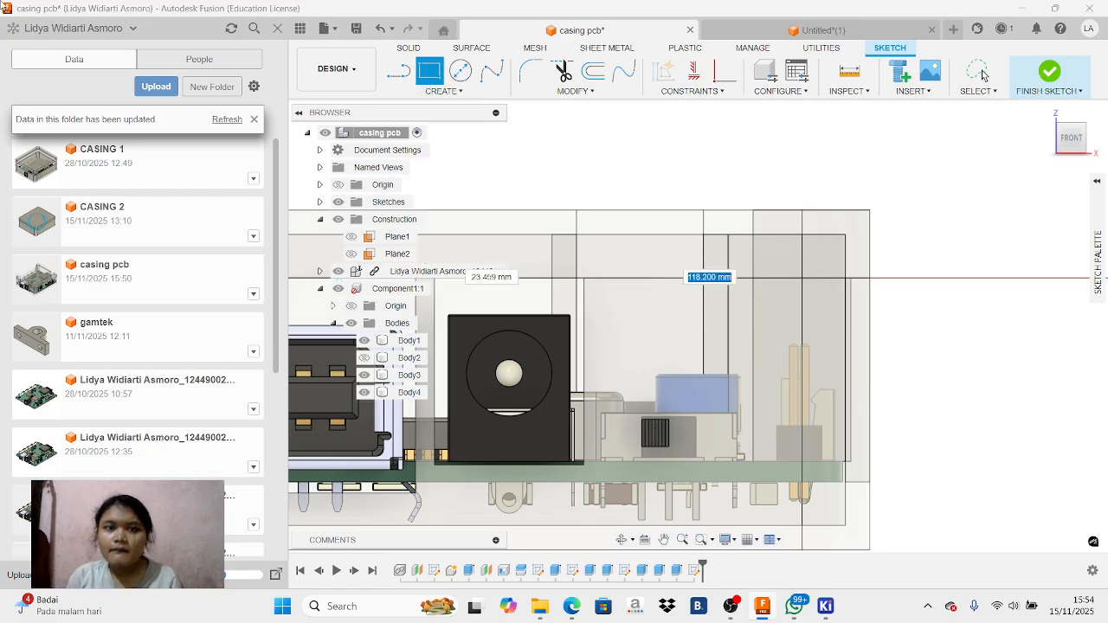
pyautogui.rightClick(728, 402)
pyautogui.click(680, 385)
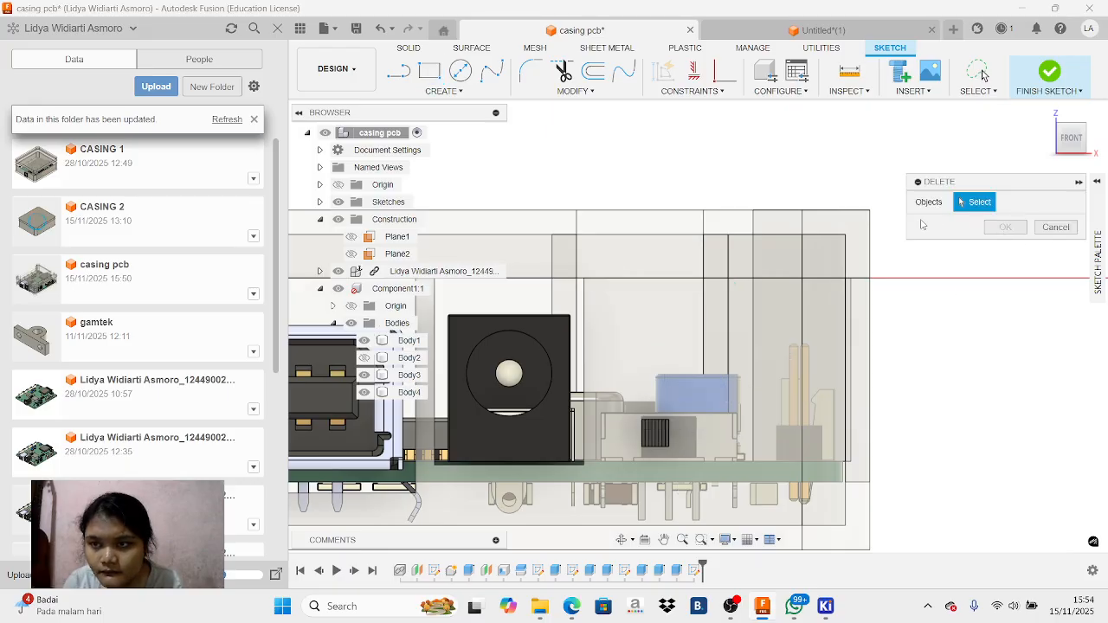
pyautogui.click(1049, 224)
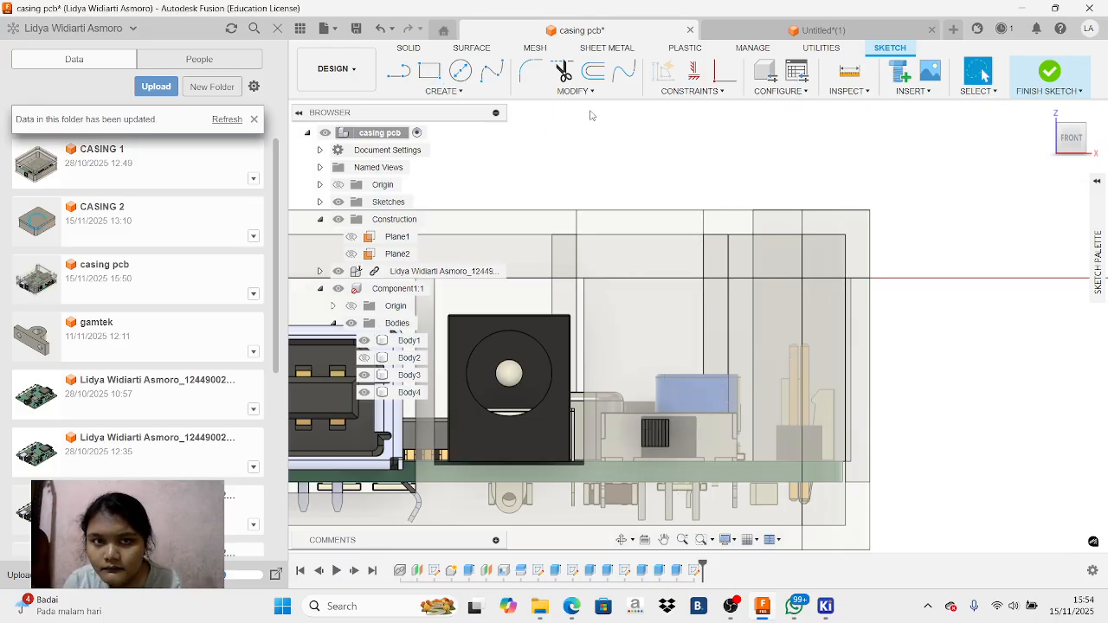
pyautogui.click(429, 70)
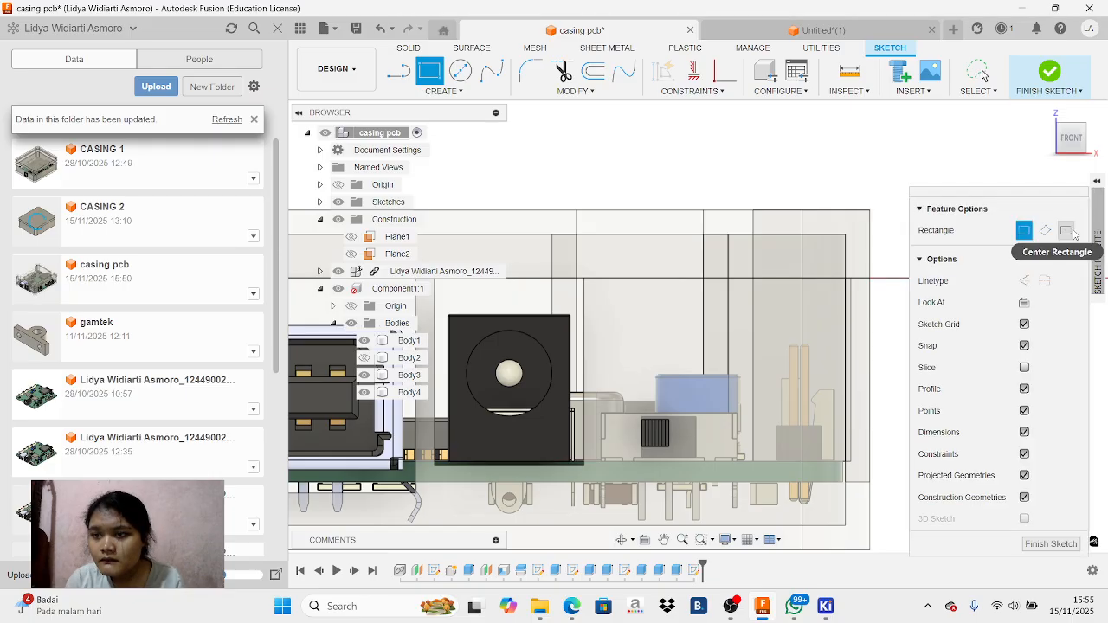
pyautogui.click(1072, 232)
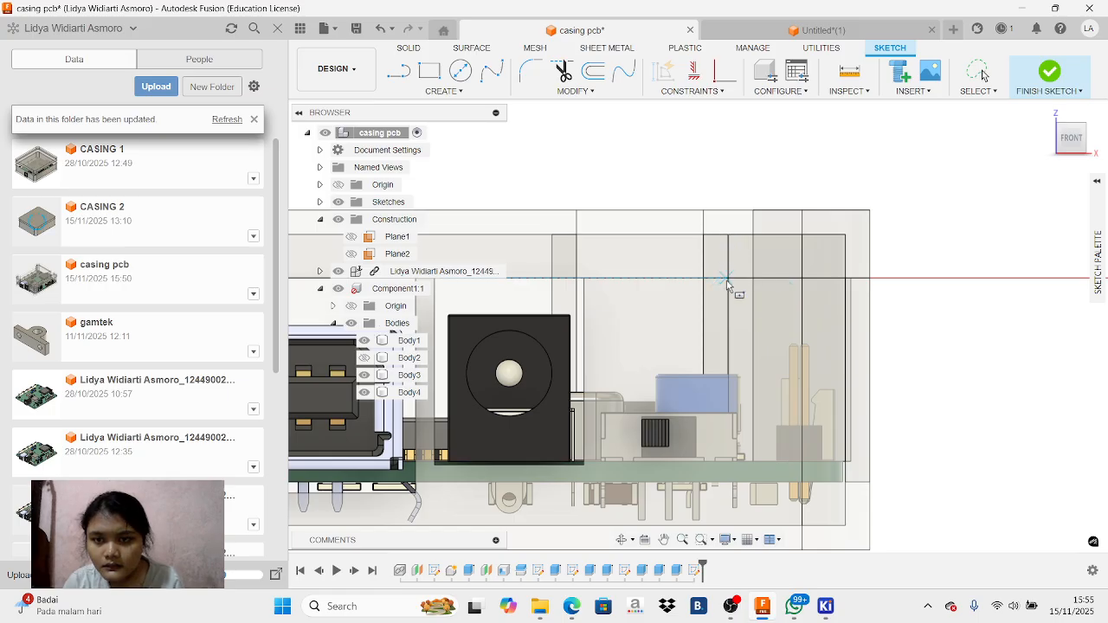
pyautogui.click(1097, 181)
pyautogui.click(1040, 223)
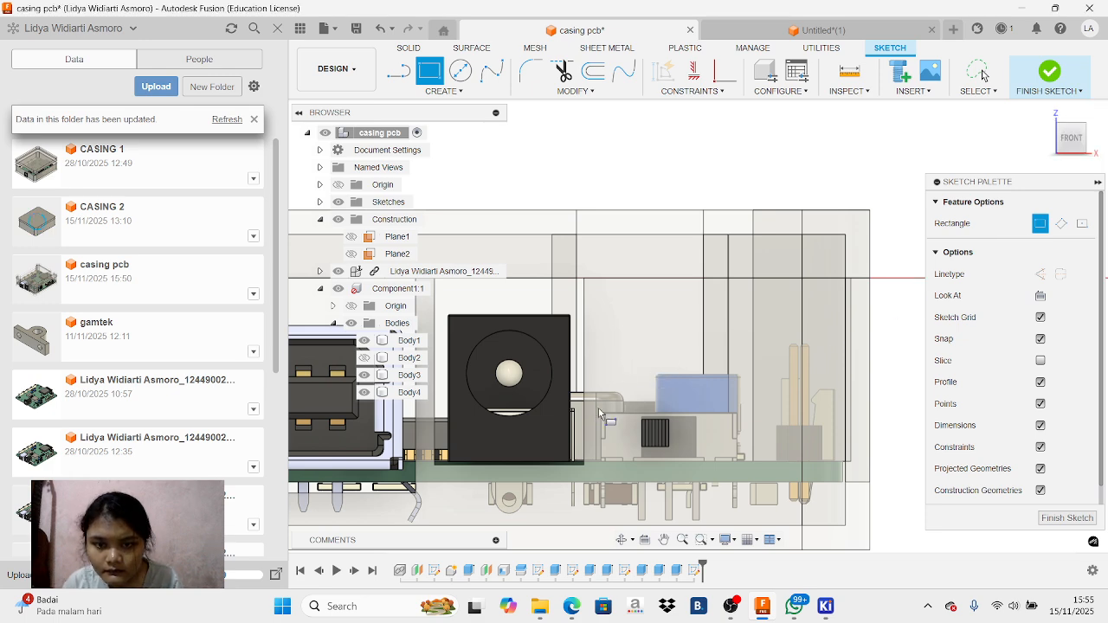
pyautogui.press('Escape')
pyautogui.click(385, 33)
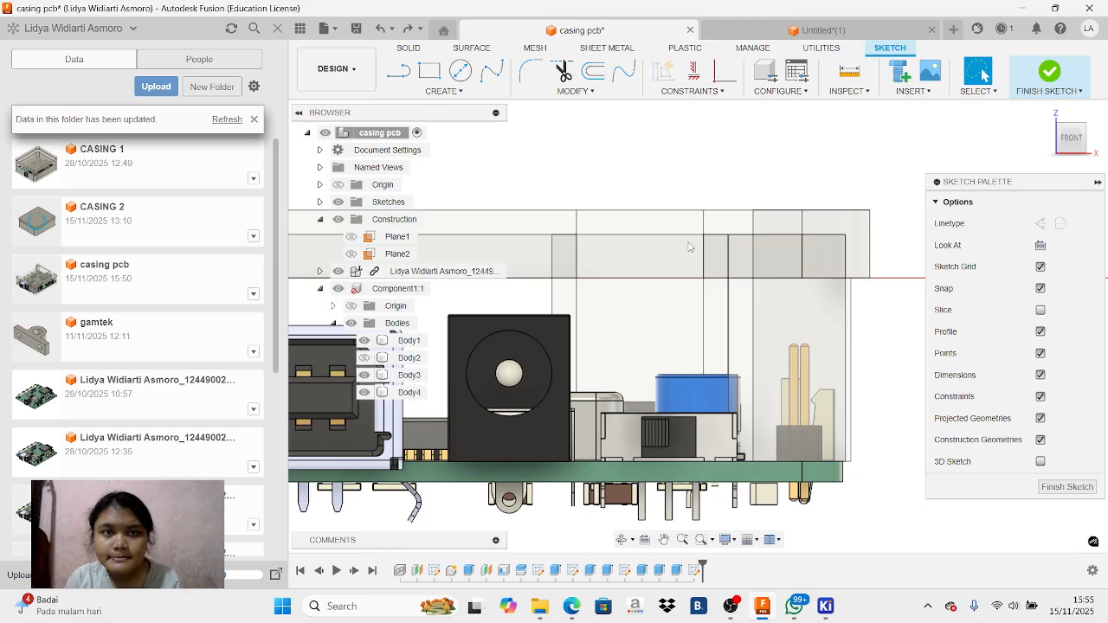
pyautogui.click(409, 29)
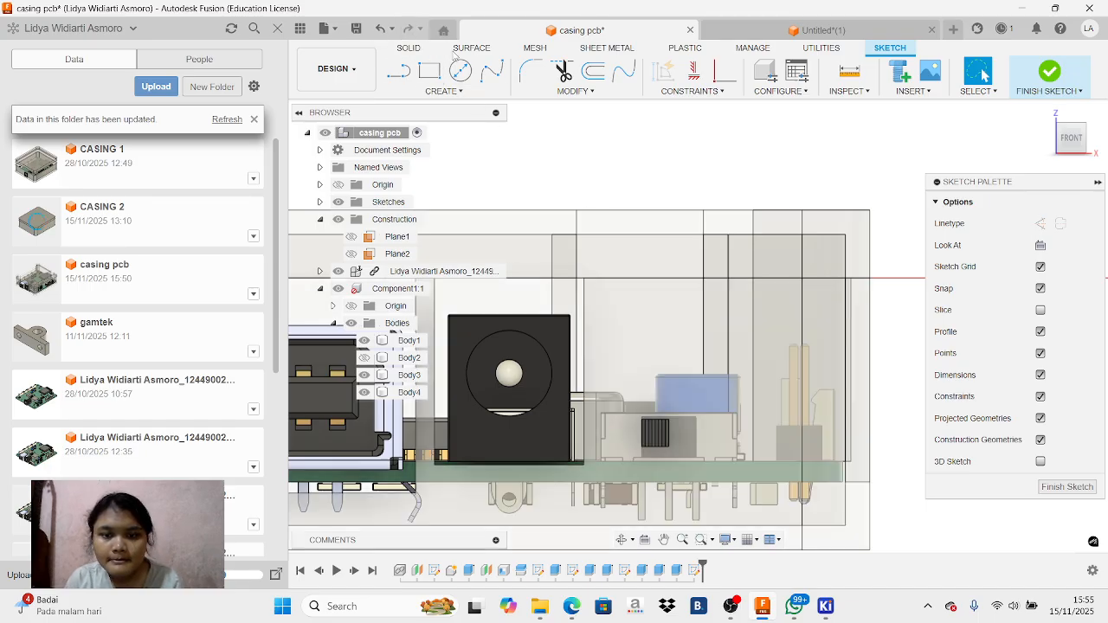
# Hide Body2 to uncover the slide switch area and face the sketch from the front
pyautogui.click(1084, 149)
pyautogui.keyDown('shift'); pyautogui.moveTo(663, 216); pyautogui.dragTo(637, 345, button='middle'); pyautogui.keyUp('shift')
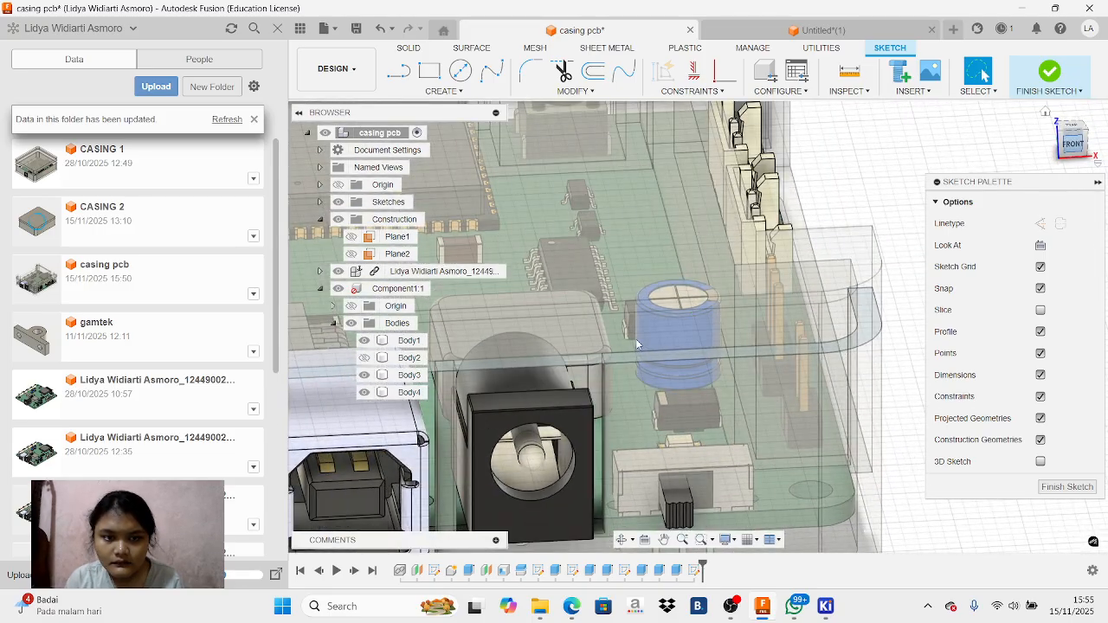
pyautogui.click(365, 358)
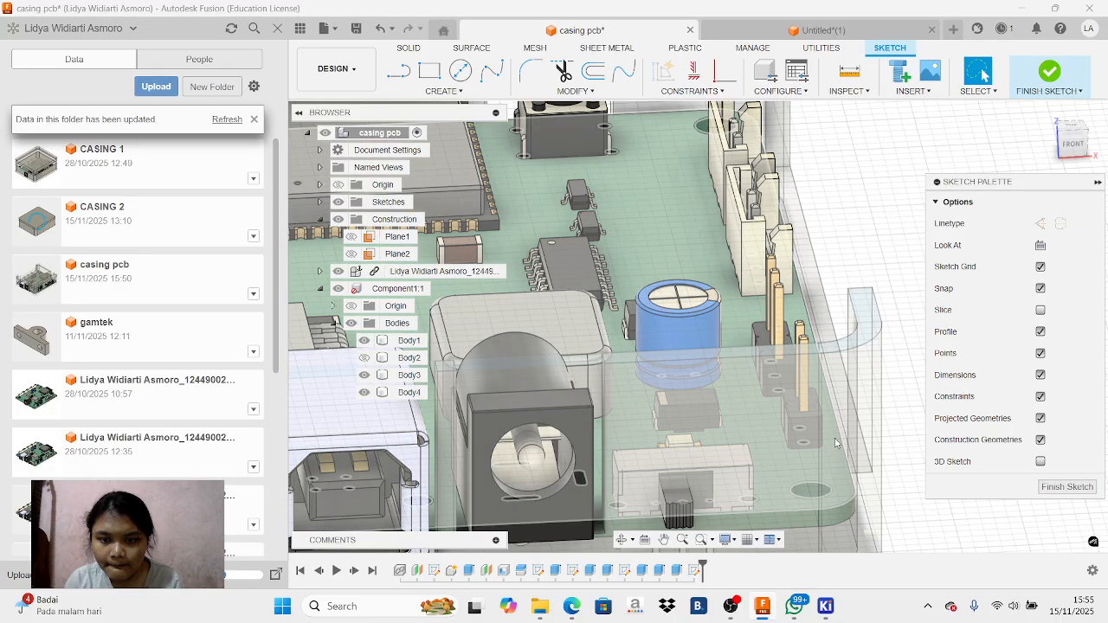
pyautogui.click(1071, 146)
# Try to sketch a rectangle over the slide switch on the casing wall with Body2 hidden
pyautogui.click(429, 70)
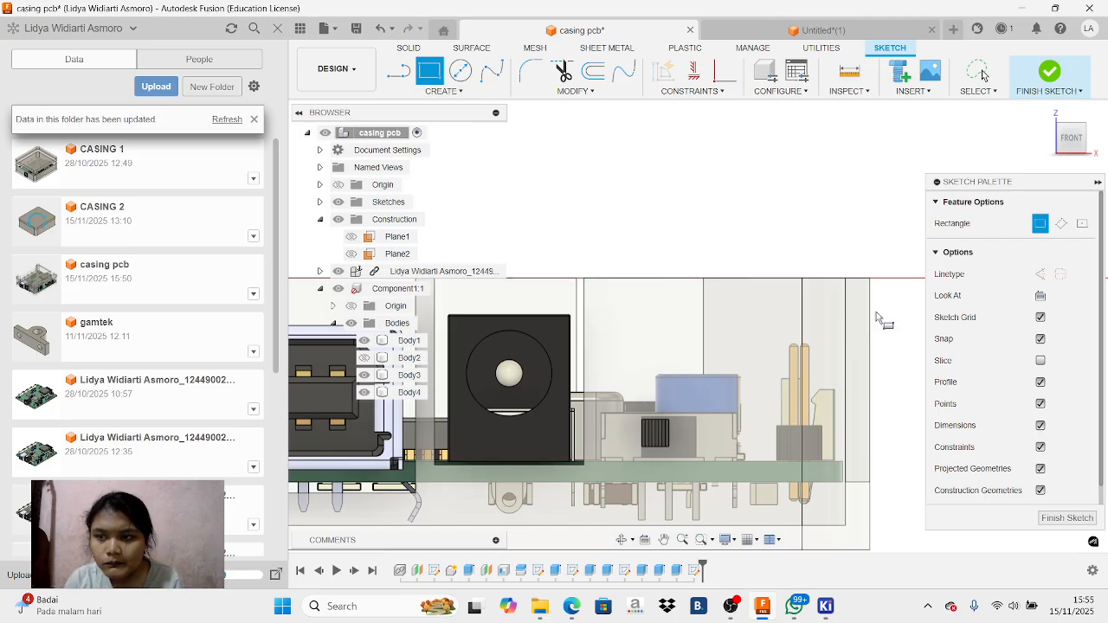
pyautogui.click(1082, 223)
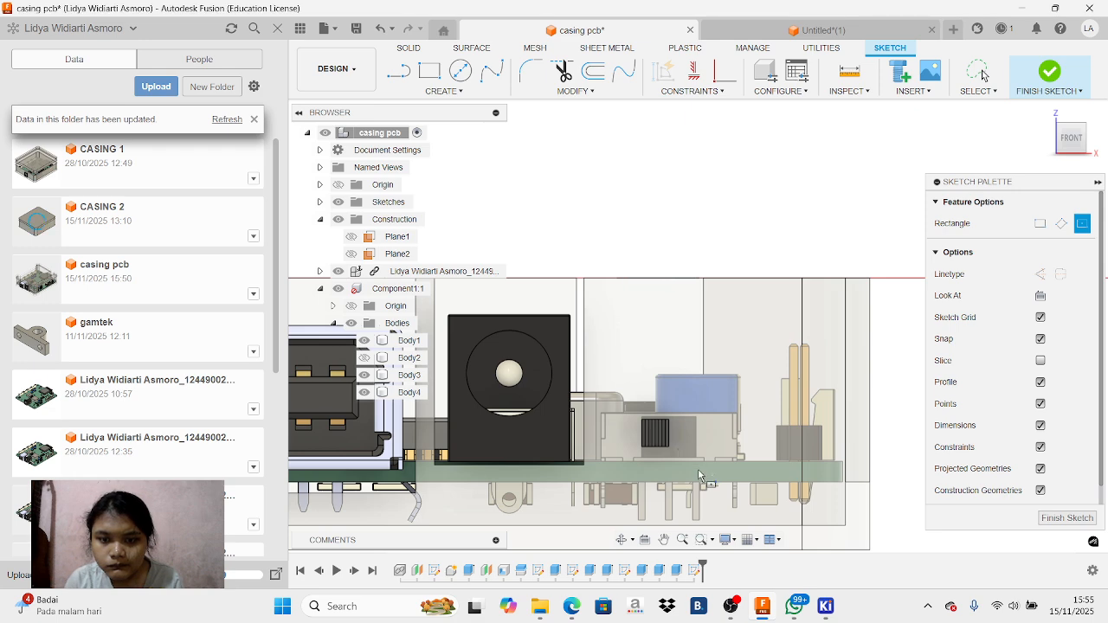
pyautogui.rightClick(652, 432)
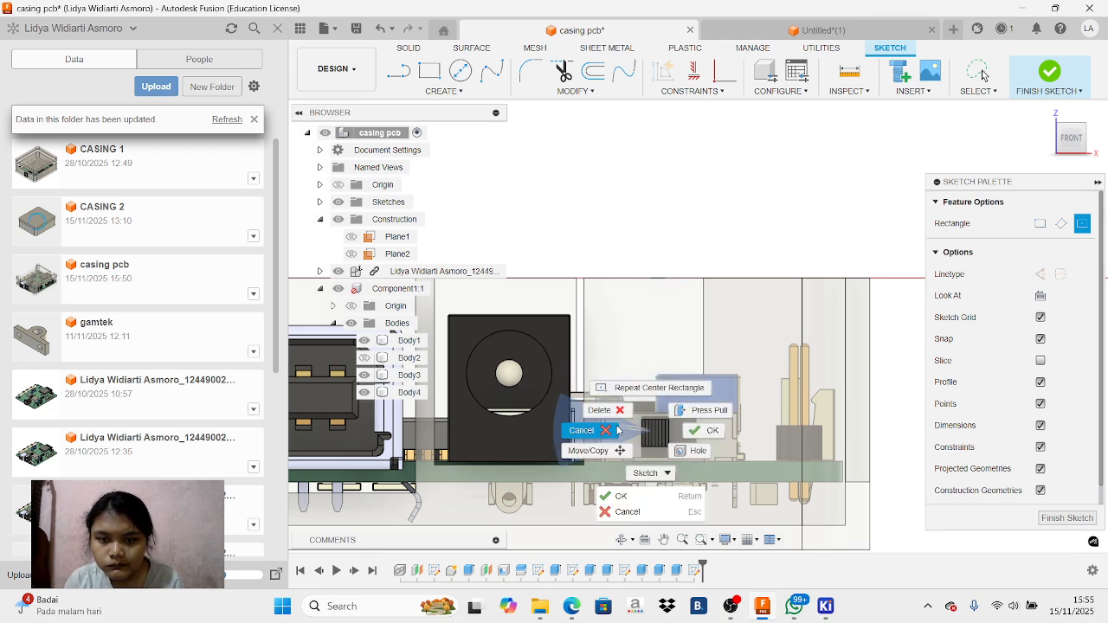
pyautogui.click(641, 472)
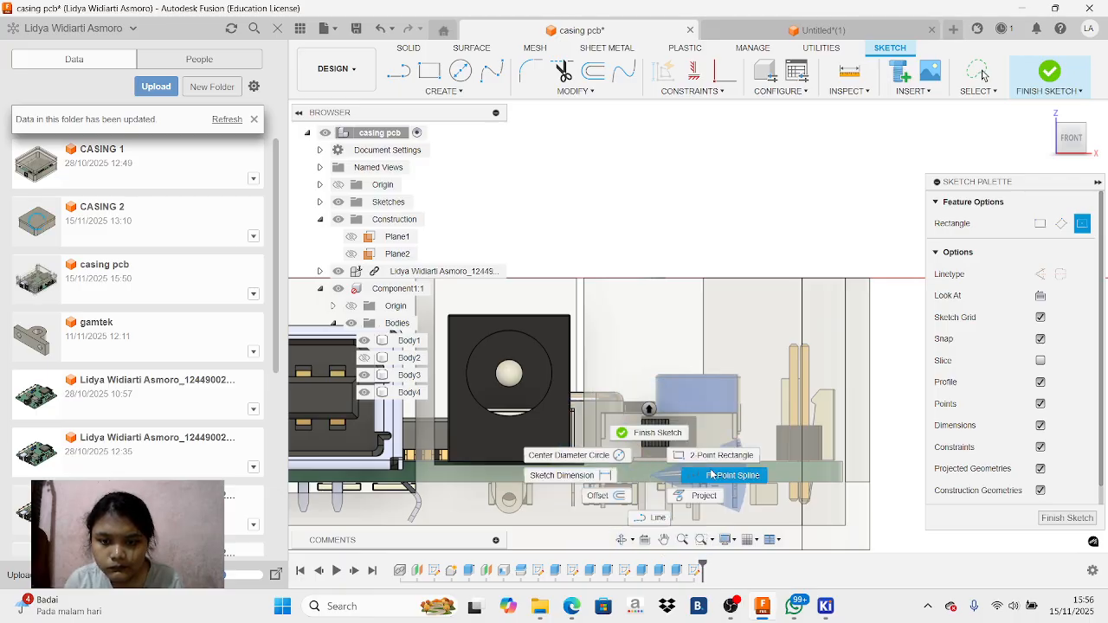
pyautogui.click(710, 459)
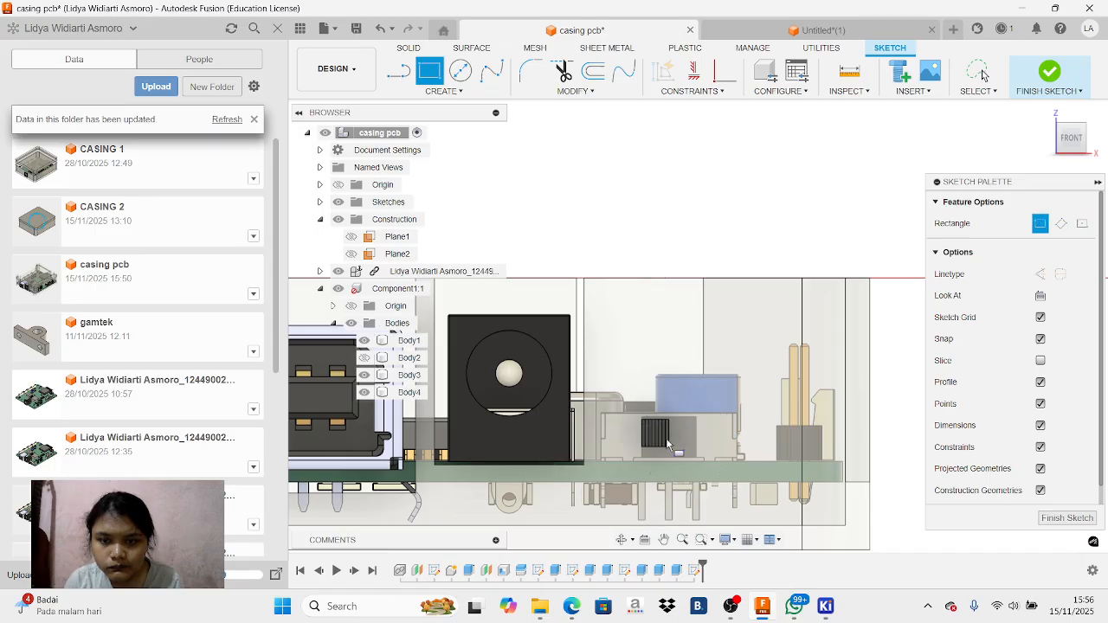
pyautogui.click(680, 260)
pyautogui.rightClick(792, 441)
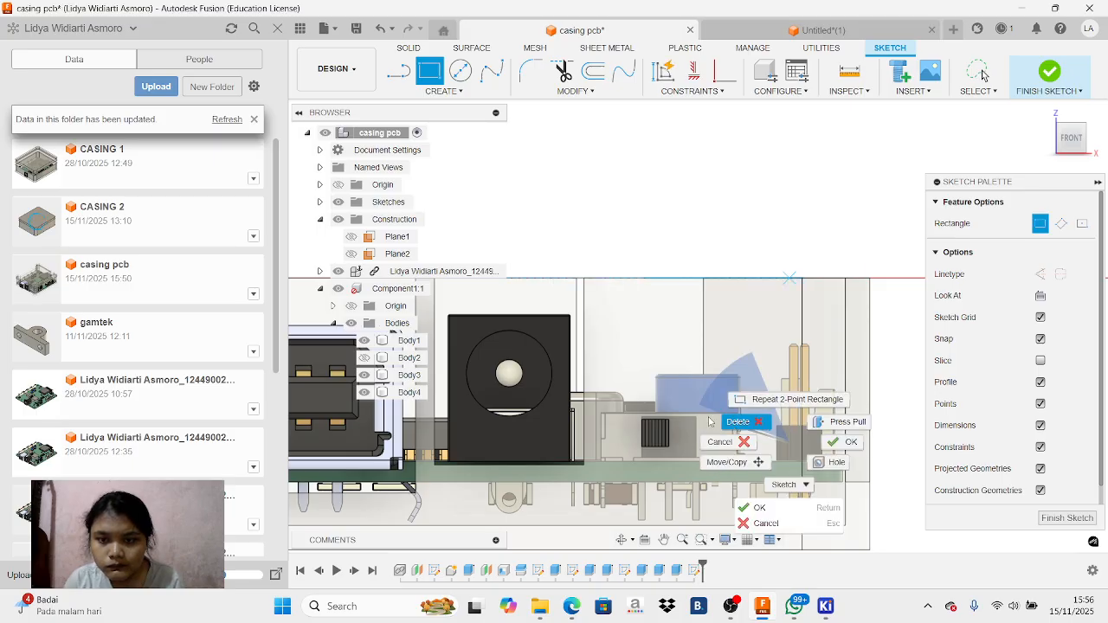
pyautogui.click(730, 424)
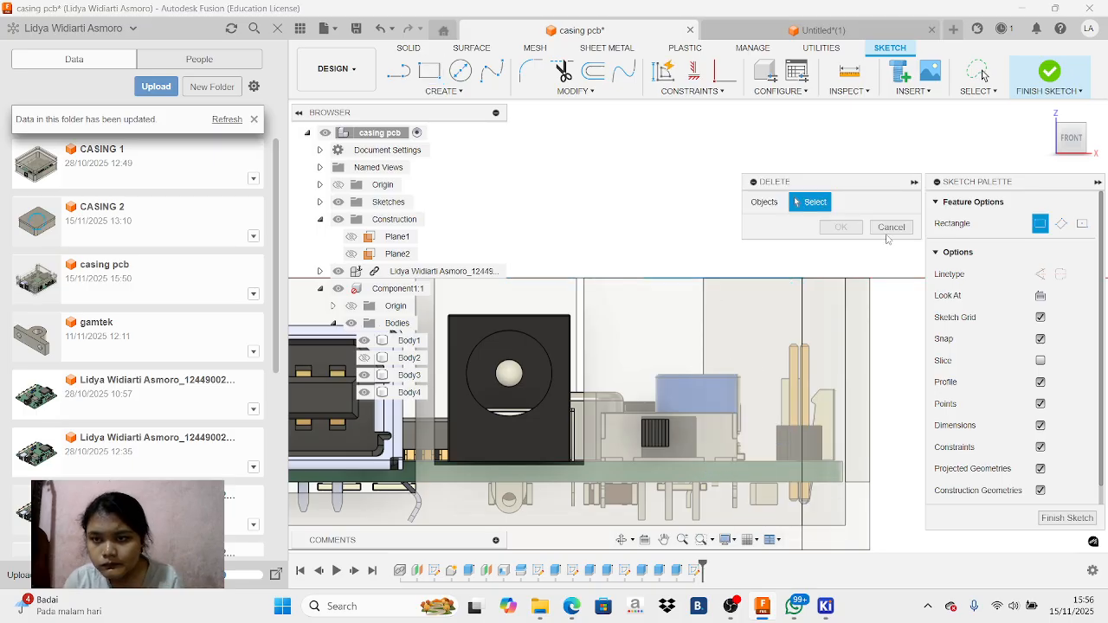
pyautogui.click(887, 230)
pyautogui.click(731, 606)
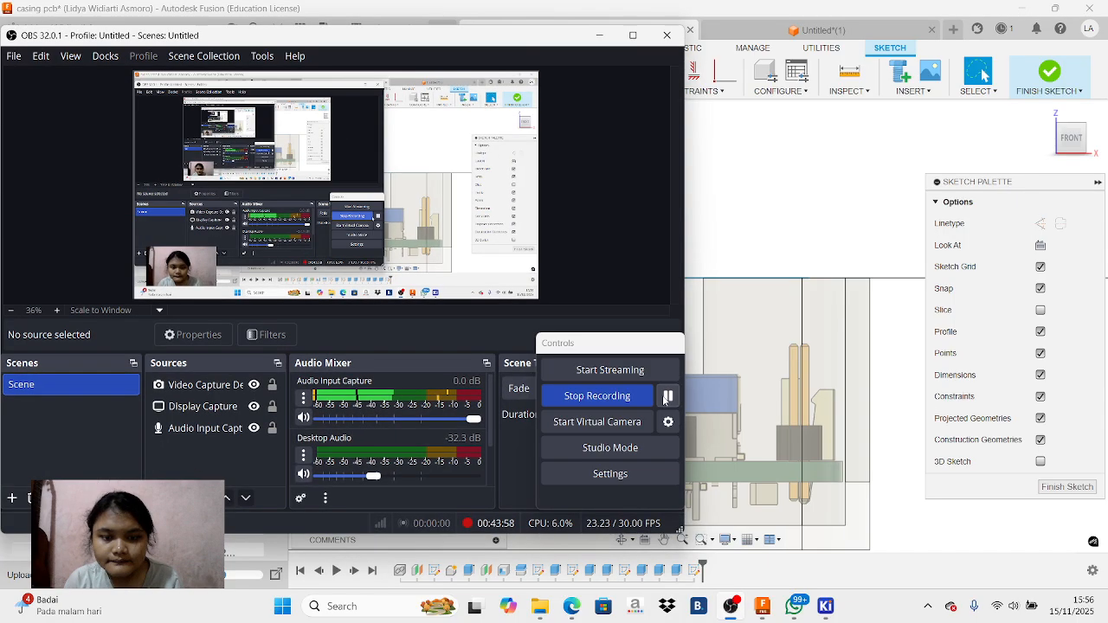
pyautogui.click(599, 36)
# Sketch a two-point rectangle 4.5 mm high and 11.2 mm wide around the slide switch beside the power jack
pyautogui.click(429, 71)
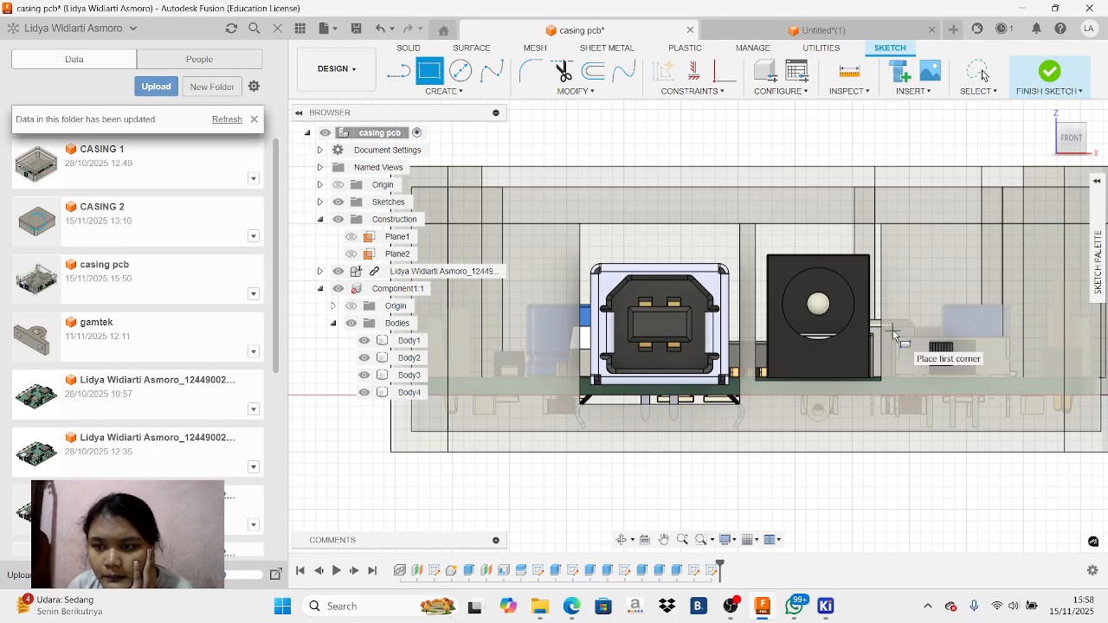
pyautogui.click(891, 330)
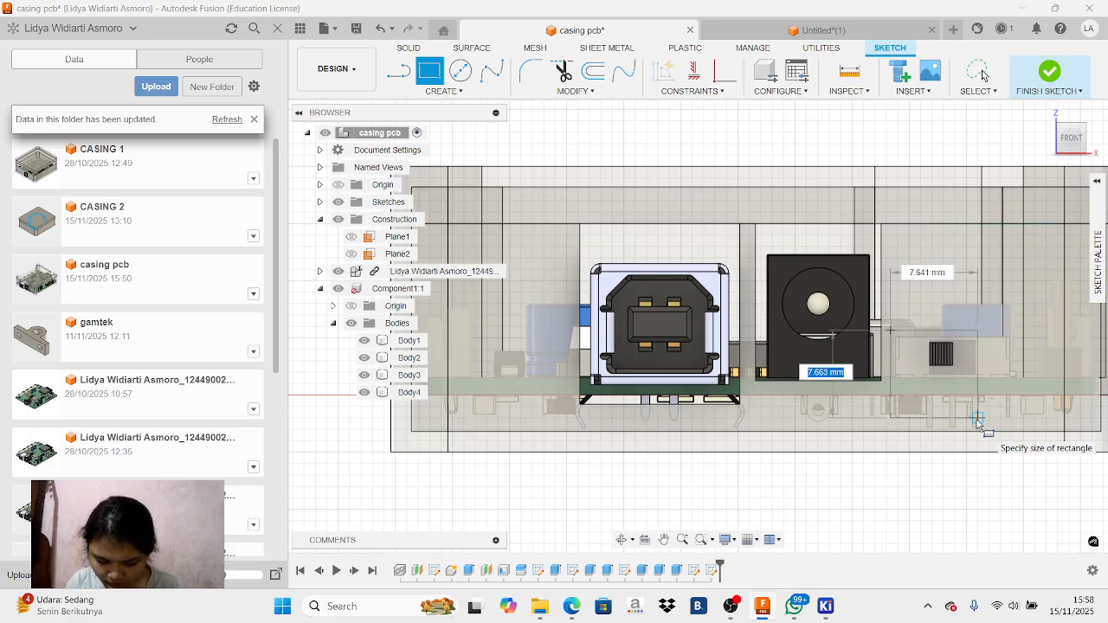
pyautogui.write('4.5')
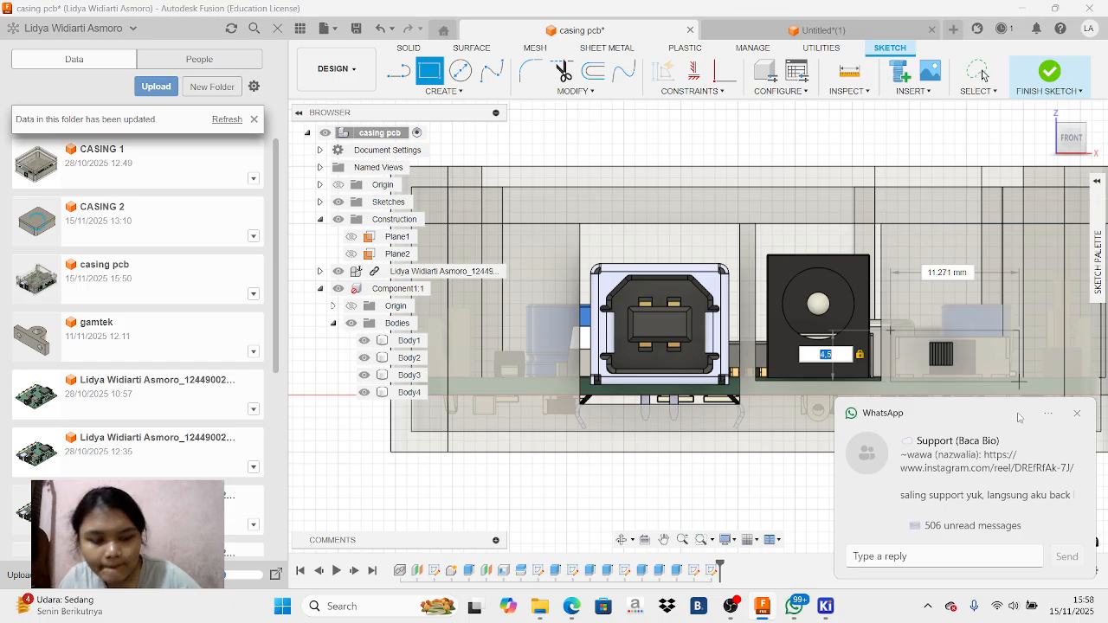
pyautogui.press('Tab')
pyautogui.write('11.2')
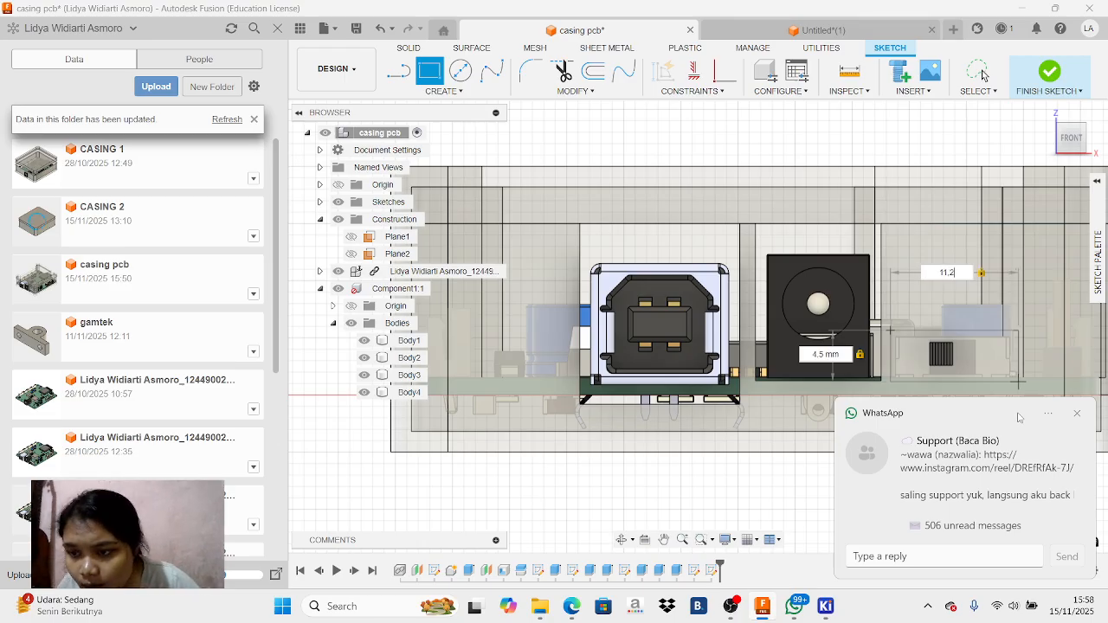
pyautogui.click(1019, 417)
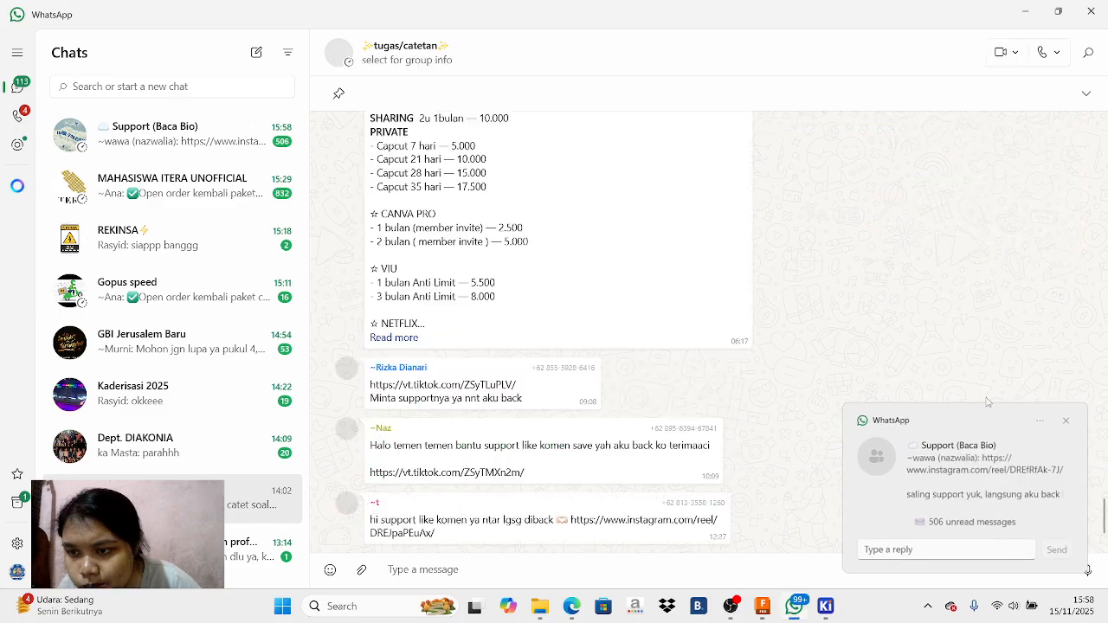
pyautogui.click(766, 599)
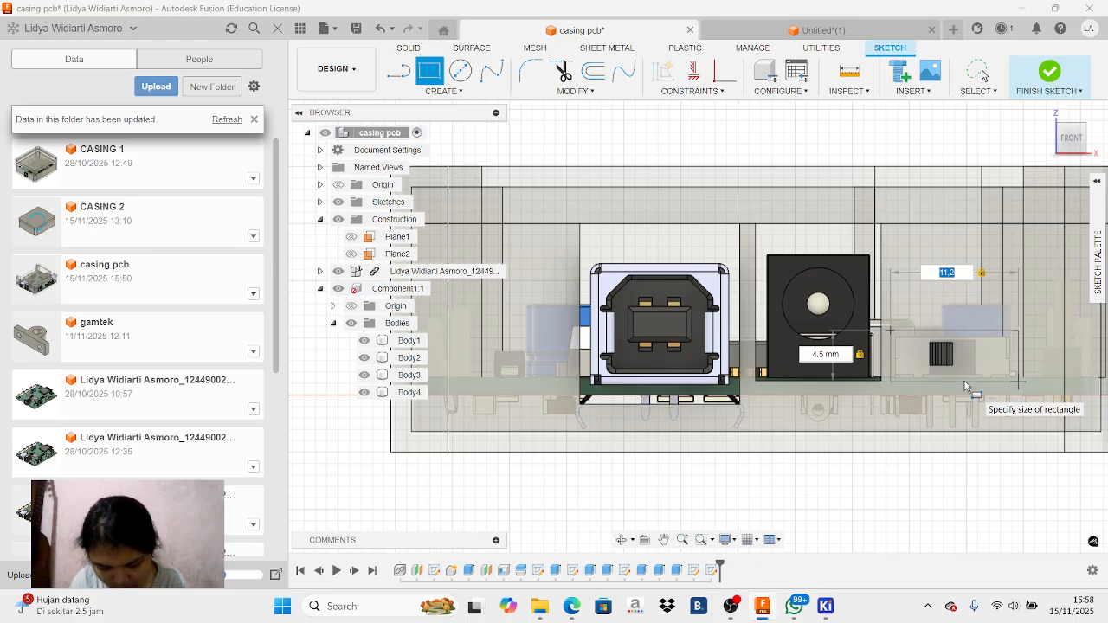
pyautogui.press('Return')
pyautogui.press('Escape')
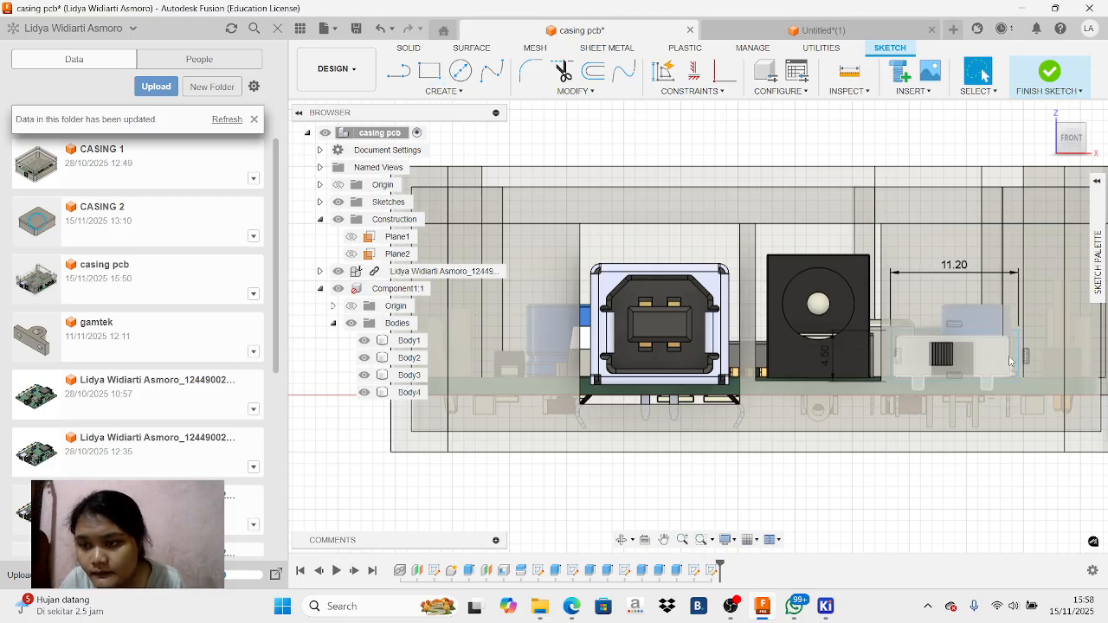
# Try to extrude the rectangle around the slide switch by -10 mm as a new body
pyautogui.scroll(4, 1018, 362)
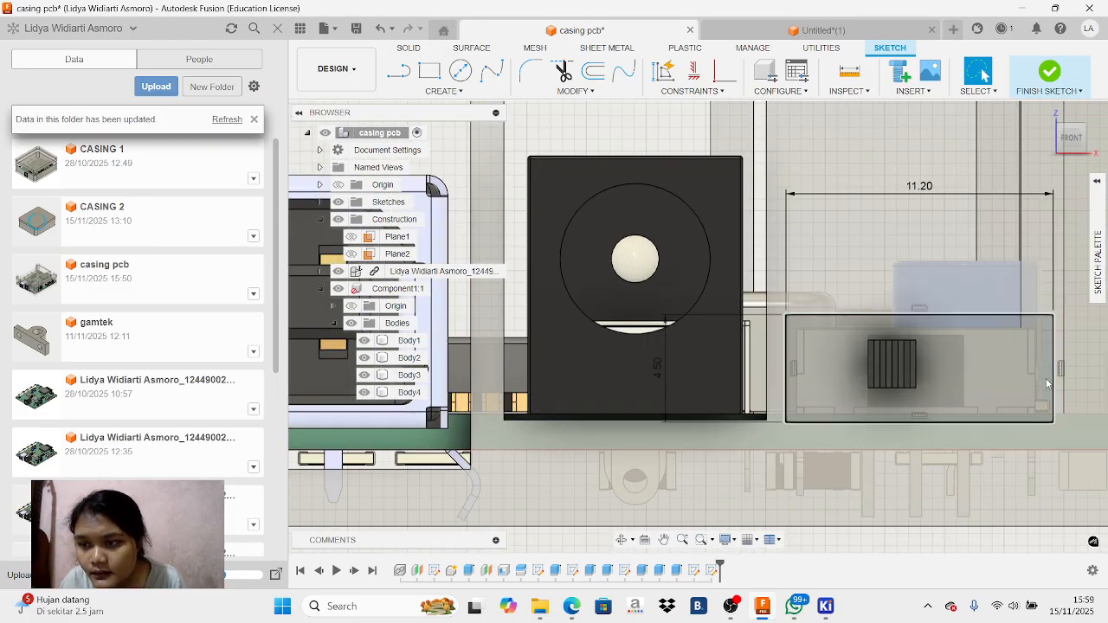
pyautogui.click(1046, 381)
pyautogui.press('e')
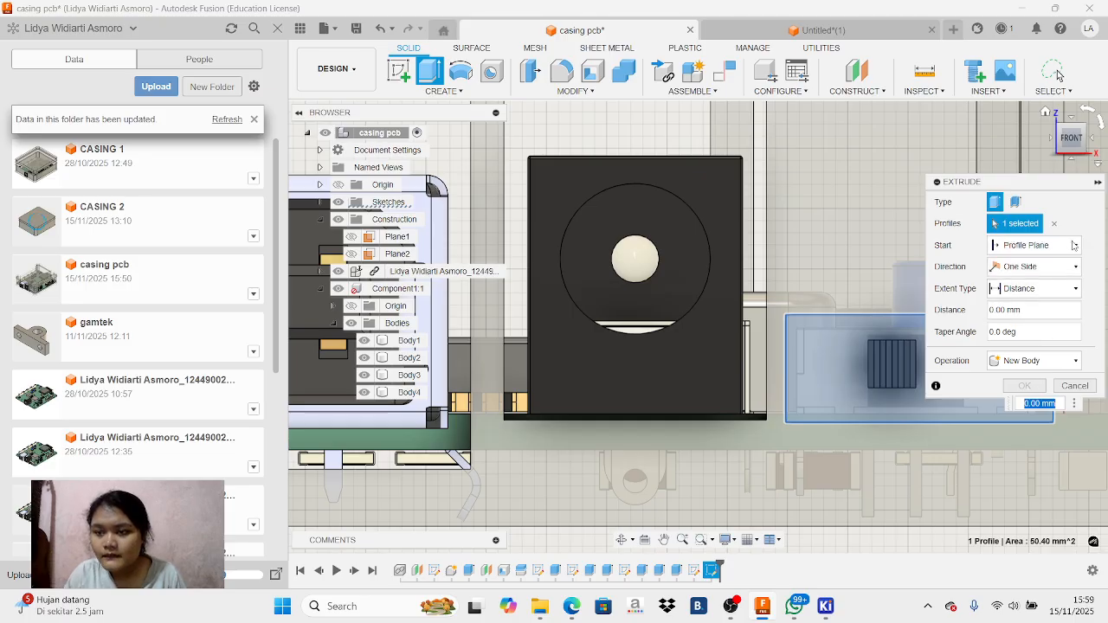
pyautogui.moveTo(1067, 182); pyautogui.dragTo(326, 187)
pyautogui.scroll(-1, 1022, 190)
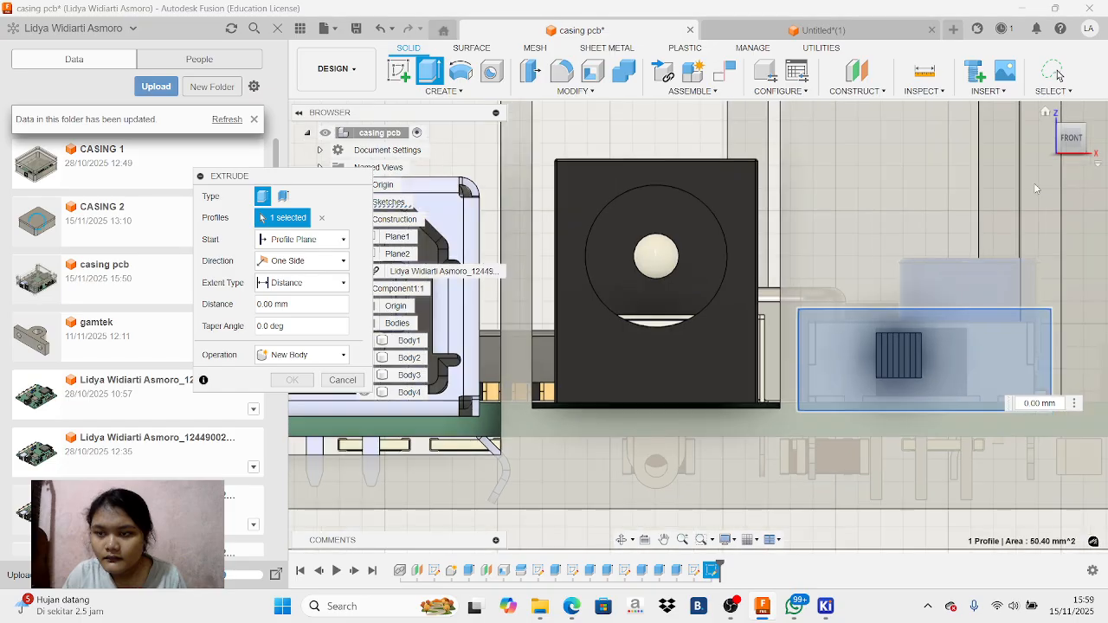
pyautogui.scroll(-4, 1032, 196)
pyautogui.moveTo(1072, 139)
pyautogui.mouseDown()
pyautogui.moveTo(1045, 146)
pyautogui.moveTo(1054, 139)
pyautogui.moveTo(1072, 153)
pyautogui.moveTo(1075, 133)
pyautogui.moveTo(1081, 144)
pyautogui.moveTo(1052, 139)
pyautogui.moveTo(1066, 125)
pyautogui.moveTo(1070, 147)
pyautogui.mouseUp()
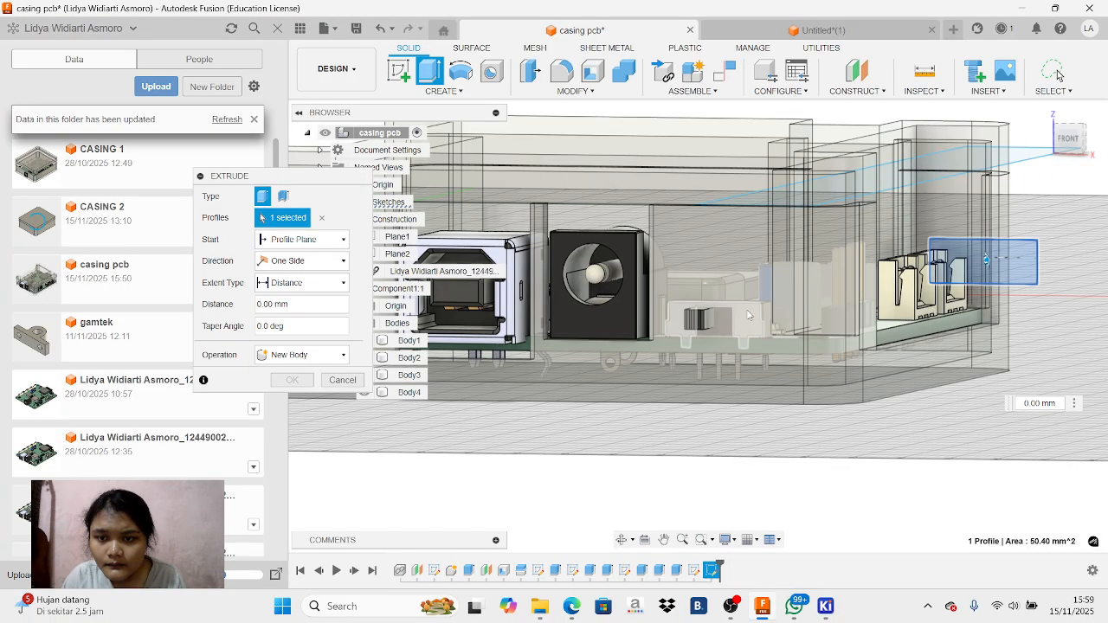
pyautogui.scroll(4, 728, 337)
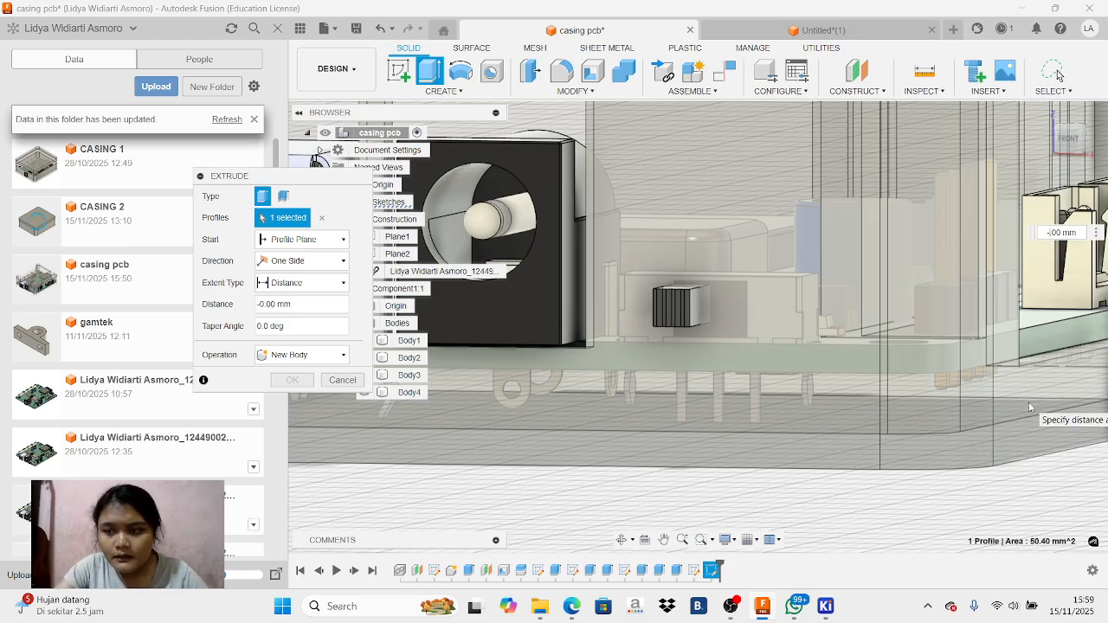
pyautogui.write('10')
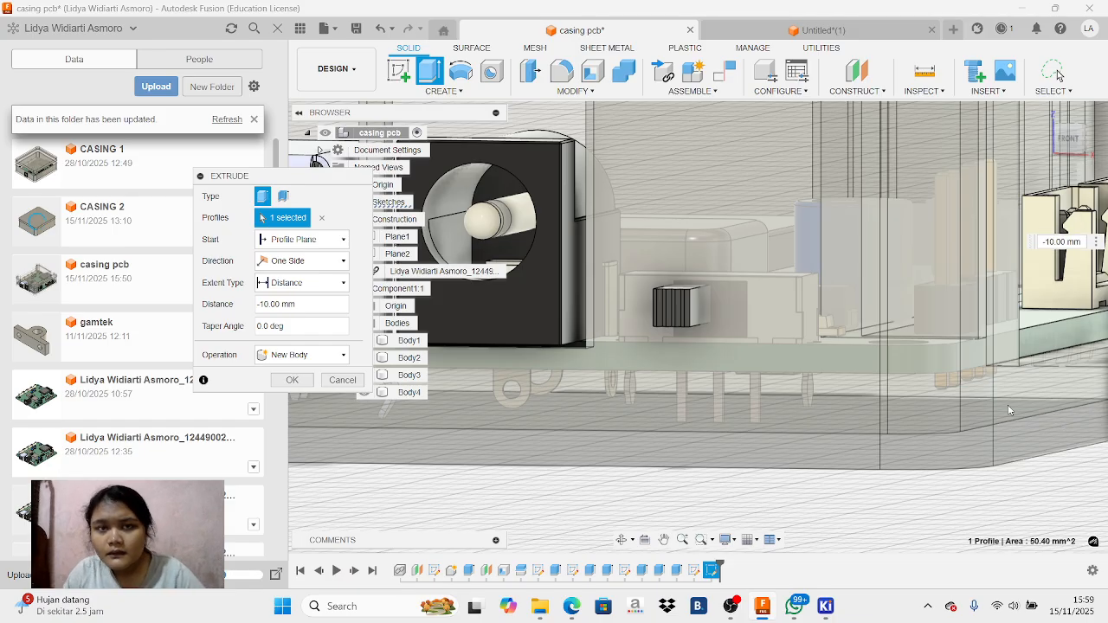
pyautogui.click(379, 29)
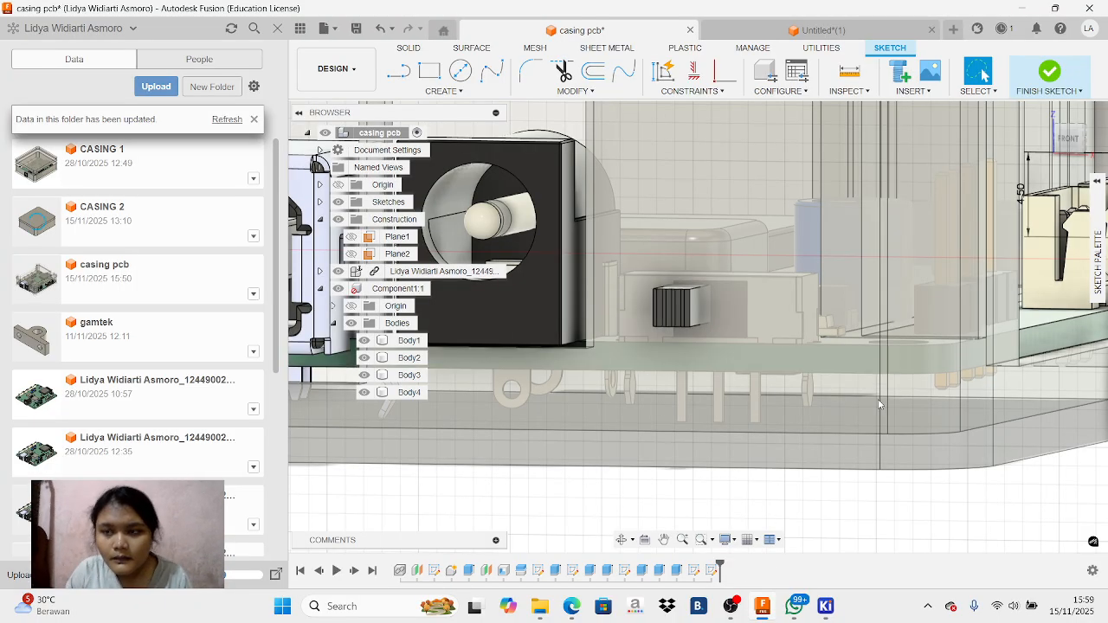
# Try to extrude the slide switch rectangle 10 mm from its profile plane, starting from the front view
pyautogui.click(664, 539)
pyautogui.moveTo(606, 397); pyautogui.dragTo(779, 403)
pyautogui.click(1072, 152)
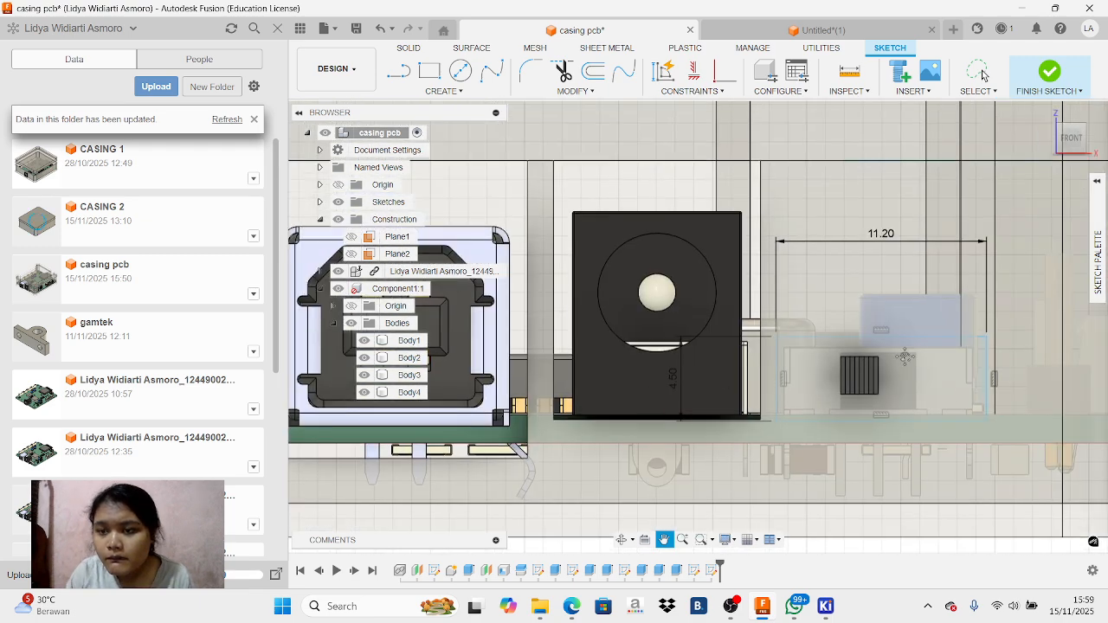
pyautogui.press('Escape')
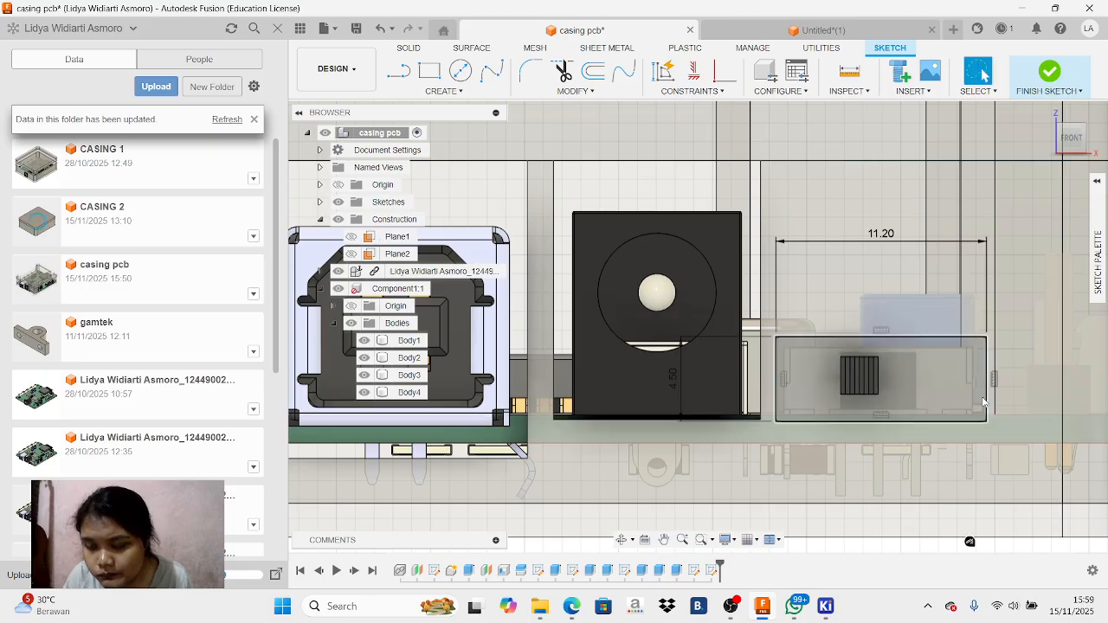
pyautogui.click(984, 401)
pyautogui.press('e')
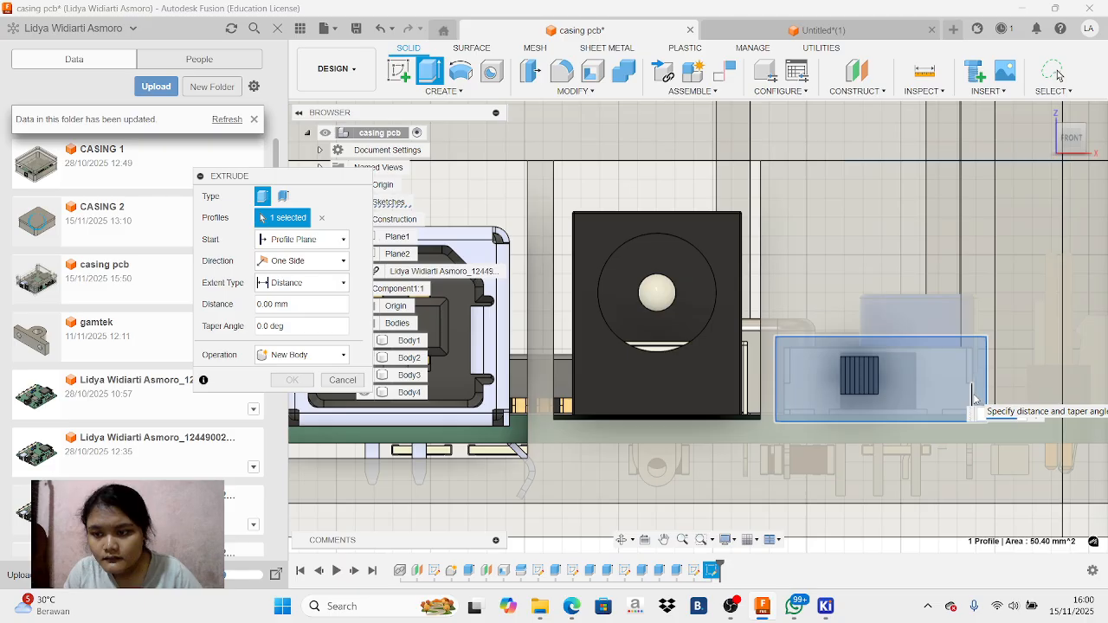
pyautogui.write('10')
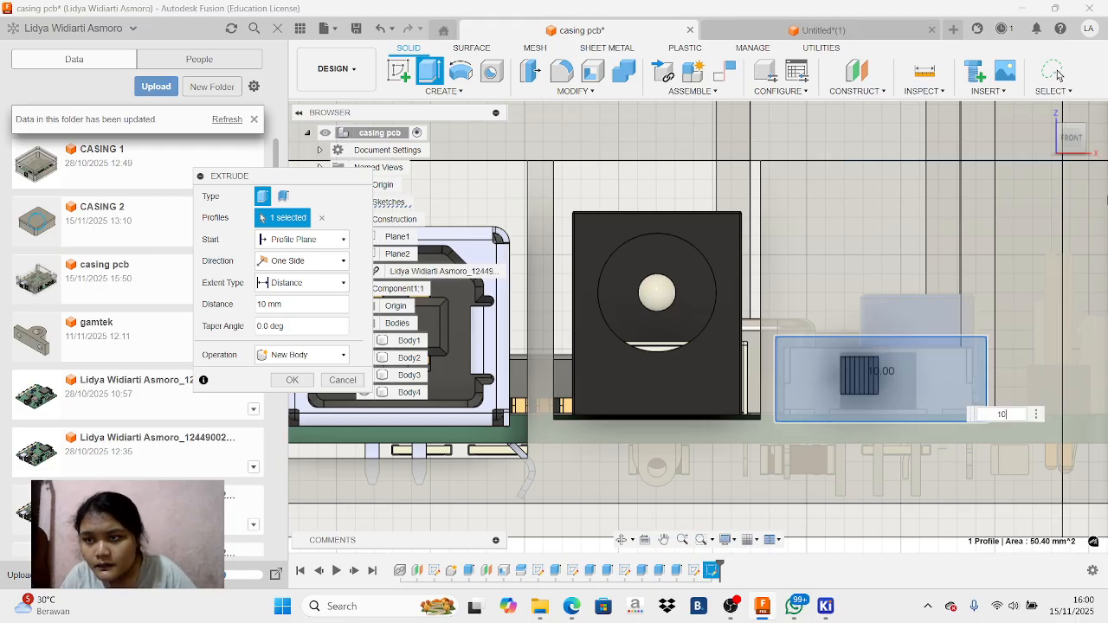
pyautogui.click(1085, 148)
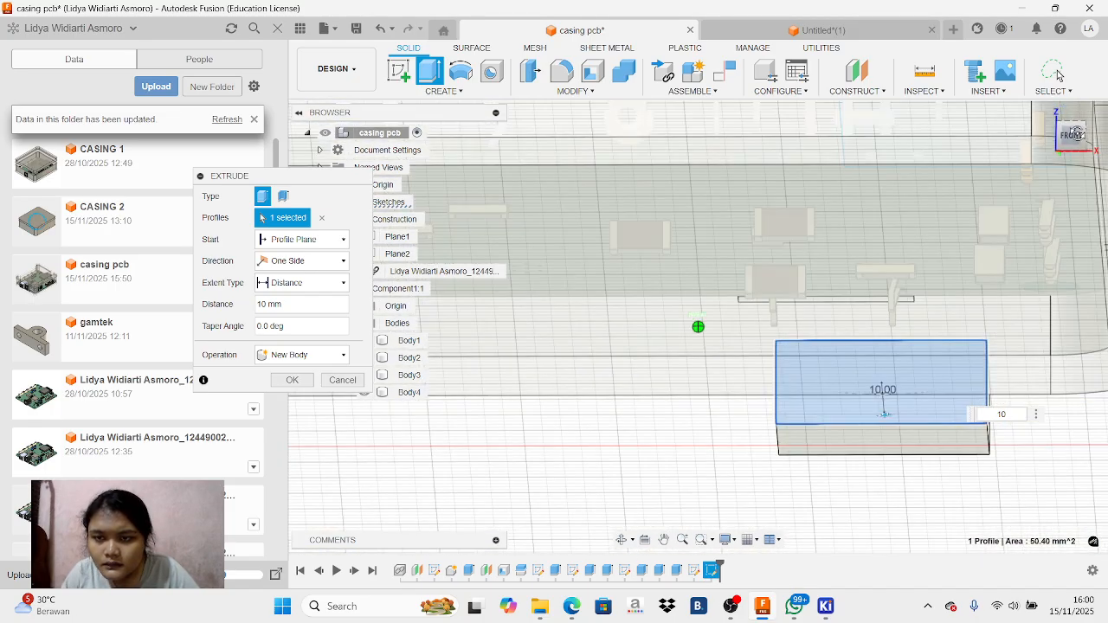
pyautogui.moveTo(1078, 133); pyautogui.dragTo(1080, 146)
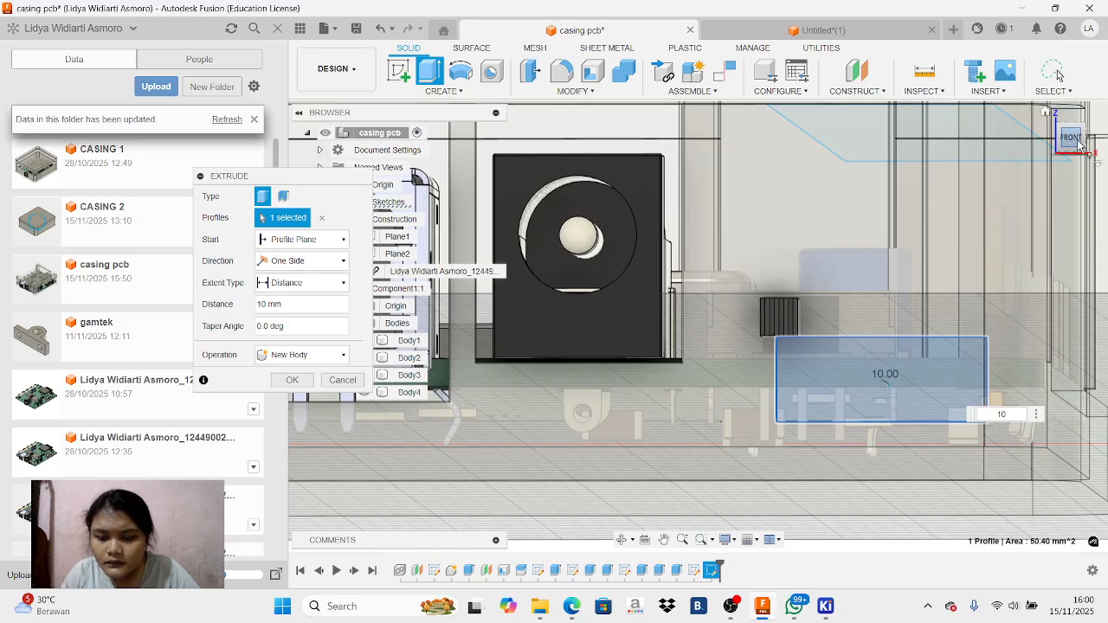
# Undo the 10 mm extrusion and return to editing the slide switch sketch
pyautogui.hotkey('ctrl', 'z')
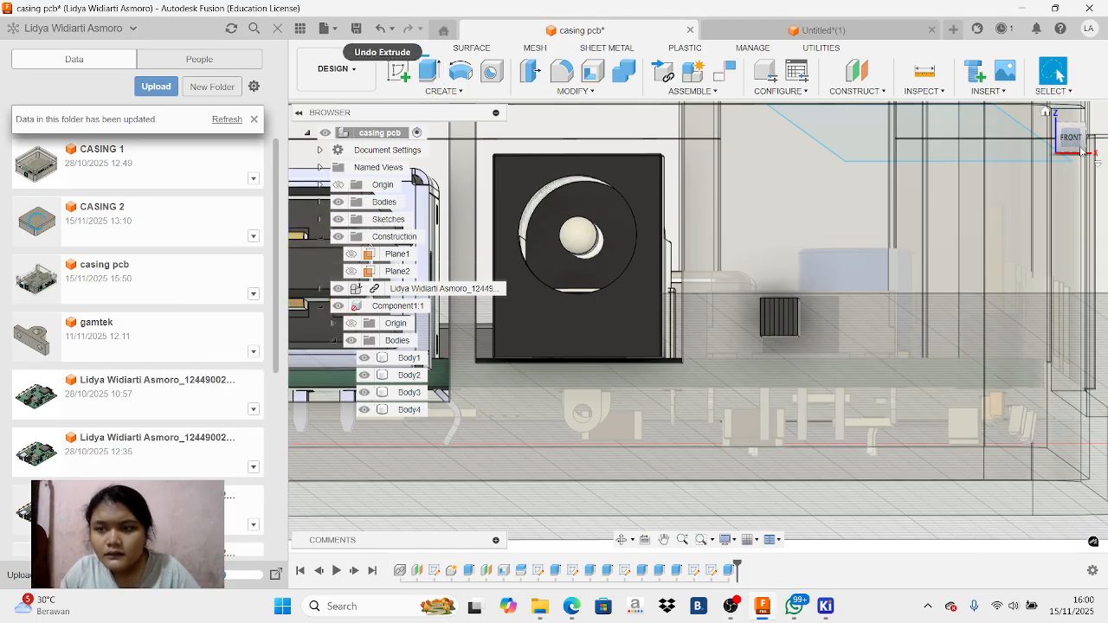
pyautogui.scroll(-6, 782, 358)
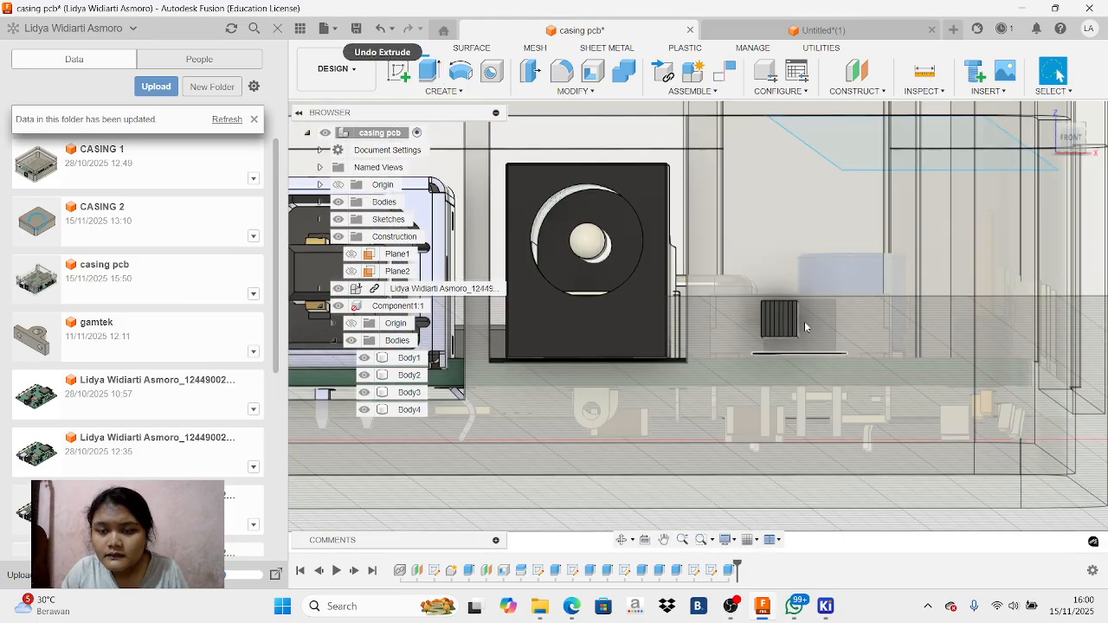
pyautogui.moveTo(1078, 143)
pyautogui.mouseDown()
pyautogui.moveTo(1041, 146)
pyautogui.moveTo(1073, 143)
pyautogui.mouseUp()
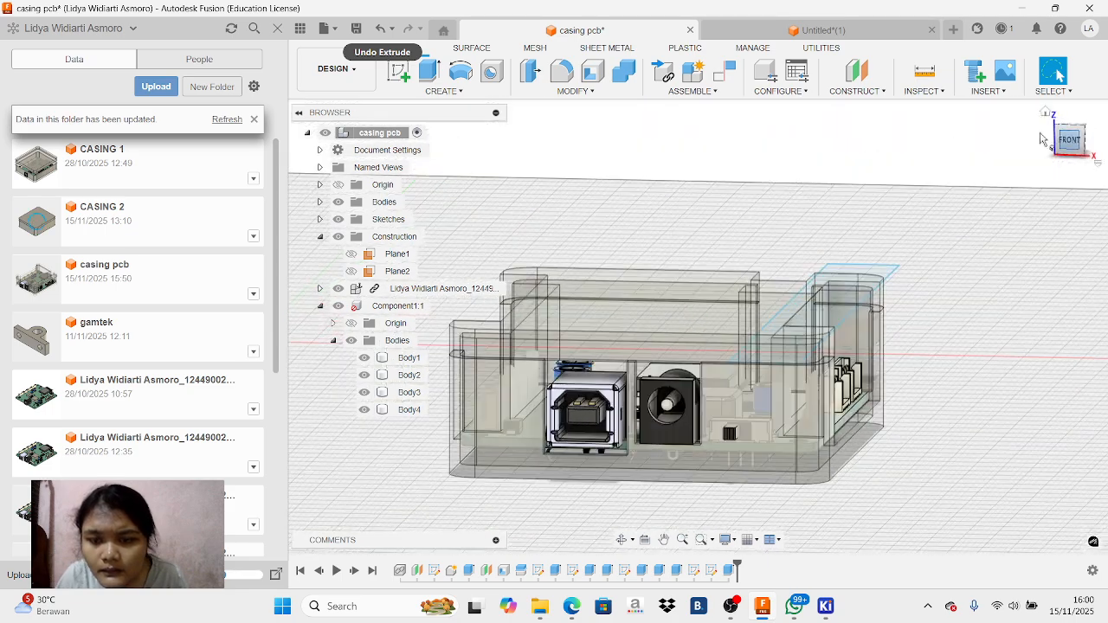
pyautogui.click(381, 29)
pyautogui.click(381, 32)
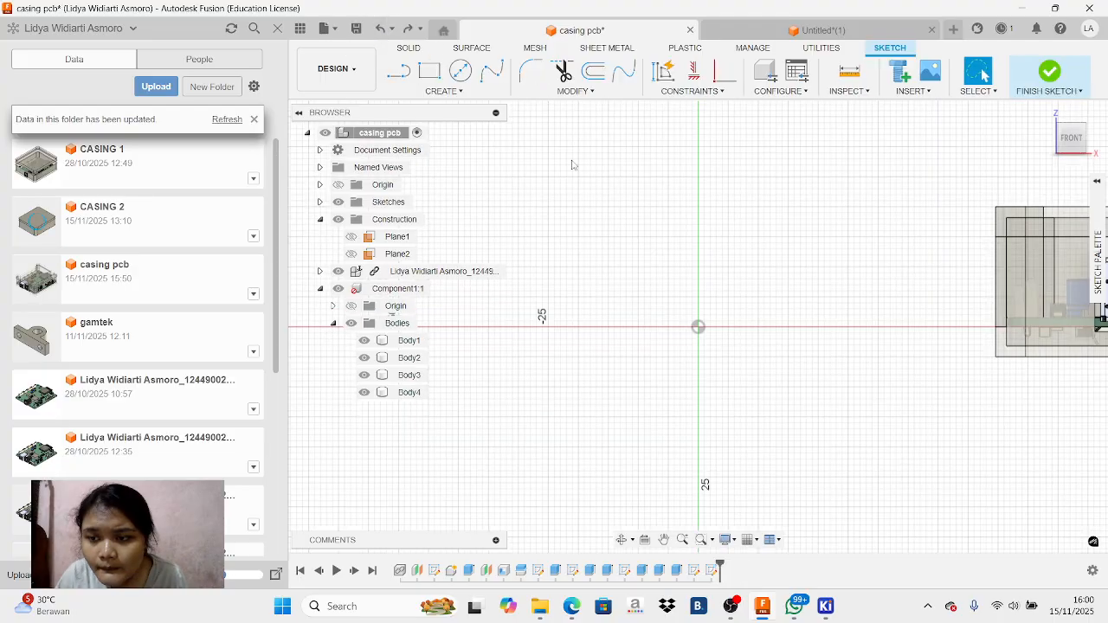
# Hide Body2 with the casing centred in the front view
pyautogui.click(665, 540)
pyautogui.moveTo(1001, 375); pyautogui.dragTo(530, 436)
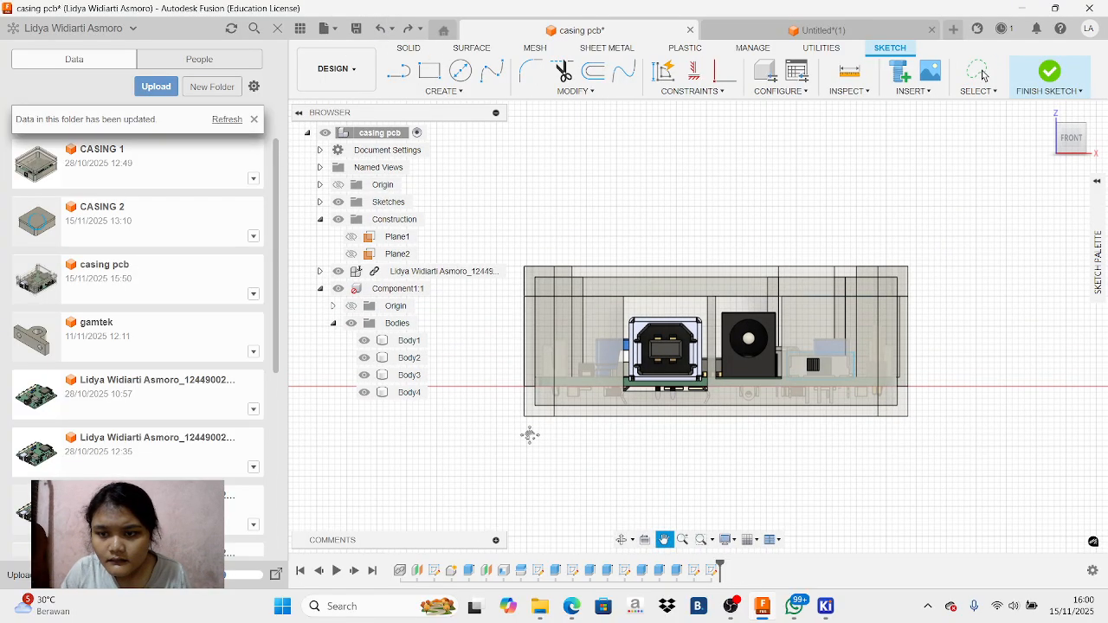
pyautogui.press('Escape')
pyautogui.click(365, 358)
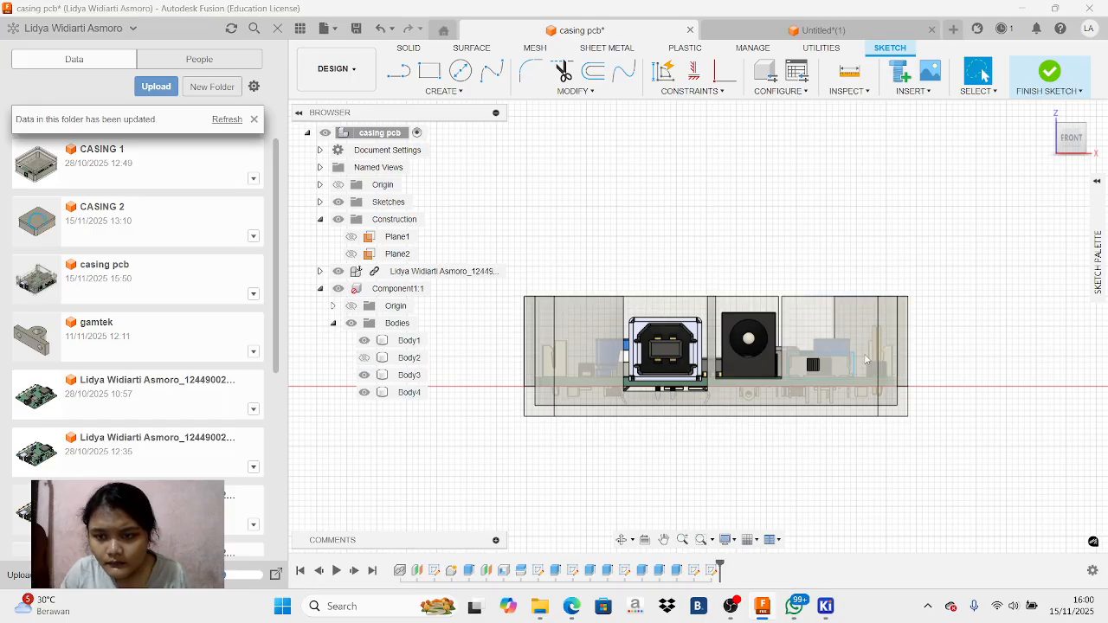
# Delete the four sketch lines of the rectangle around the slide switch
pyautogui.scroll(4, 728, 381)
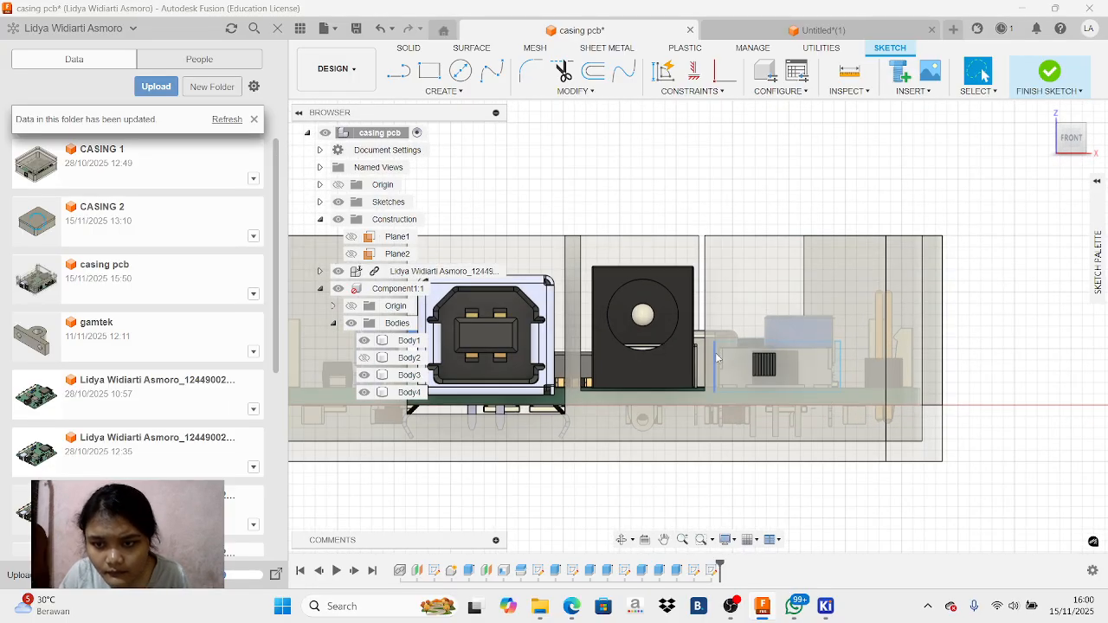
pyautogui.click(841, 372)
pyautogui.rightClick(841, 373)
pyautogui.click(806, 351)
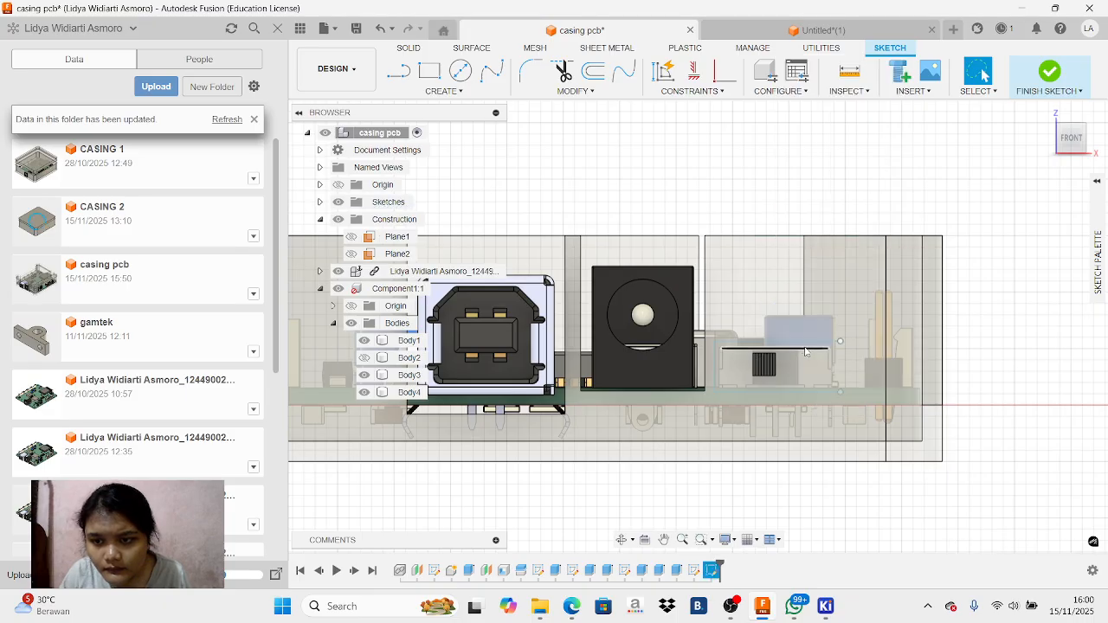
pyautogui.rightClick(806, 351)
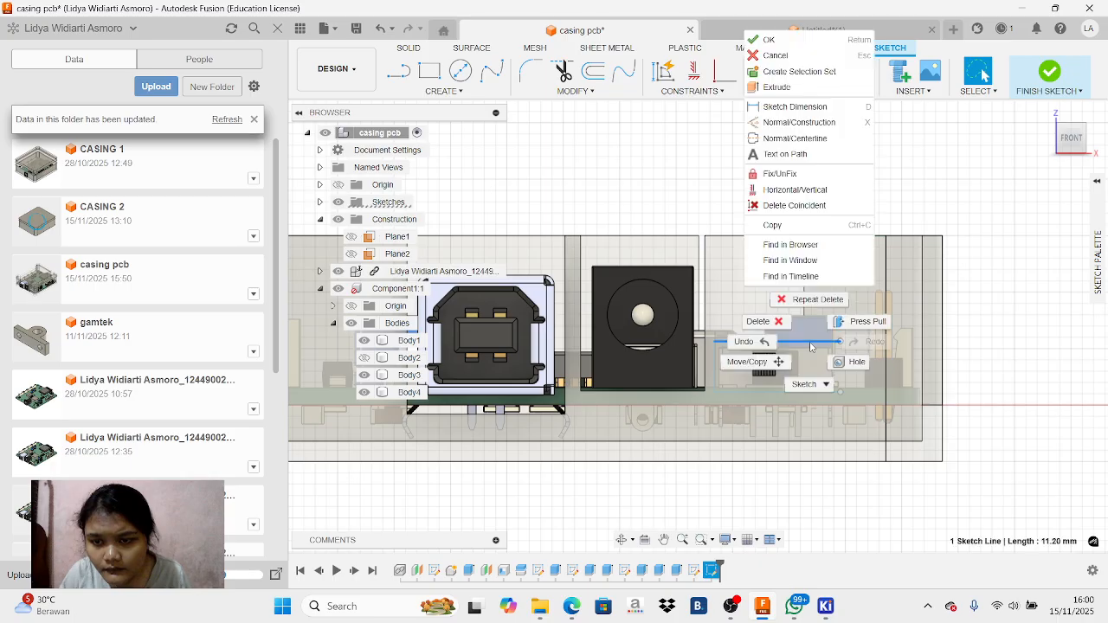
pyautogui.click(747, 340)
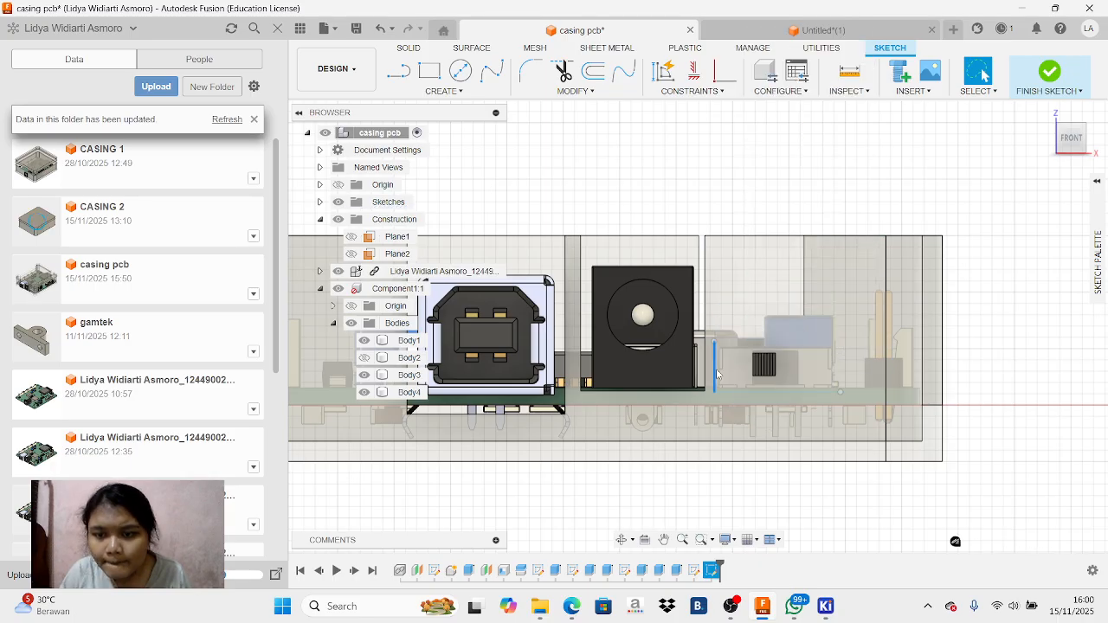
pyautogui.rightClick(717, 374)
pyautogui.click(681, 352)
pyautogui.rightClick(760, 394)
pyautogui.click(710, 371)
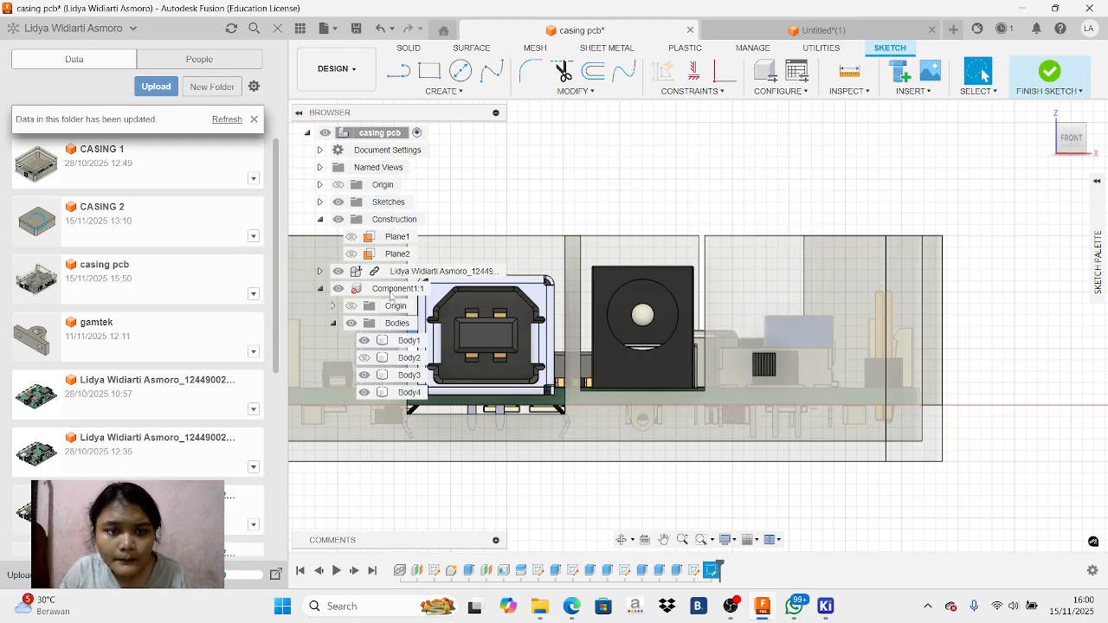
# Raise the opacity of Component1:1 so the casing is displayed solid
pyautogui.rightClick(391, 296)
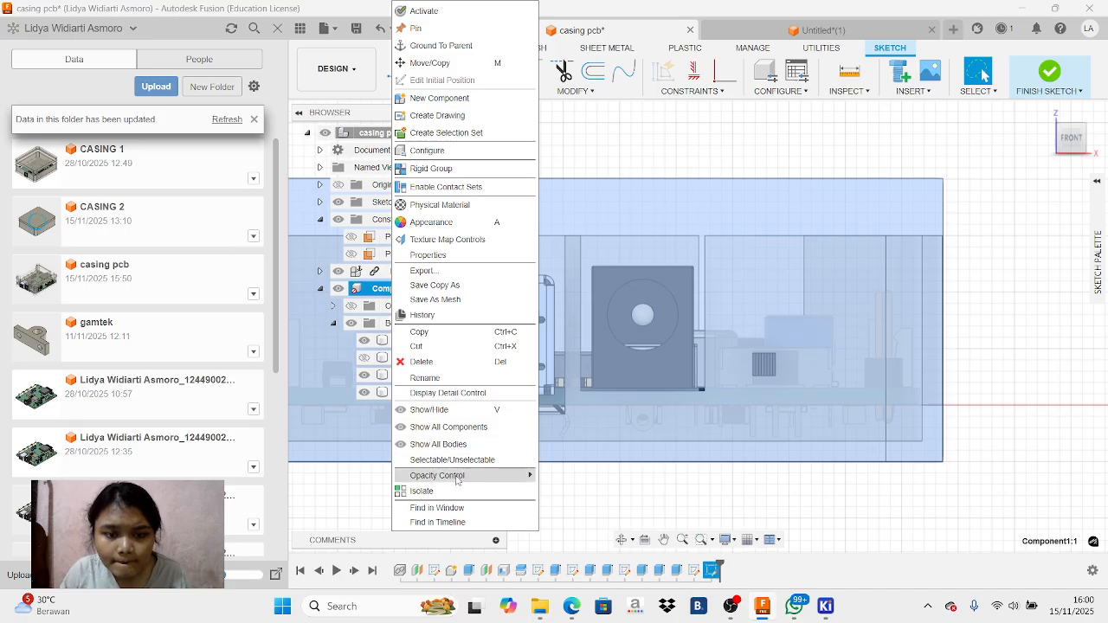
pyautogui.moveTo(458, 481)
pyautogui.click(567, 614)
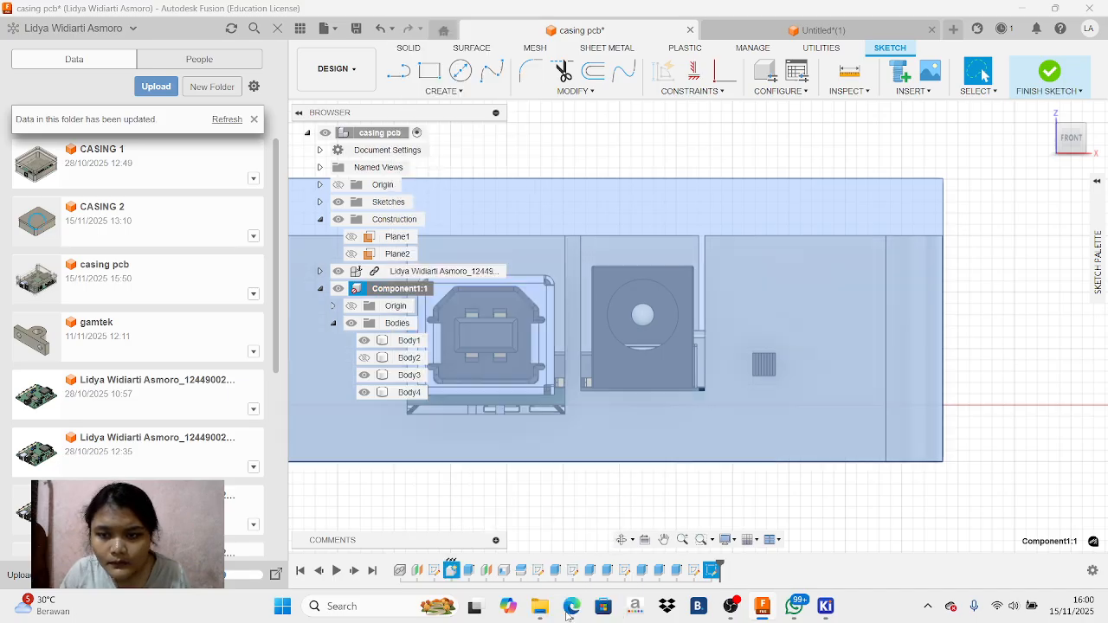
pyautogui.click(650, 502)
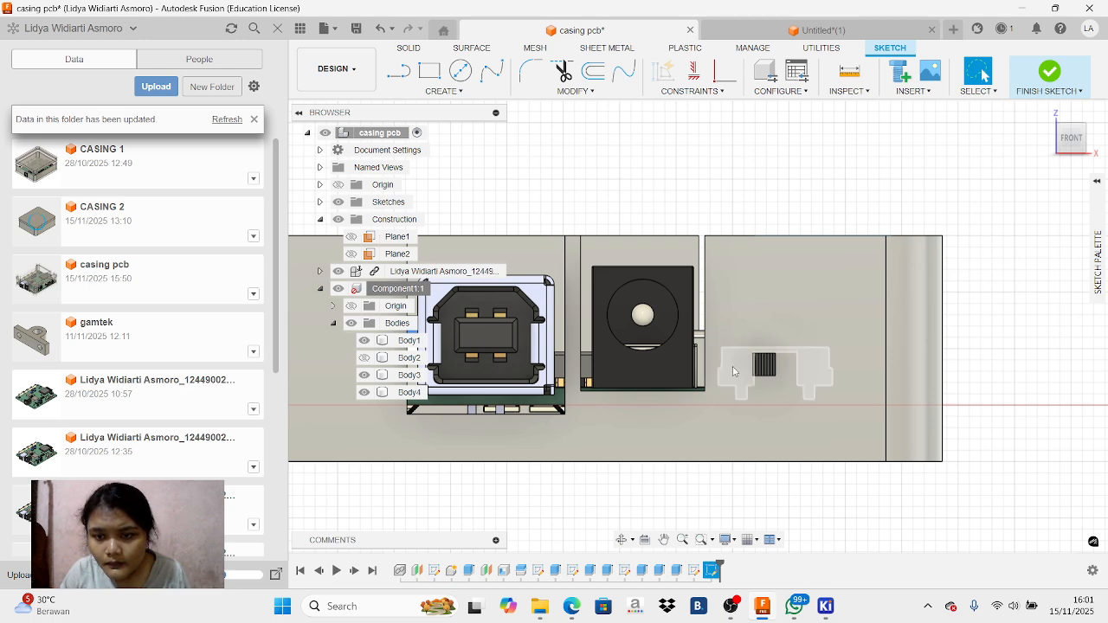
pyautogui.click(734, 371)
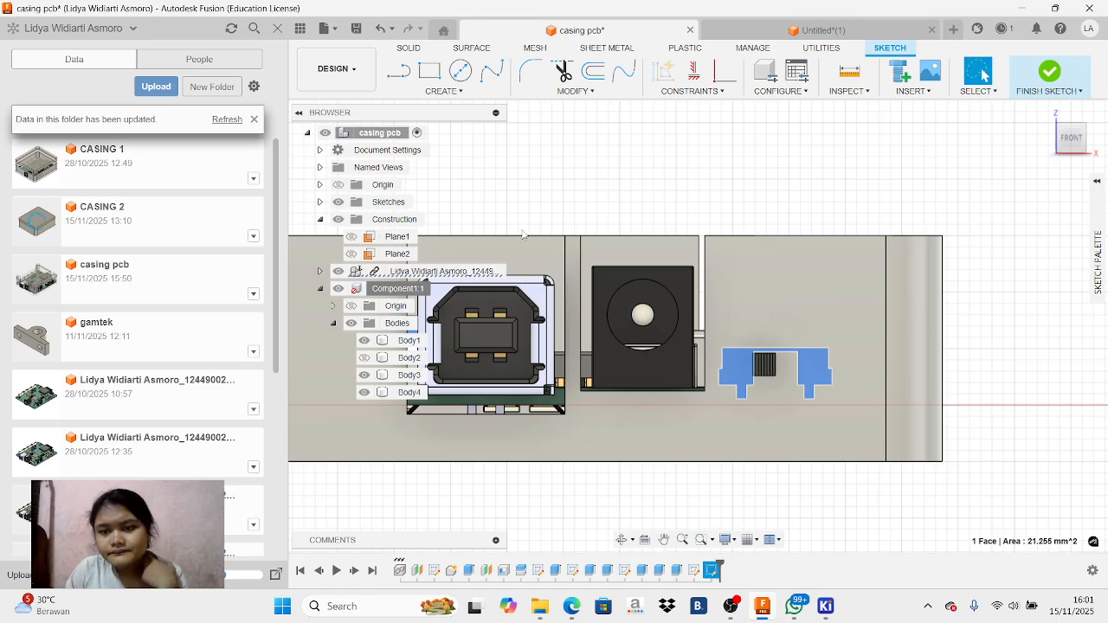
pyautogui.click(430, 71)
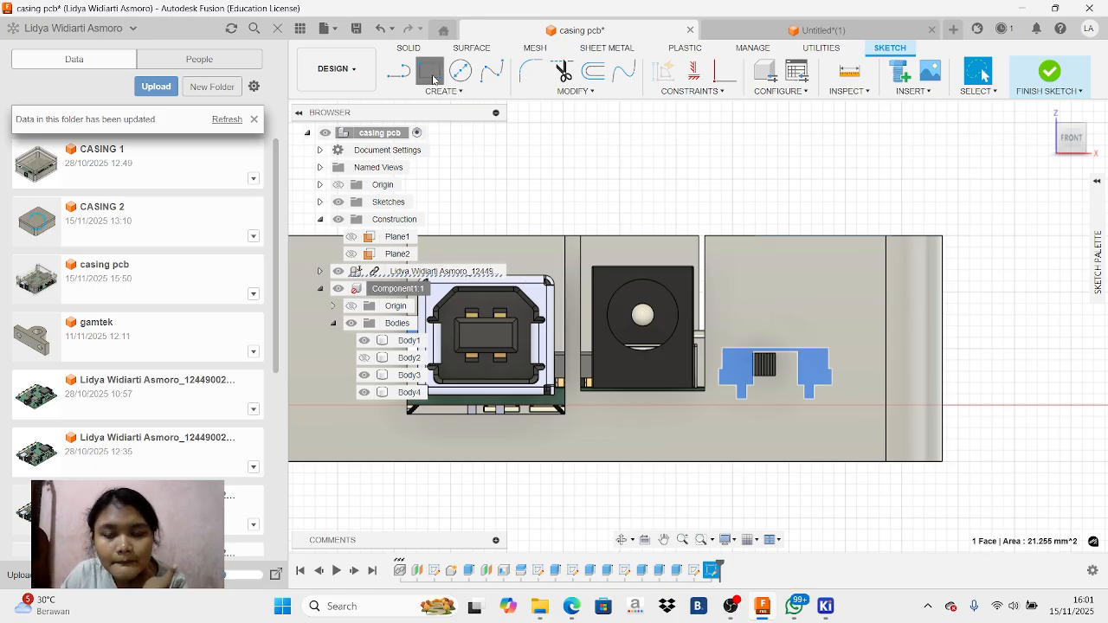
pyautogui.click(764, 368)
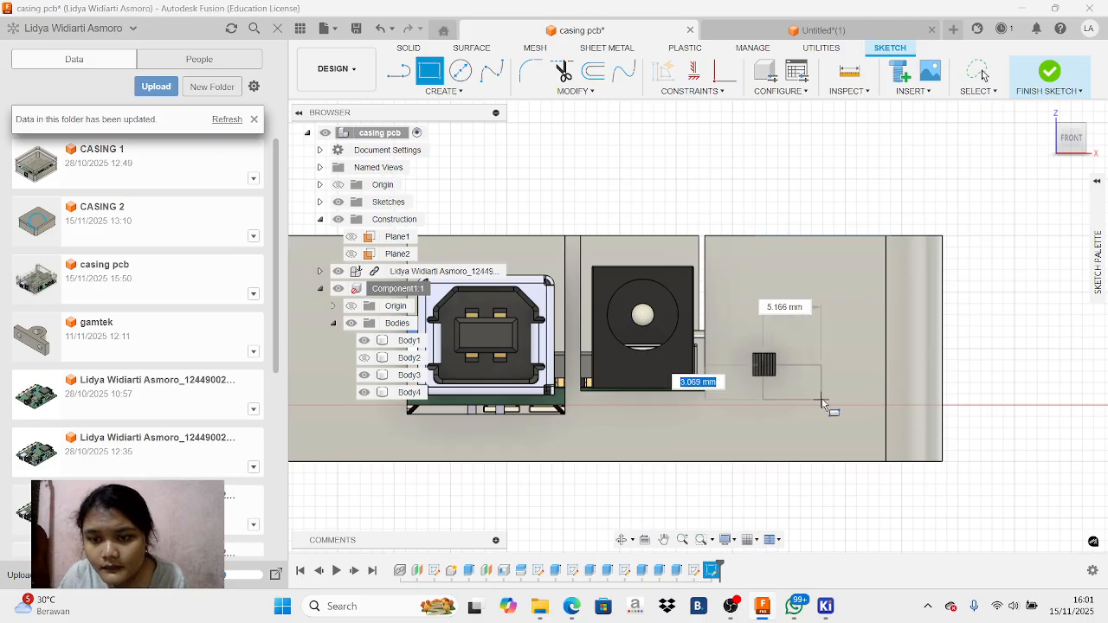
pyautogui.rightClick(752, 358)
pyautogui.click(712, 335)
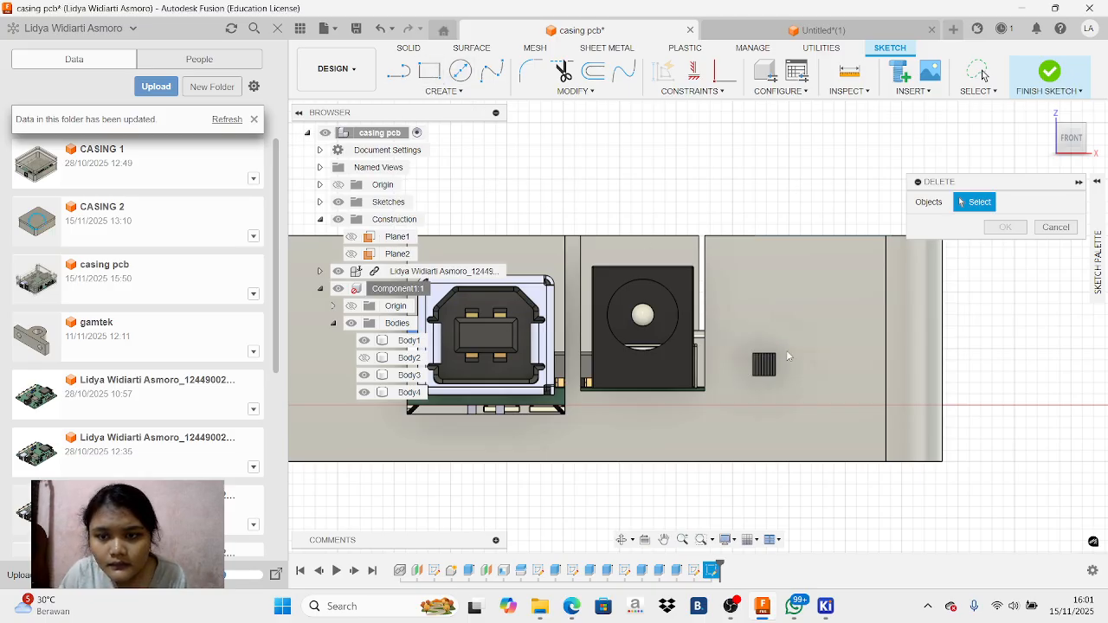
pyautogui.click(1060, 226)
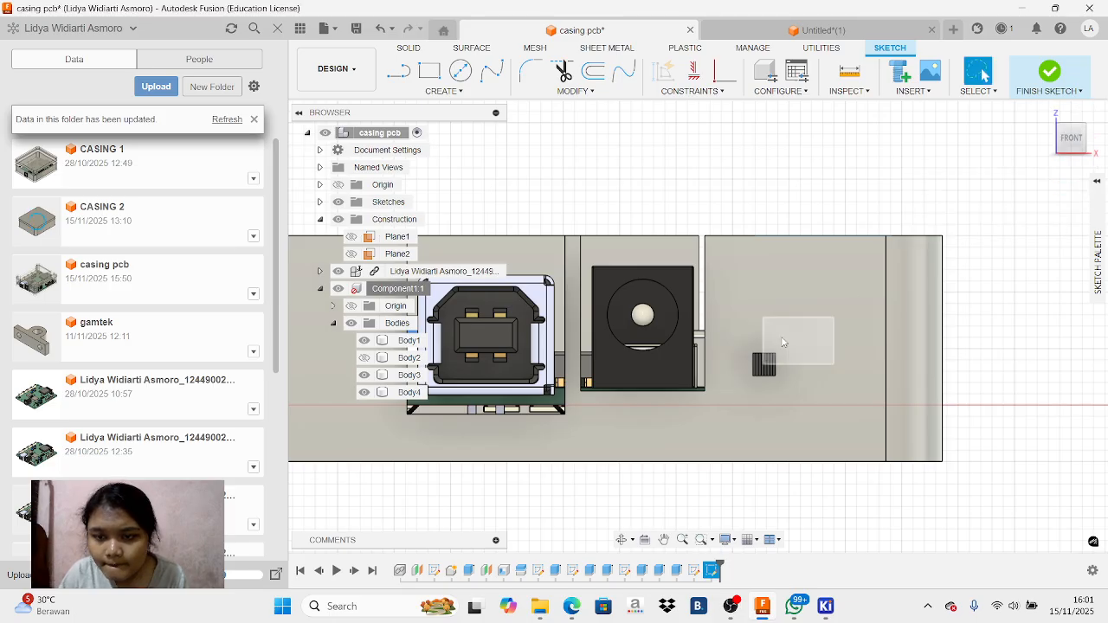
# Draw a rectangle 11.3 mm wide and 4.5 mm high around the slide switch beside the power jack
pyautogui.click(783, 373)
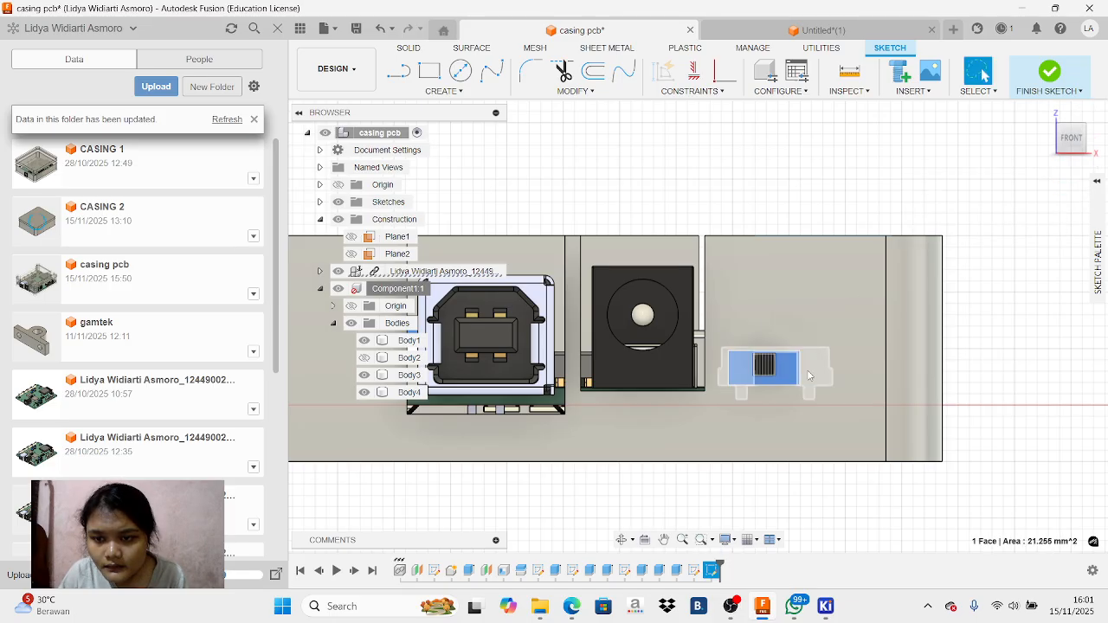
pyautogui.click(807, 371)
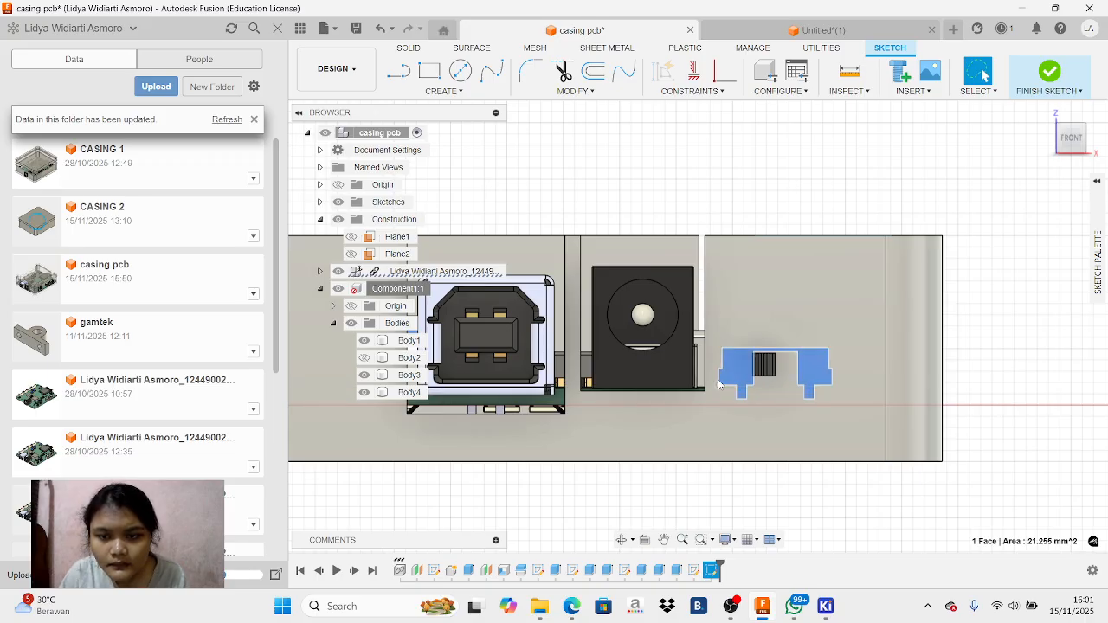
pyautogui.press('r')
pyautogui.click(720, 337)
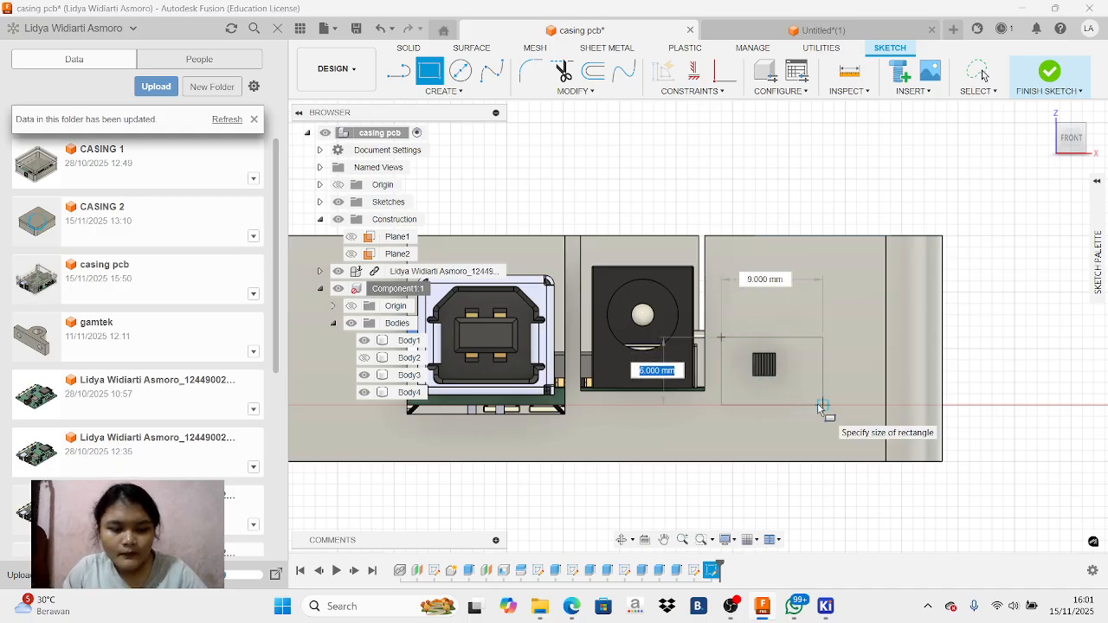
pyautogui.press('Tab')
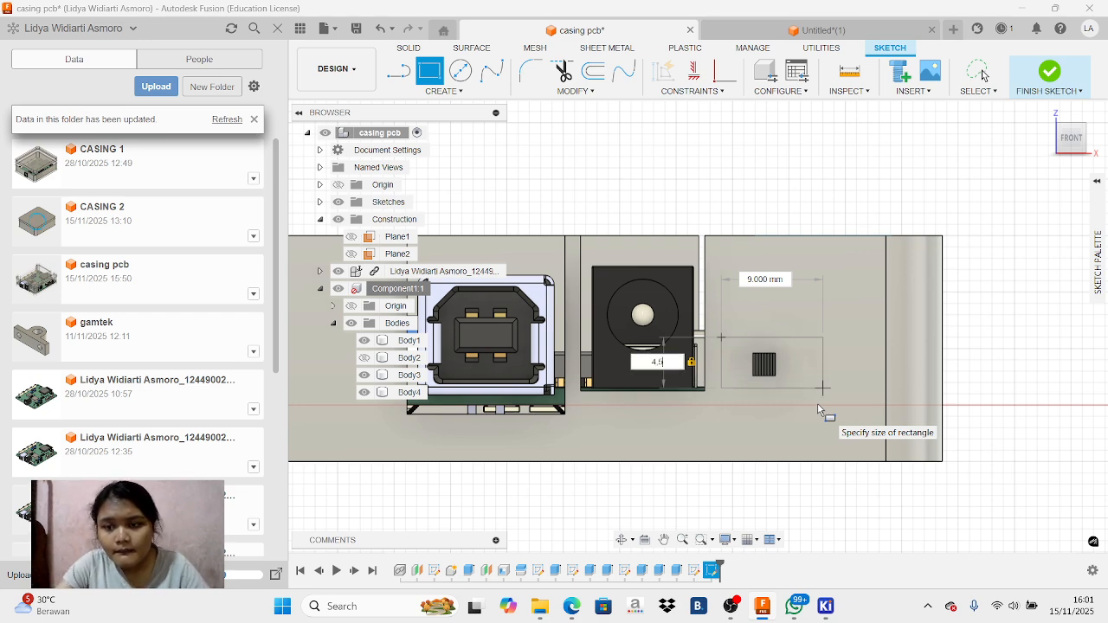
pyautogui.press('Tab')
pyautogui.write('11')
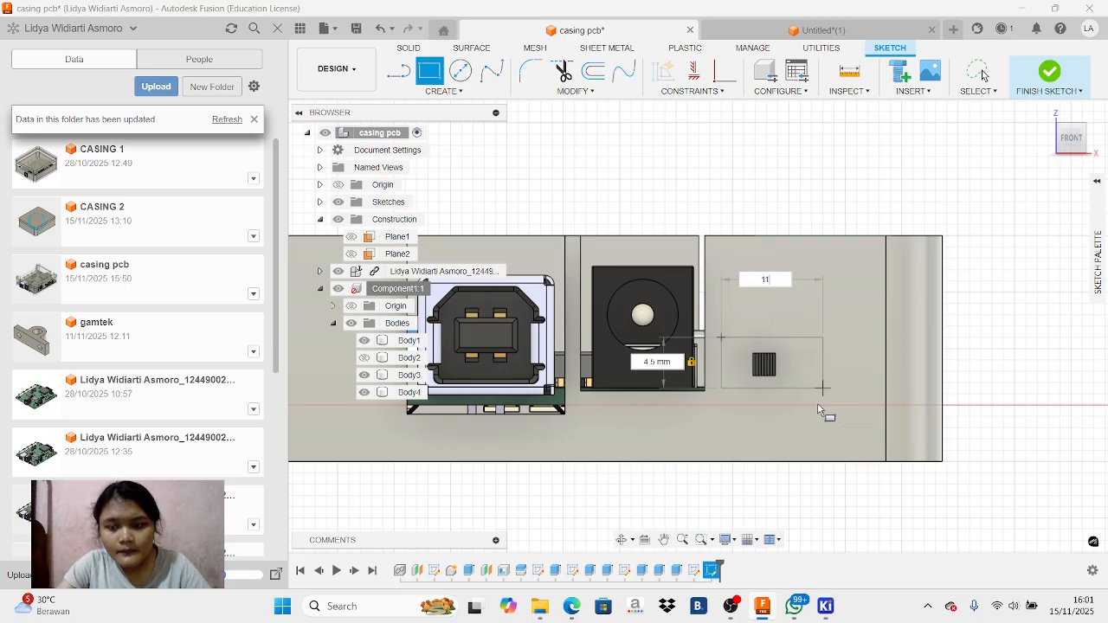
pyautogui.write(',5')
pyautogui.write('3')
pyautogui.press('Return')
pyautogui.press('Escape')
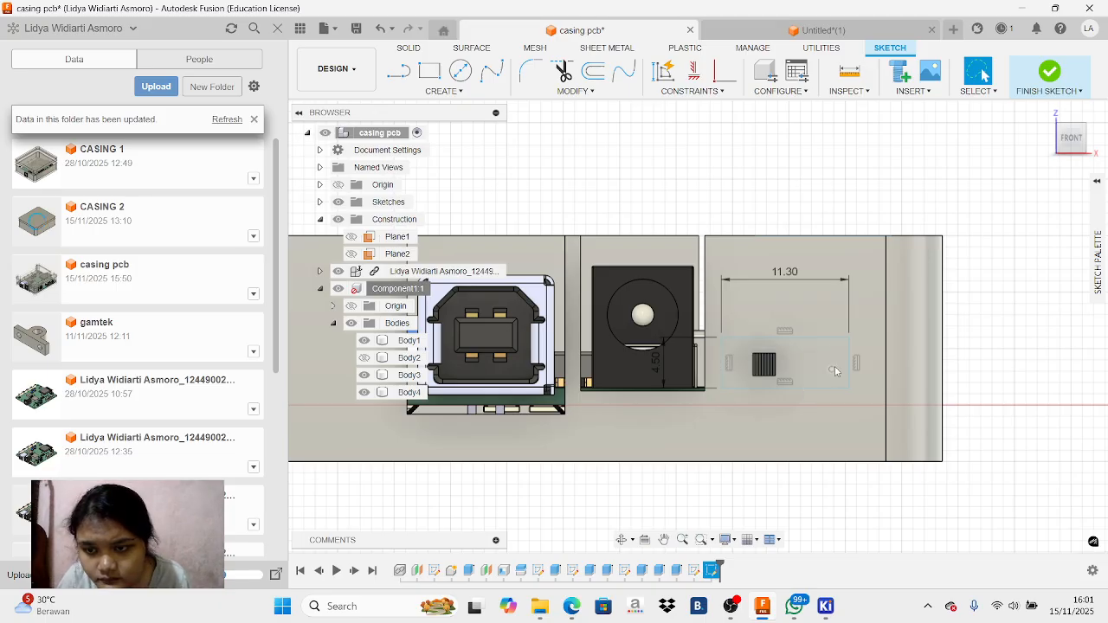
# Extrude the slide switch rectangle by -10 mm as a new body
pyautogui.click(842, 370)
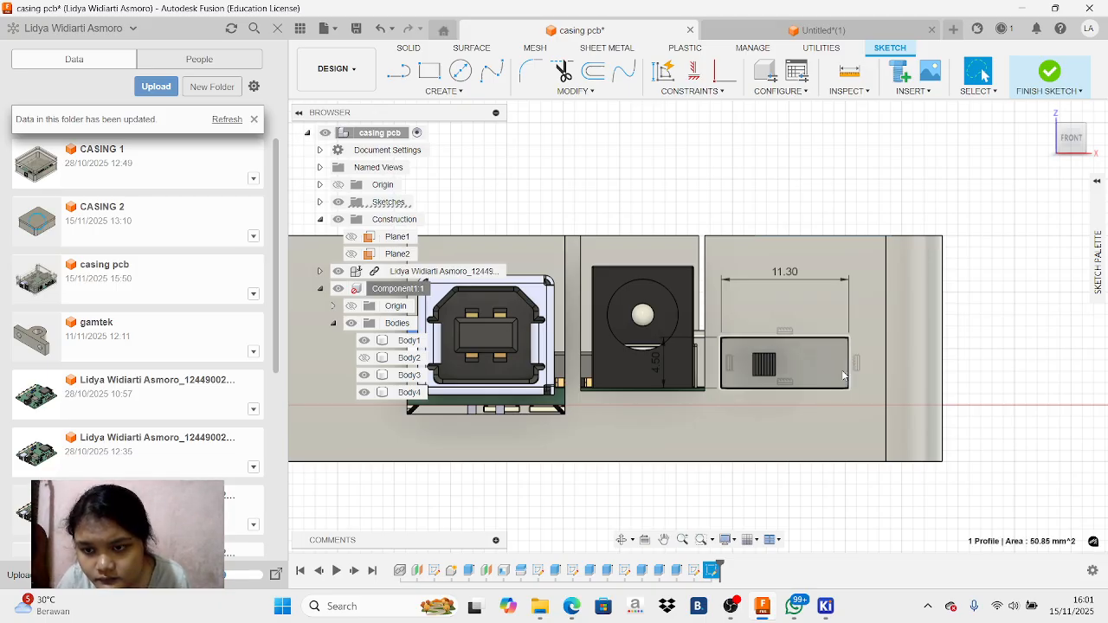
pyautogui.press('e')
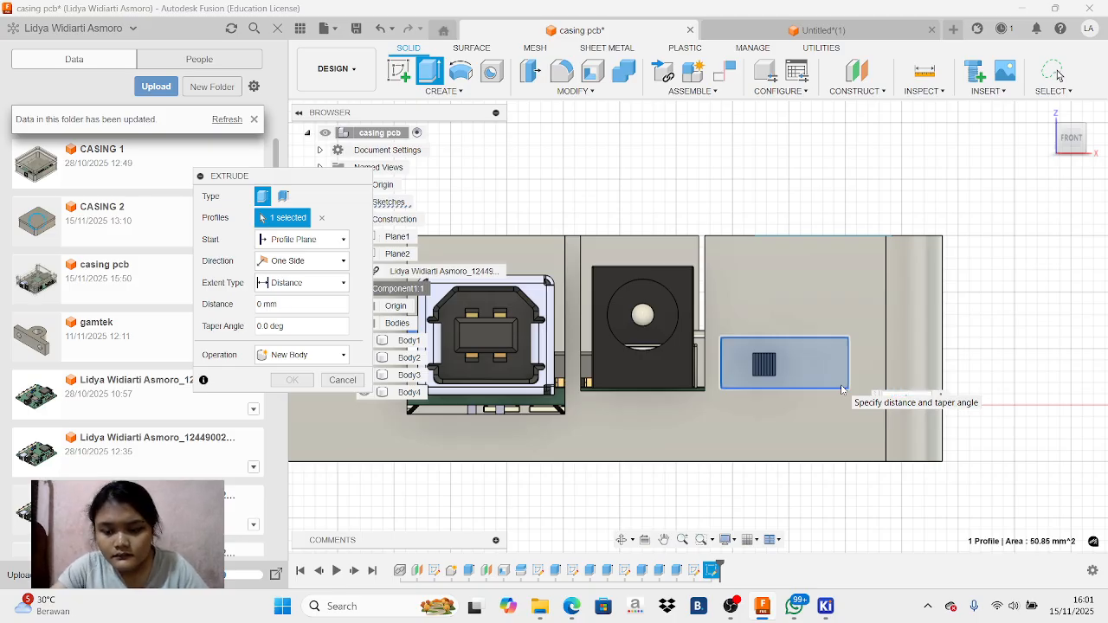
pyautogui.write('-10')
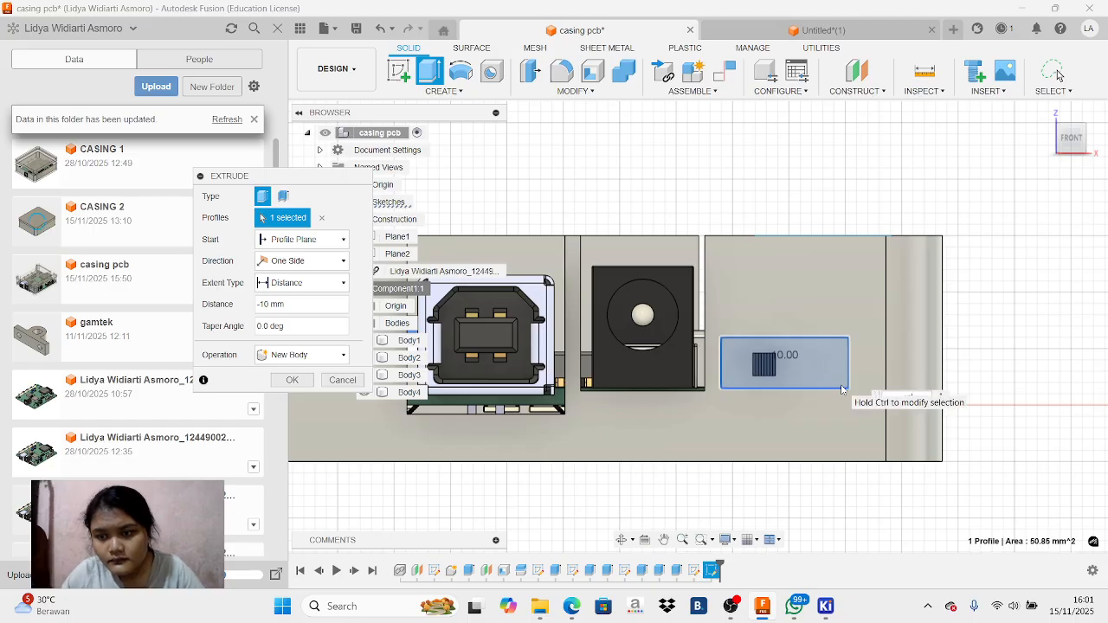
pyautogui.press('Return')
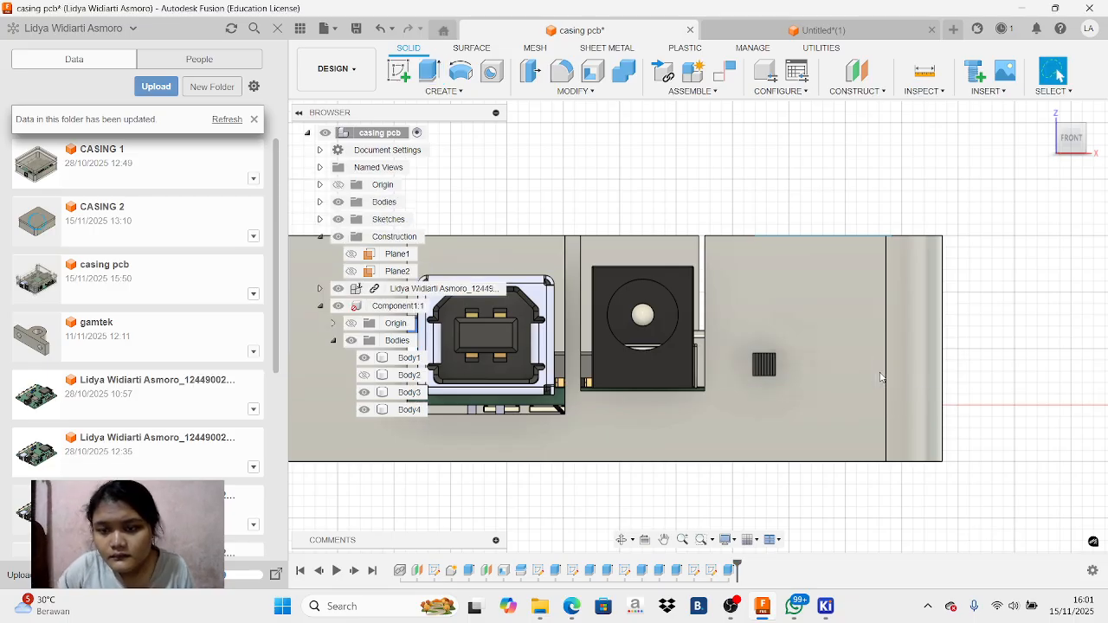
pyautogui.moveTo(698, 326)
pyautogui.keyDown('shift'); pyautogui.mouseDown(button='middle')
pyautogui.moveTo(606, 347)
pyautogui.moveTo(597, 338)
pyautogui.moveTo(650, 324)
pyautogui.moveTo(645, 368)
pyautogui.mouseUp(button='middle'); pyautogui.keyUp('shift')
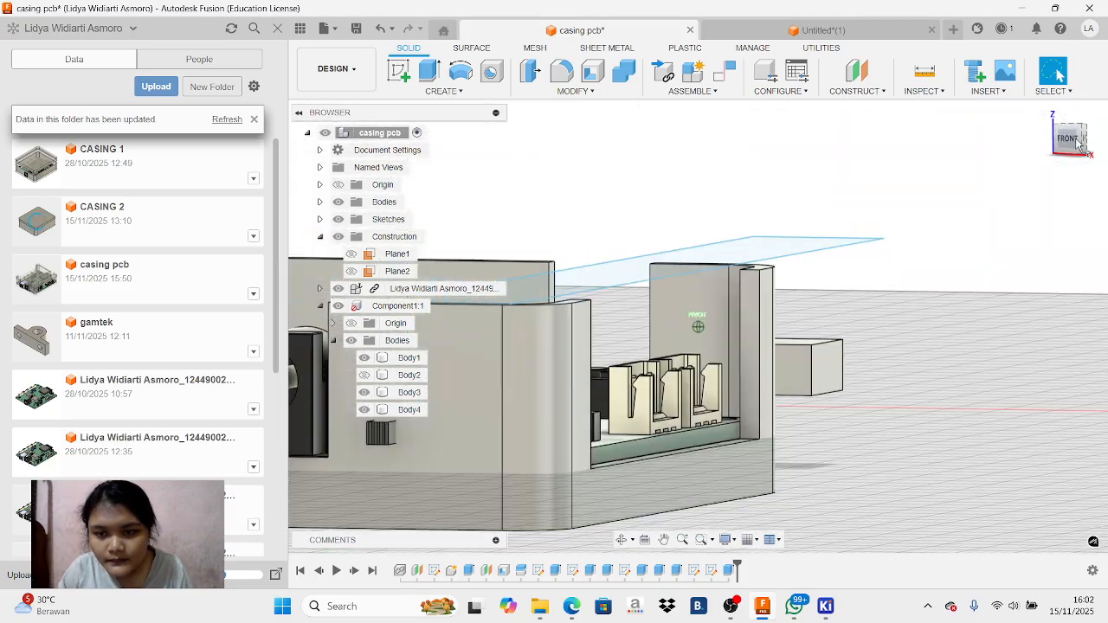
# Undo the -10 mm extrusion and return to editing the slide switch sketch
pyautogui.click(379, 32)
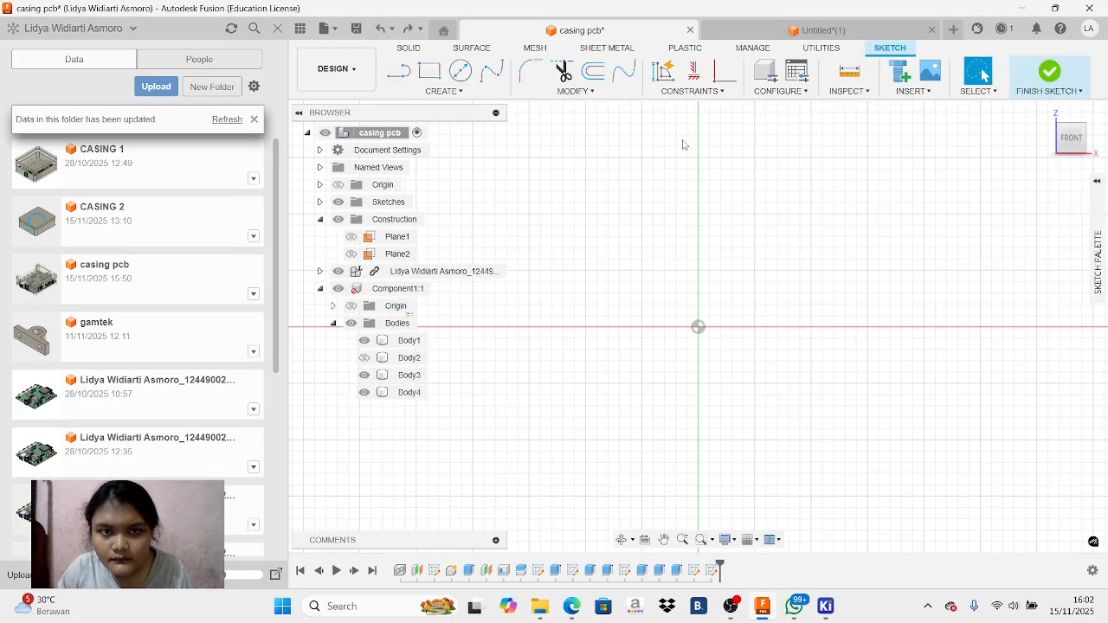
pyautogui.moveTo(1074, 143)
pyautogui.mouseDown()
pyautogui.moveTo(961, 178)
pyautogui.moveTo(956, 109)
pyautogui.moveTo(974, 162)
pyautogui.moveTo(963, 150)
pyautogui.moveTo(986, 151)
pyautogui.mouseUp()
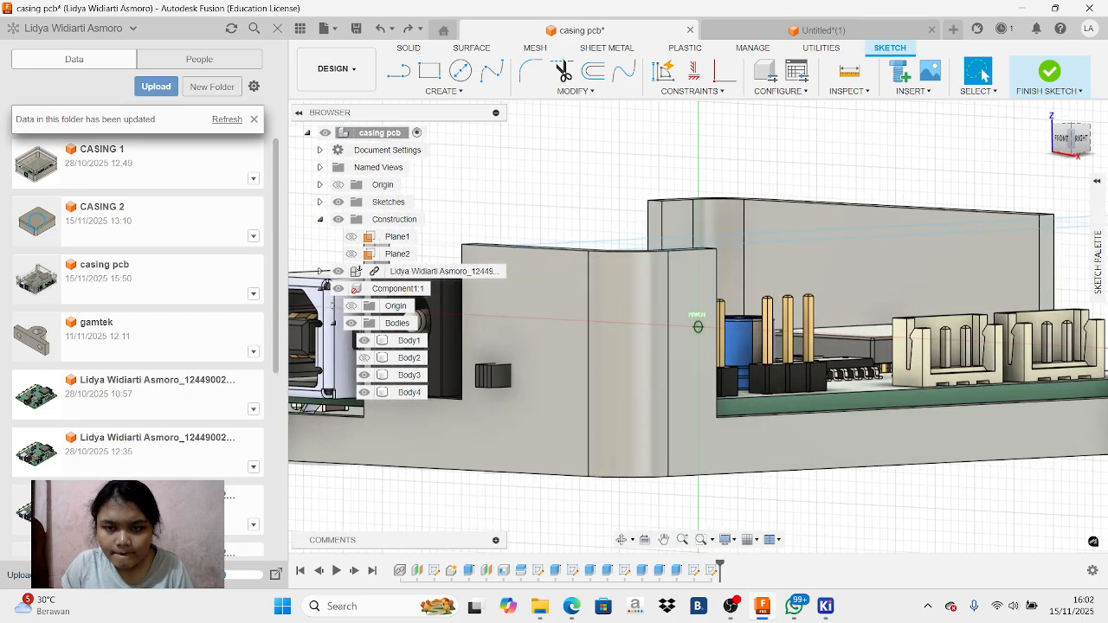
pyautogui.click(731, 606)
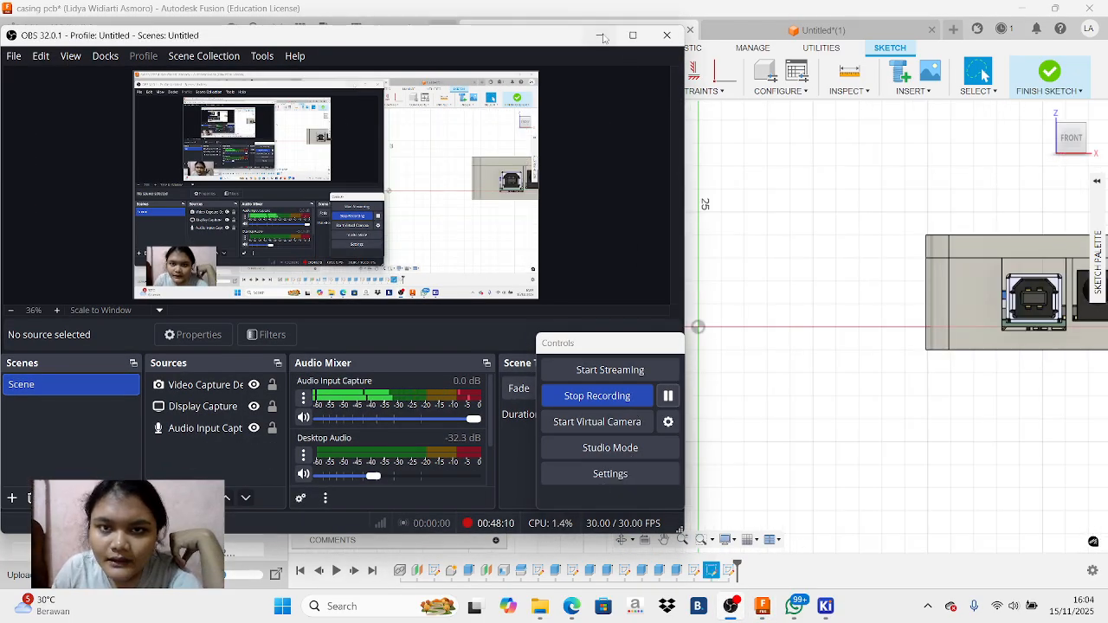
pyautogui.click(600, 35)
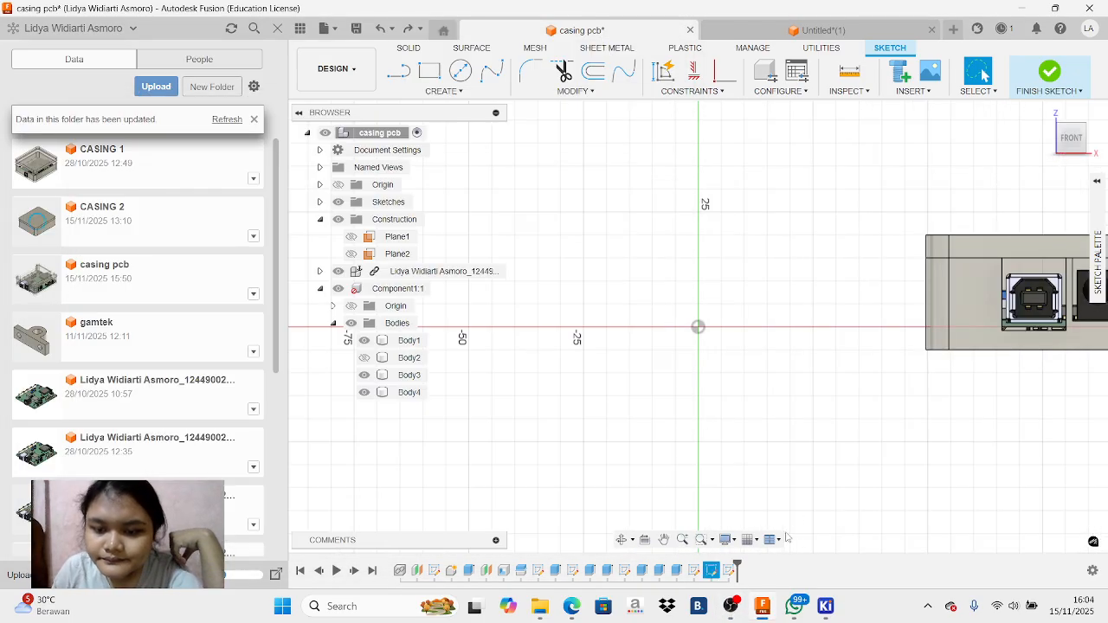
# Sketch a larger rectangle about 12 × 8 mm around the slide switch and its existing rectangle, beside the power jack
pyautogui.click(665, 539)
pyautogui.moveTo(1104, 335); pyautogui.dragTo(832, 376)
pyautogui.scroll(3, 912, 326)
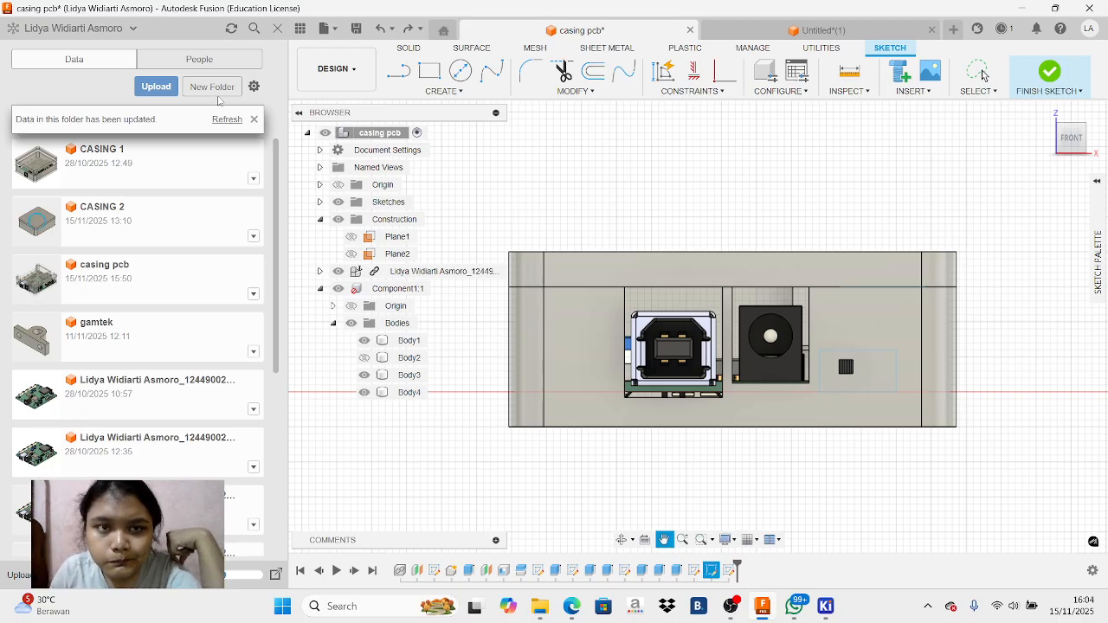
pyautogui.click(429, 71)
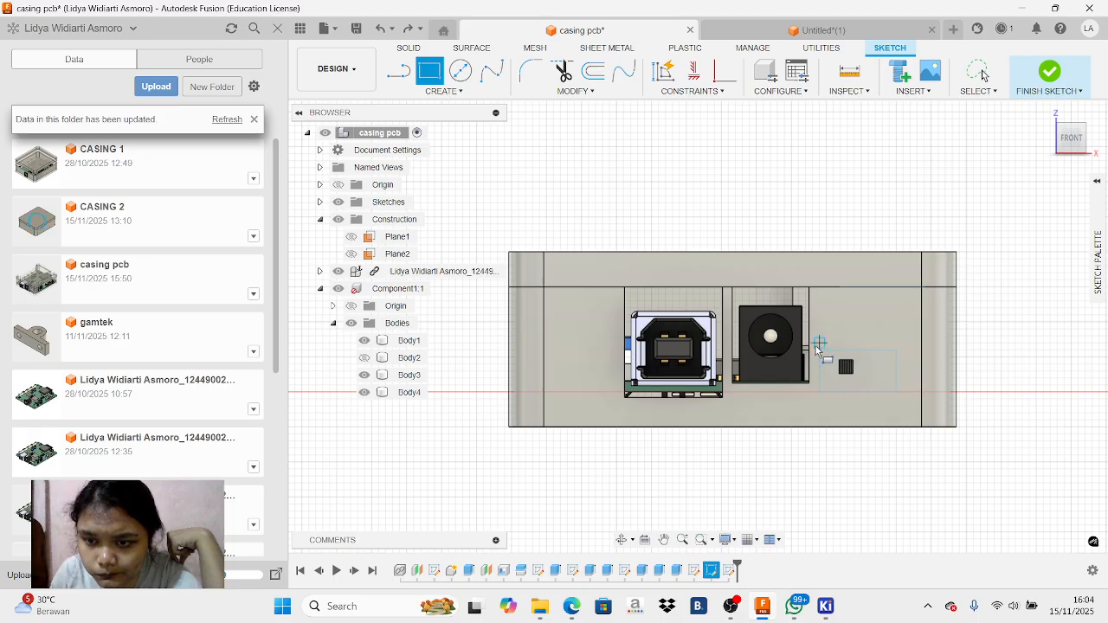
pyautogui.click(819, 343)
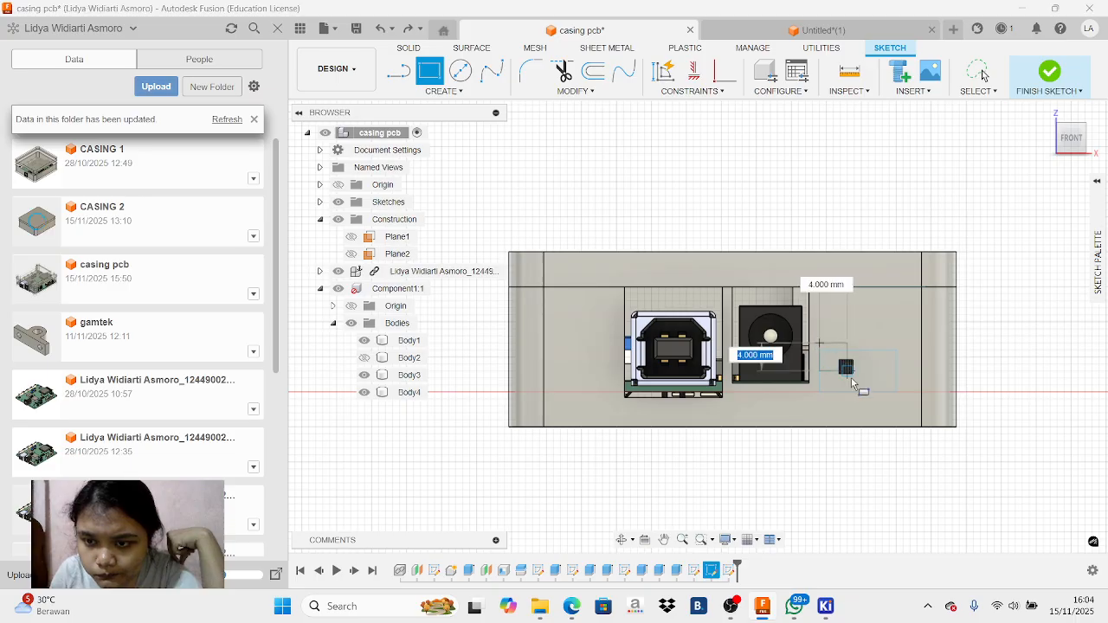
pyautogui.click(904, 400)
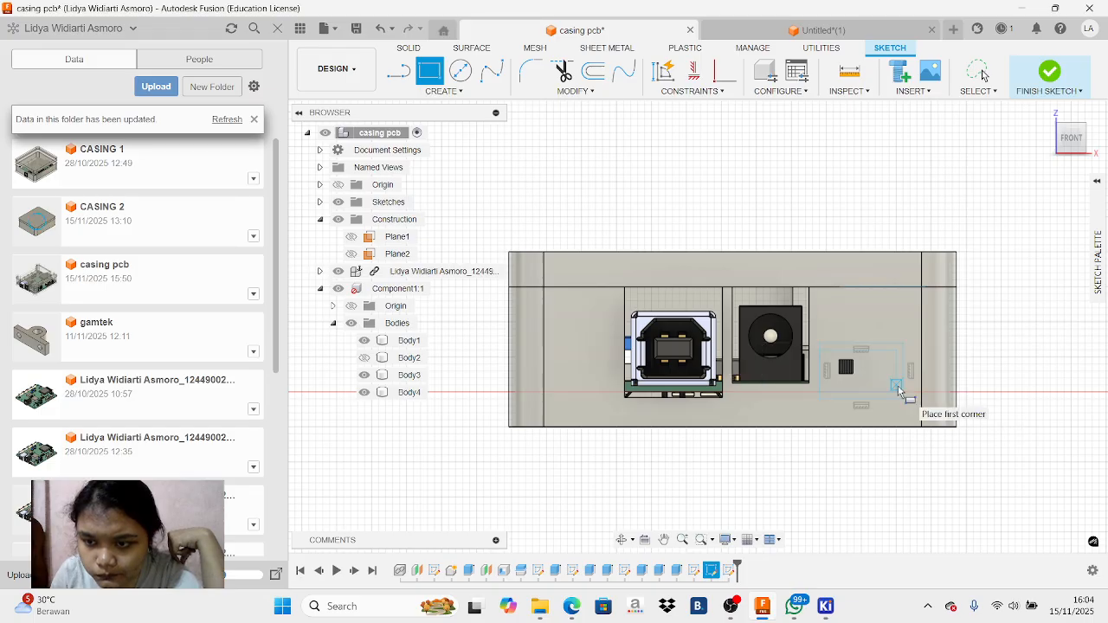
pyautogui.rightClick(896, 334)
pyautogui.click(896, 364)
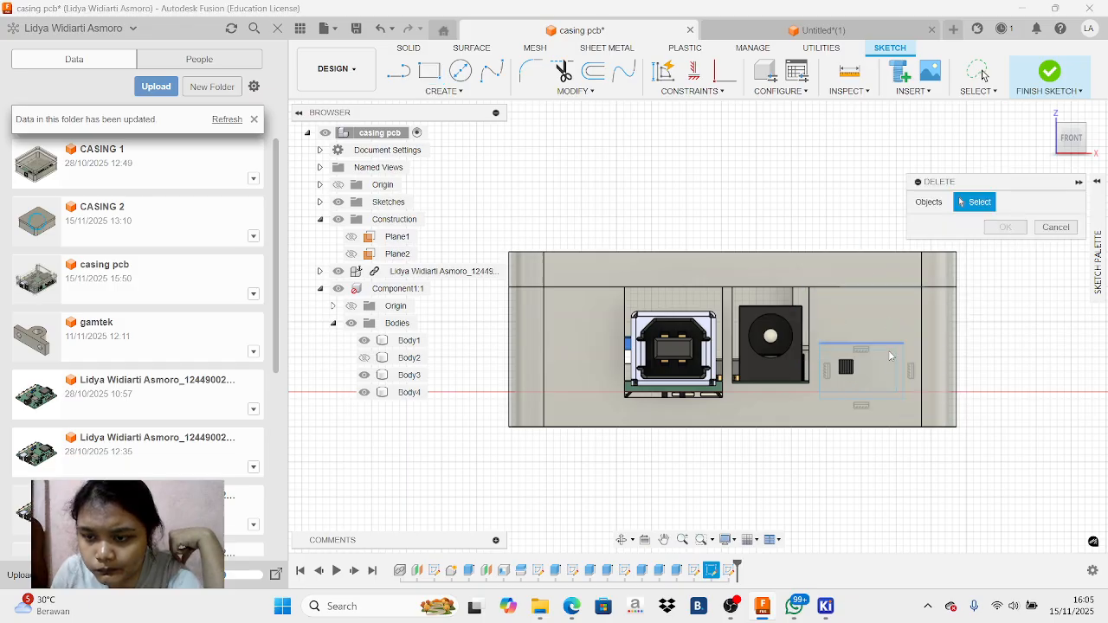
pyautogui.scroll(1, 894, 364)
pyautogui.rightClick(893, 363)
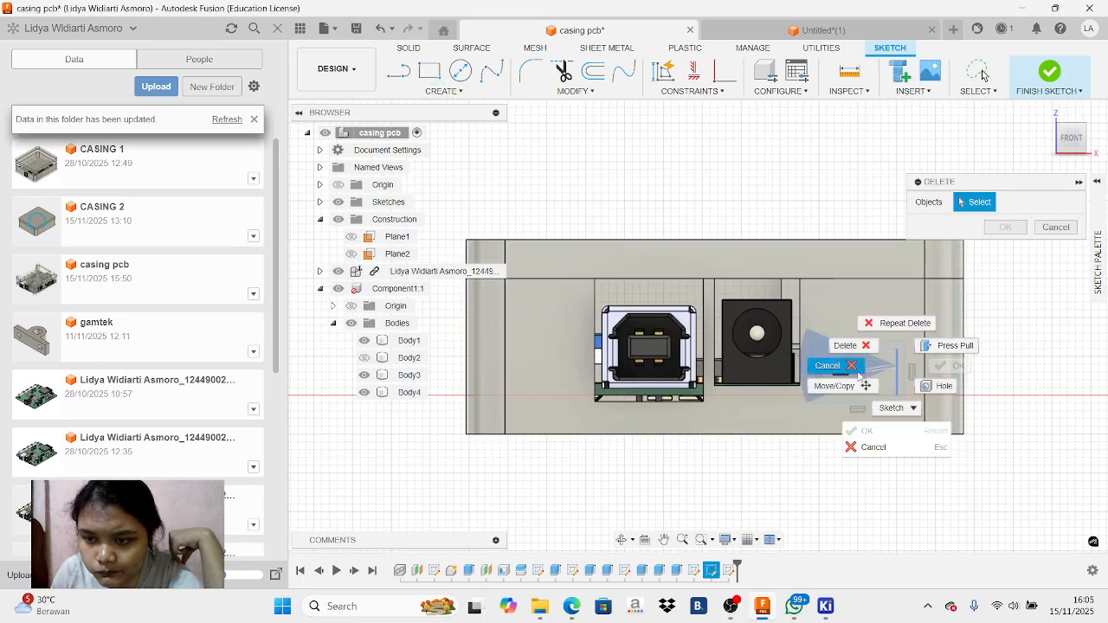
pyautogui.click(847, 345)
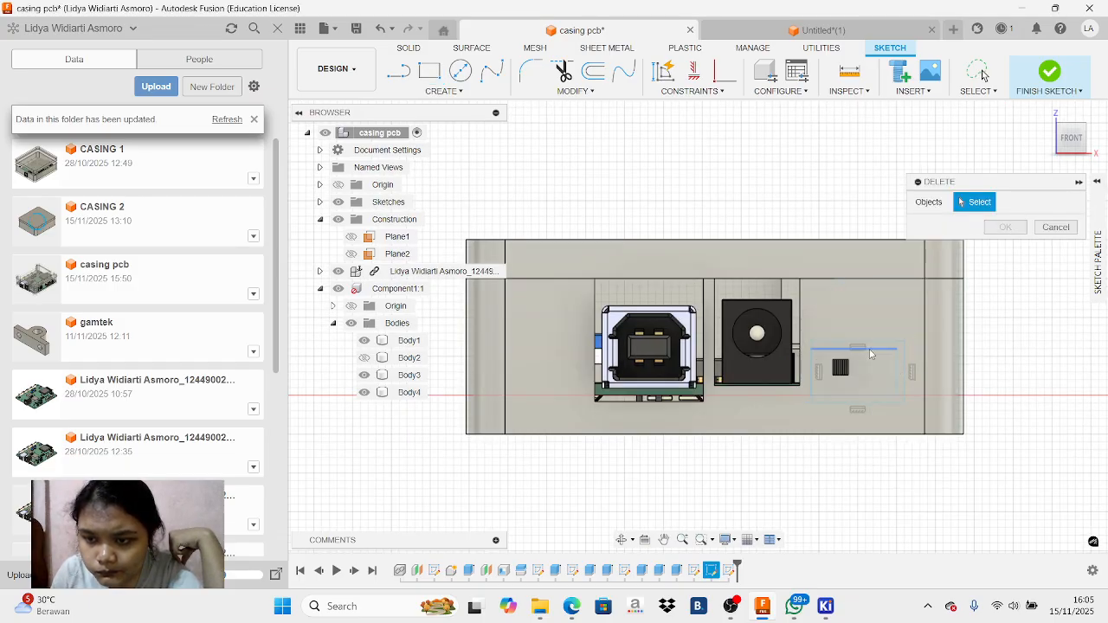
pyautogui.rightClick(871, 353)
pyautogui.click(833, 331)
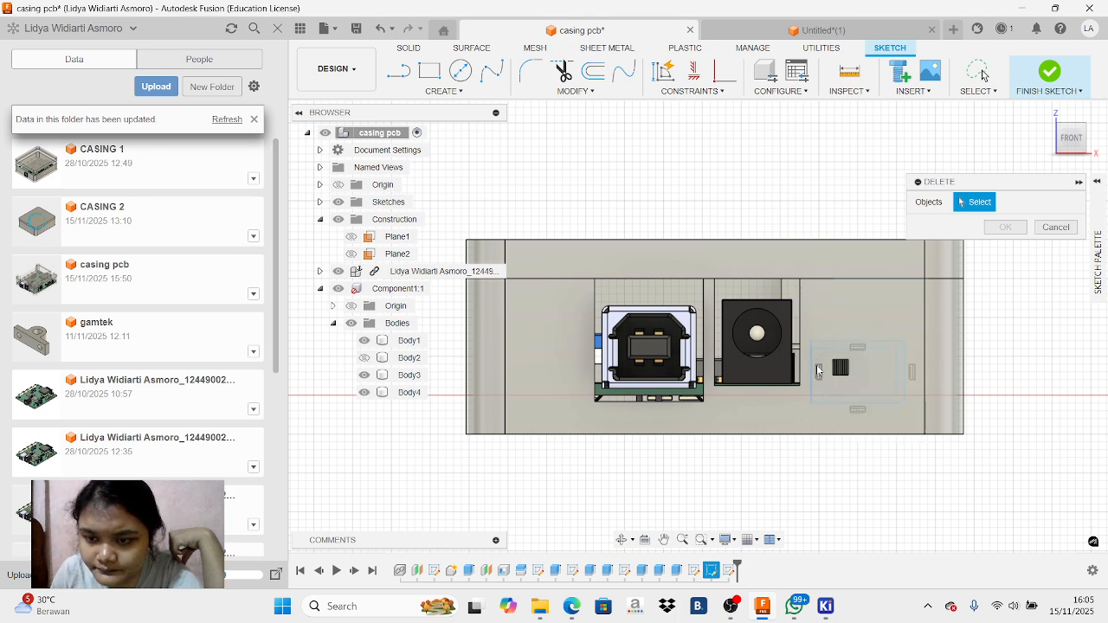
pyautogui.rightClick(823, 394)
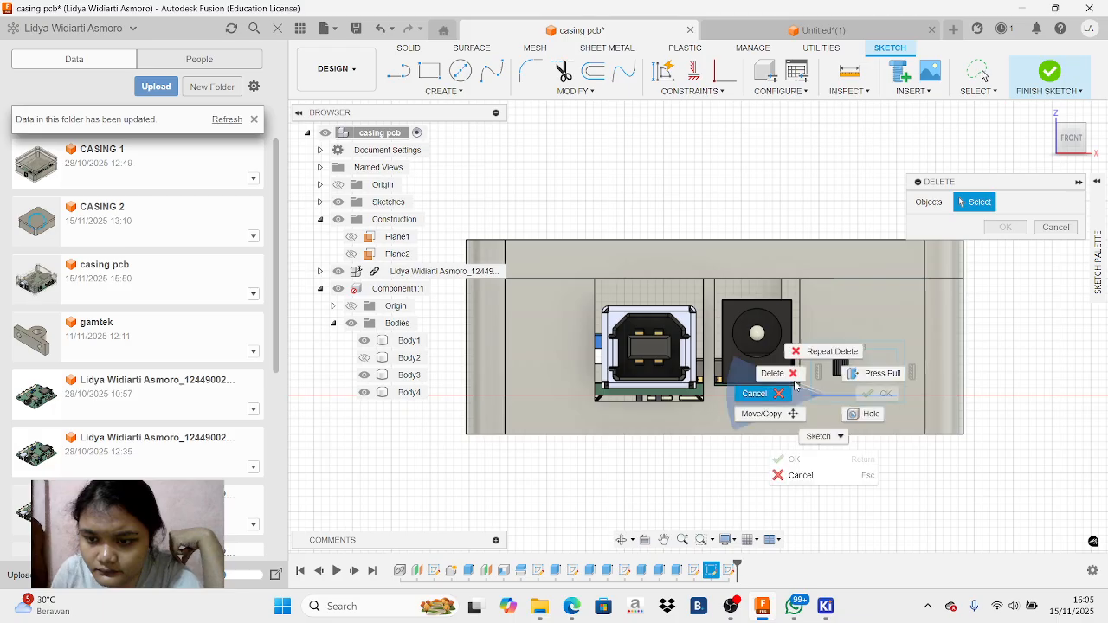
pyautogui.click(797, 381)
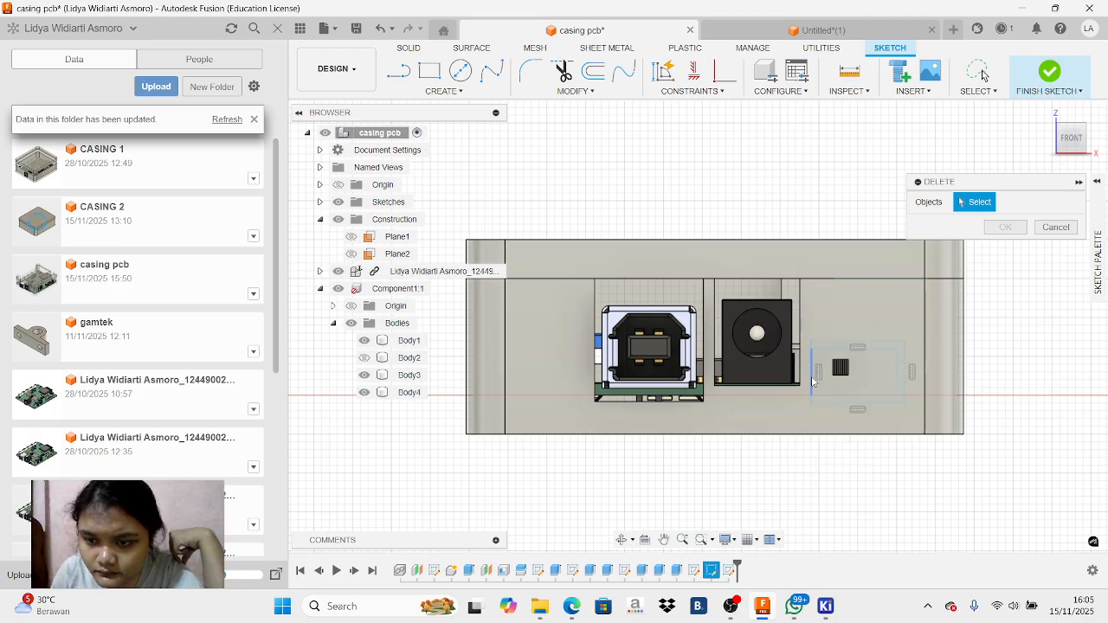
# Delete the four sketch lines of the smaller inner rectangle around the slide switch
pyautogui.click(811, 375)
pyautogui.rightClick(811, 376)
pyautogui.click(788, 368)
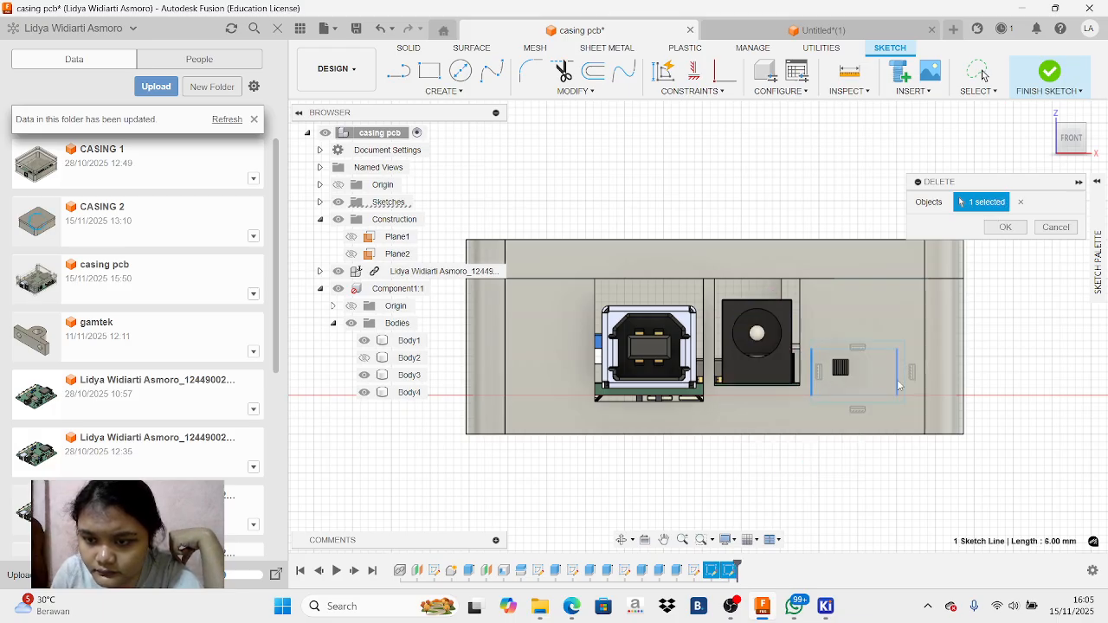
pyautogui.rightClick(812, 374)
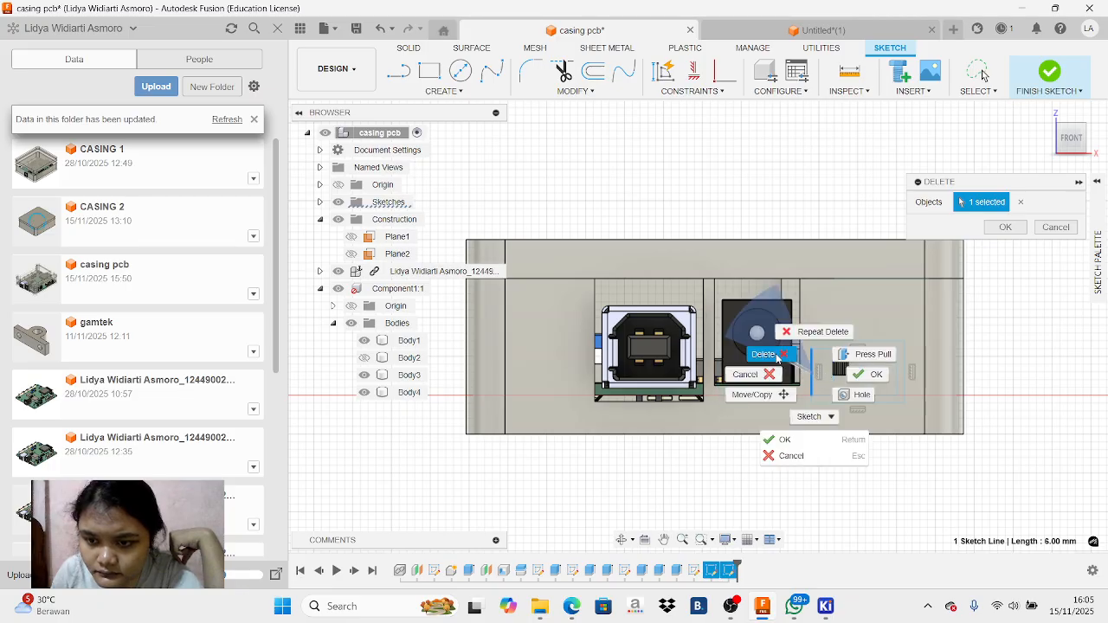
pyautogui.click(778, 355)
pyautogui.click(843, 349)
pyautogui.rightClick(842, 349)
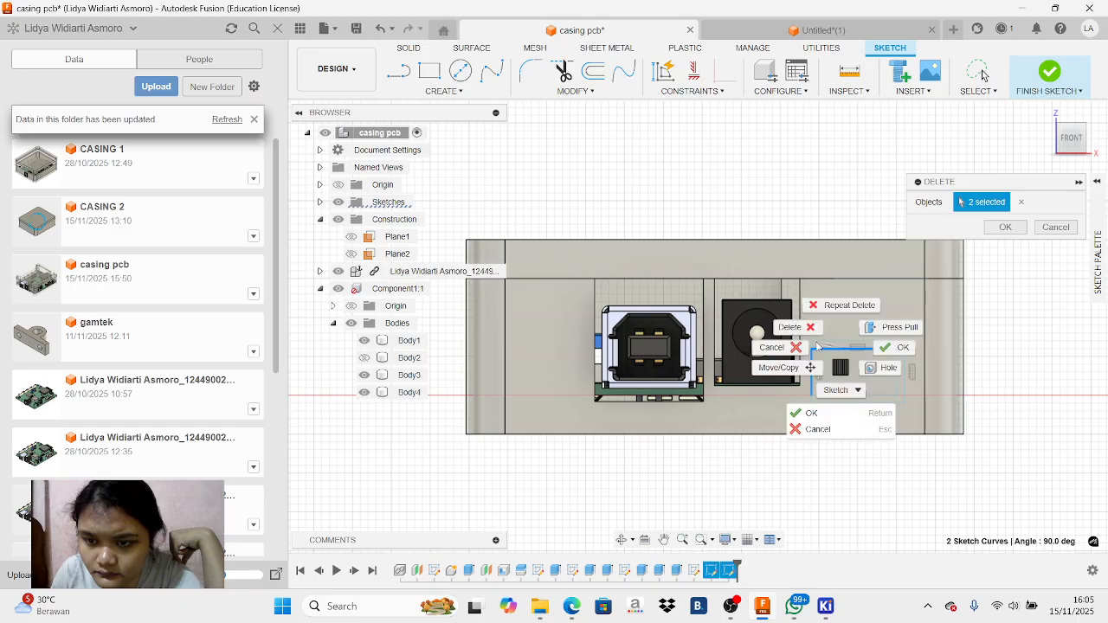
pyautogui.click(808, 329)
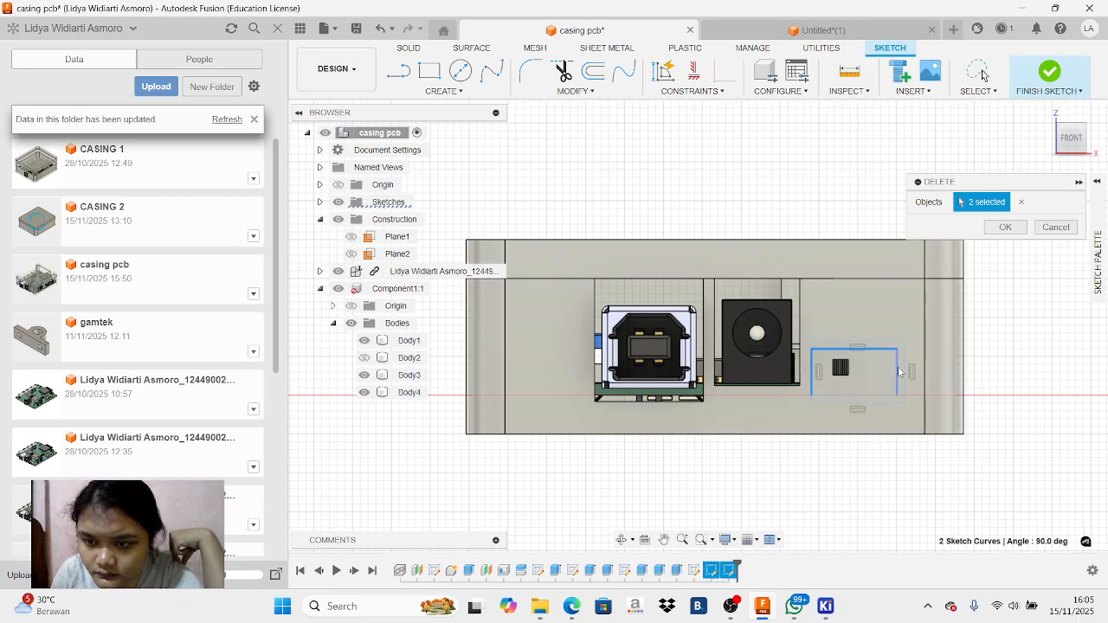
pyautogui.click(898, 366)
pyautogui.rightClick(898, 366)
pyautogui.click(873, 350)
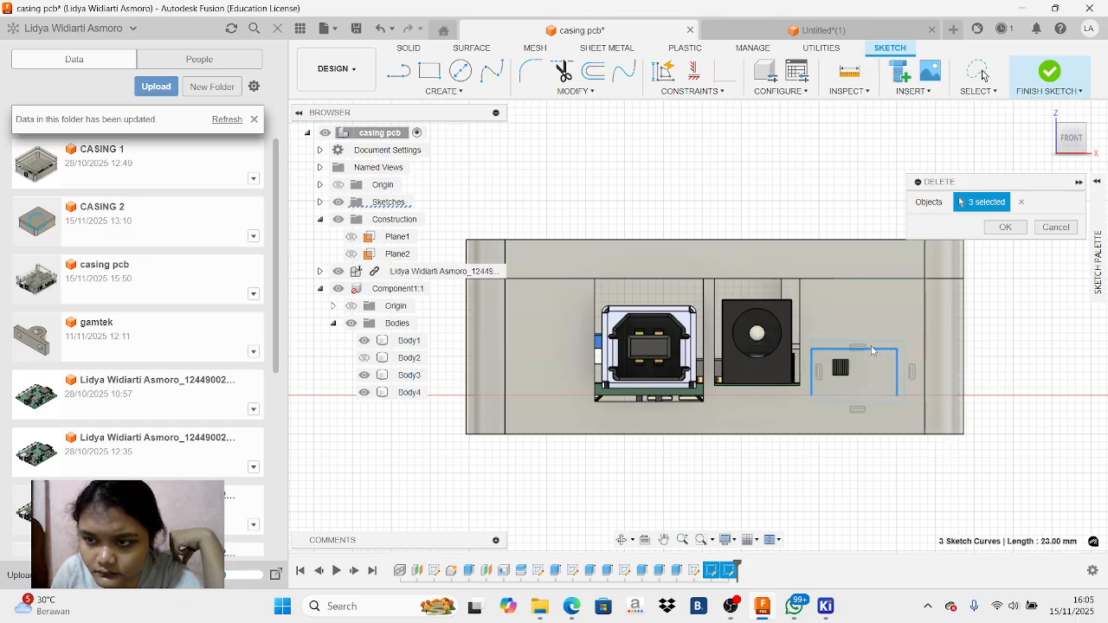
pyautogui.click(1008, 227)
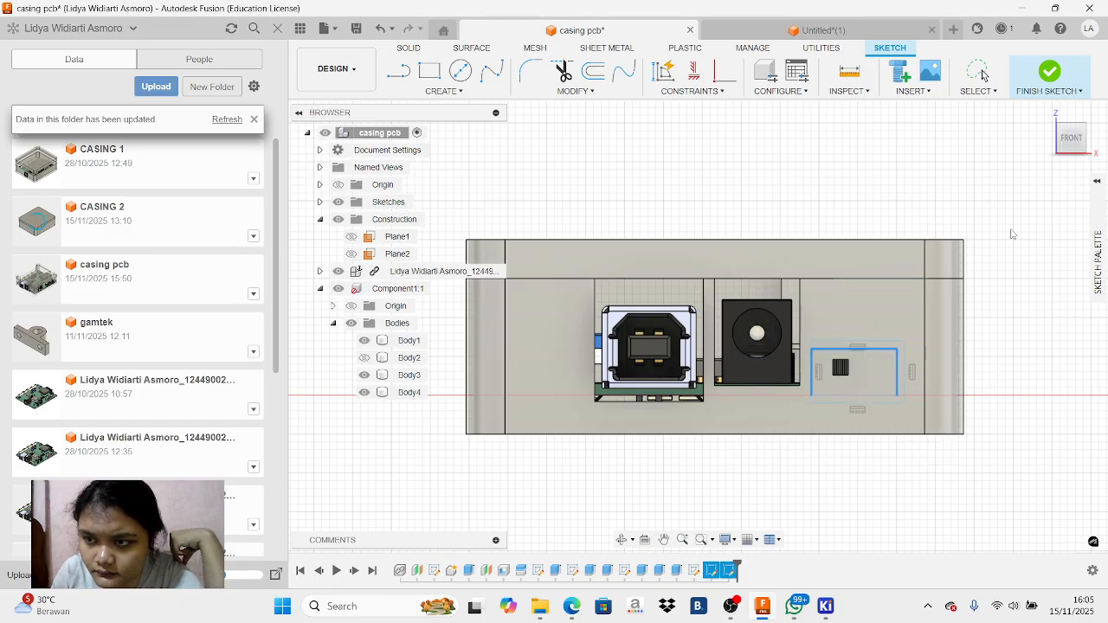
pyautogui.rightClick(885, 397)
pyautogui.click(852, 374)
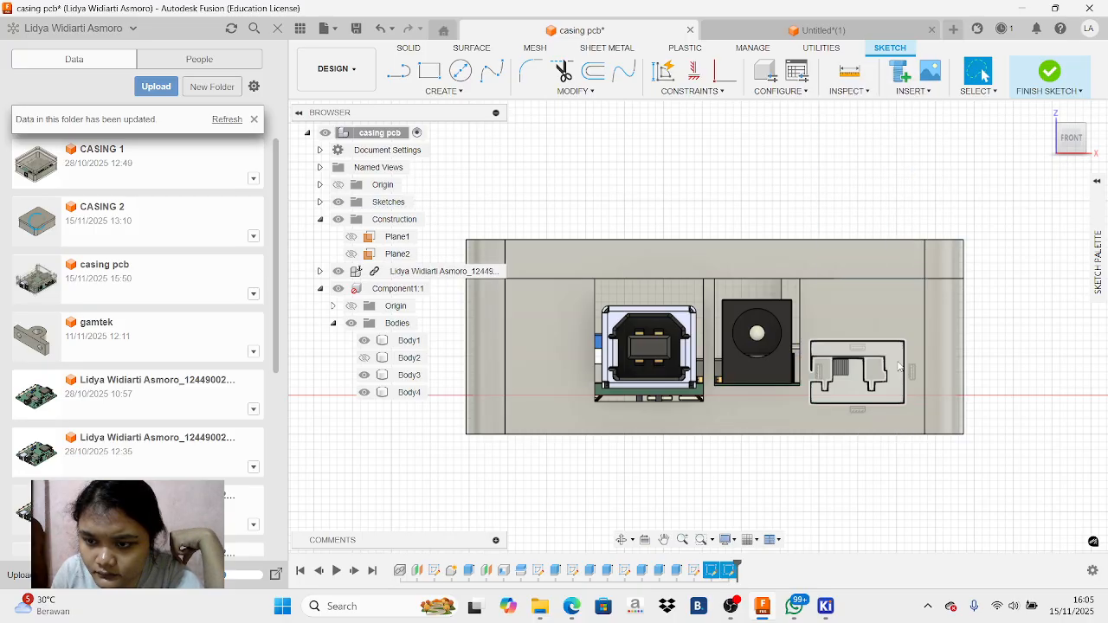
pyautogui.click(899, 367)
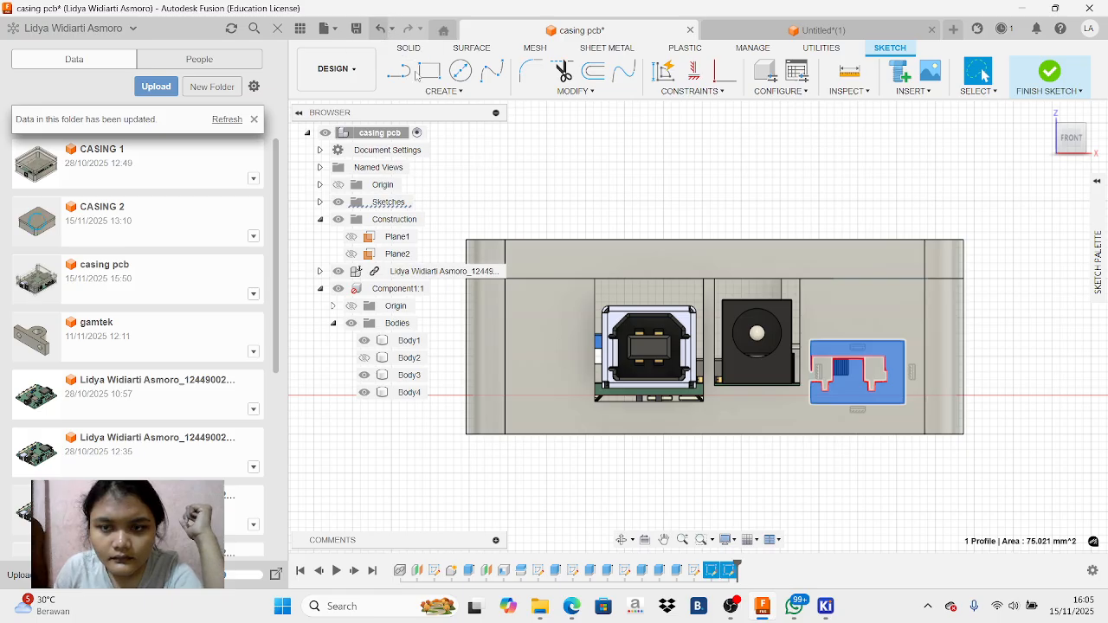
pyautogui.rightClick(830, 308)
pyautogui.click(779, 289)
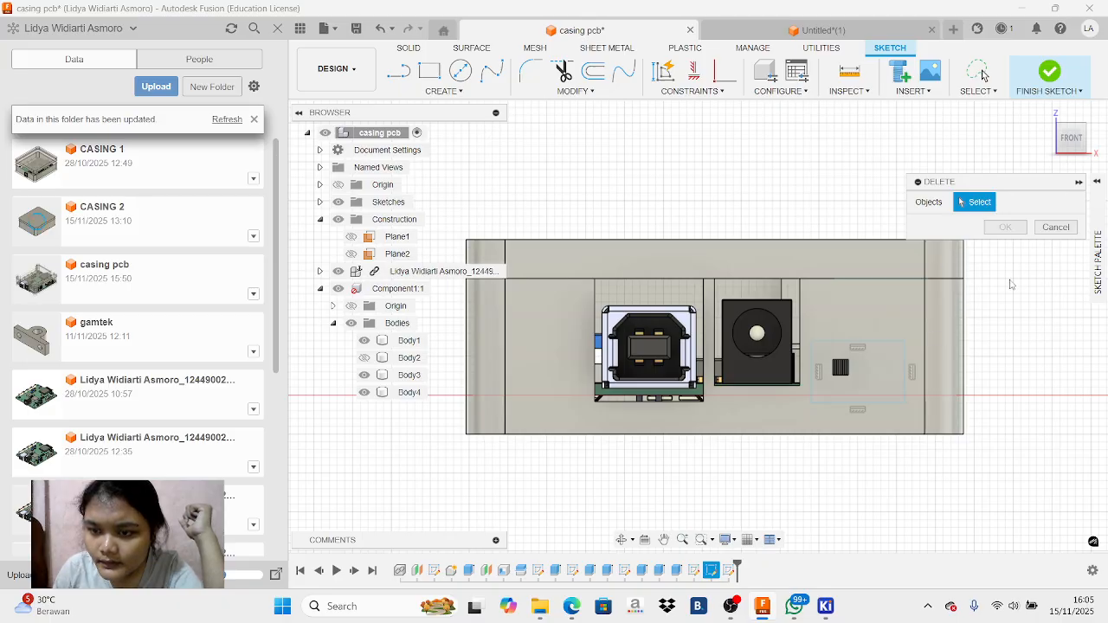
pyautogui.click(1056, 226)
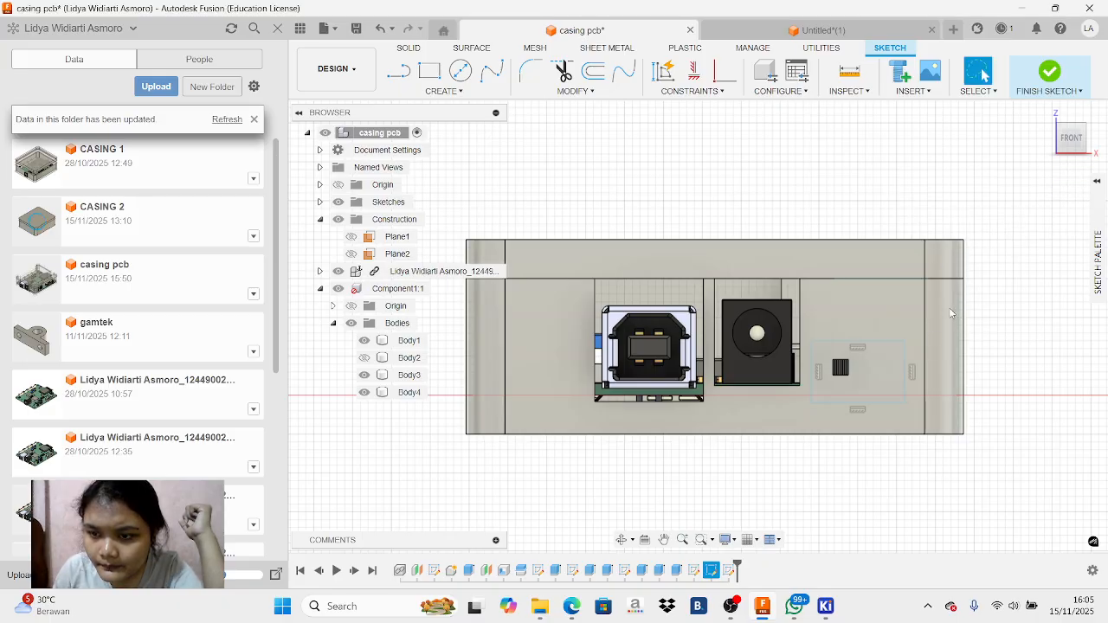
# Delete the four sketch lines of the 12 × 8 mm rectangle around the slide switch
pyautogui.rightClick(888, 341)
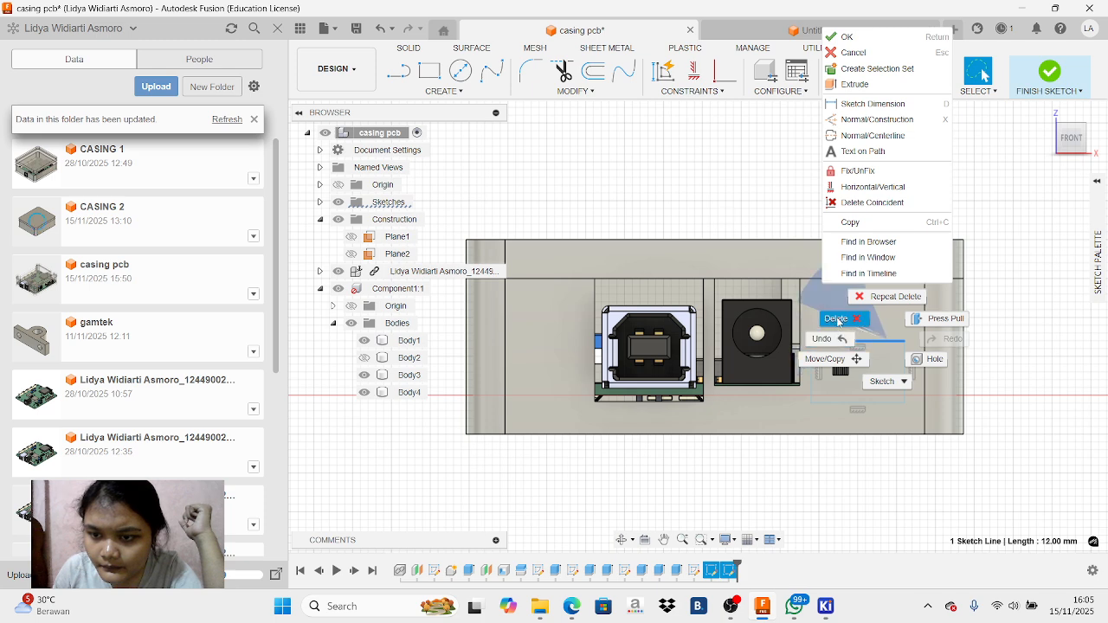
pyautogui.click(837, 318)
pyautogui.rightClick(908, 362)
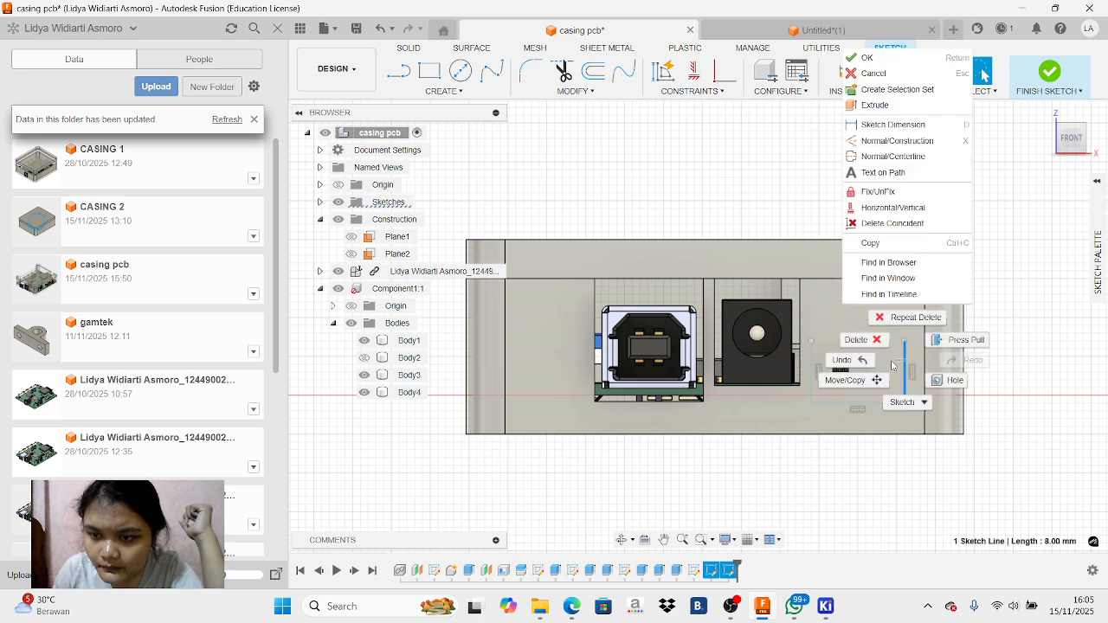
pyautogui.click(840, 366)
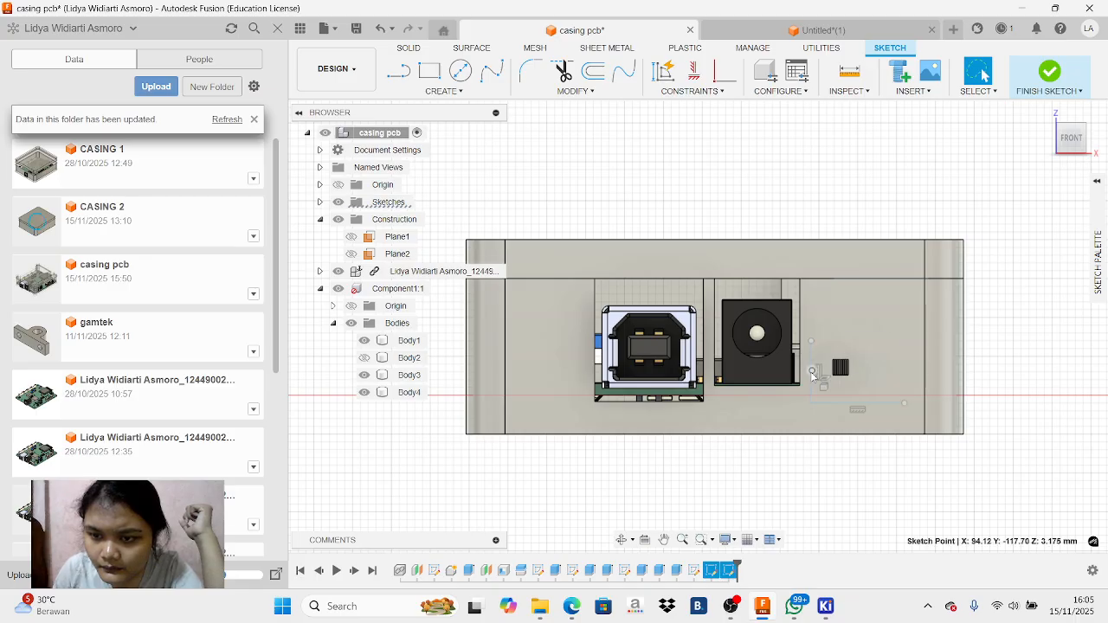
pyautogui.rightClick(812, 374)
pyautogui.click(778, 360)
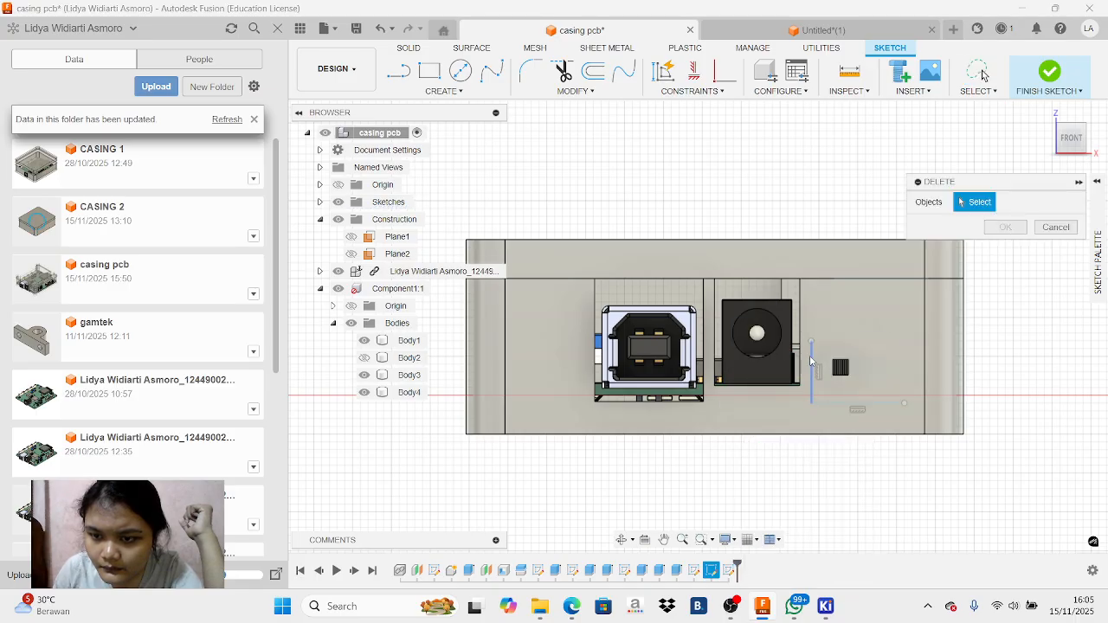
pyautogui.rightClick(810, 355)
pyautogui.click(779, 345)
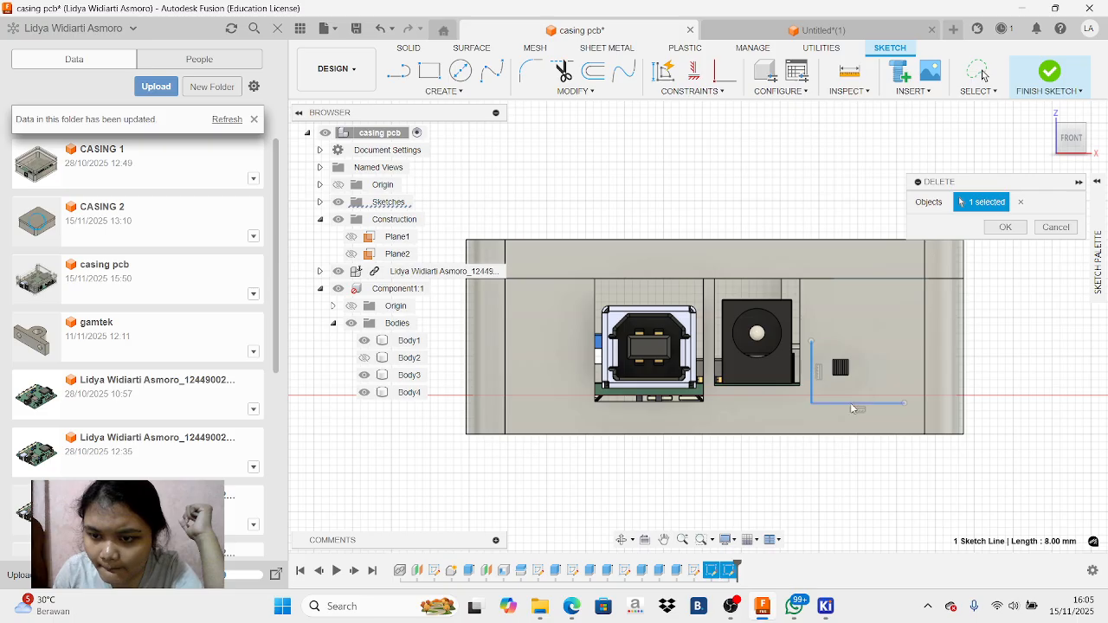
pyautogui.click(1005, 226)
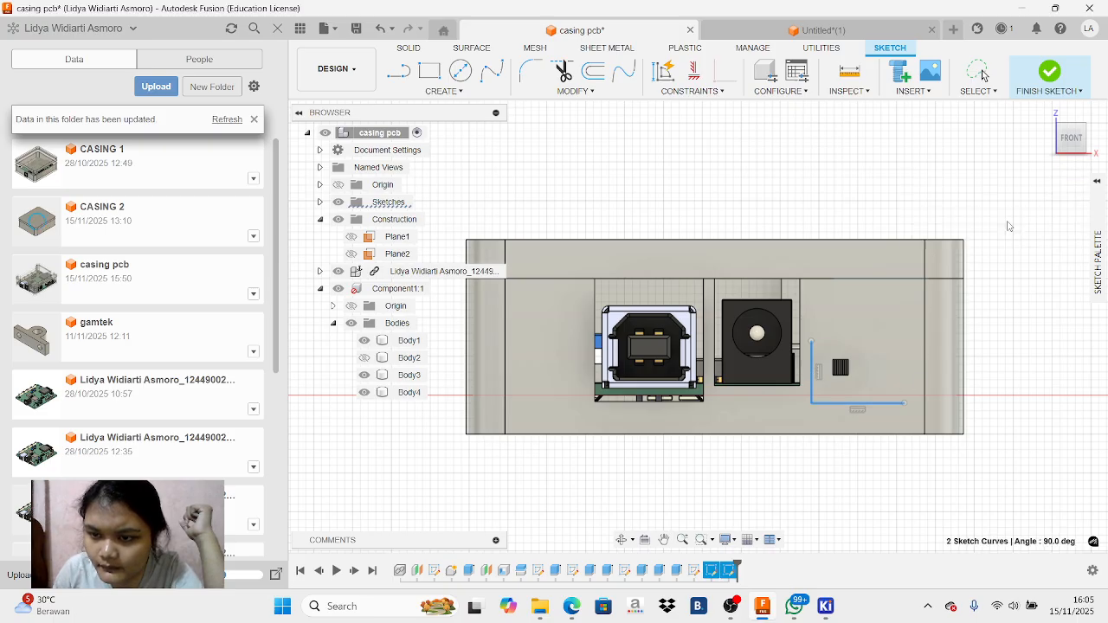
# Try a rectangle about 11 × 8 mm around the slide switch and remove it from the sketch
pyautogui.click(430, 70)
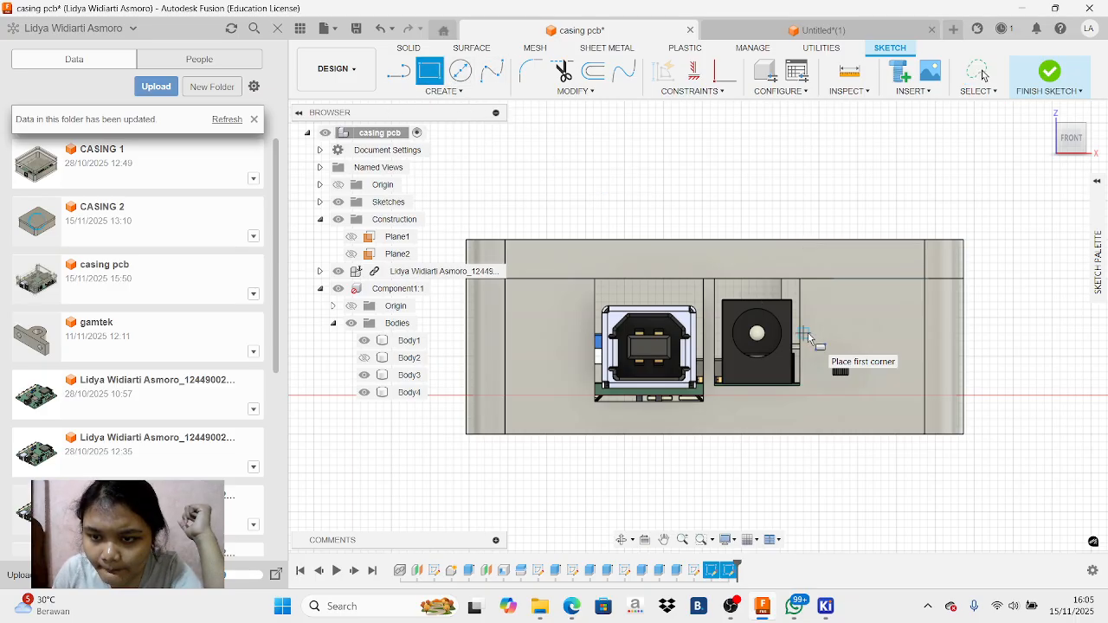
pyautogui.click(810, 335)
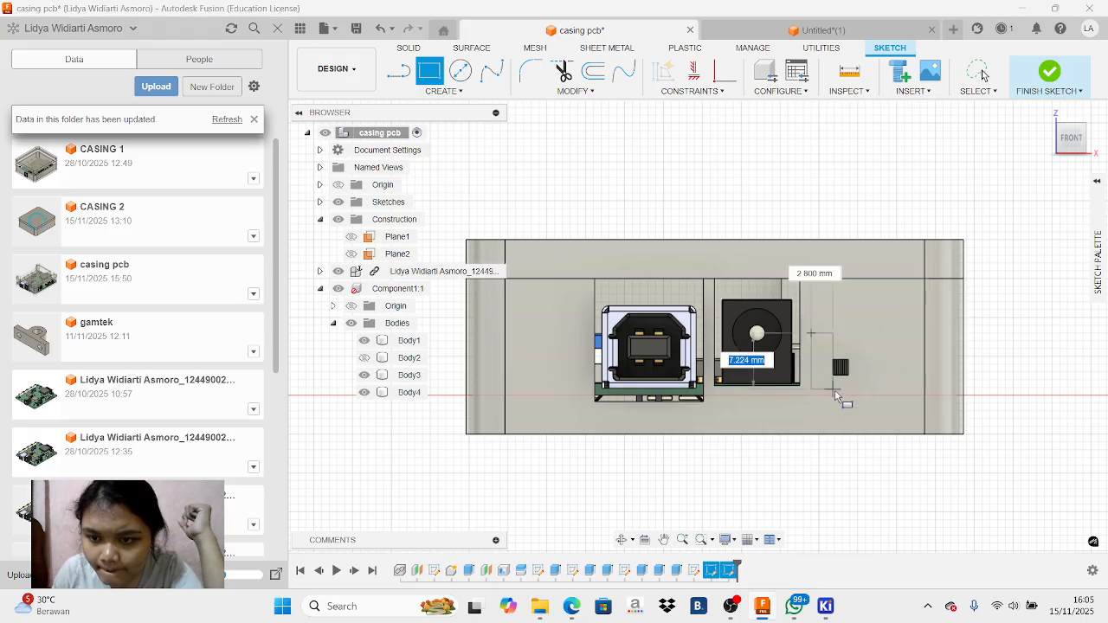
pyautogui.click(897, 399)
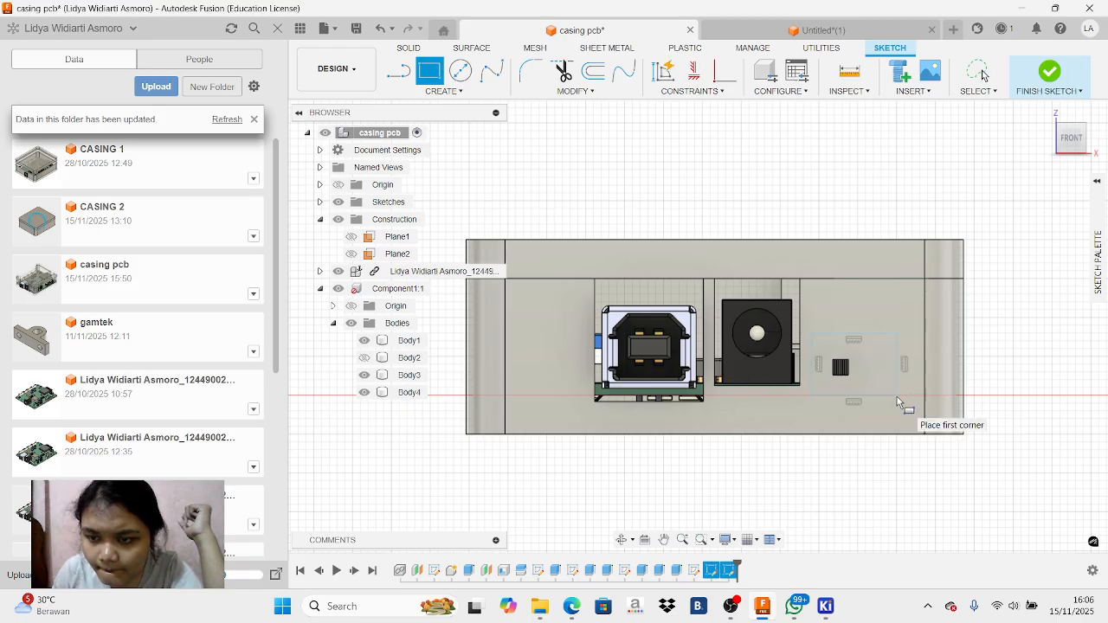
pyautogui.rightClick(891, 386)
pyautogui.click(845, 388)
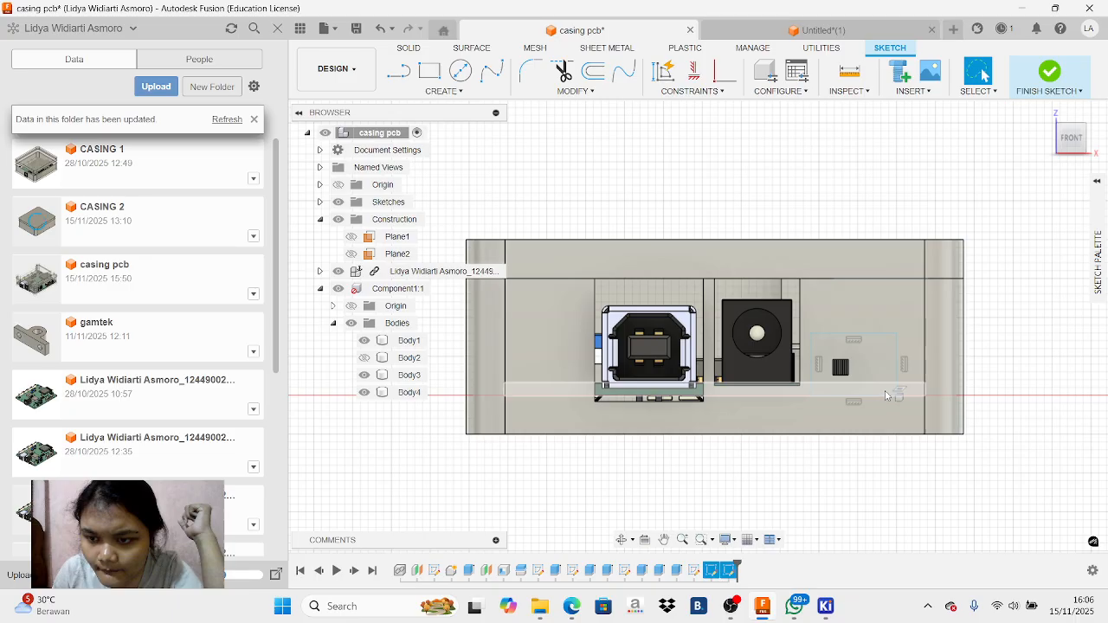
pyautogui.click(892, 354)
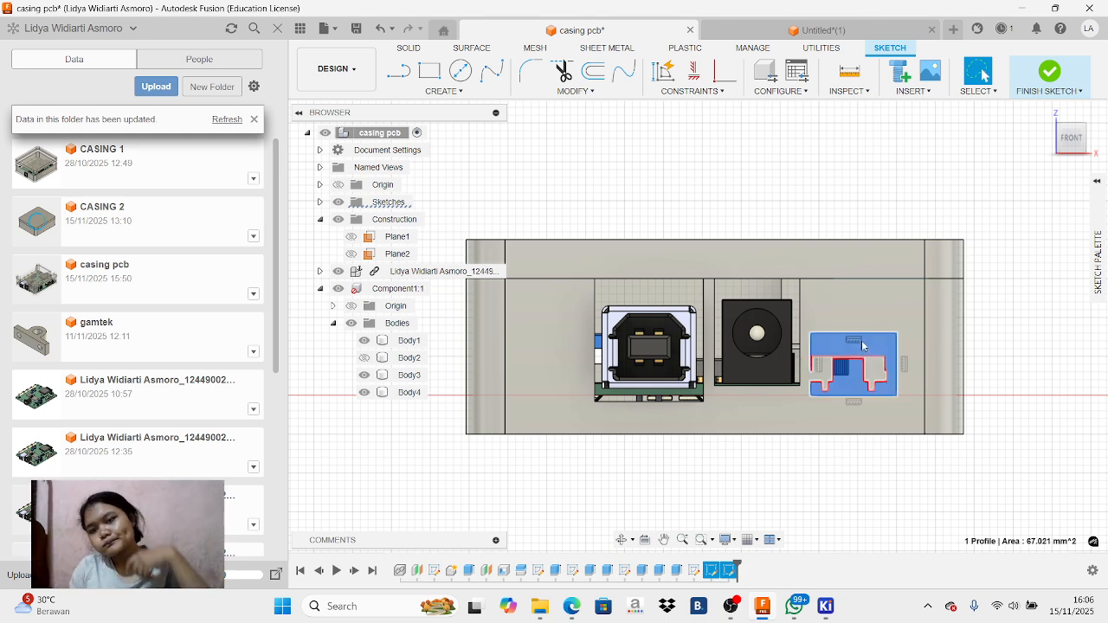
pyautogui.press('Delete')
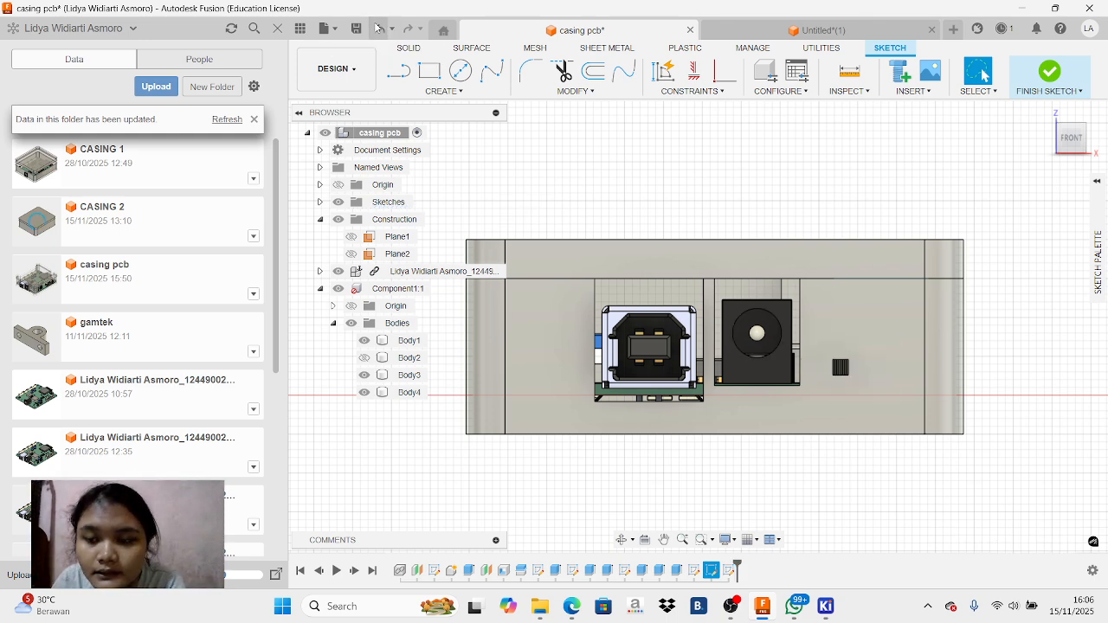
# Sketch a two-point rectangle about 11 × 7 mm around the slide switch, beside the power jack
pyautogui.click(430, 71)
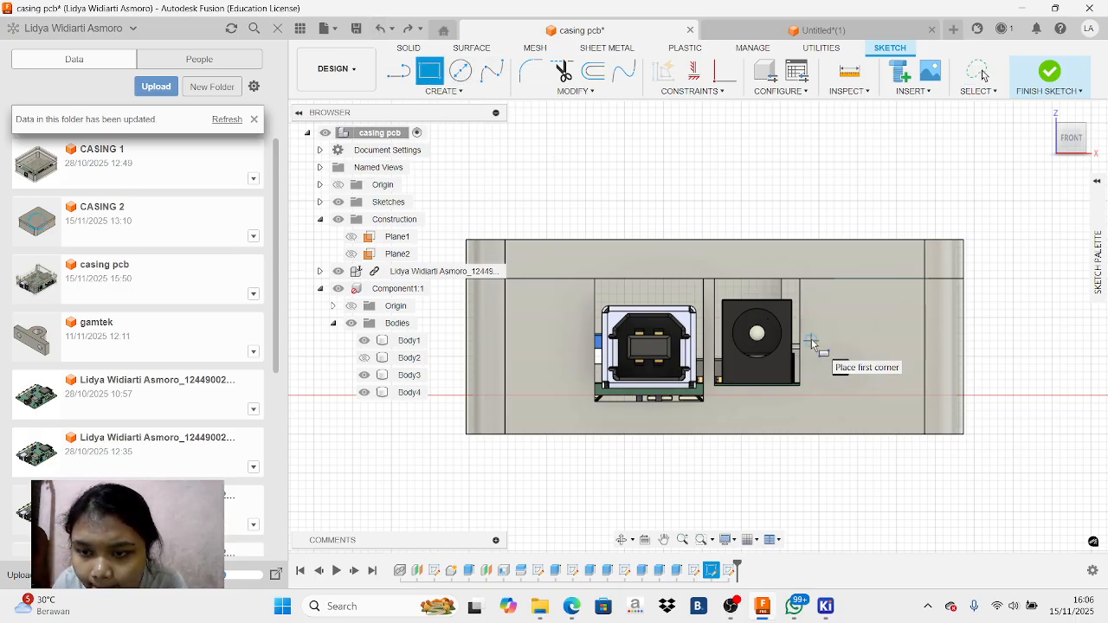
pyautogui.click(804, 342)
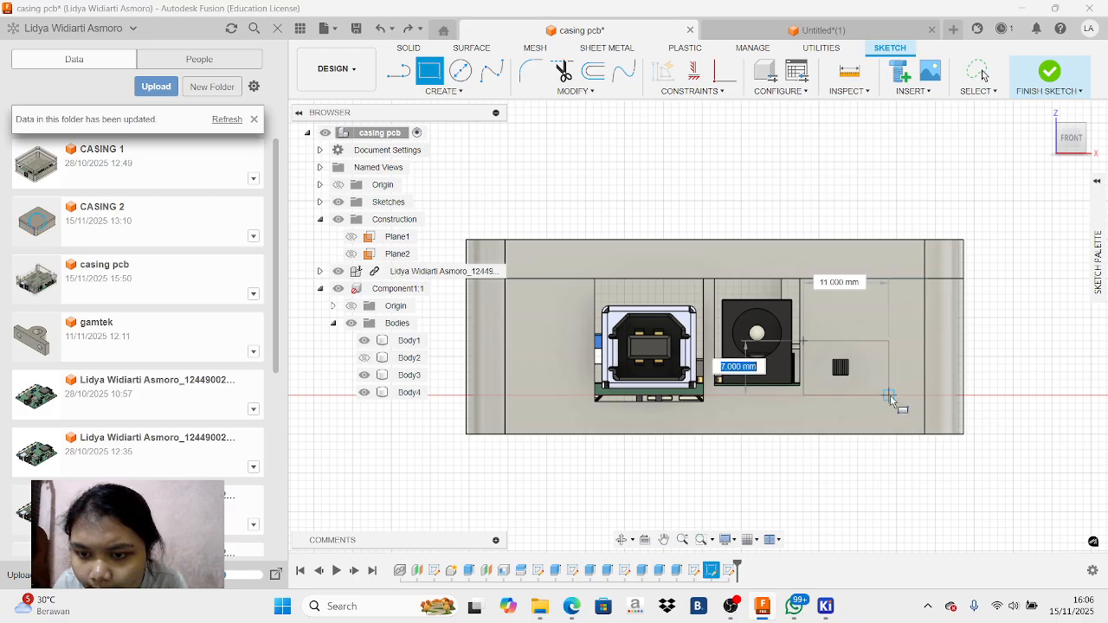
pyautogui.click(890, 395)
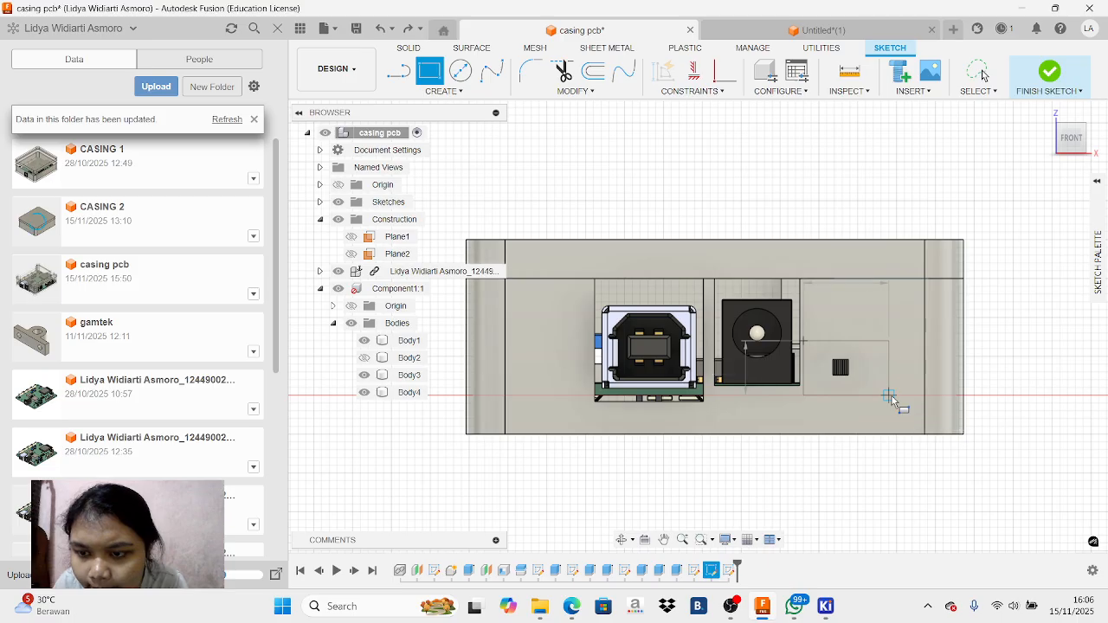
pyautogui.rightClick(904, 350)
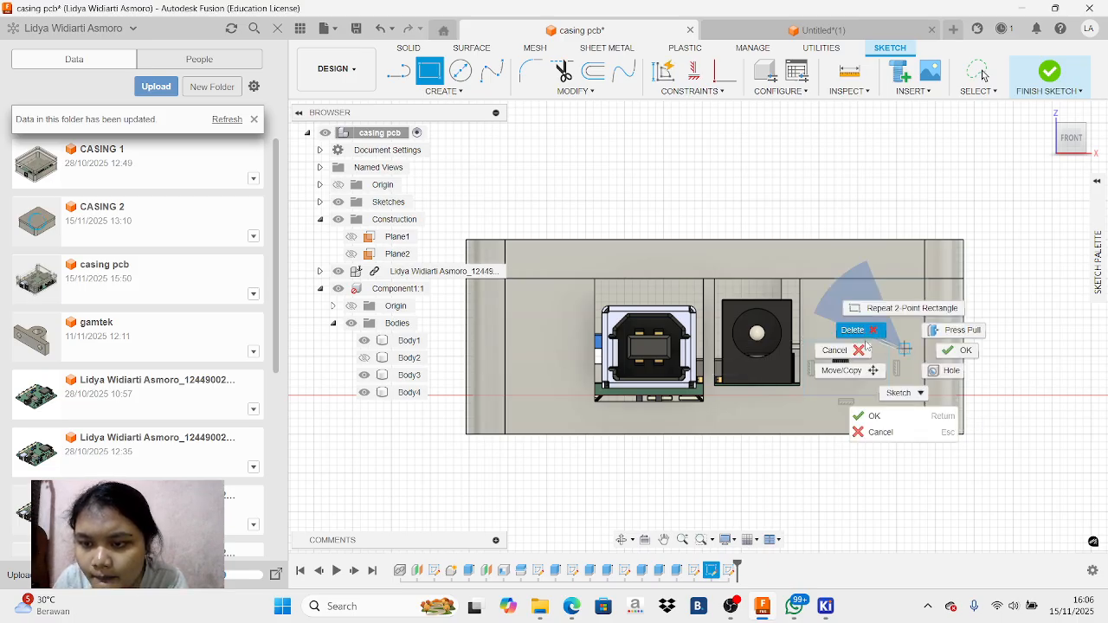
pyautogui.click(849, 351)
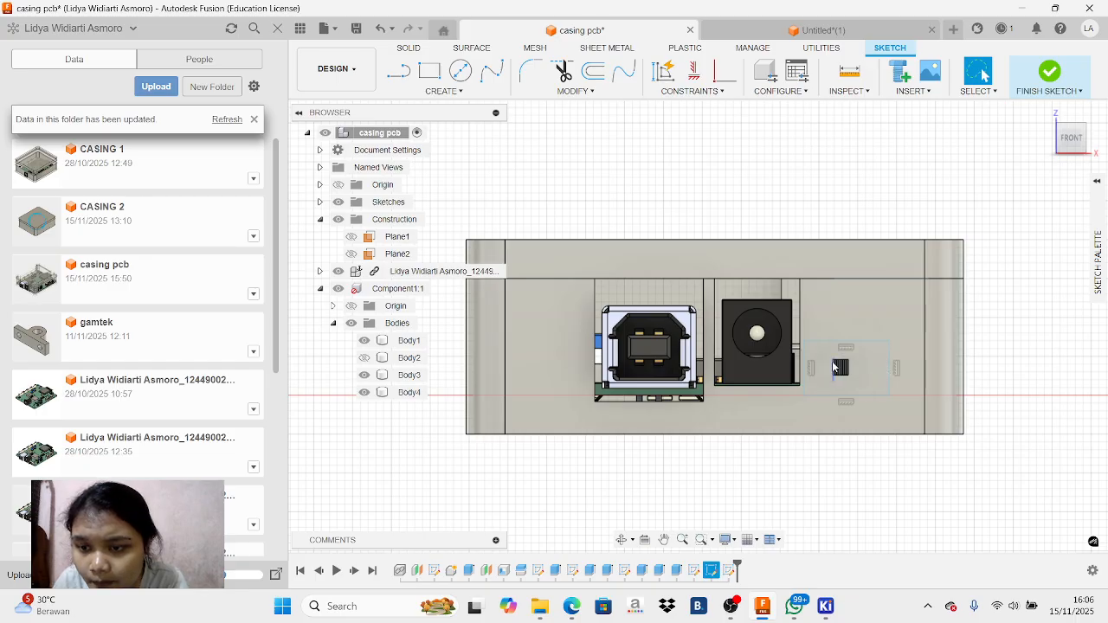
# Extrude the rectangular profile around the slide switch 20 mm as a cut through the enclosure's front wall
pyautogui.click(877, 355)
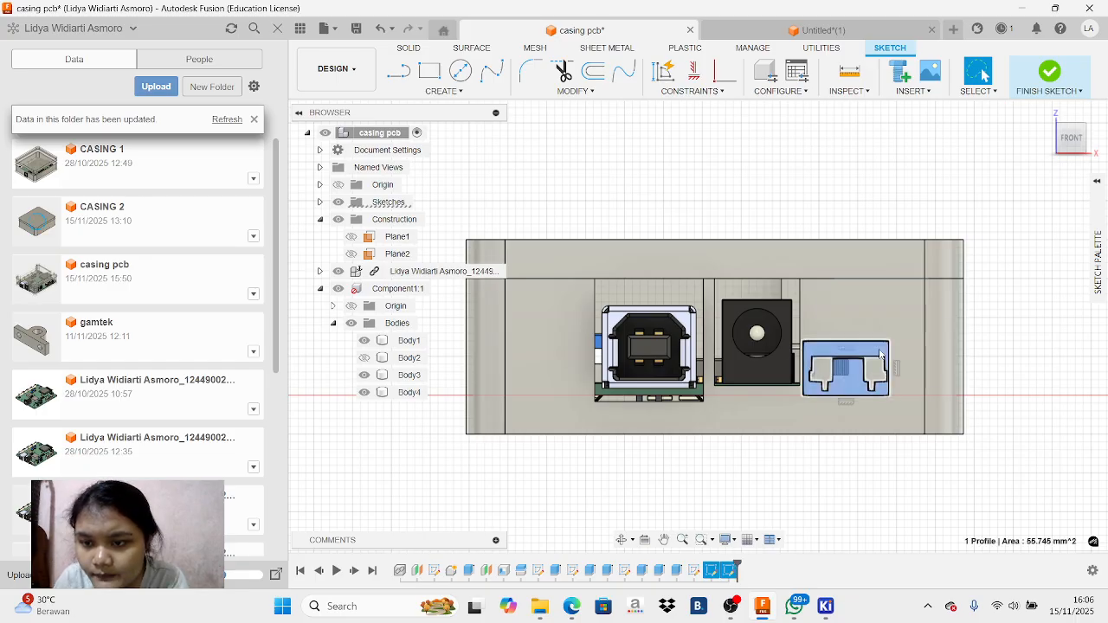
pyautogui.rightClick(881, 353)
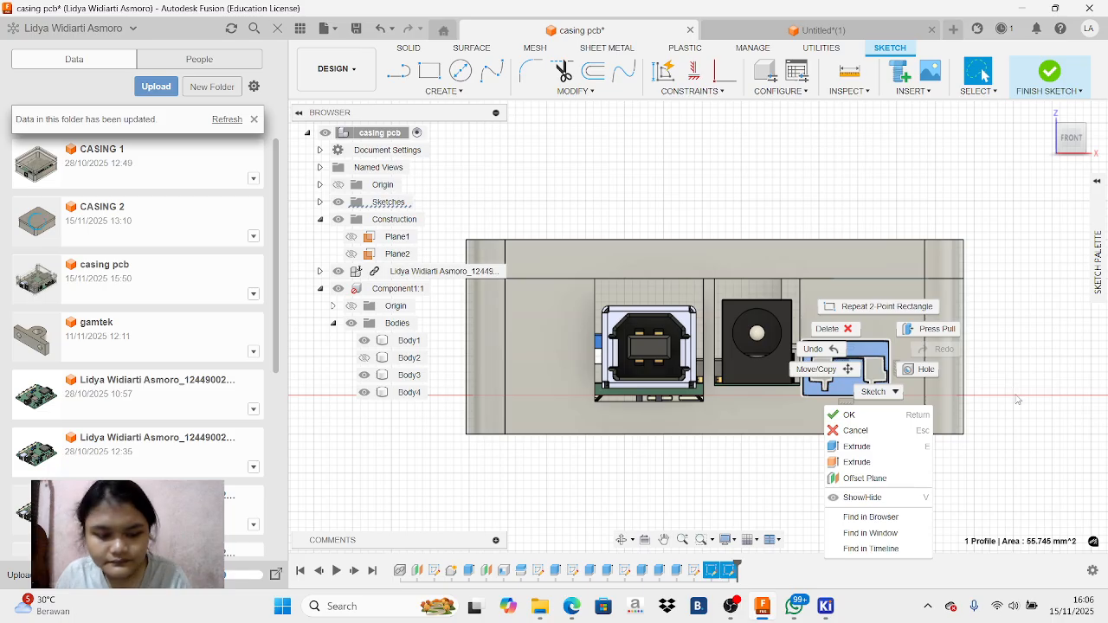
pyautogui.click(784, 448)
pyautogui.press('e')
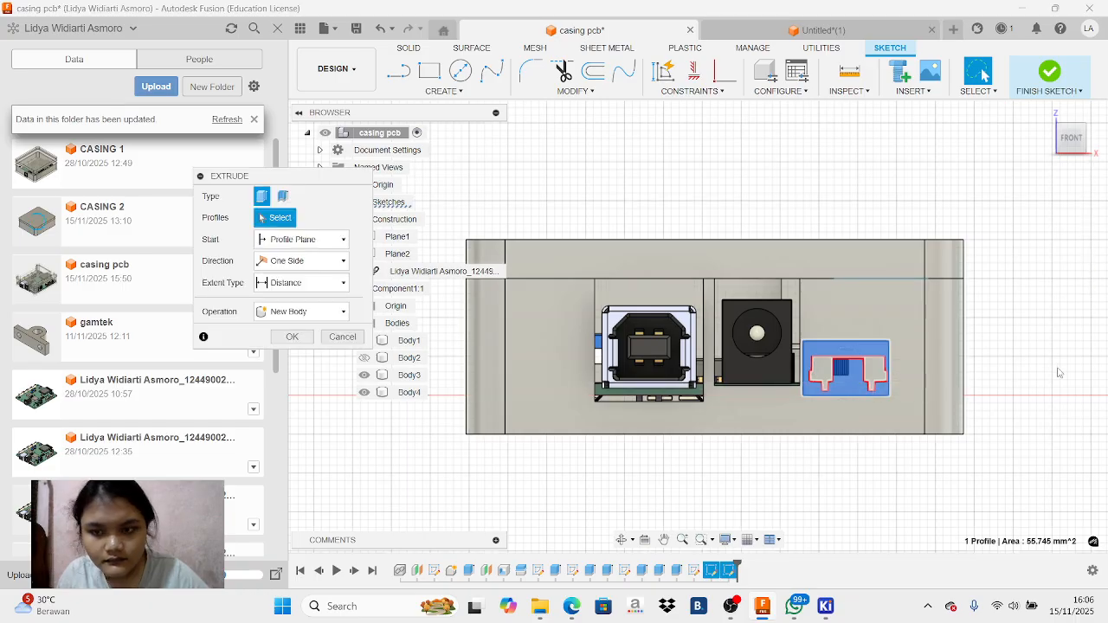
pyautogui.write('20')
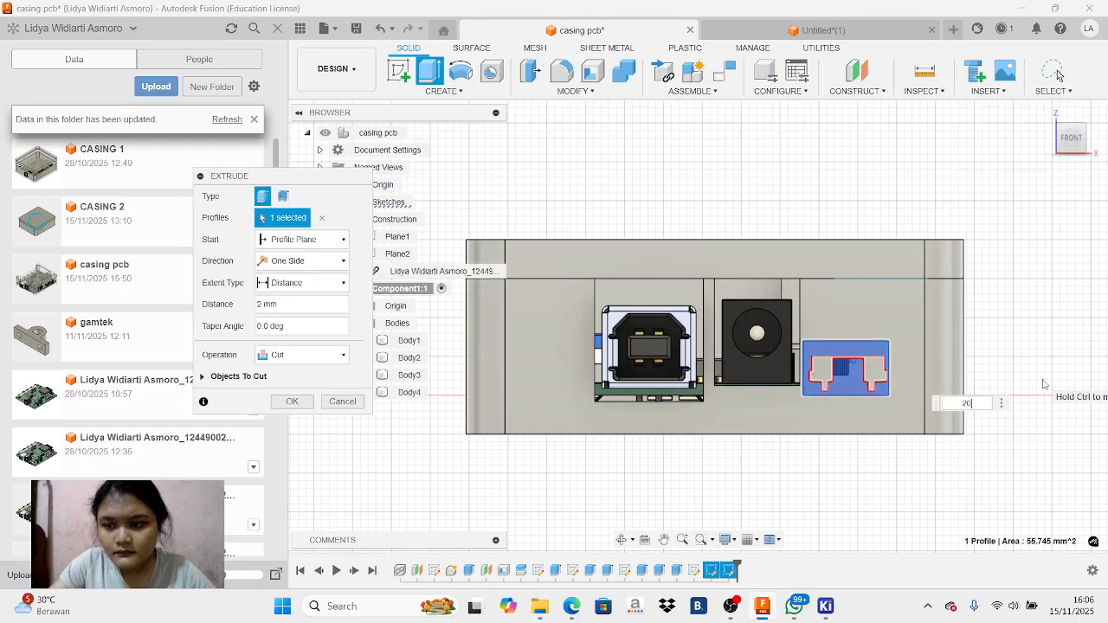
pyautogui.press('Return')
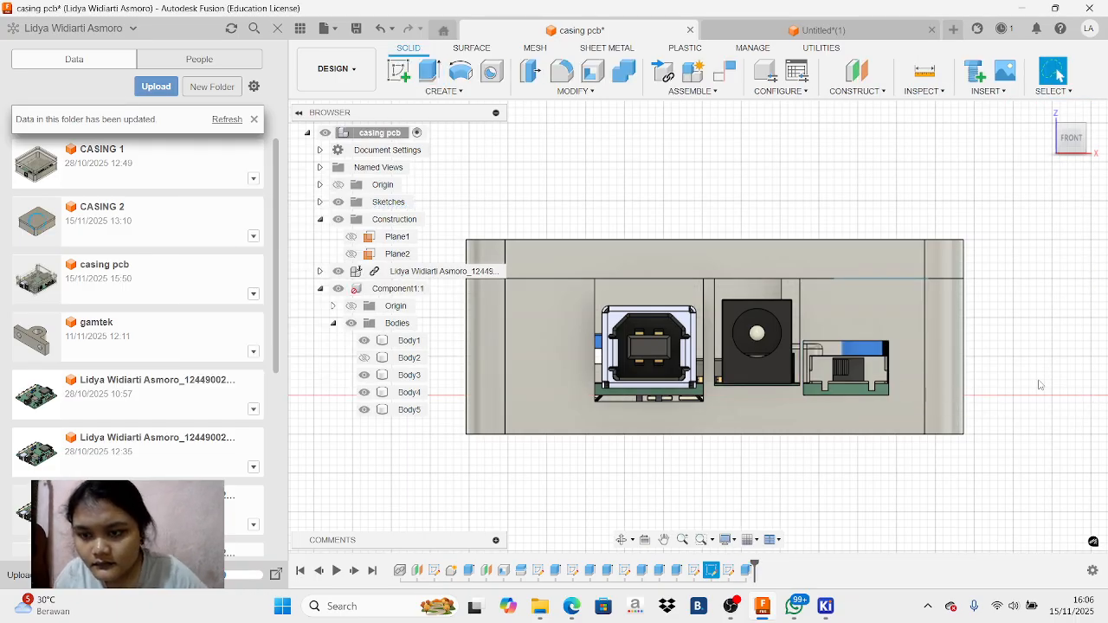
# Examine the slide switch opening with the lid hidden and shown, and inspect the enclosure's back wall
pyautogui.click(364, 357)
pyautogui.moveTo(1072, 141)
pyautogui.mouseDown()
pyautogui.moveTo(1037, 161)
pyautogui.moveTo(892, 170)
pyautogui.moveTo(930, 204)
pyautogui.mouseUp()
pyautogui.click(1074, 136)
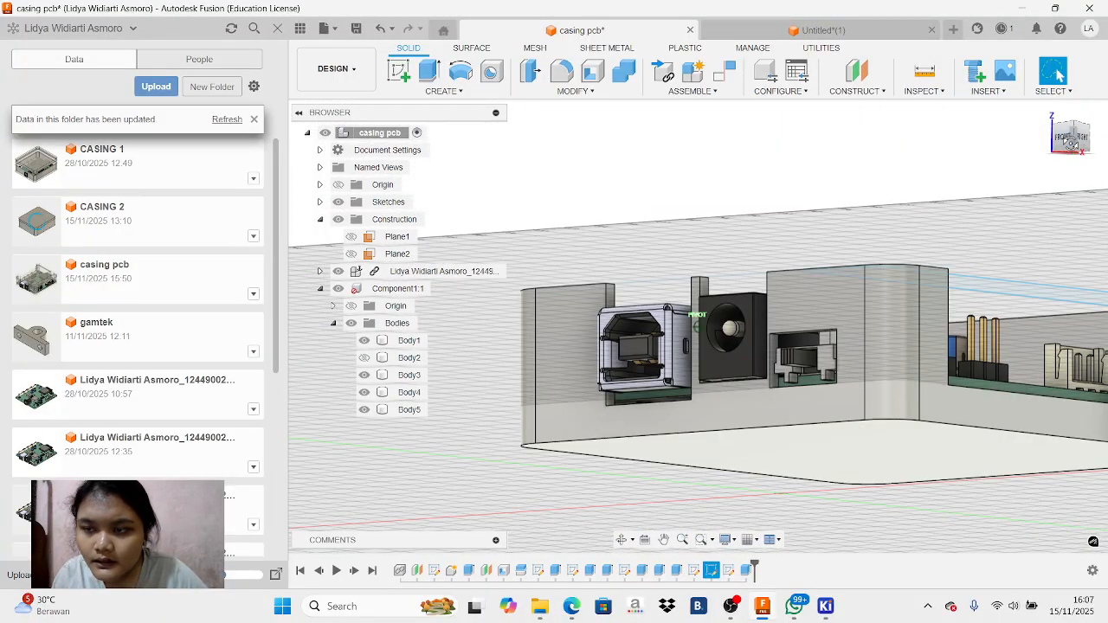
pyautogui.click(1064, 146)
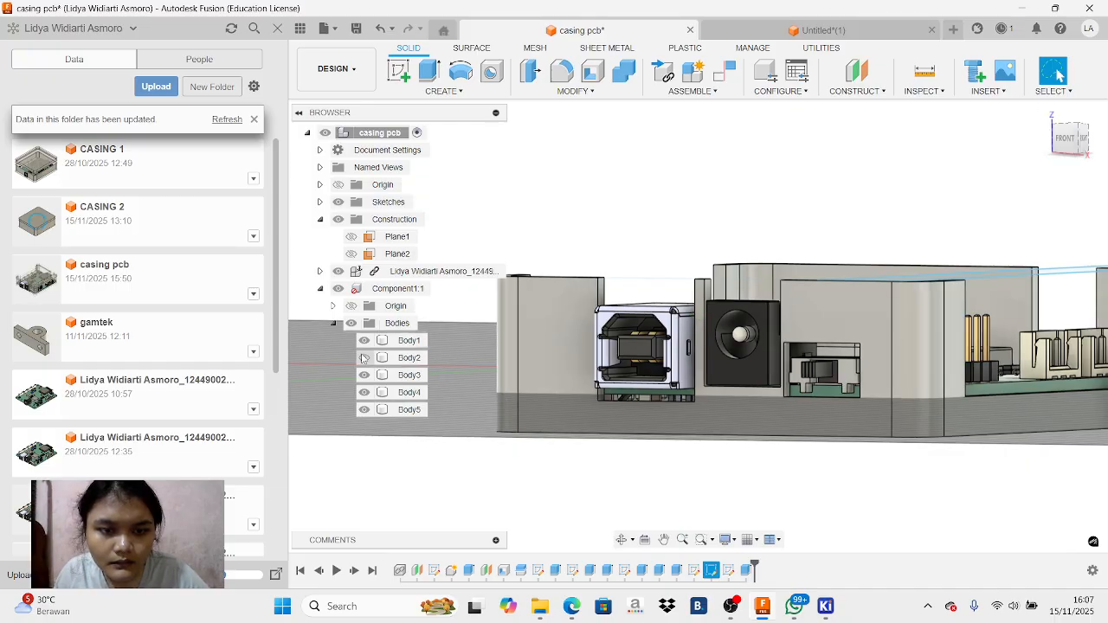
pyautogui.click(364, 358)
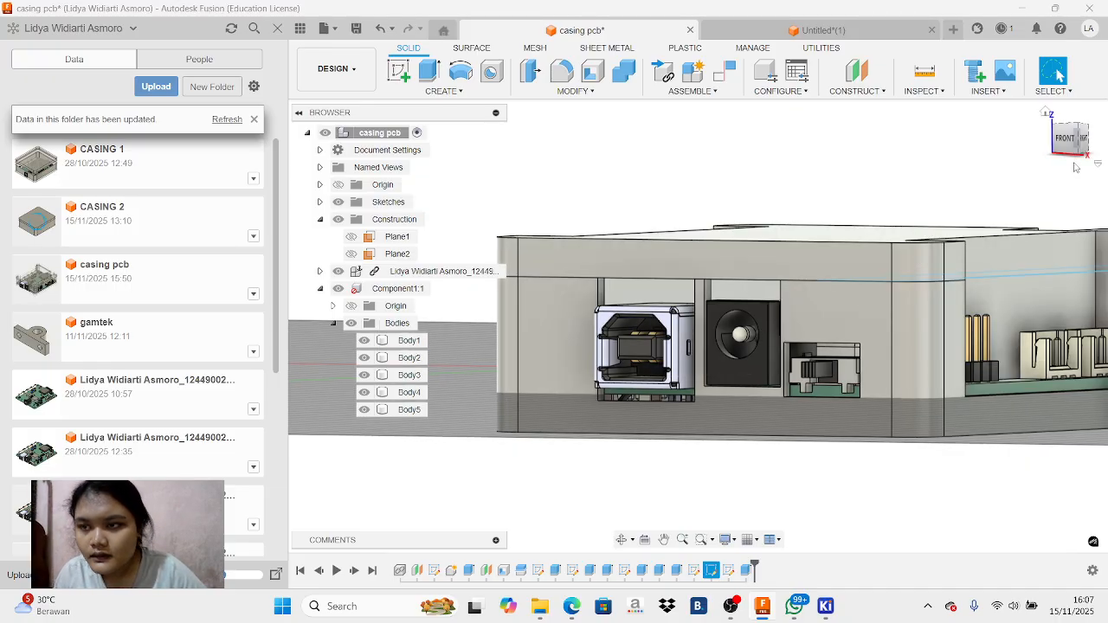
pyautogui.moveTo(1069, 136)
pyautogui.mouseDown()
pyautogui.moveTo(959, 159)
pyautogui.moveTo(941, 141)
pyautogui.mouseUp()
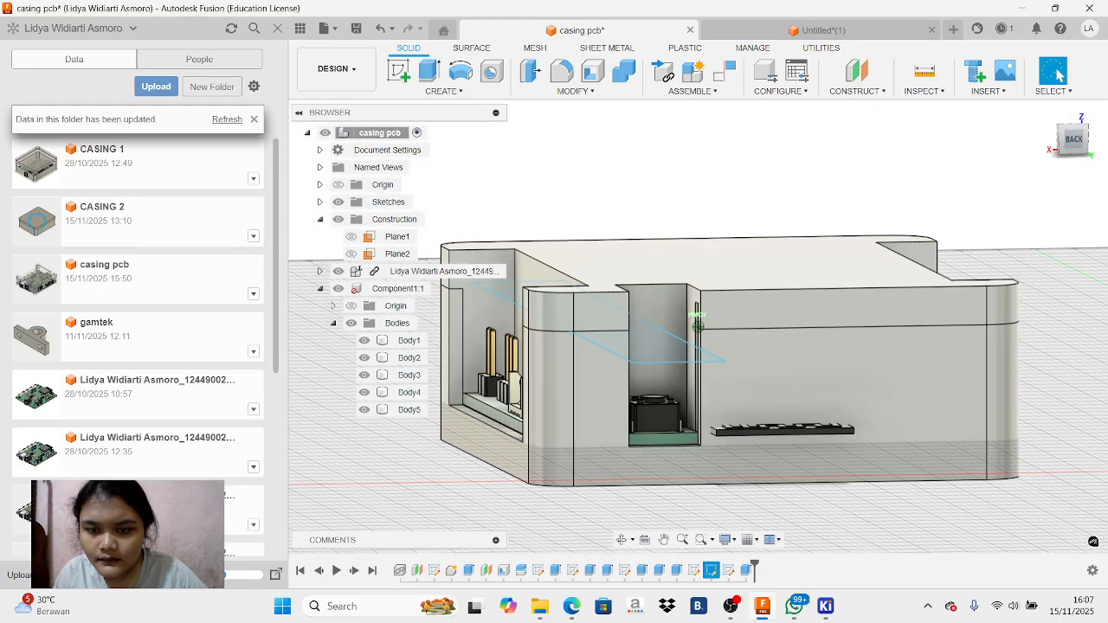
pyautogui.moveTo(1046, 263); pyautogui.dragTo(1033, 255)
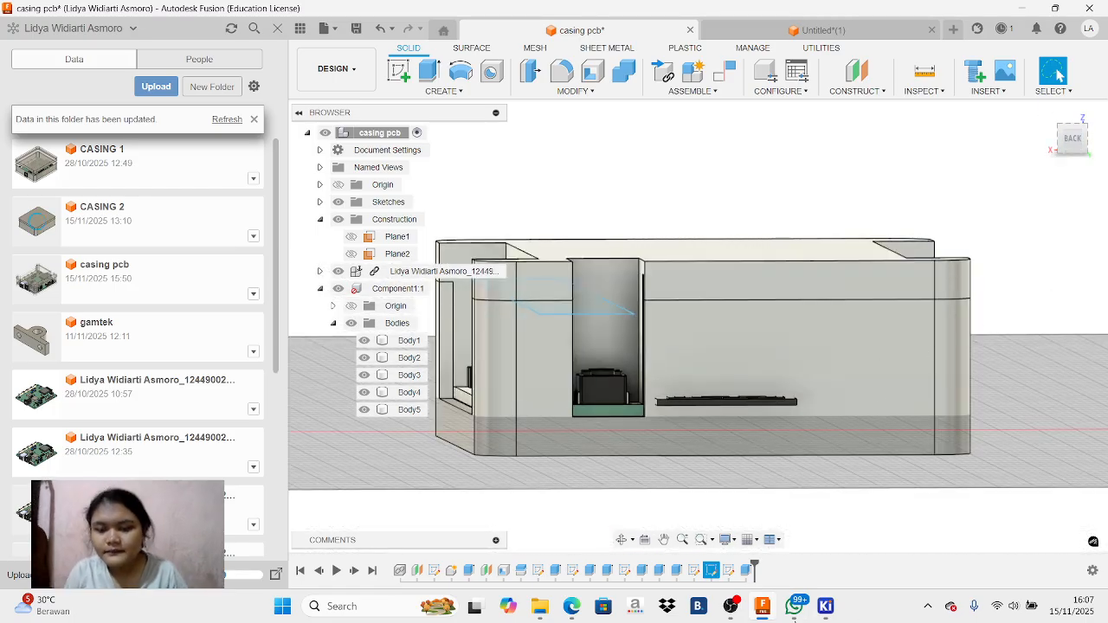
pyautogui.click(730, 606)
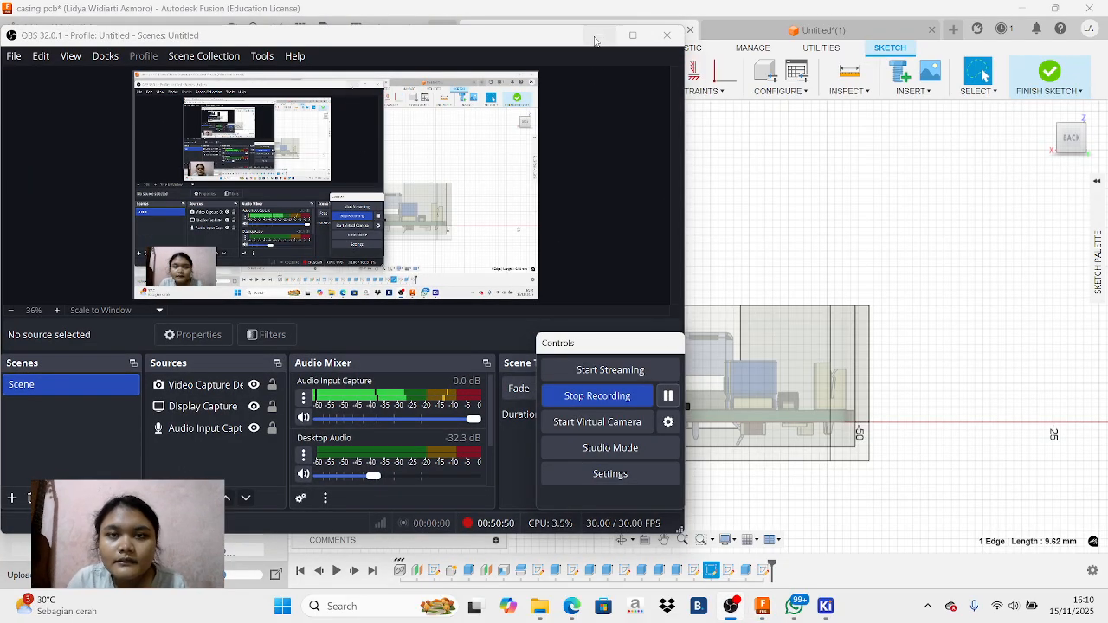
pyautogui.click(599, 35)
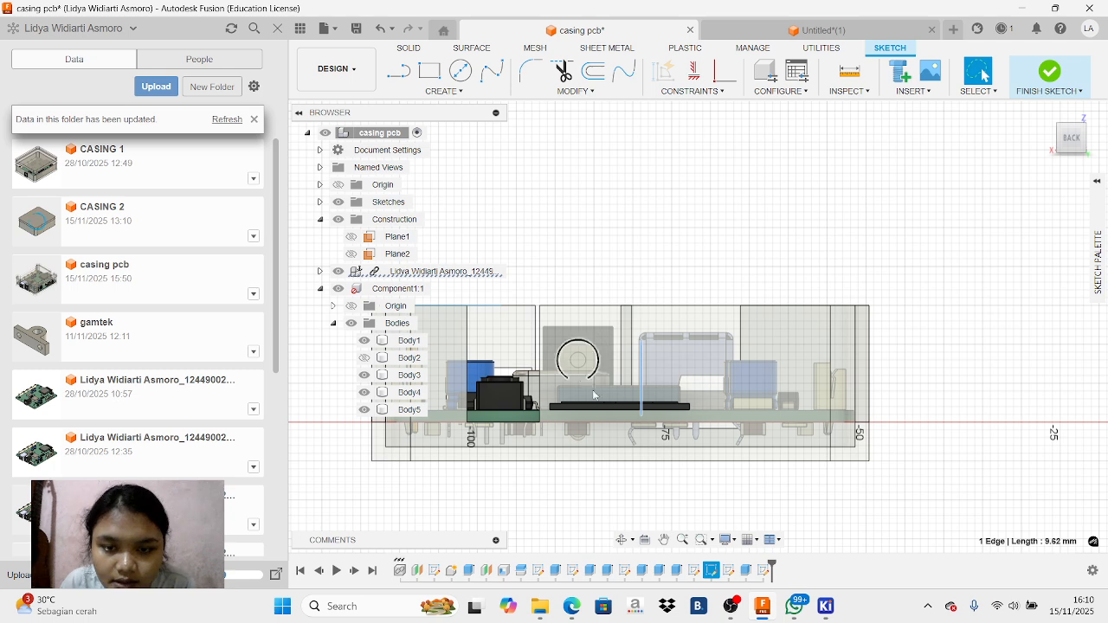
# Project the end face of the thin black component into the back-wall sketch with the projection link on
pyautogui.scroll(2, 580, 377)
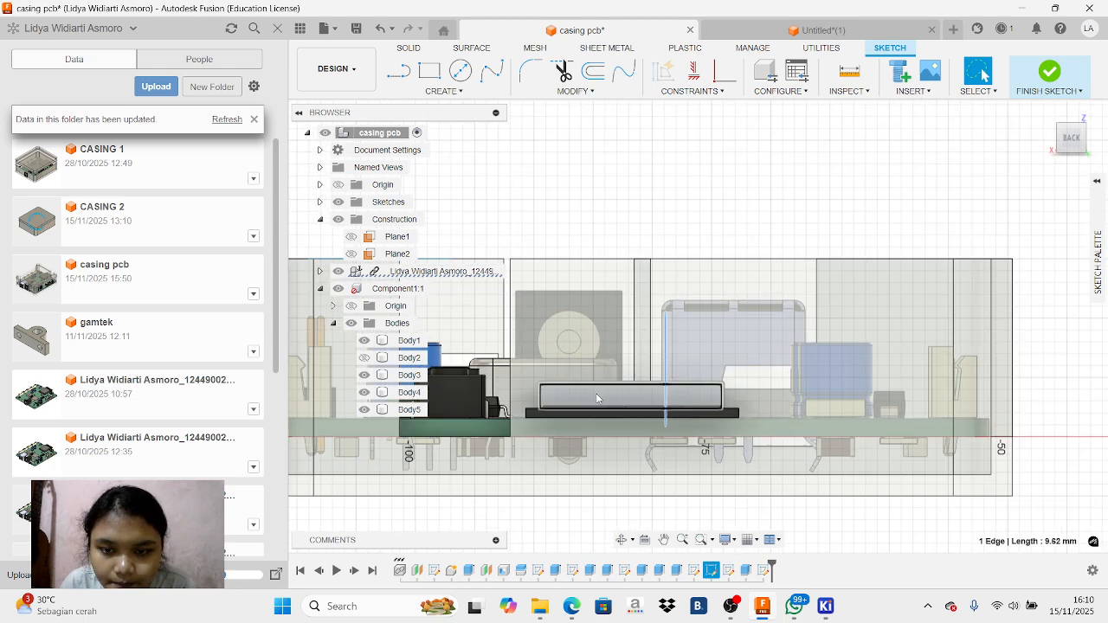
pyautogui.click(549, 414)
pyautogui.press('p')
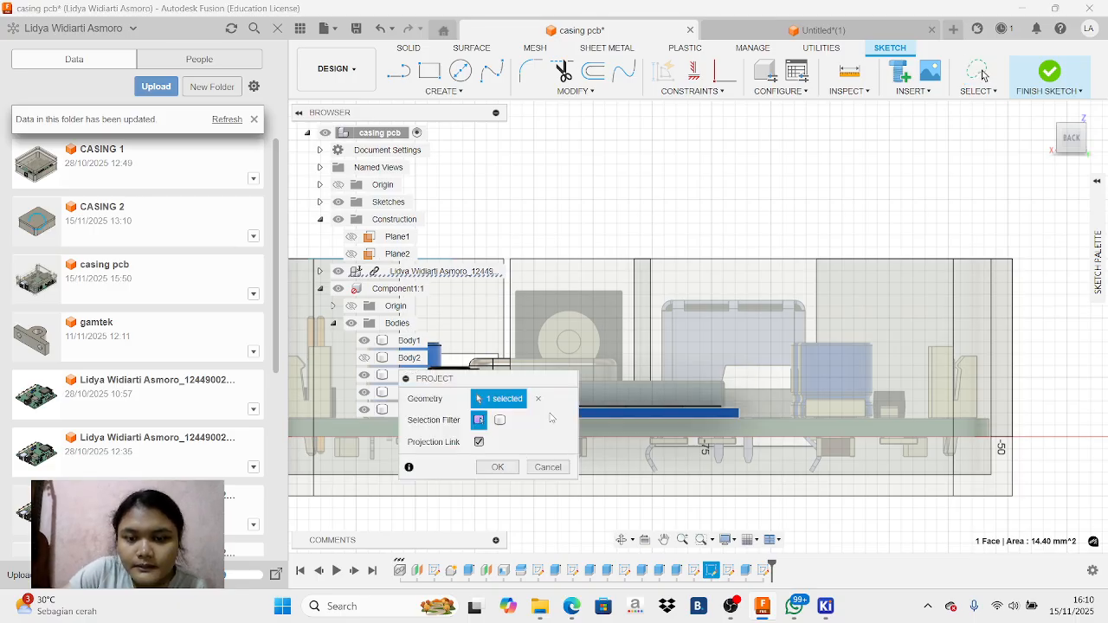
pyautogui.click(498, 466)
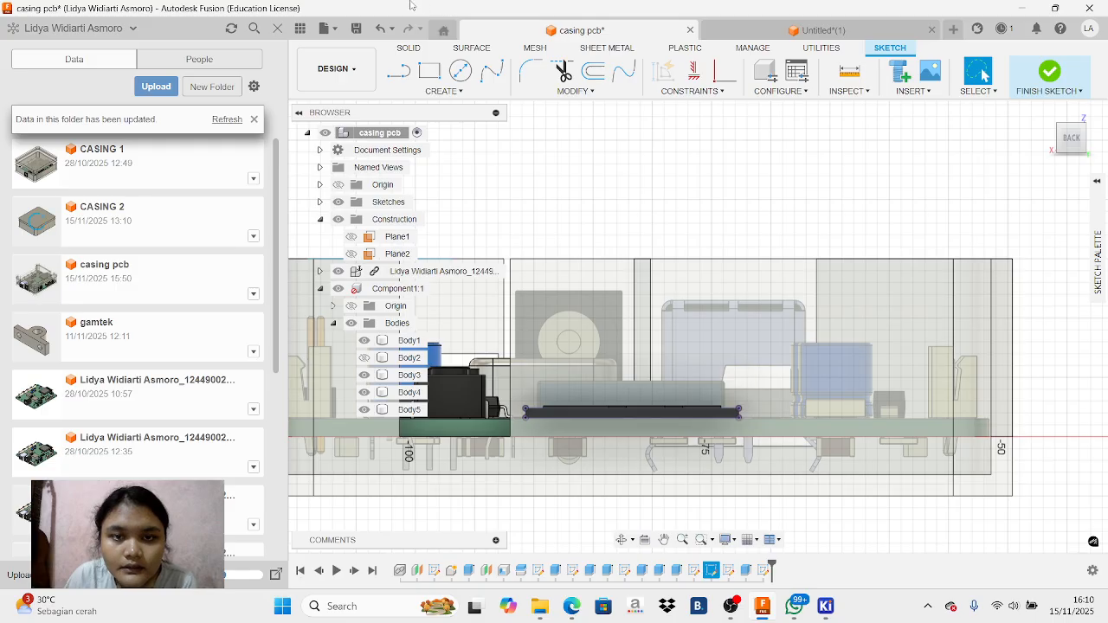
# Sketch a line upward from the end of the projected thin black face, beside the adjacent connector opening
pyautogui.click(398, 71)
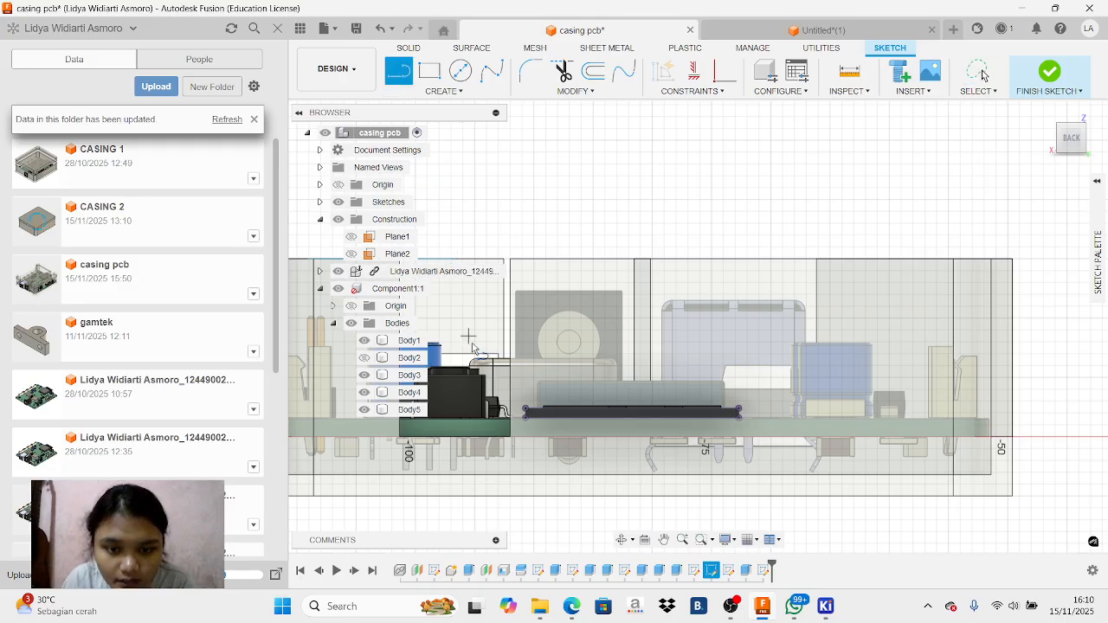
pyautogui.click(519, 416)
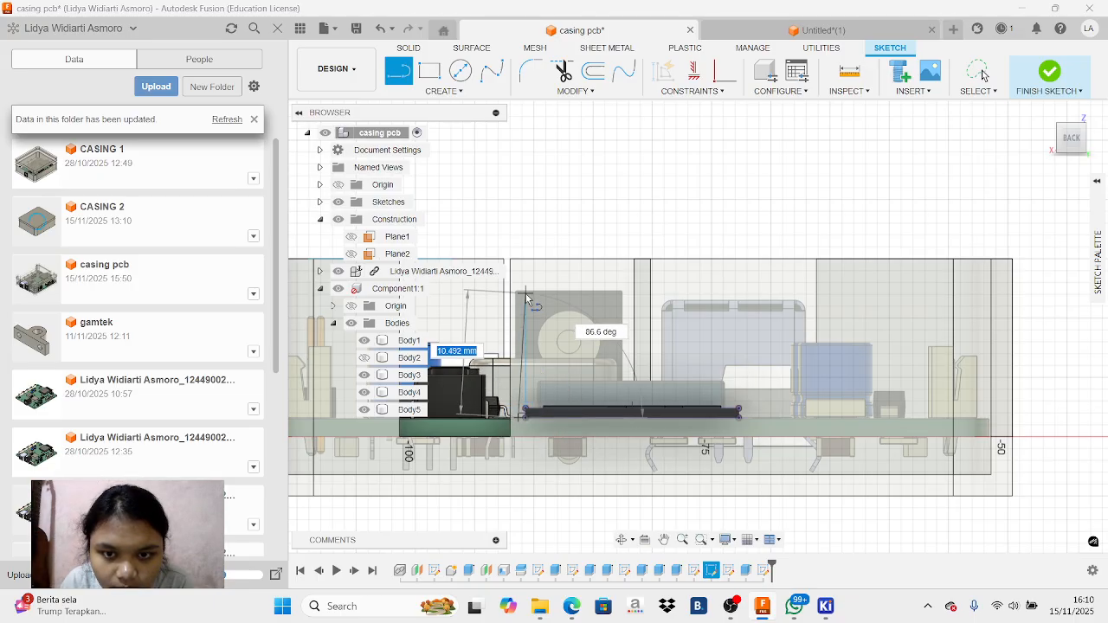
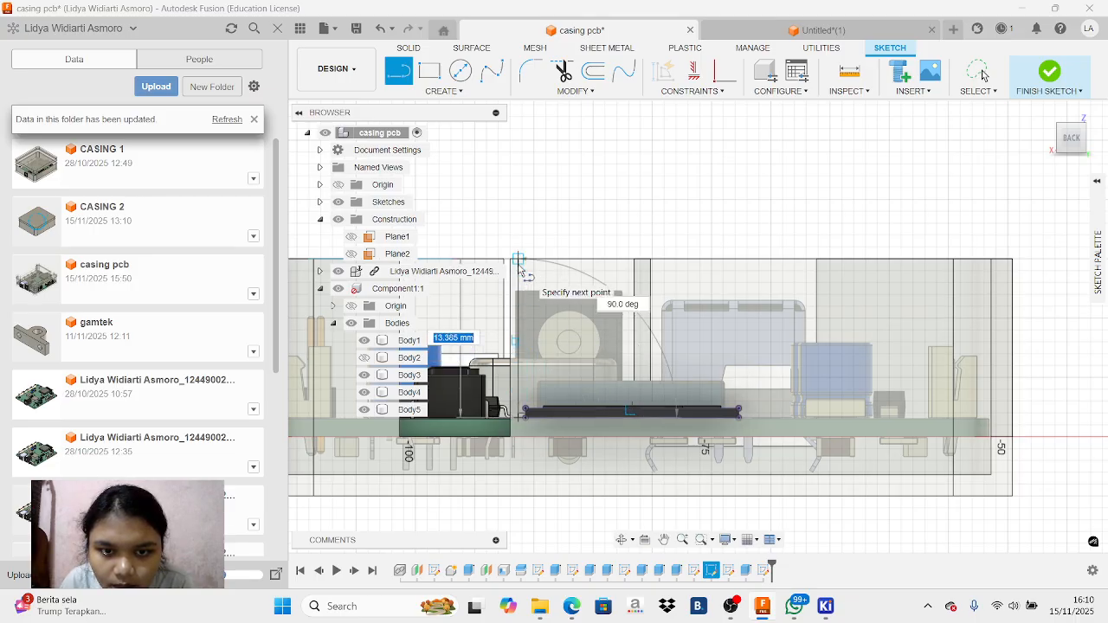
# End the vertical line beside the adjacent connector opening at the back wall's top edge, about 13.4 mm long
pyautogui.click(519, 262)
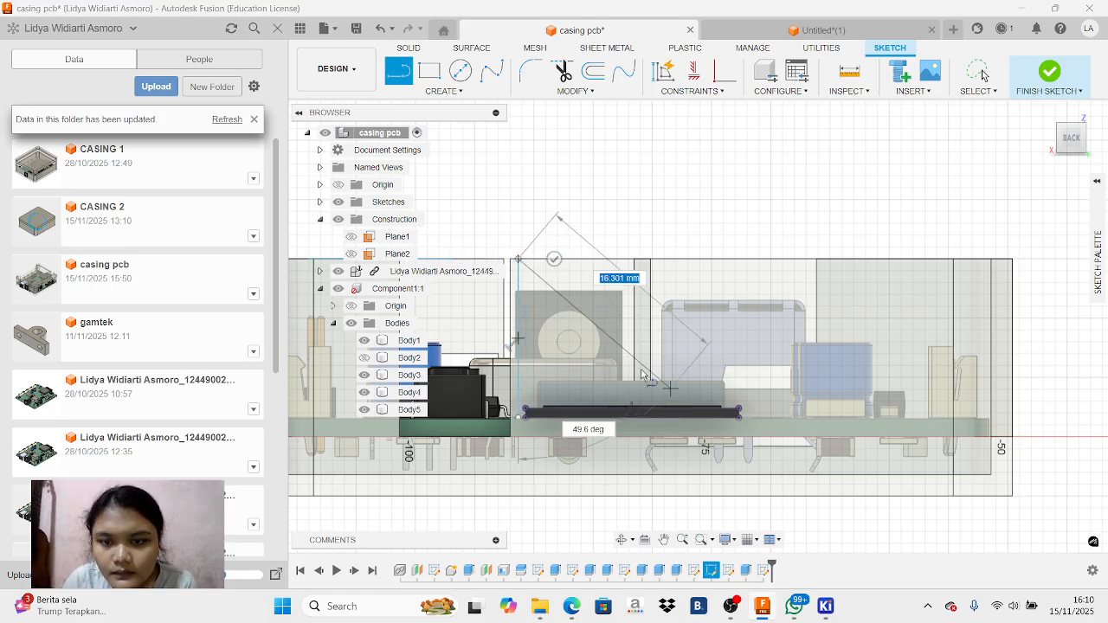
pyautogui.rightClick(571, 381)
pyautogui.click(522, 362)
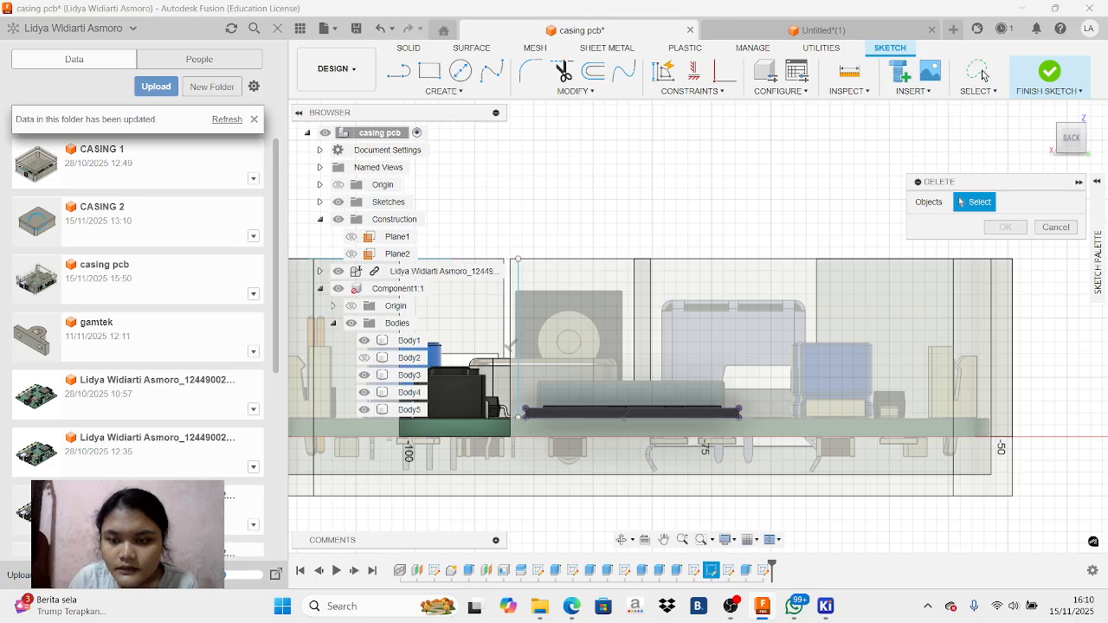
# Sketch a second vertical line about 13.5 mm long from the thin black component's other end up to the wall's top edge
pyautogui.click(399, 71)
pyautogui.click(750, 419)
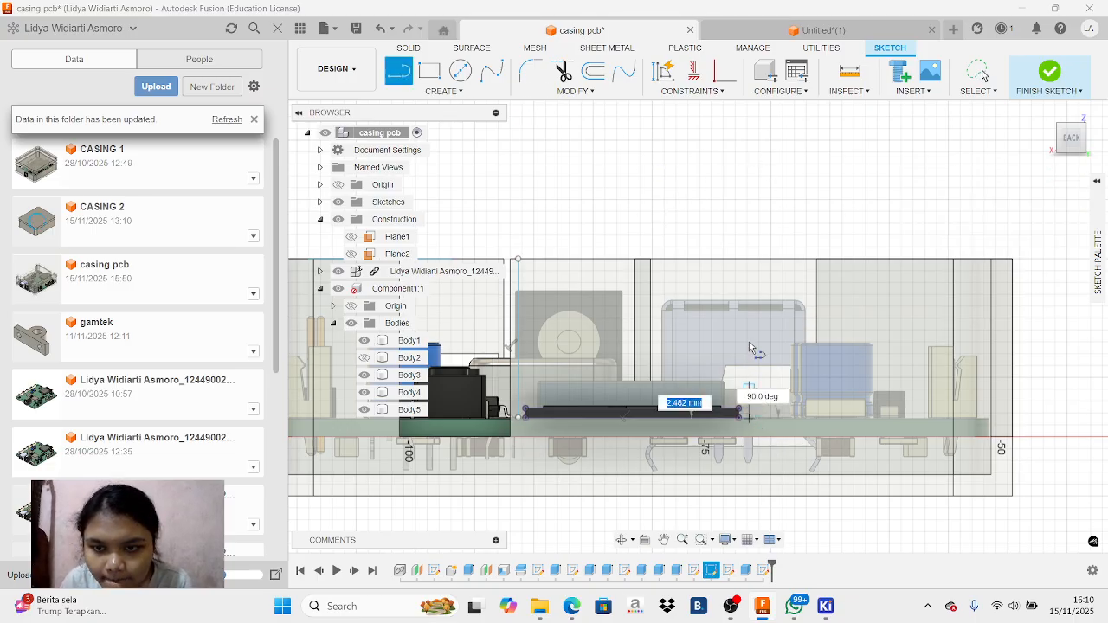
pyautogui.click(750, 259)
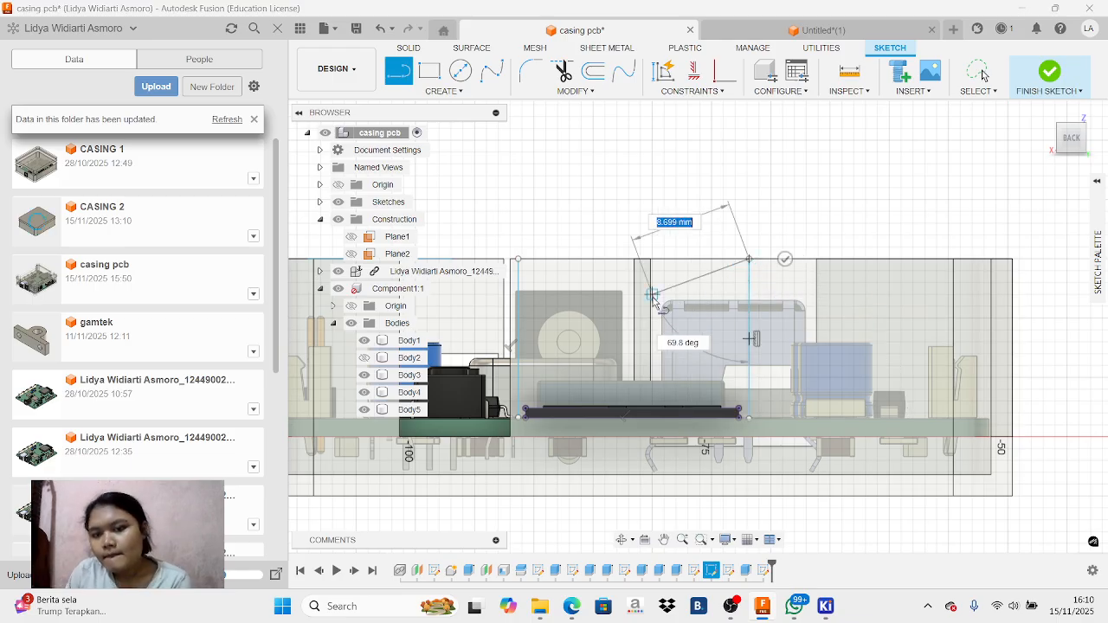
pyautogui.rightClick(717, 277)
pyautogui.click(655, 275)
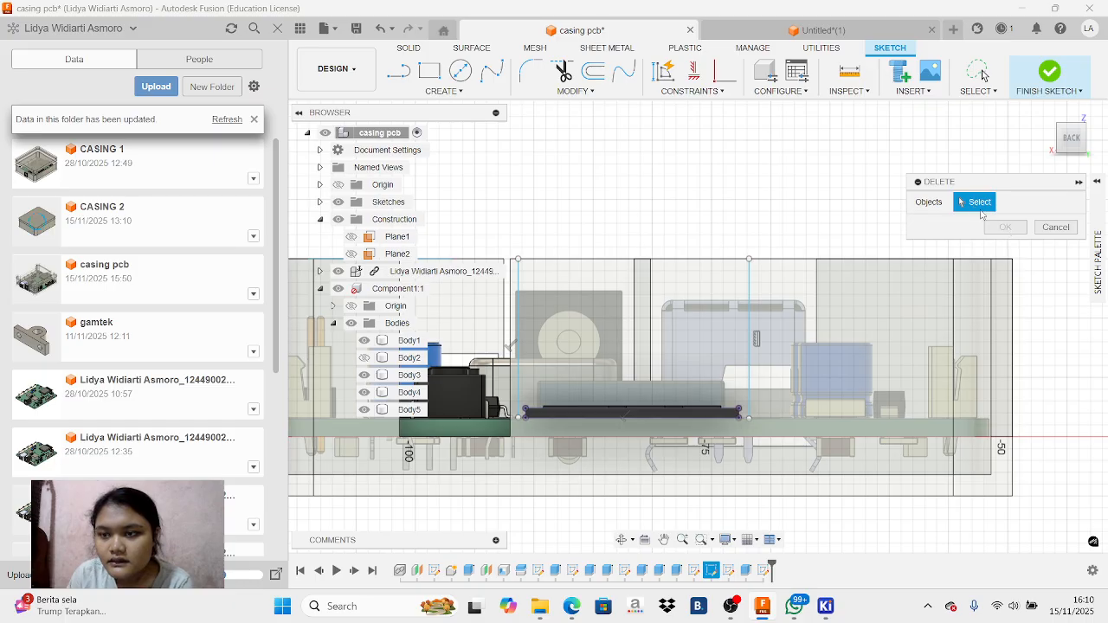
pyautogui.click(1055, 228)
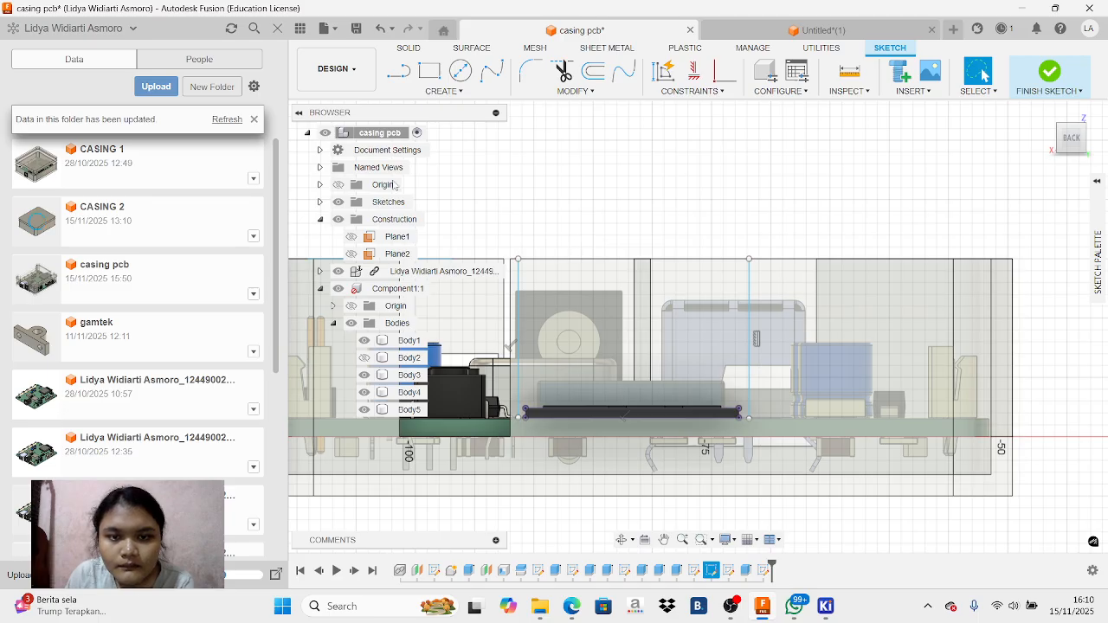
# Join the upper ends of the two vertical lines with a horizontal line about 19.5 mm long
pyautogui.click(398, 72)
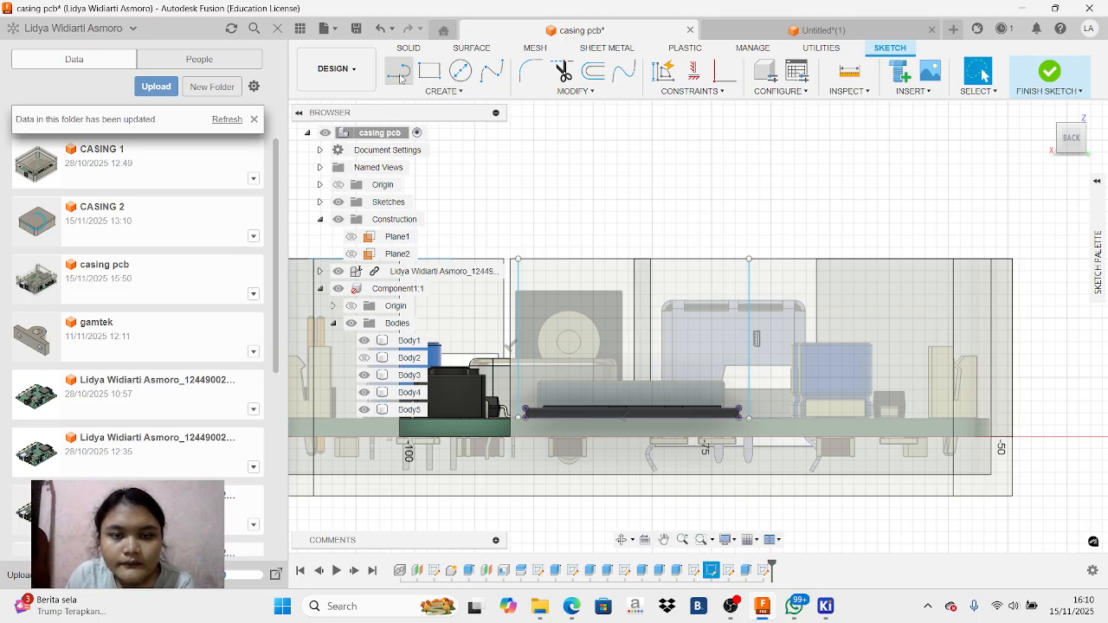
pyautogui.click(518, 260)
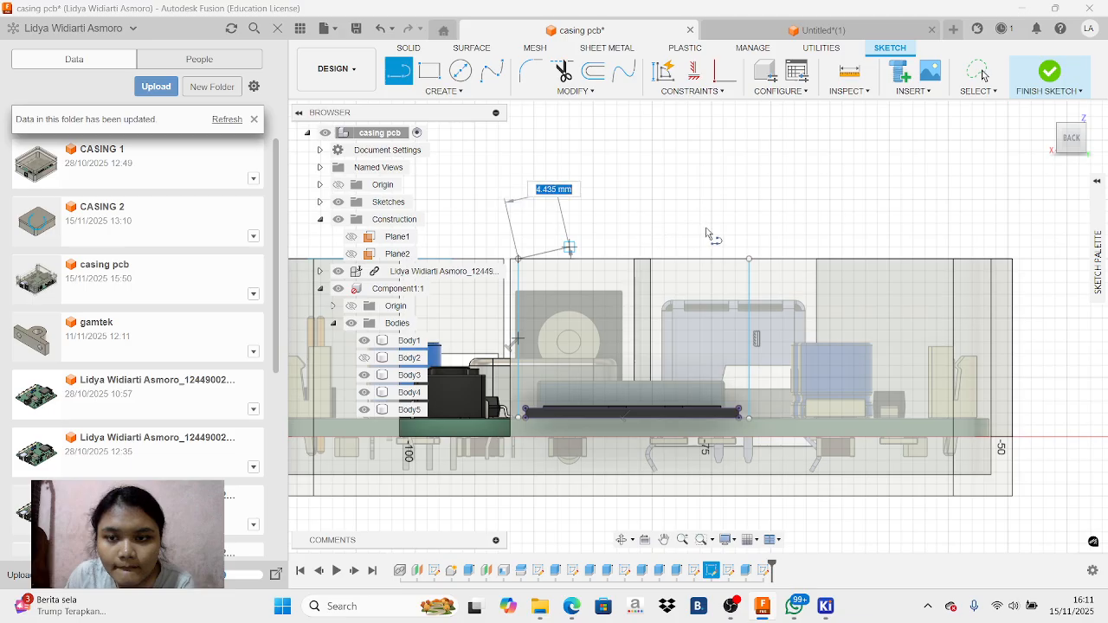
pyautogui.click(749, 260)
pyautogui.rightClick(681, 208)
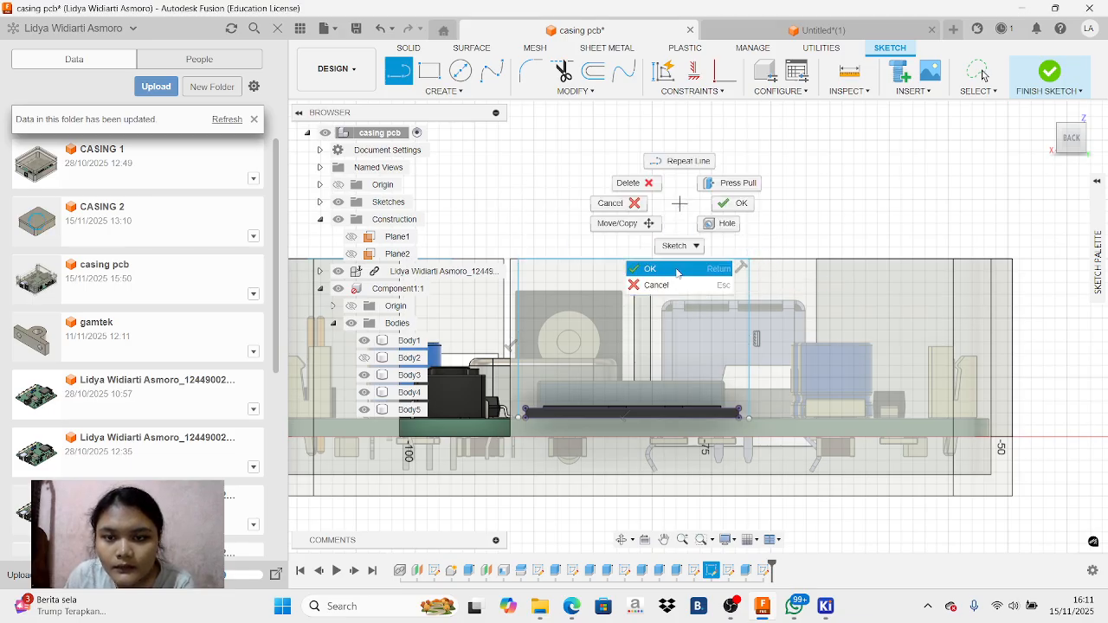
pyautogui.click(667, 283)
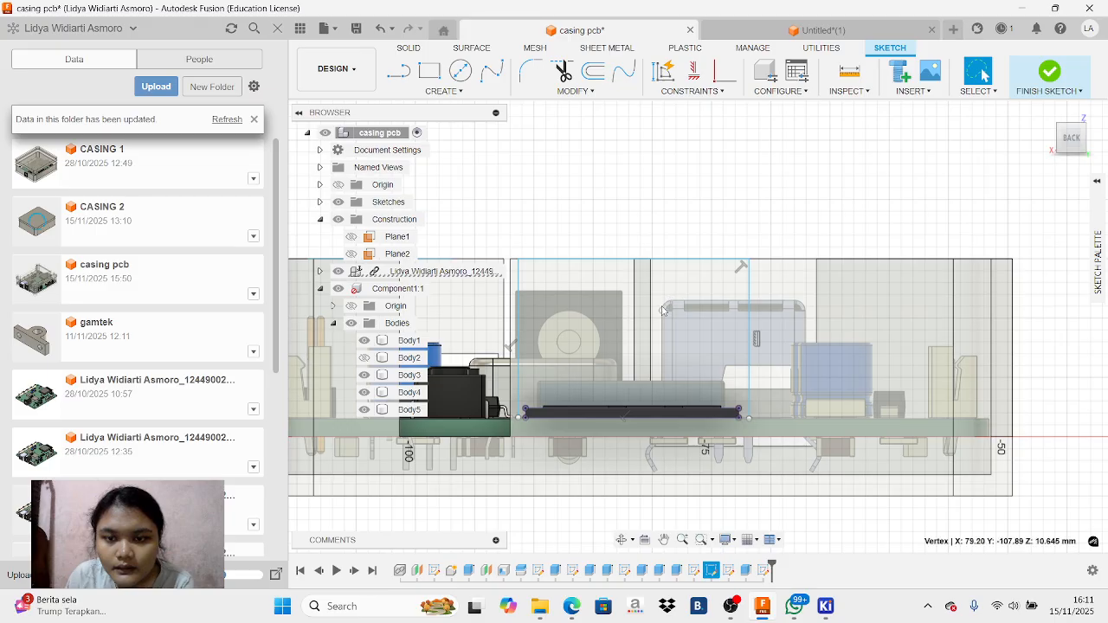
# Check the sketch area from an angle and set the enclosure component's opacity to 80%
pyautogui.moveTo(1074, 143); pyautogui.dragTo(1098, 148)
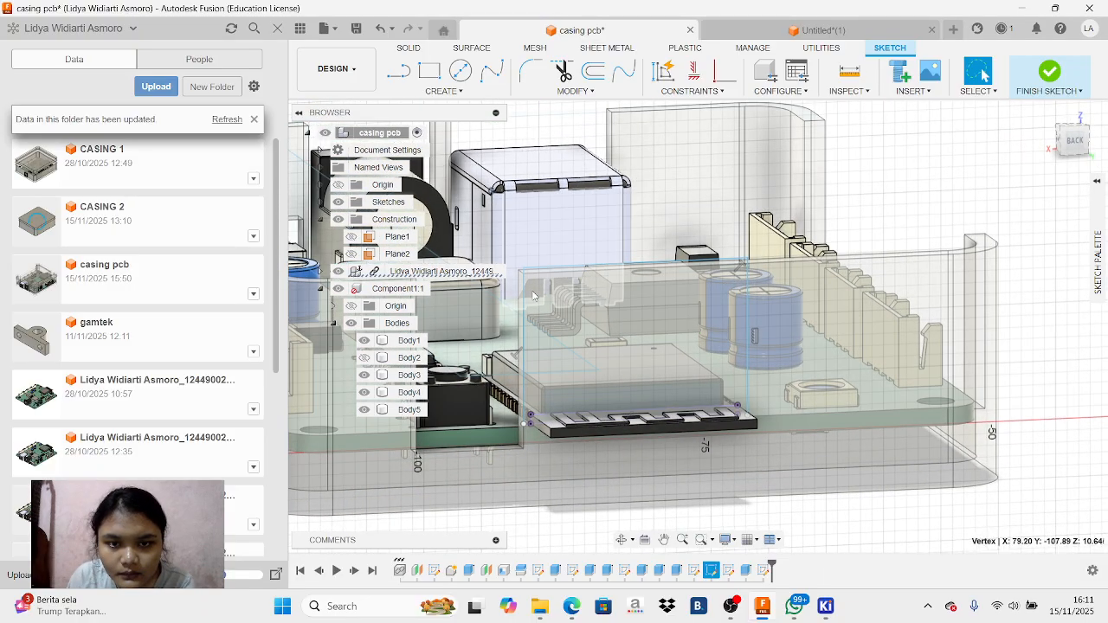
pyautogui.click(541, 303)
pyautogui.click(591, 363)
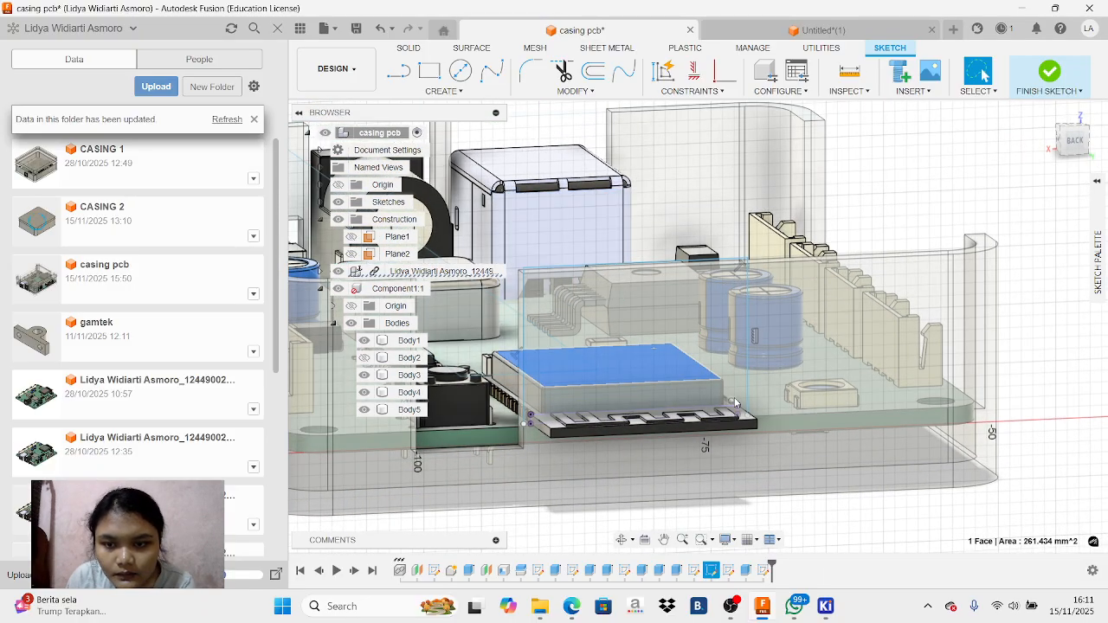
pyautogui.click(381, 288)
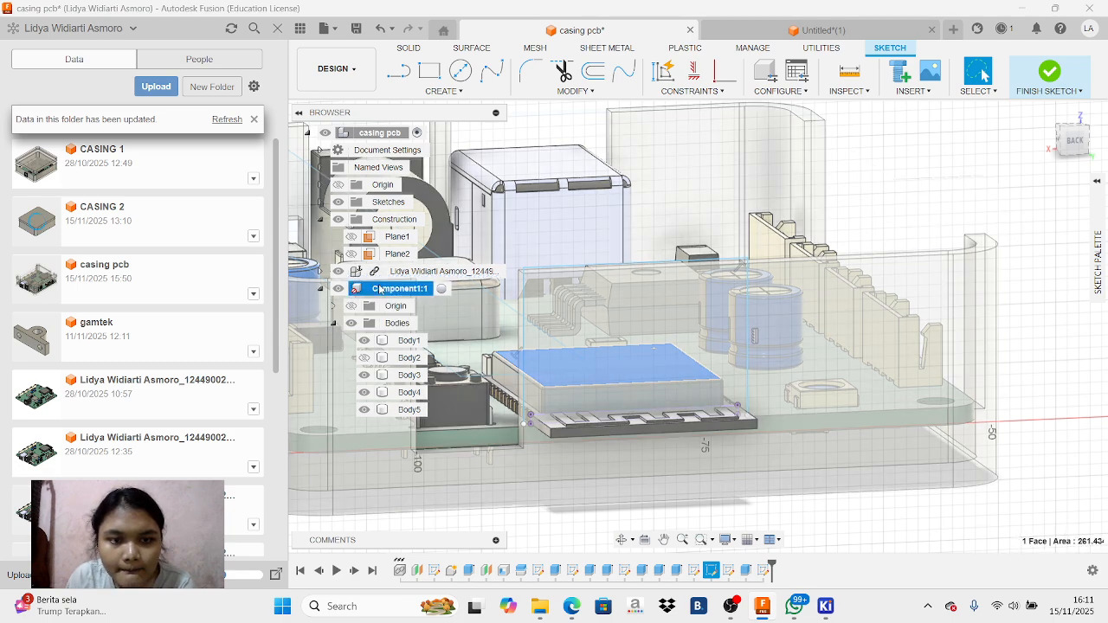
pyautogui.rightClick(381, 289)
pyautogui.moveTo(478, 474)
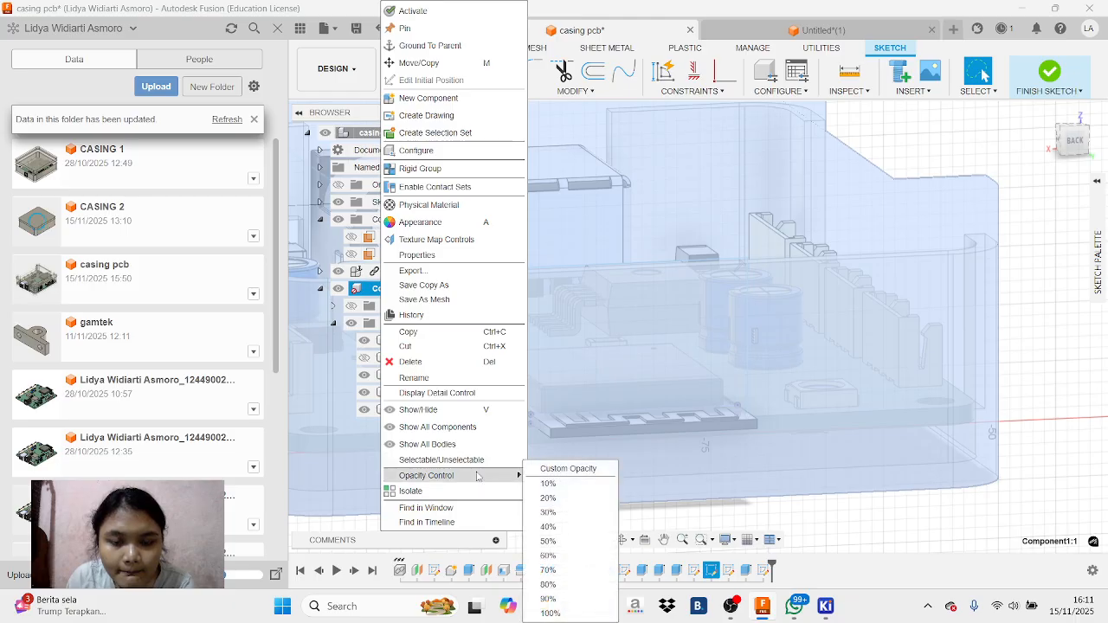
pyautogui.click(578, 586)
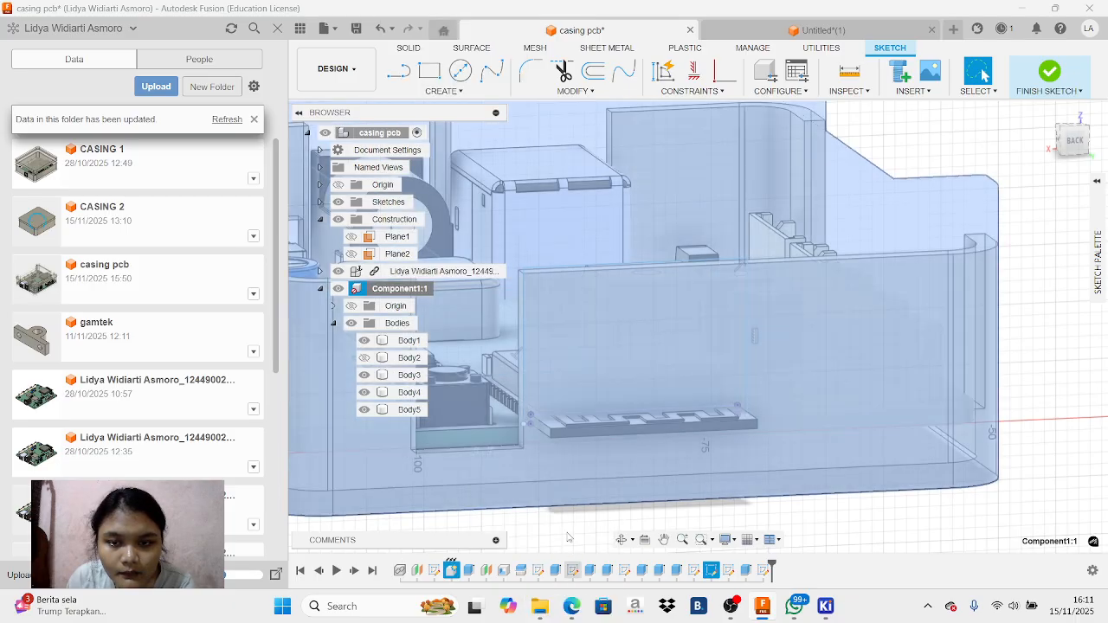
# Try to select the closed profile just above the thin black component in the back-wall sketch
pyautogui.click(554, 221)
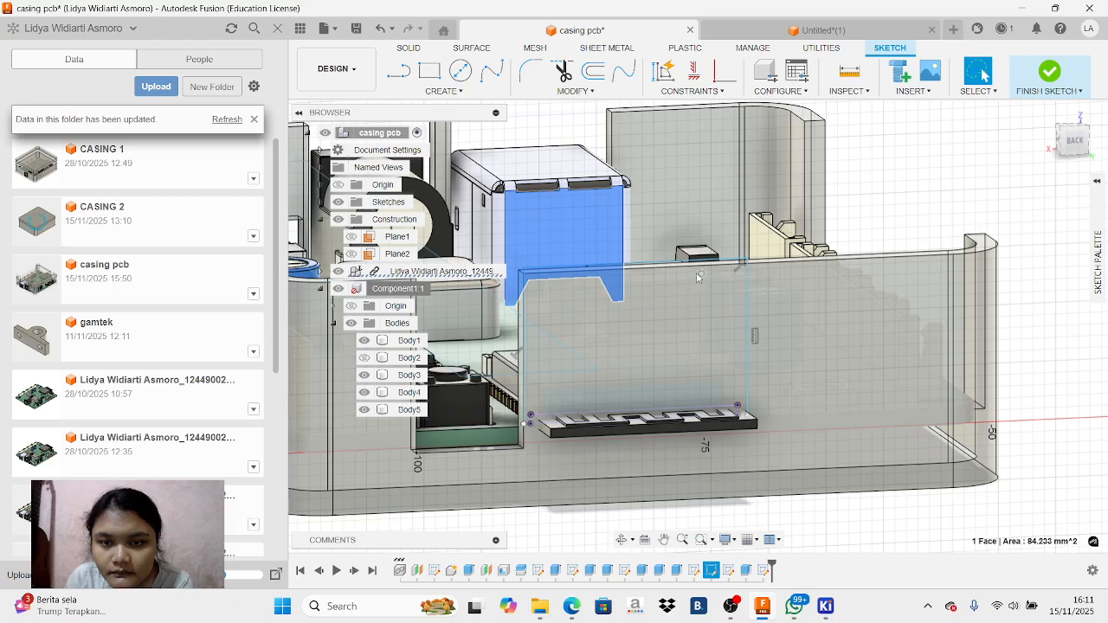
pyautogui.click(688, 402)
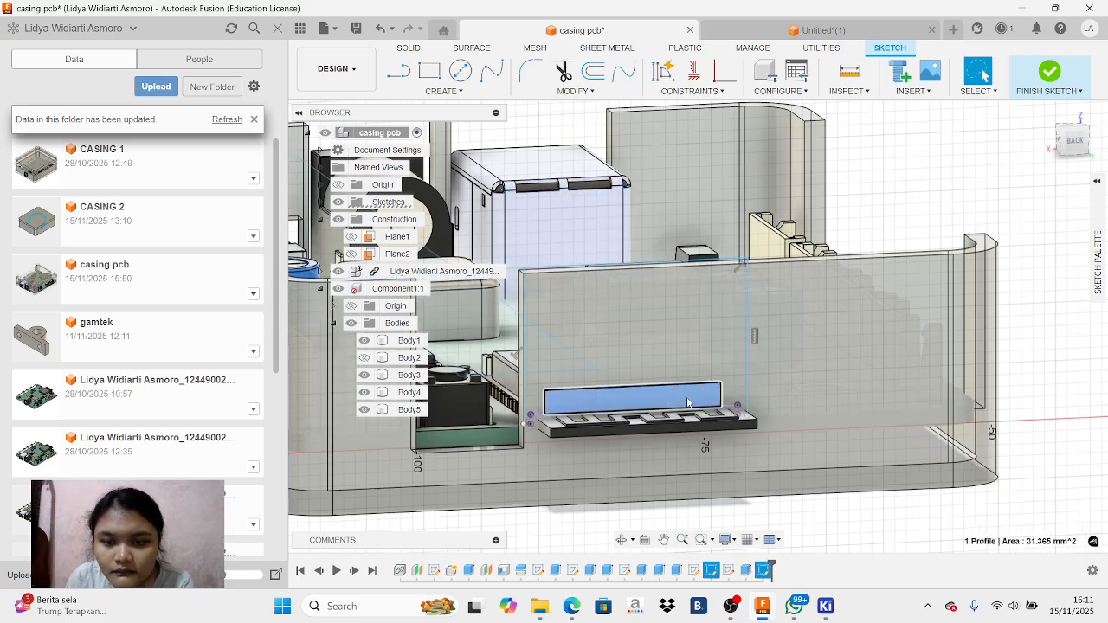
pyautogui.rightClick(688, 403)
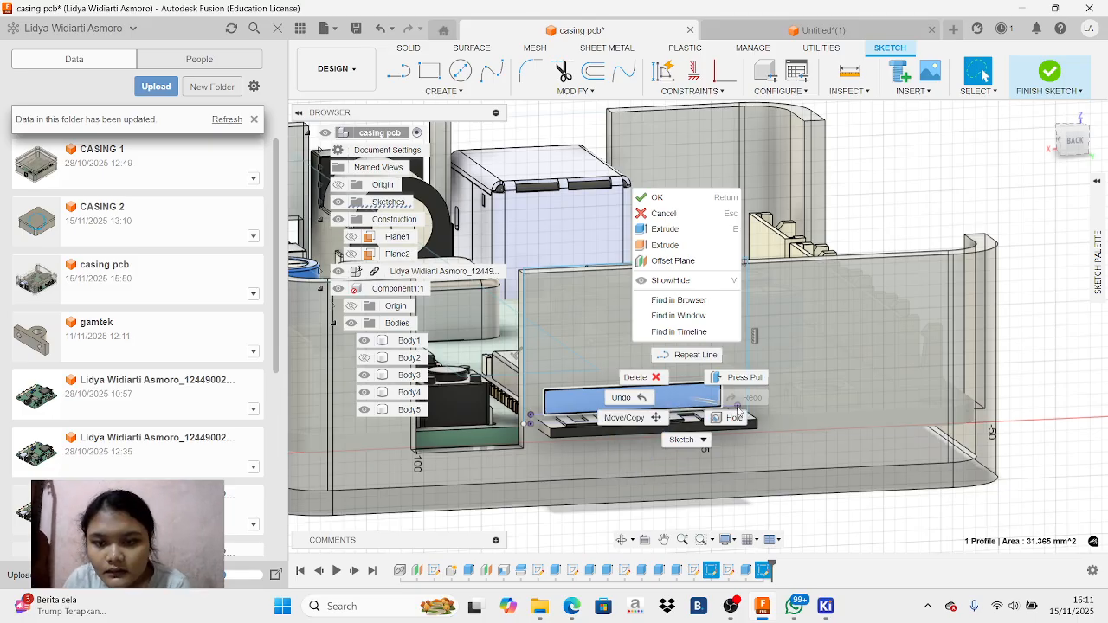
pyautogui.click(606, 493)
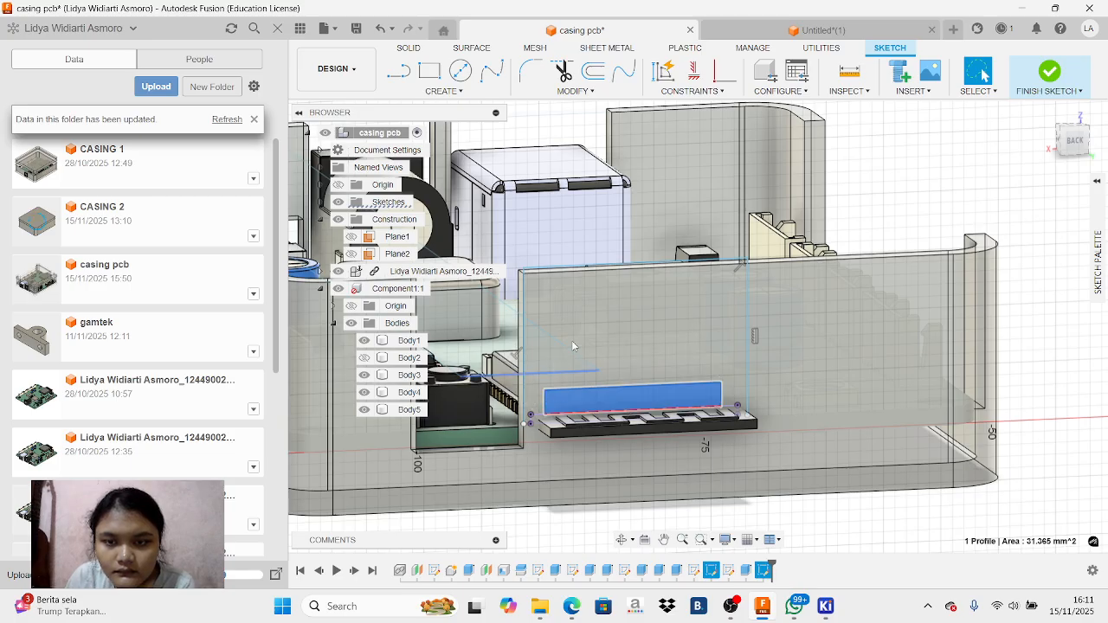
# Undo the opacity change and the lines sketched around the thin black component
pyautogui.click(382, 30)
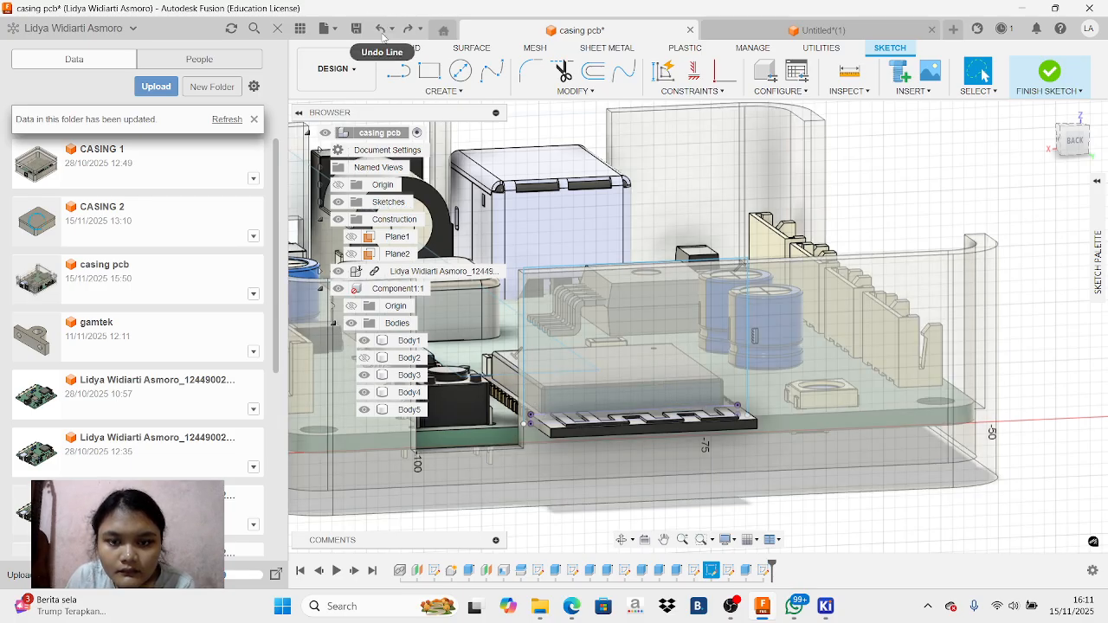
pyautogui.click(382, 31)
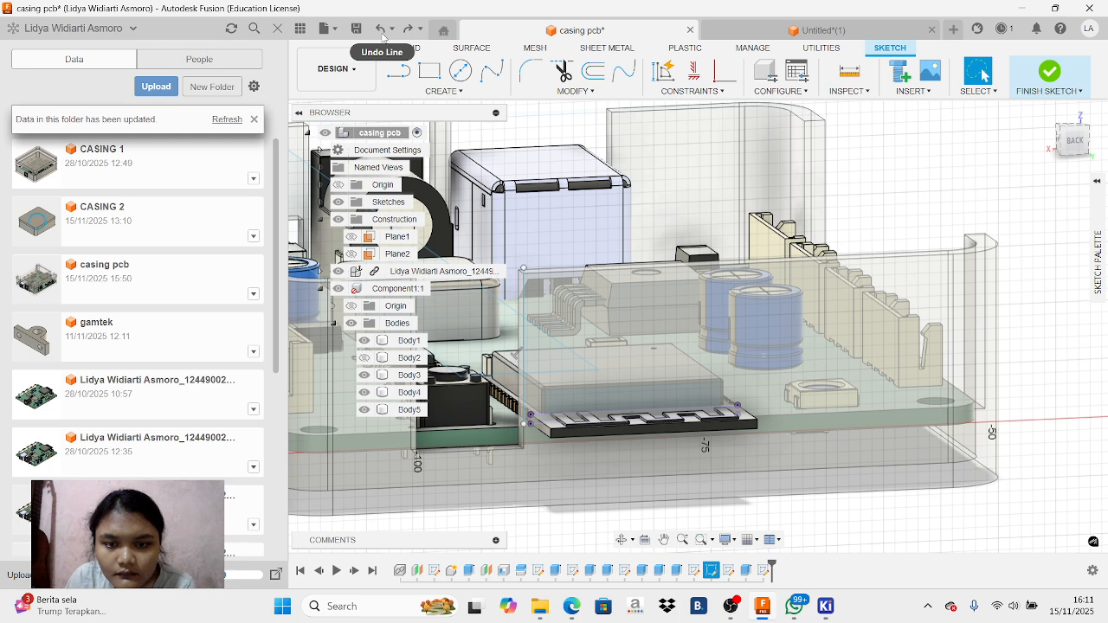
pyautogui.click(382, 30)
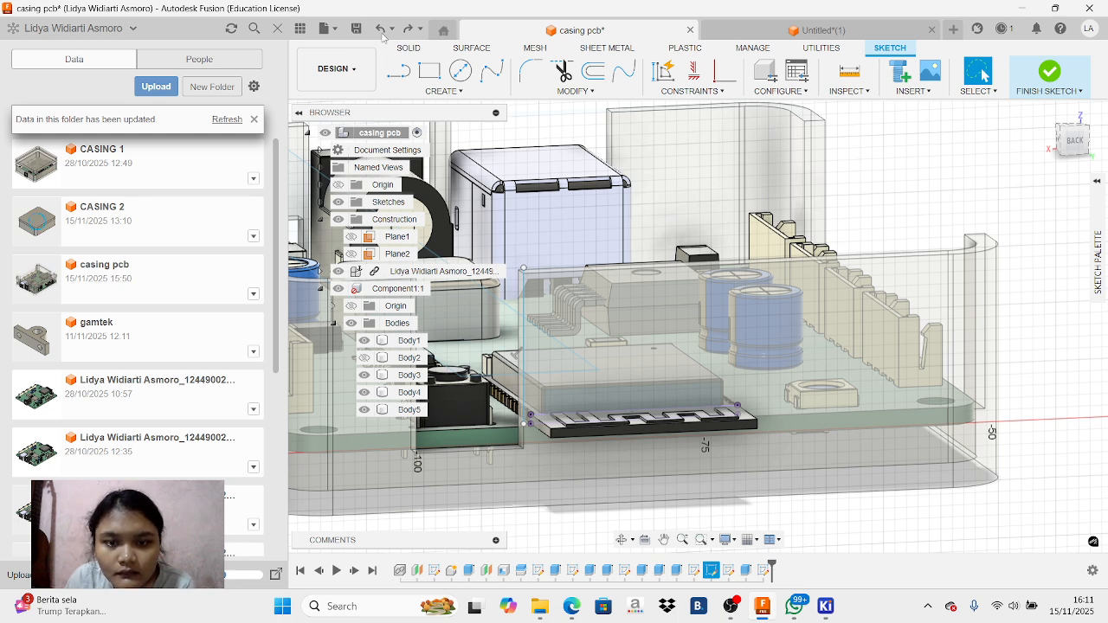
# Sketch a two-point rectangle about 19 mm wide around the thin black component, reaching down to the circuit board's underside
pyautogui.click(429, 70)
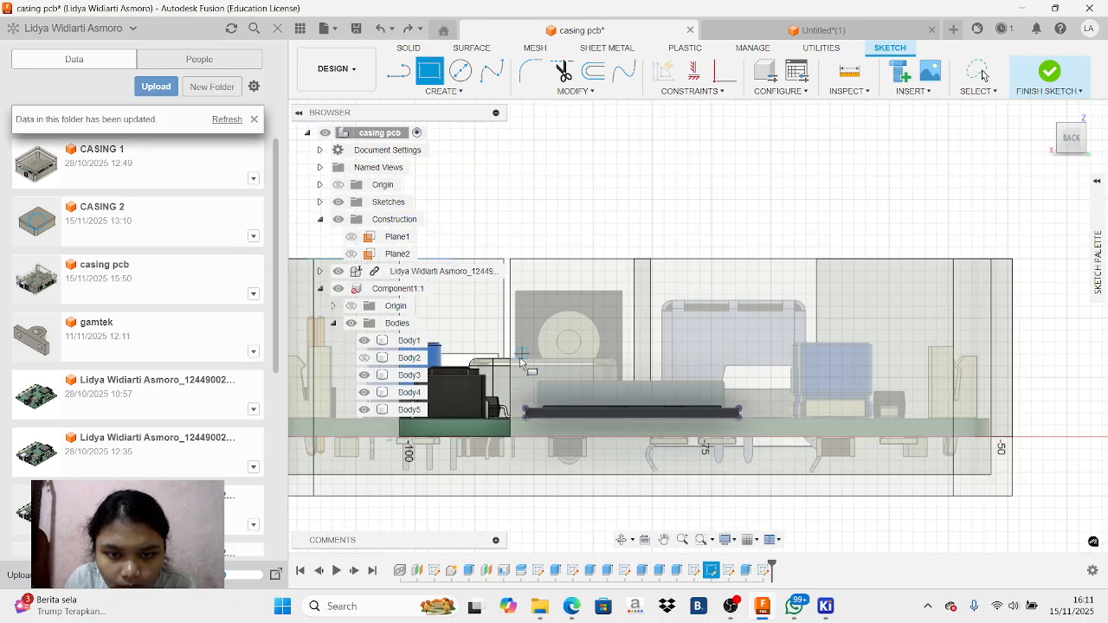
pyautogui.click(520, 358)
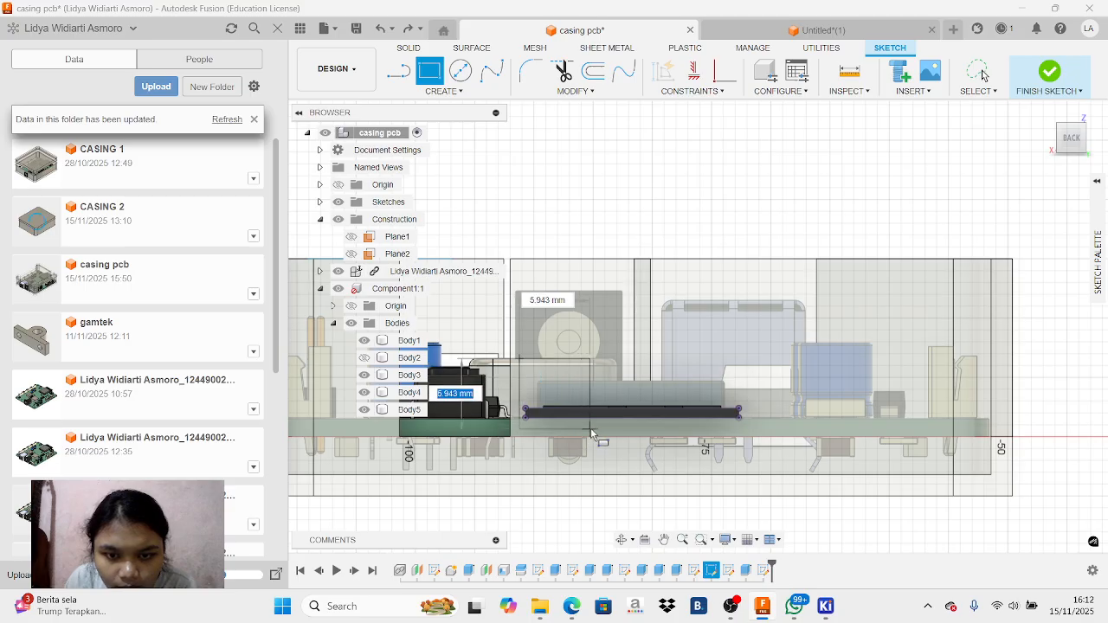
pyautogui.click(750, 435)
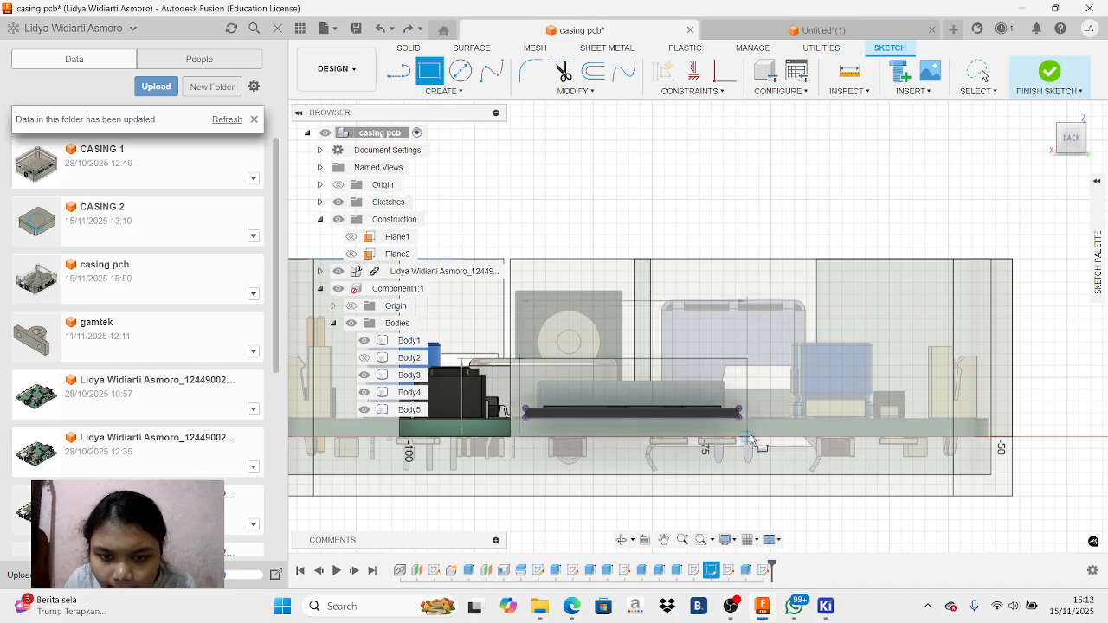
pyautogui.click(692, 375)
pyautogui.rightClick(795, 335)
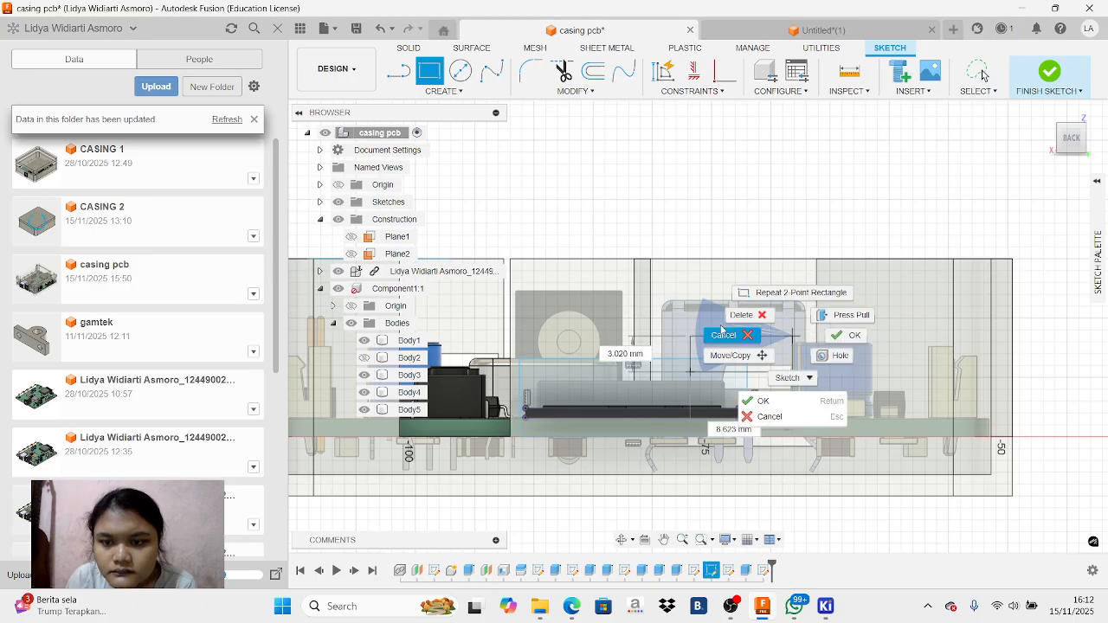
pyautogui.click(725, 336)
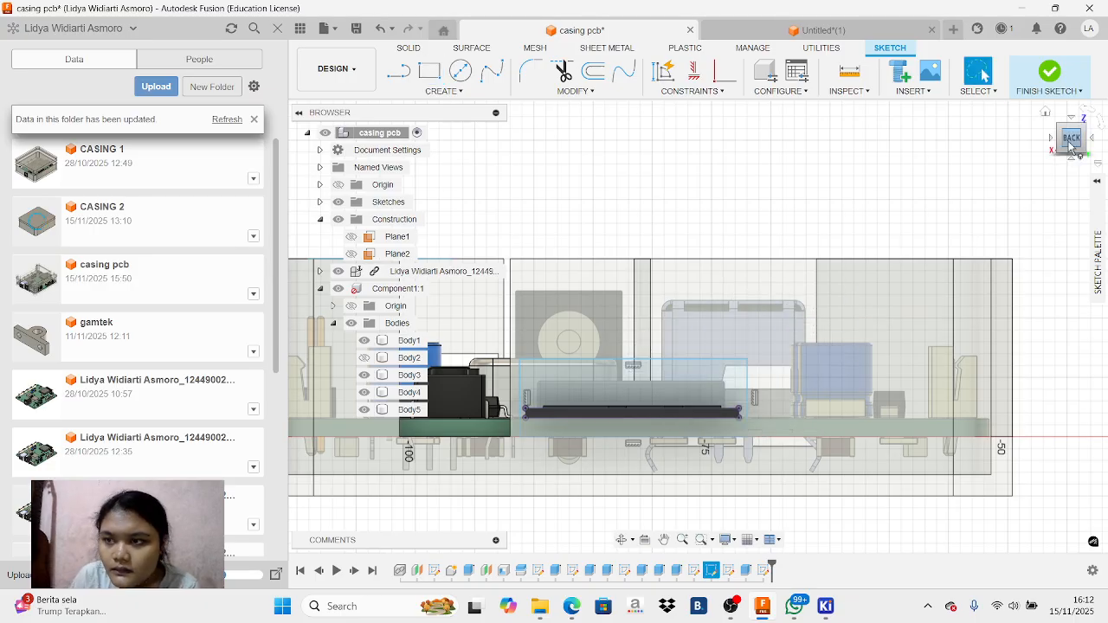
# Extrude the rectangle's outer and raised inner profiles around the thin black component 20 mm as a cut through the back wall
pyautogui.click(580, 389)
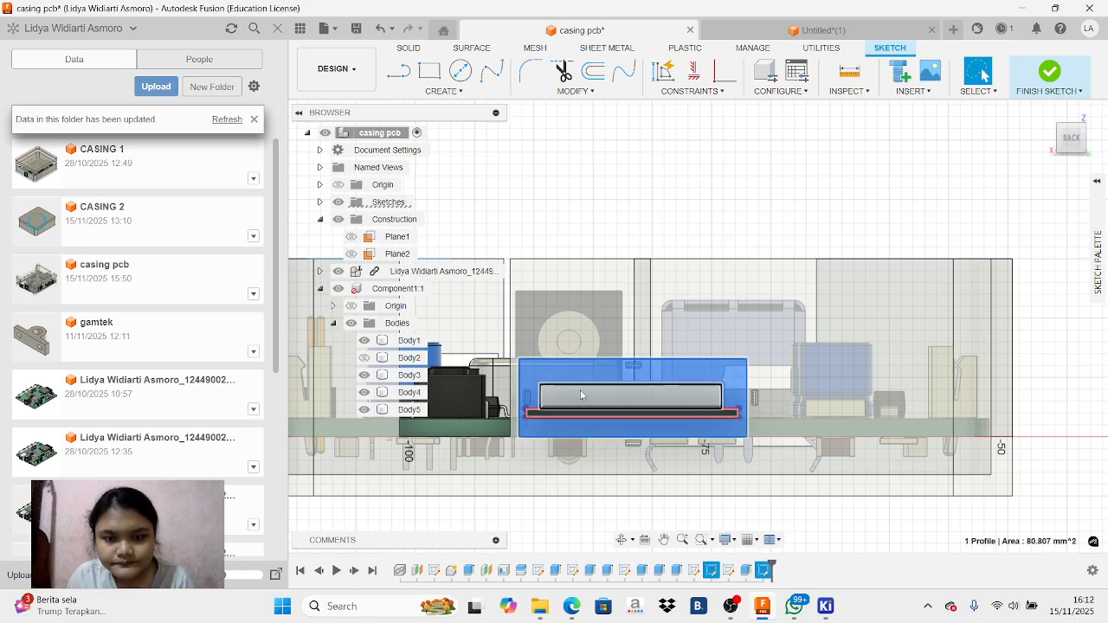
pyautogui.press('capslock')
pyautogui.click(581, 391)
pyautogui.click(580, 389)
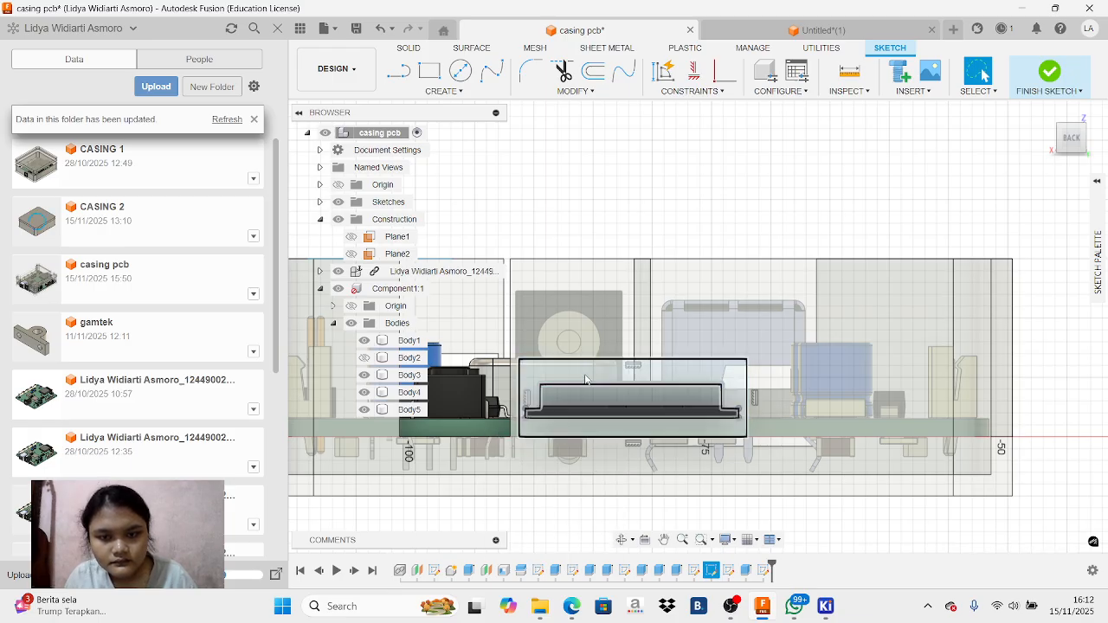
pyautogui.click(585, 375)
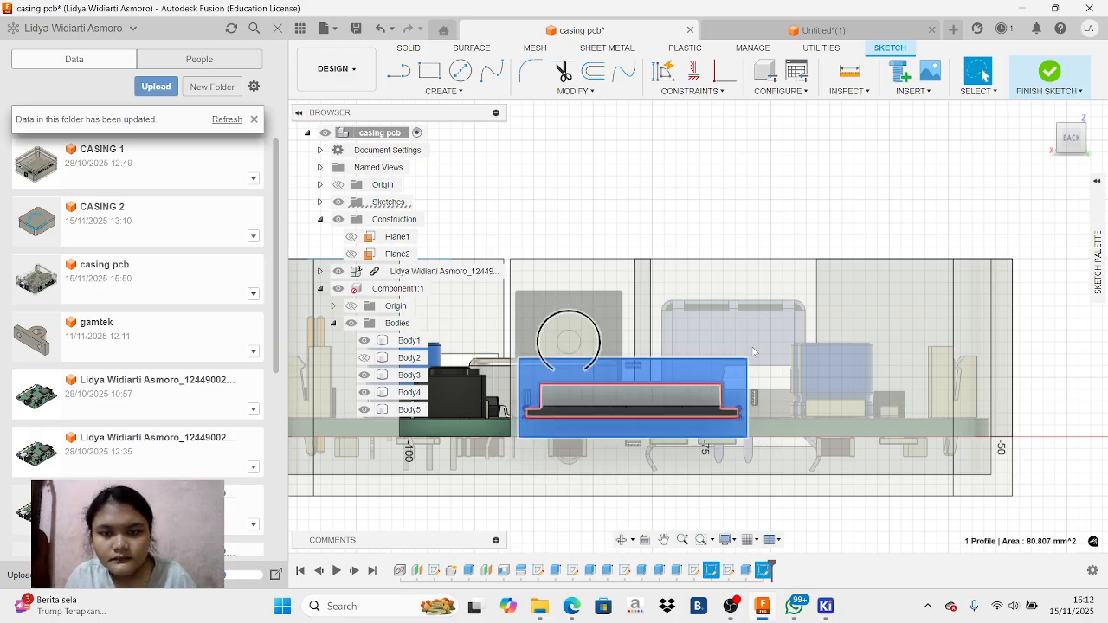
pyautogui.keyDown('shift'); pyautogui.click(604, 402); pyautogui.keyUp('shift')
pyautogui.keyDown('shift'); pyautogui.click(610, 412); pyautogui.keyUp('shift')
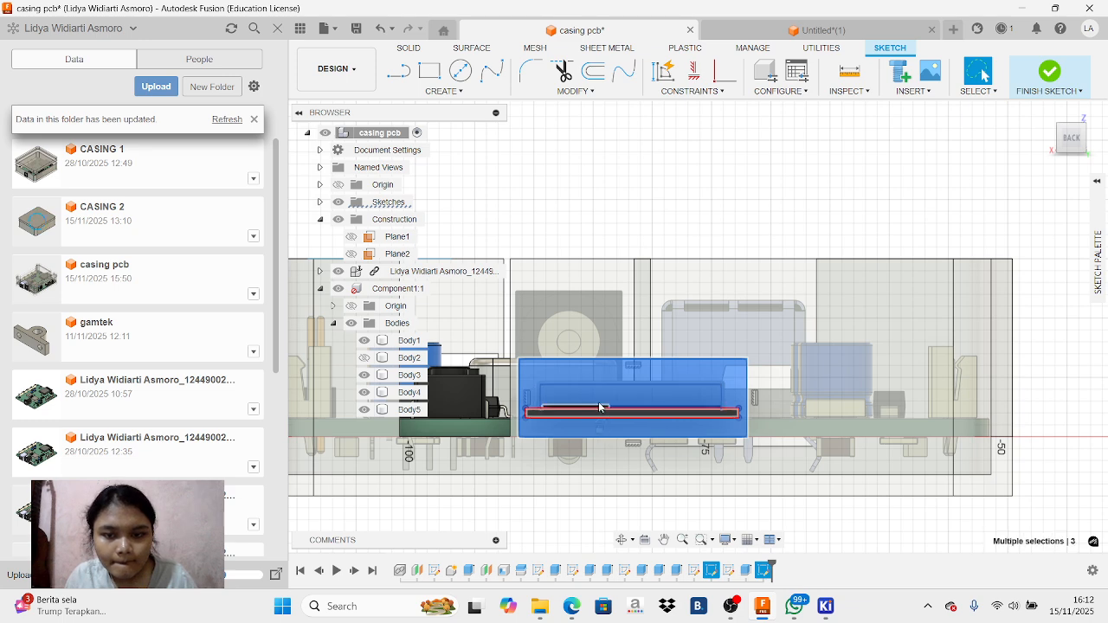
pyautogui.keyDown('shift'); pyautogui.click(633, 375); pyautogui.keyUp('shift')
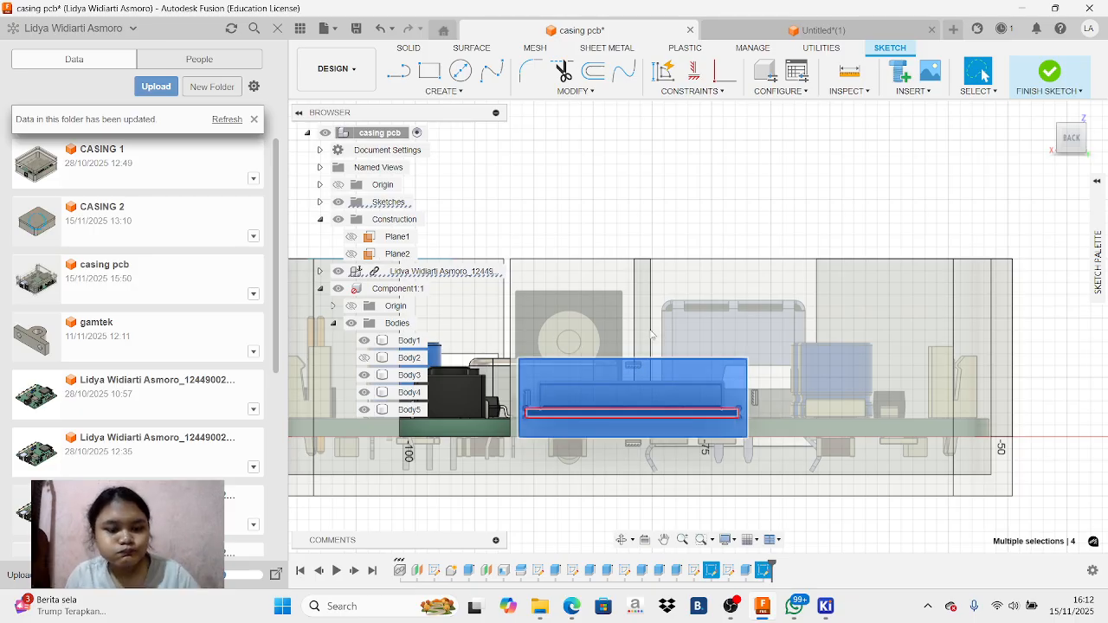
pyautogui.press('e')
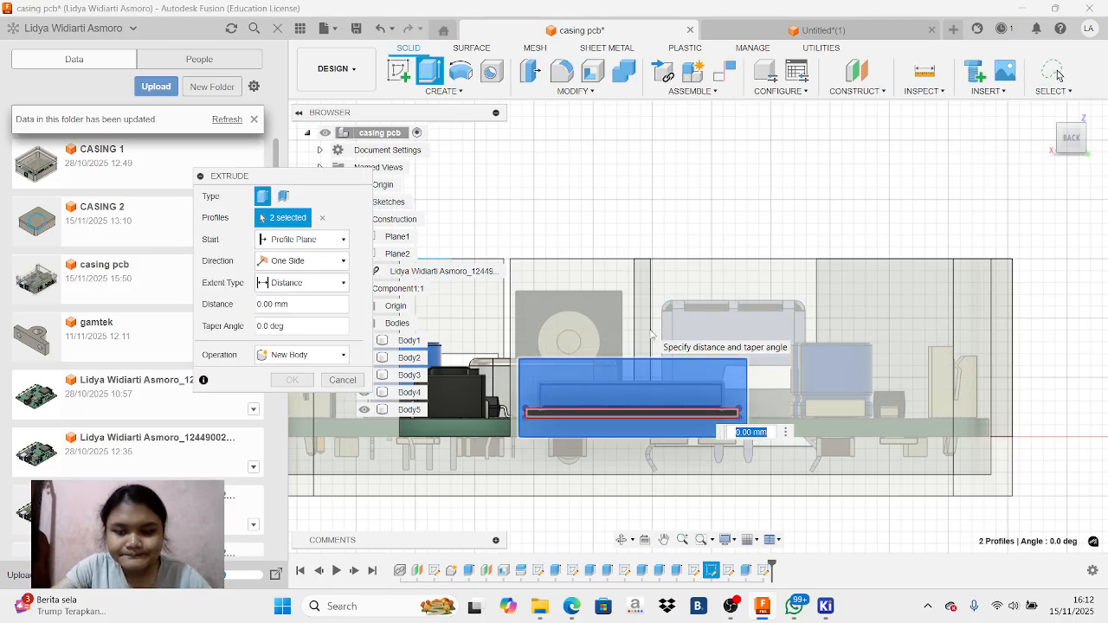
pyautogui.write('20')
pyautogui.press('Return')
pyautogui.press('Return')
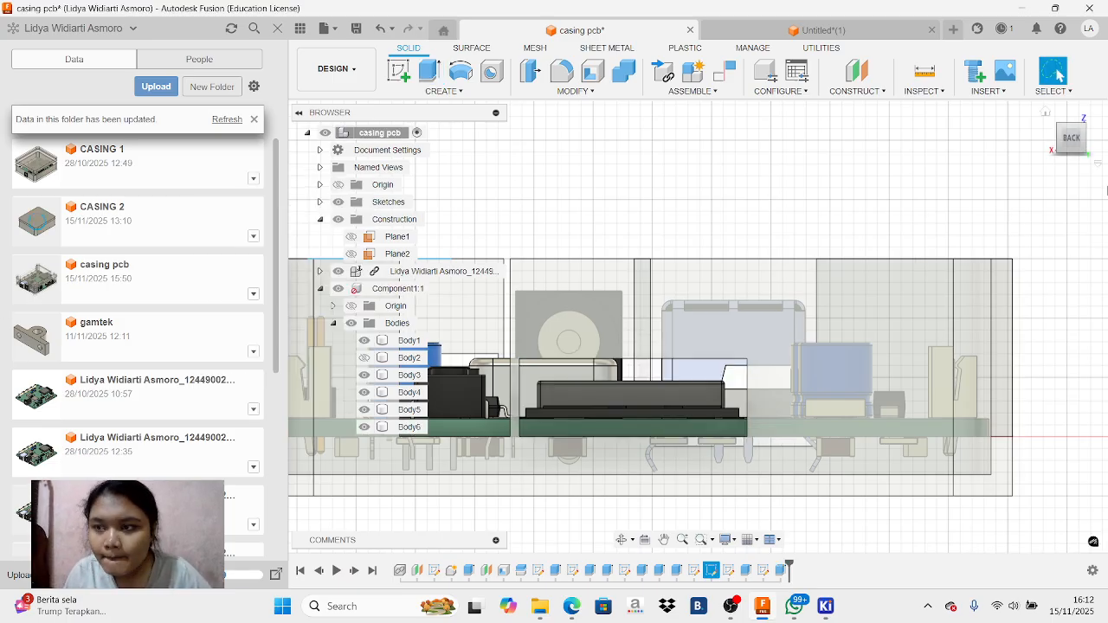
pyautogui.moveTo(1074, 143)
pyautogui.mouseDown()
pyautogui.moveTo(1095, 160)
pyautogui.moveTo(1073, 172)
pyautogui.moveTo(1072, 144)
pyautogui.moveTo(1079, 158)
pyautogui.mouseUp()
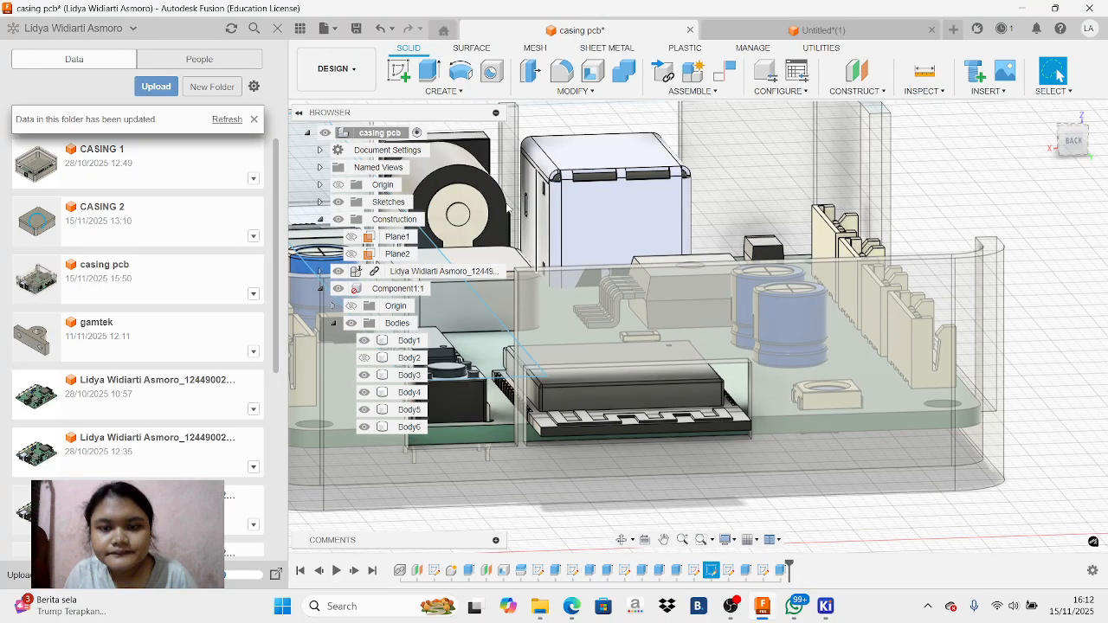
# Show the lid body Body2 again and set the casing component's opacity to 100%
pyautogui.scroll(-5, 551, 215)
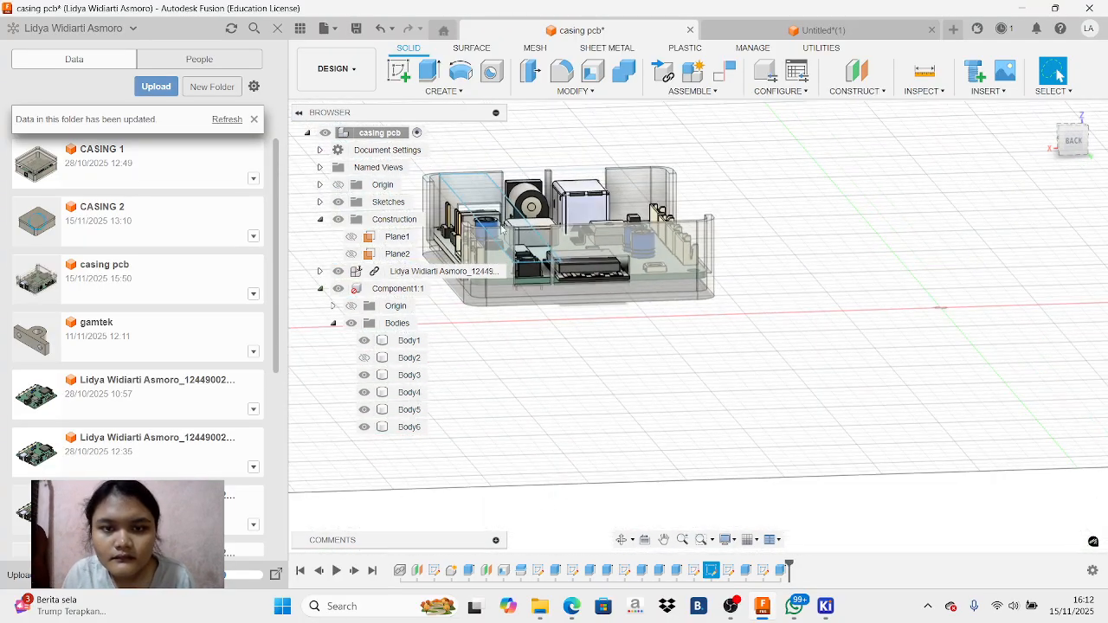
pyautogui.click(365, 358)
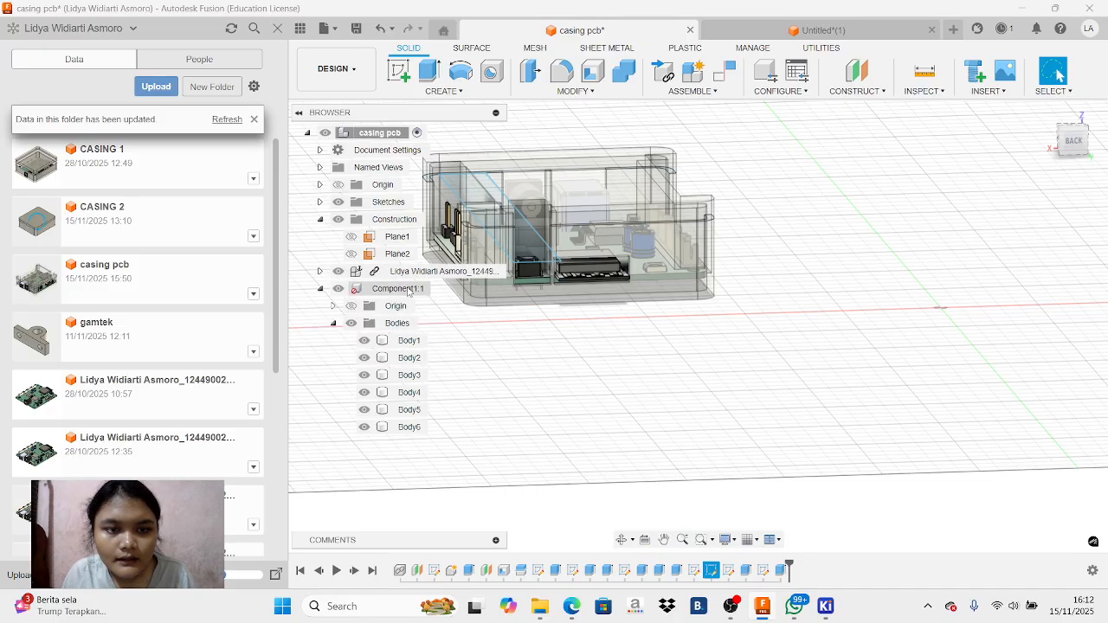
pyautogui.rightClick(407, 289)
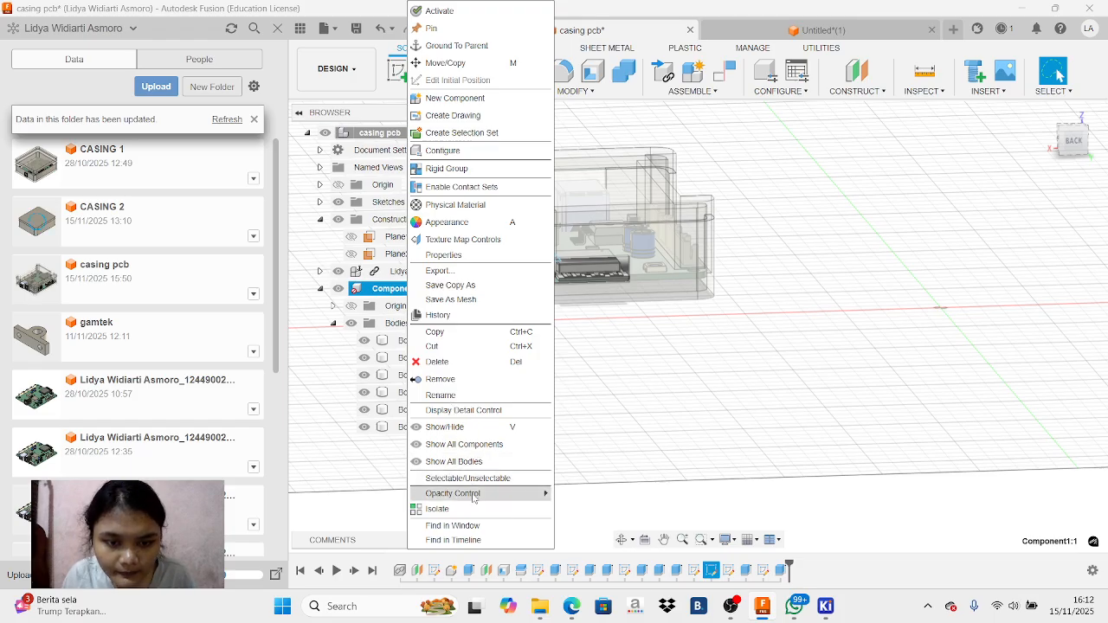
pyautogui.moveTo(506, 494)
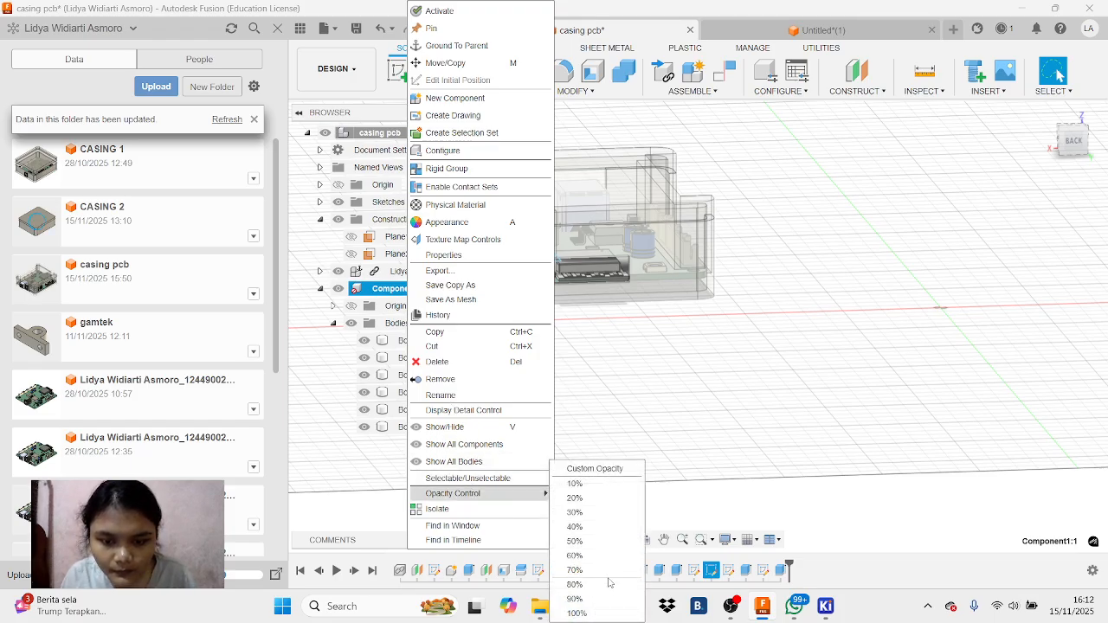
pyautogui.click(580, 585)
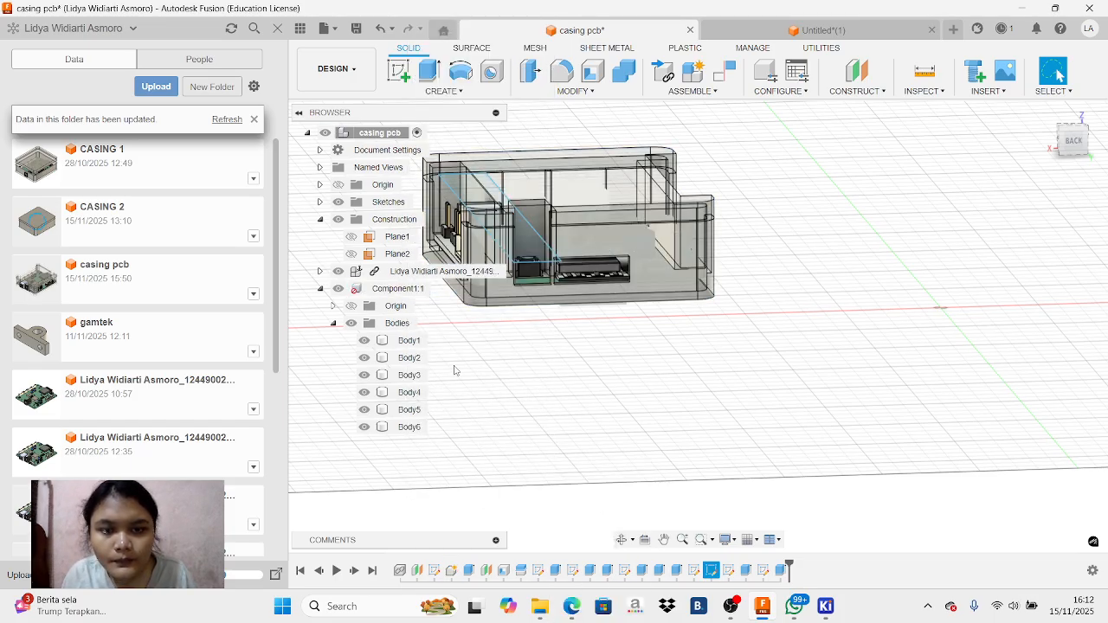
pyautogui.rightClick(400, 289)
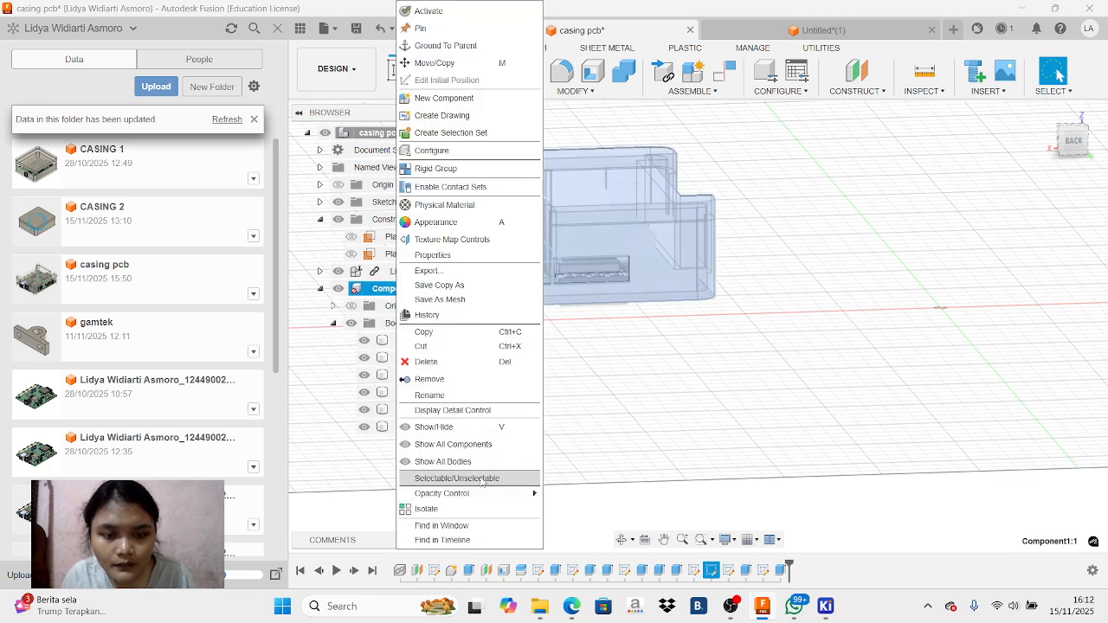
pyautogui.moveTo(485, 493)
pyautogui.click(605, 614)
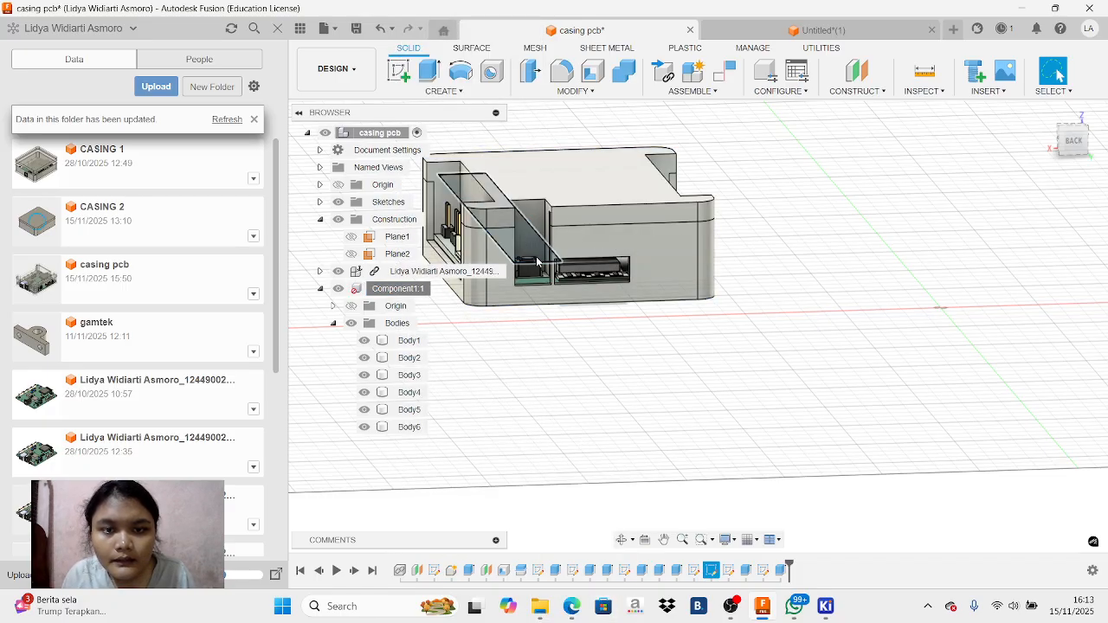
# Delete the leftover sketch lines that run across the casing top to the back-wall openings
pyautogui.rightClick(537, 260)
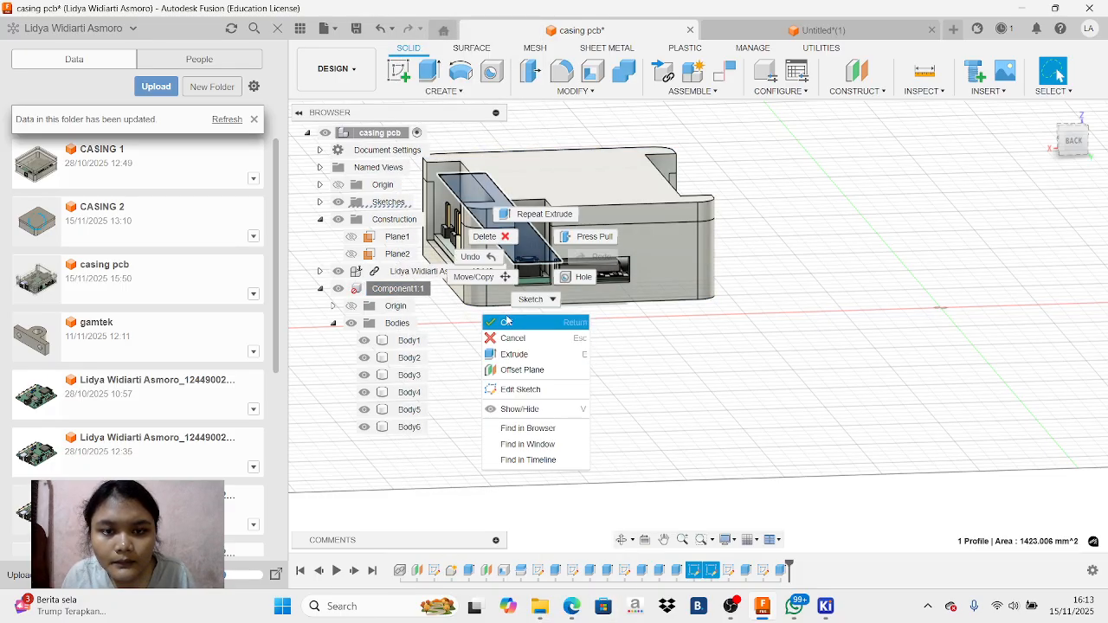
pyautogui.click(485, 237)
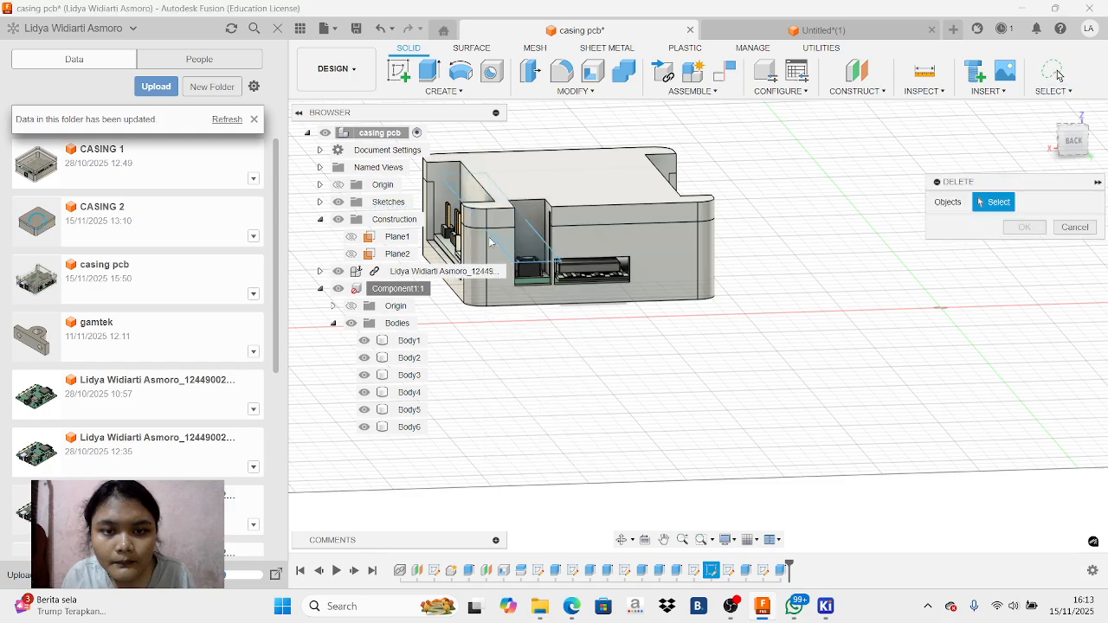
pyautogui.rightClick(530, 266)
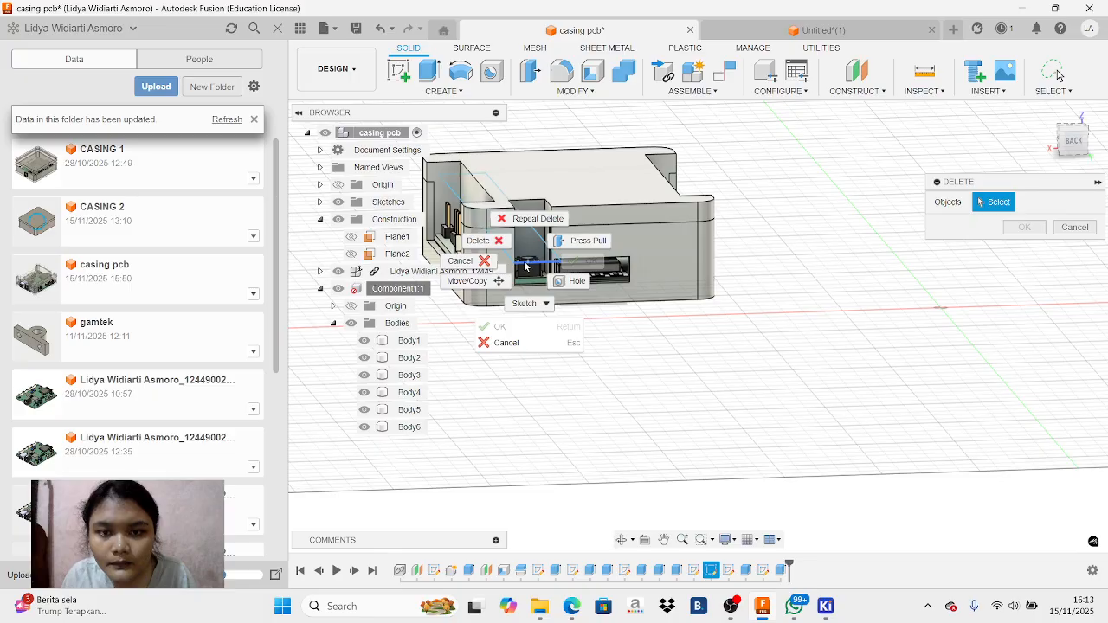
pyautogui.click(501, 245)
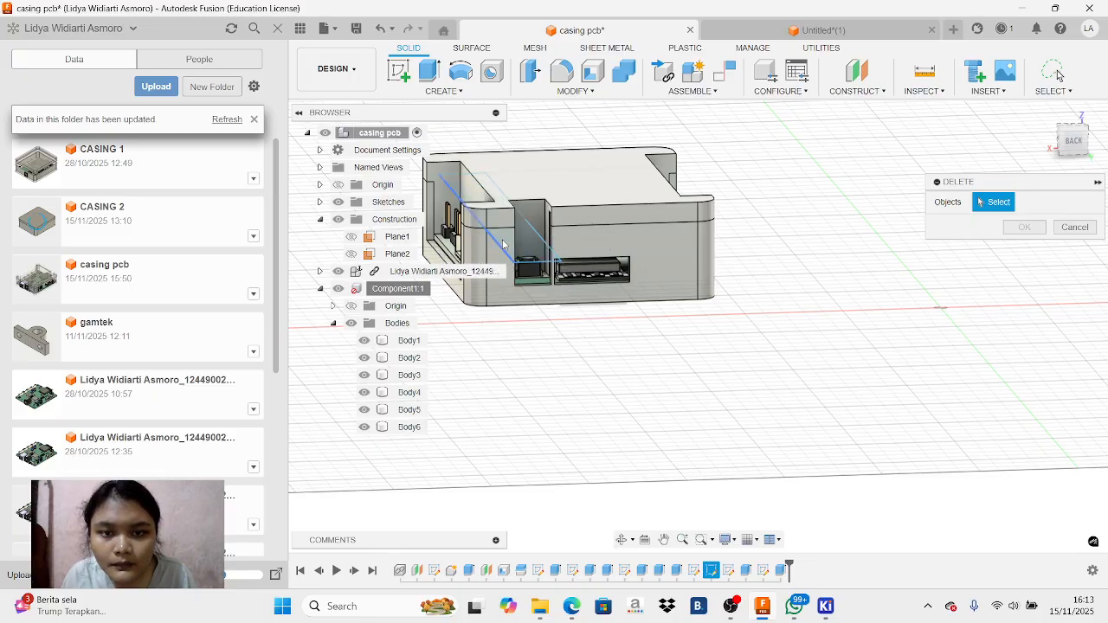
pyautogui.click(505, 251)
pyautogui.click(542, 242)
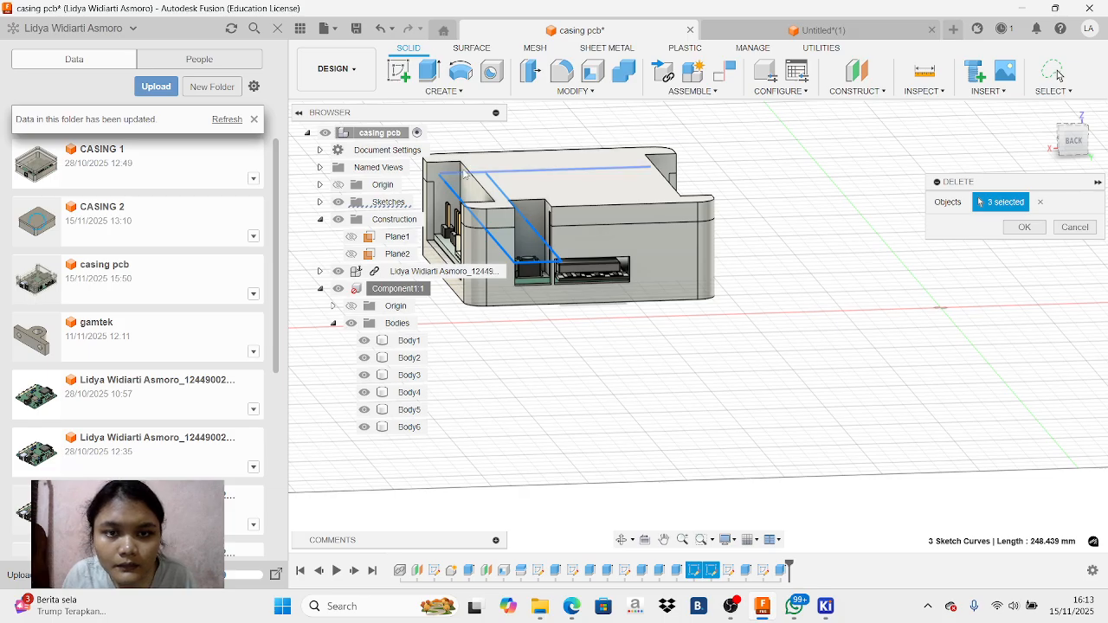
pyautogui.click(1024, 227)
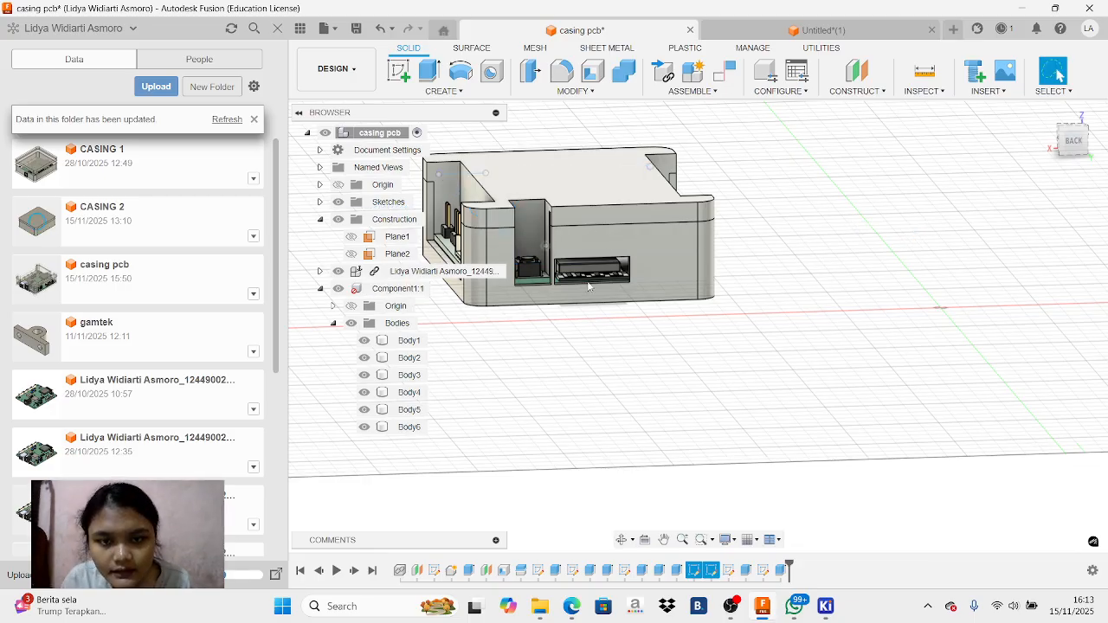
# Examine the closed casing's front connector openings, side cutouts and the component protruding through the back wall
pyautogui.click(622, 539)
pyautogui.moveTo(508, 316); pyautogui.dragTo(724, 335)
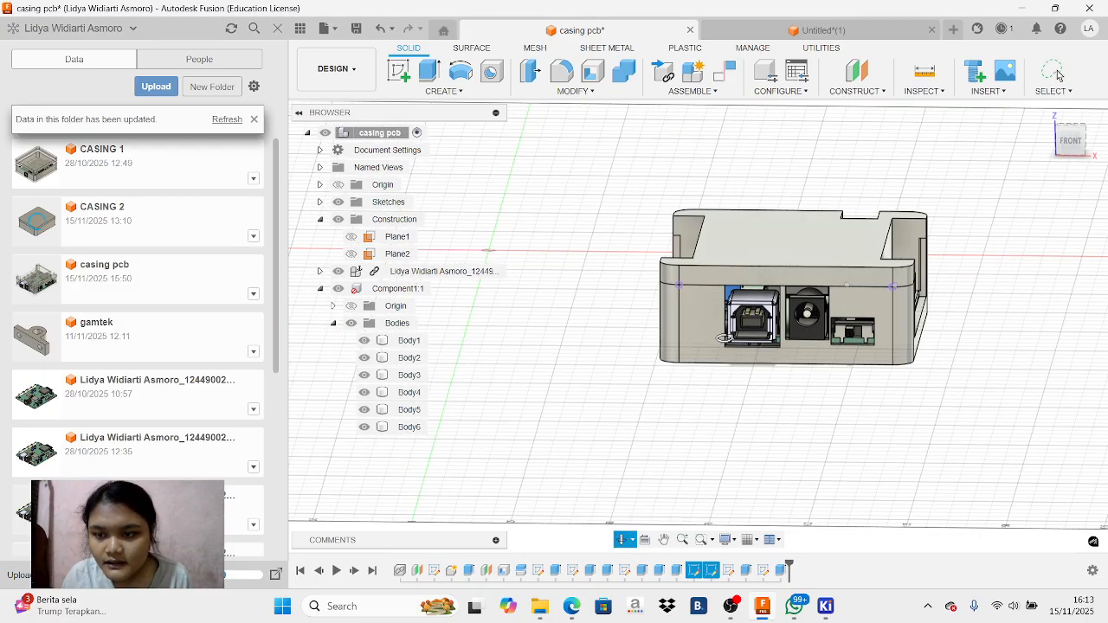
pyautogui.scroll(5, 724, 335)
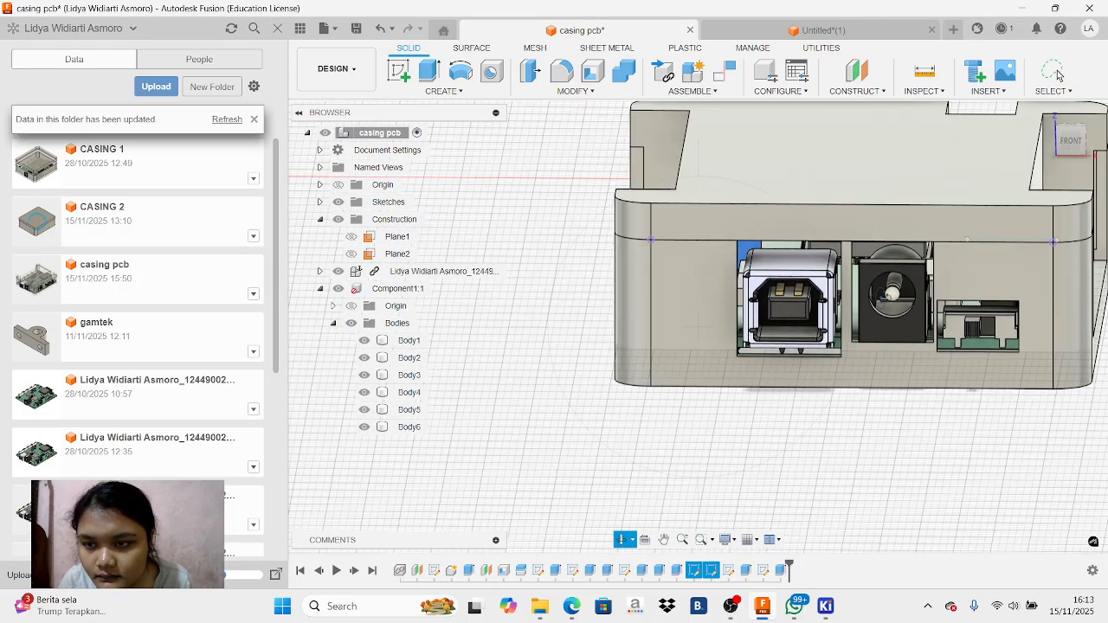
pyautogui.moveTo(910, 295); pyautogui.dragTo(823, 298)
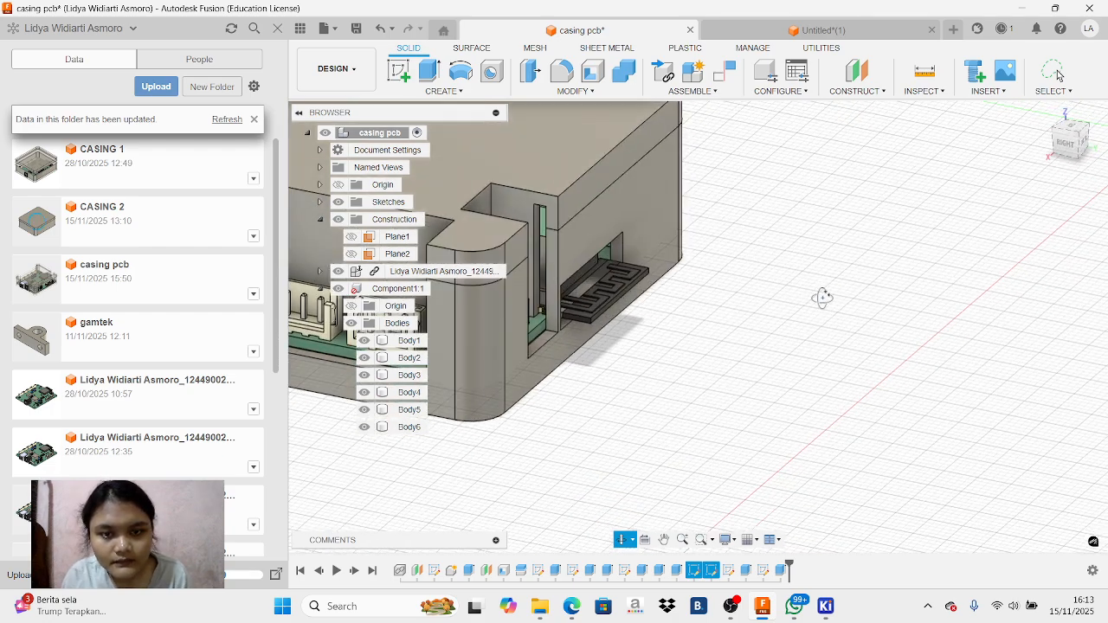
pyautogui.scroll(-5, 554, 238)
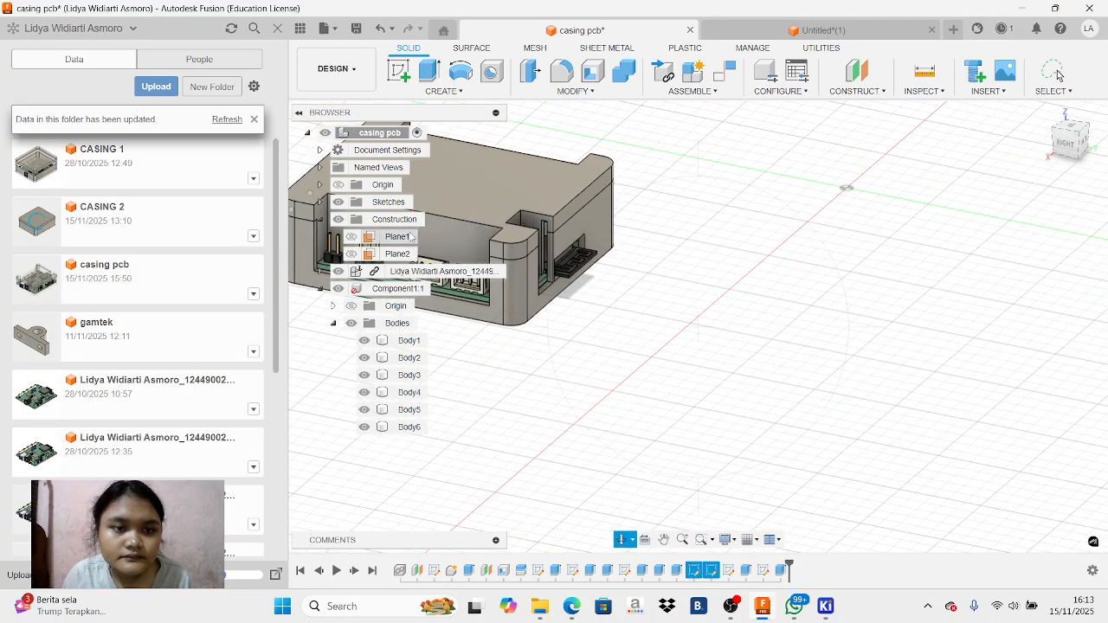
pyautogui.moveTo(567, 223); pyautogui.dragTo(694, 328, button='middle')
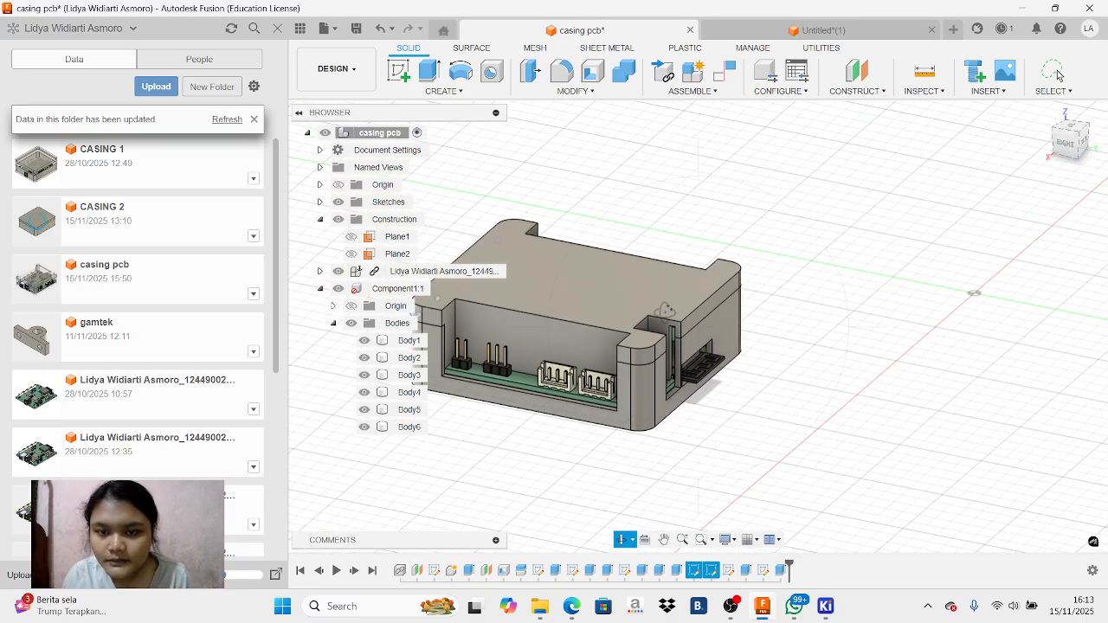
pyautogui.moveTo(626, 329); pyautogui.dragTo(704, 335, button='middle')
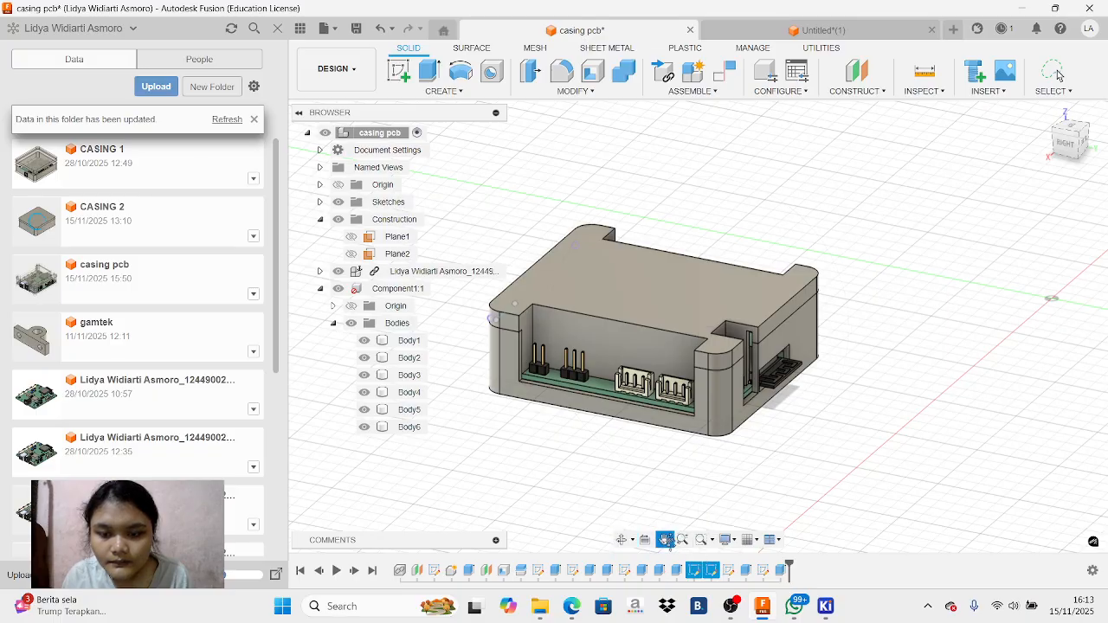
pyautogui.click(1056, 75)
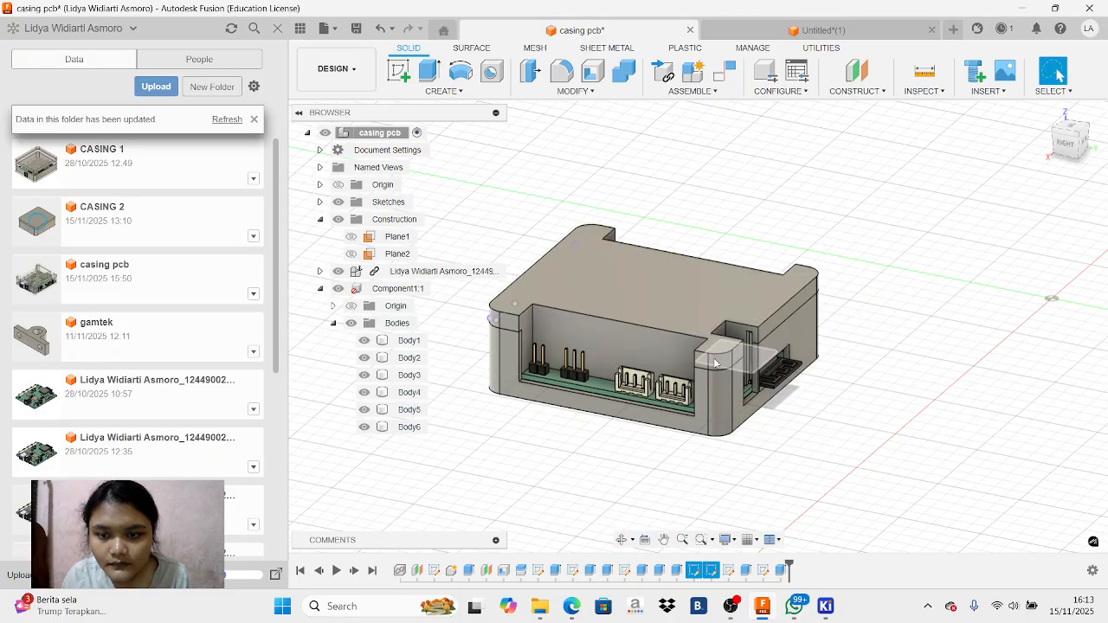
# Check where the construction planes Plane1 and Plane2 lie on the casing, leaving both hidden
pyautogui.click(388, 362)
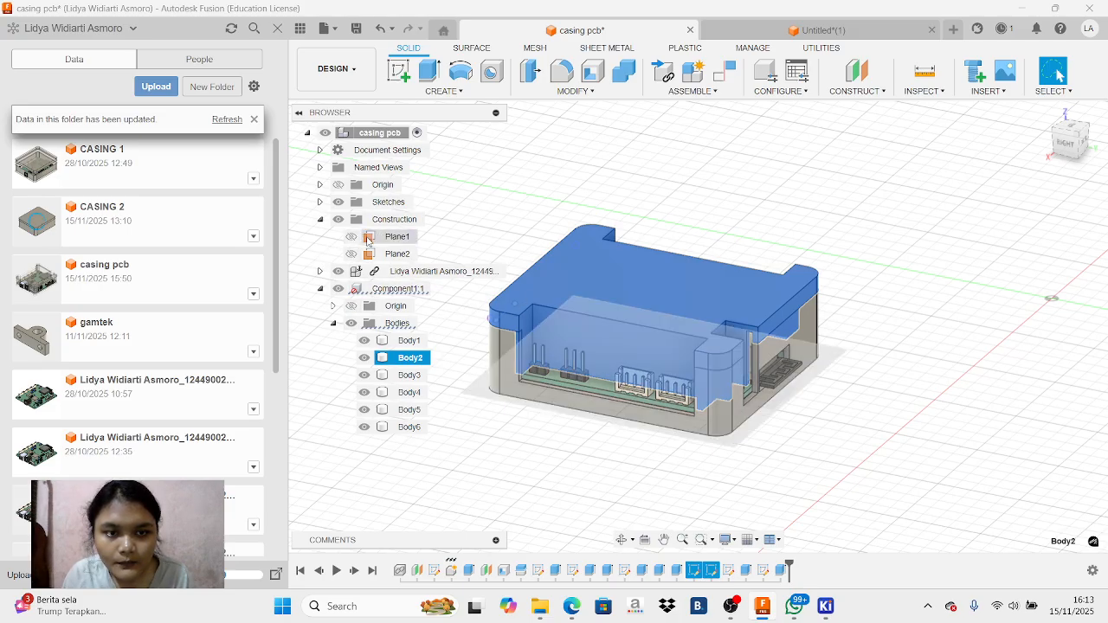
pyautogui.click(368, 239)
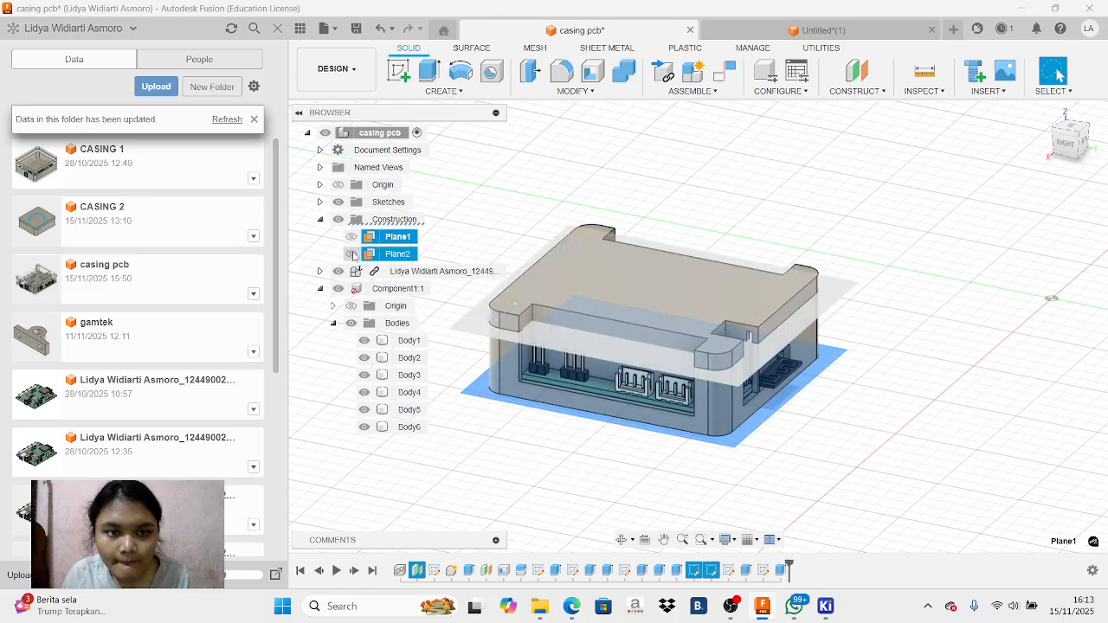
pyautogui.click(362, 255)
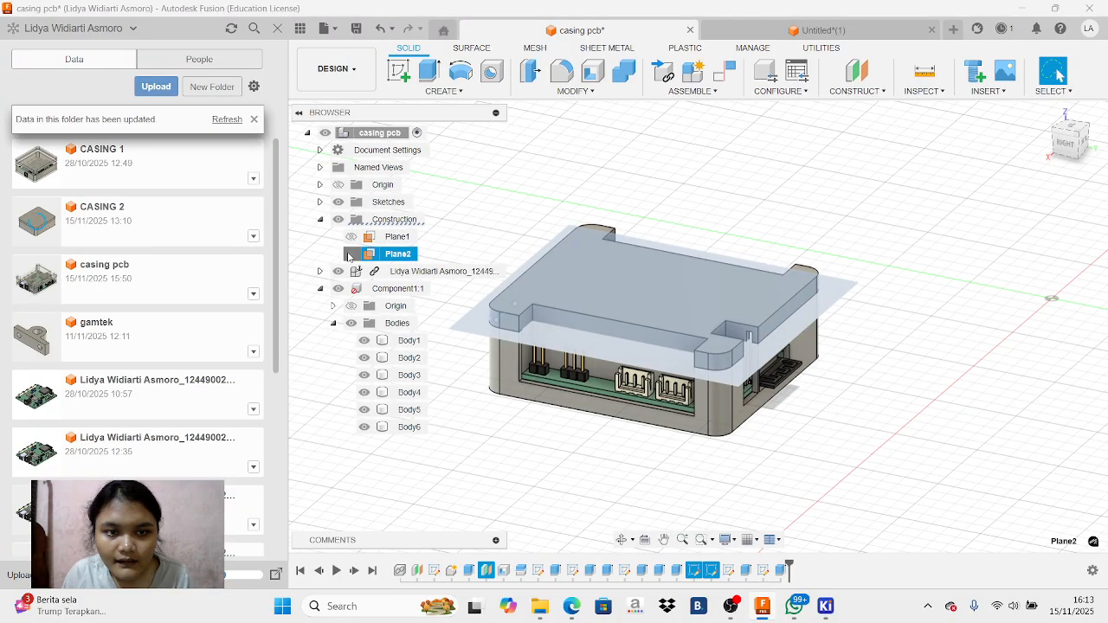
pyautogui.moveTo(575, 317); pyautogui.dragTo(565, 323)
pyautogui.press('Escape')
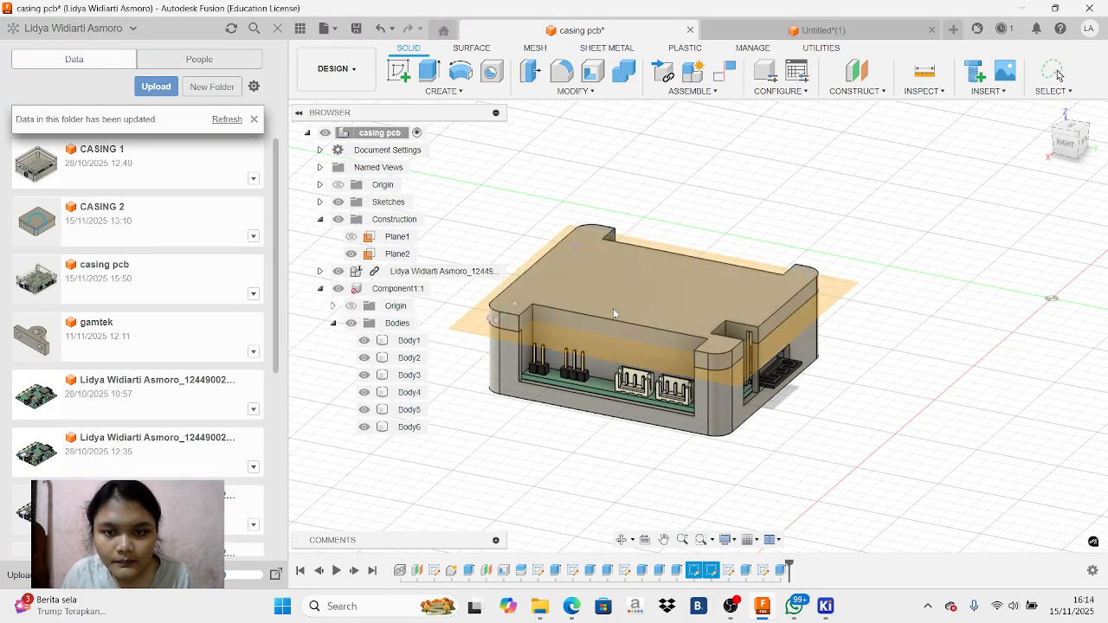
pyautogui.click(352, 254)
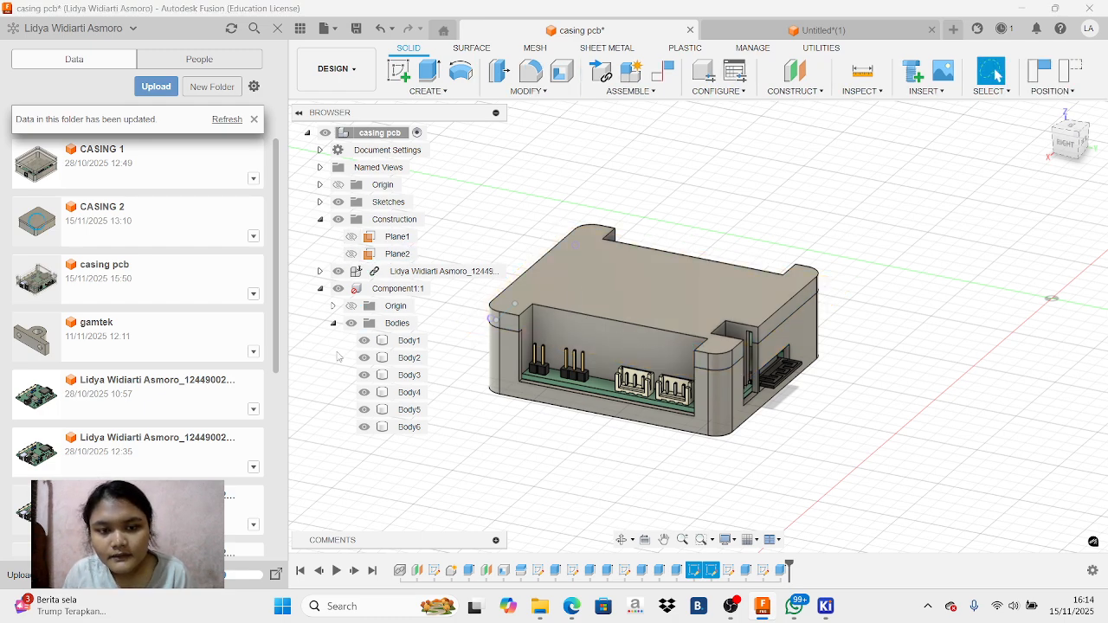
# Hide the lid body Body2 and examine the back-wall openings around the push button and the thin black component
pyautogui.click(374, 361)
pyautogui.click(364, 358)
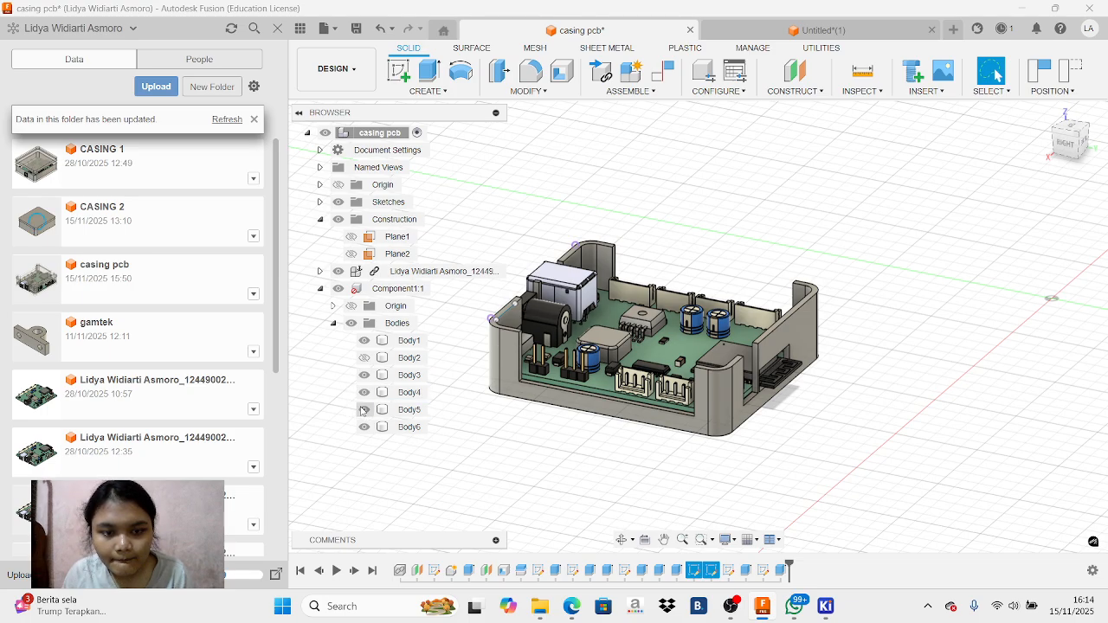
pyautogui.click(364, 342)
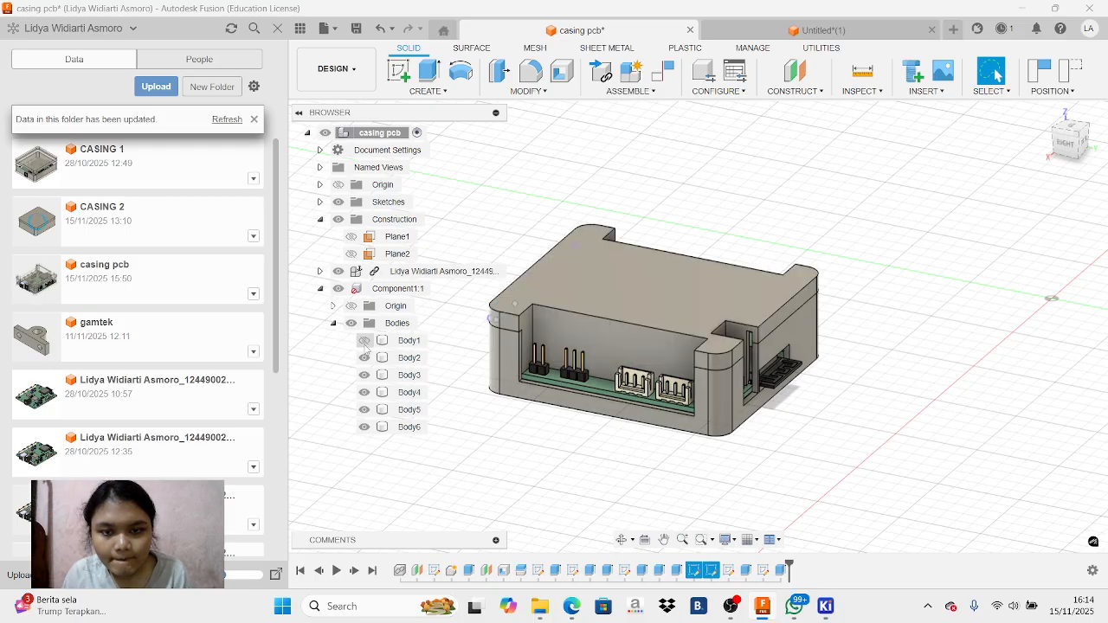
pyautogui.click(365, 428)
pyautogui.click(365, 429)
pyautogui.click(365, 358)
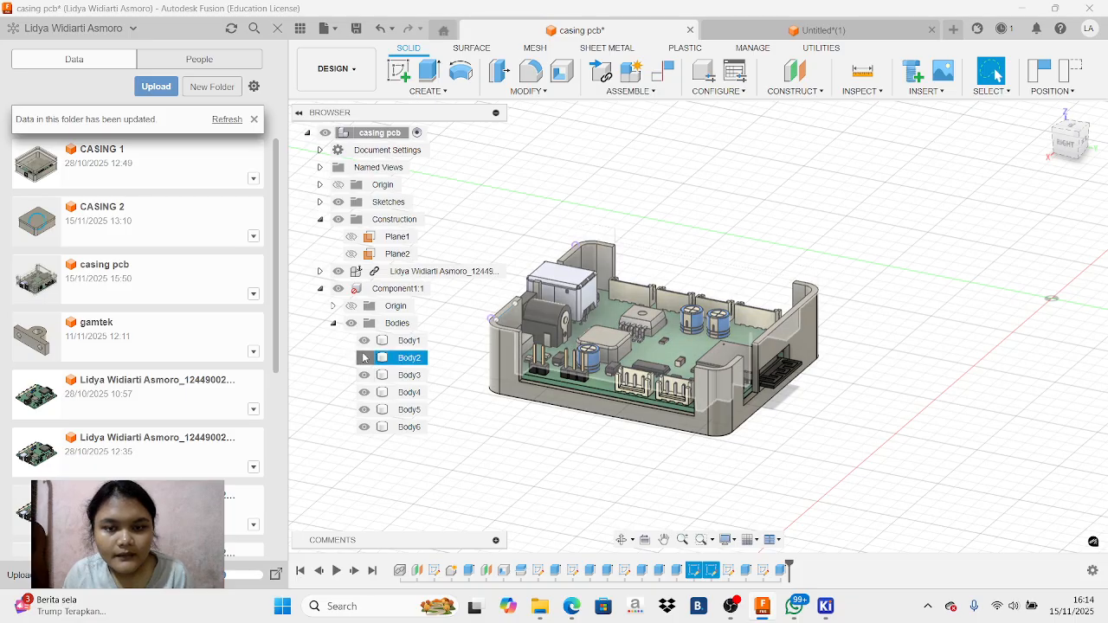
pyautogui.click(364, 359)
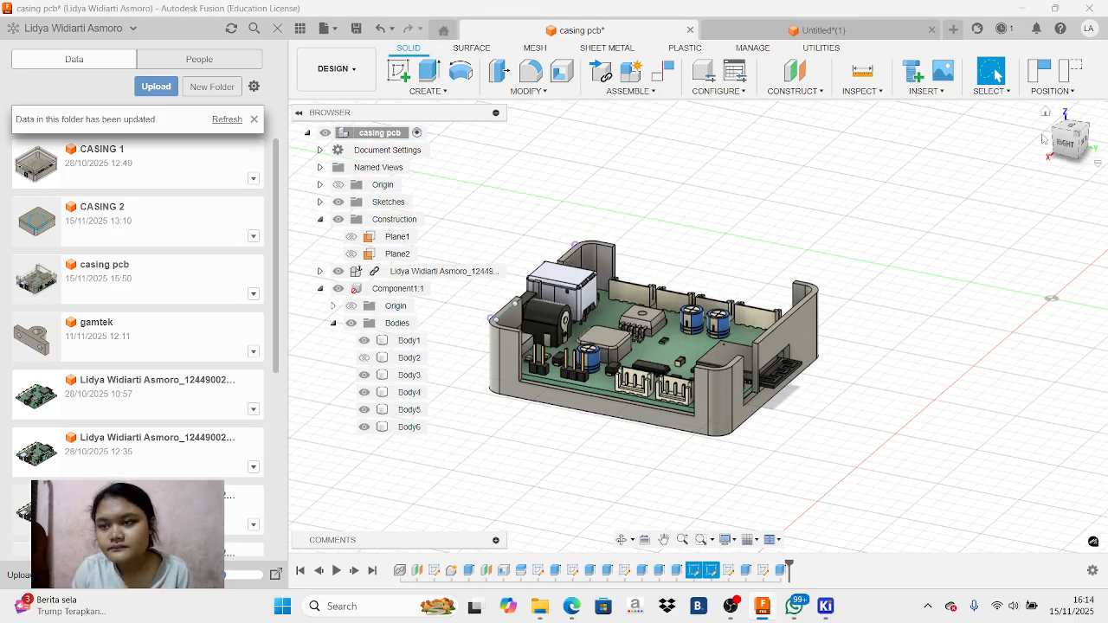
pyautogui.click(1070, 125)
pyautogui.moveTo(1070, 137)
pyautogui.mouseDown()
pyautogui.moveTo(1029, 117)
pyautogui.moveTo(1041, 109)
pyautogui.moveTo(1053, 162)
pyautogui.mouseUp()
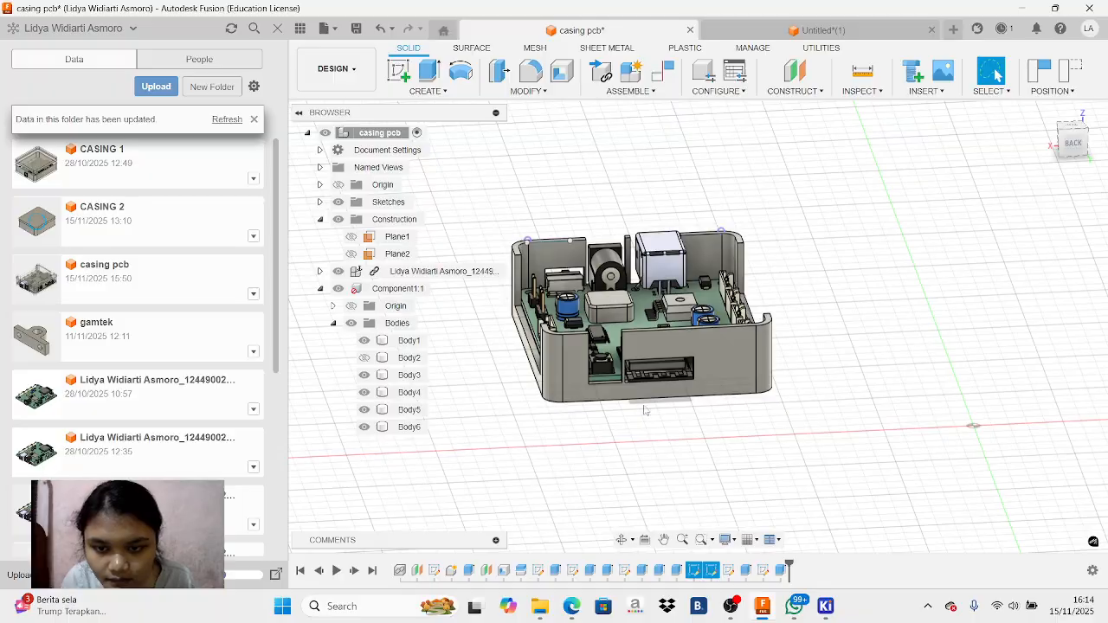
pyautogui.scroll(5, 528, 184)
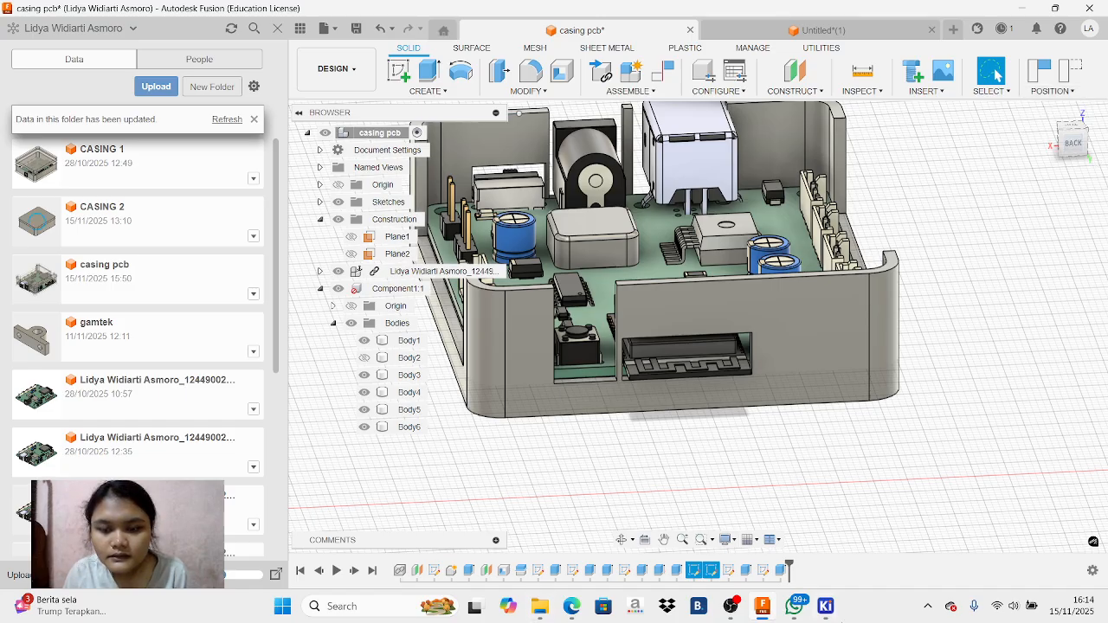
pyautogui.click(730, 607)
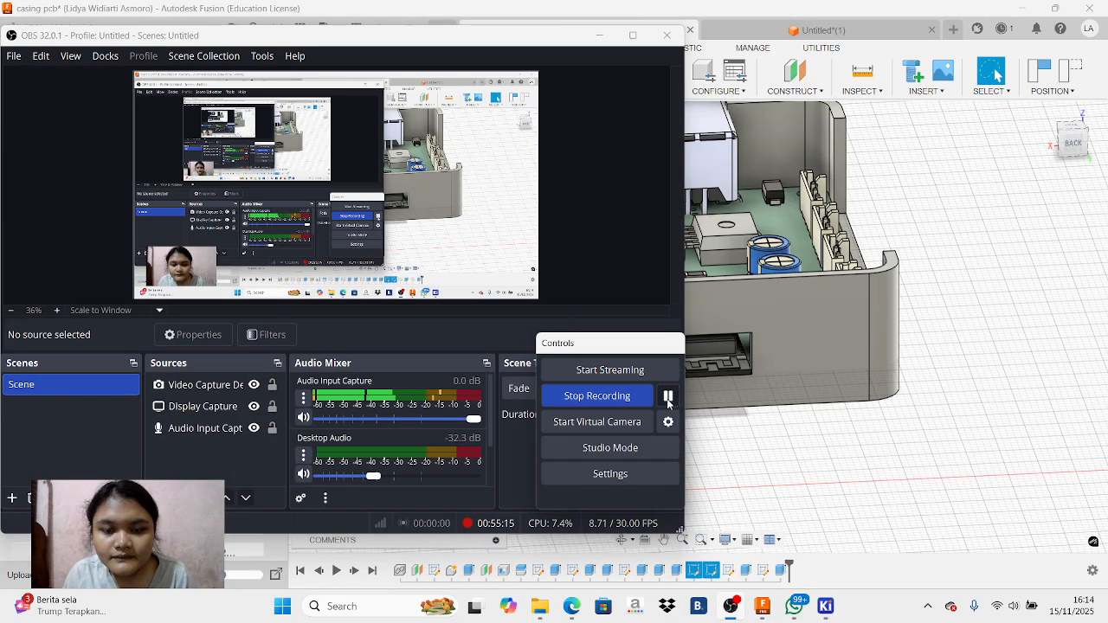
pyautogui.click(599, 36)
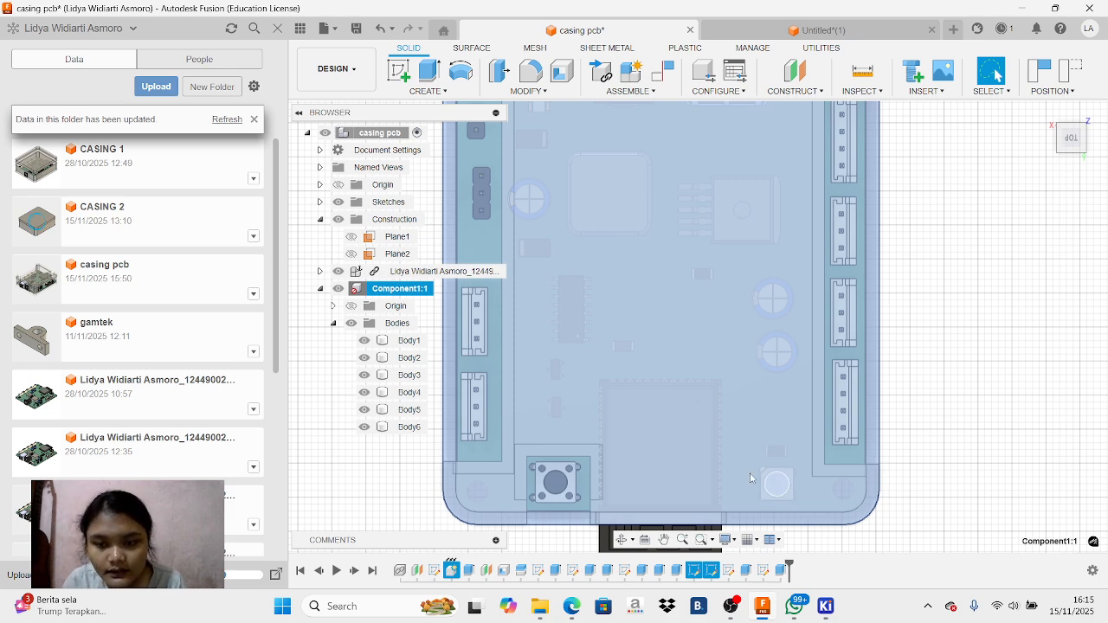
# Create a sketch on the PCB's top face beneath the casing top
pyautogui.click(1023, 371)
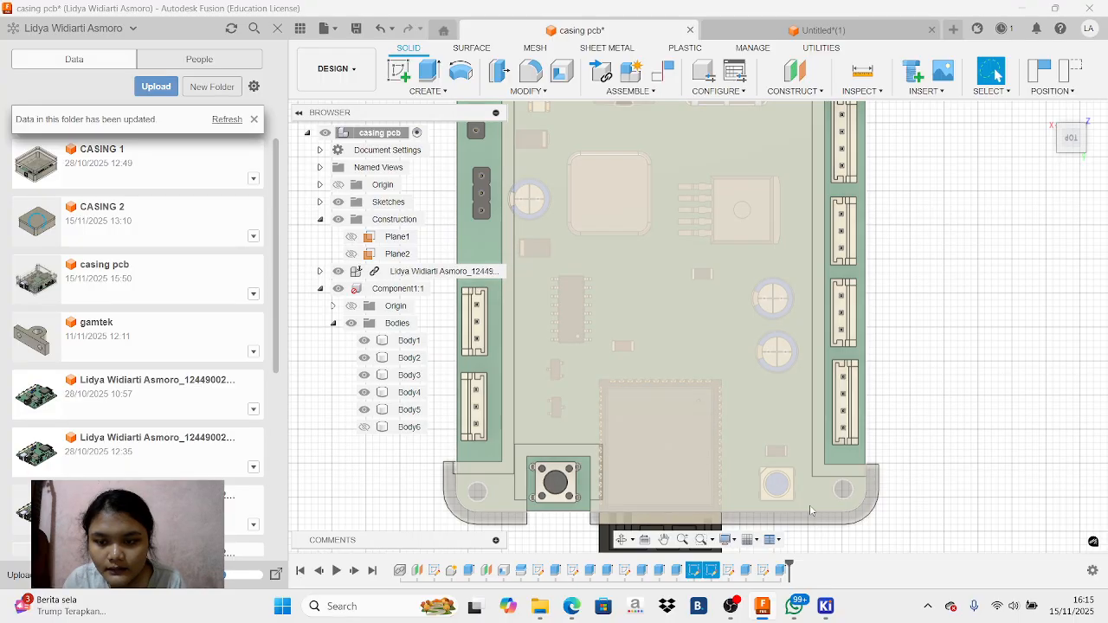
pyautogui.click(810, 509)
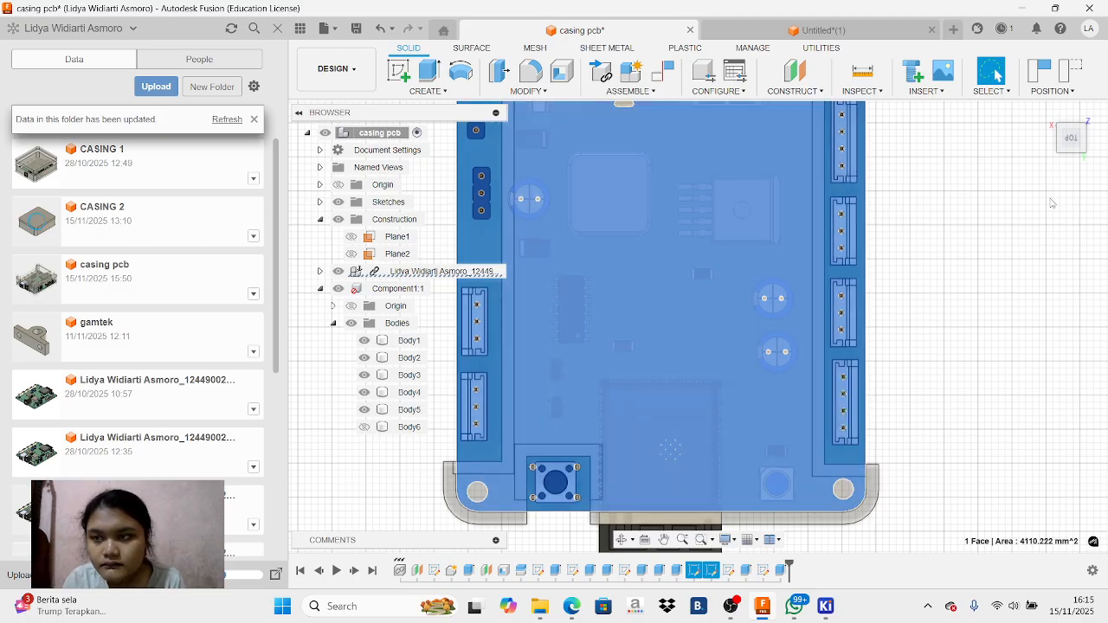
pyautogui.click(1073, 155)
pyautogui.moveTo(1073, 149); pyautogui.dragTo(1067, 180)
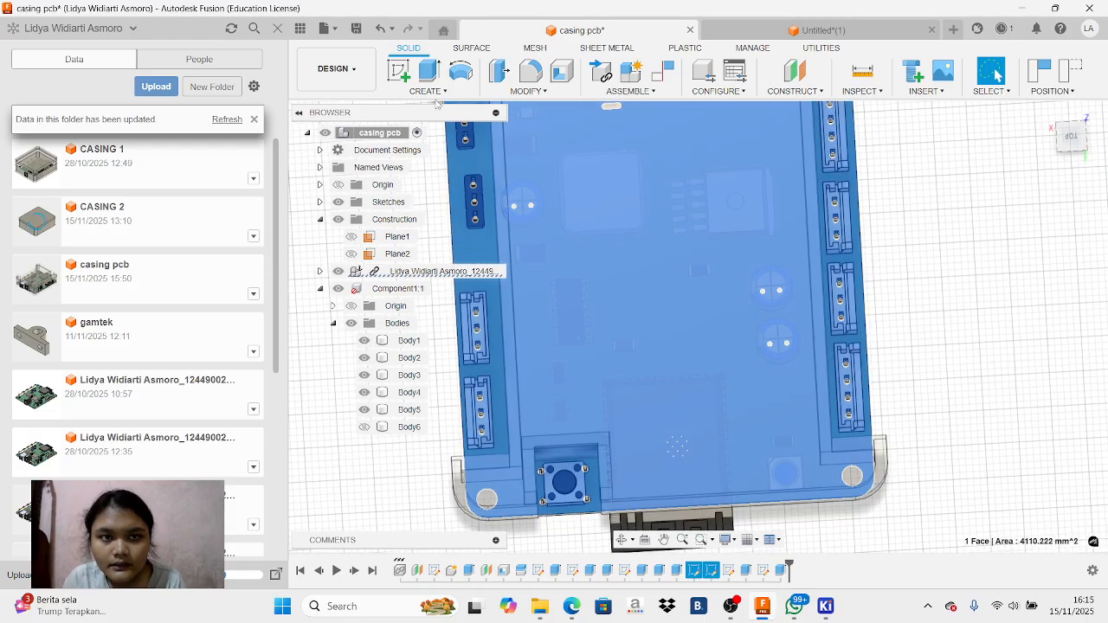
pyautogui.click(399, 72)
pyautogui.click(582, 321)
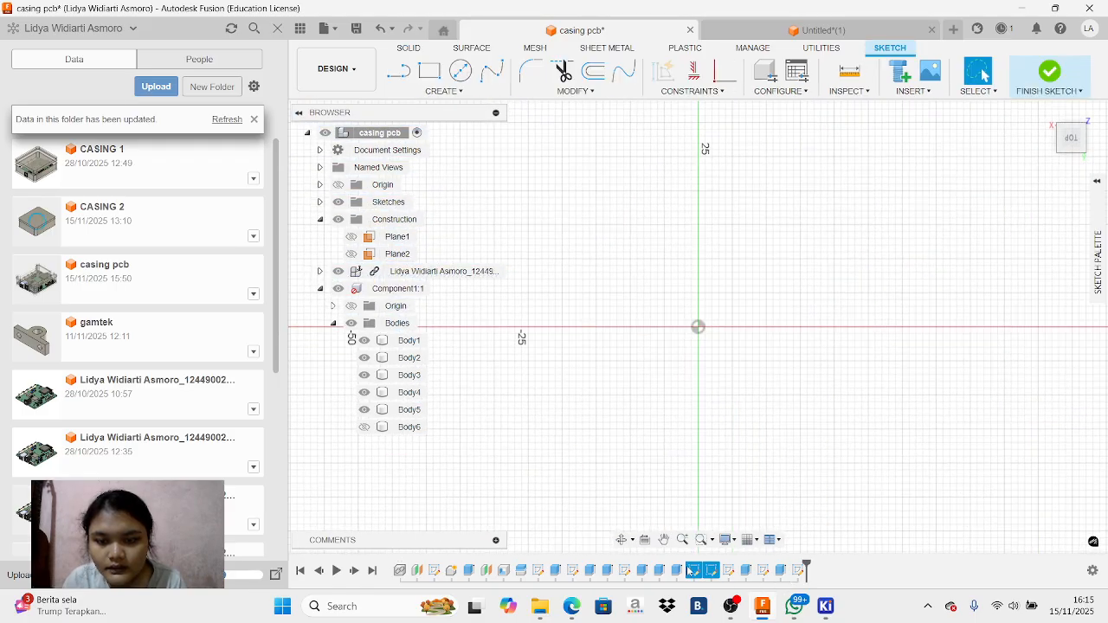
# Sketch a rectangle about 7 mm by 6 mm around the square component with the round lens near the board's back corner
pyautogui.click(650, 540)
pyautogui.click(664, 538)
pyautogui.moveTo(576, 188)
pyautogui.mouseDown()
pyautogui.moveTo(663, 304)
pyautogui.moveTo(971, 427)
pyautogui.mouseUp()
pyautogui.moveTo(735, 254); pyautogui.dragTo(855, 370)
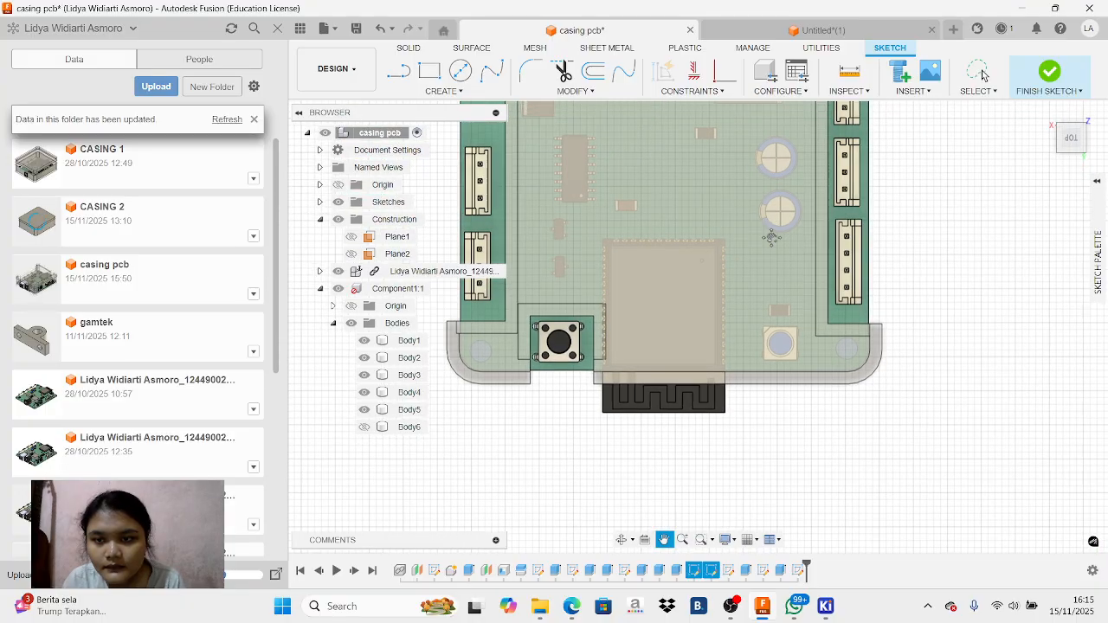
pyautogui.scroll(3, 771, 238)
pyautogui.scroll(4, 798, 363)
pyautogui.scroll(3, 797, 364)
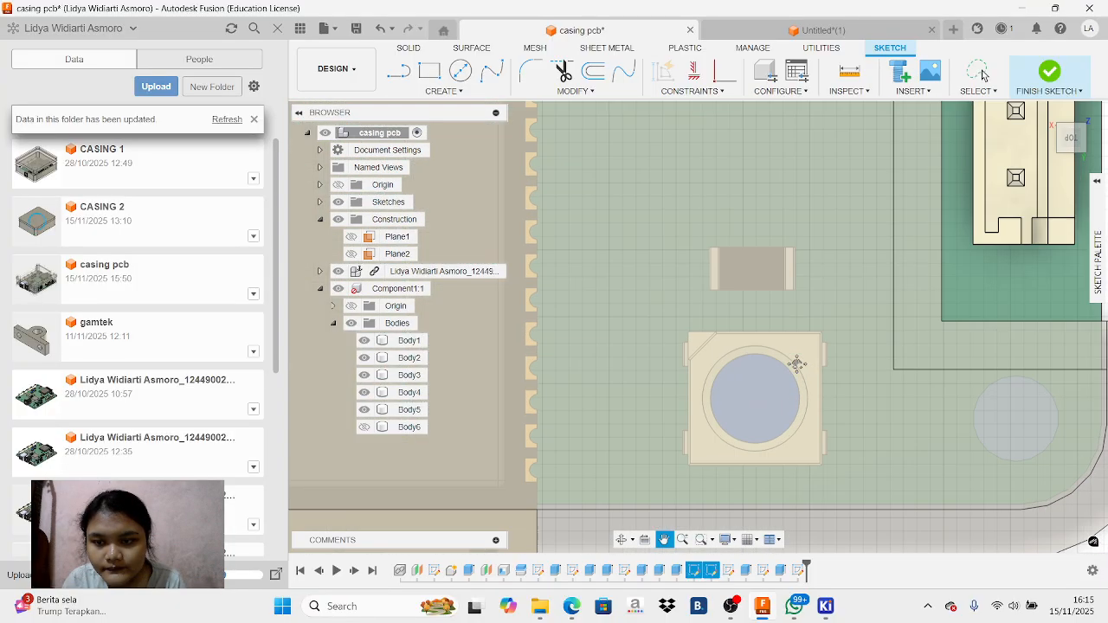
pyautogui.scroll(-2, 798, 363)
pyautogui.press('r')
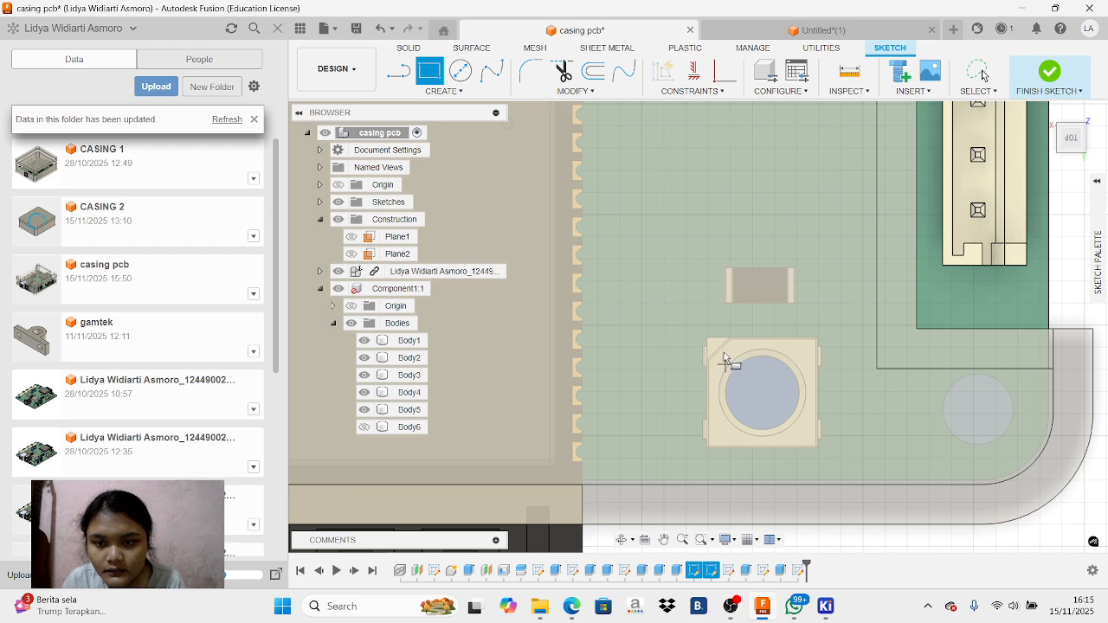
pyautogui.press('c')
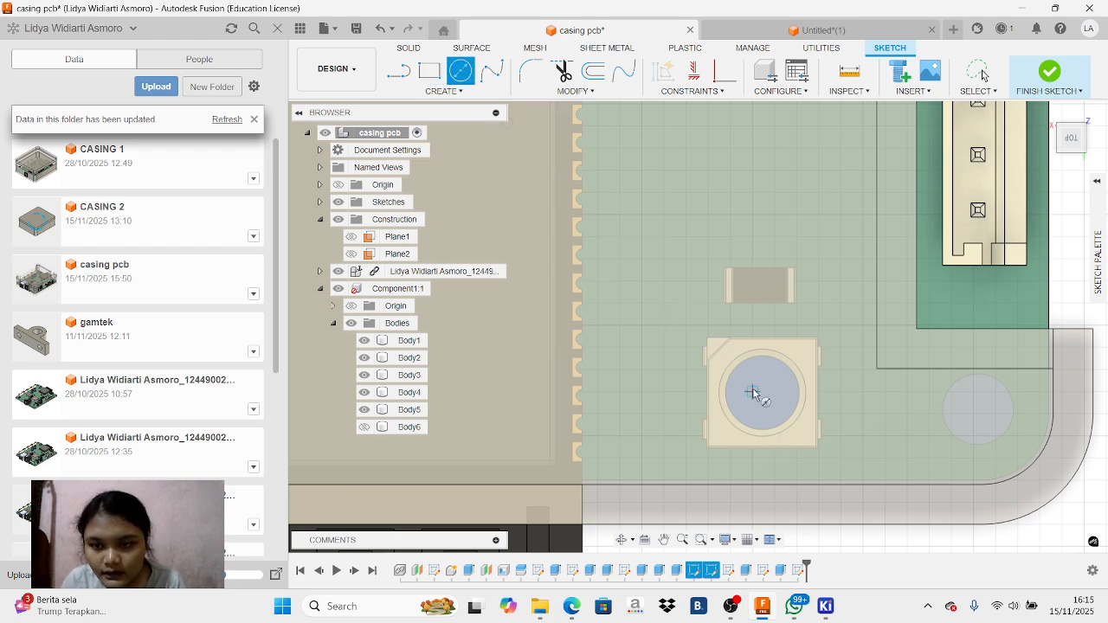
pyautogui.click(432, 73)
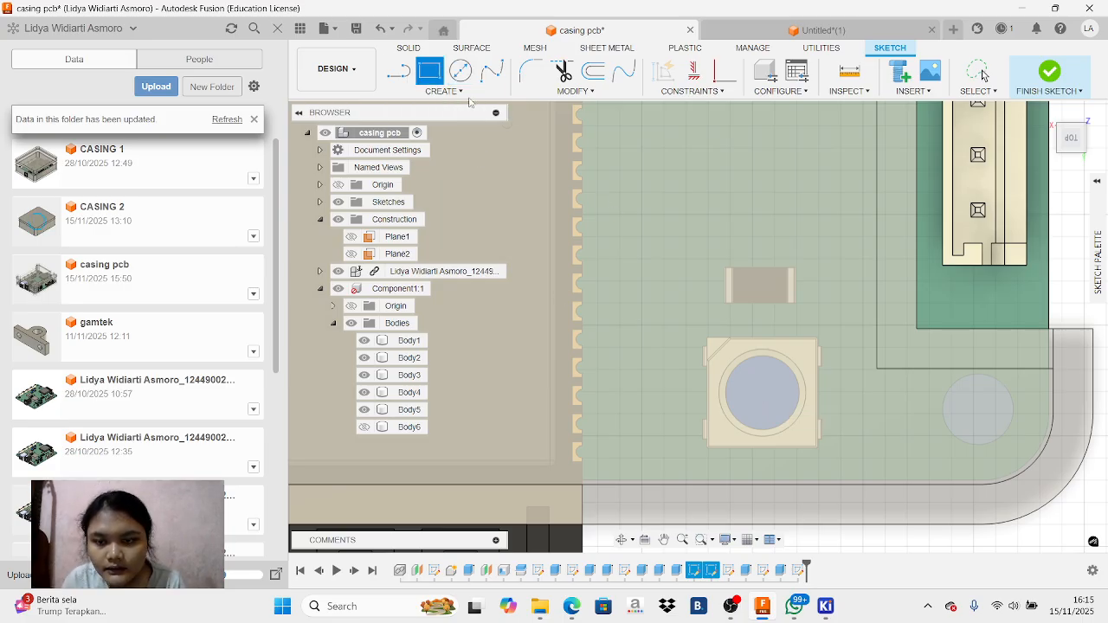
pyautogui.click(686, 327)
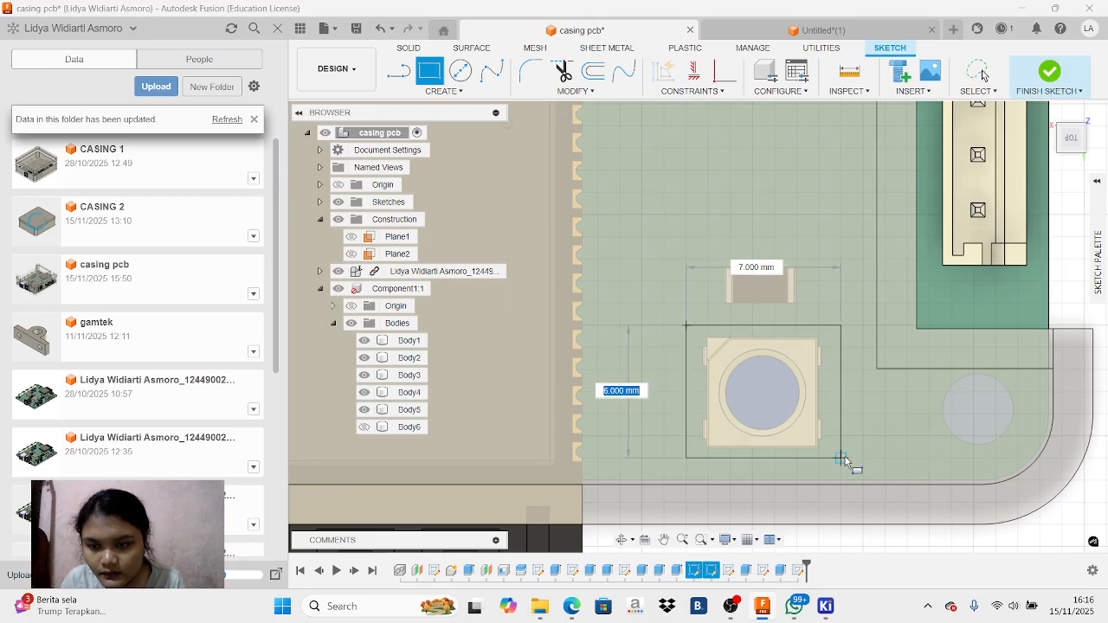
pyautogui.click(845, 461)
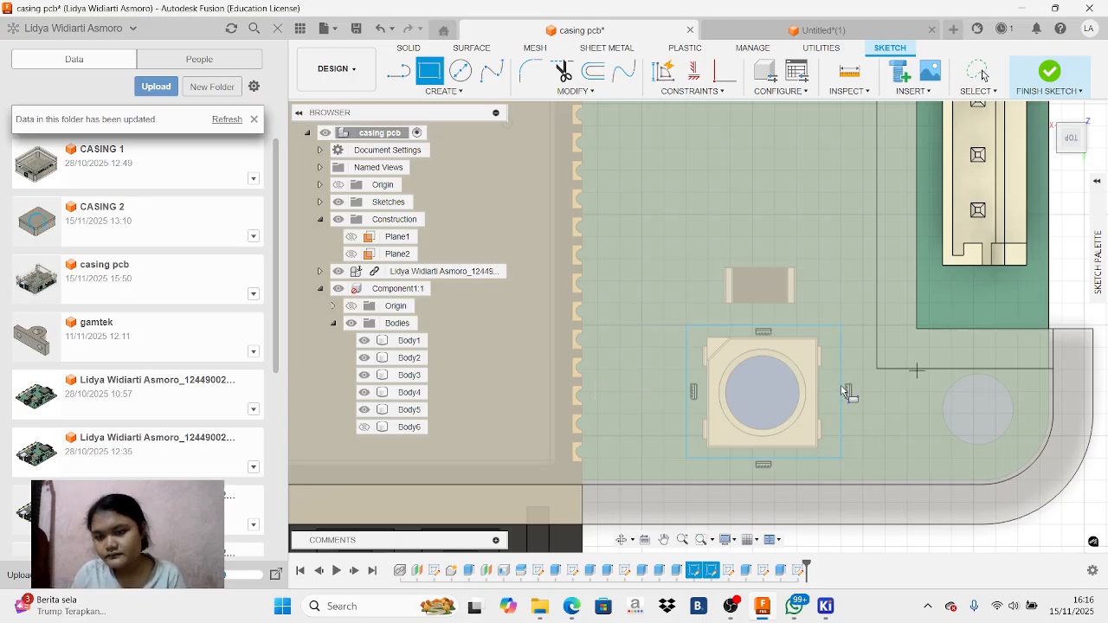
pyautogui.scroll(-3, 816, 370)
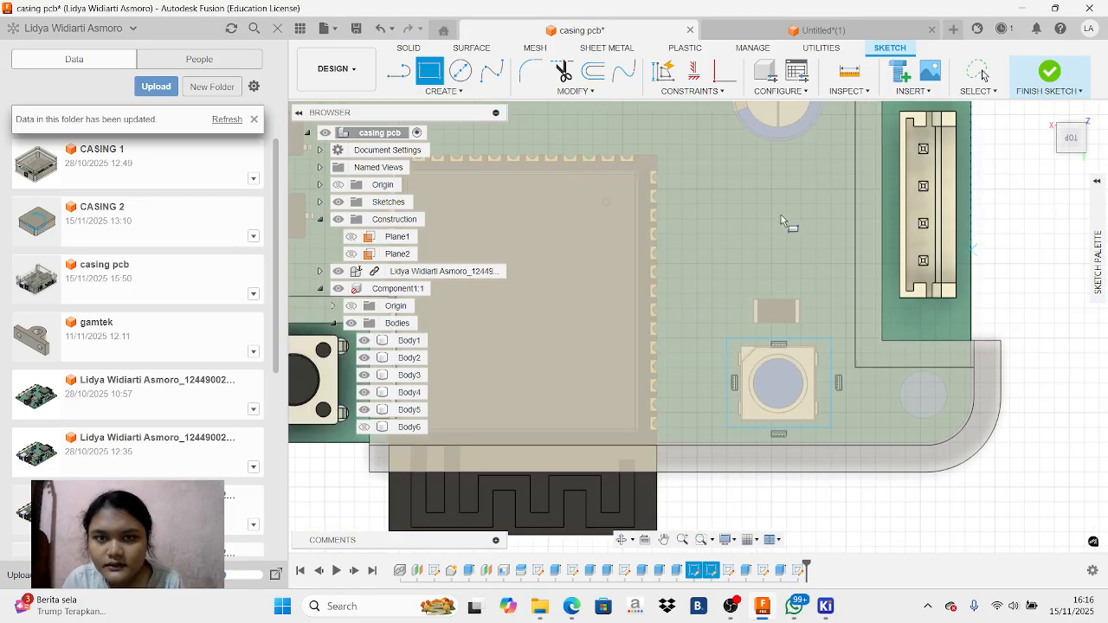
pyautogui.rightClick(1034, 210)
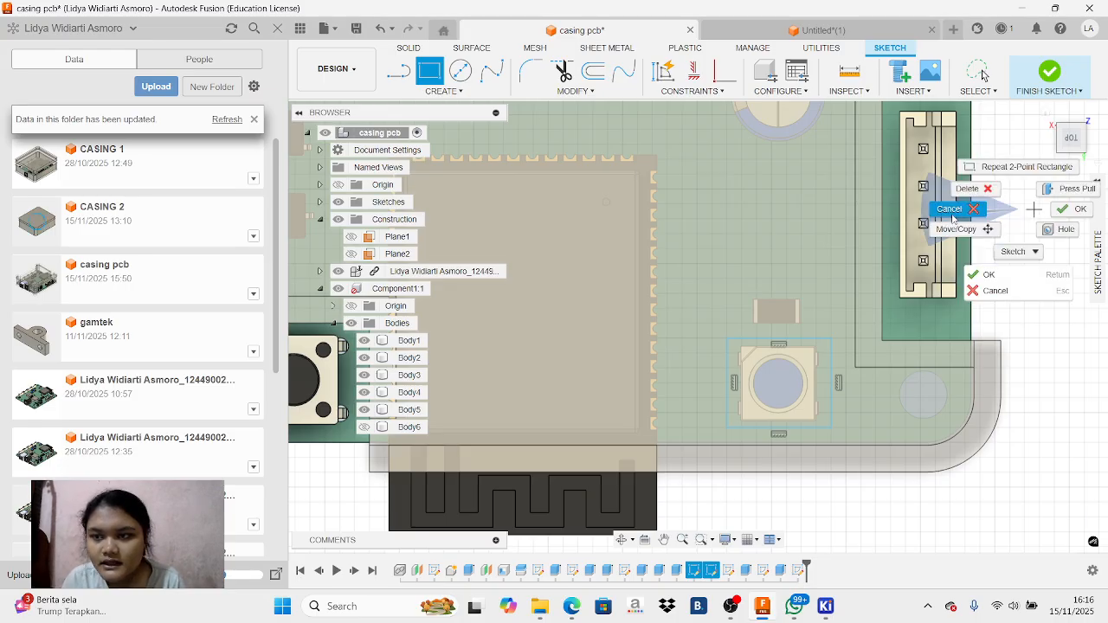
pyautogui.click(949, 218)
# Extrude the rectangle around the round-lens component 20 mm upward as a cut through the casing top and check the opening
pyautogui.click(822, 383)
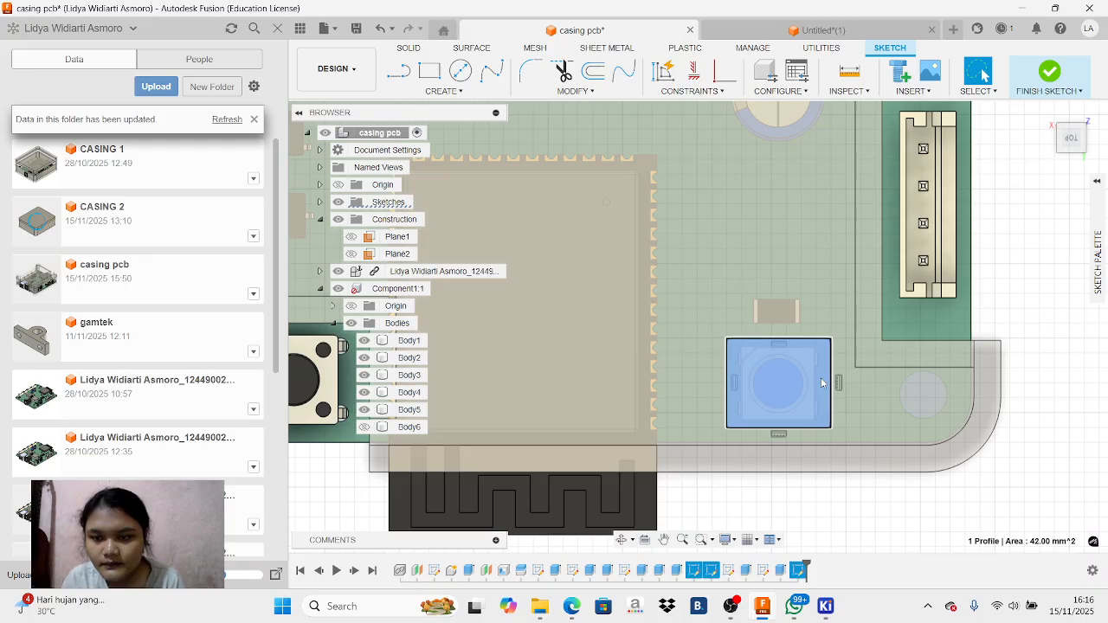
pyautogui.write('e')
pyautogui.write('20')
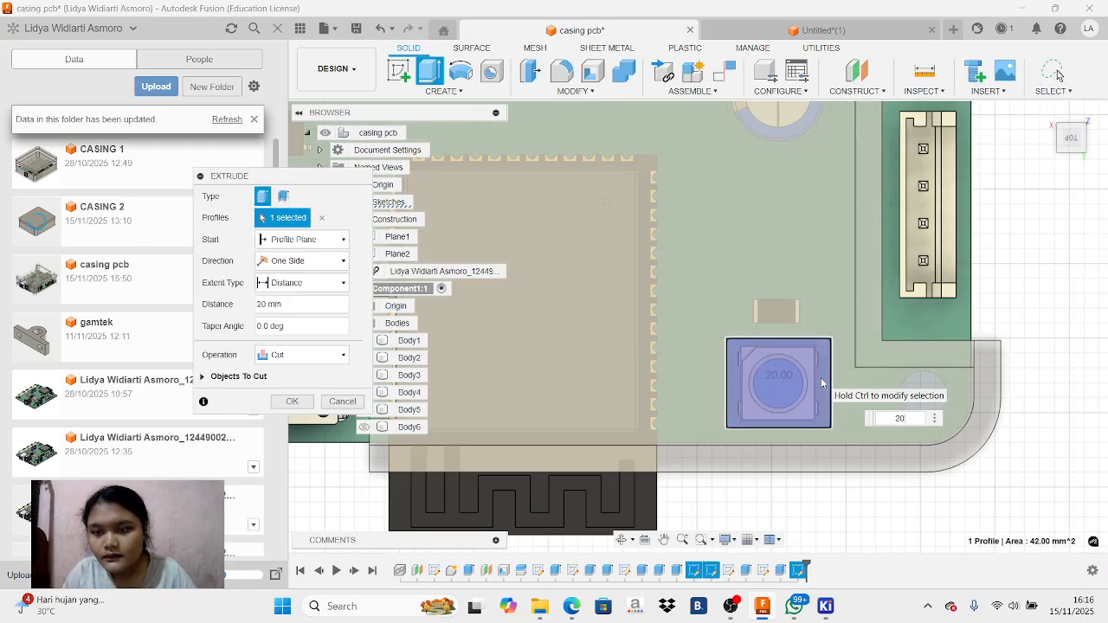
pyautogui.moveTo(1079, 149); pyautogui.dragTo(1074, 118)
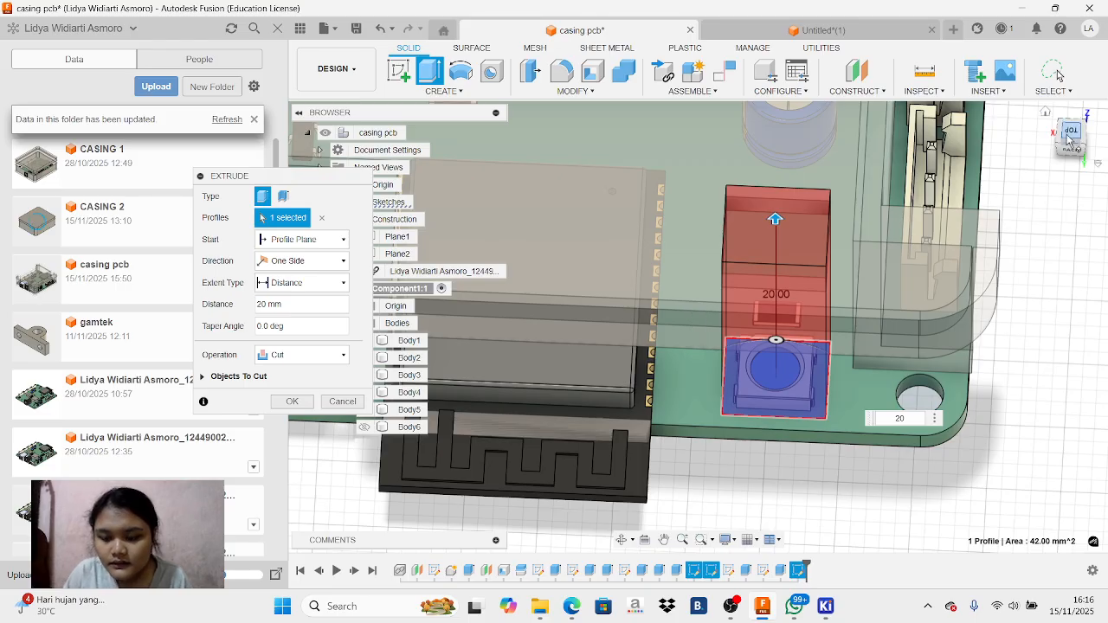
pyautogui.press('Return')
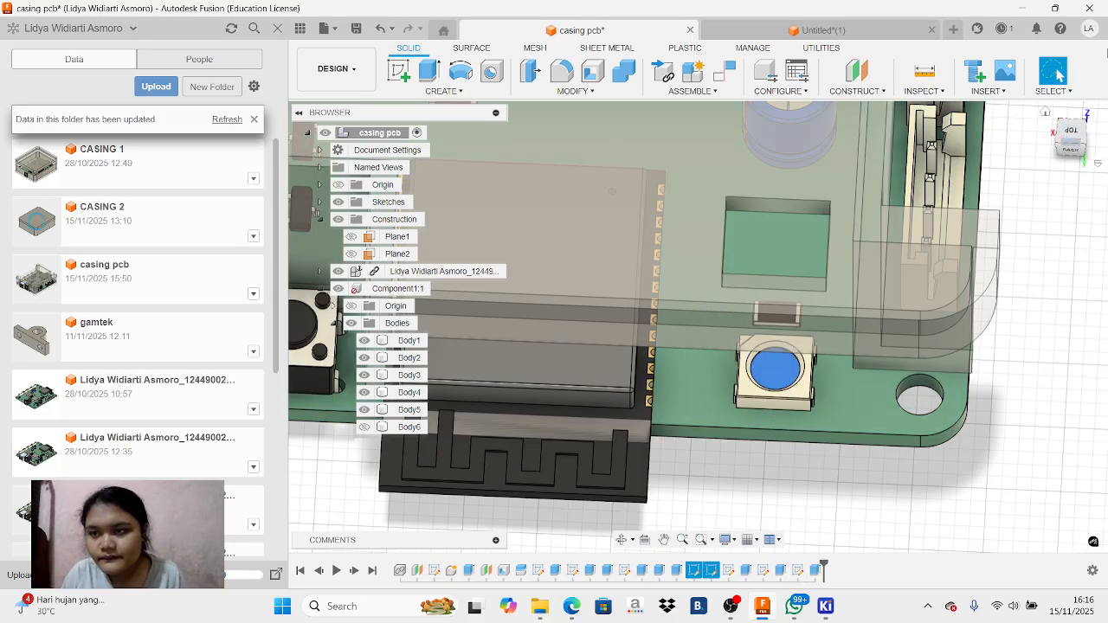
pyautogui.click(1072, 134)
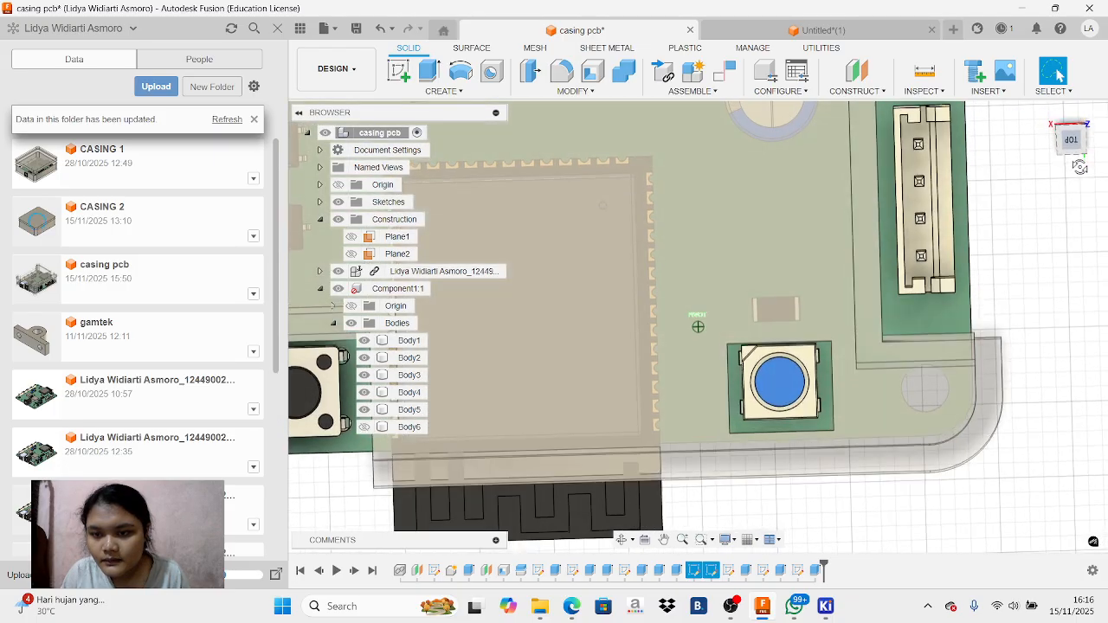
pyautogui.moveTo(1070, 158)
pyautogui.mouseDown()
pyautogui.moveTo(1085, 117)
pyautogui.moveTo(1095, 158)
pyautogui.moveTo(1089, 146)
pyautogui.mouseUp()
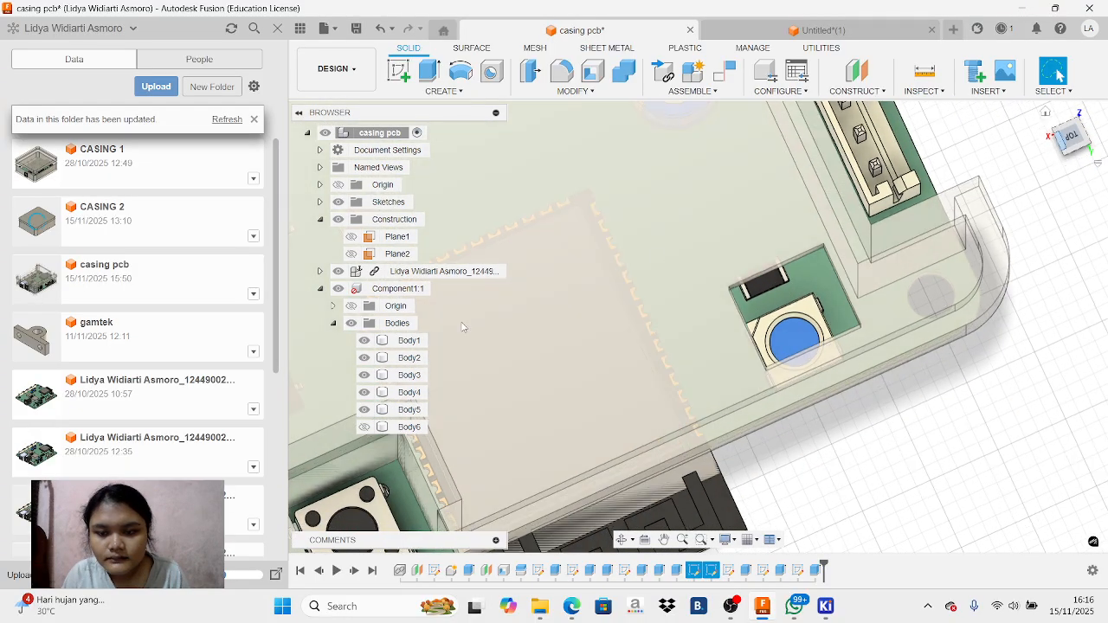
pyautogui.click(736, 609)
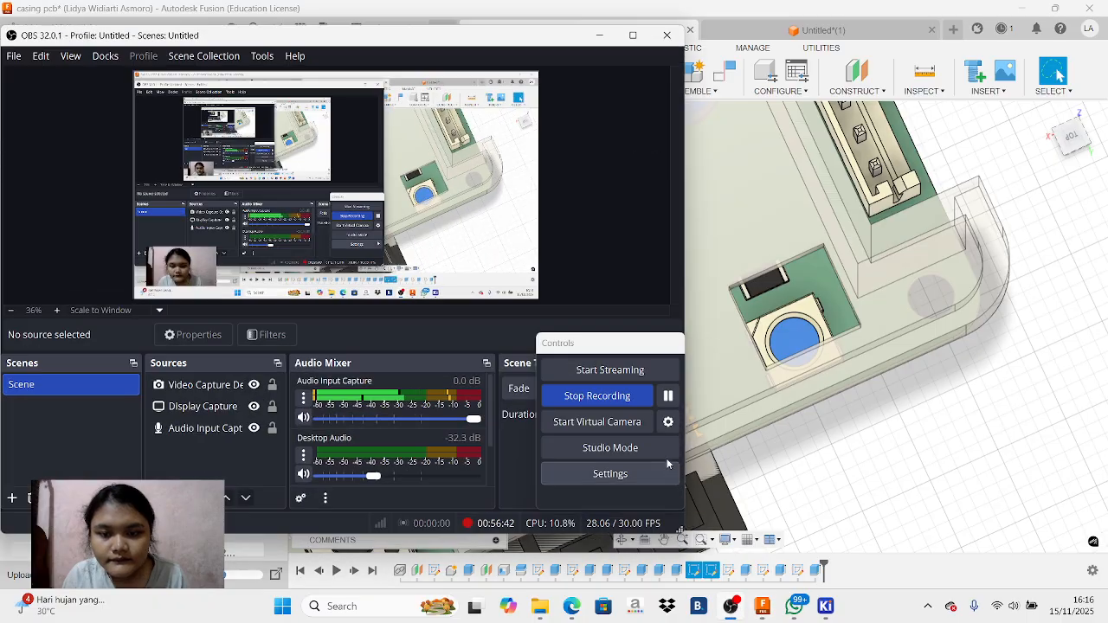
pyautogui.click(599, 36)
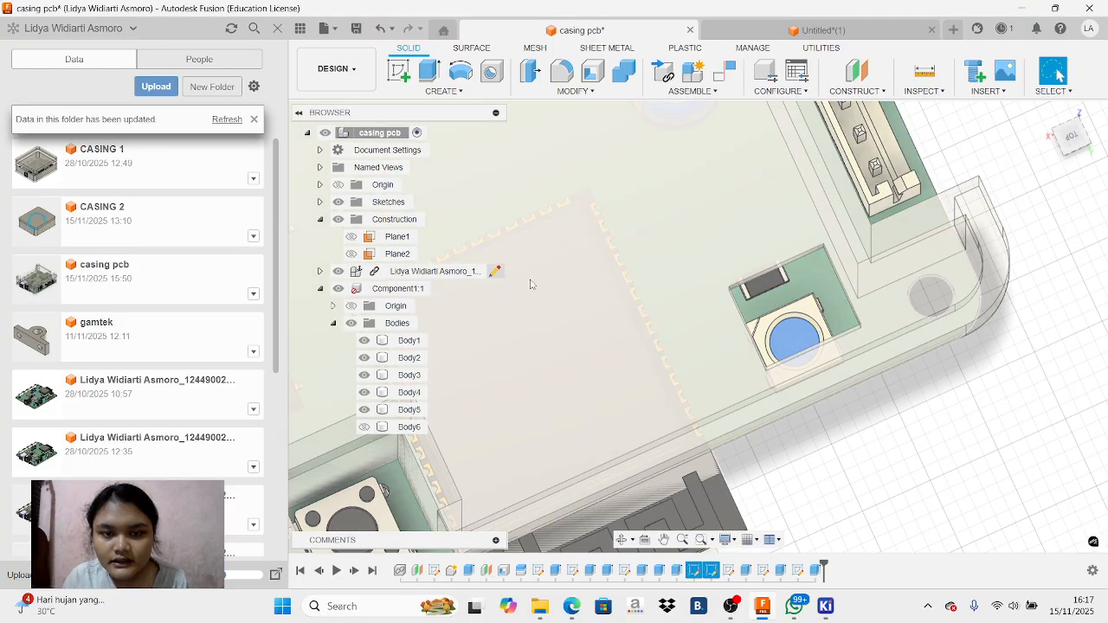
# Create another sketch on the PCB's top face for an opening at the small components behind the switch
pyautogui.scroll(-3, 632, 258)
pyautogui.scroll(-3, 632, 258)
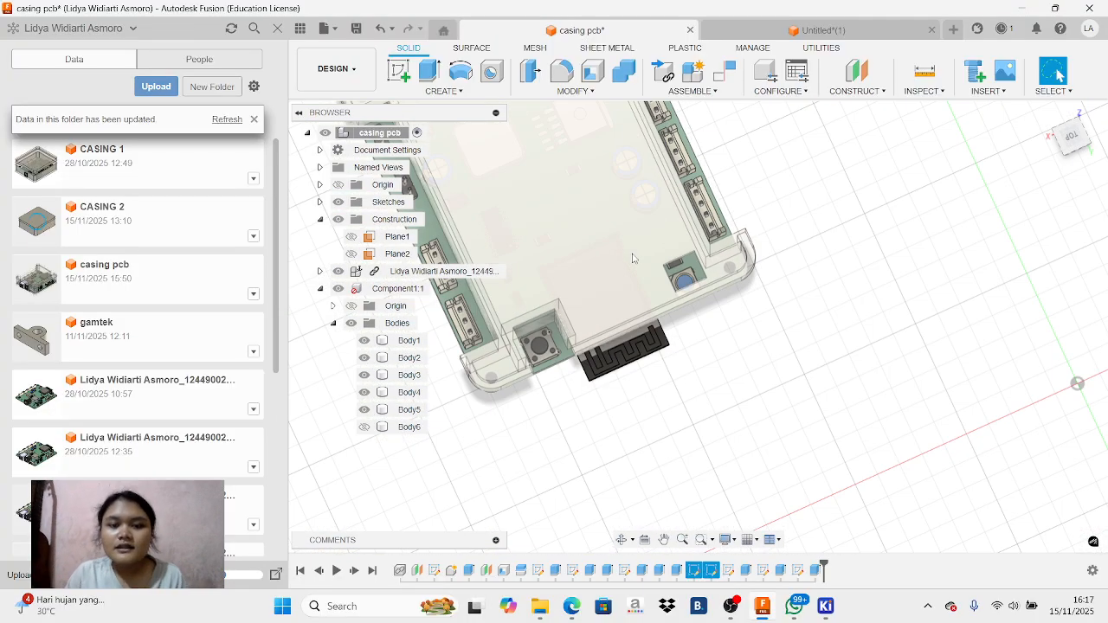
pyautogui.moveTo(1078, 142); pyautogui.dragTo(1061, 168)
pyautogui.keyDown('shift'); pyautogui.moveTo(698, 326); pyautogui.dragTo(698, 400, button='middle'); pyautogui.keyUp('shift')
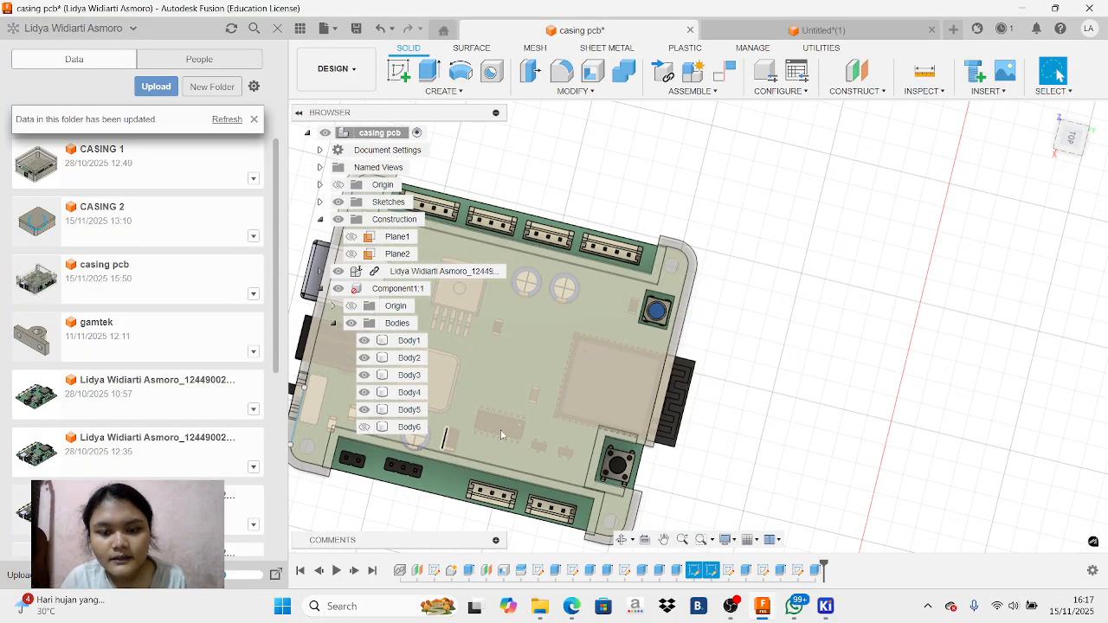
pyautogui.click(663, 539)
pyautogui.moveTo(496, 445); pyautogui.dragTo(696, 477)
pyautogui.scroll(5, 509, 468)
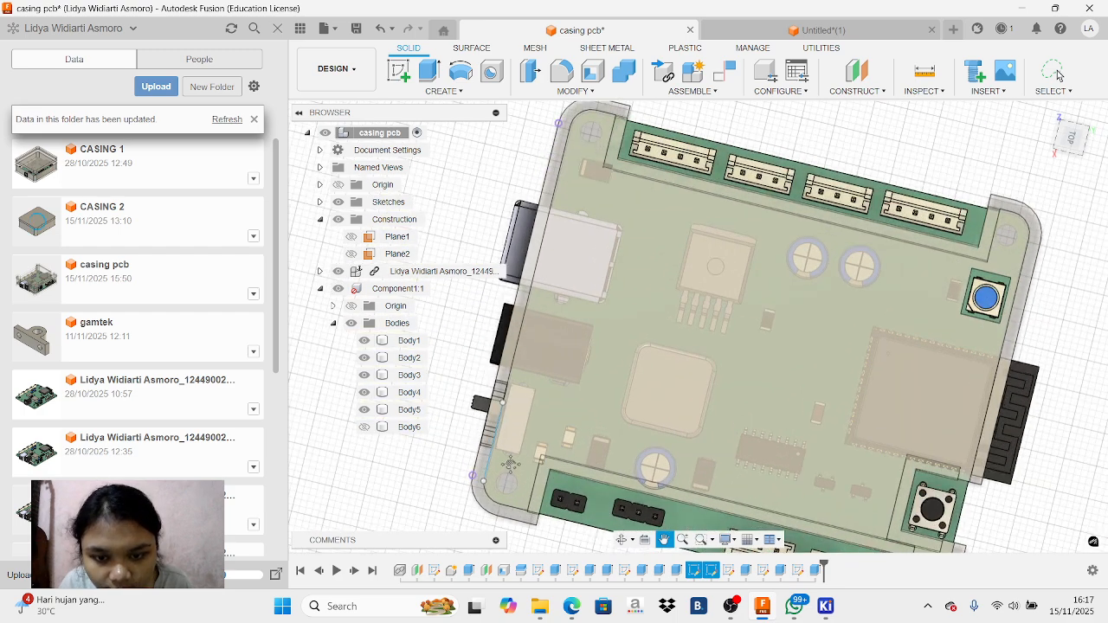
pyautogui.scroll(2, 569, 433)
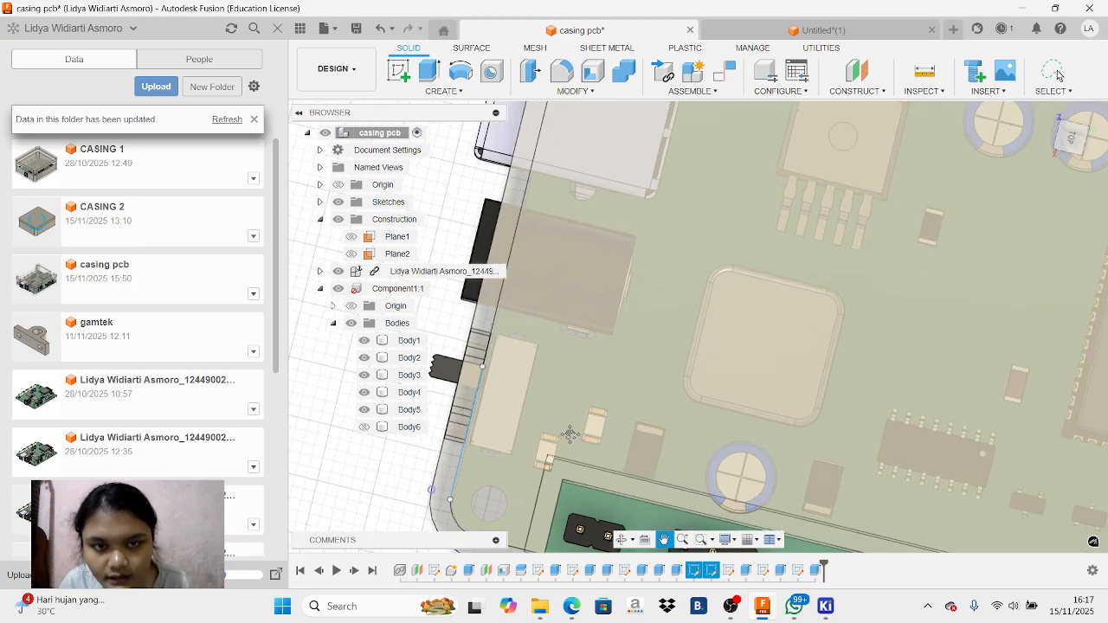
pyautogui.press('Escape')
pyautogui.click(658, 404)
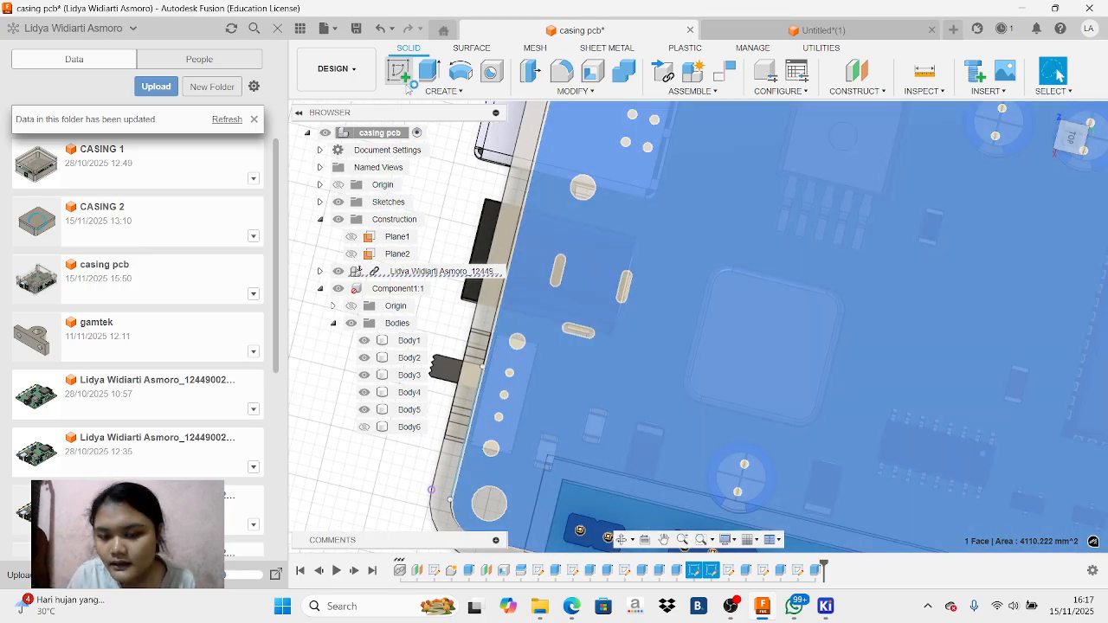
pyautogui.click(407, 81)
# Sketch a rectangle 4 mm wide and 2.7 mm high around the small component beside the two-pin header
pyautogui.click(664, 539)
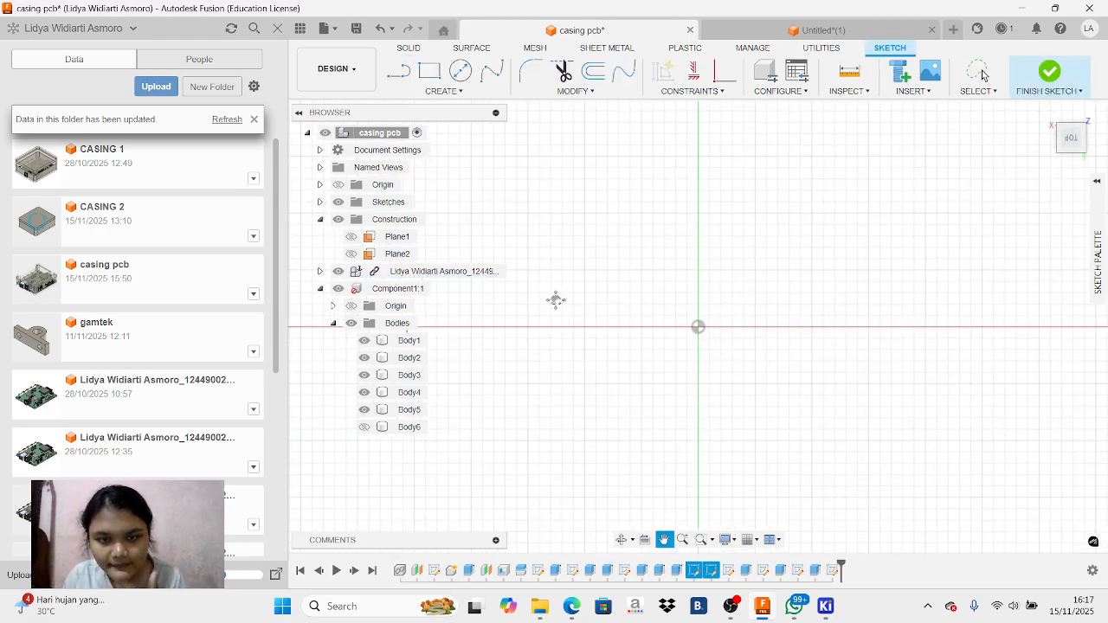
pyautogui.moveTo(477, 187)
pyautogui.mouseDown()
pyautogui.moveTo(804, 382)
pyautogui.moveTo(892, 476)
pyautogui.mouseUp()
pyautogui.moveTo(498, 203); pyautogui.dragTo(918, 528)
pyautogui.moveTo(593, 284); pyautogui.dragTo(756, 522)
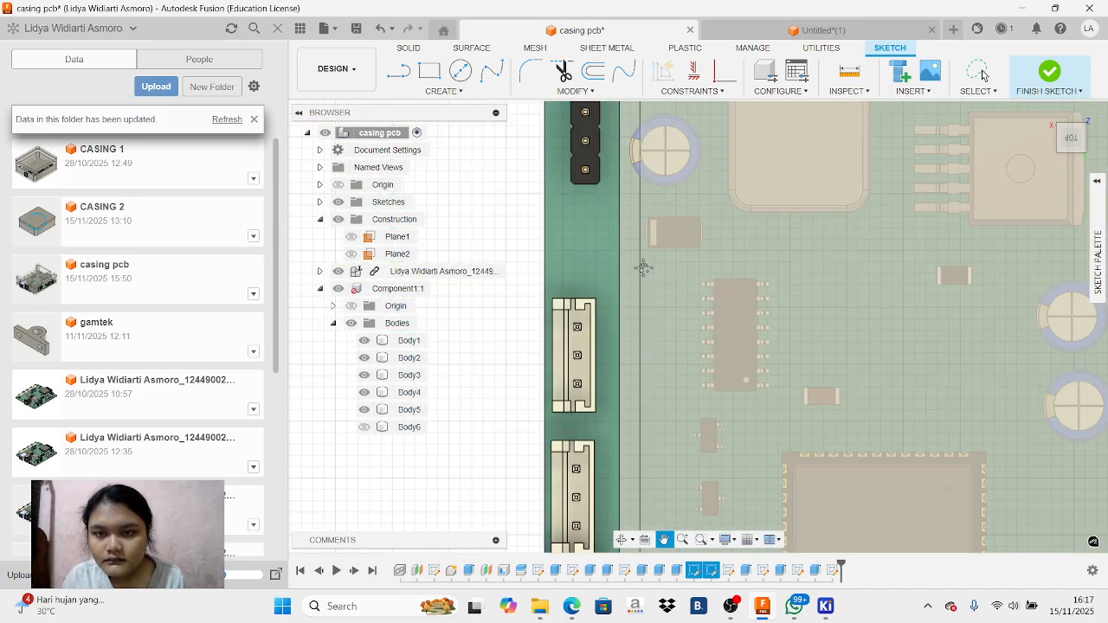
pyautogui.moveTo(641, 301); pyautogui.dragTo(642, 368)
pyautogui.moveTo(667, 286); pyautogui.dragTo(670, 359)
pyautogui.moveTo(672, 266); pyautogui.dragTo(646, 347)
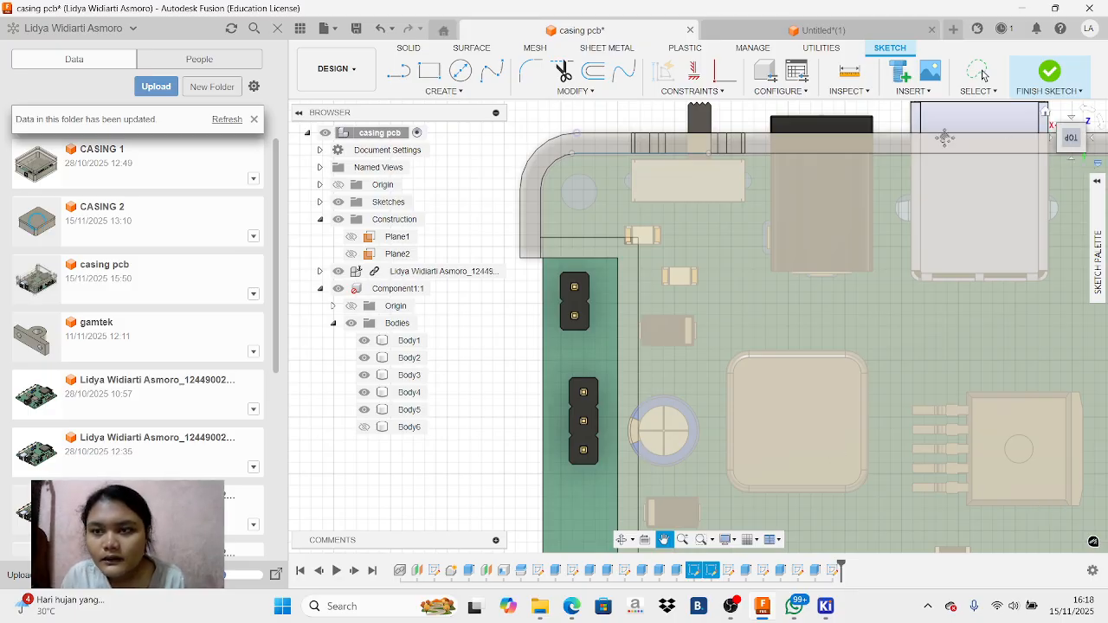
pyautogui.click(430, 71)
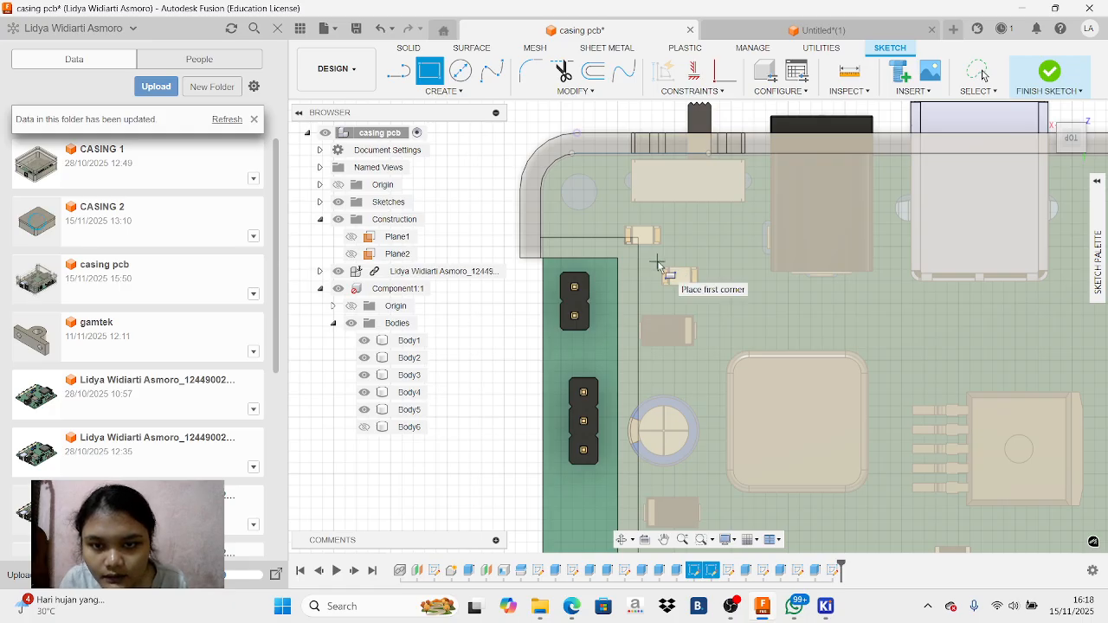
pyautogui.click(657, 263)
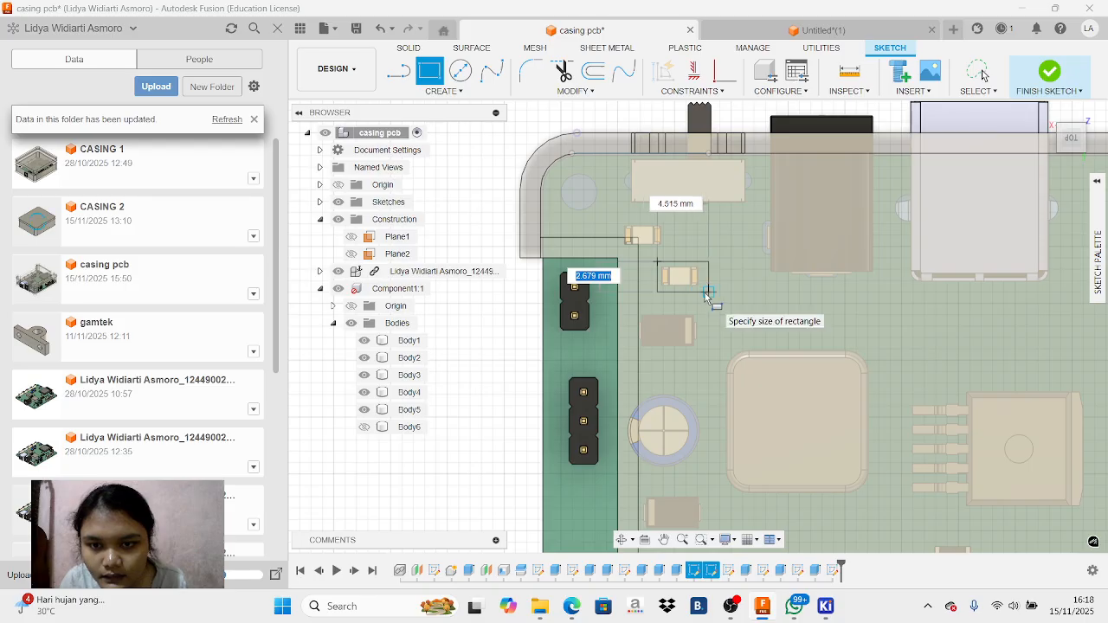
pyautogui.write('2.7')
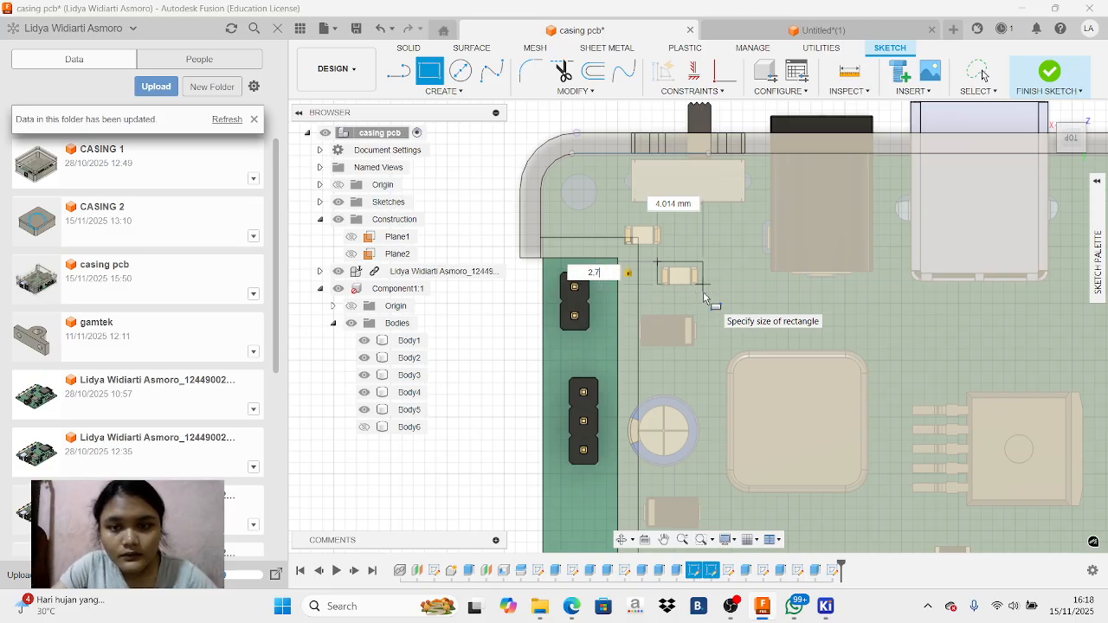
pyautogui.press('Tab')
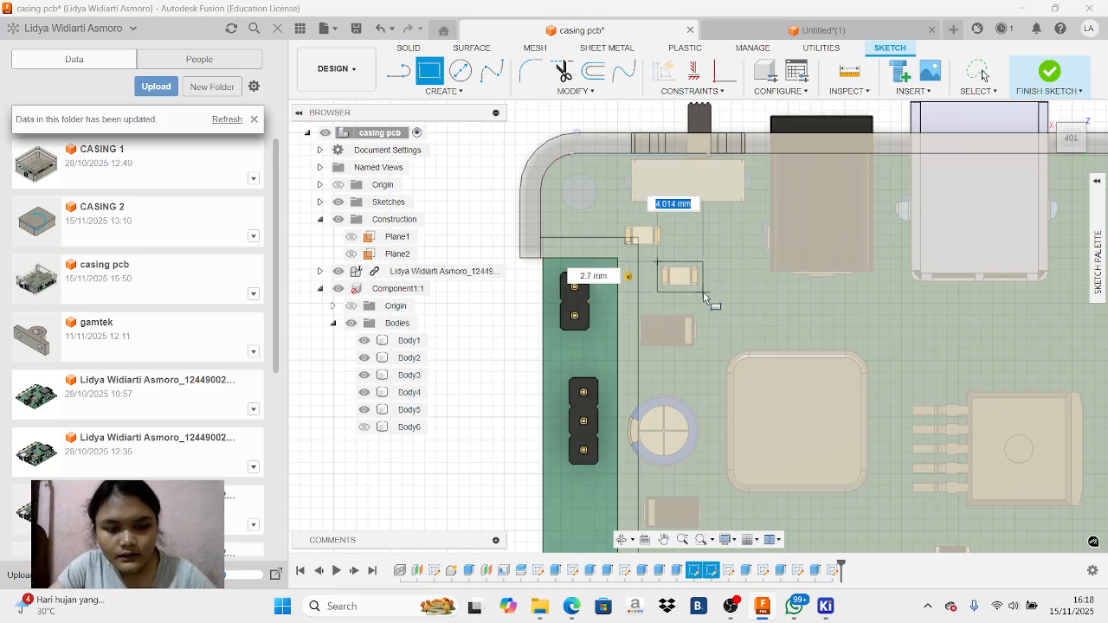
pyautogui.write('4')
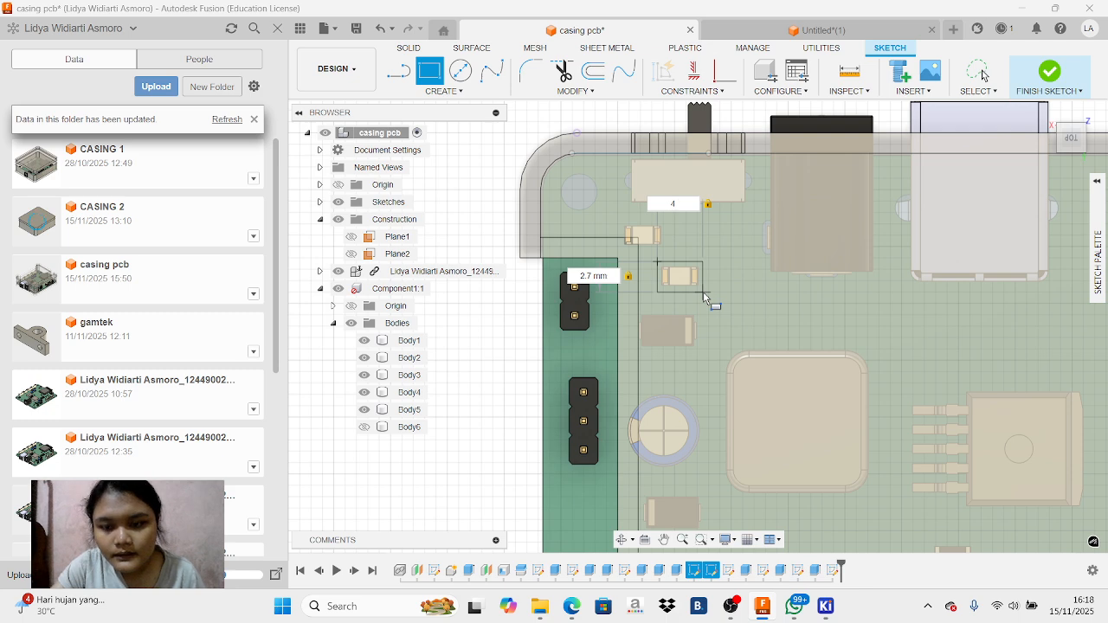
pyautogui.press('Return')
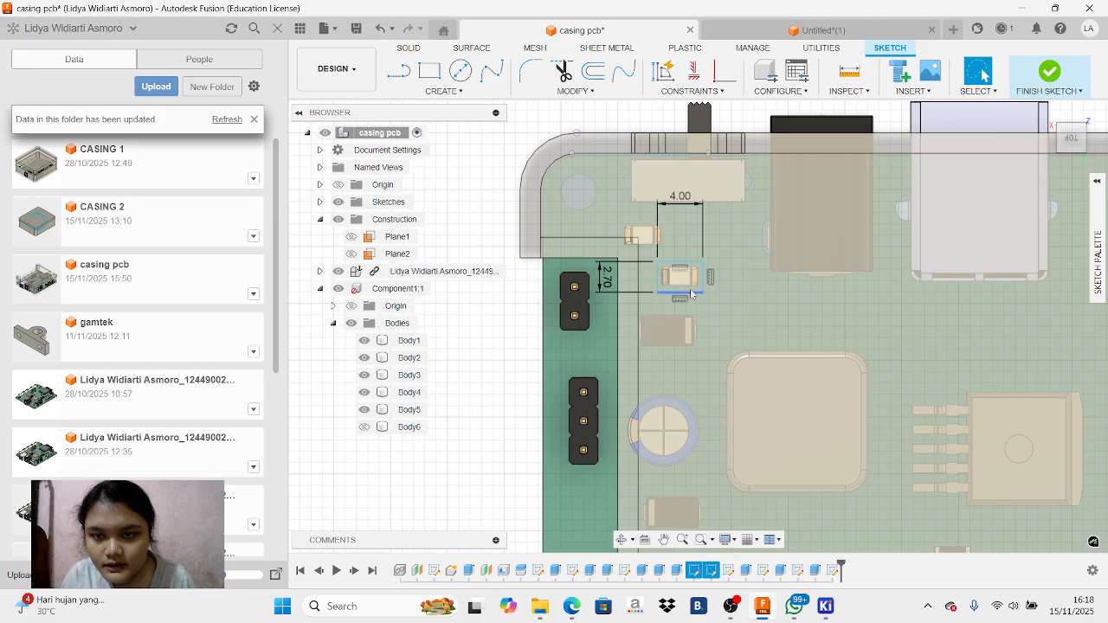
# Extrude the 4 mm by 2.7 mm rectangle beside the two-pin header 20 mm as a cut through the casing top
pyautogui.scroll(3, 668, 277)
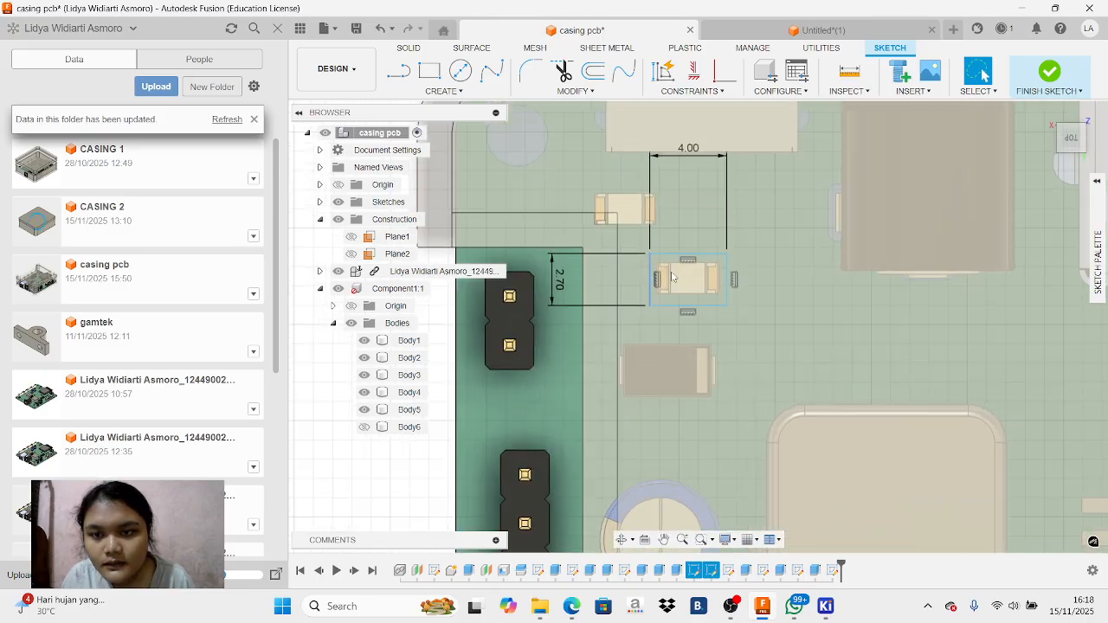
pyautogui.click(721, 297)
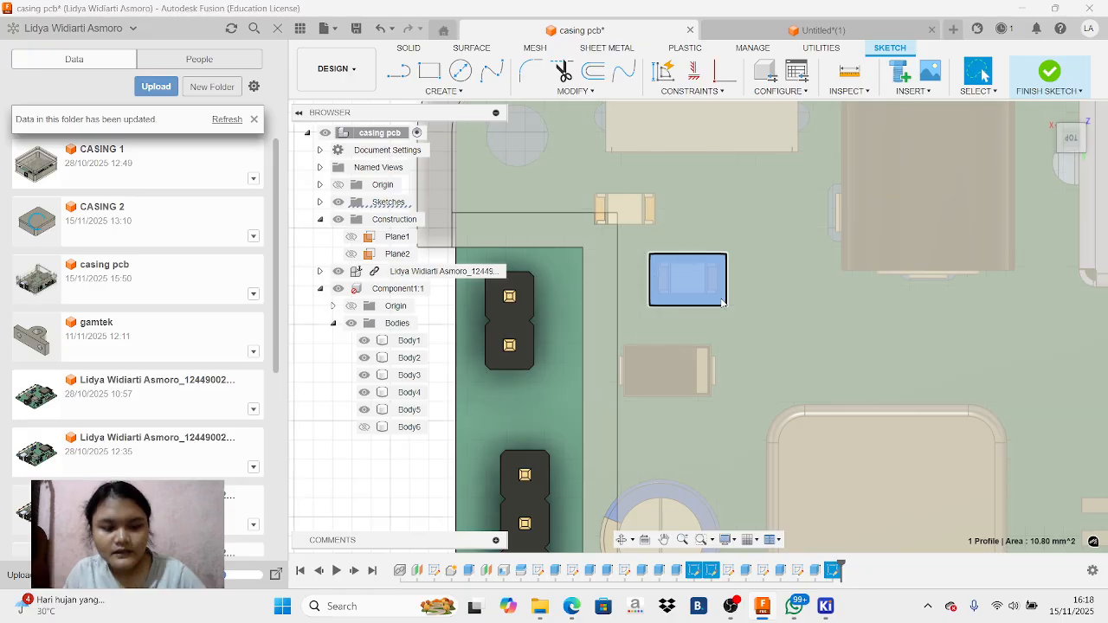
pyautogui.write('e-10')
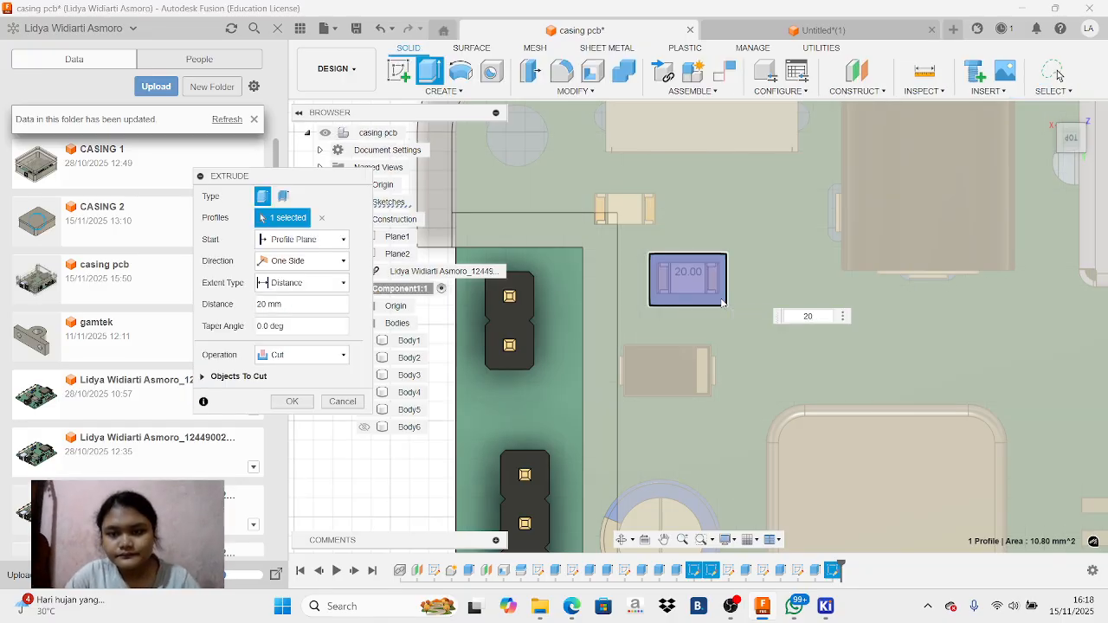
pyautogui.press('Return')
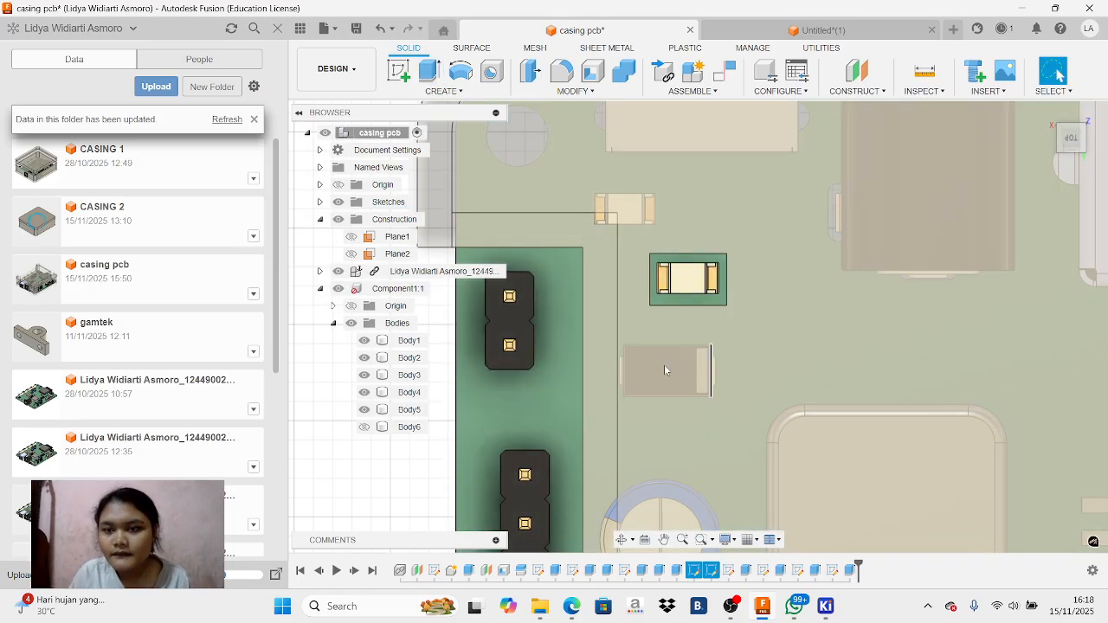
pyautogui.scroll(-5, 765, 257)
pyautogui.scroll(-1, 766, 257)
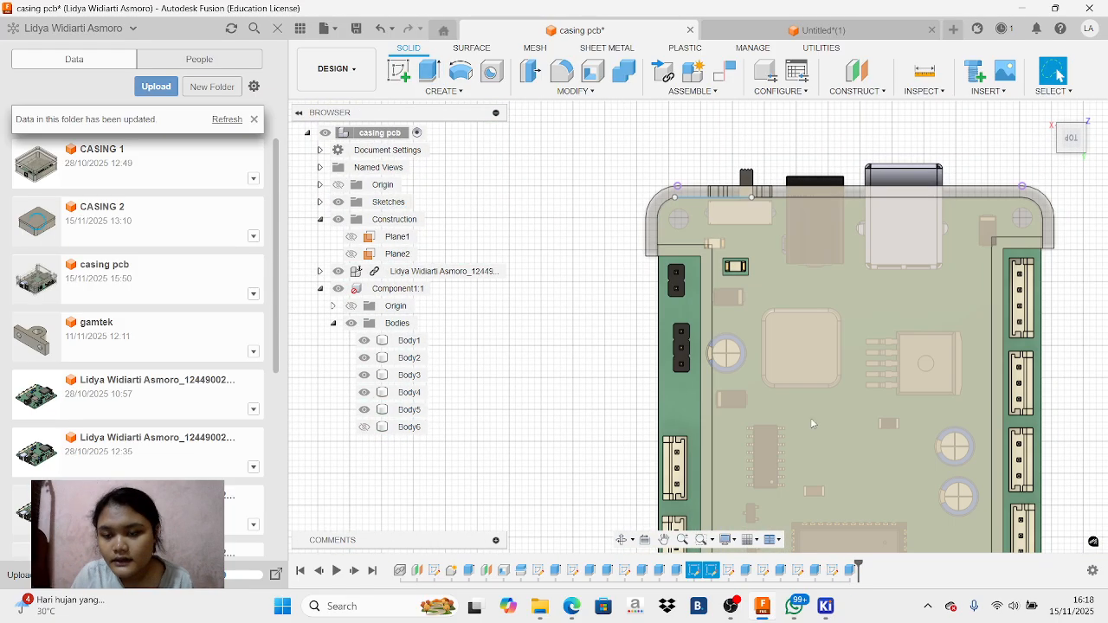
# Show the hidden casing body Body6 and check the complete enclosure around the PCB from several sides
pyautogui.click(1058, 128)
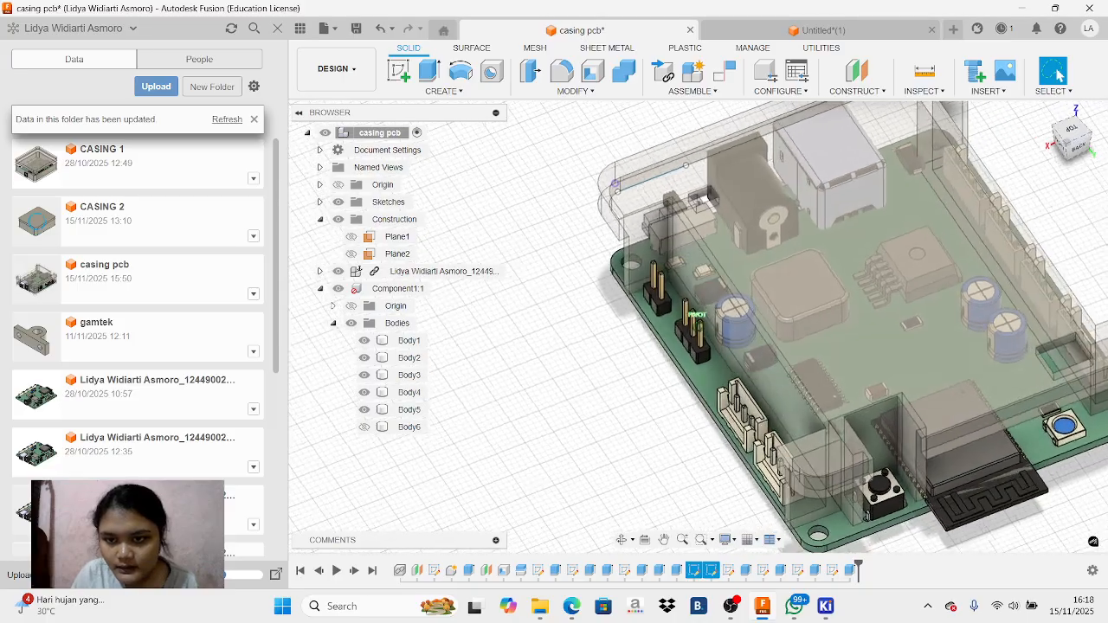
pyautogui.click(364, 427)
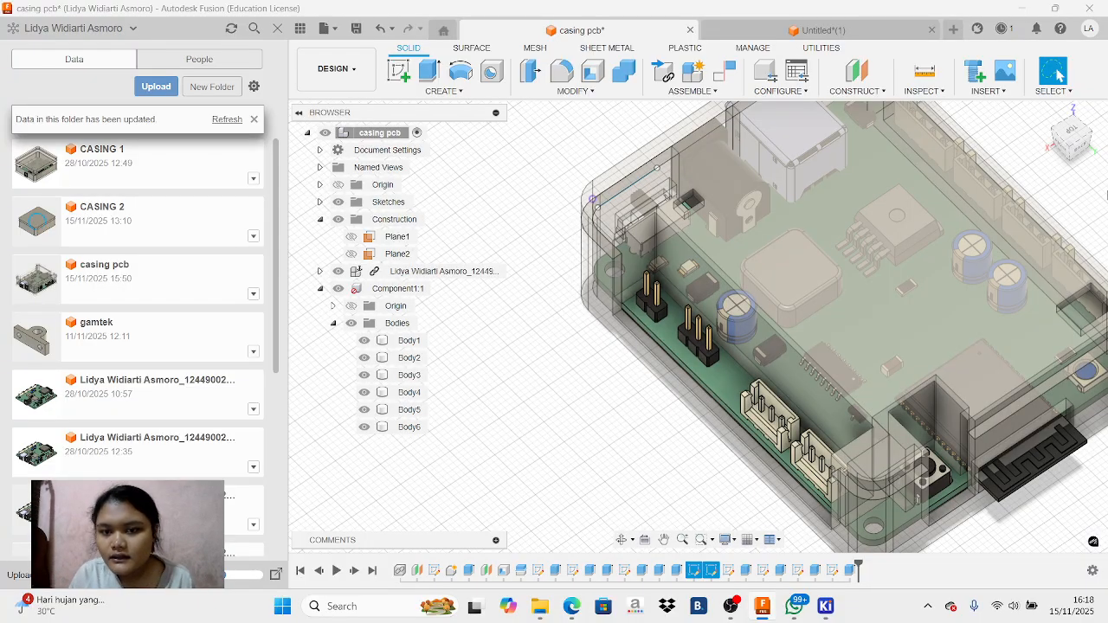
pyautogui.click(1067, 139)
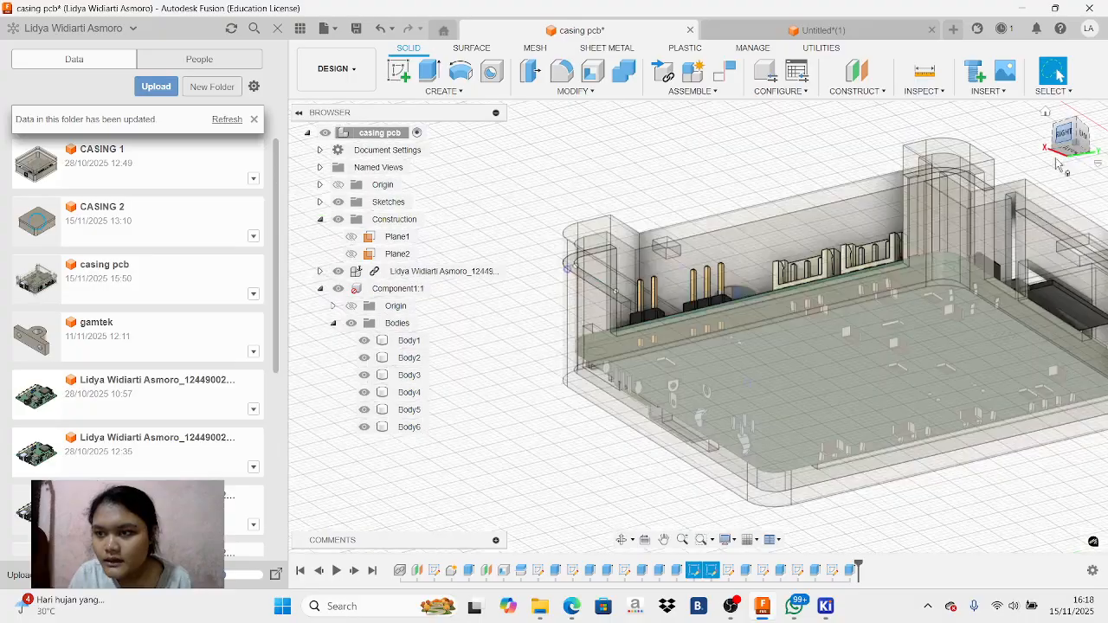
pyautogui.moveTo(1068, 154)
pyautogui.mouseDown()
pyautogui.moveTo(1072, 118)
pyautogui.moveTo(1062, 113)
pyautogui.moveTo(1072, 159)
pyautogui.moveTo(1060, 150)
pyautogui.mouseUp()
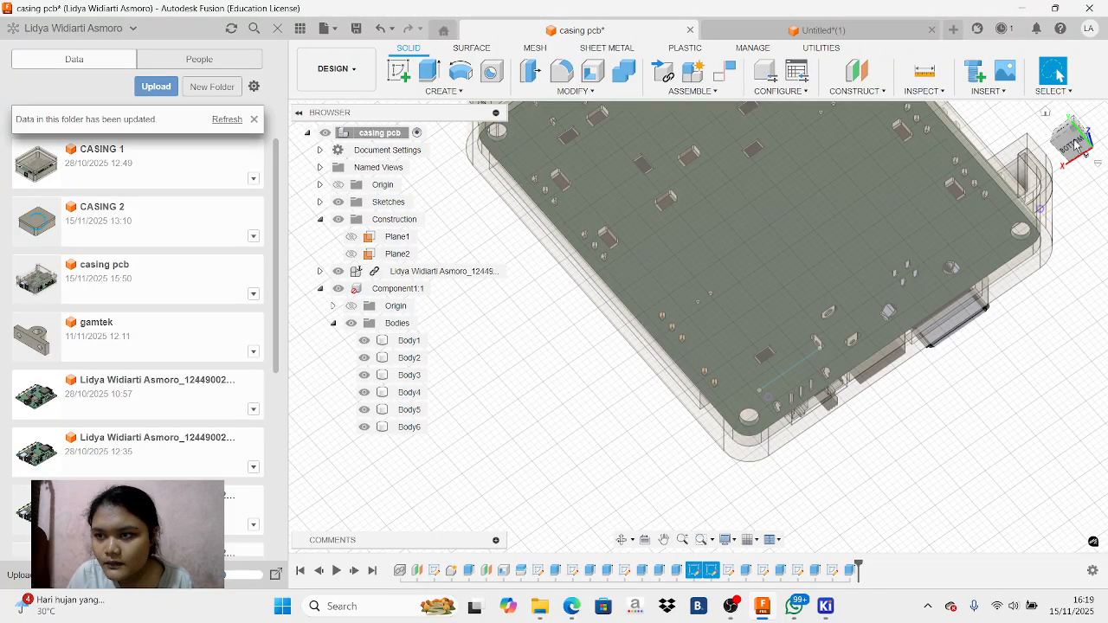
pyautogui.moveTo(698, 326)
pyautogui.keyDown('shift'); pyautogui.mouseDown(button='middle')
pyautogui.moveTo(709, 442)
pyautogui.moveTo(849, 511)
pyautogui.moveTo(892, 363)
pyautogui.moveTo(953, 351)
pyautogui.moveTo(970, 364)
pyautogui.moveTo(953, 416)
pyautogui.moveTo(900, 485)
pyautogui.moveTo(831, 433)
pyautogui.moveTo(771, 346)
pyautogui.mouseUp(button='middle'); pyautogui.keyUp('shift')
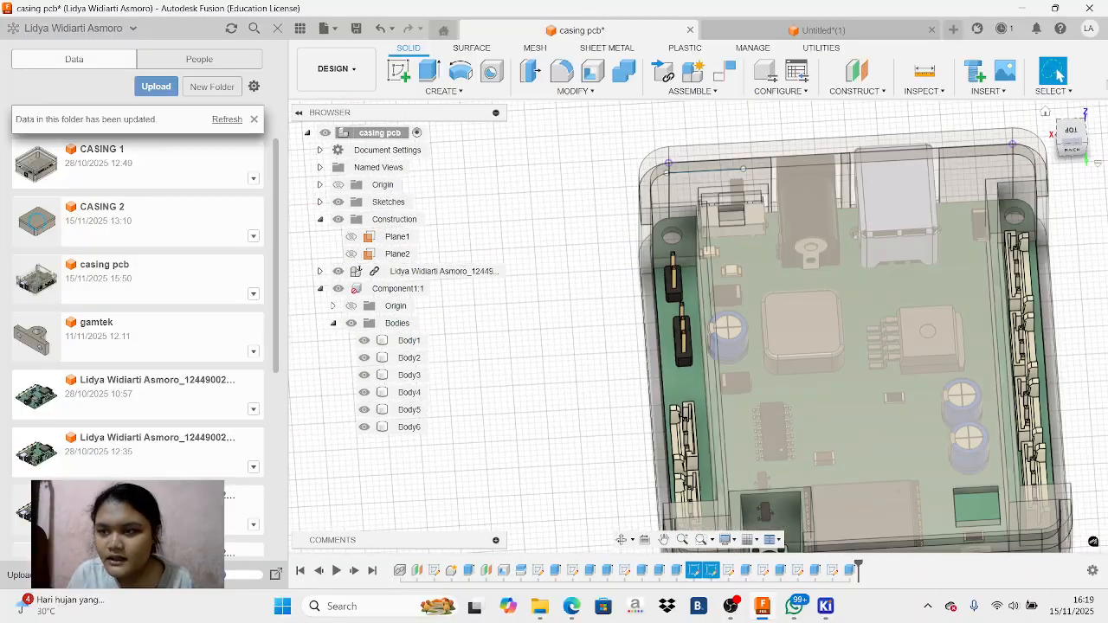
pyautogui.click(1073, 131)
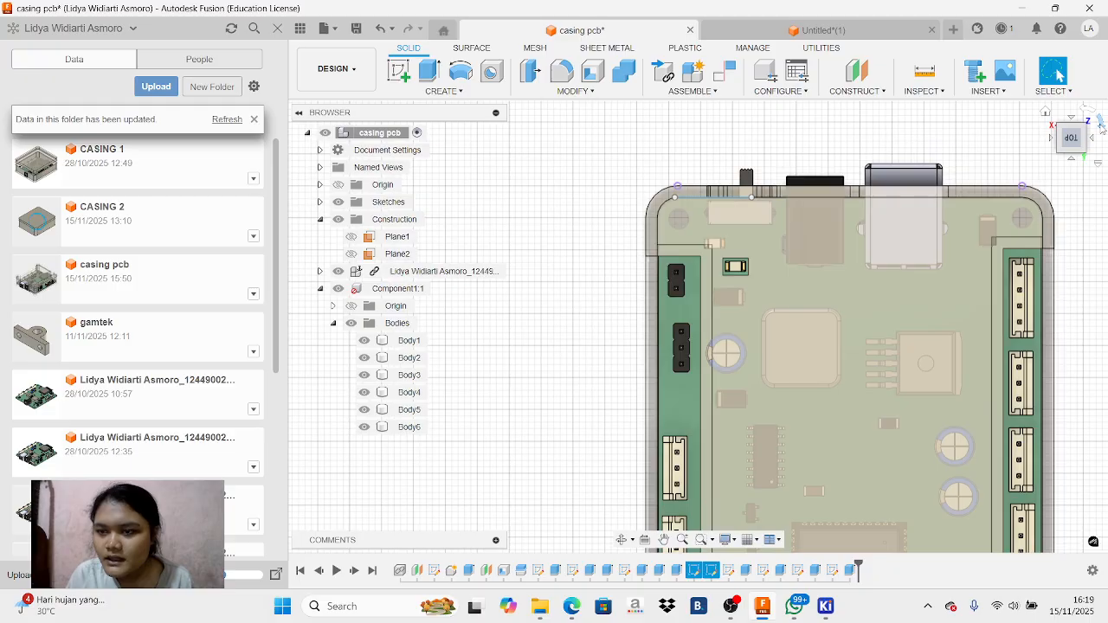
# Increase the opacity of the casing component Component1 and review the finished enclosure's openings from above
pyautogui.click(1101, 123)
pyautogui.click(1101, 122)
pyautogui.scroll(-3, 641, 197)
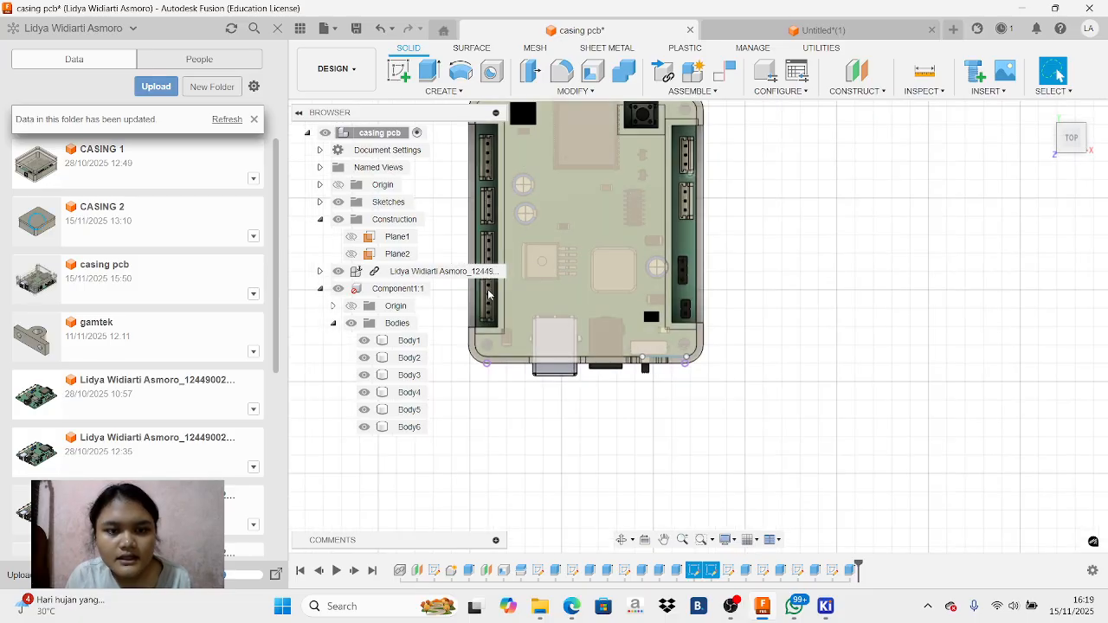
pyautogui.click(397, 289)
pyautogui.rightClick(397, 289)
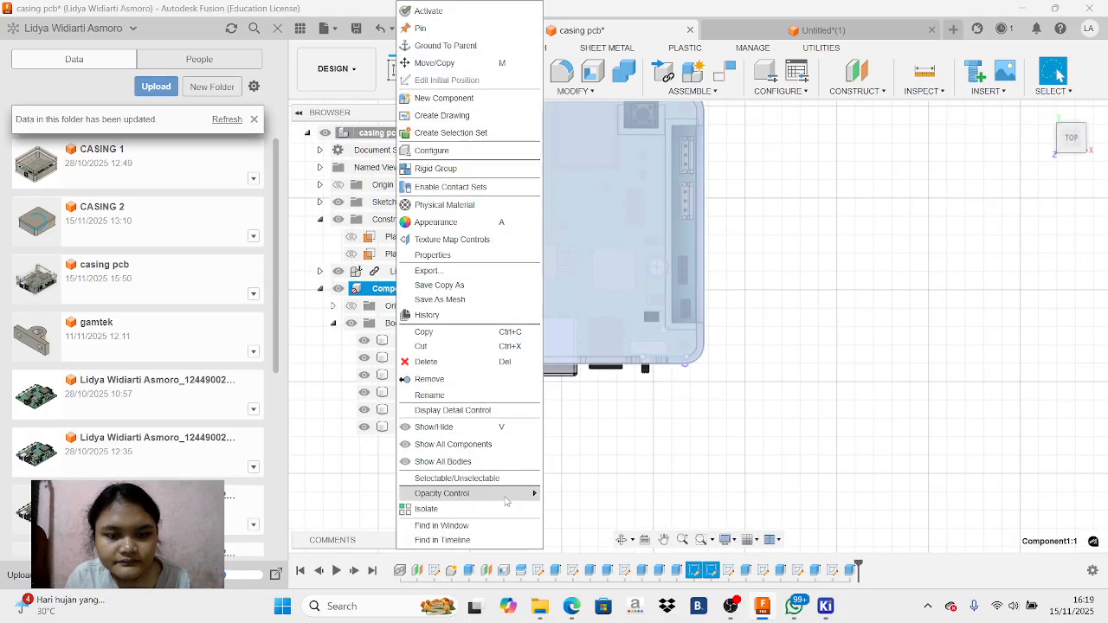
pyautogui.moveTo(507, 497)
pyautogui.click(576, 568)
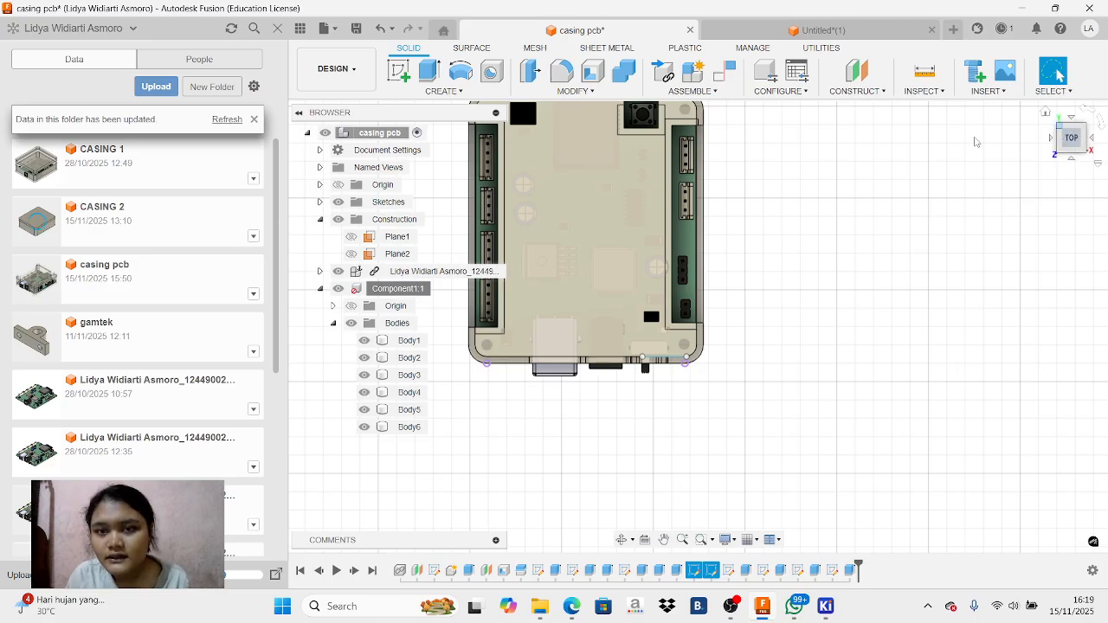
pyautogui.moveTo(1073, 142)
pyautogui.mouseDown()
pyautogui.moveTo(1096, 130)
pyautogui.moveTo(1093, 149)
pyautogui.mouseUp()
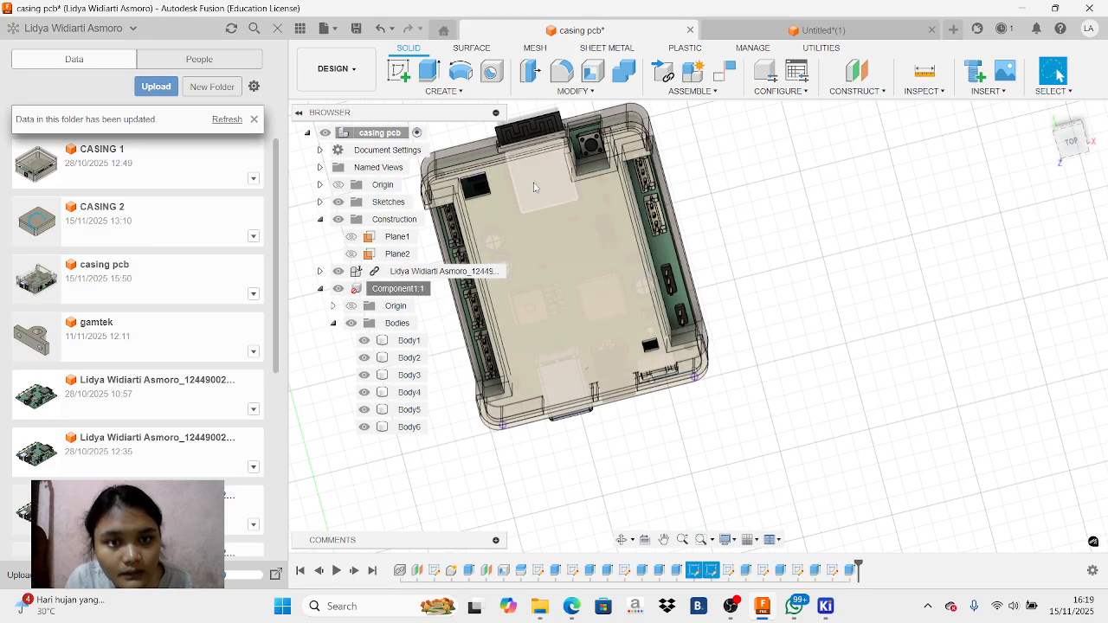
pyautogui.scroll(2, 535, 187)
pyautogui.scroll(-2, 527, 194)
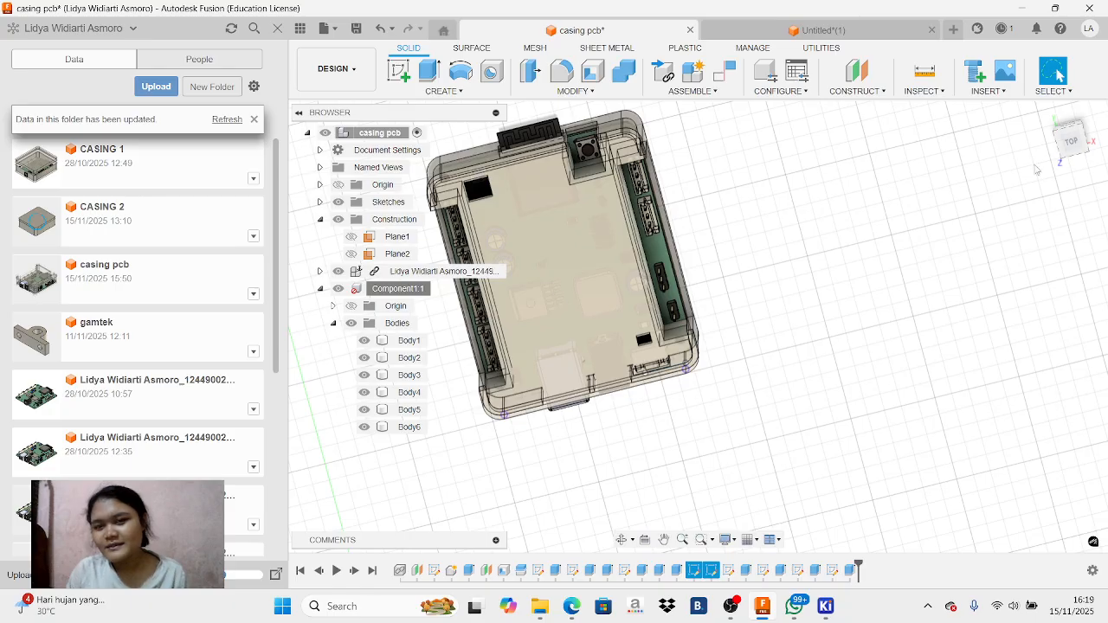
pyautogui.click(1077, 148)
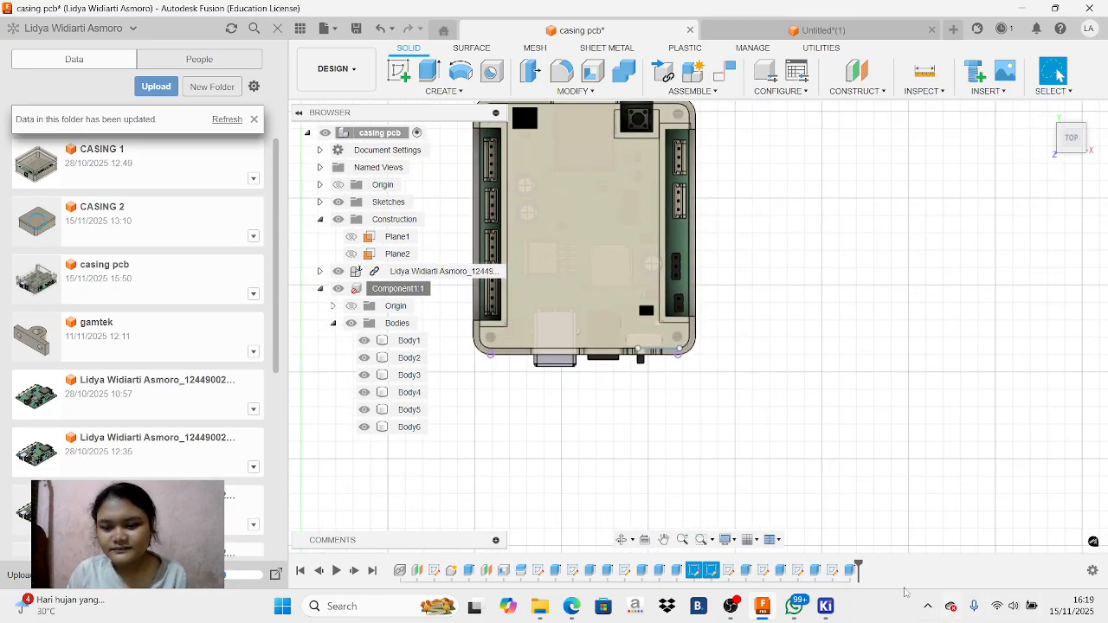
pyautogui.click(731, 606)
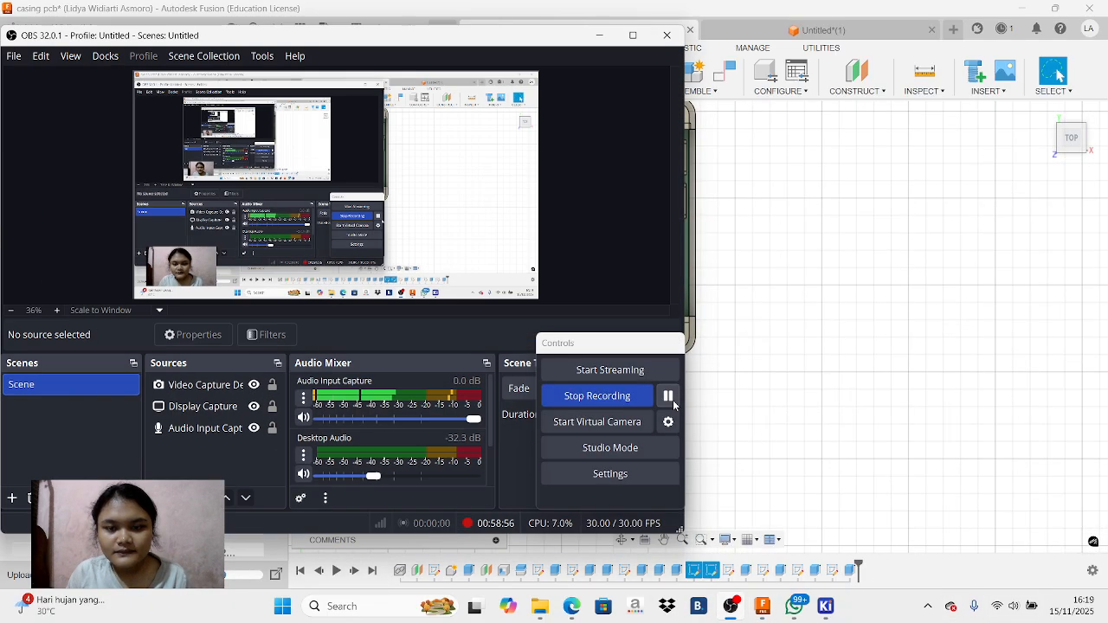